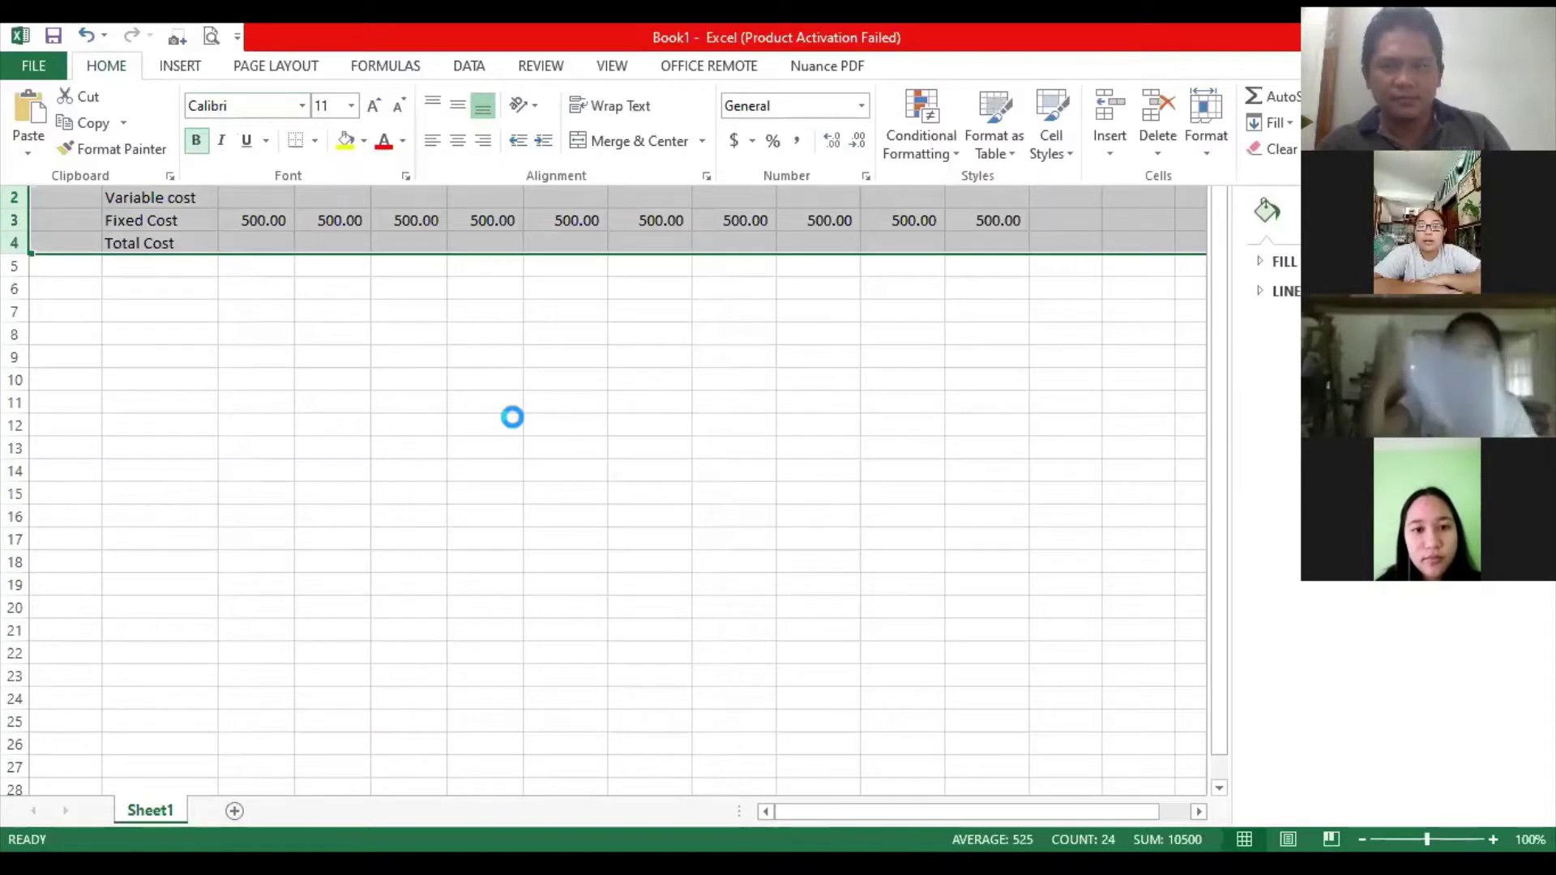
# Insert three blank rows above the Units Produced row.
pyautogui.click(962, 388)
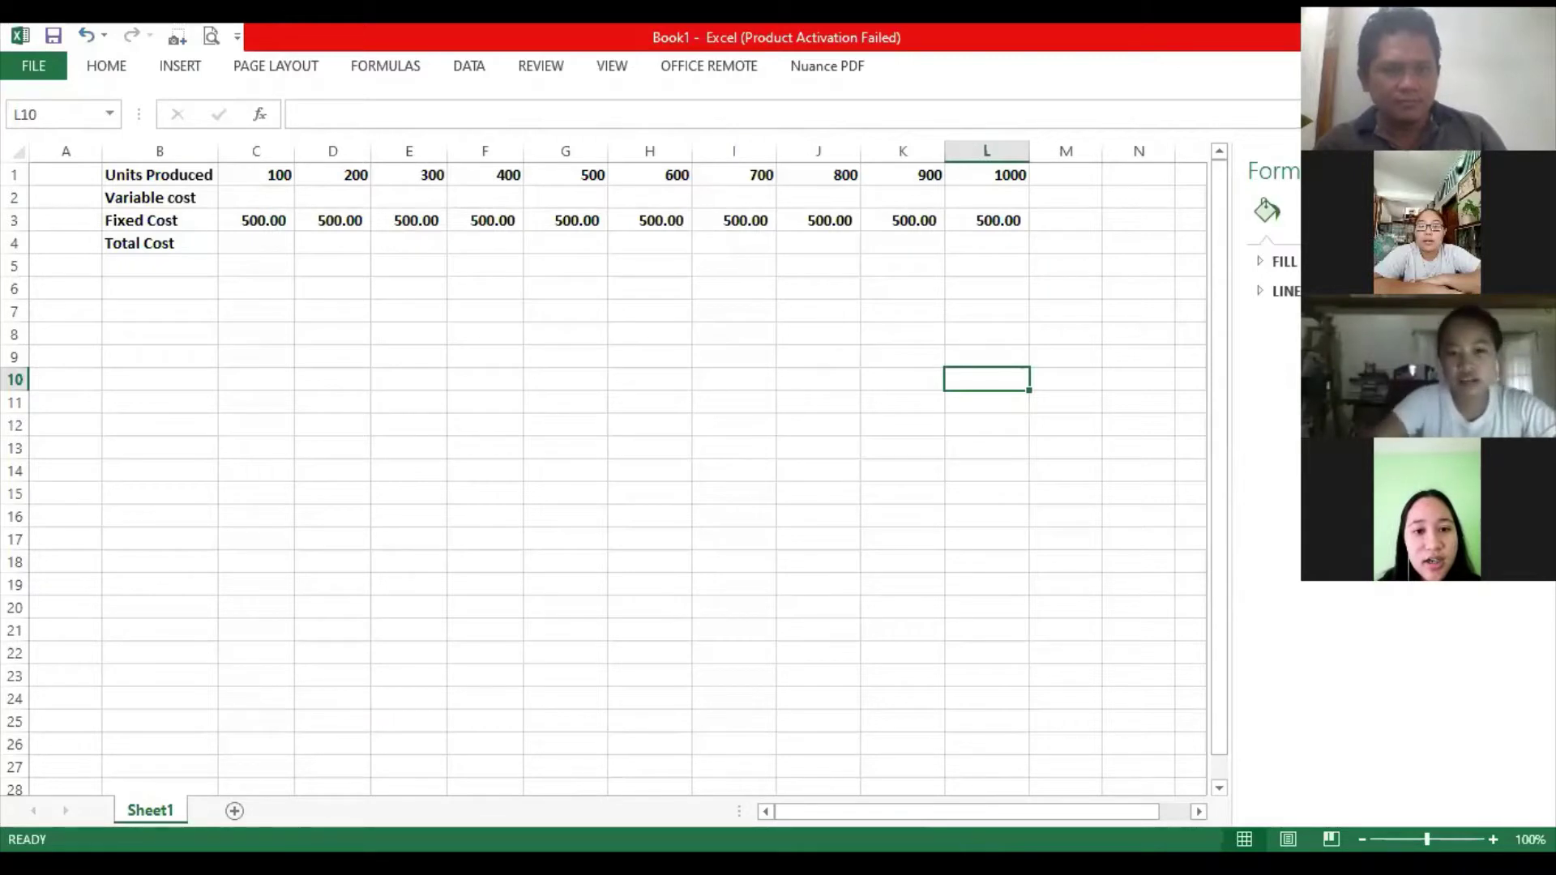
pyautogui.click(17, 174)
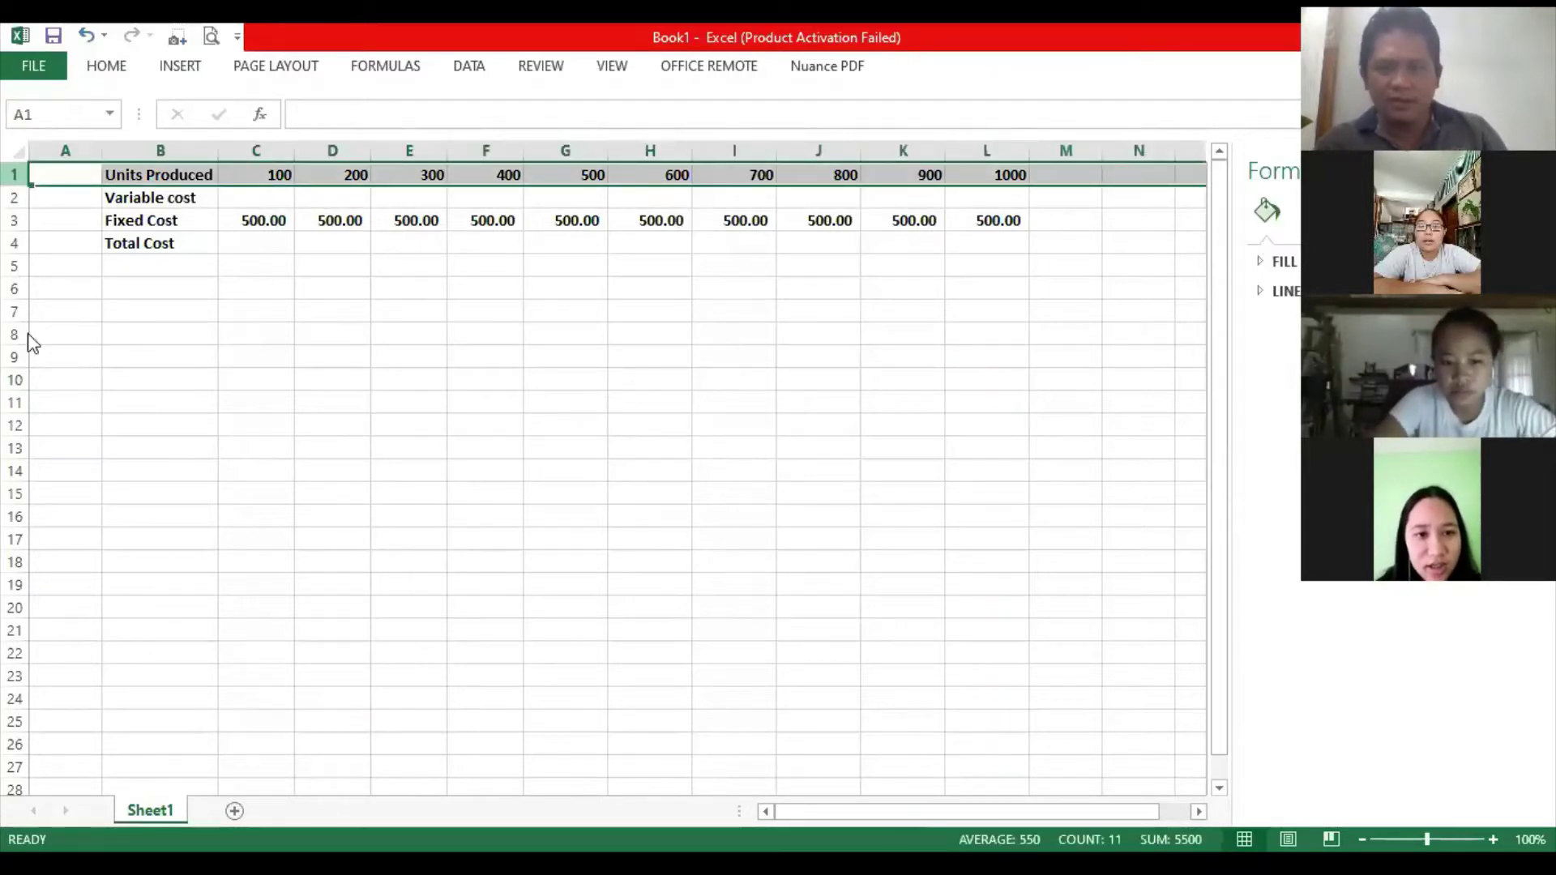
pyautogui.hotkey('ctrl', 'shift', '+')
pyautogui.moveTo(17, 177); pyautogui.dragTo(9, 182)
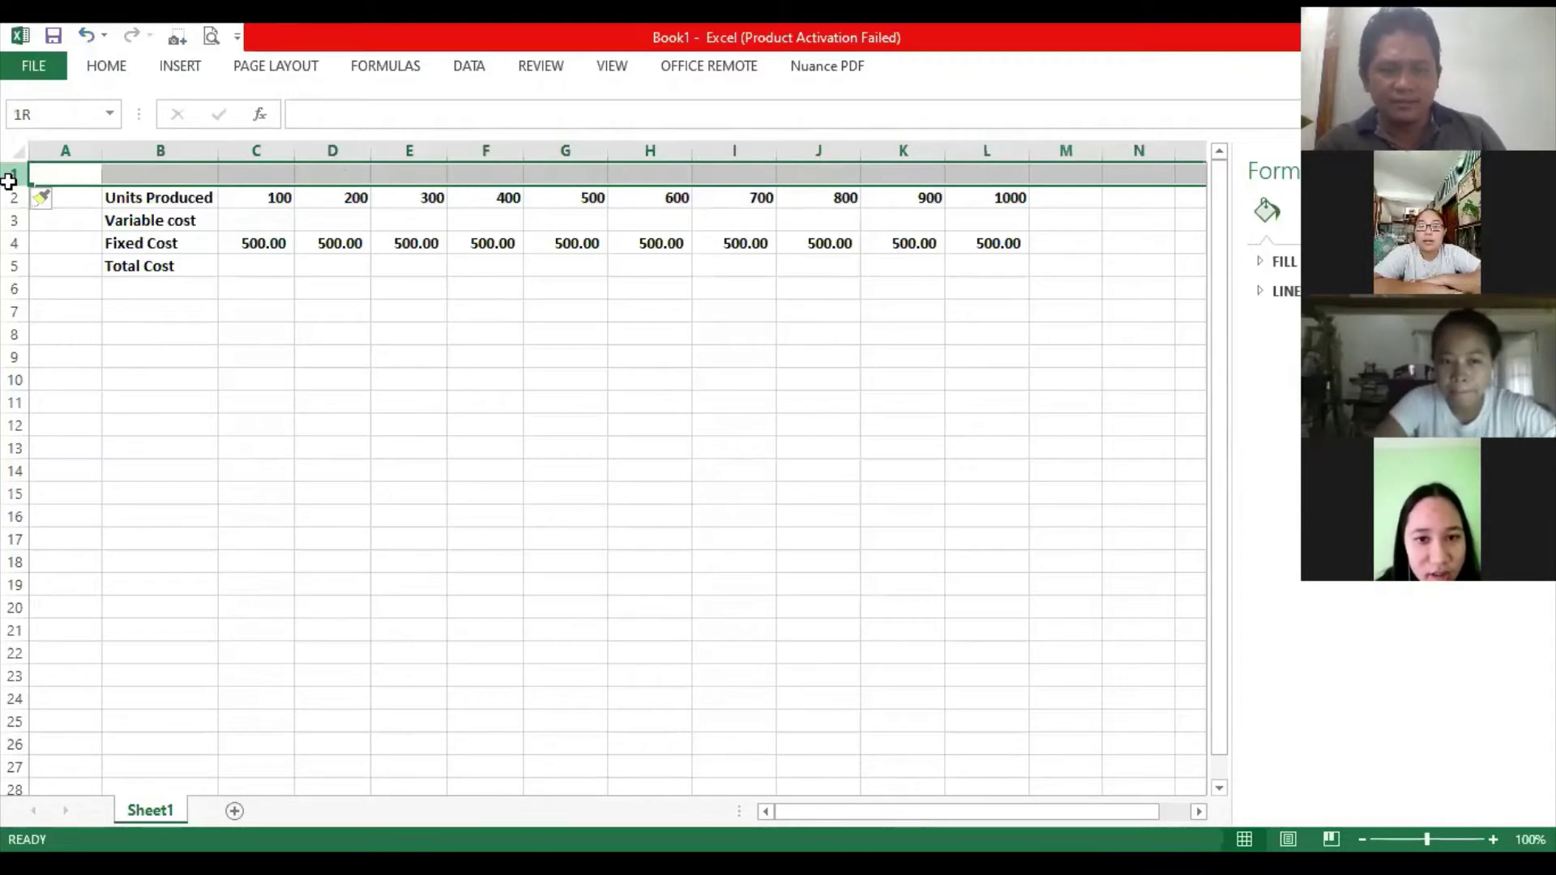
pyautogui.hotkey('ctrl', 'shift', '+')
pyautogui.hotkey('ctrl', 'shift', '+')
pyautogui.click(484, 378)
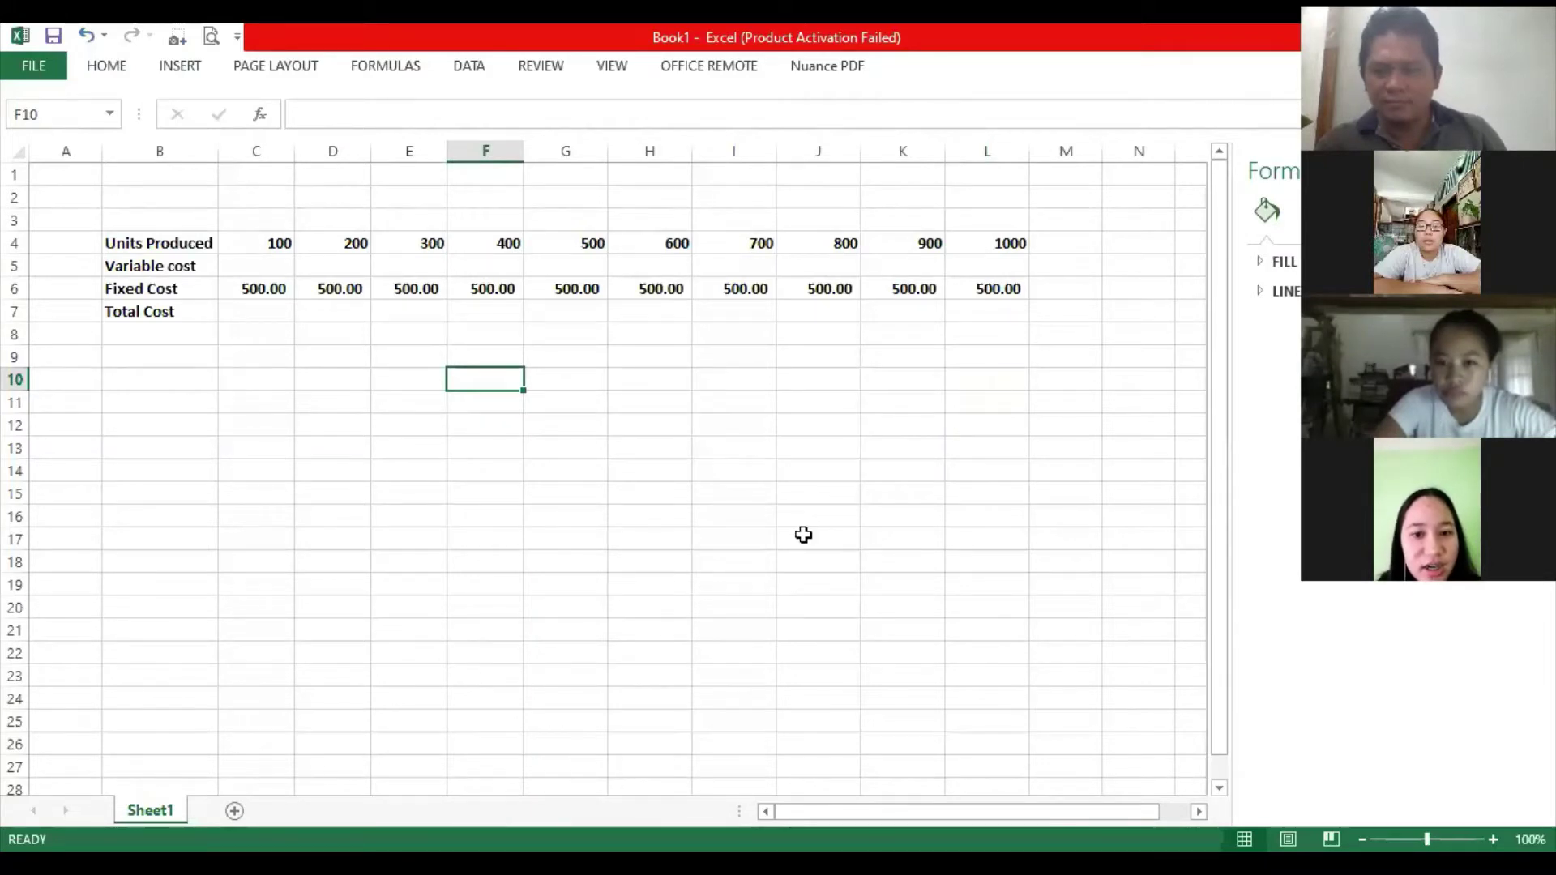
# Zoom the worksheet to 130% and shrink empty column A to a narrow strip.
pyautogui.click(1493, 840)
pyautogui.click(1493, 840)
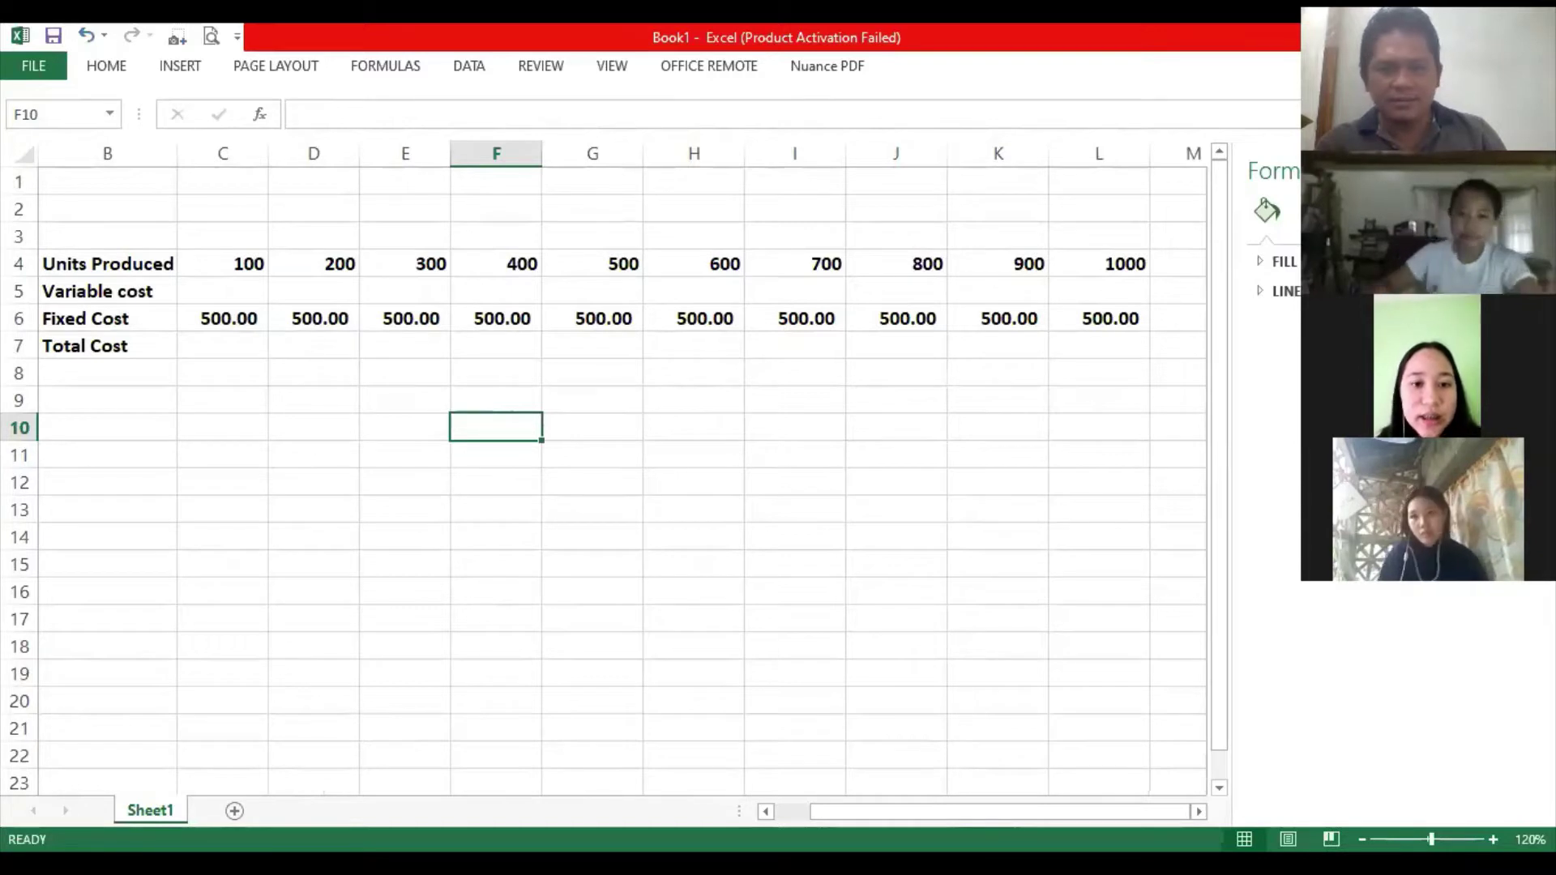
pyautogui.click(1493, 839)
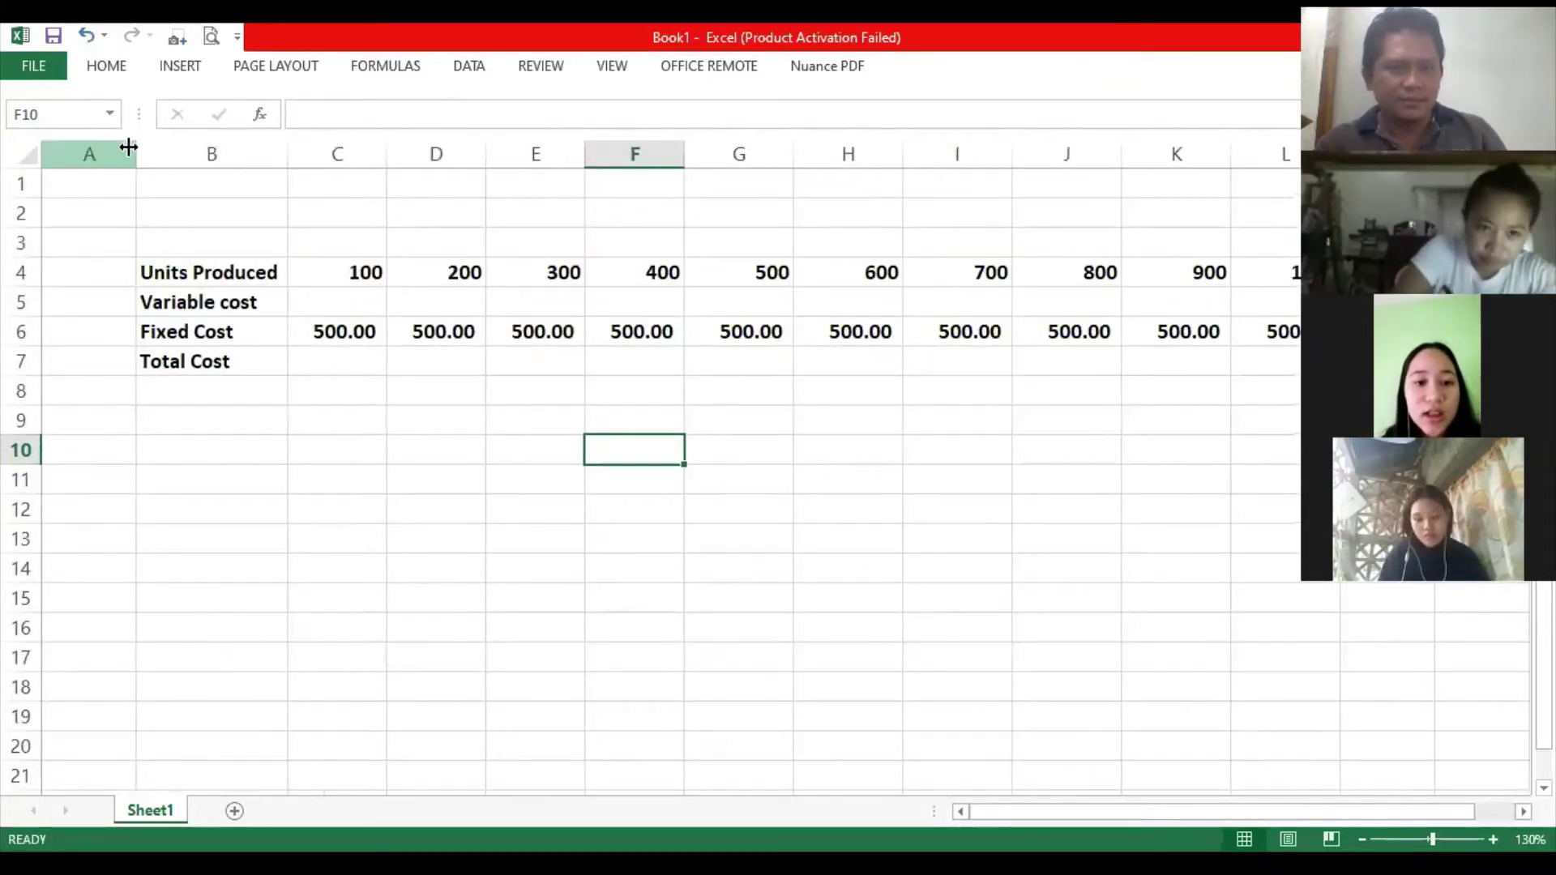
pyautogui.moveTo(46, 154); pyautogui.dragTo(49, 153)
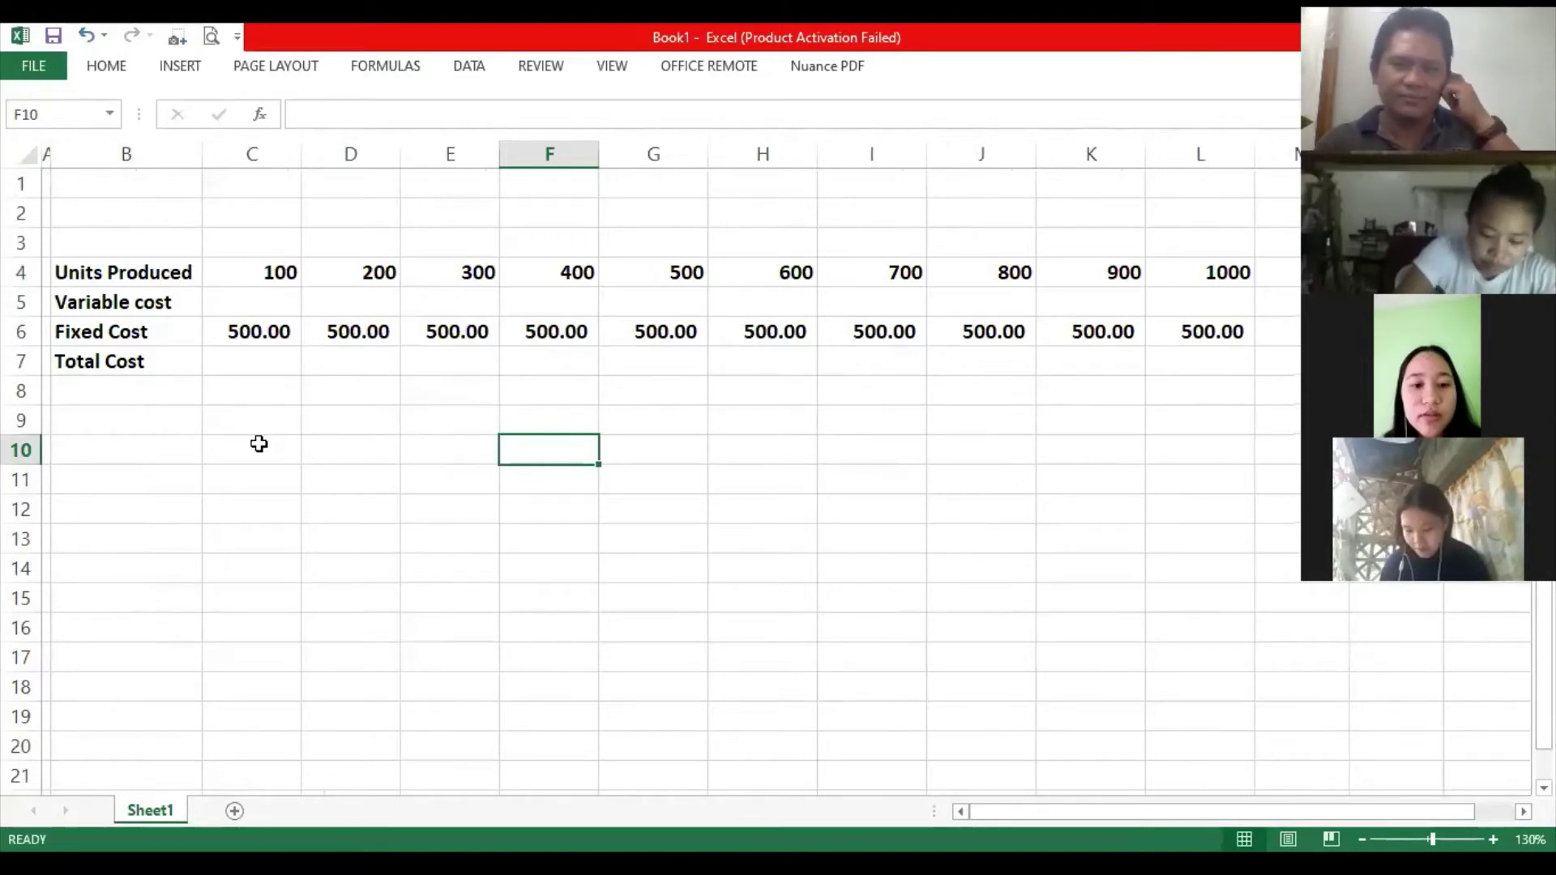
pyautogui.click(134, 451)
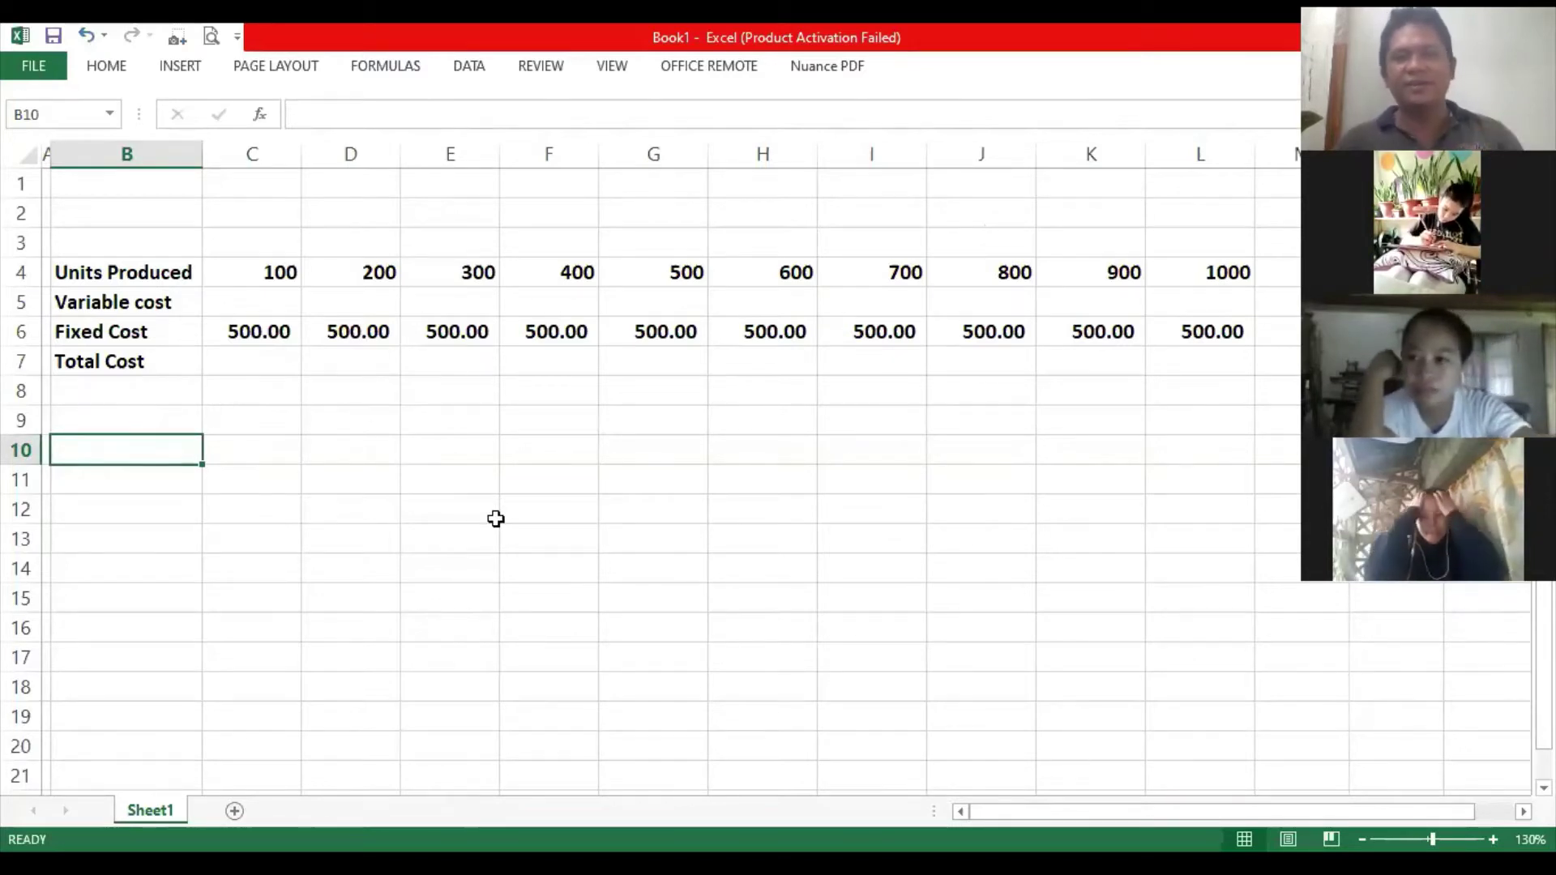
pyautogui.moveTo(260, 271); pyautogui.dragTo(1216, 270)
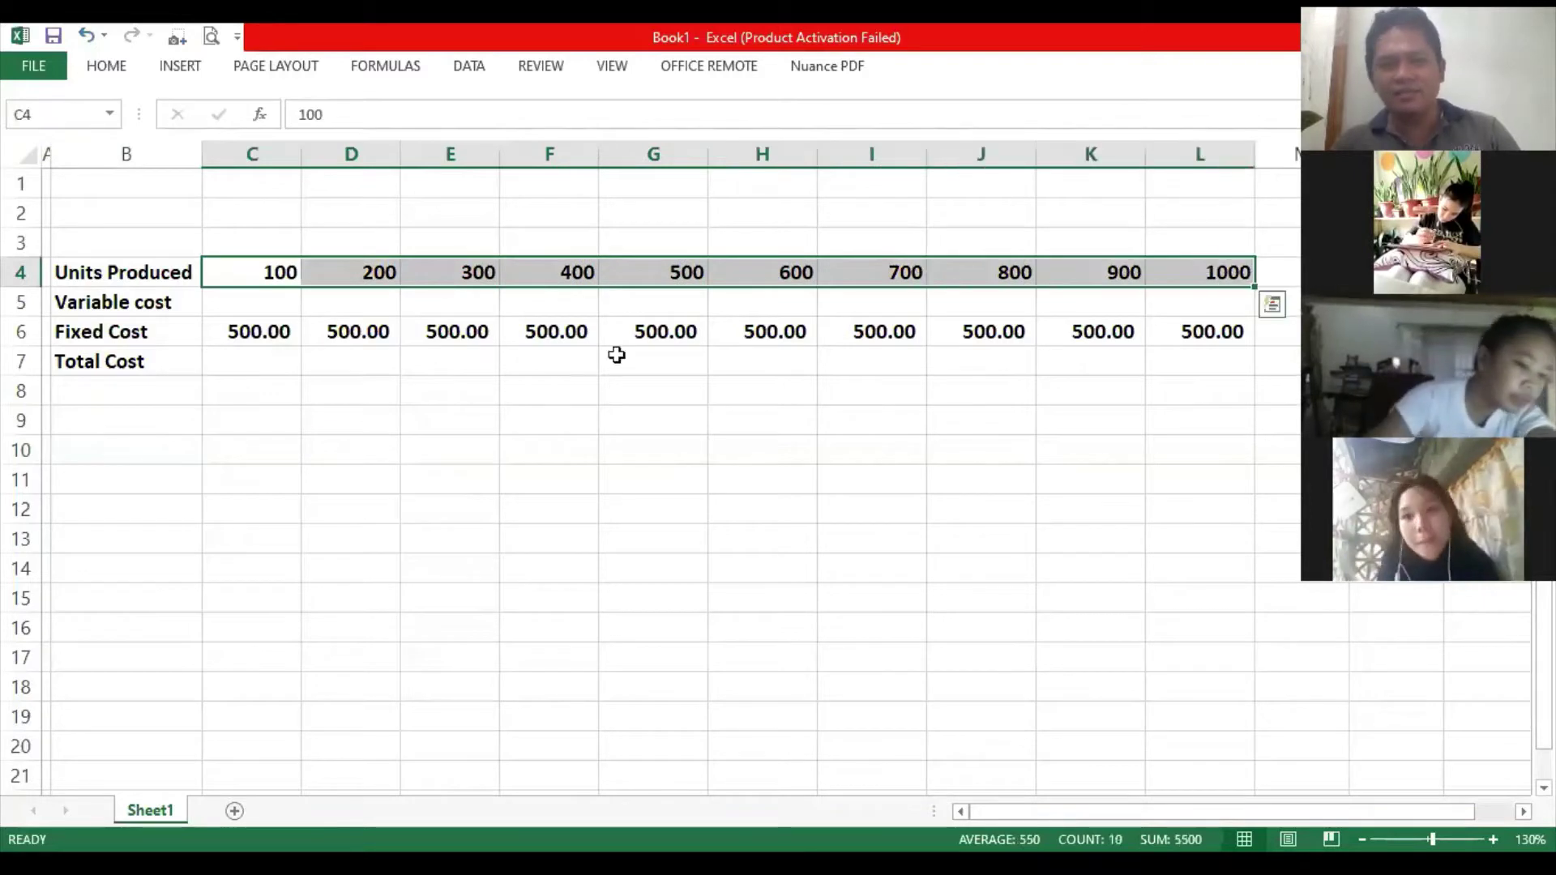
pyautogui.click(329, 486)
pyautogui.moveTo(222, 270); pyautogui.dragTo(1184, 266)
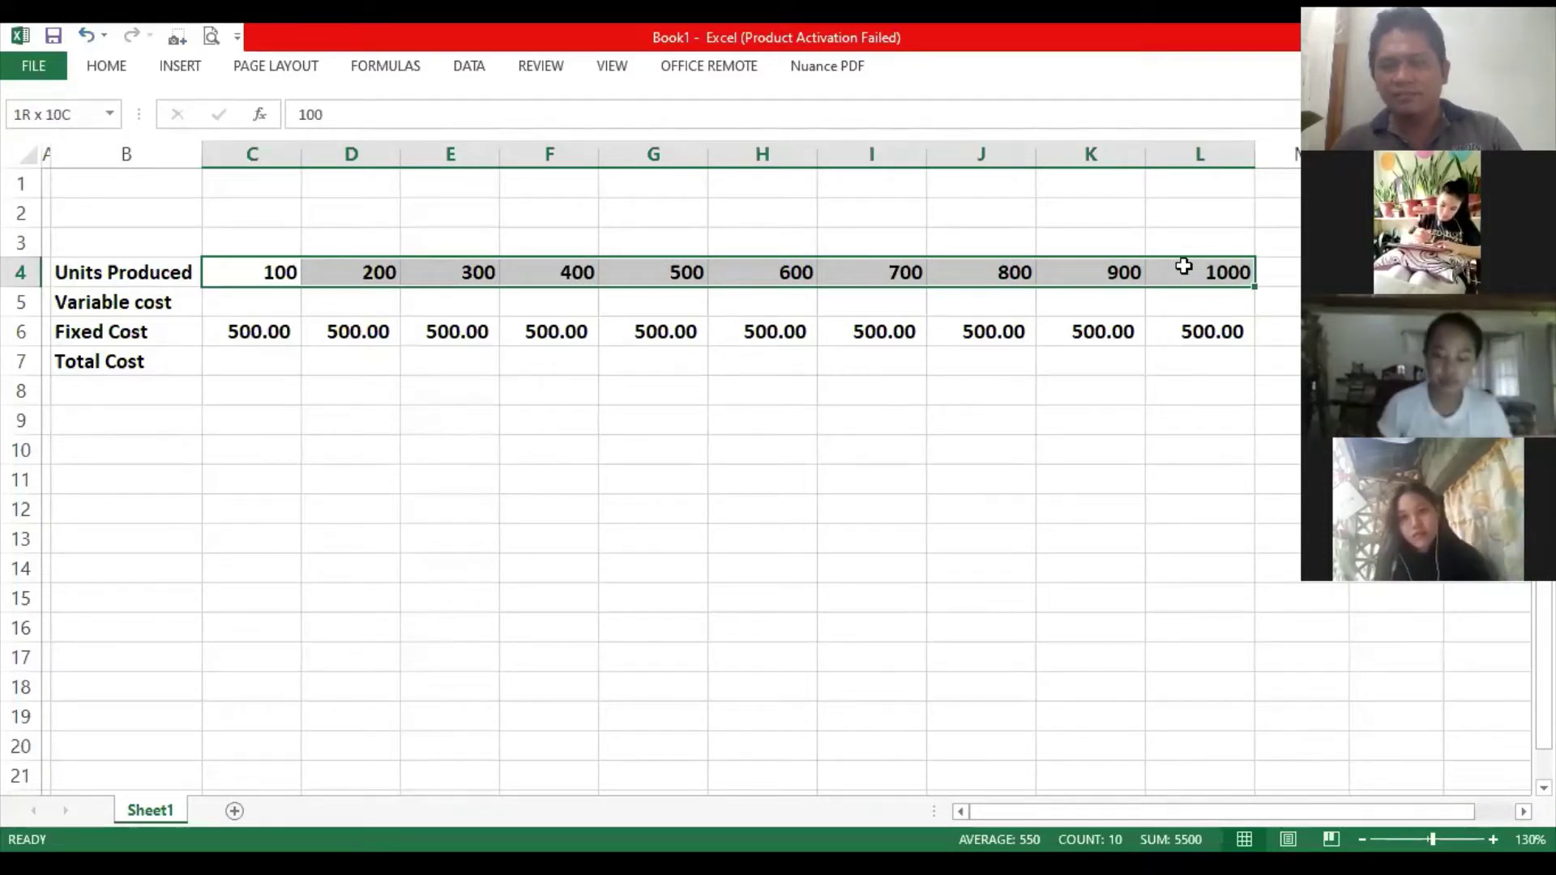
pyautogui.moveTo(1184, 266); pyautogui.dragTo(1184, 266)
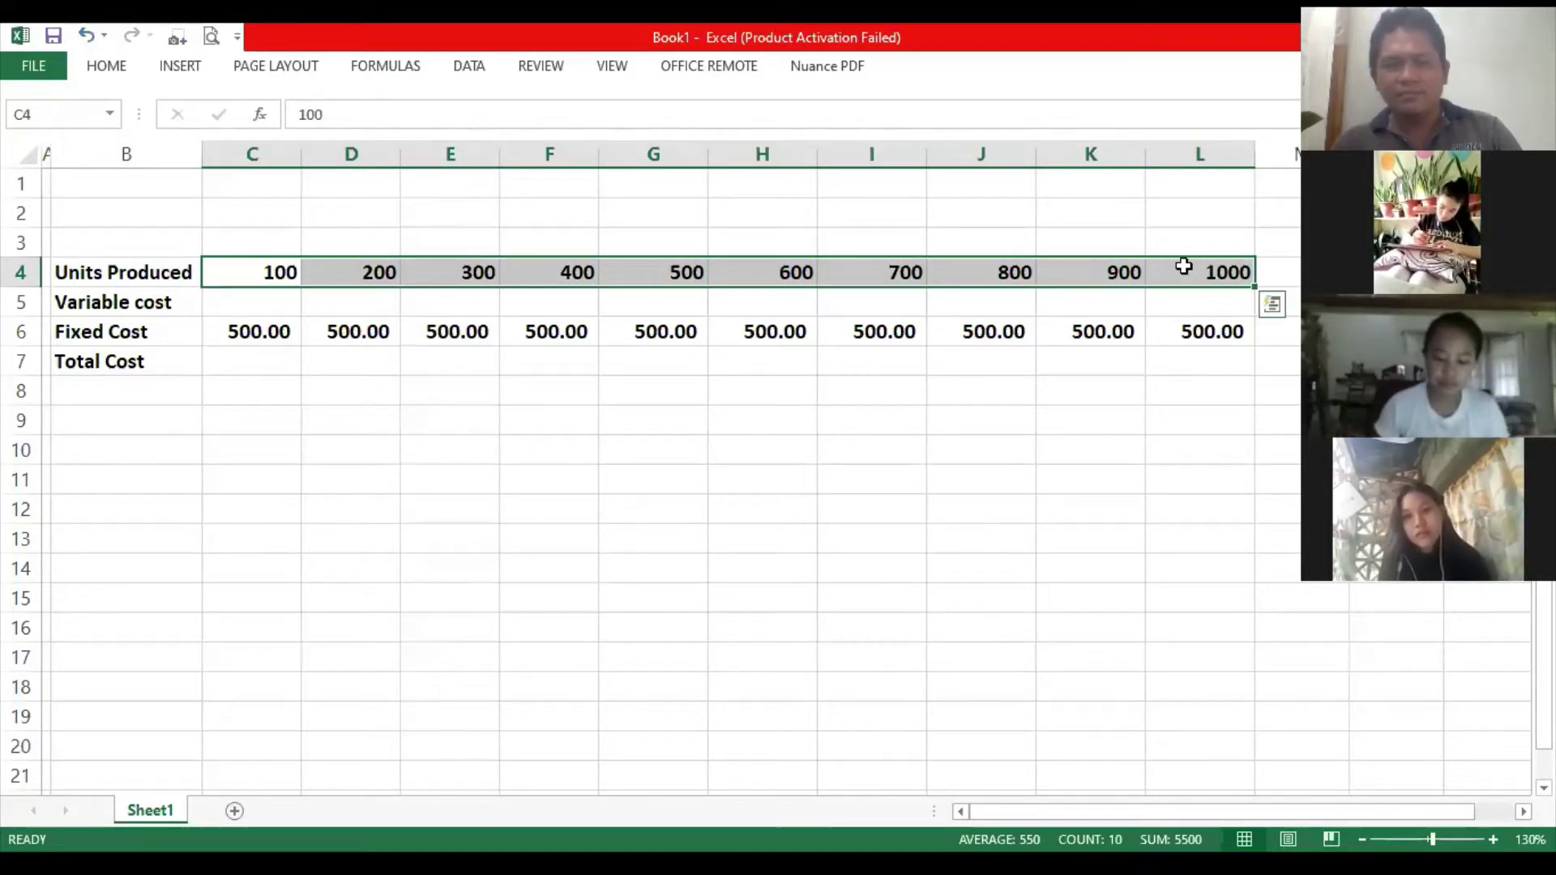
pyautogui.click(172, 302)
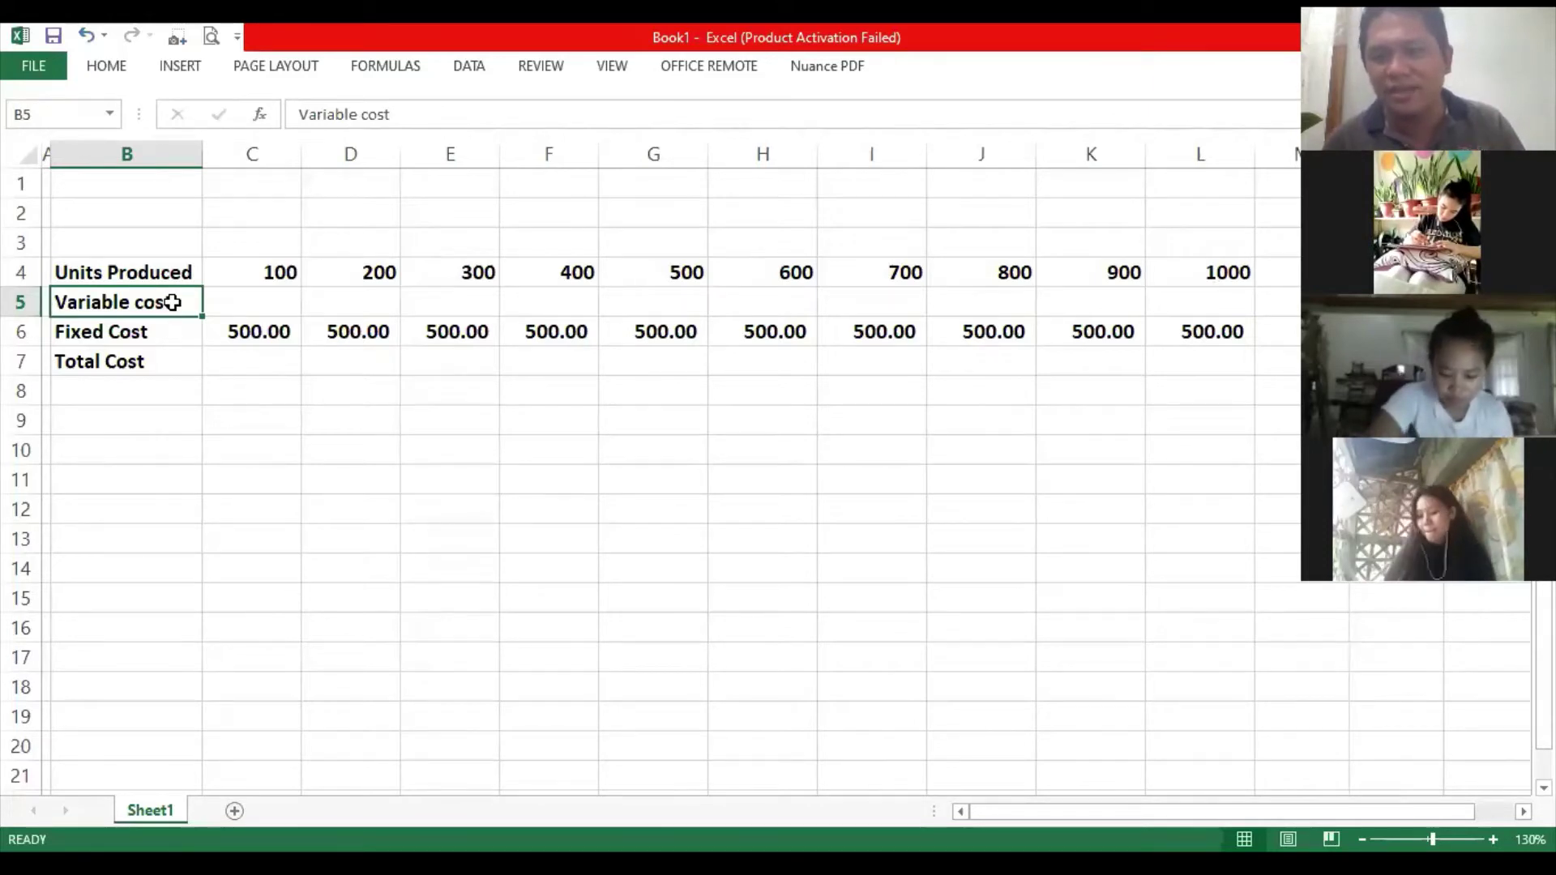
# Enter the label "vc per unit=" in B2 and the value 20 in C2.
pyautogui.click(242, 194)
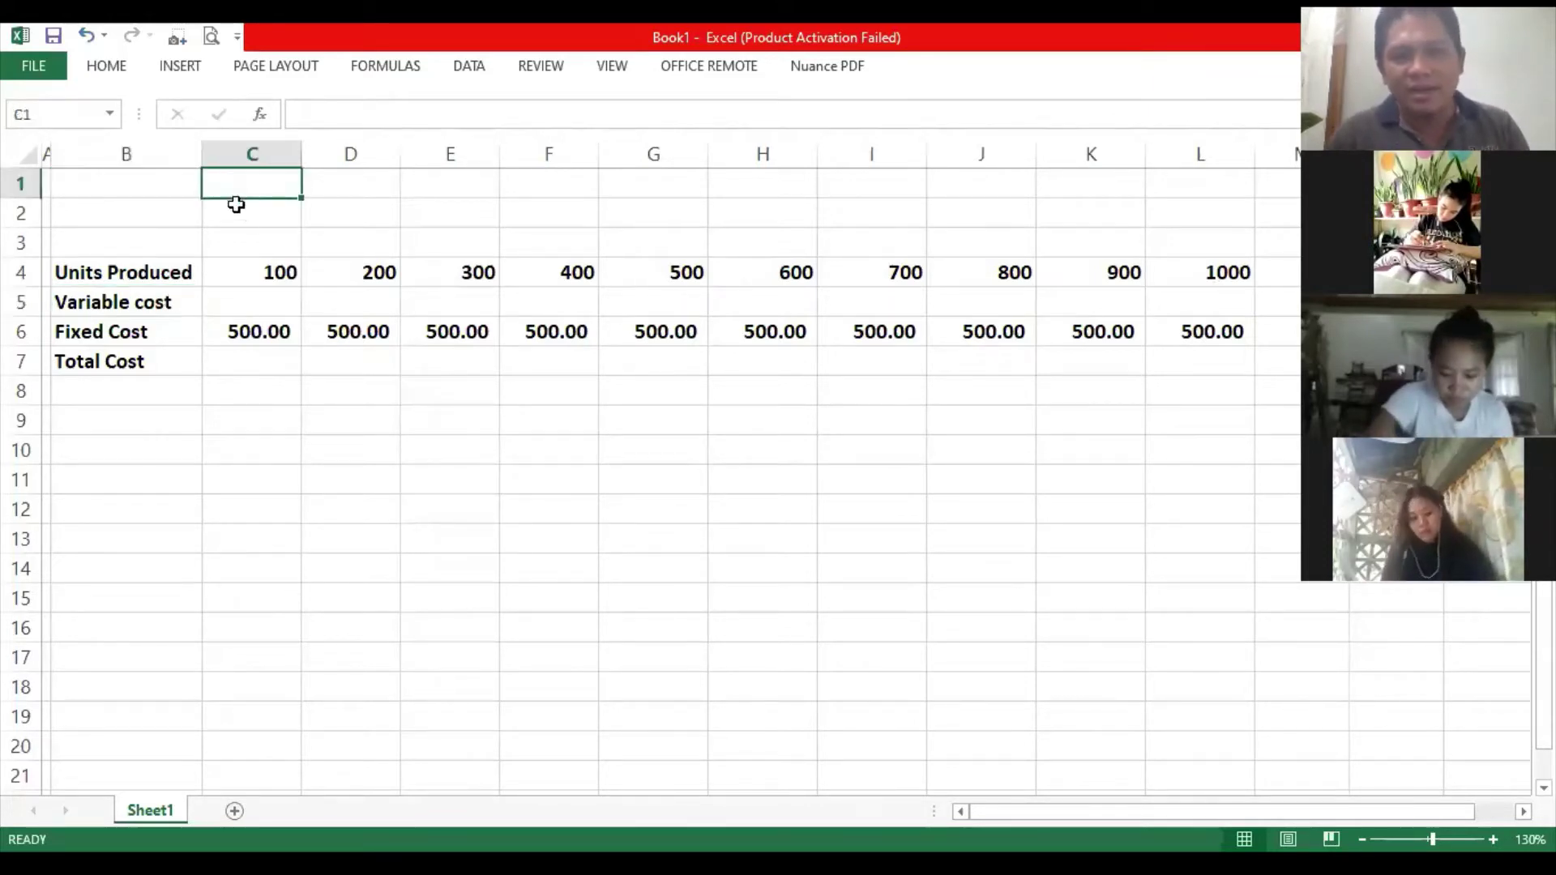
pyautogui.click(192, 207)
pyautogui.write('v')
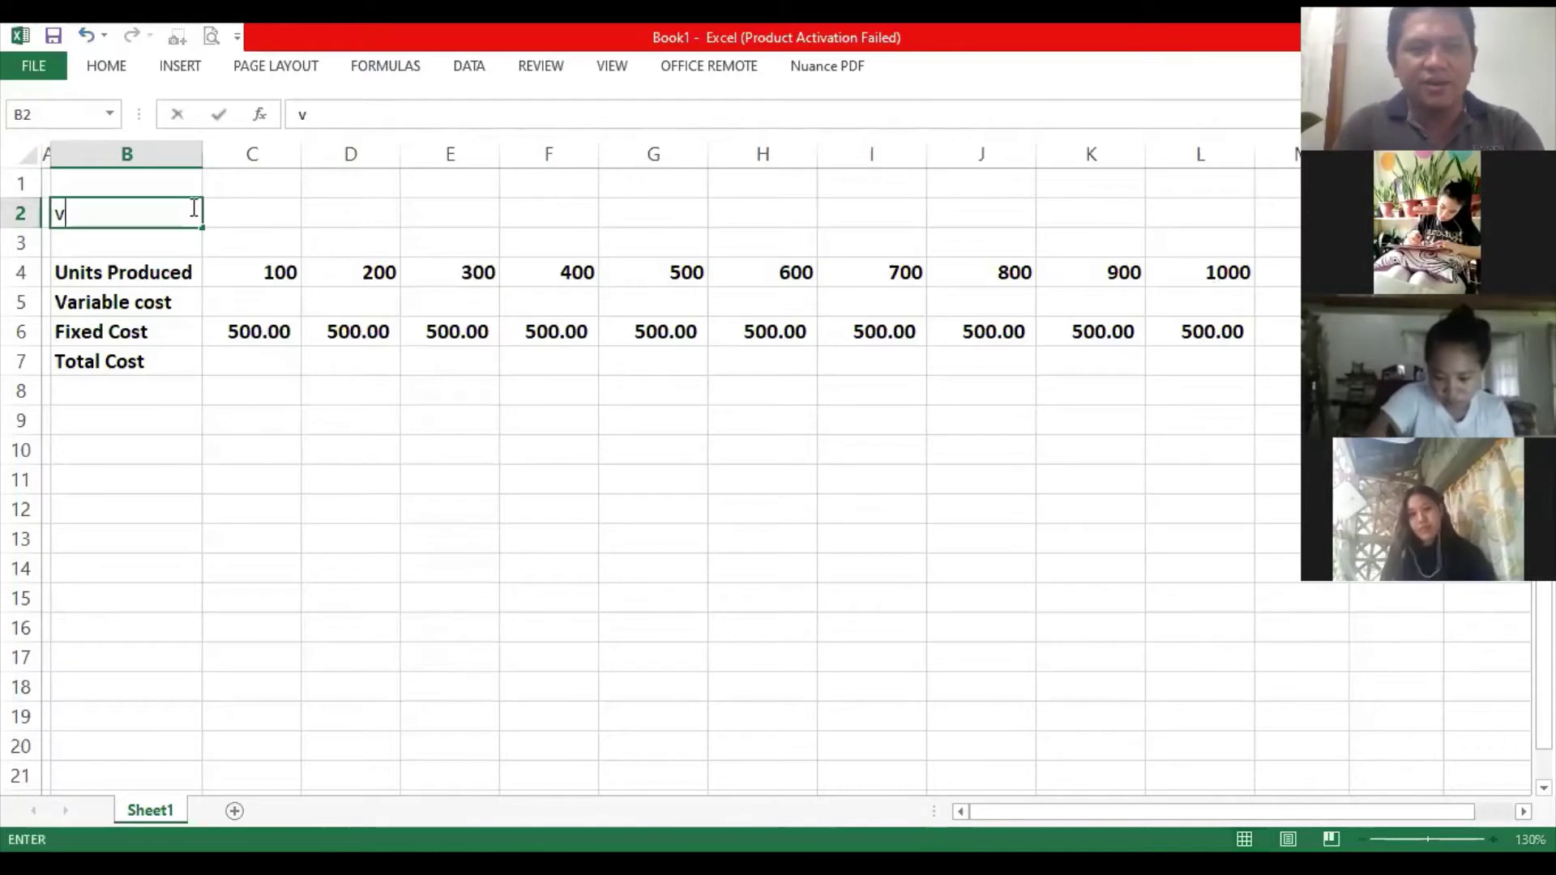
pyautogui.write('c per uni')
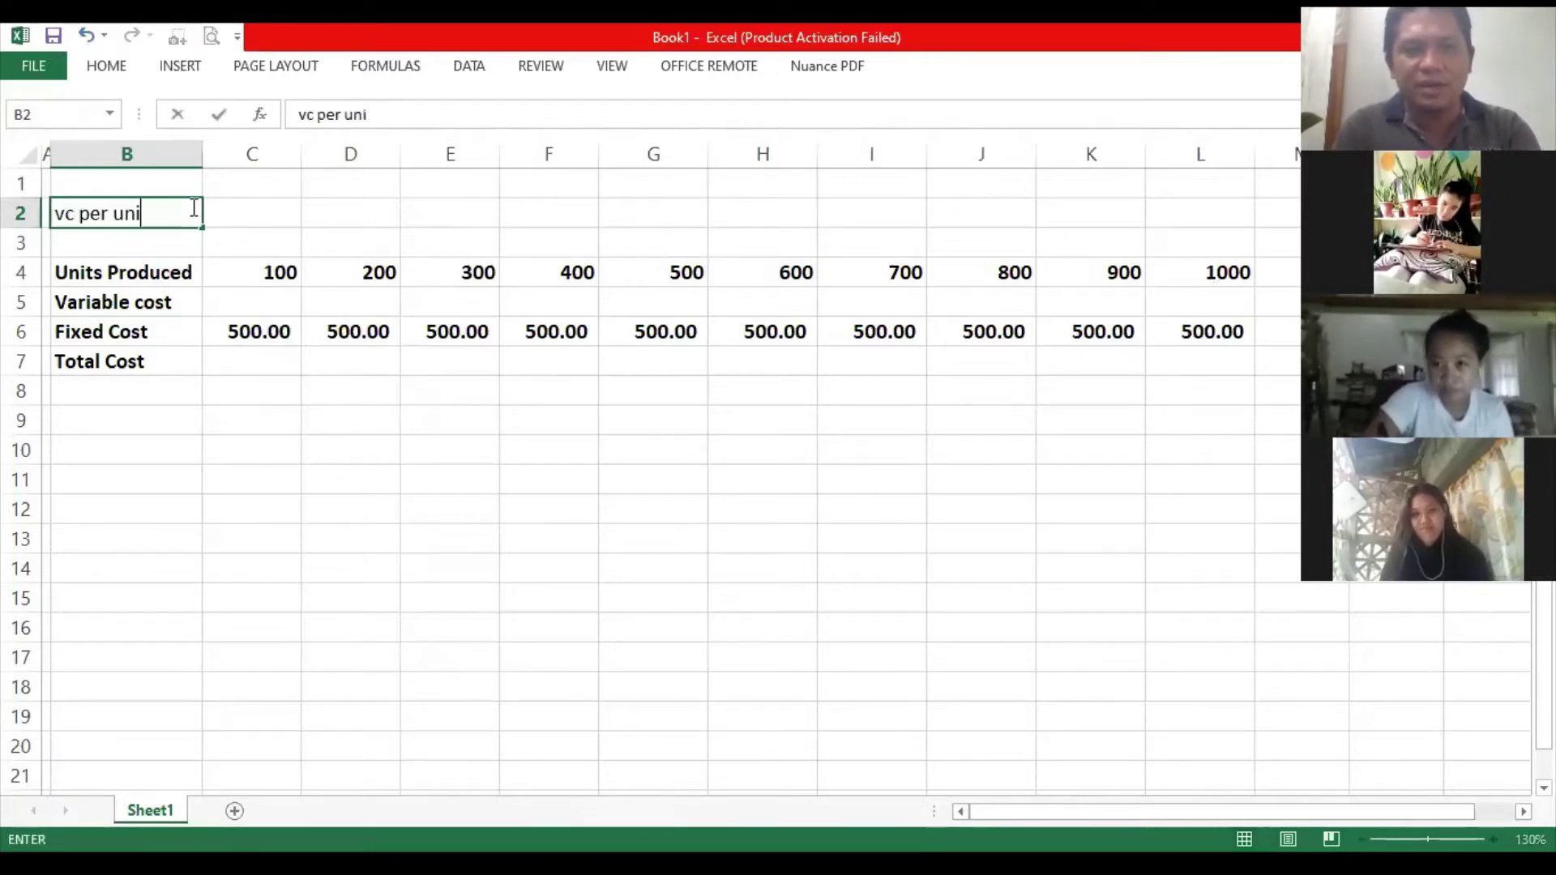
pyautogui.write('t=')
pyautogui.press('Tab')
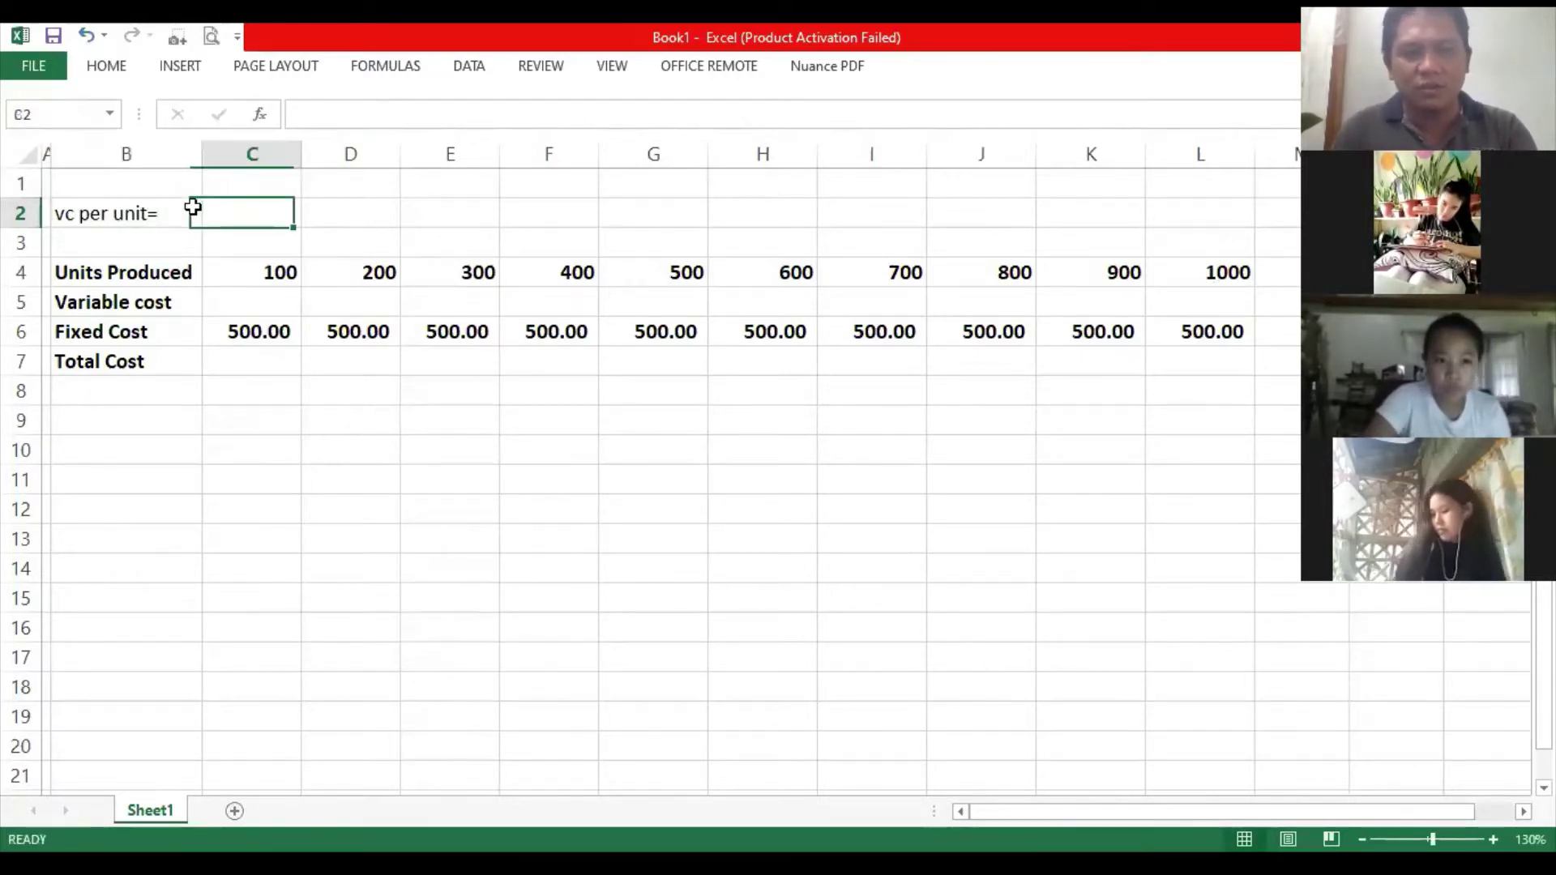
pyautogui.write('20')
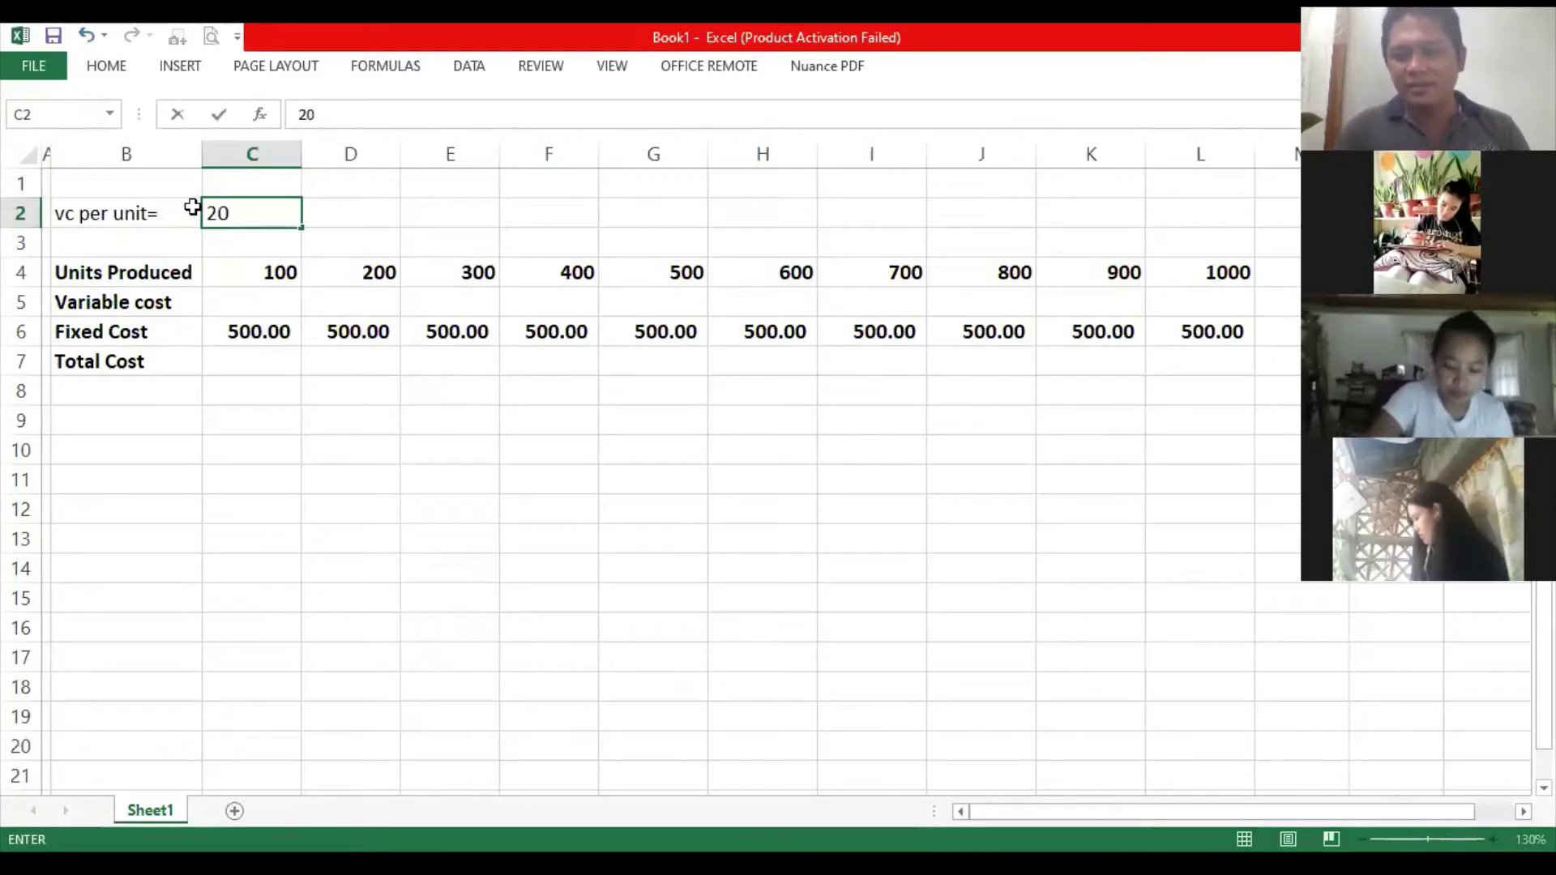
pyautogui.press('Return')
# Make the variable cost per unit label and its value in B2:C2 bold.
pyautogui.moveTo(269, 212); pyautogui.dragTo(276, 213)
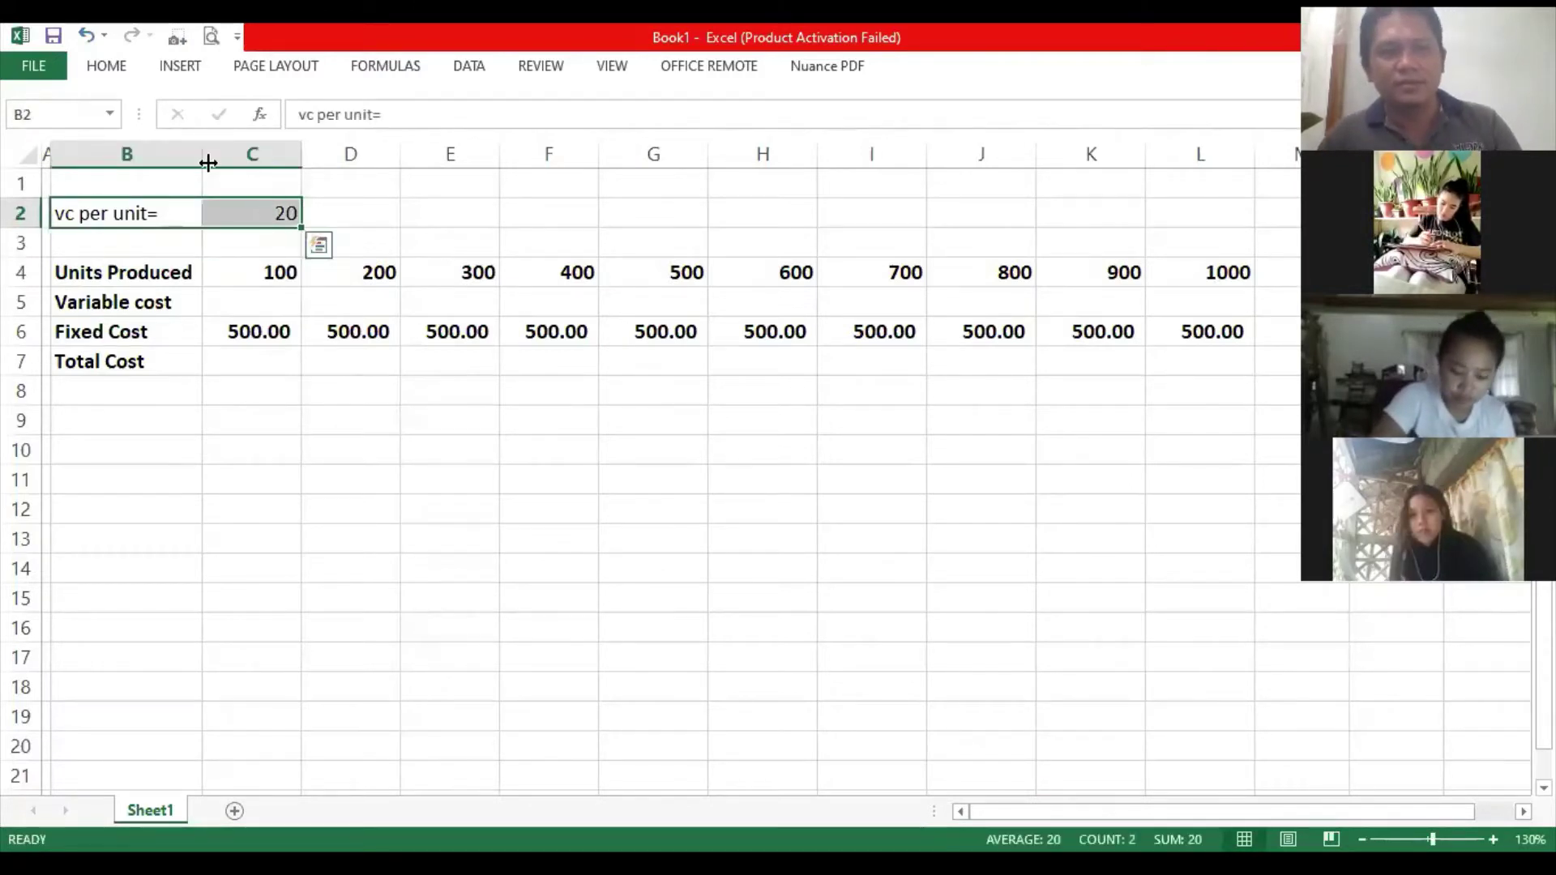
pyautogui.hotkey('ctrl', 'b')
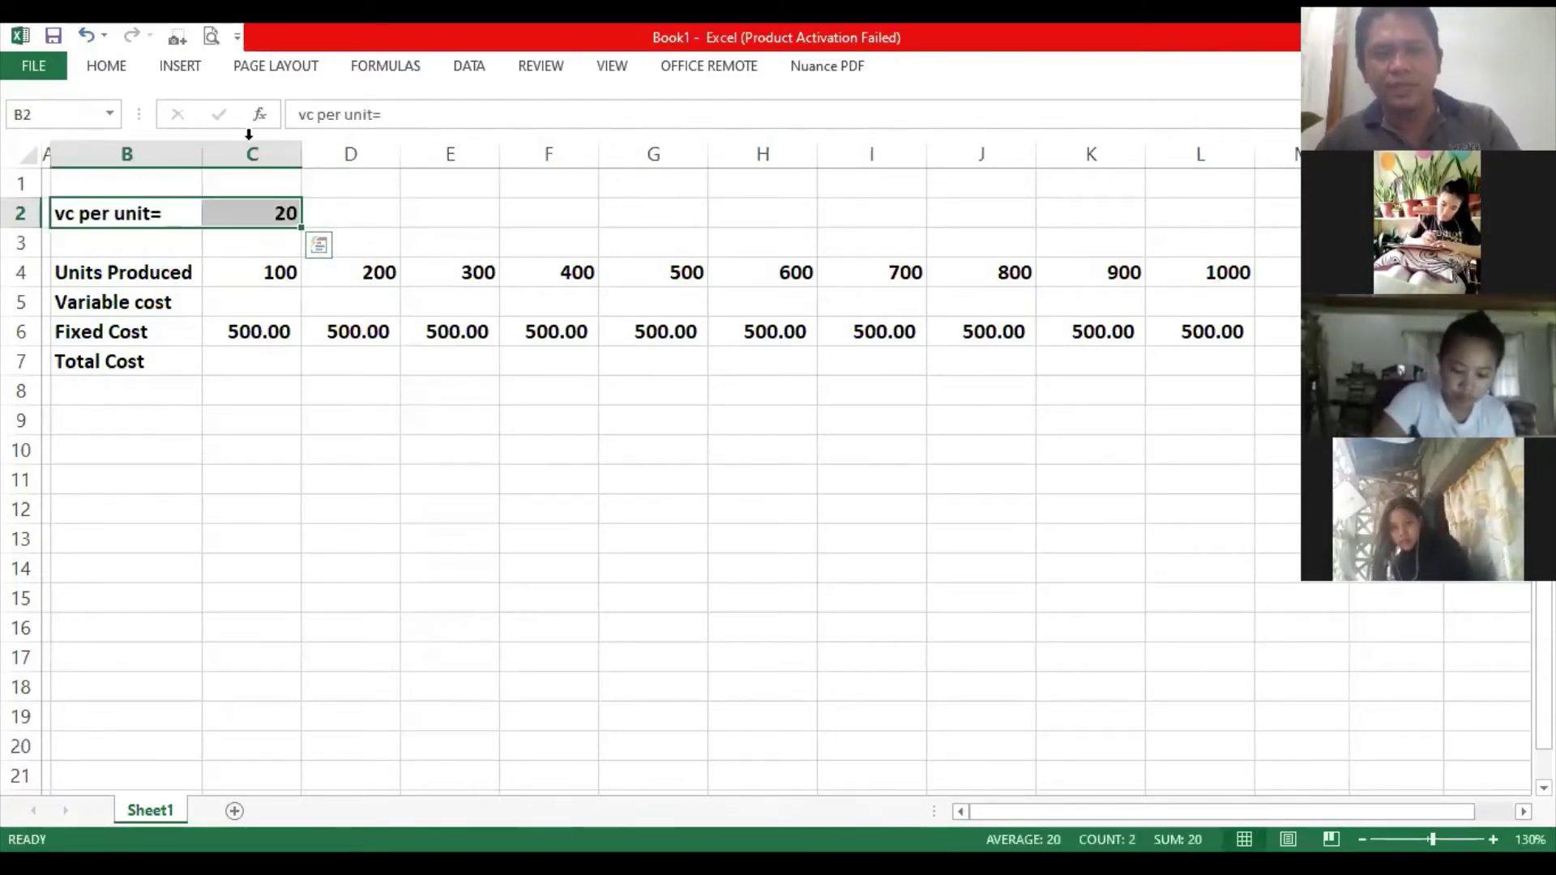
pyautogui.click(424, 191)
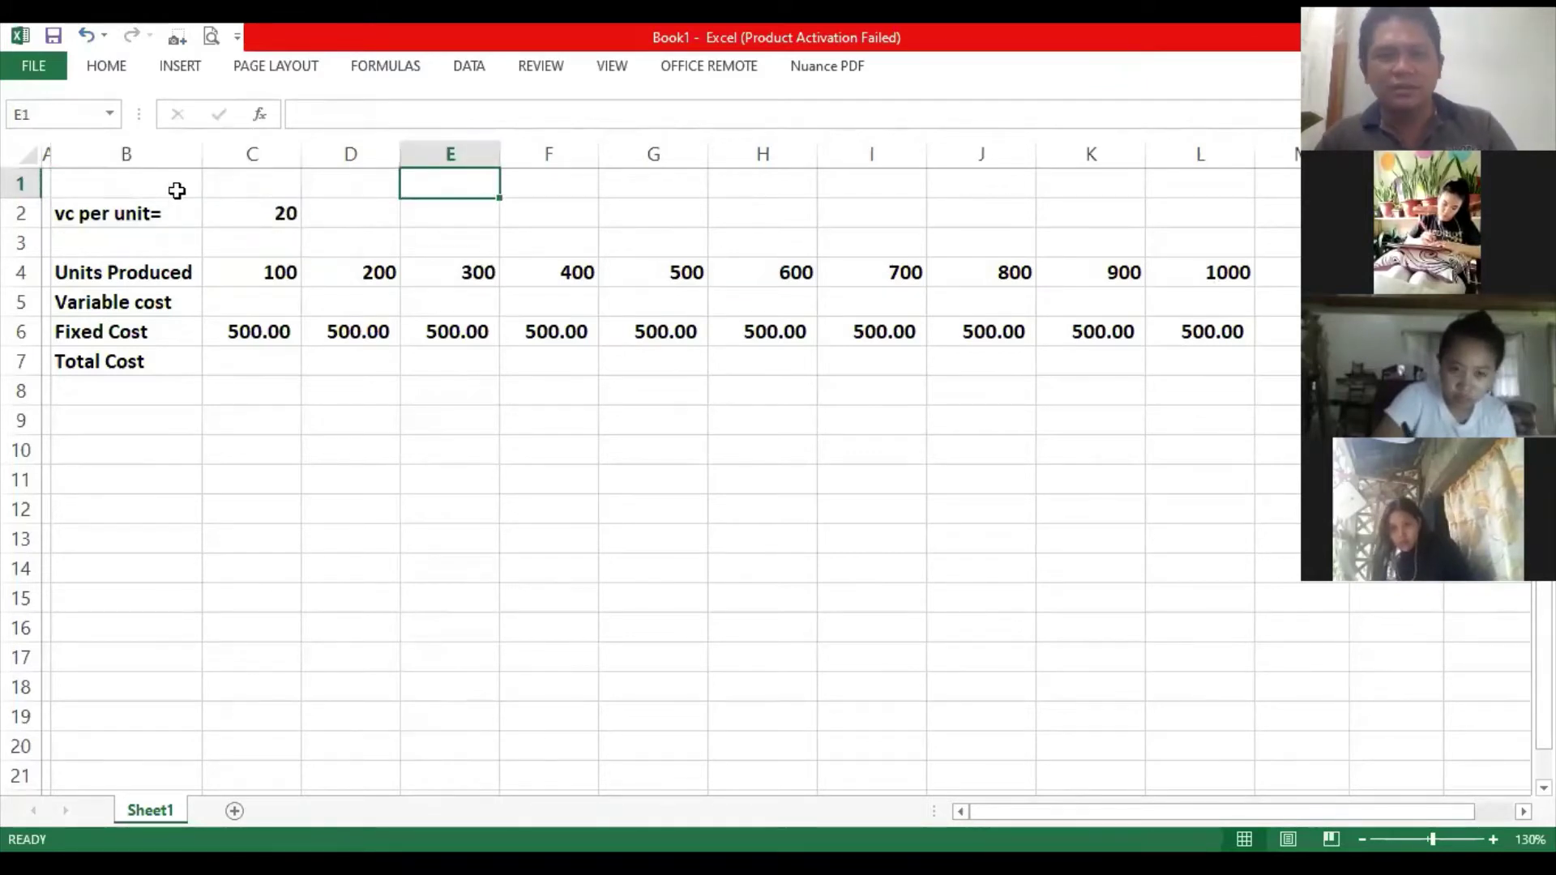
pyautogui.click(132, 208)
pyautogui.moveTo(199, 202); pyautogui.dragTo(252, 202)
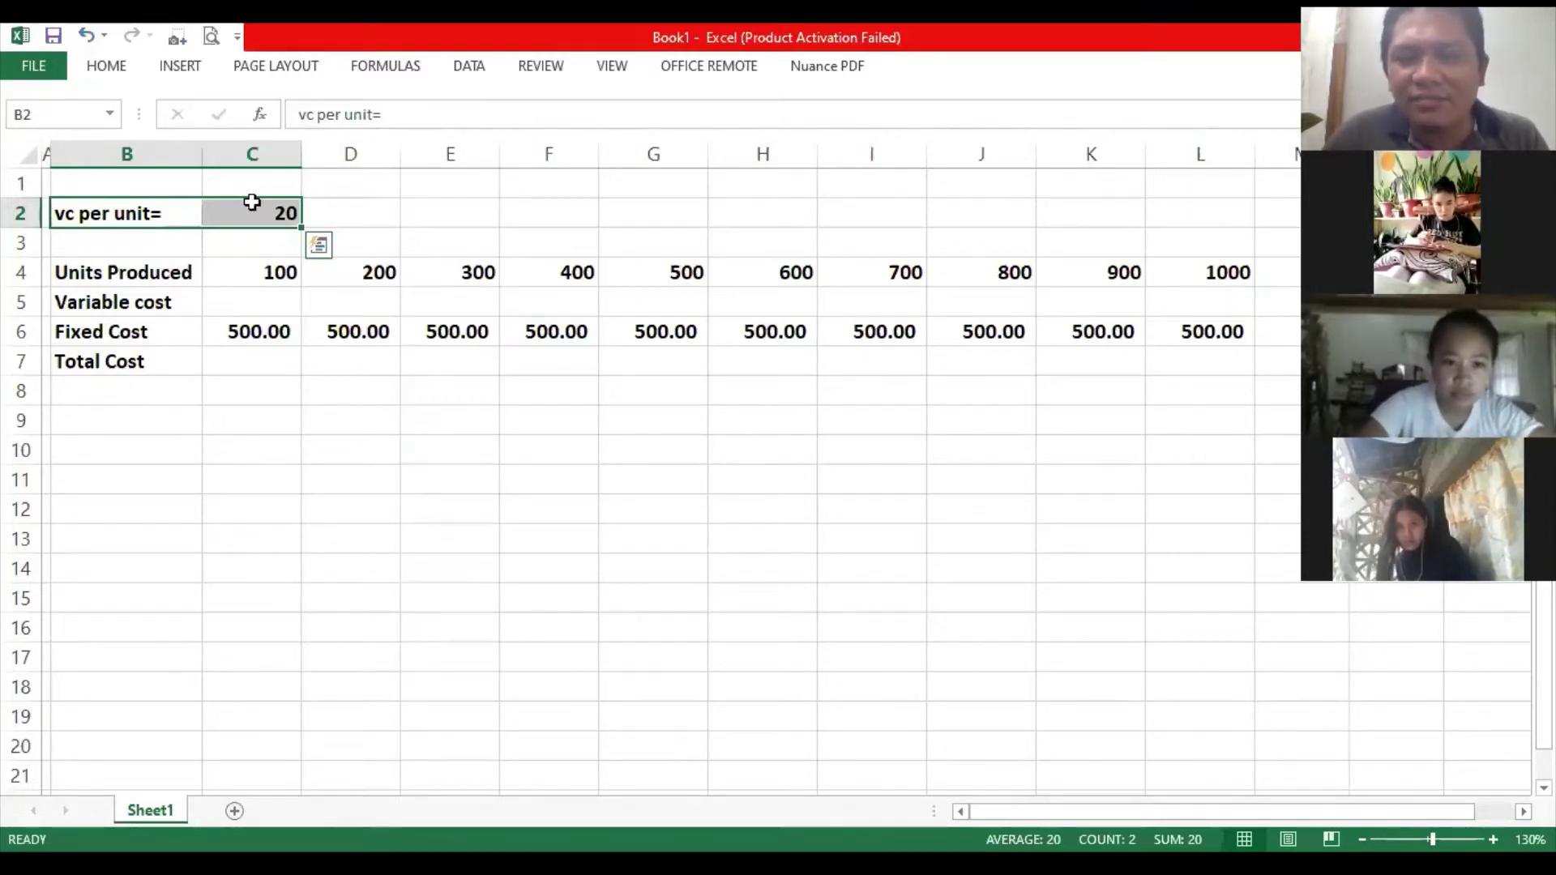
pyautogui.click(233, 269)
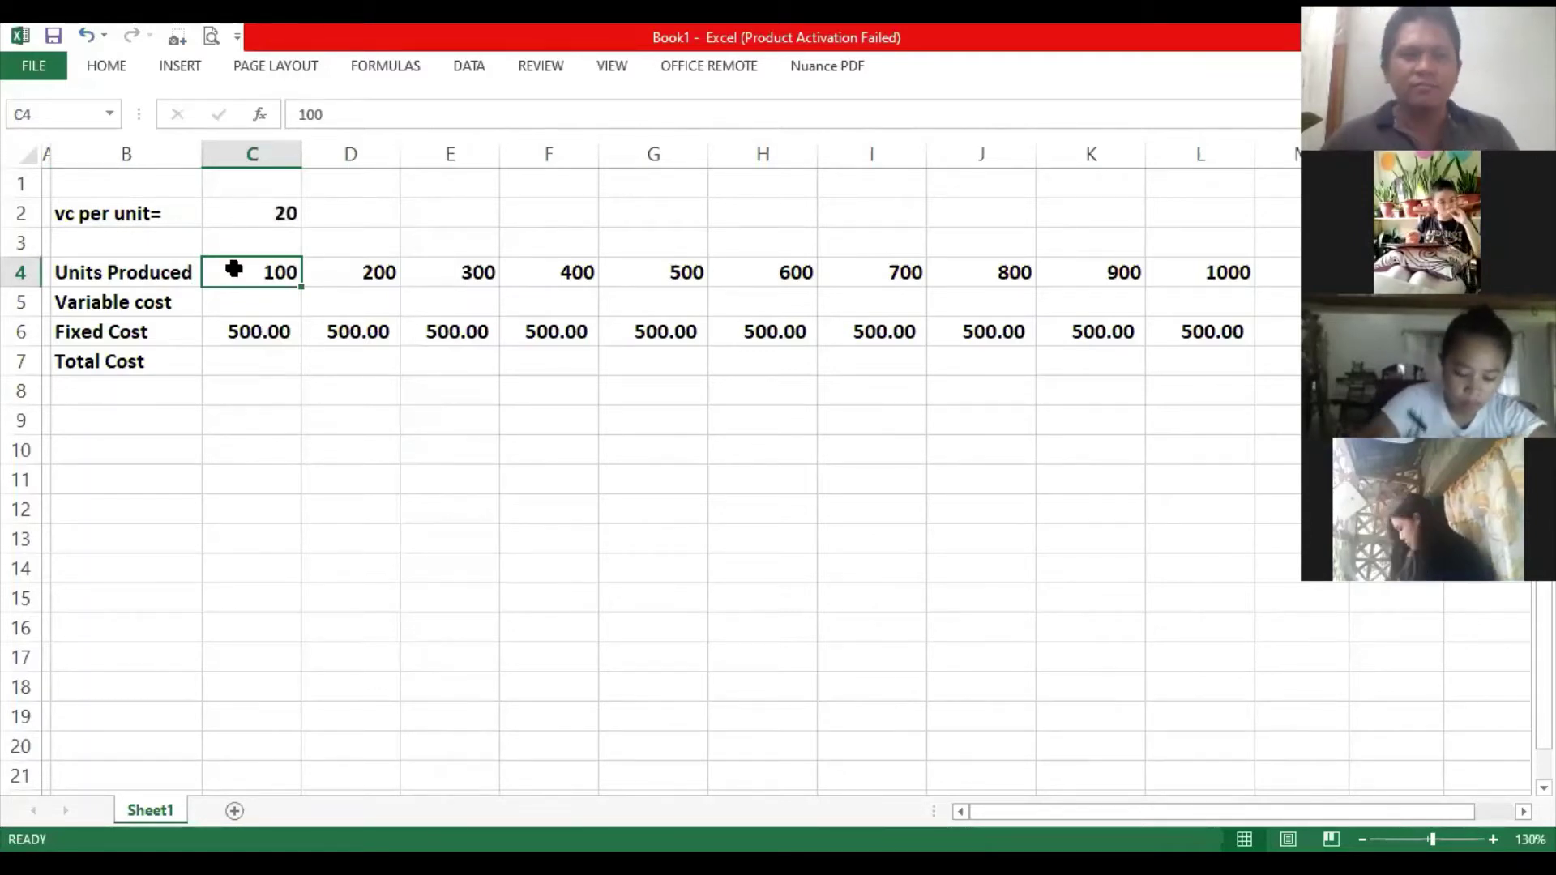
# Calculate the variable cost for 100 units in C5 with =C2*C4 and autofit column C.
pyautogui.click(253, 311)
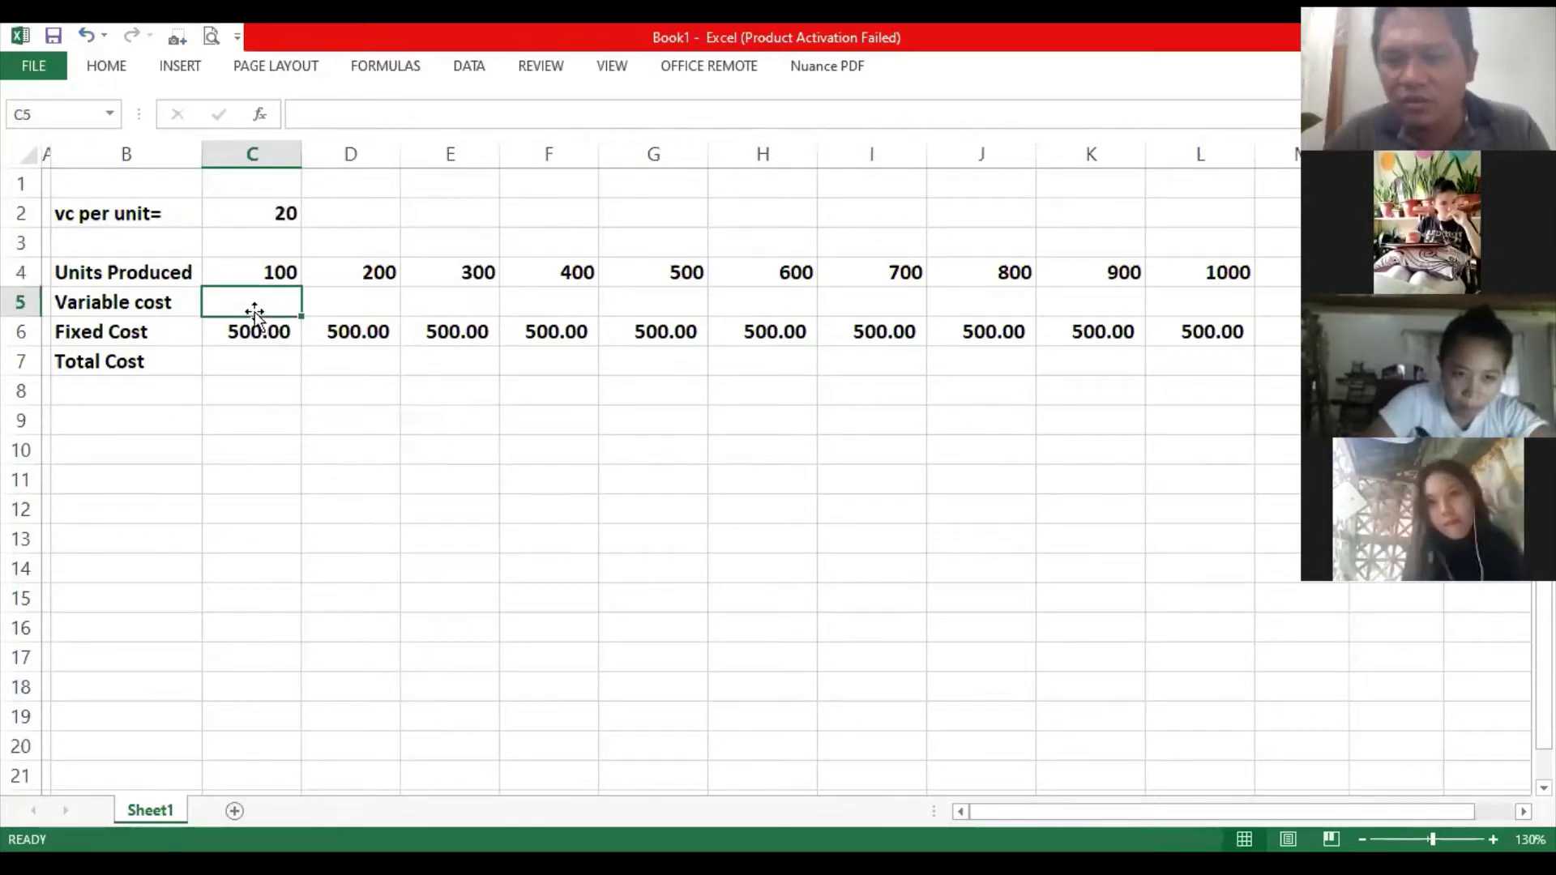
pyautogui.write('=')
pyautogui.click(273, 212)
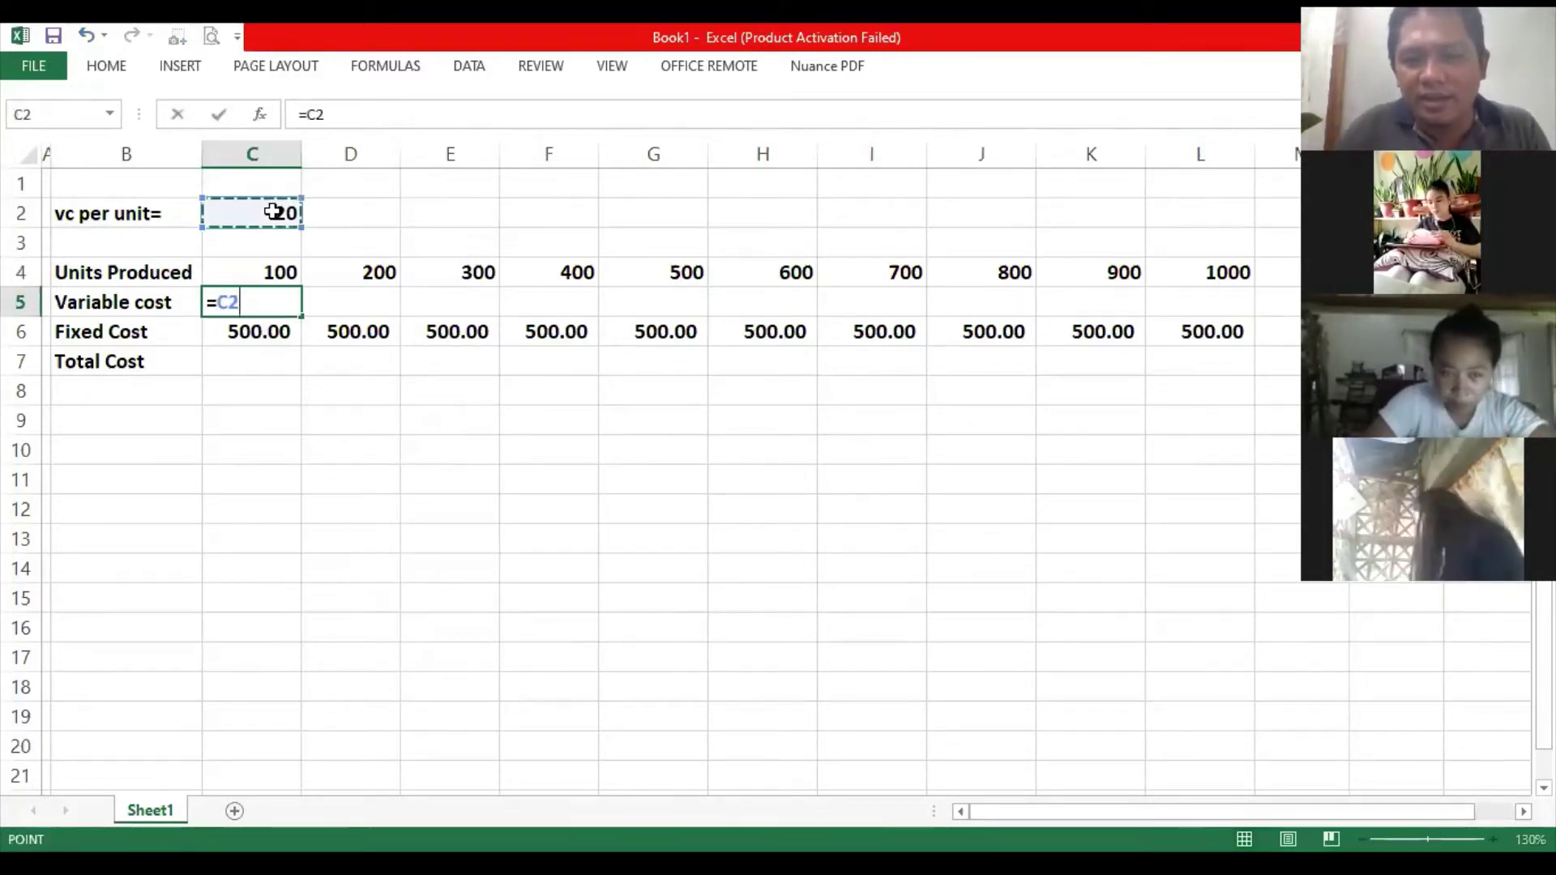
pyautogui.write('*')
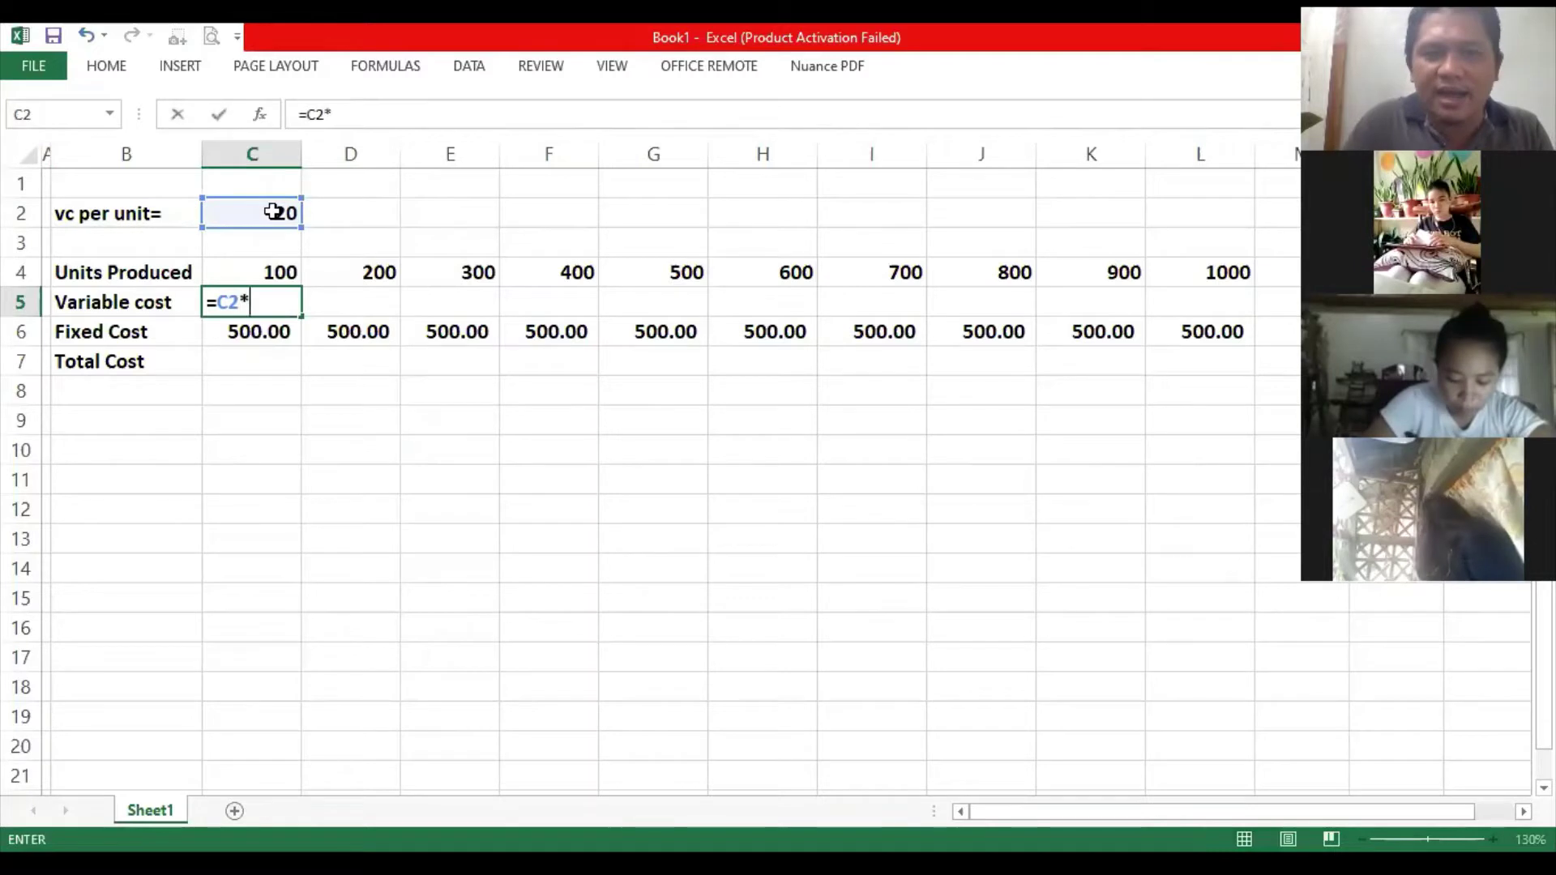
pyautogui.click(277, 274)
pyautogui.press('Return')
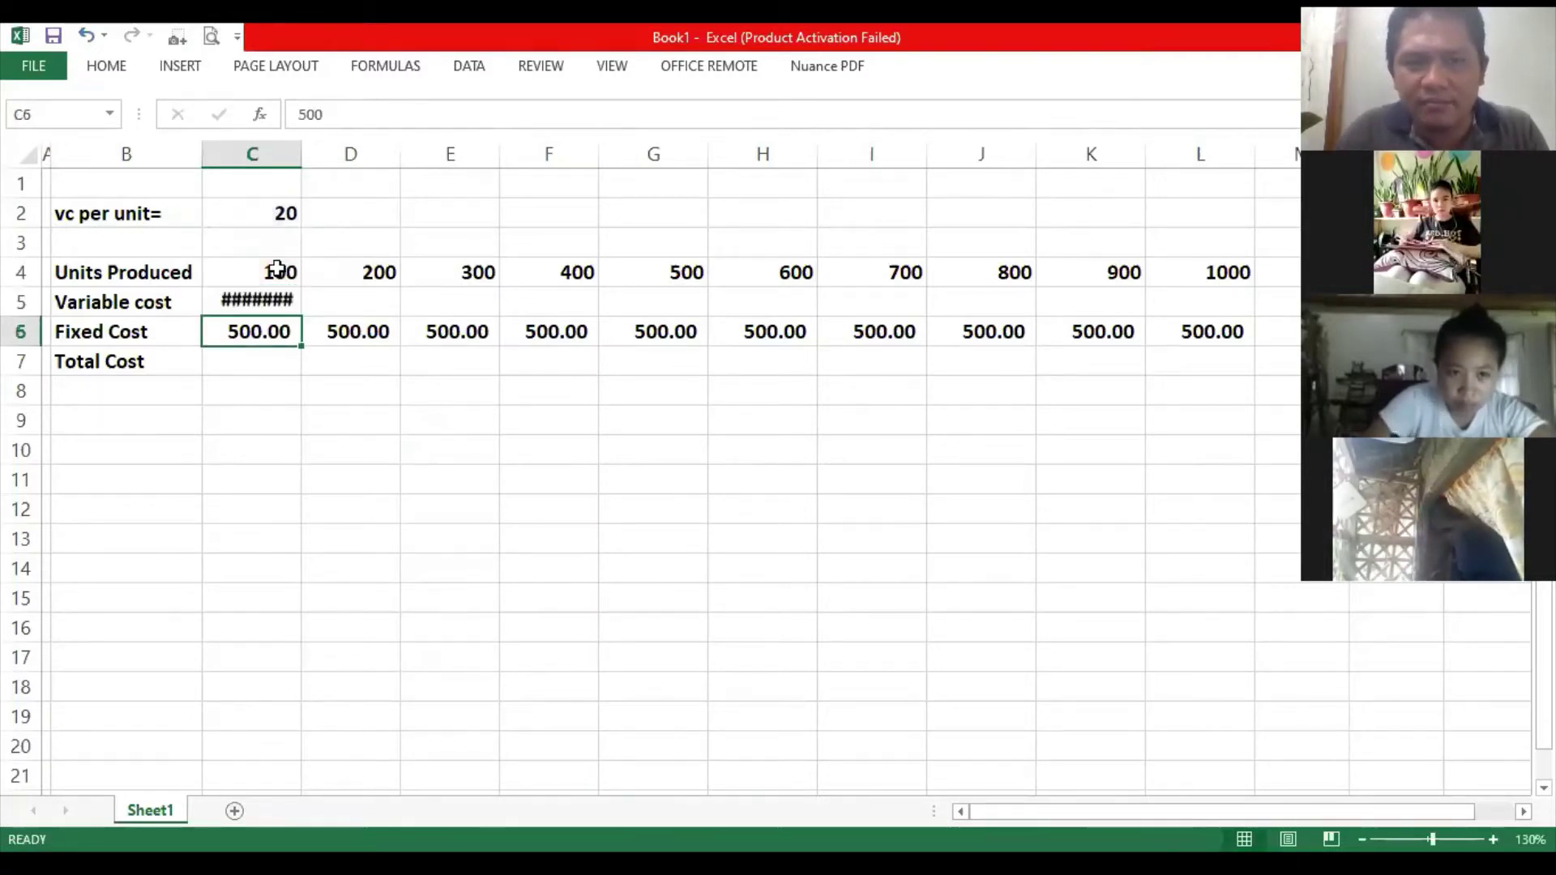
pyautogui.doubleClick(297, 154)
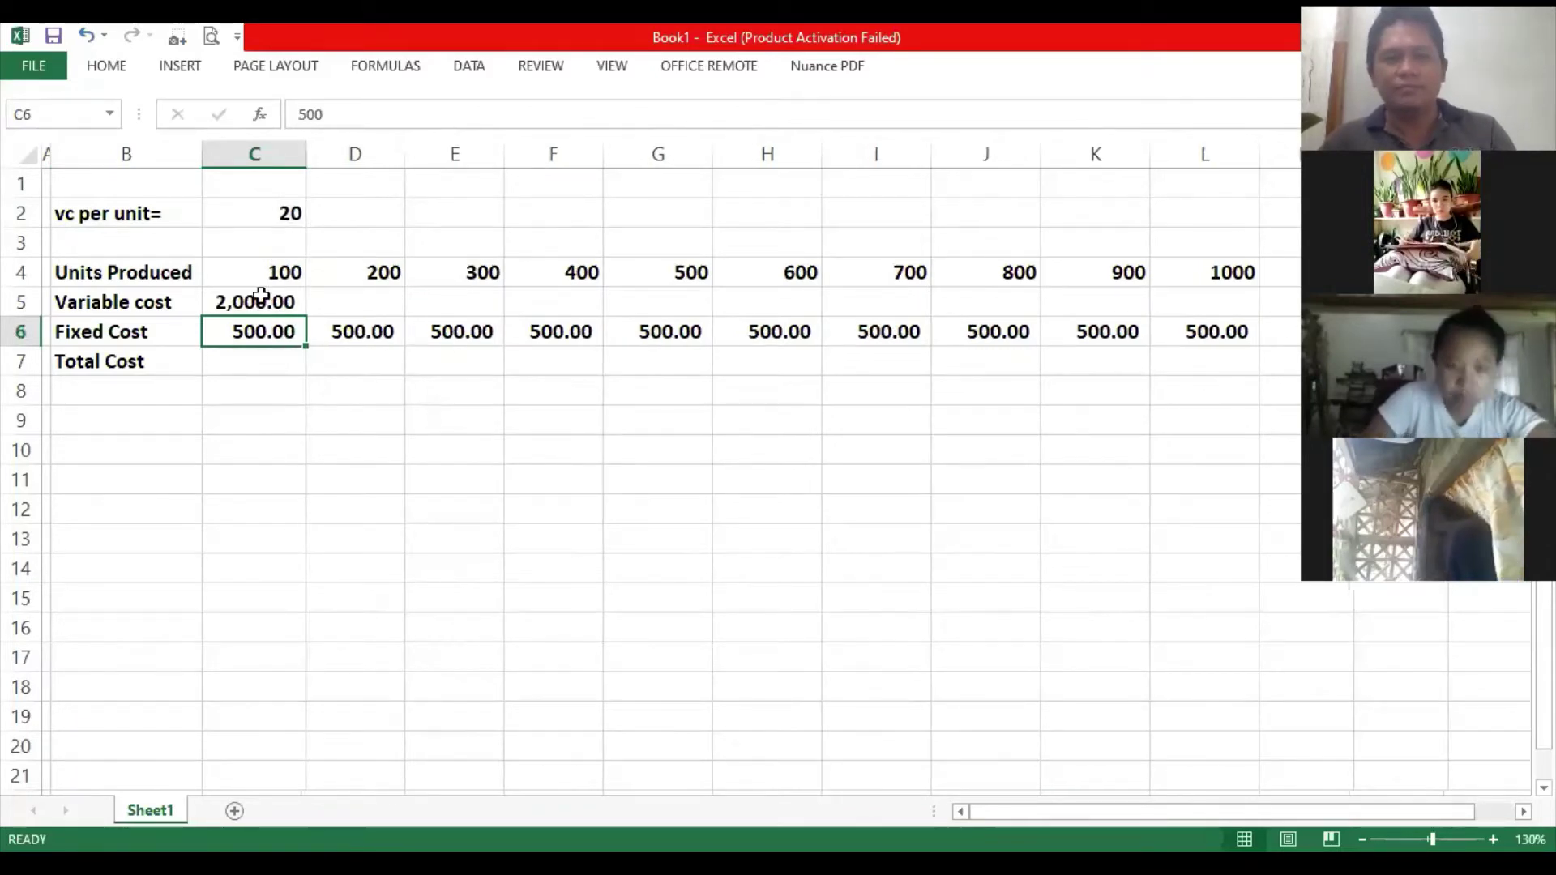
# Remove both decimal places from the cost cells C5:N7 and autofit column C again.
pyautogui.moveTo(257, 302); pyautogui.dragTo(1068, 304)
pyautogui.hotkey('shift', 'Down')
pyautogui.hotkey('shift', 'Down')
pyautogui.hotkey('shift', 'Right')
pyautogui.hotkey('shift', 'Right')
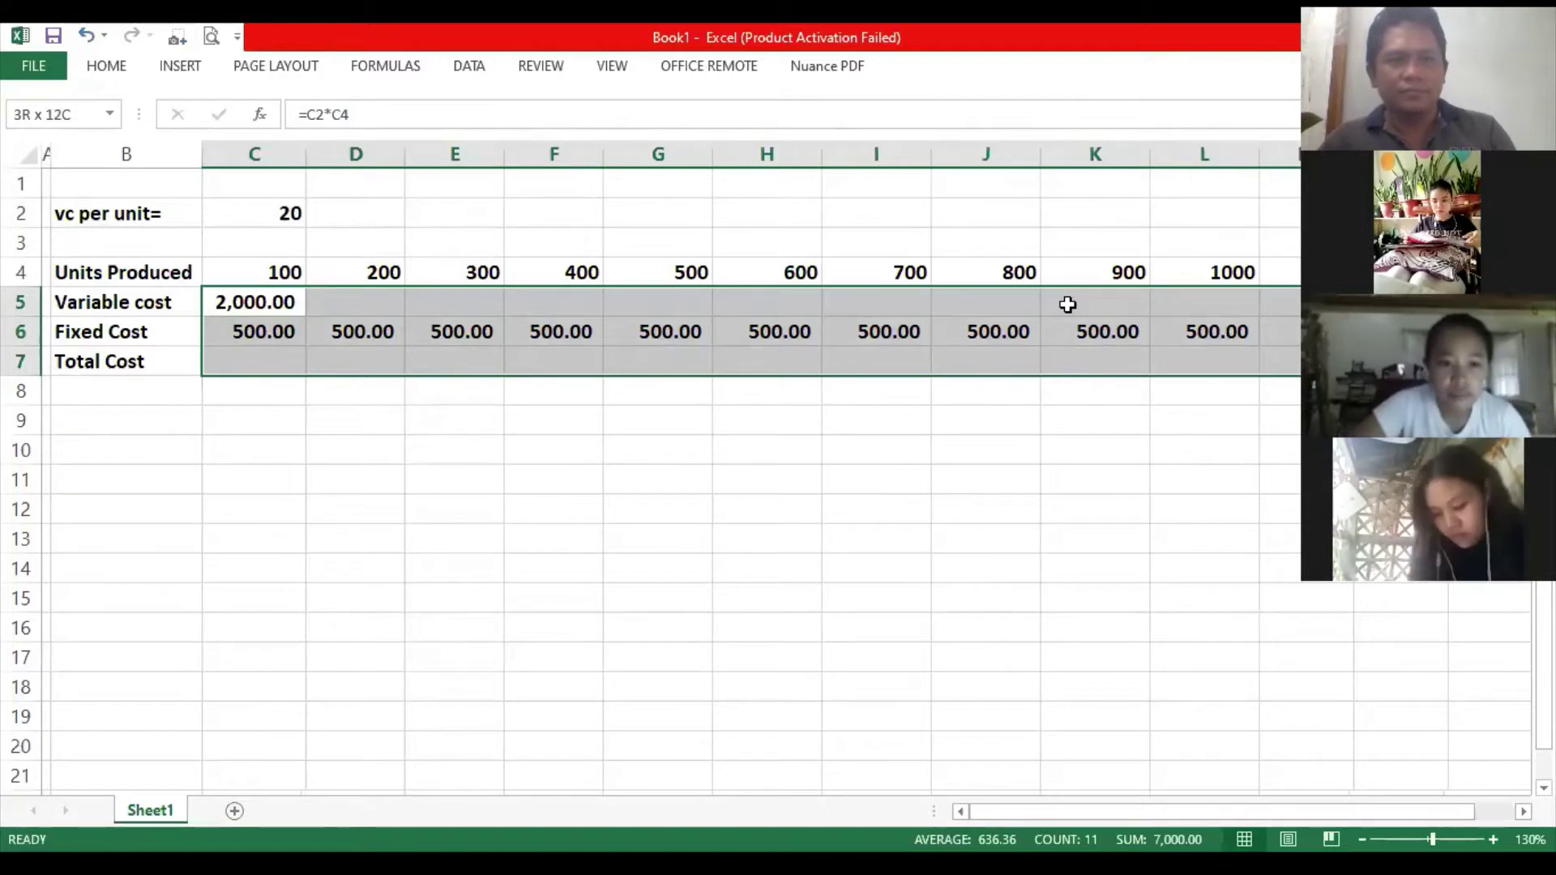
pyautogui.hotkey('ctrl', 'F1')
pyautogui.click(859, 145)
pyautogui.click(859, 144)
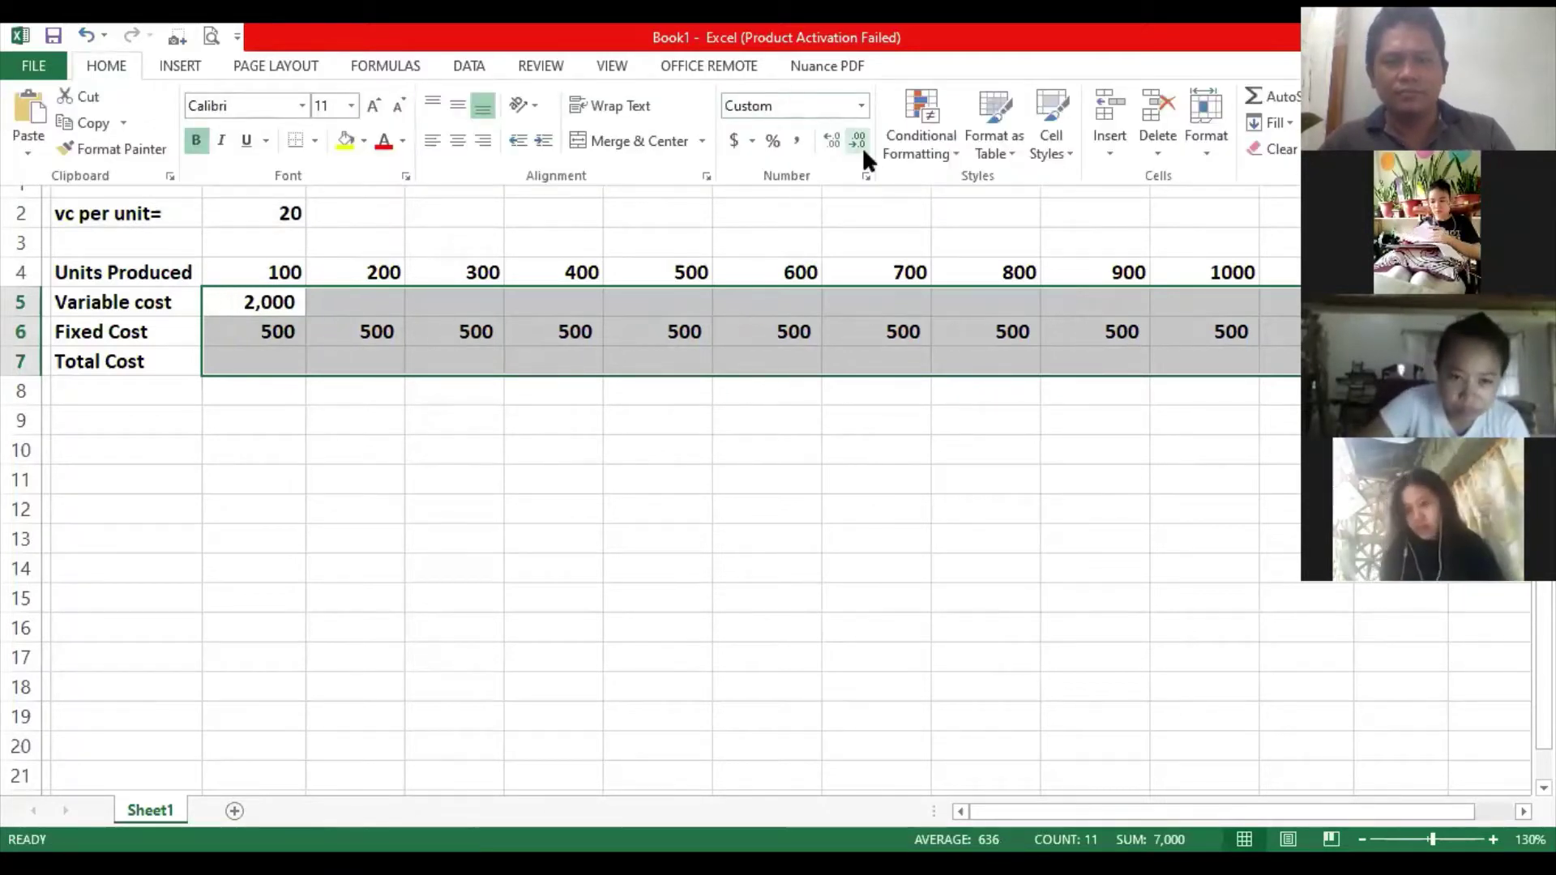
pyautogui.hotkey('ctrl', 'F1')
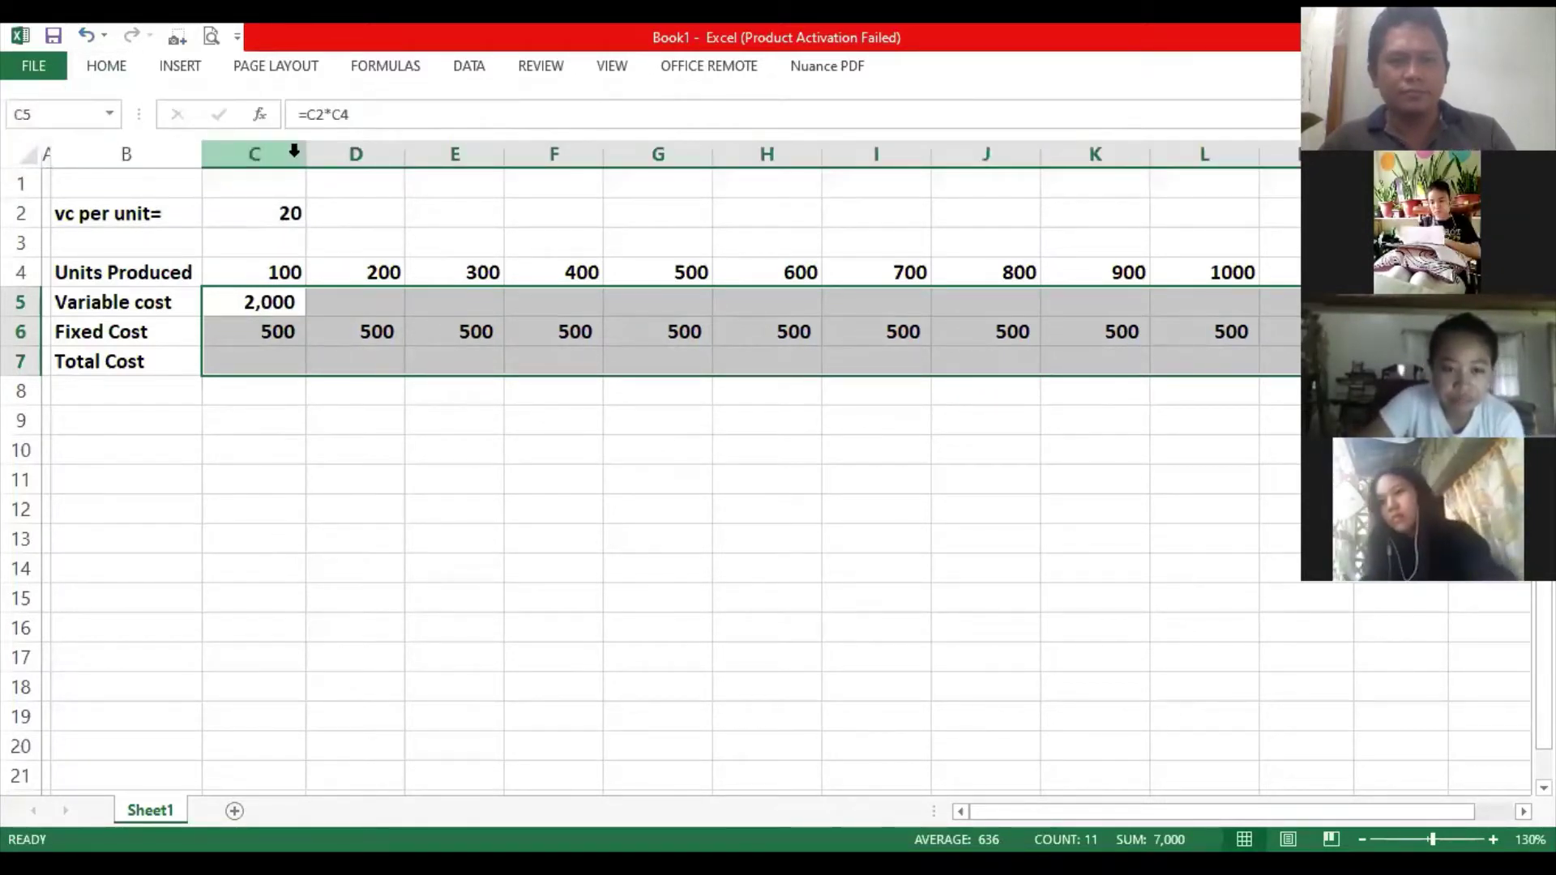
pyautogui.doubleClick(299, 156)
pyautogui.click(328, 213)
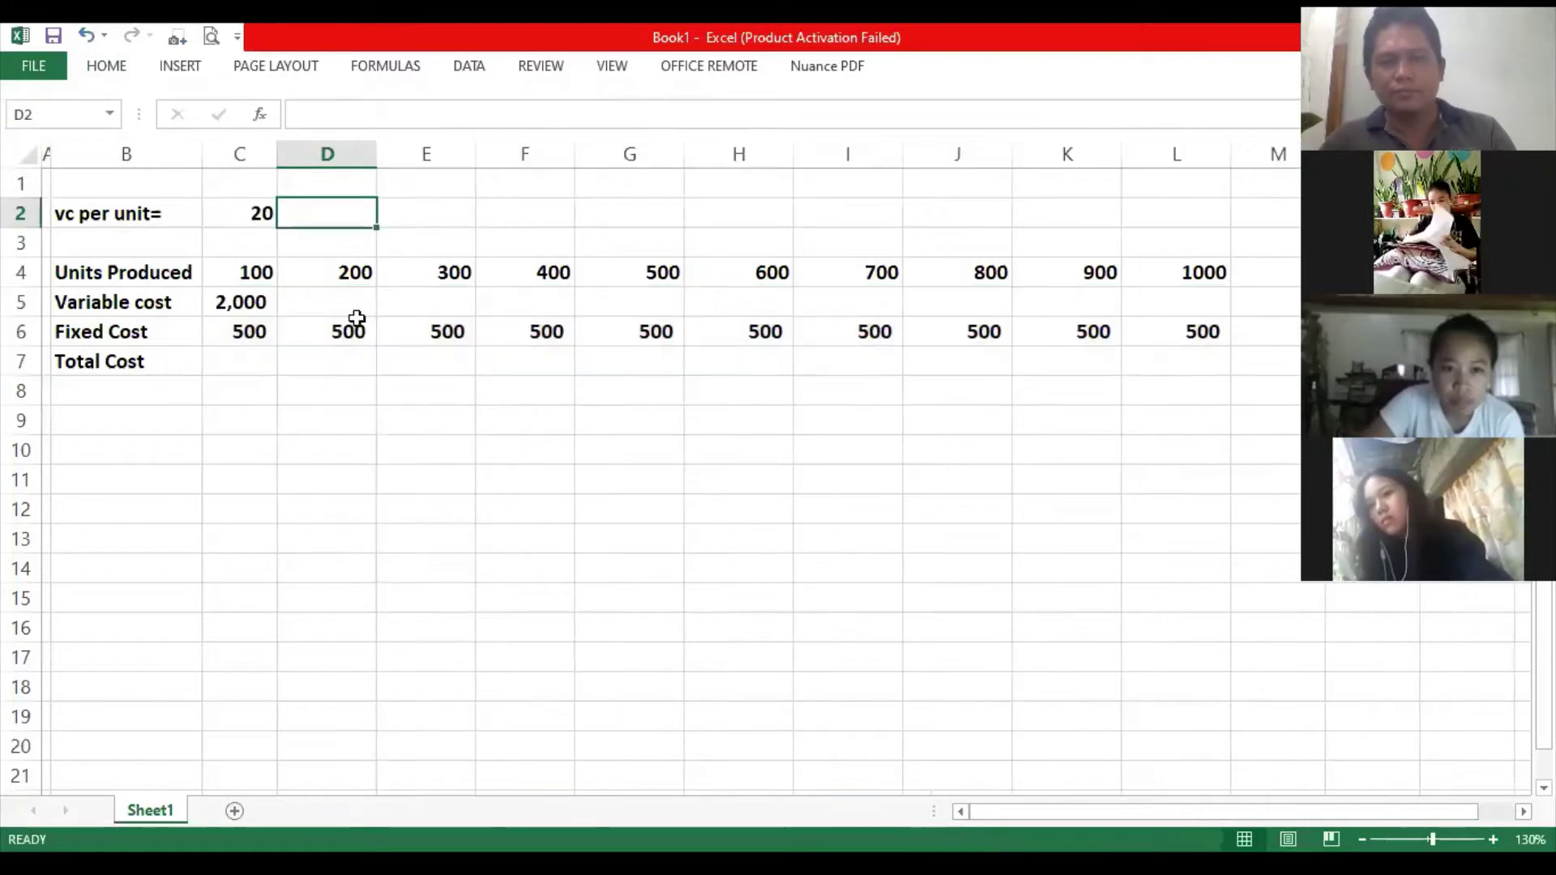
pyautogui.click(347, 423)
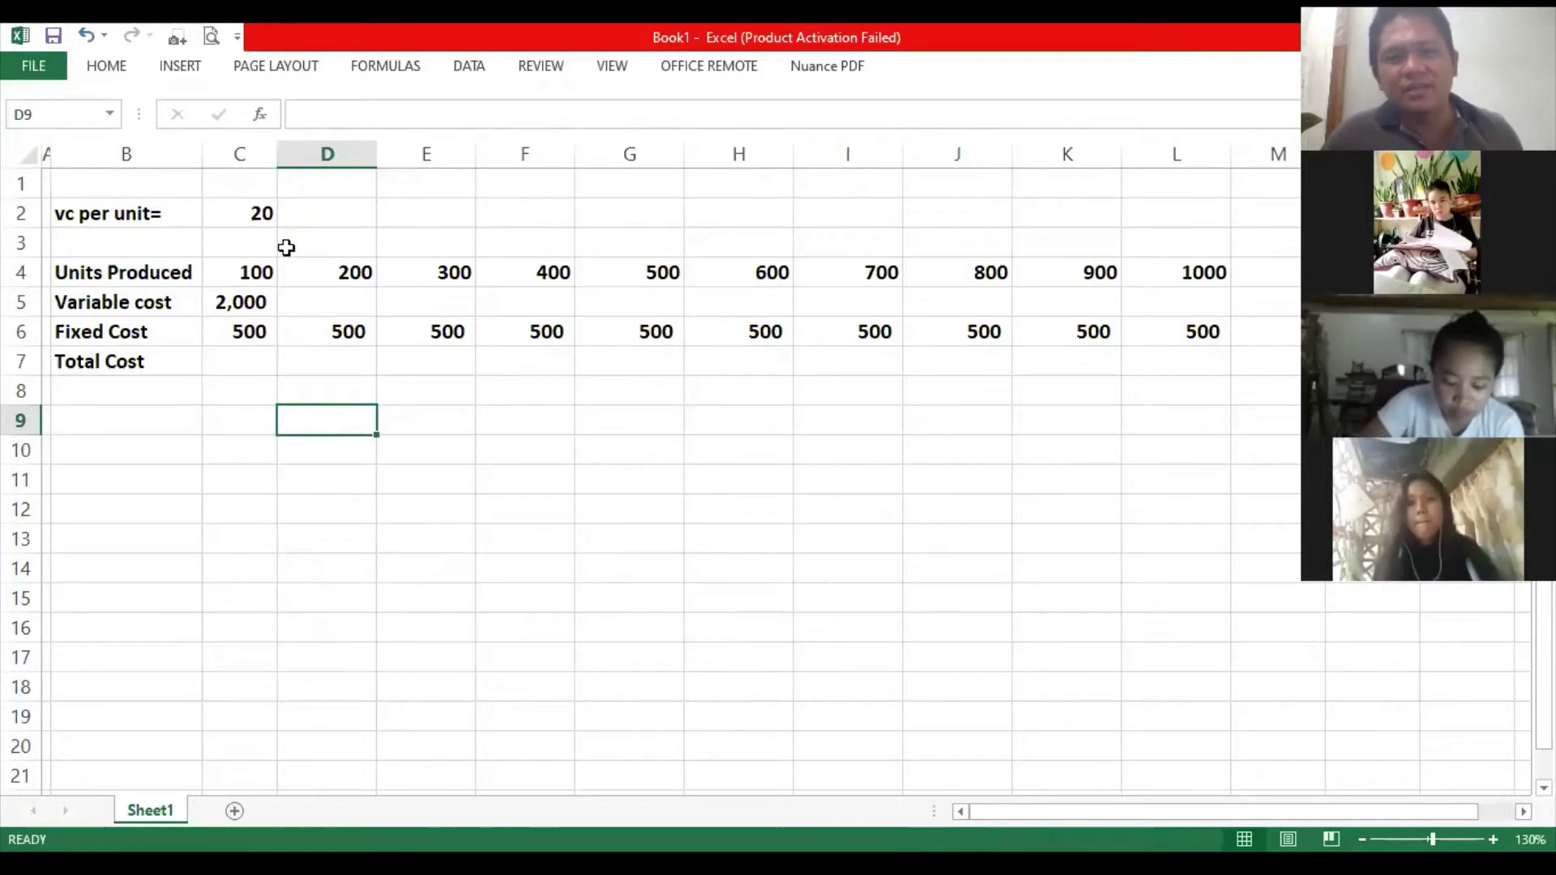
pyautogui.click(235, 268)
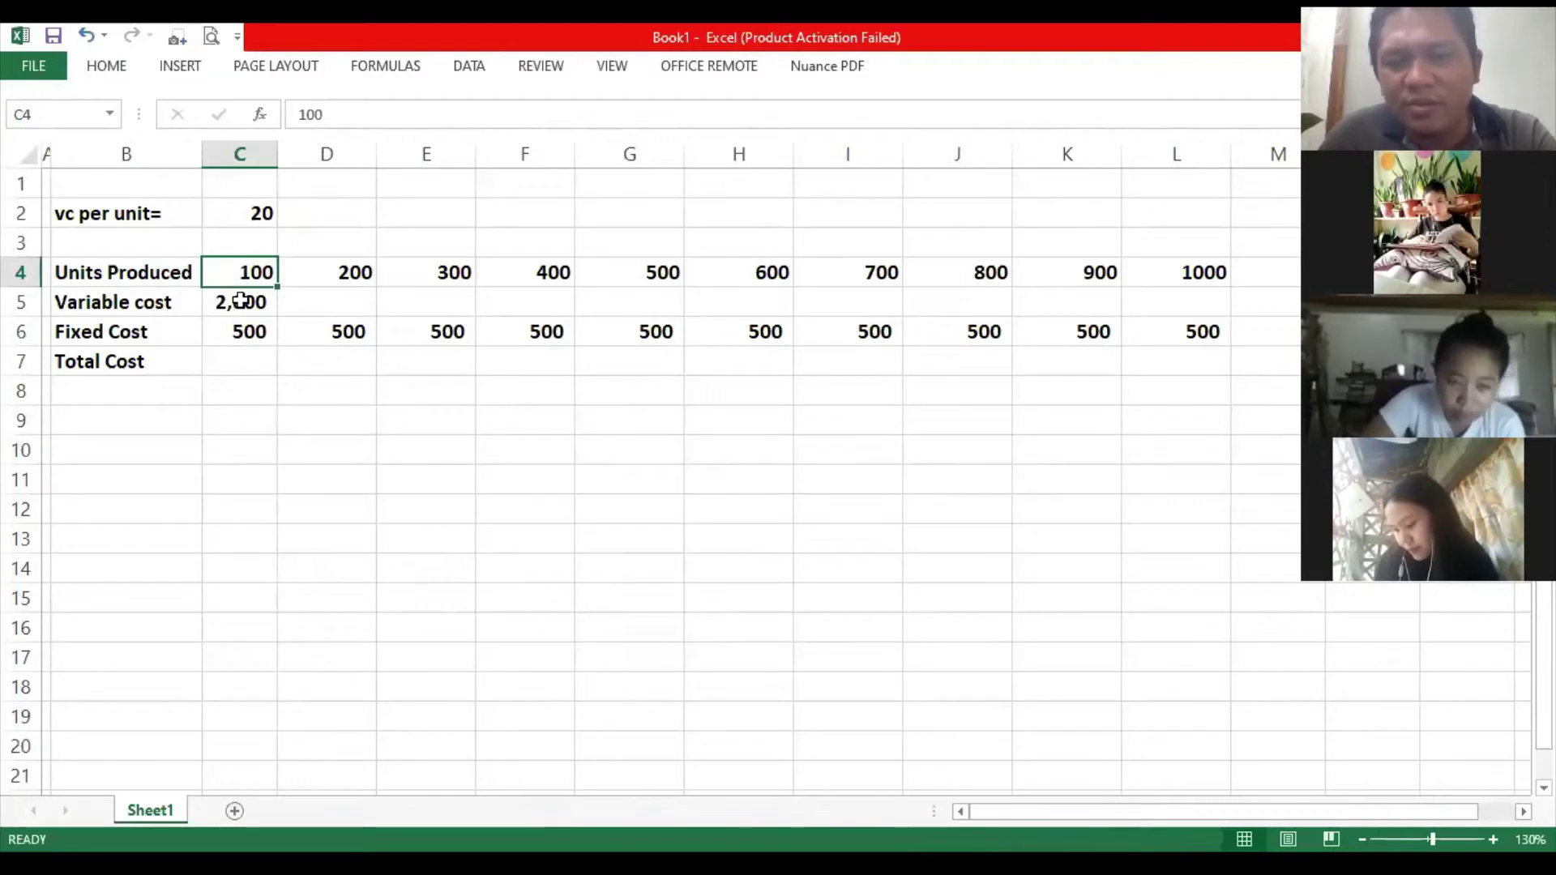
pyautogui.click(241, 300)
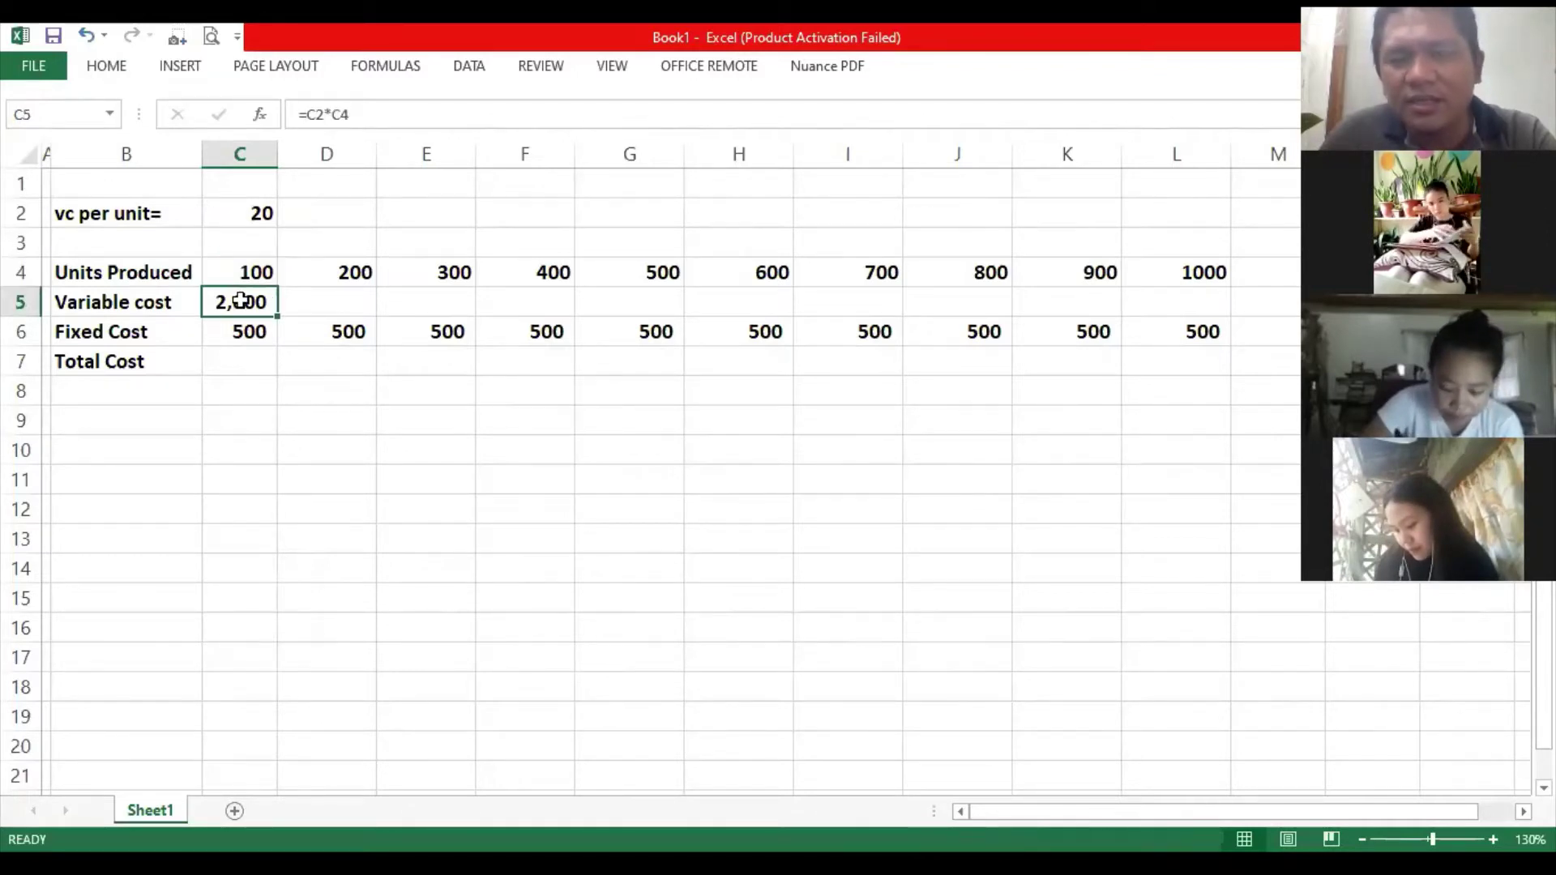
pyautogui.click(273, 265)
pyautogui.click(274, 200)
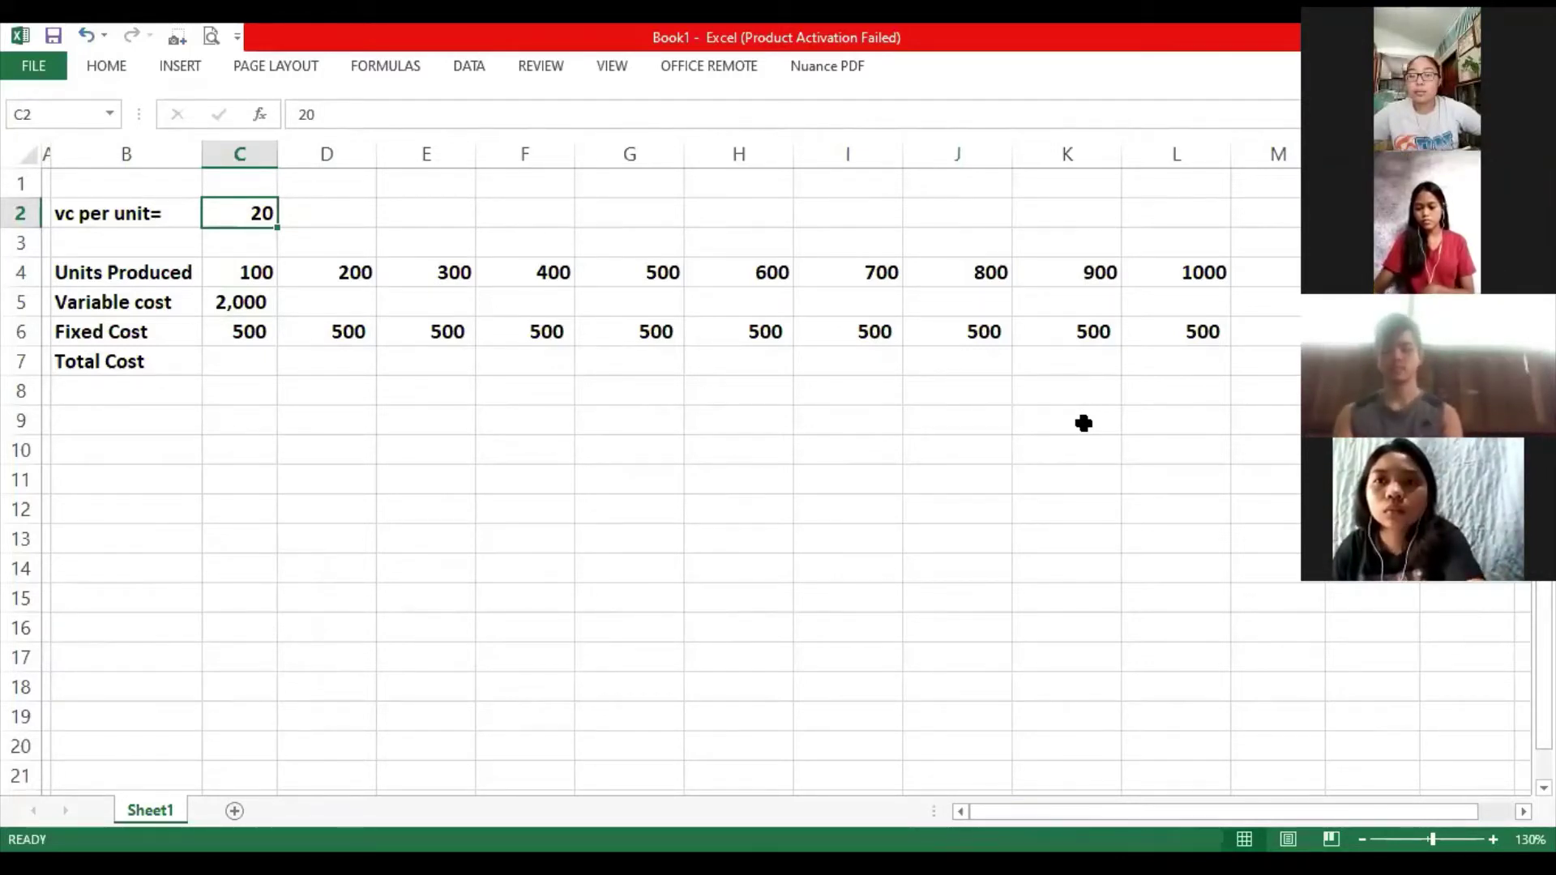
# Review the fixed cost values across C6:L6 for 100 to 1000 units.
pyautogui.click(1165, 630)
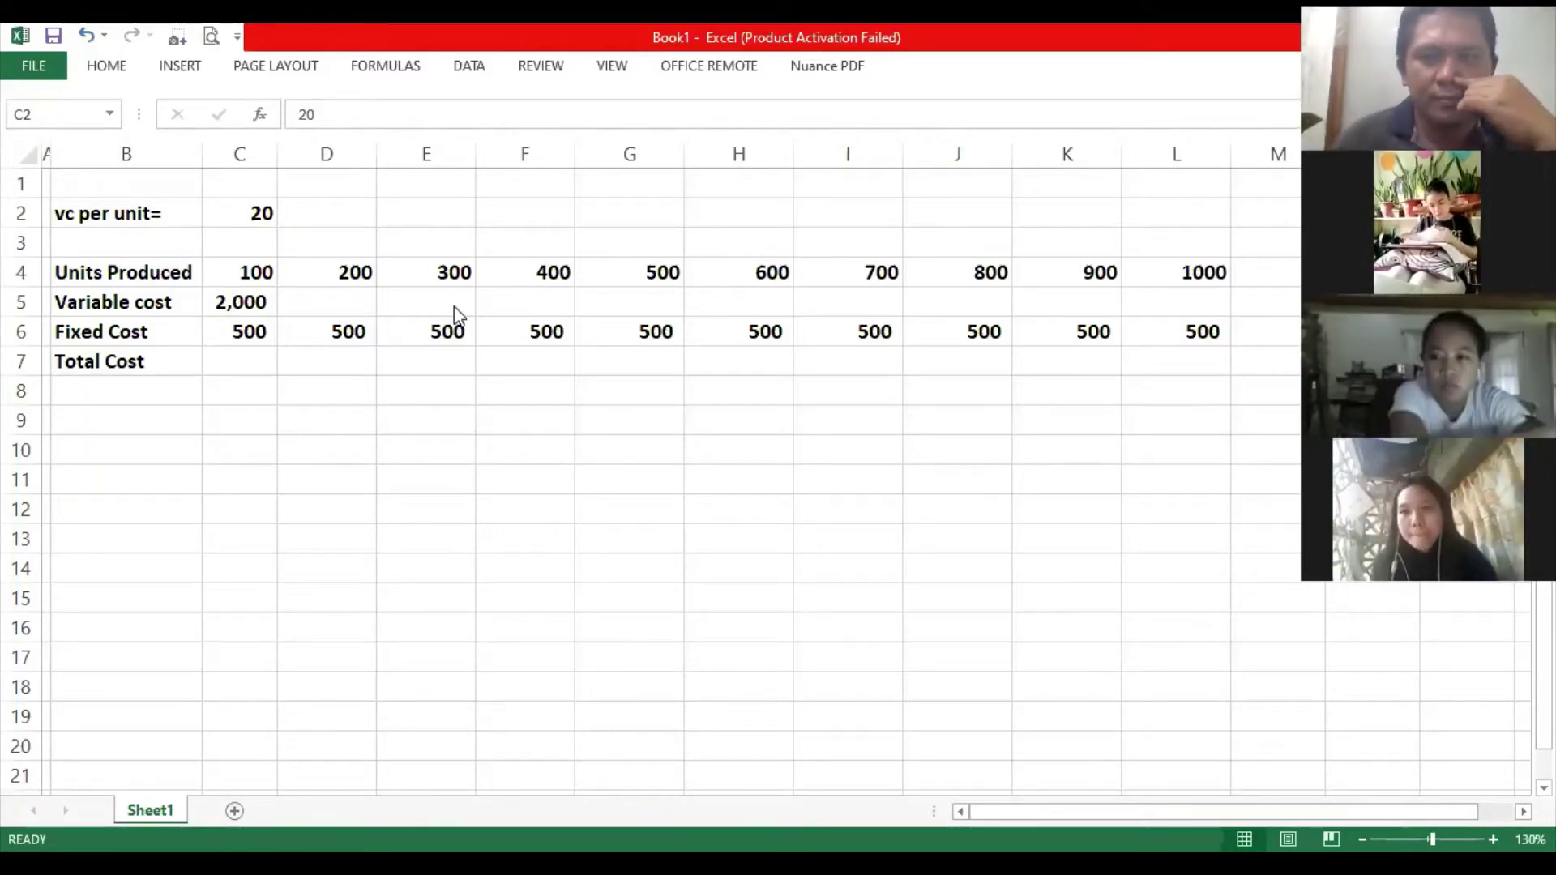
pyautogui.click(227, 340)
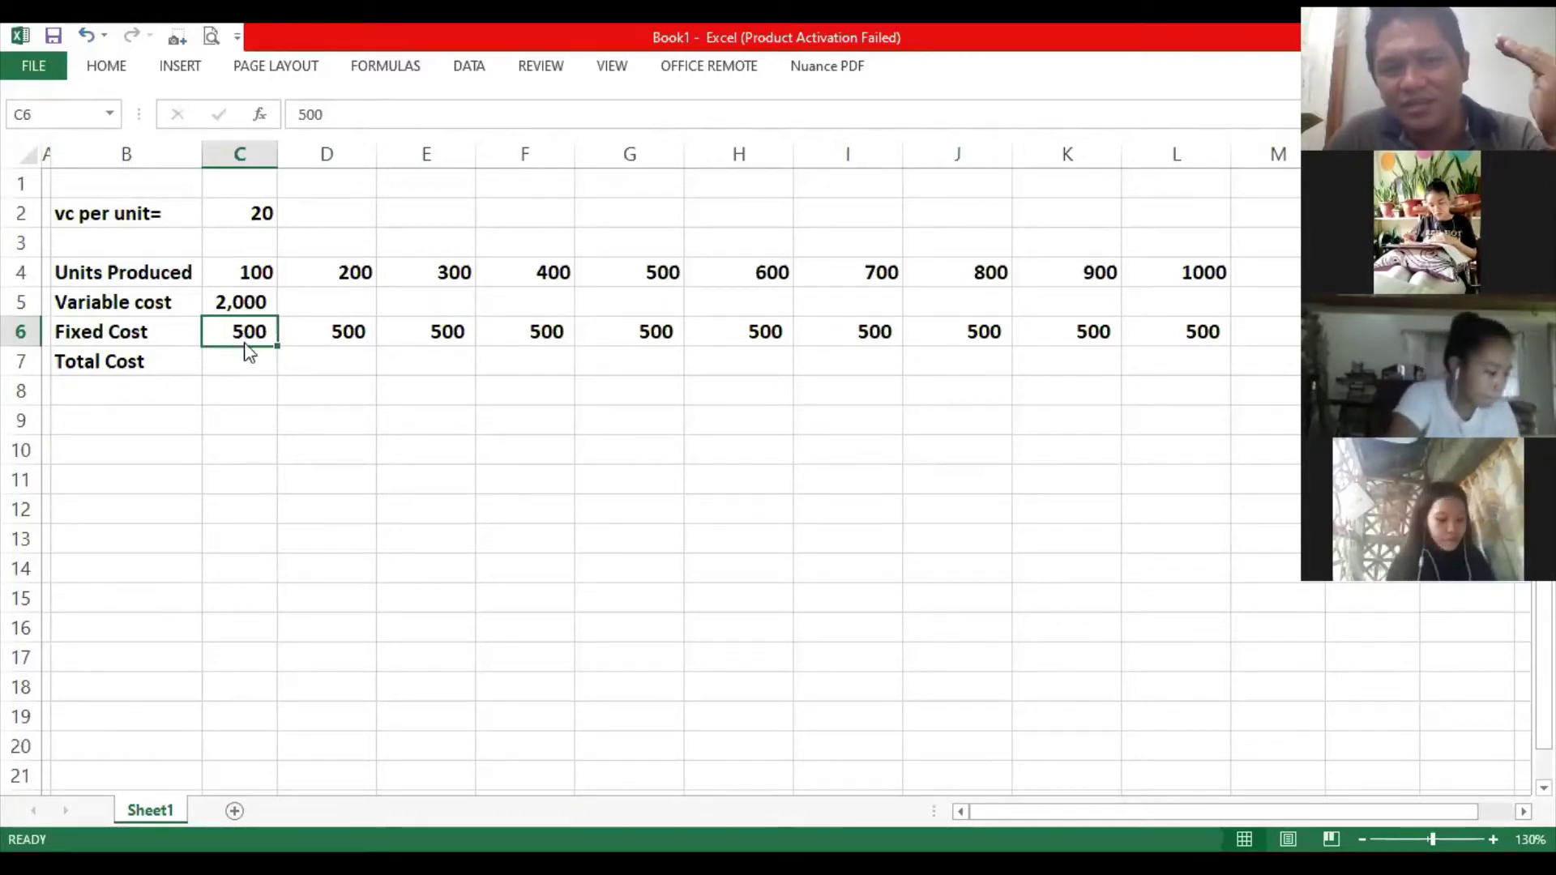
pyautogui.press('Right')
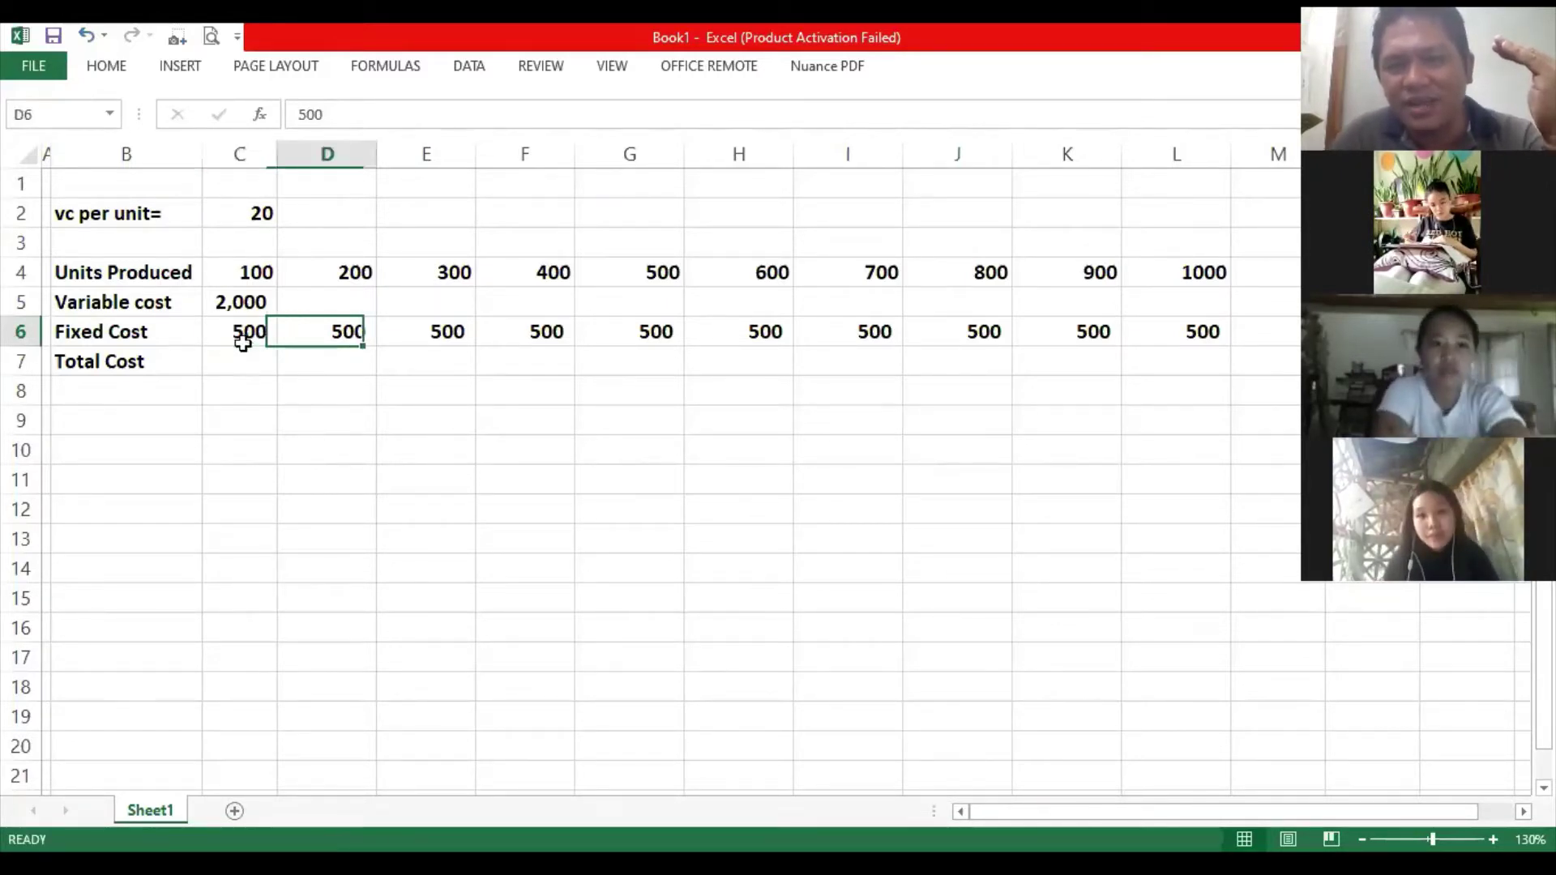
pyautogui.press('Down')
pyautogui.press('Up')
pyautogui.press('Right')
pyautogui.press('Right')
pyautogui.press('Right')
pyautogui.press('Right')
pyautogui.press('Right')
pyautogui.press('Right')
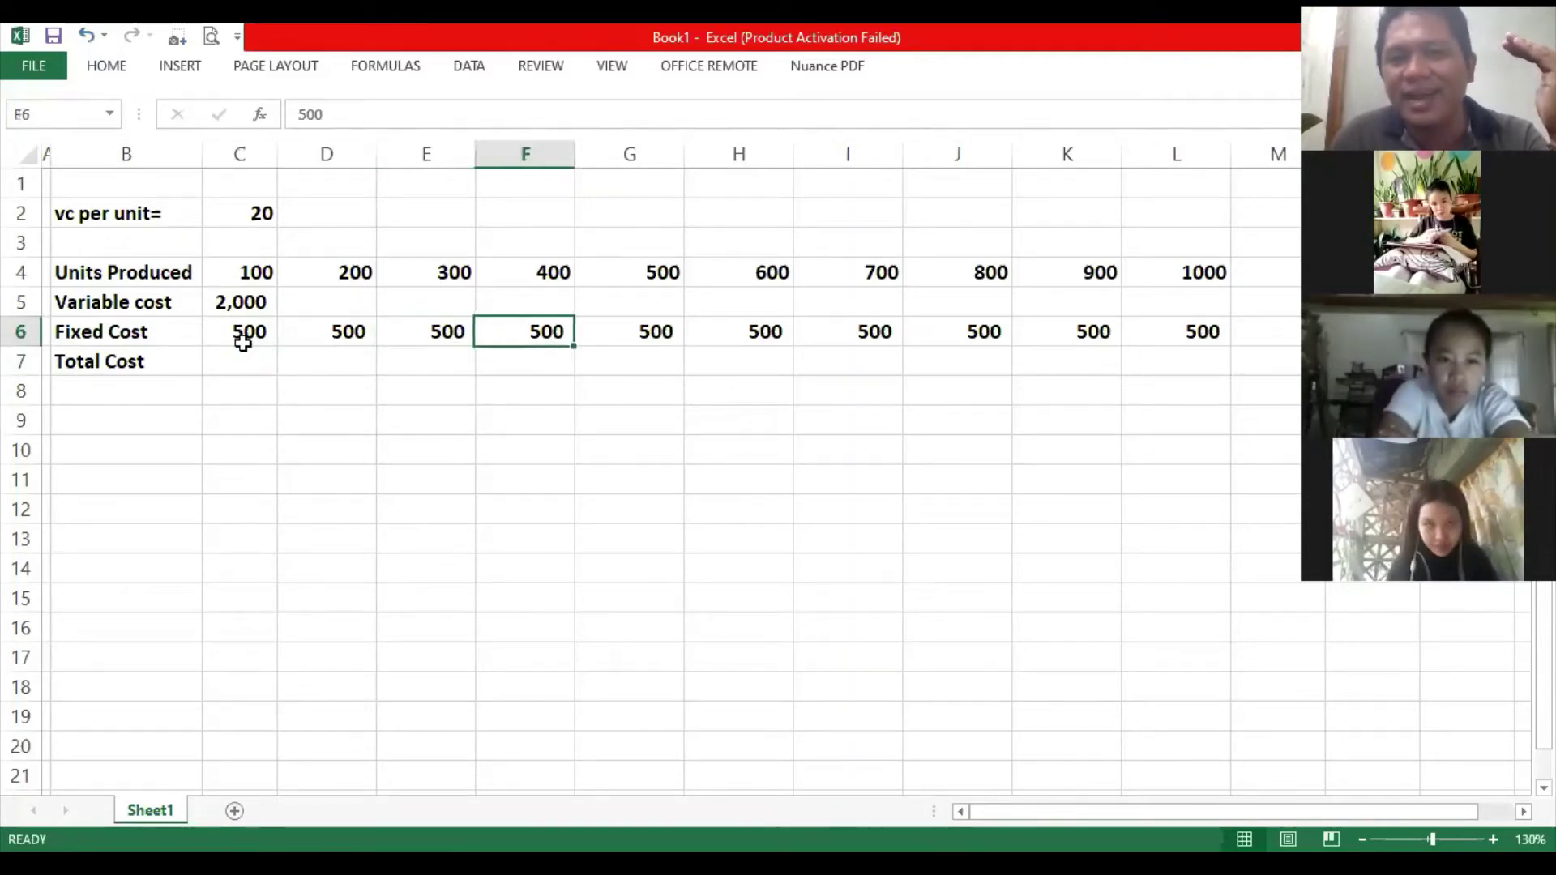
pyautogui.press('Right')
pyautogui.press('Right')
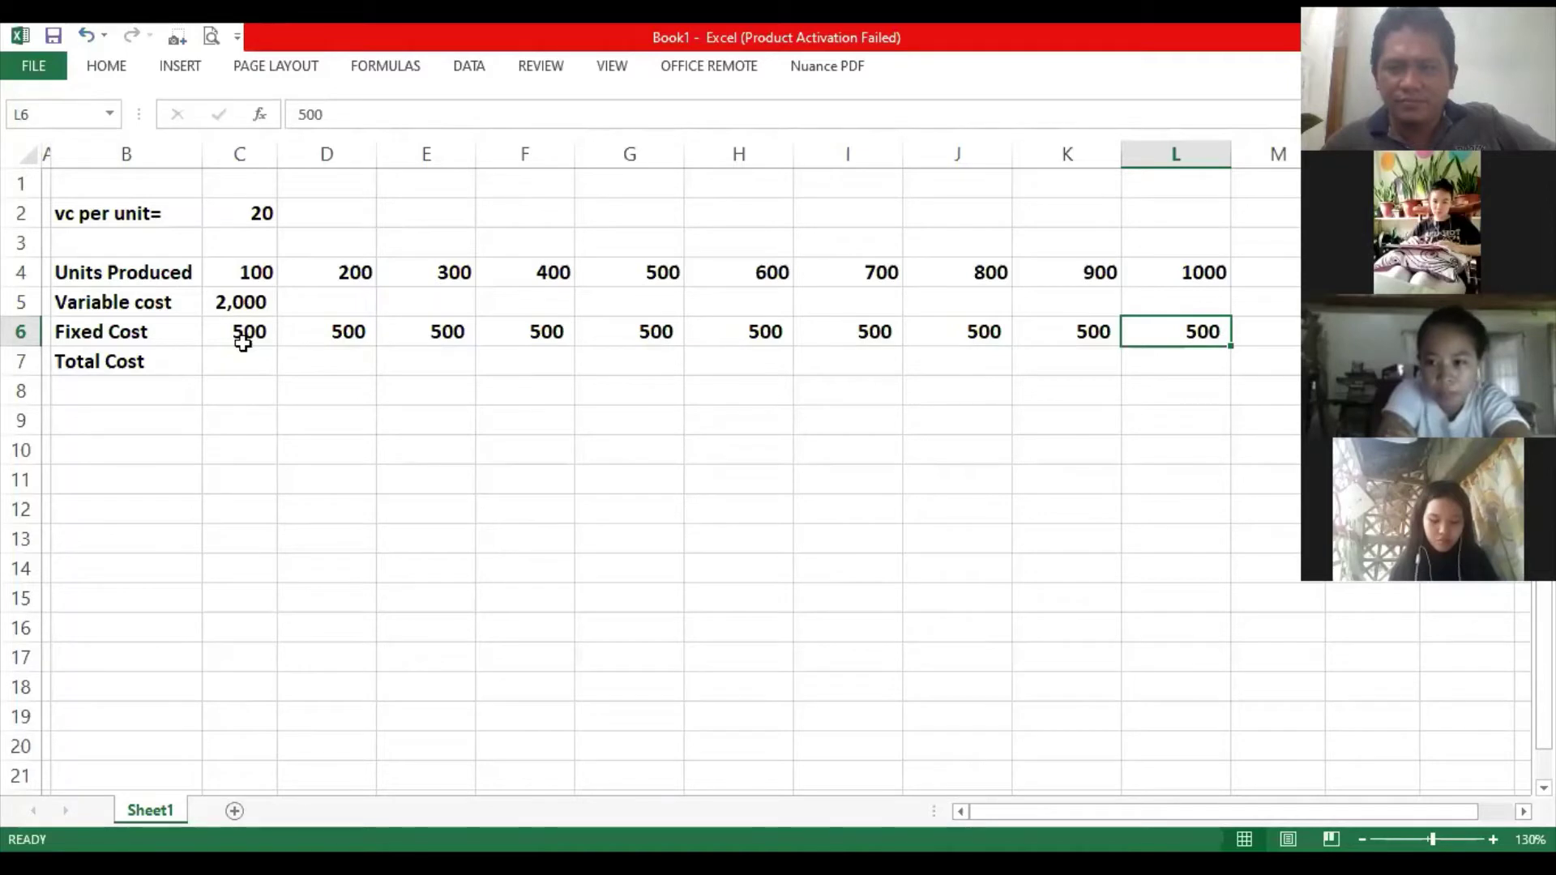
pyautogui.press('Down')
pyautogui.press('Down')
pyautogui.press('Left')
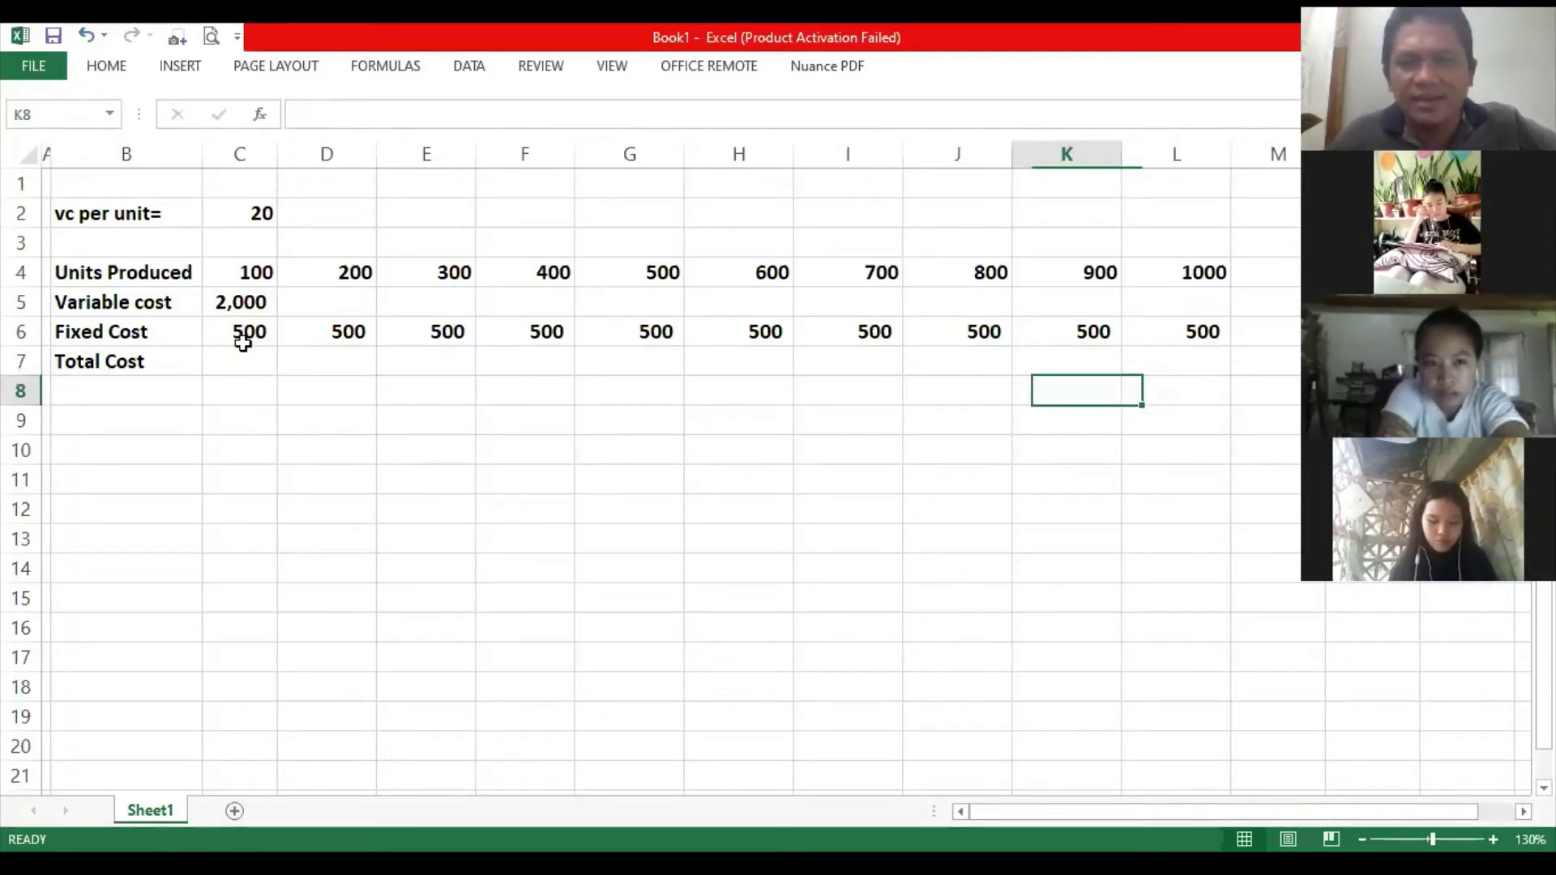
pyautogui.press('Left')
pyautogui.press('Left')
pyautogui.press('Left')
pyautogui.press('Left')
pyautogui.press('Left')
pyautogui.press('Left')
pyautogui.press('Left')
# Calculate the total cost for 100 units in C7 with =C5+C6.
pyautogui.click(243, 352)
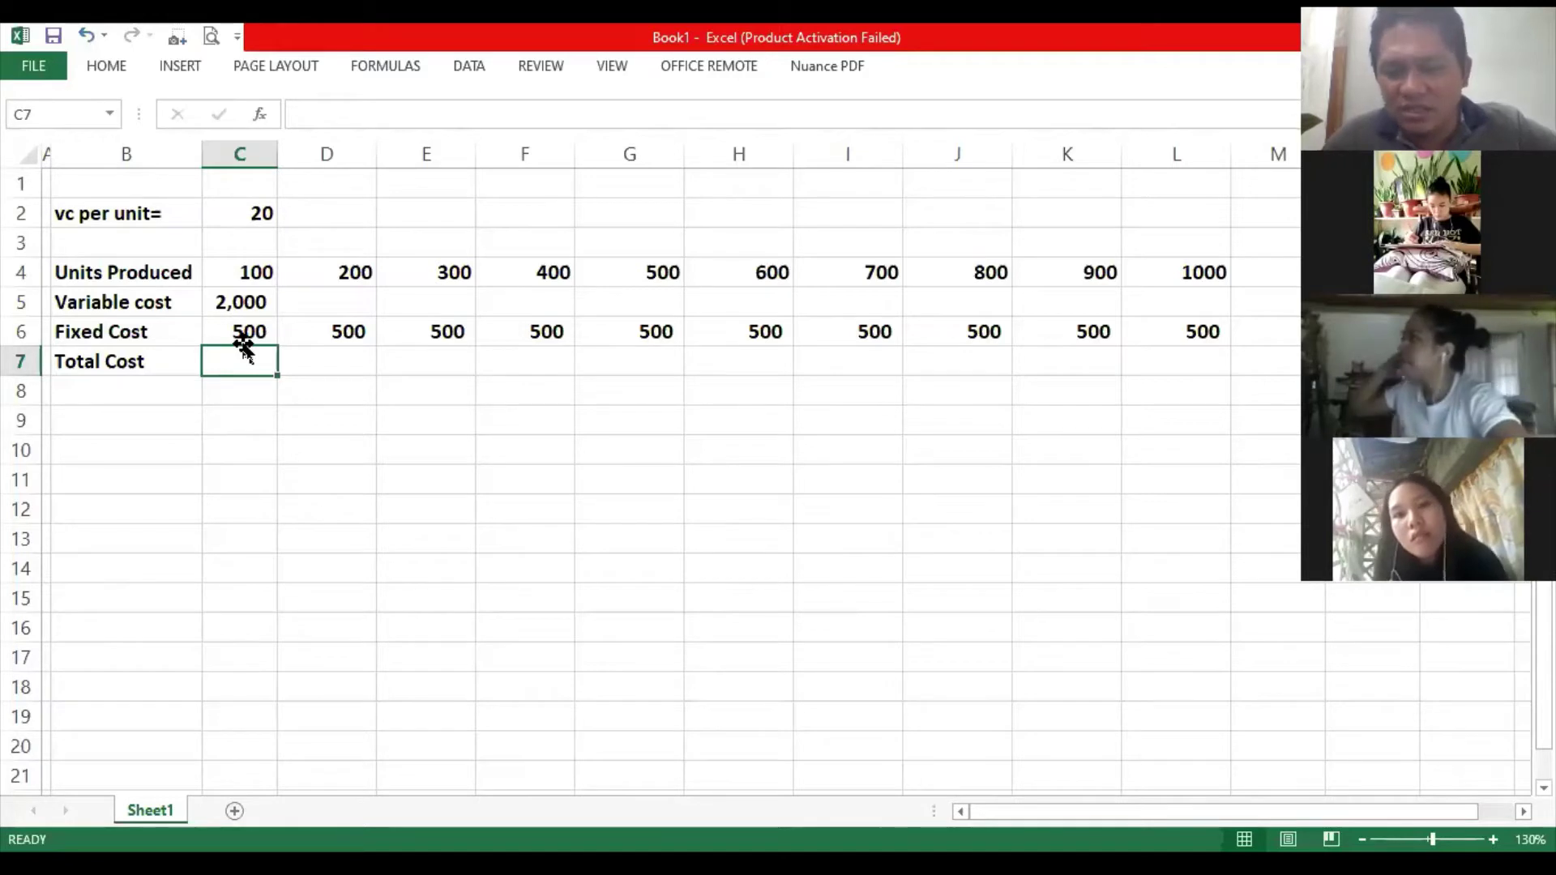
pyautogui.write('=')
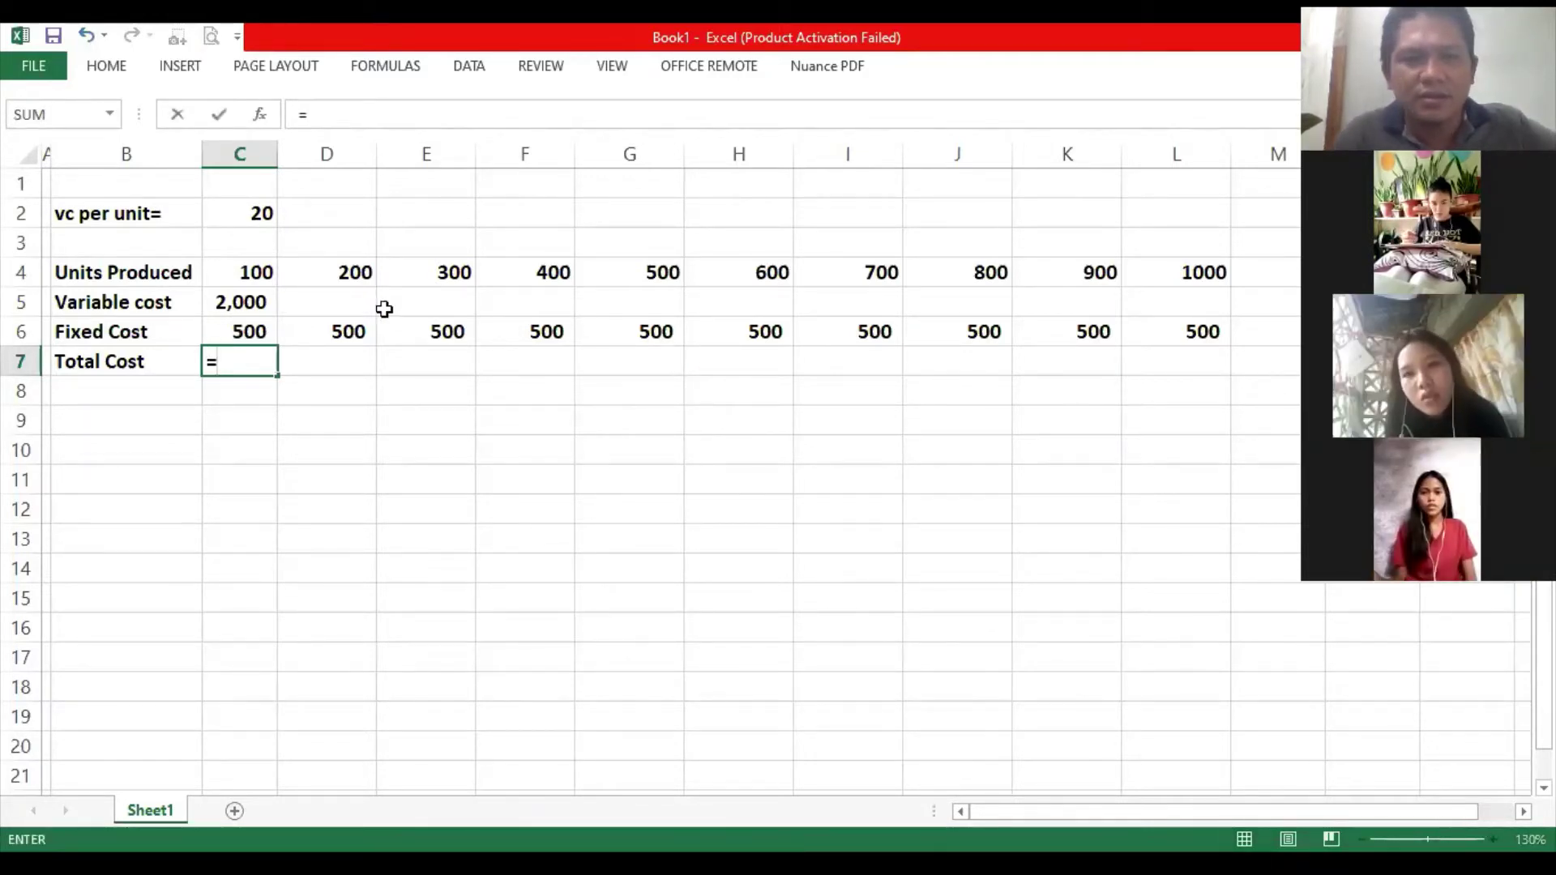
pyautogui.click(247, 304)
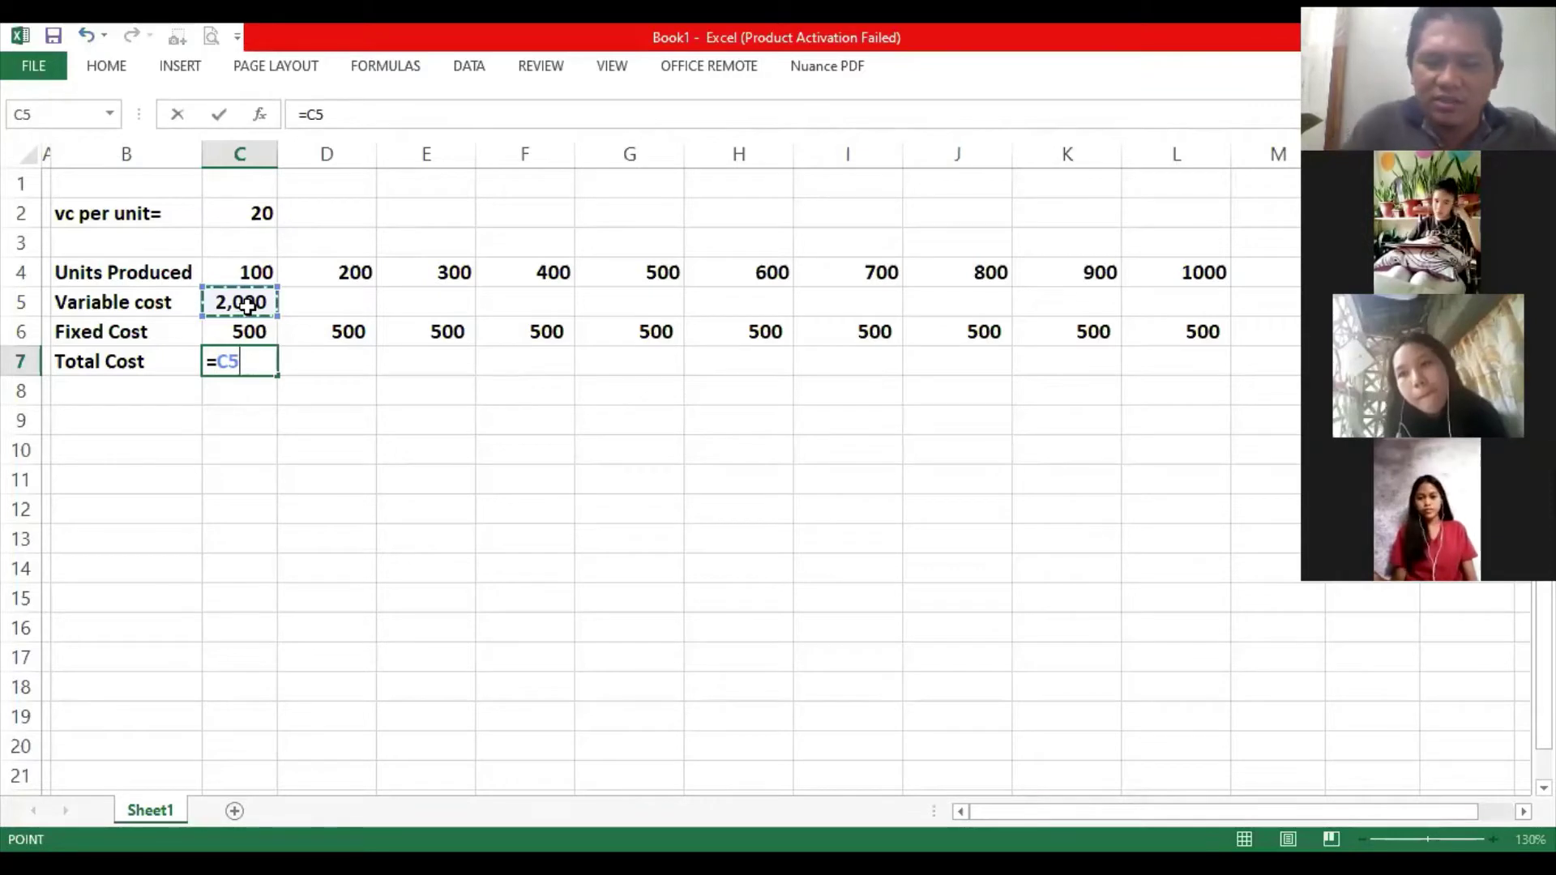
pyautogui.write('+')
pyautogui.click(247, 330)
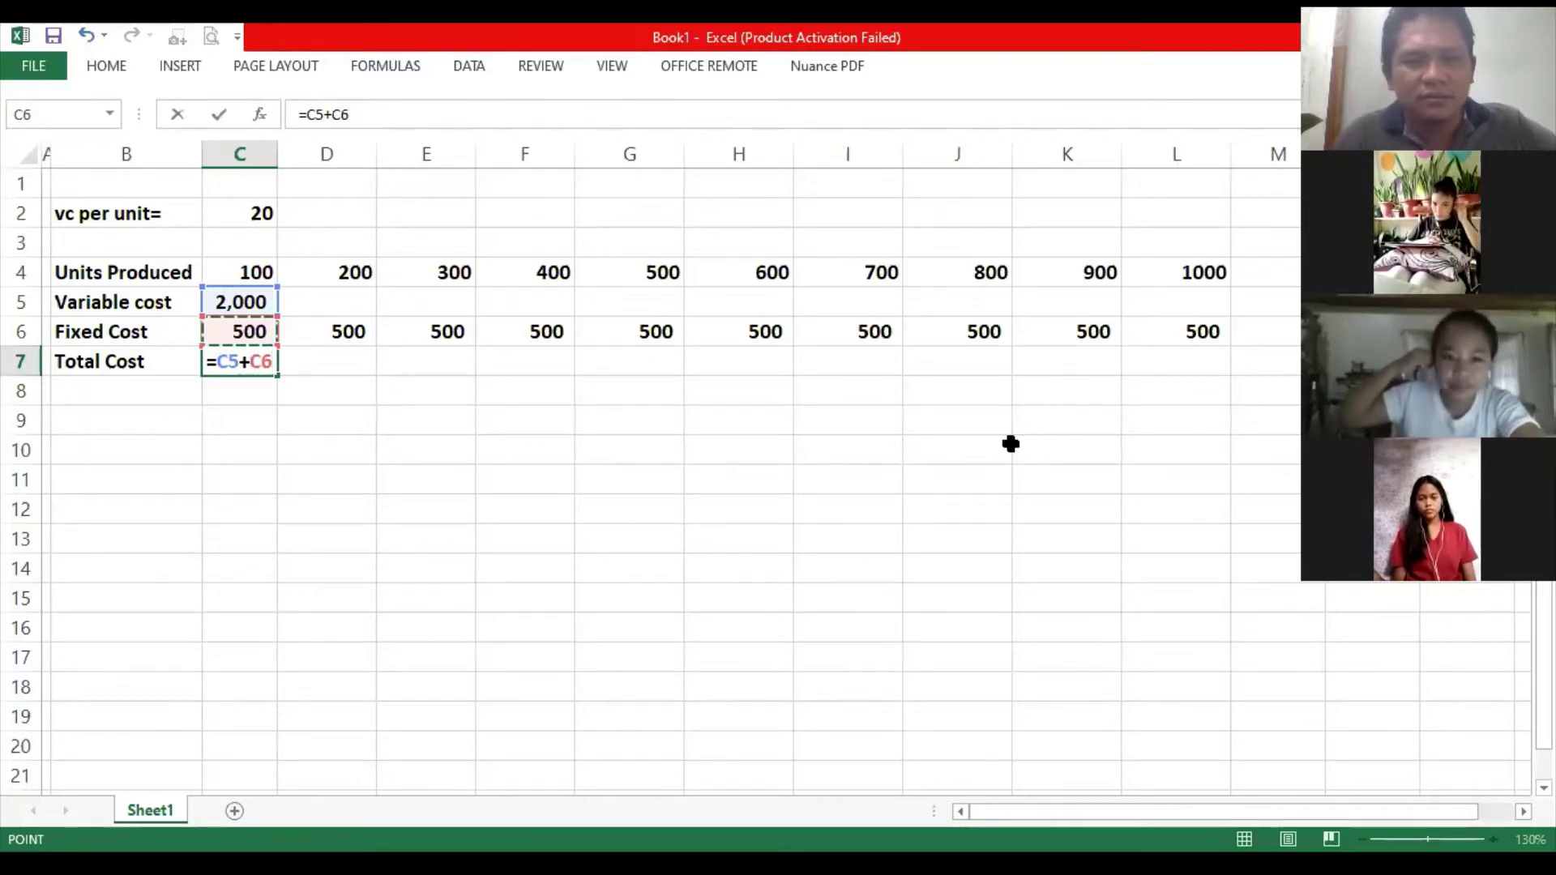
pyautogui.press('Return')
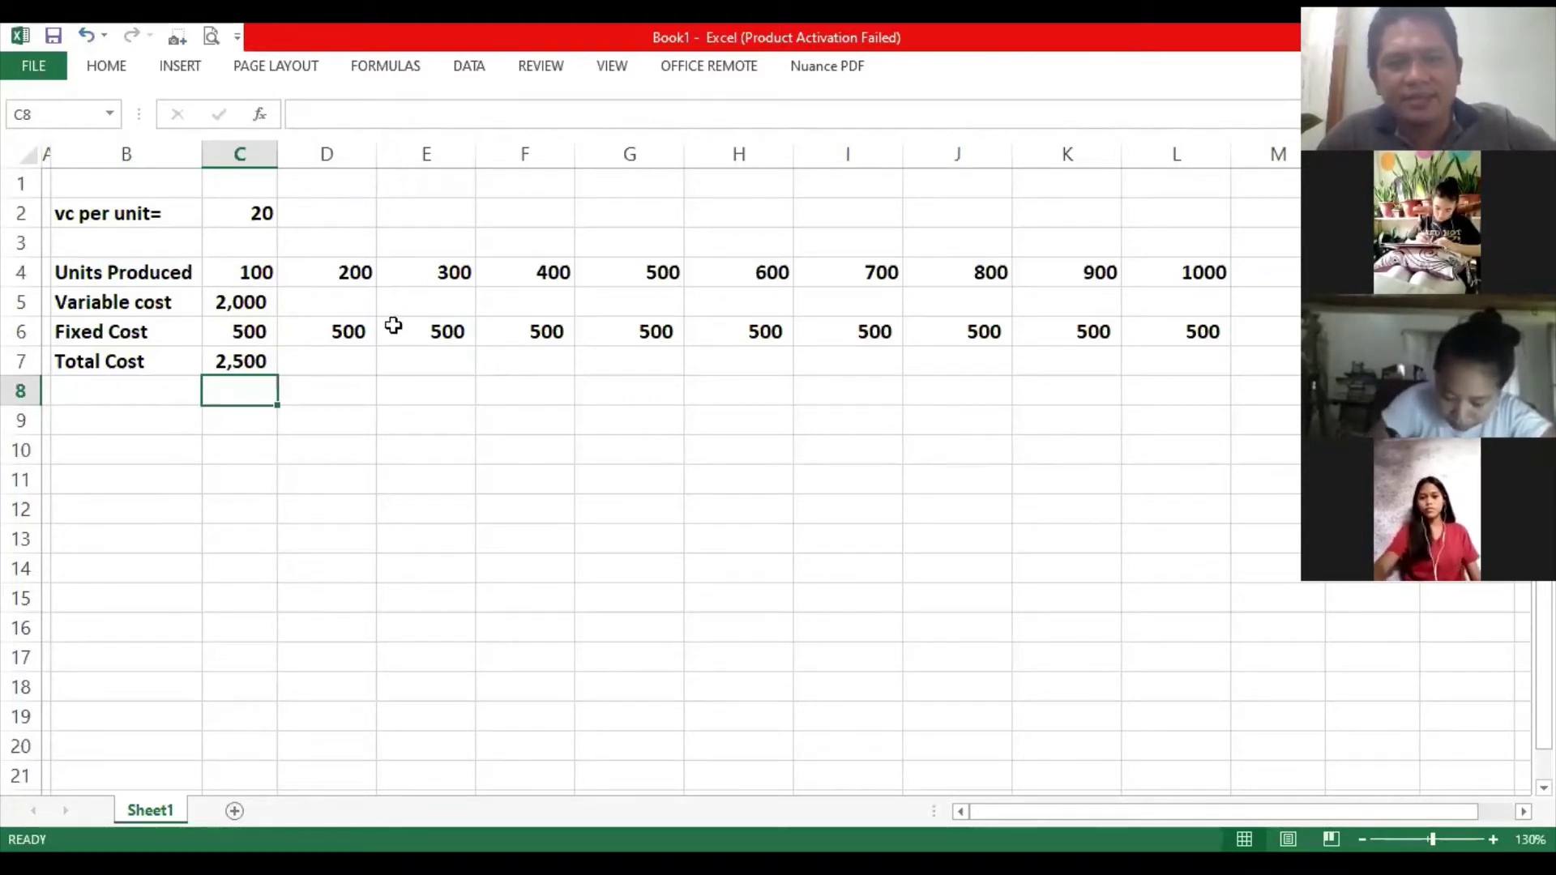
# Calculate the variable cost for 200 units in D5 with =C2*D4.
pyautogui.click(353, 304)
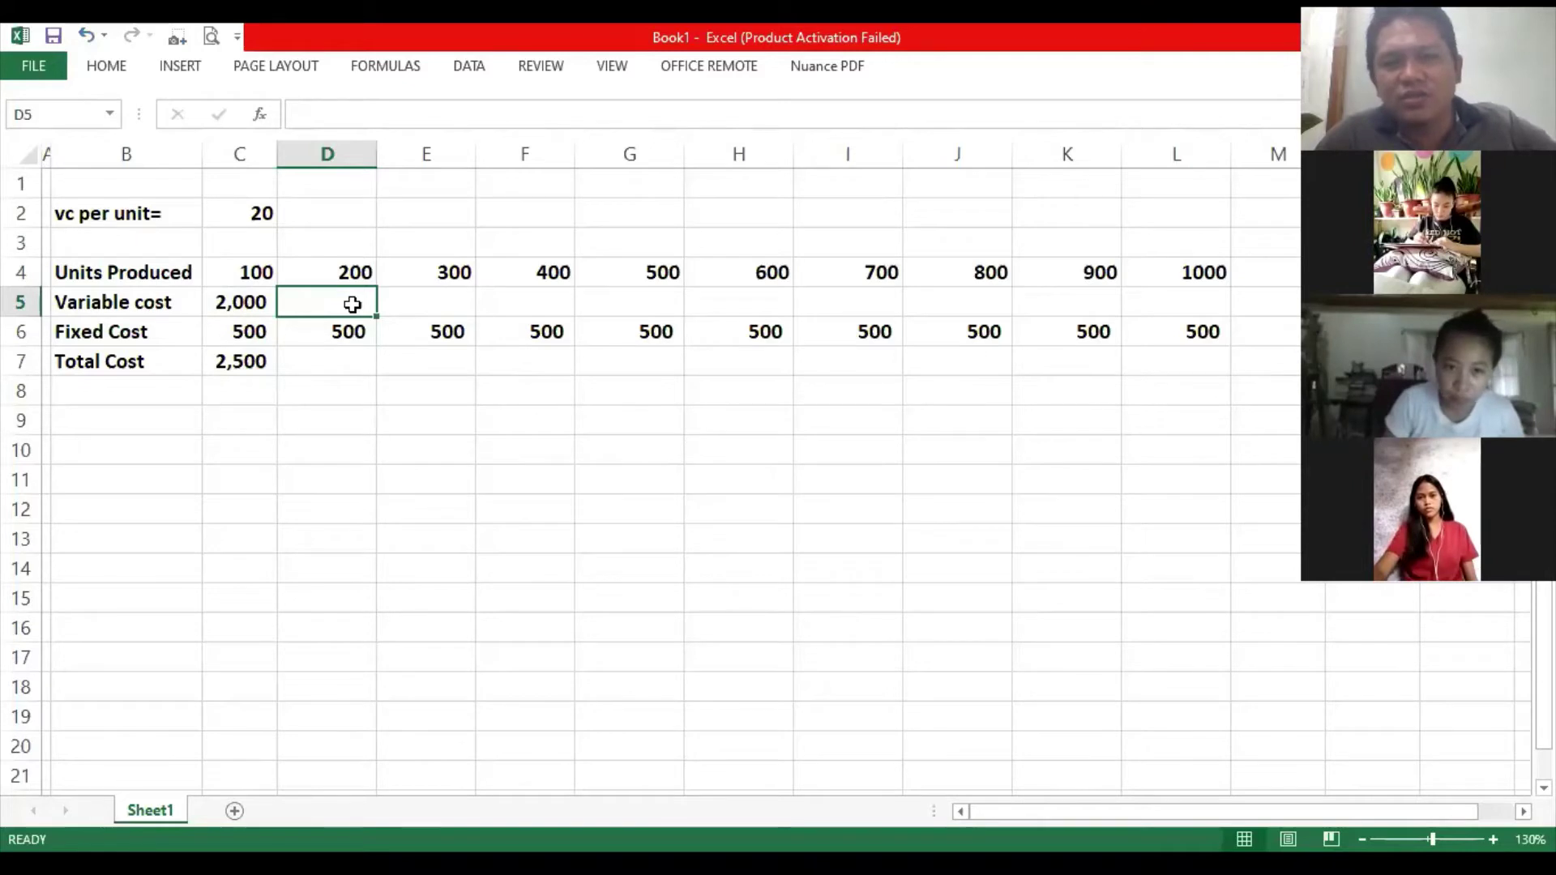
pyautogui.write('=')
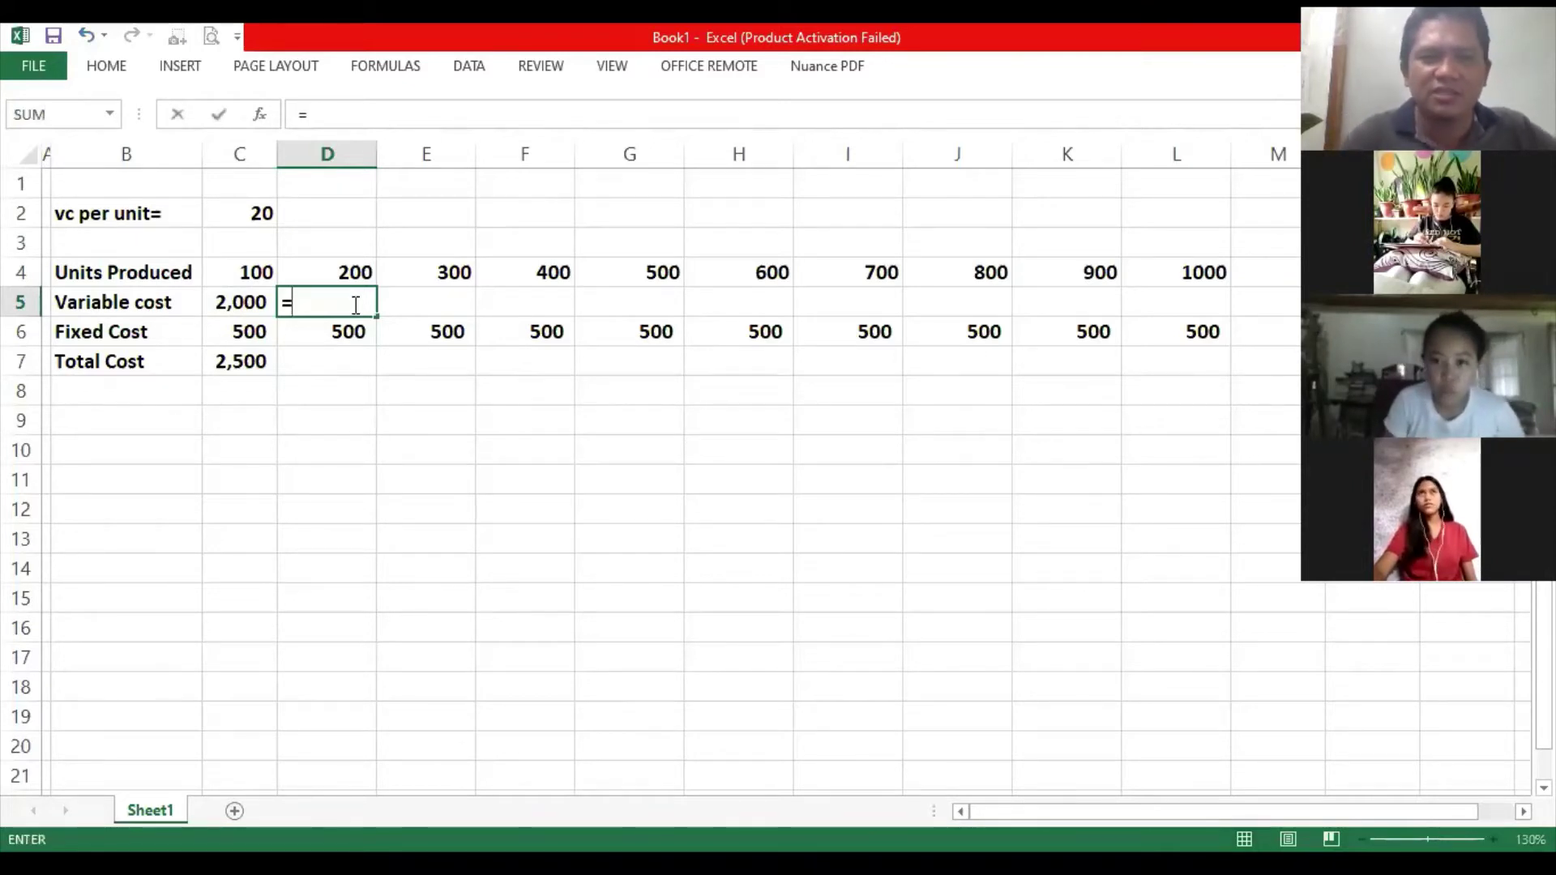
pyautogui.click(264, 219)
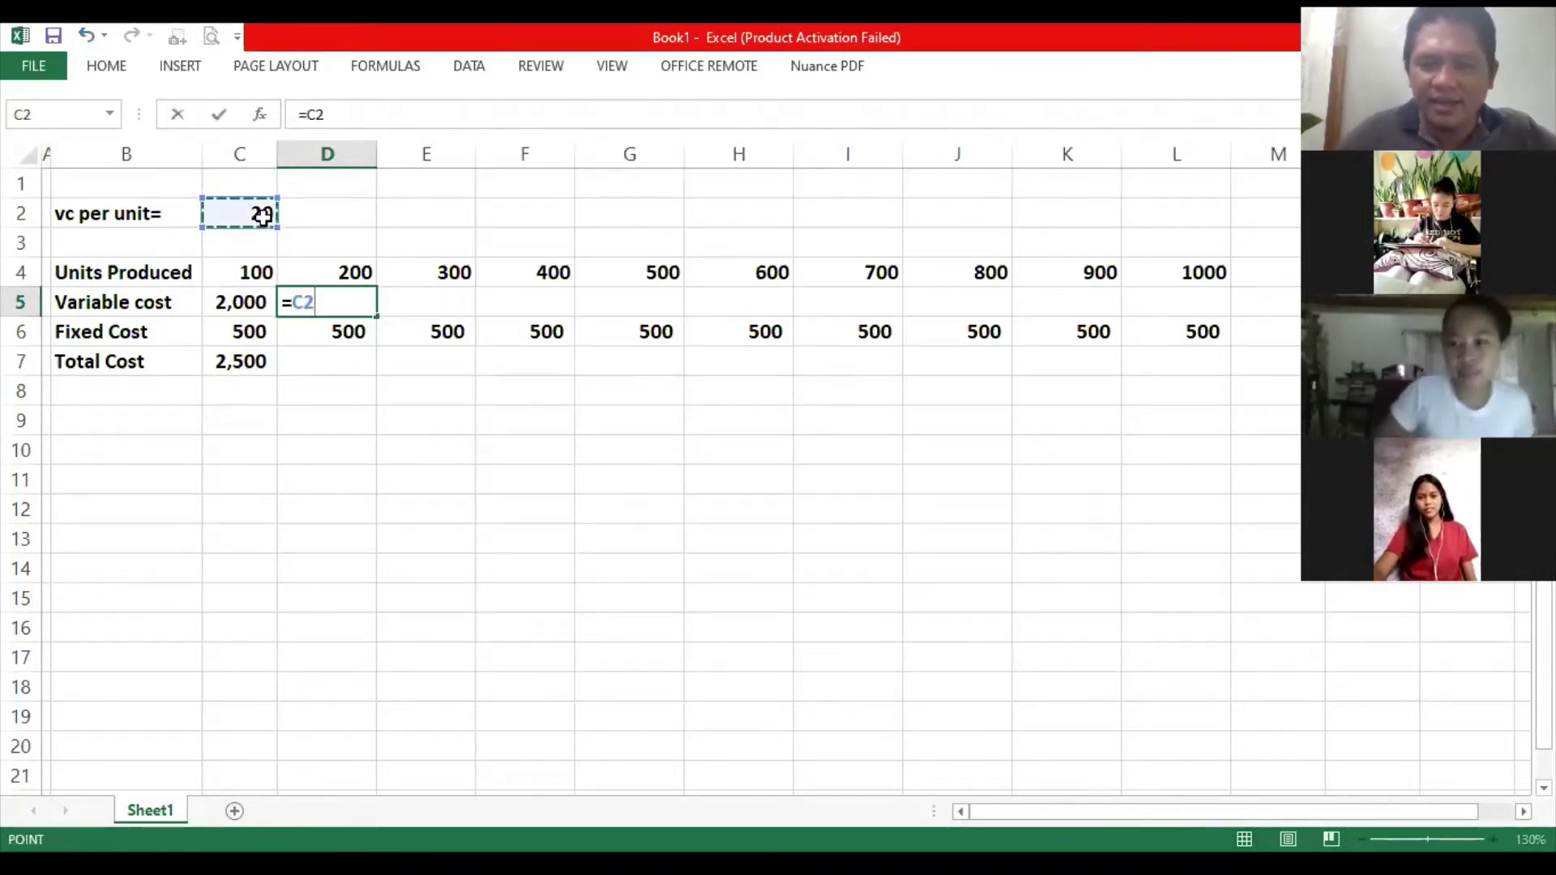
pyautogui.write('*')
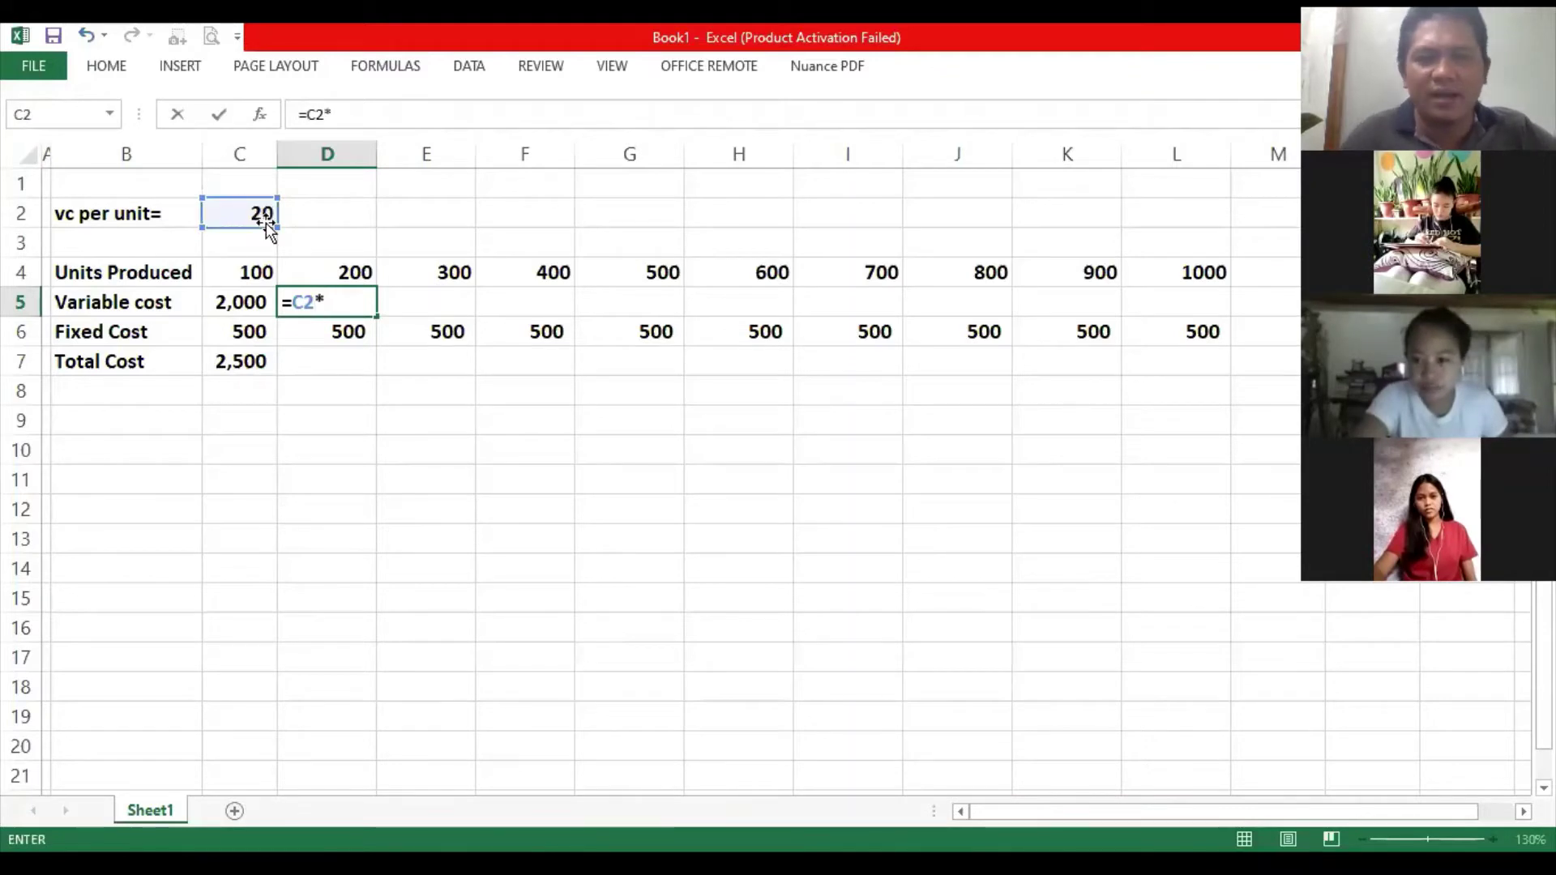
pyautogui.click(326, 271)
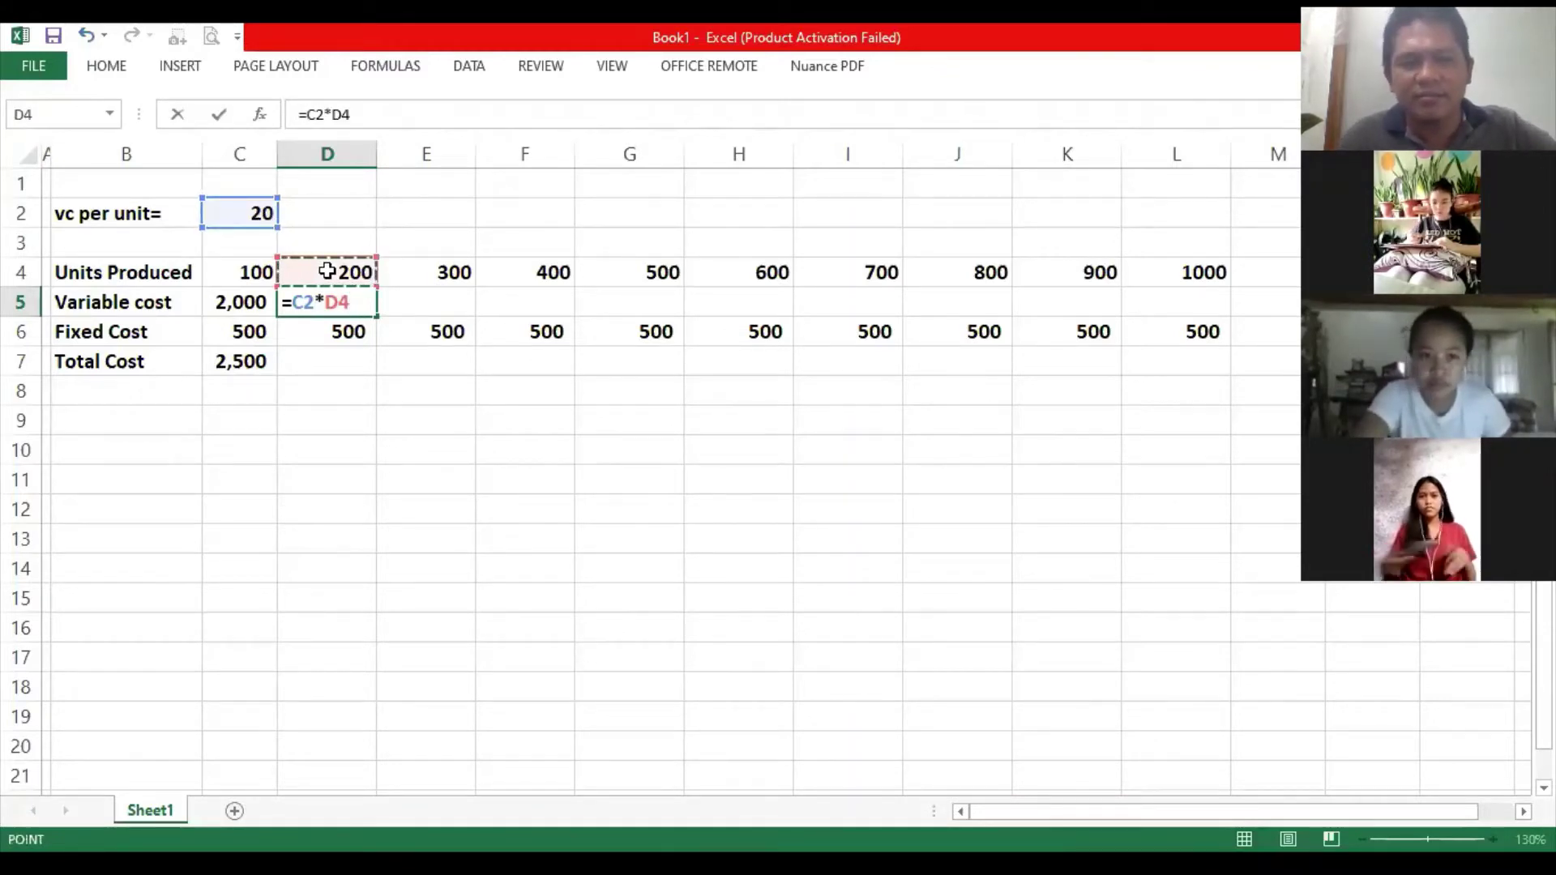
pyautogui.press('Return')
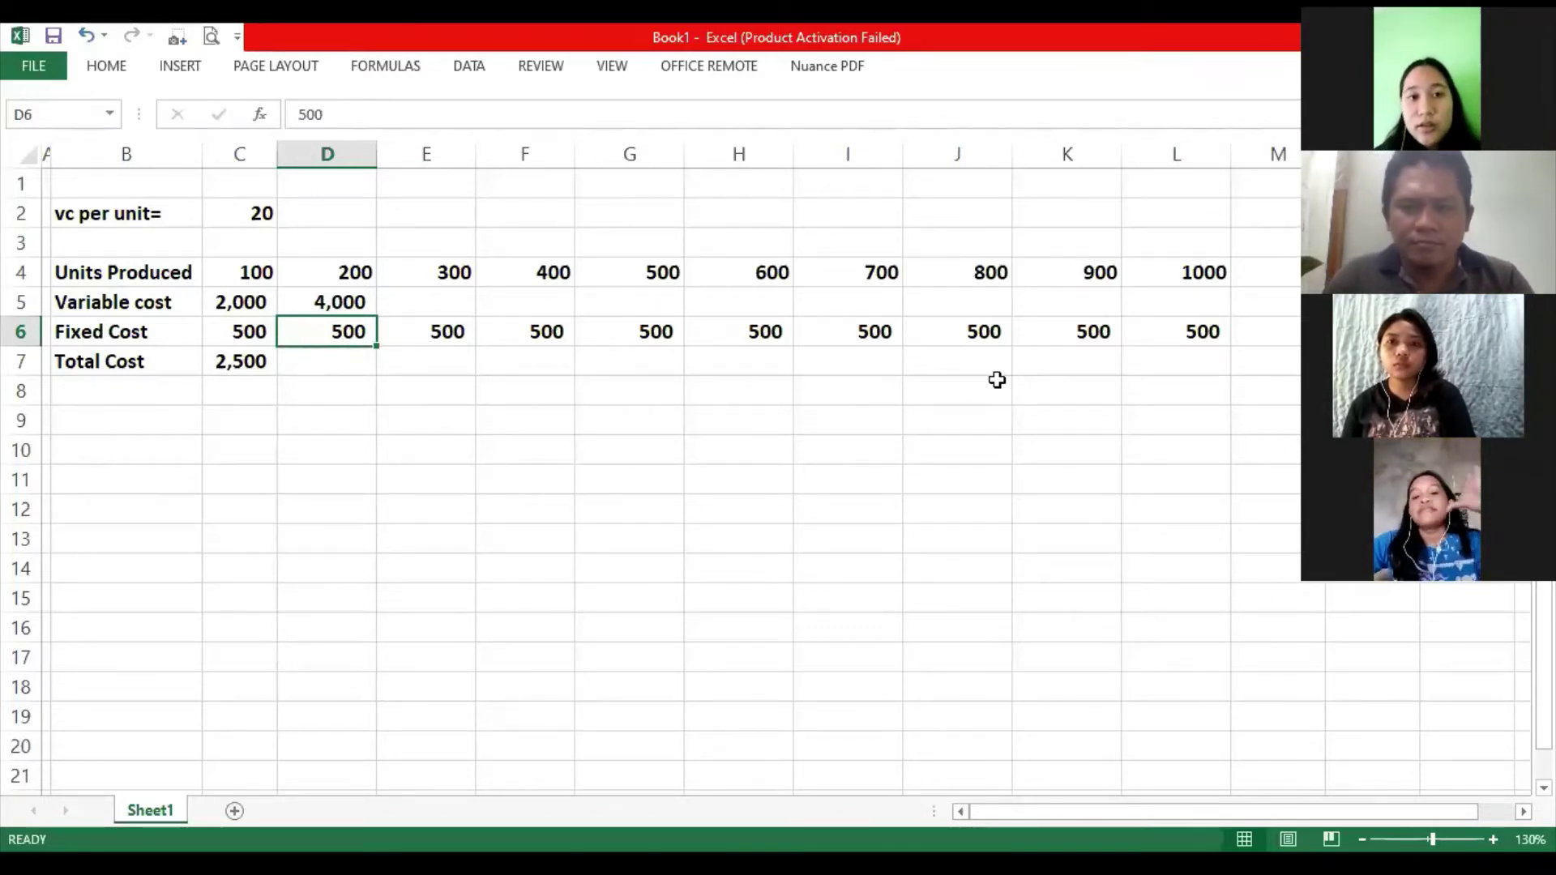
# Fill the total cost formula from C7 into D7 for 200 units.
pyautogui.click(1130, 505)
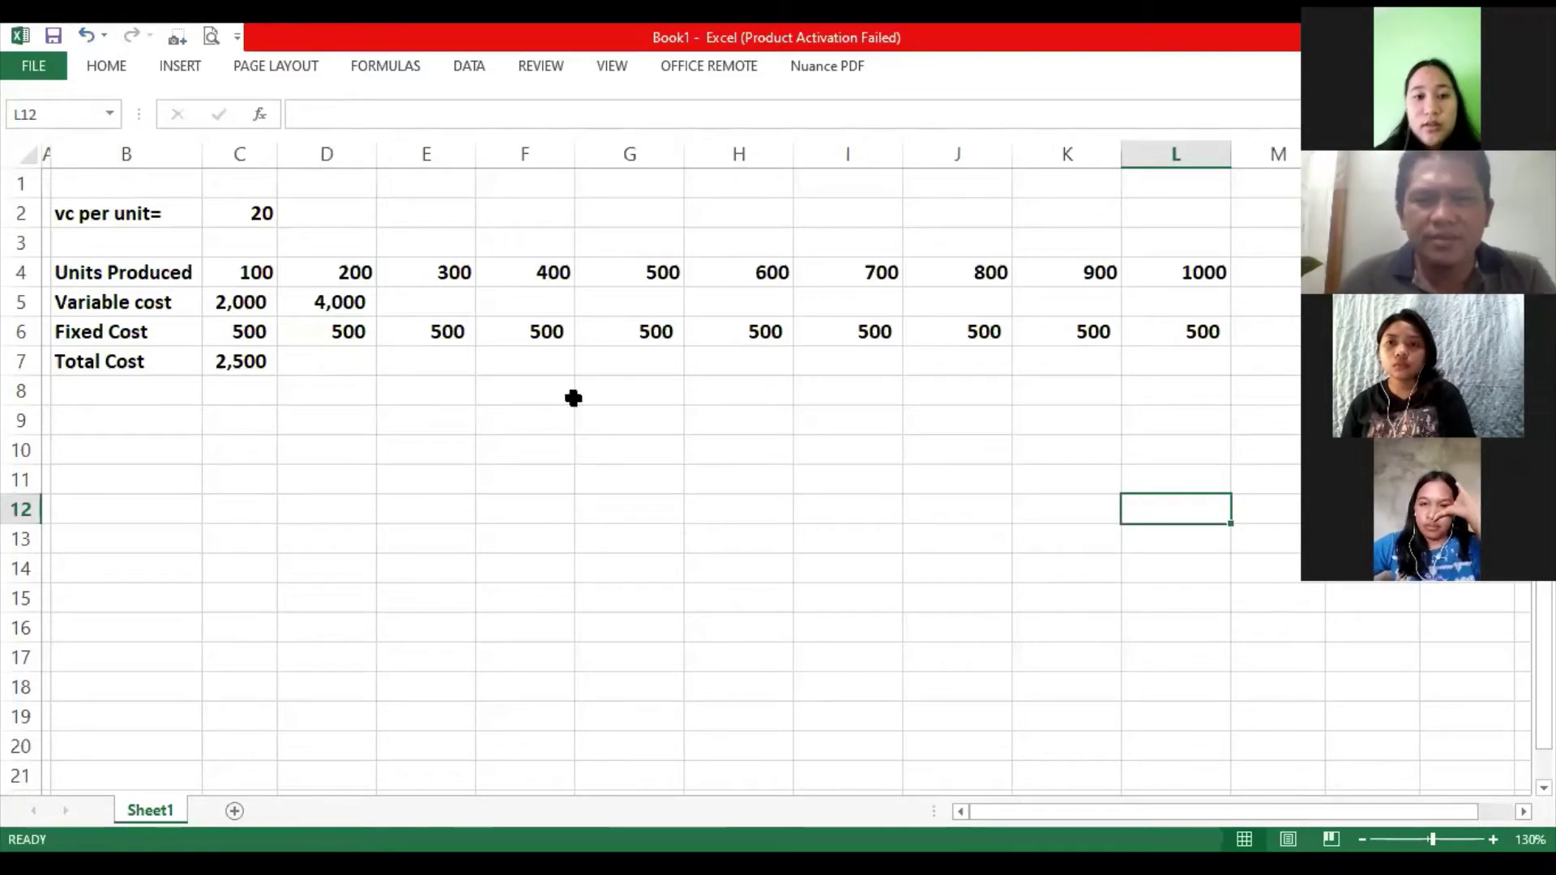
pyautogui.click(254, 361)
pyautogui.moveTo(278, 374); pyautogui.dragTo(382, 421)
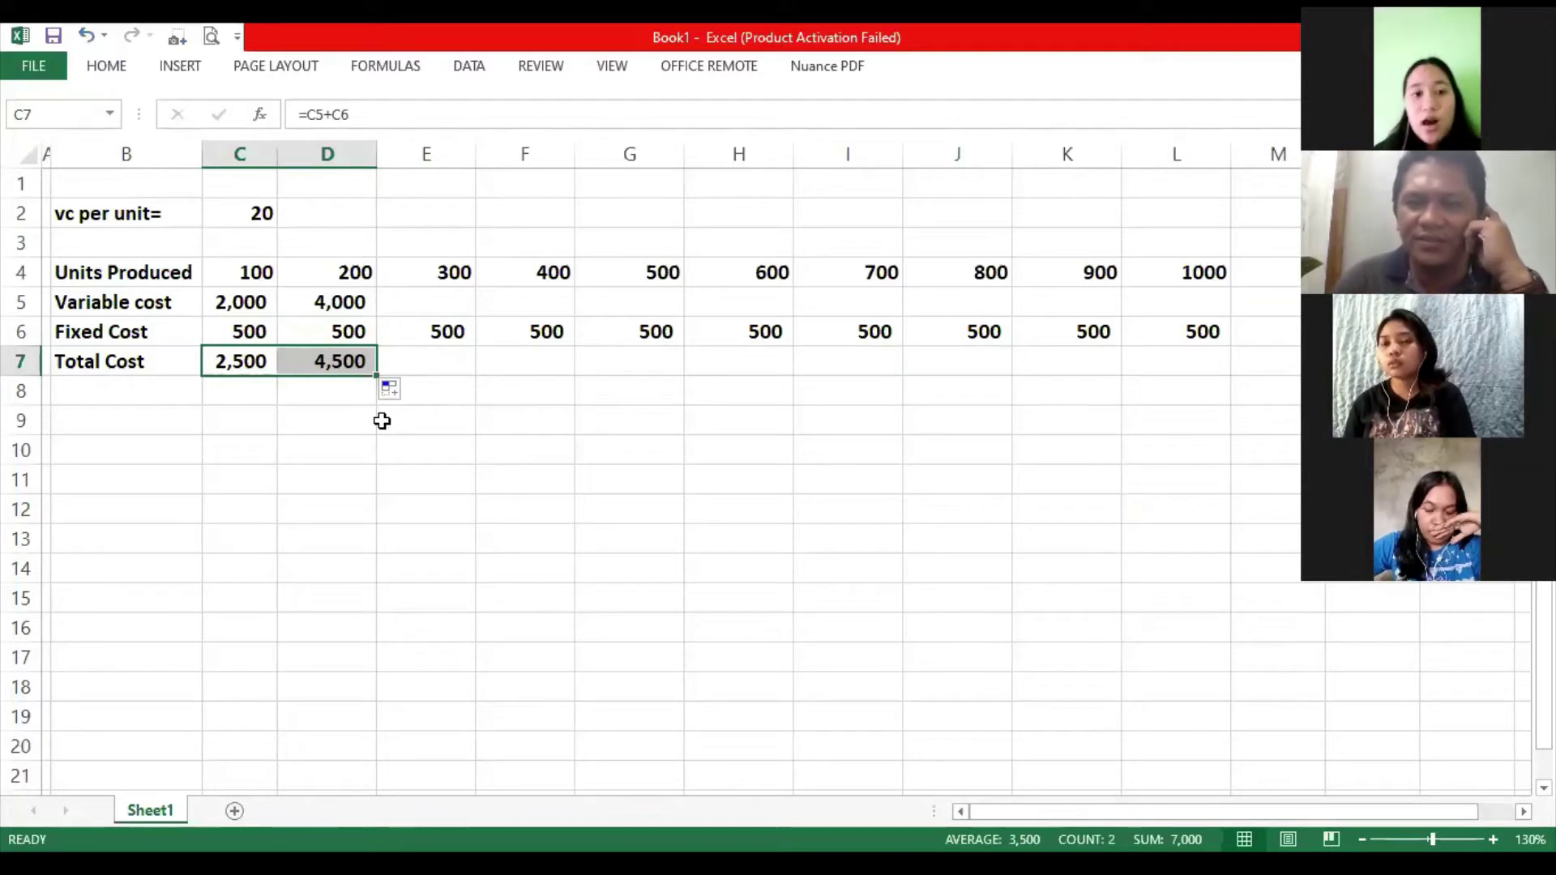
# Calculate the variable cost for 300 units in E5 with =E4*C2.
pyautogui.click(443, 308)
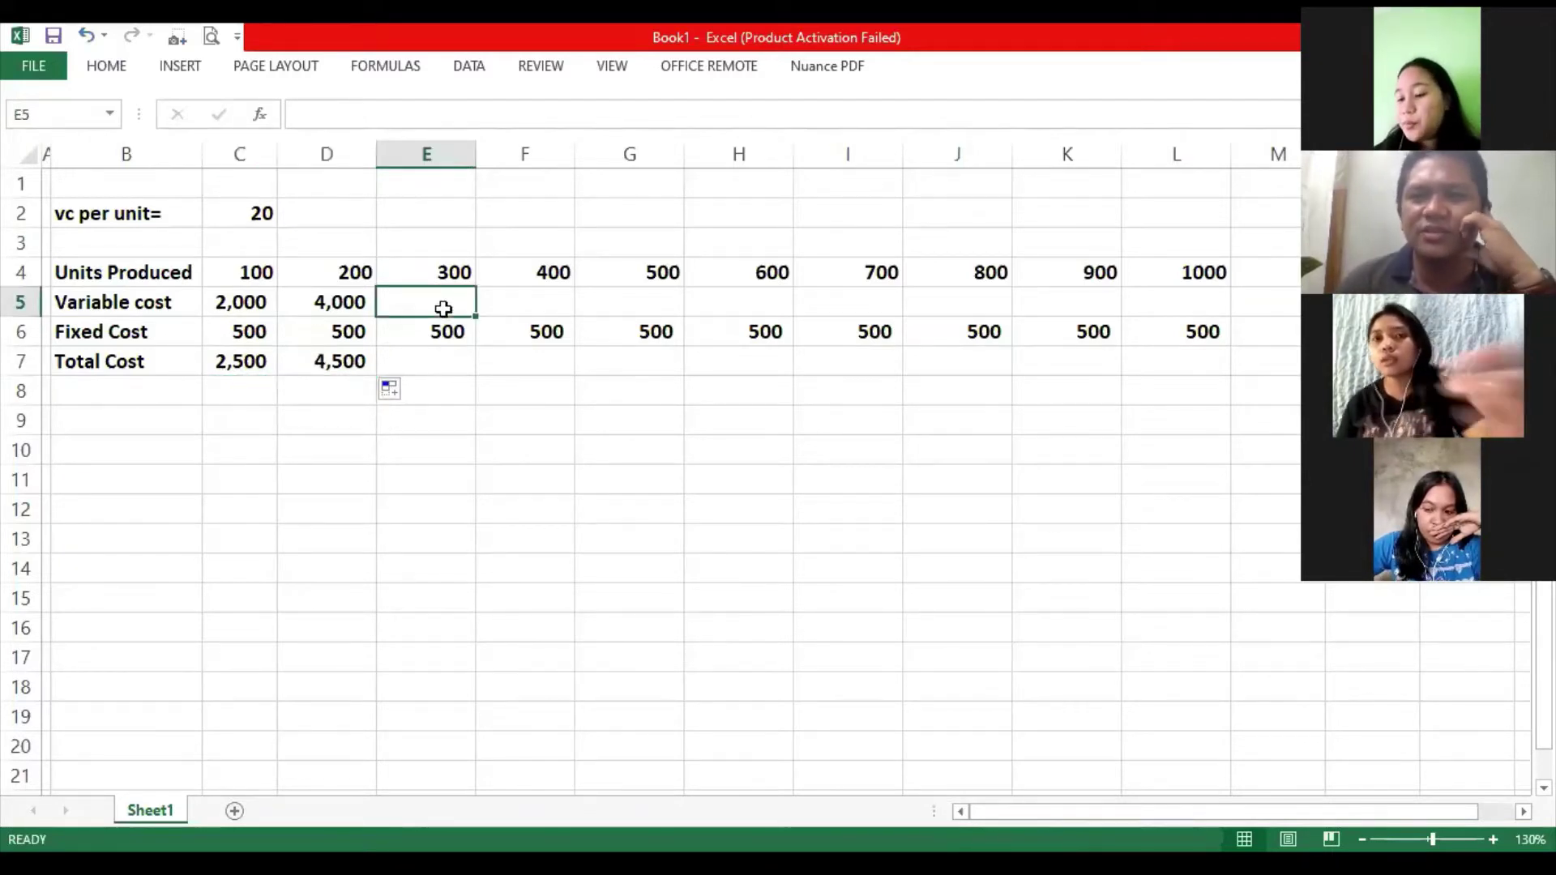
pyautogui.write('=')
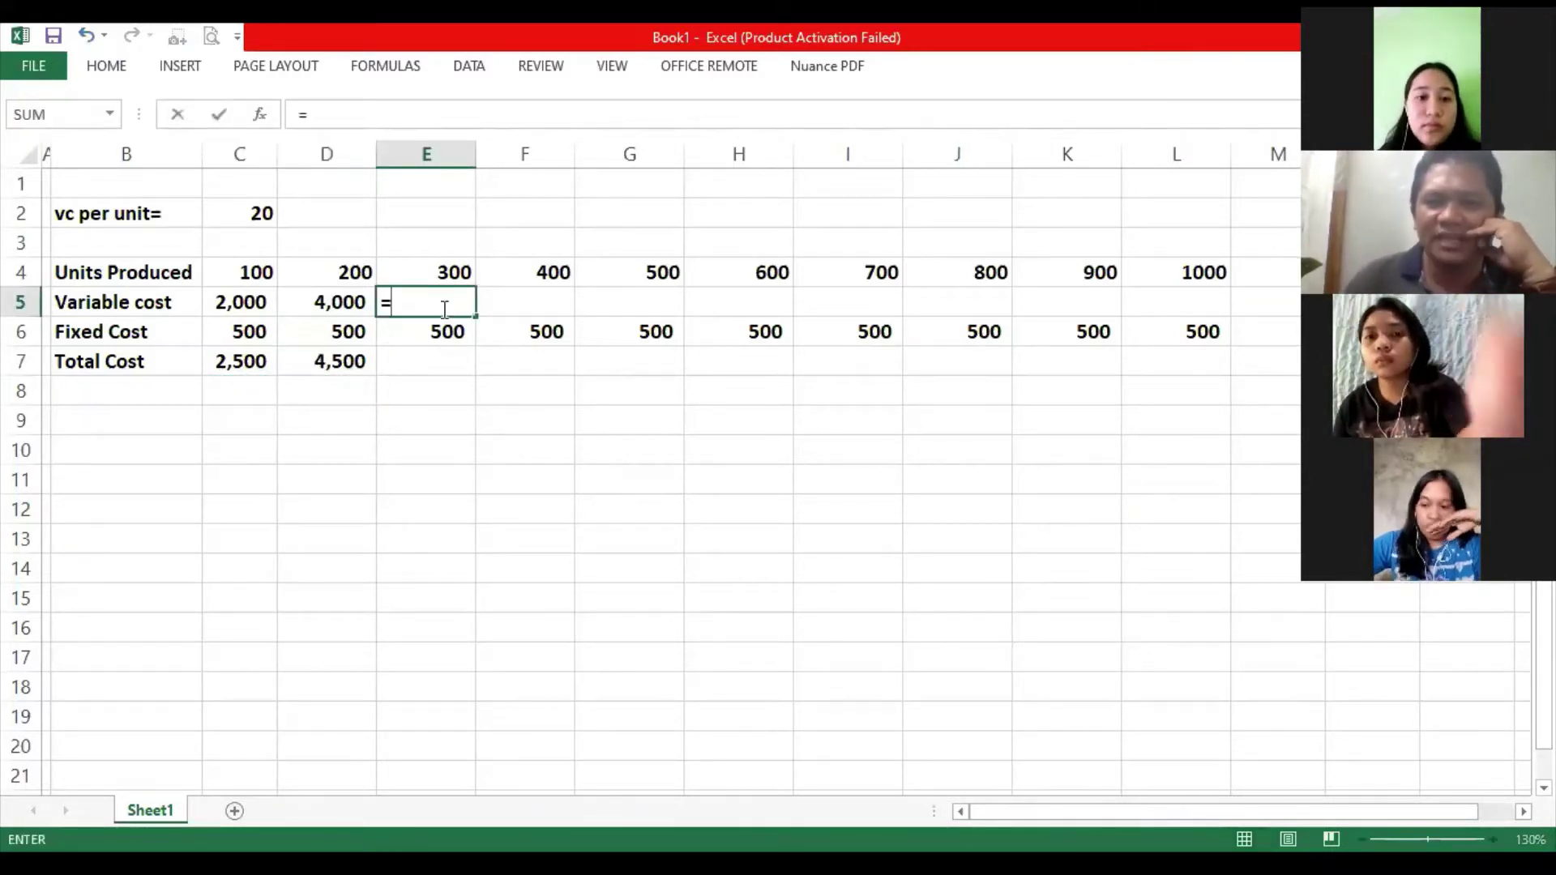
pyautogui.click(420, 270)
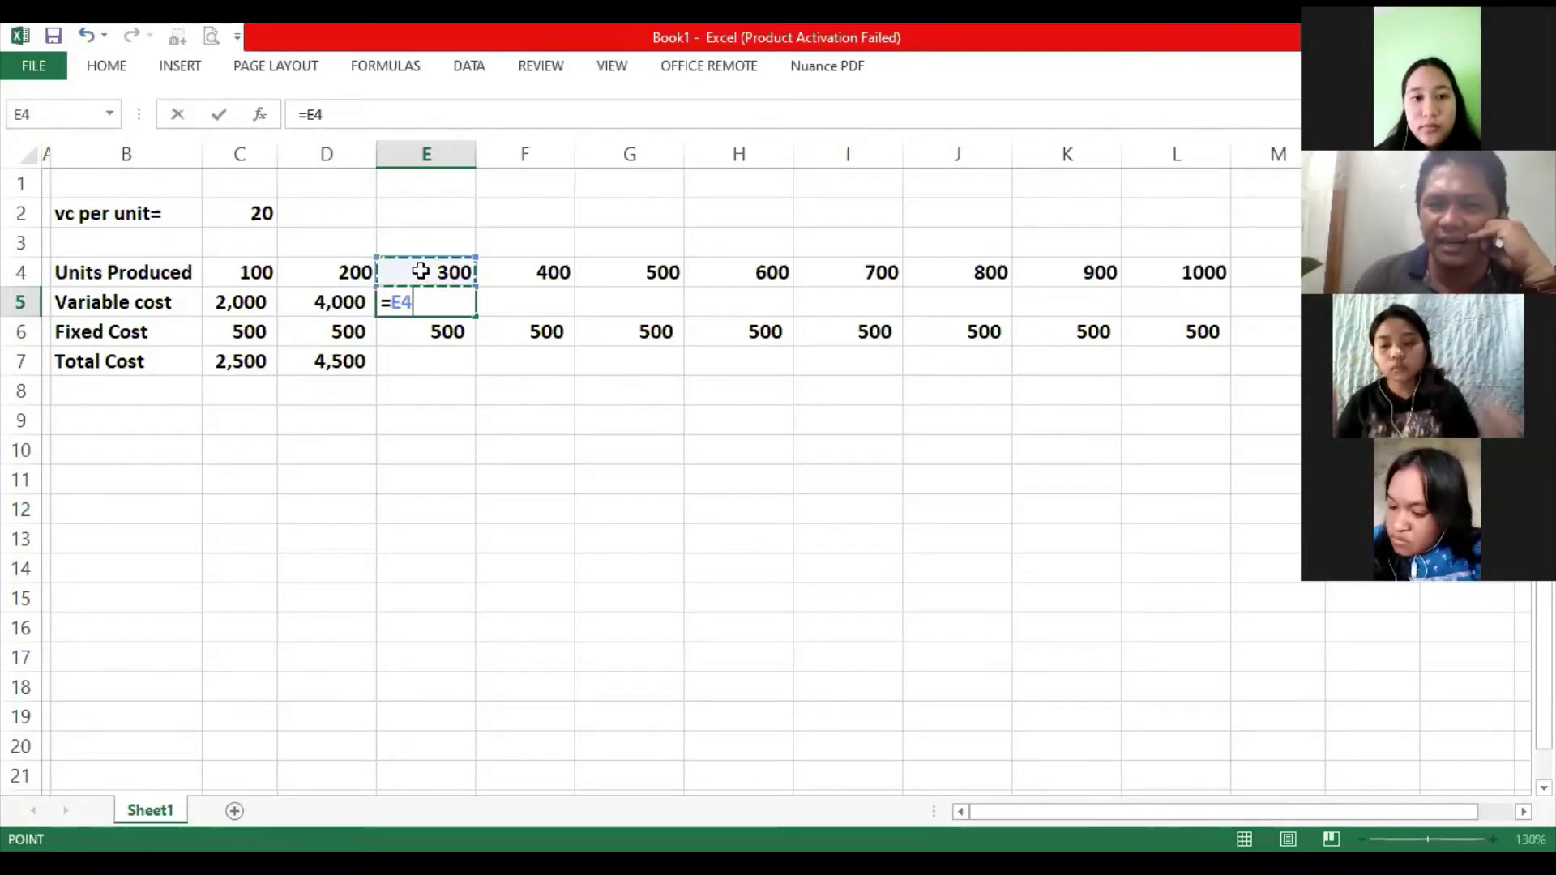
pyautogui.write('*')
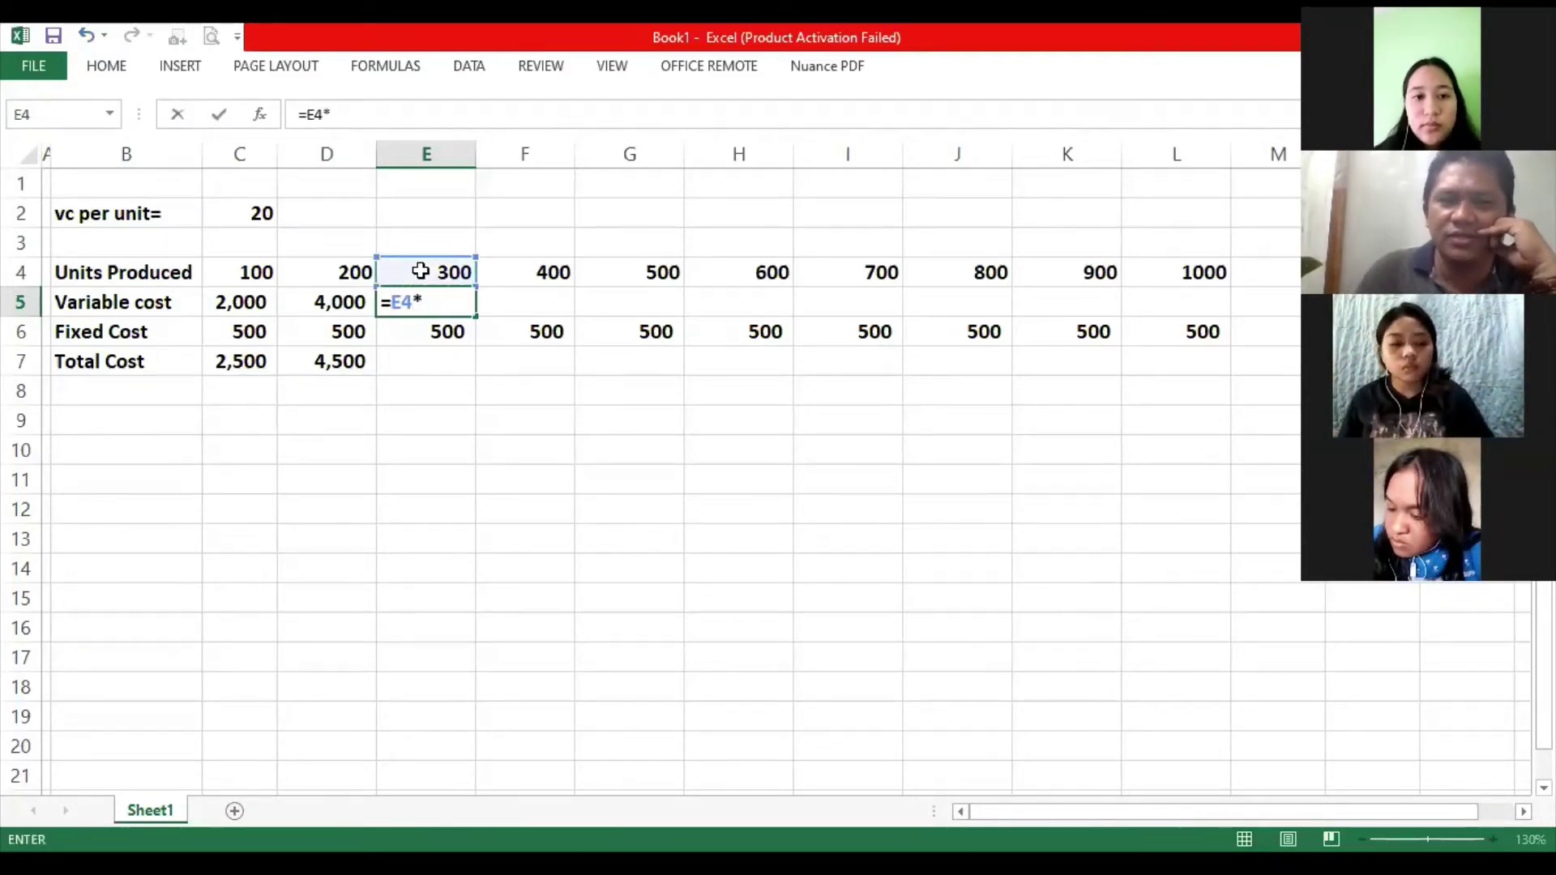
pyautogui.click(261, 214)
pyautogui.press('Return')
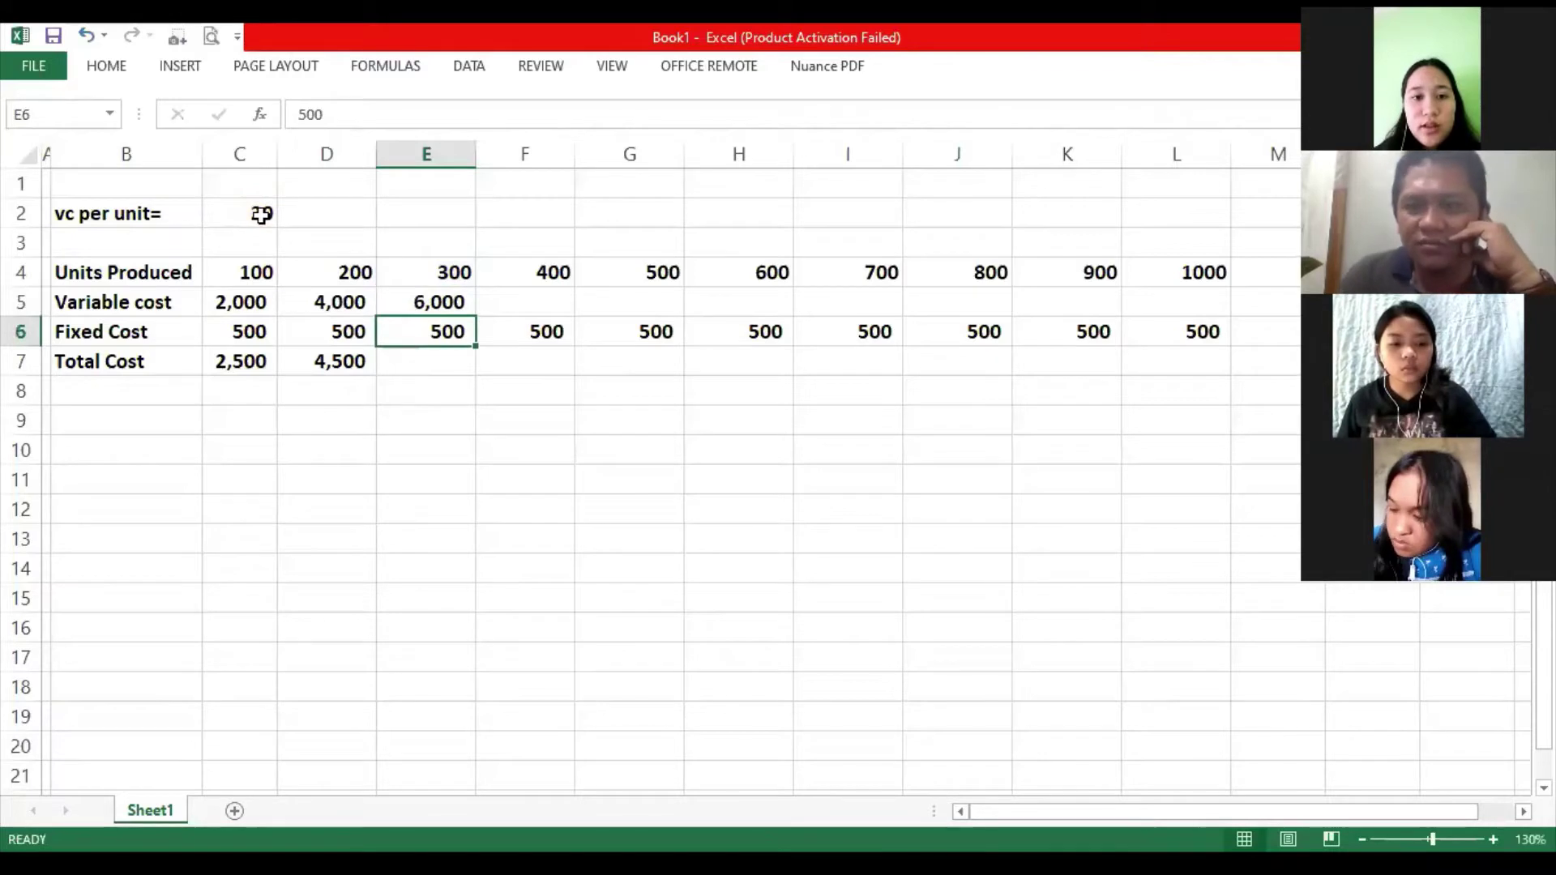
# Fill the total cost formula from D7 into E7 for 300 units.
pyautogui.click(367, 370)
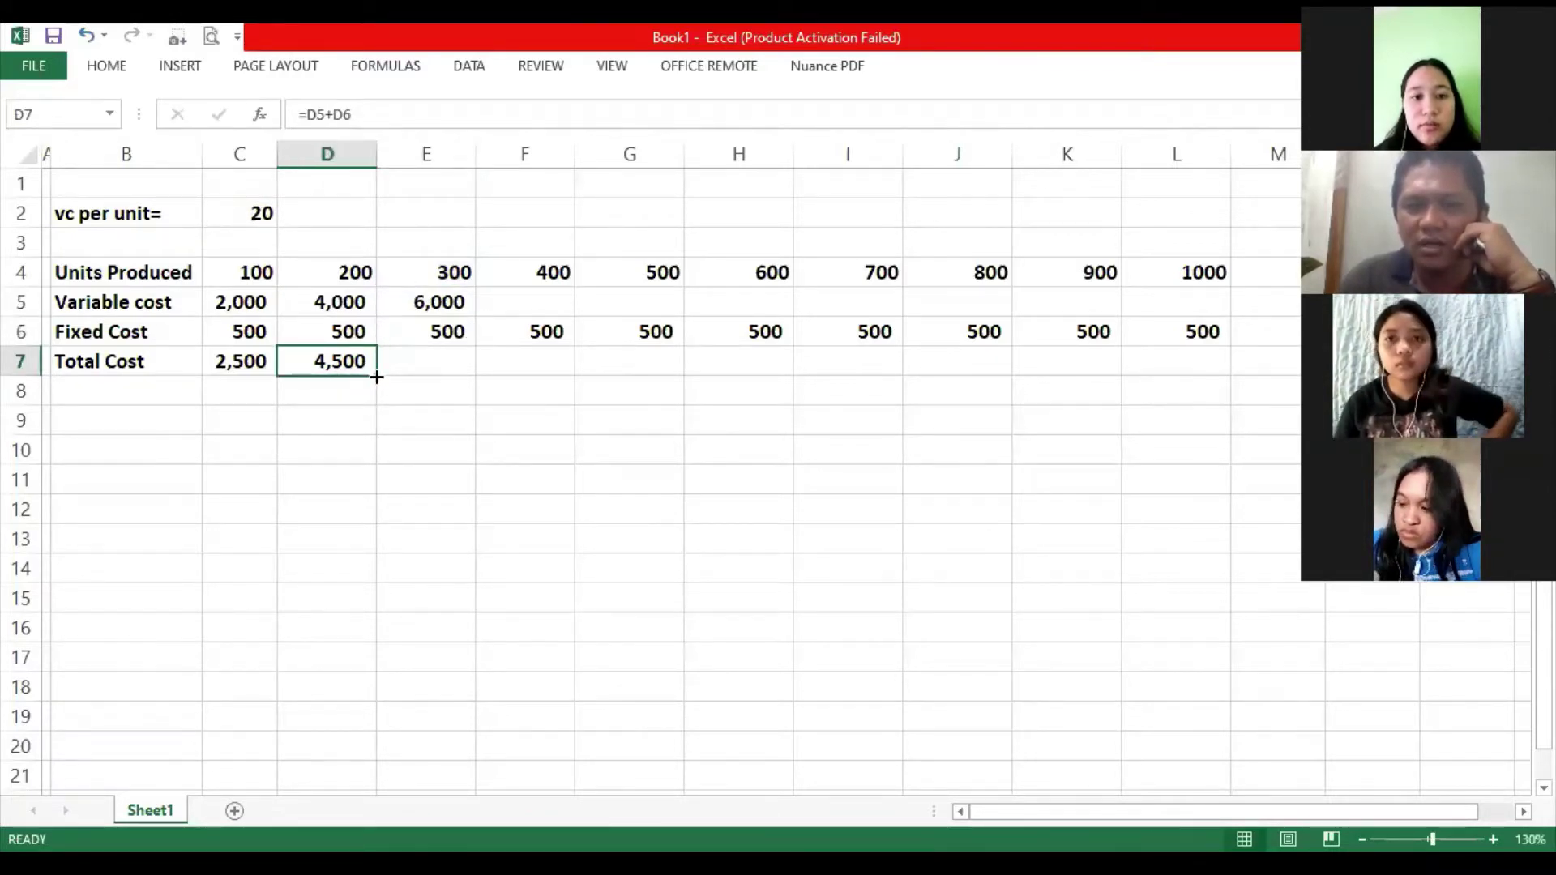
pyautogui.moveTo(374, 380); pyautogui.dragTo(446, 364)
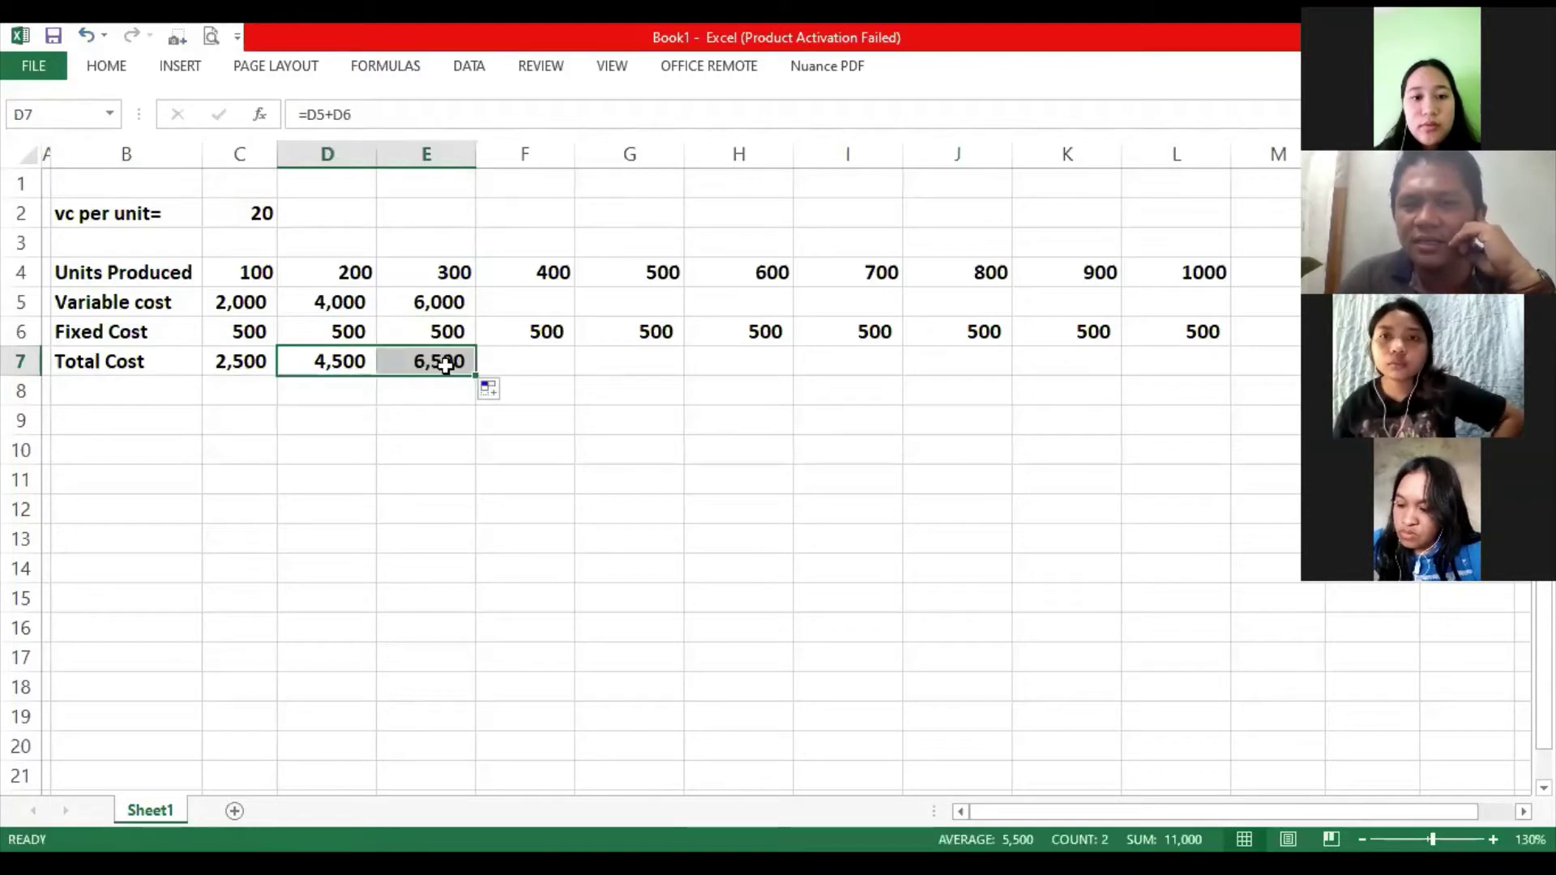
pyautogui.click(456, 390)
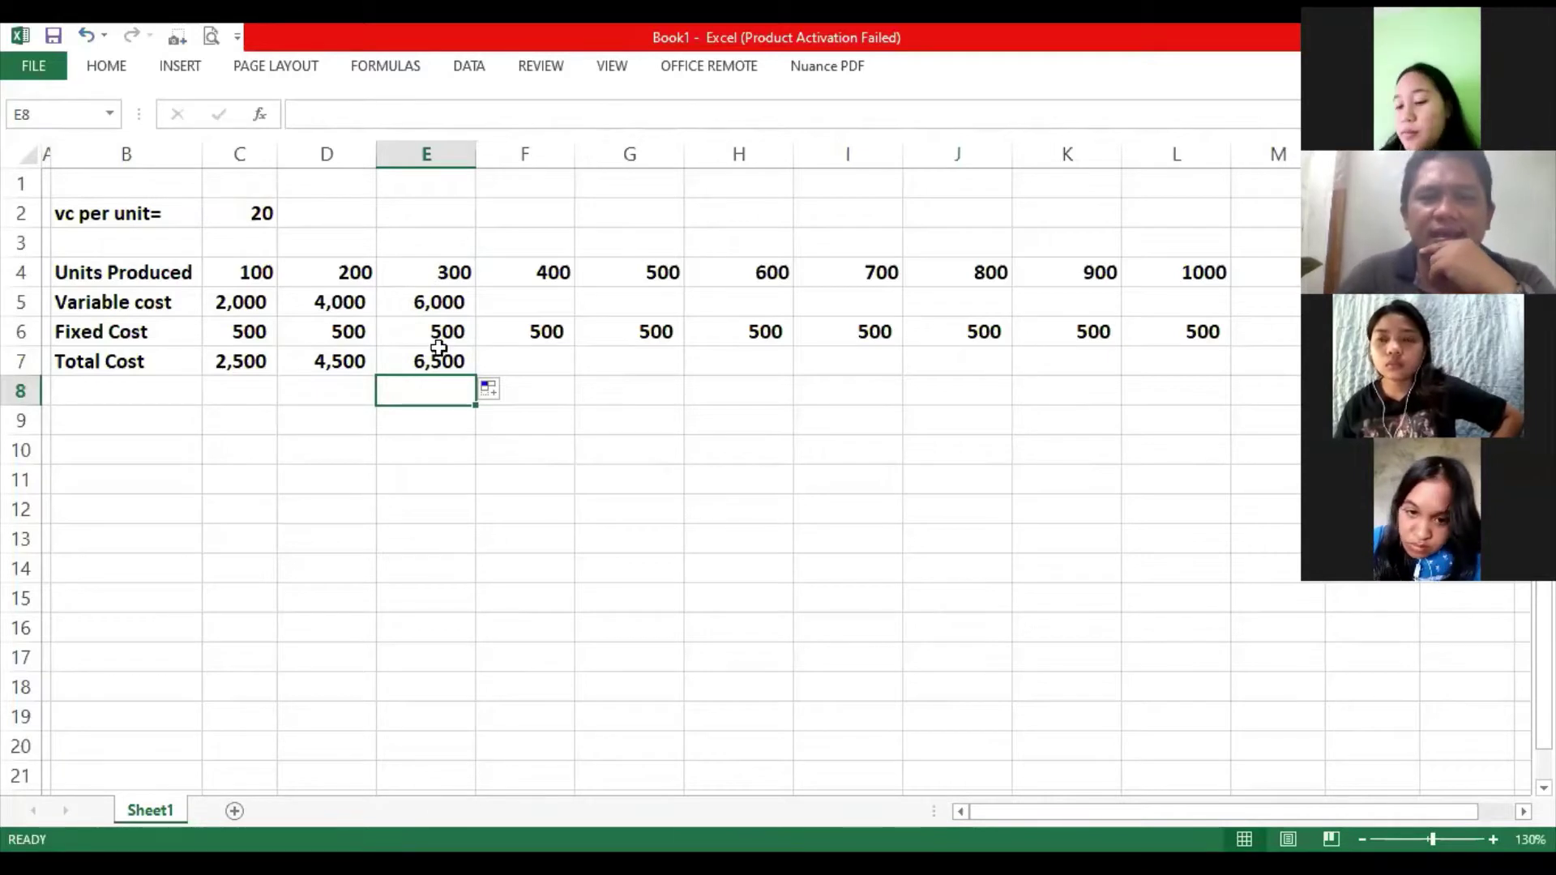
# Calculate the variable cost for 400 units in F5 with =$C$2*F4, using an absolute reference to the cost per unit.
pyautogui.click(531, 298)
pyautogui.write('=')
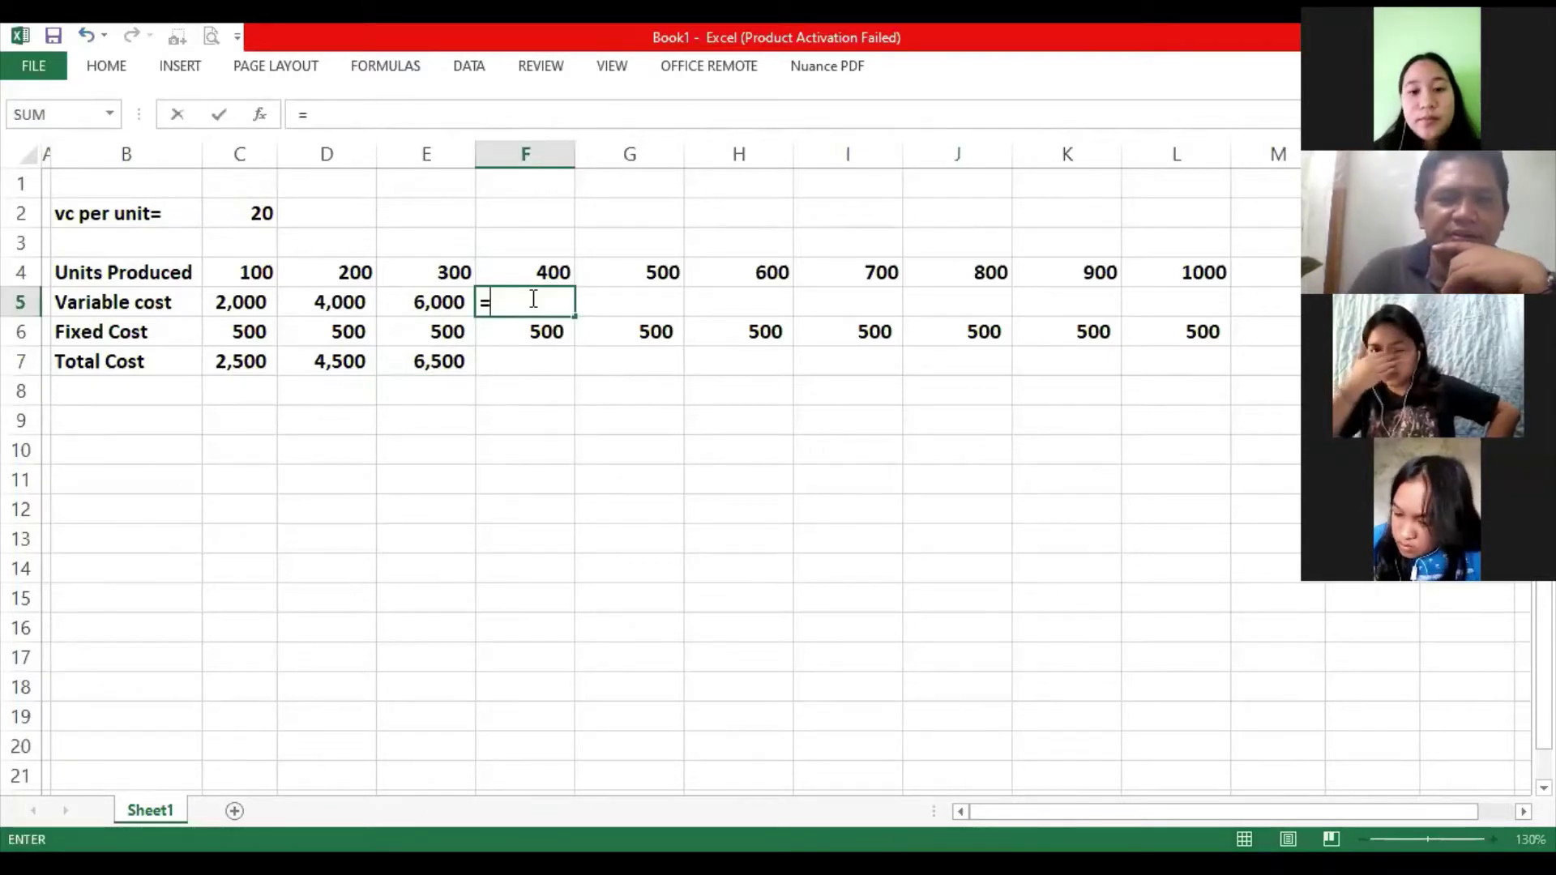
pyautogui.click(241, 207)
pyautogui.press('F4')
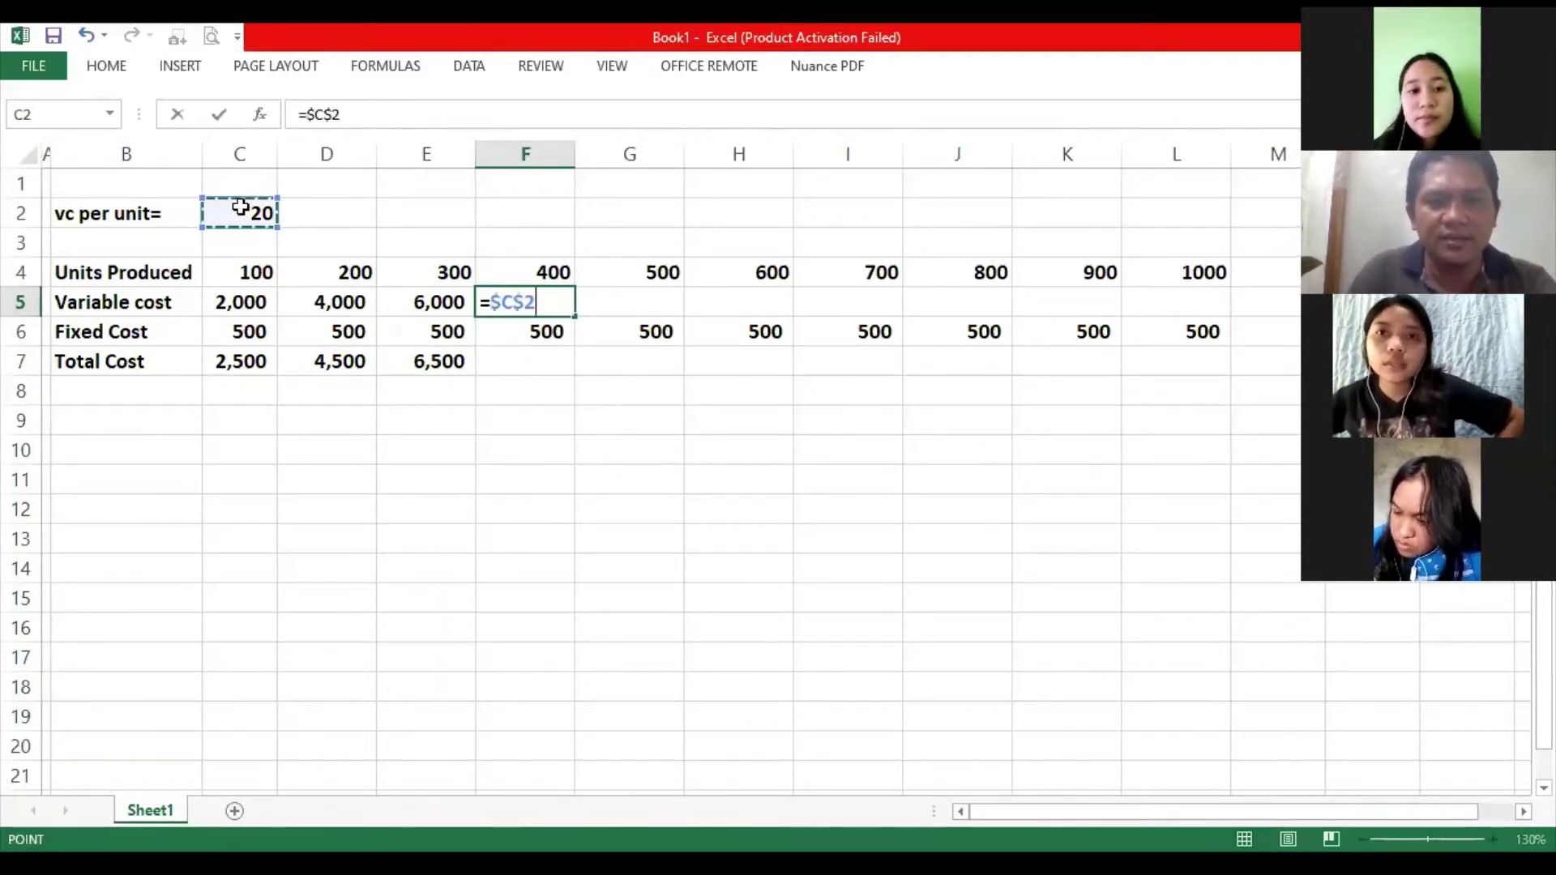
pyautogui.write('*')
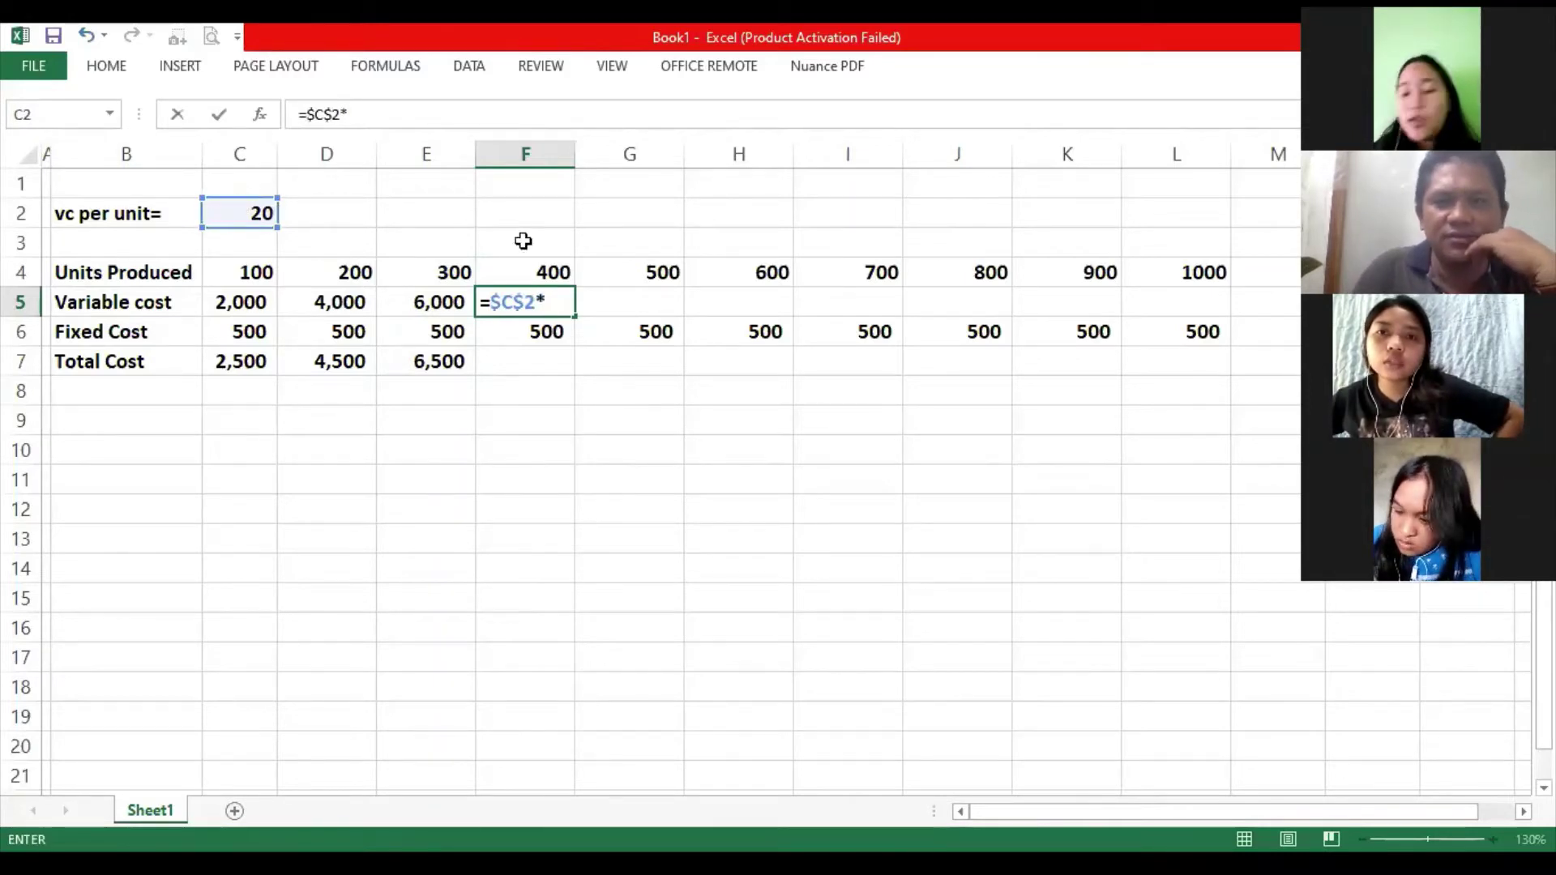
pyautogui.click(528, 265)
pyautogui.press('Return')
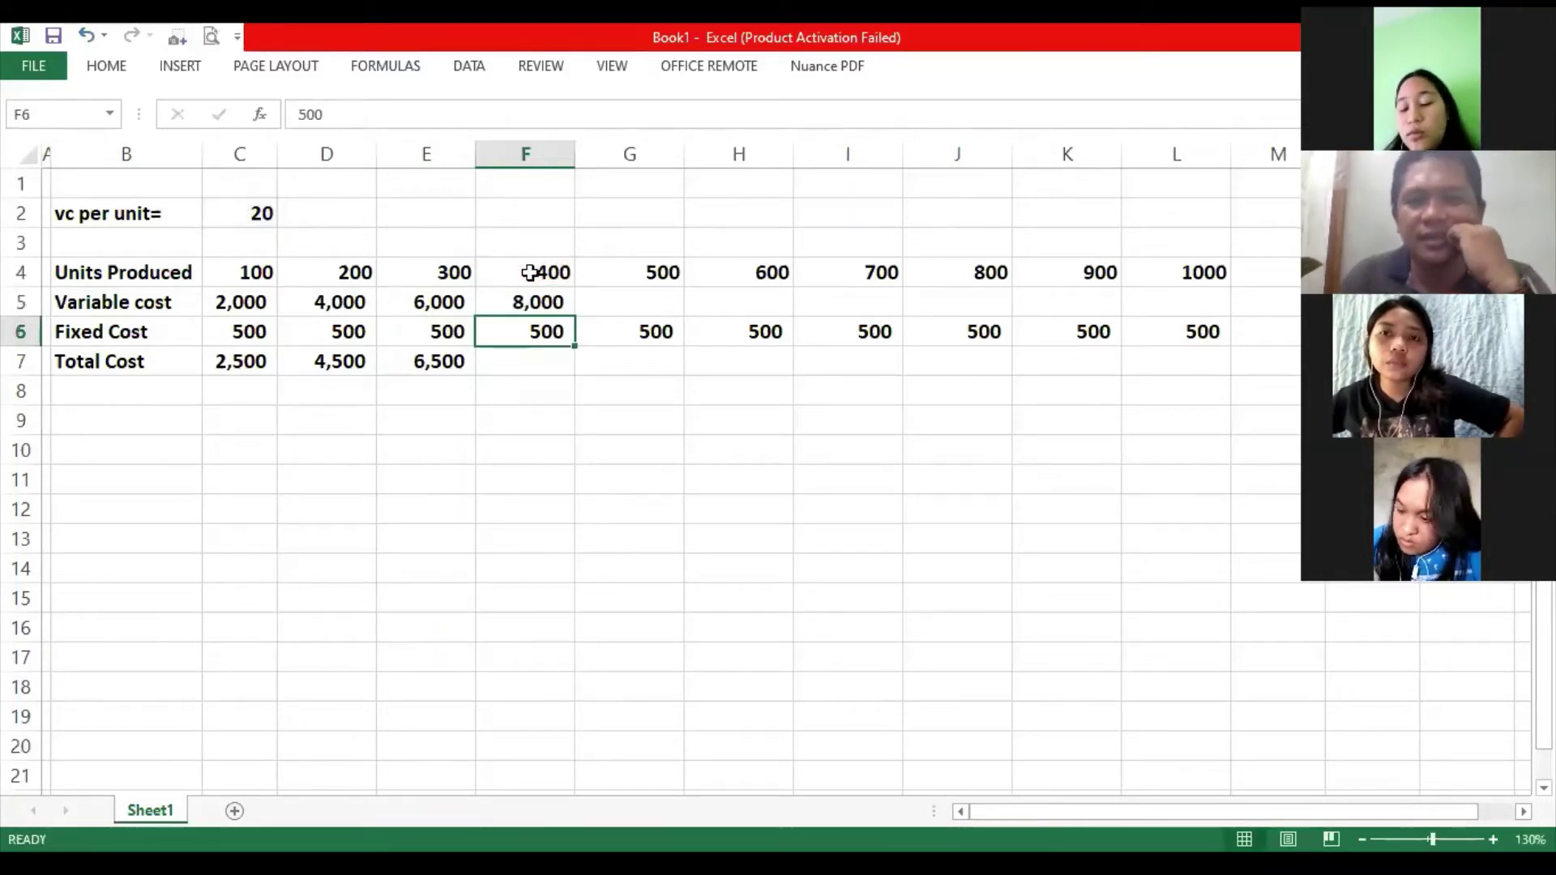
# Fill the variable cost formula from F5 through L5 and the total cost formula from E7 through L7.
pyautogui.click(537, 299)
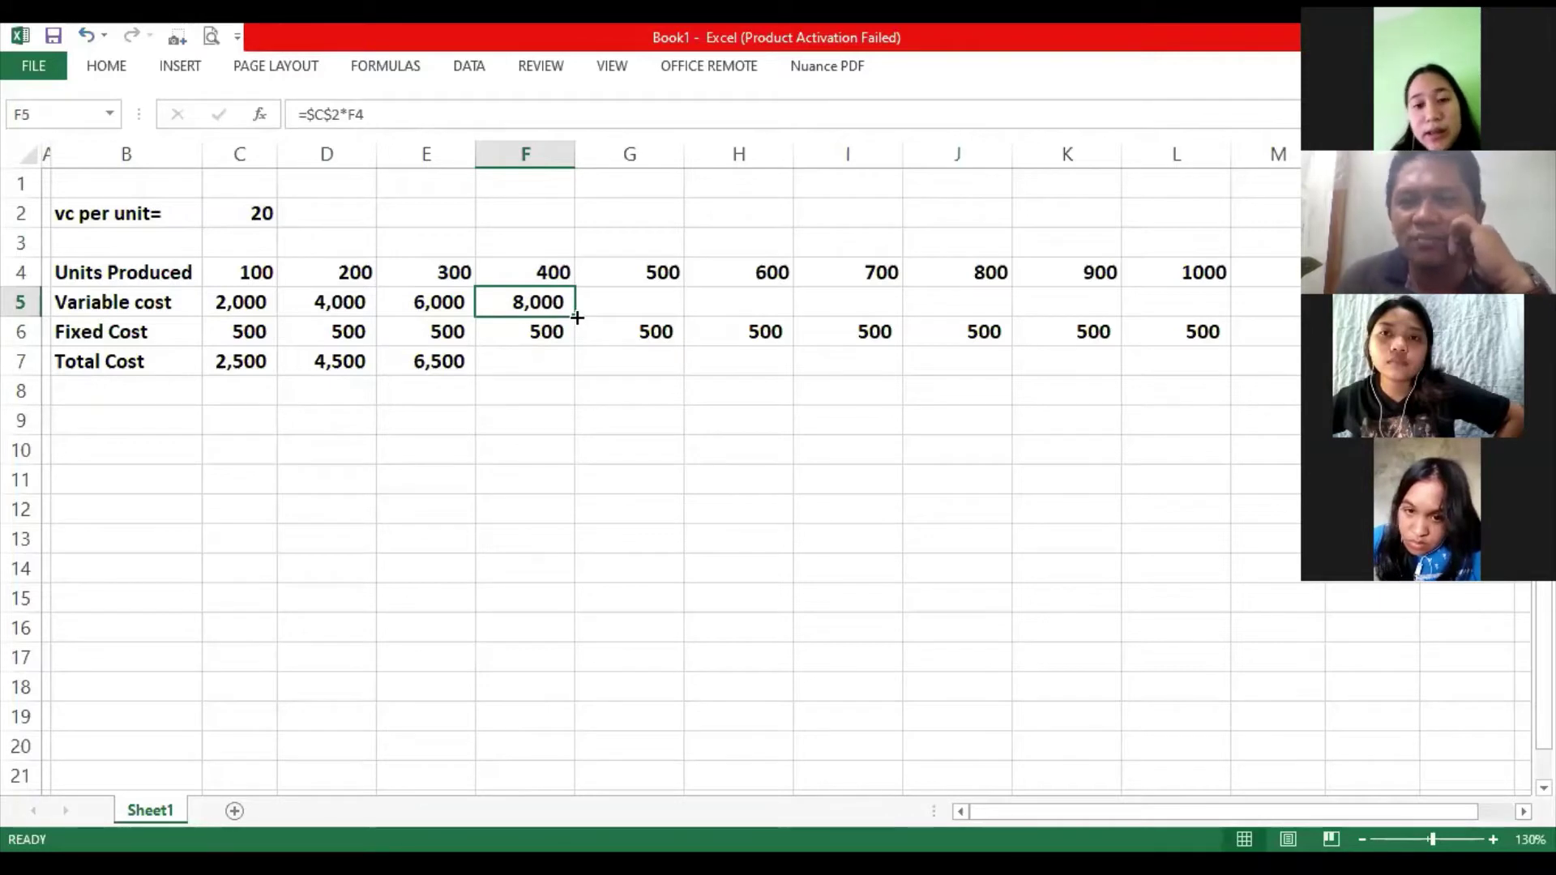
pyautogui.moveTo(576, 318); pyautogui.dragTo(1223, 226)
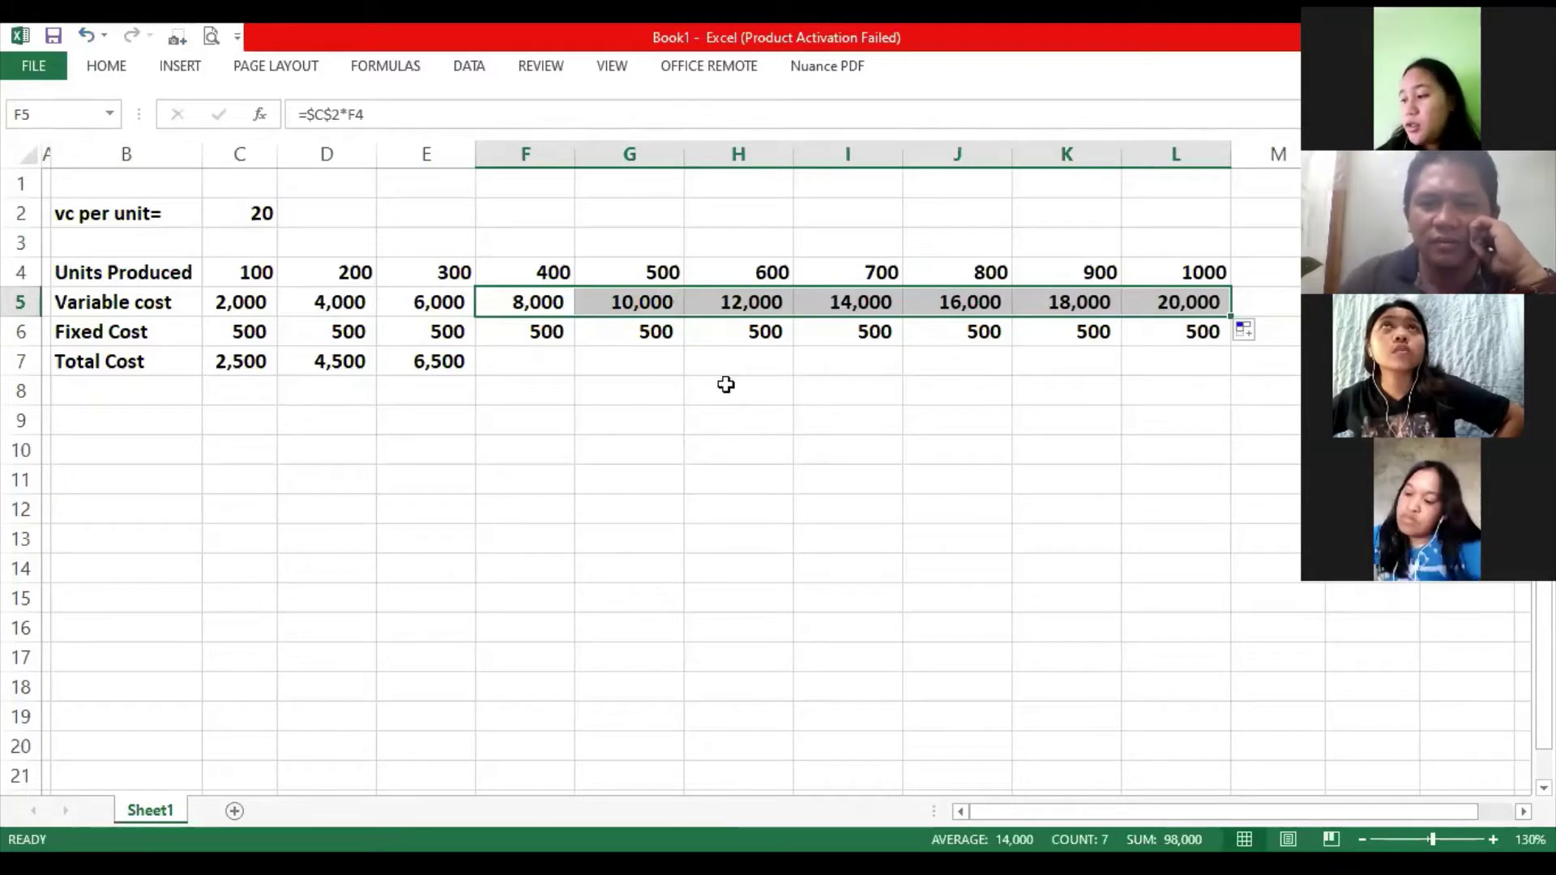
pyautogui.click(444, 358)
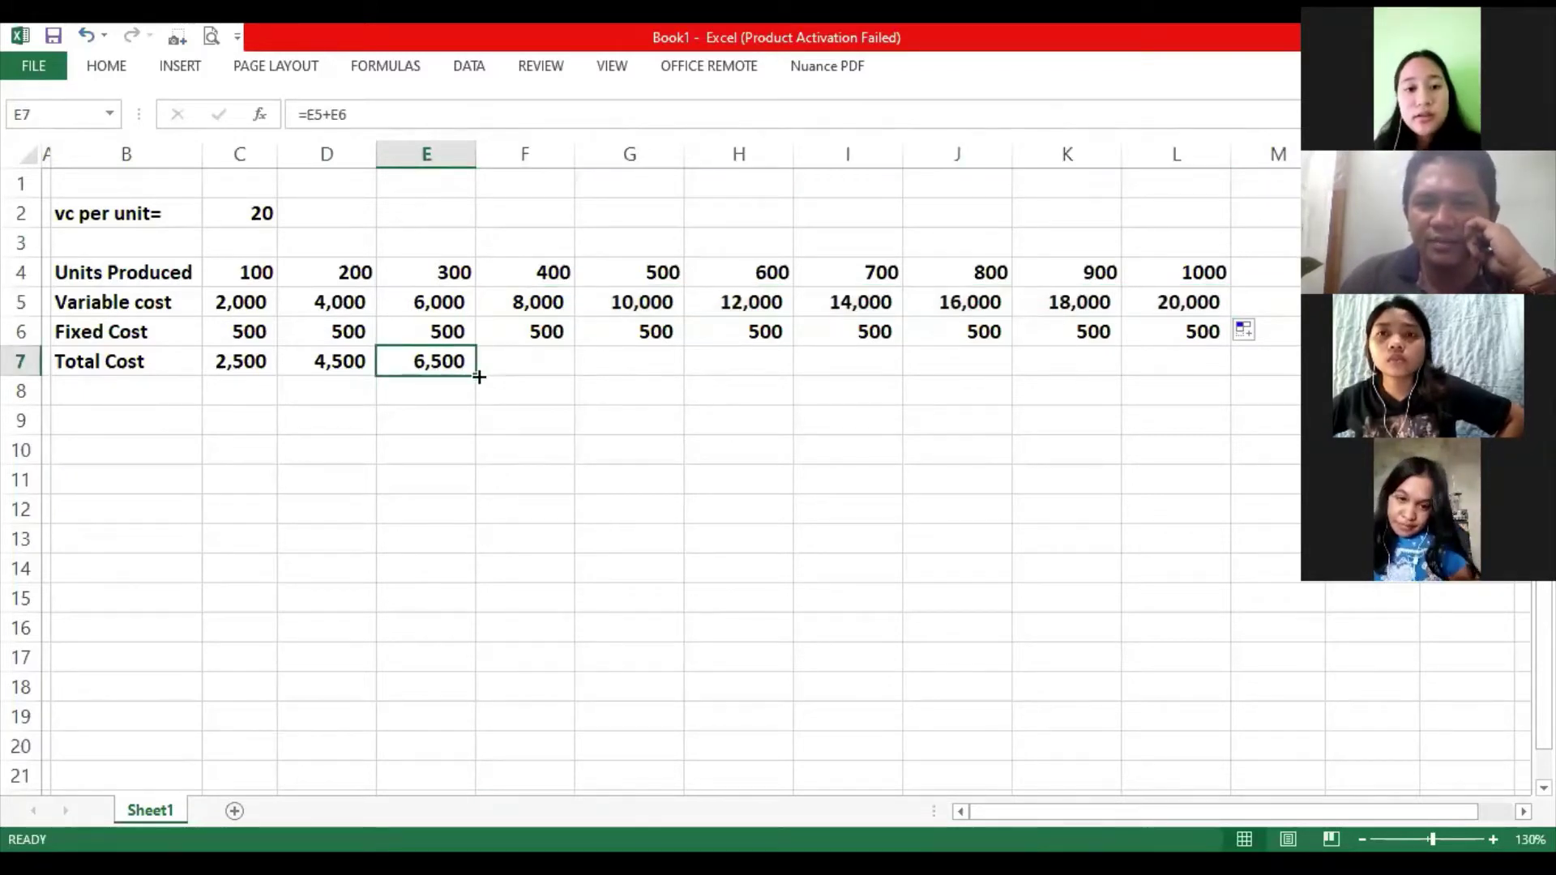
pyautogui.moveTo(474, 372); pyautogui.dragTo(1228, 416)
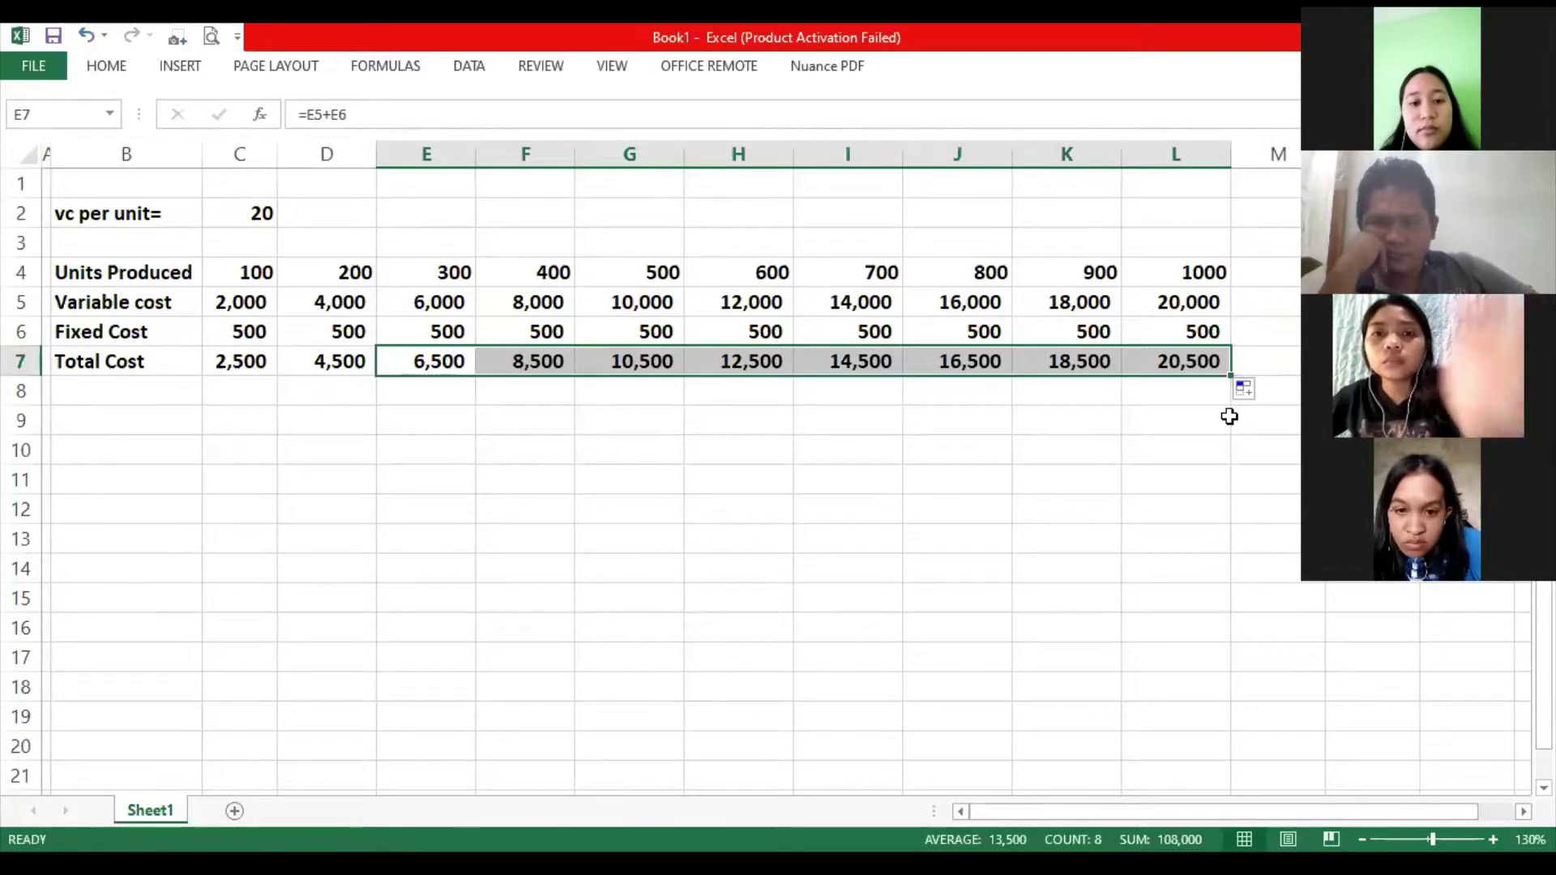
pyautogui.click(672, 451)
pyautogui.click(210, 389)
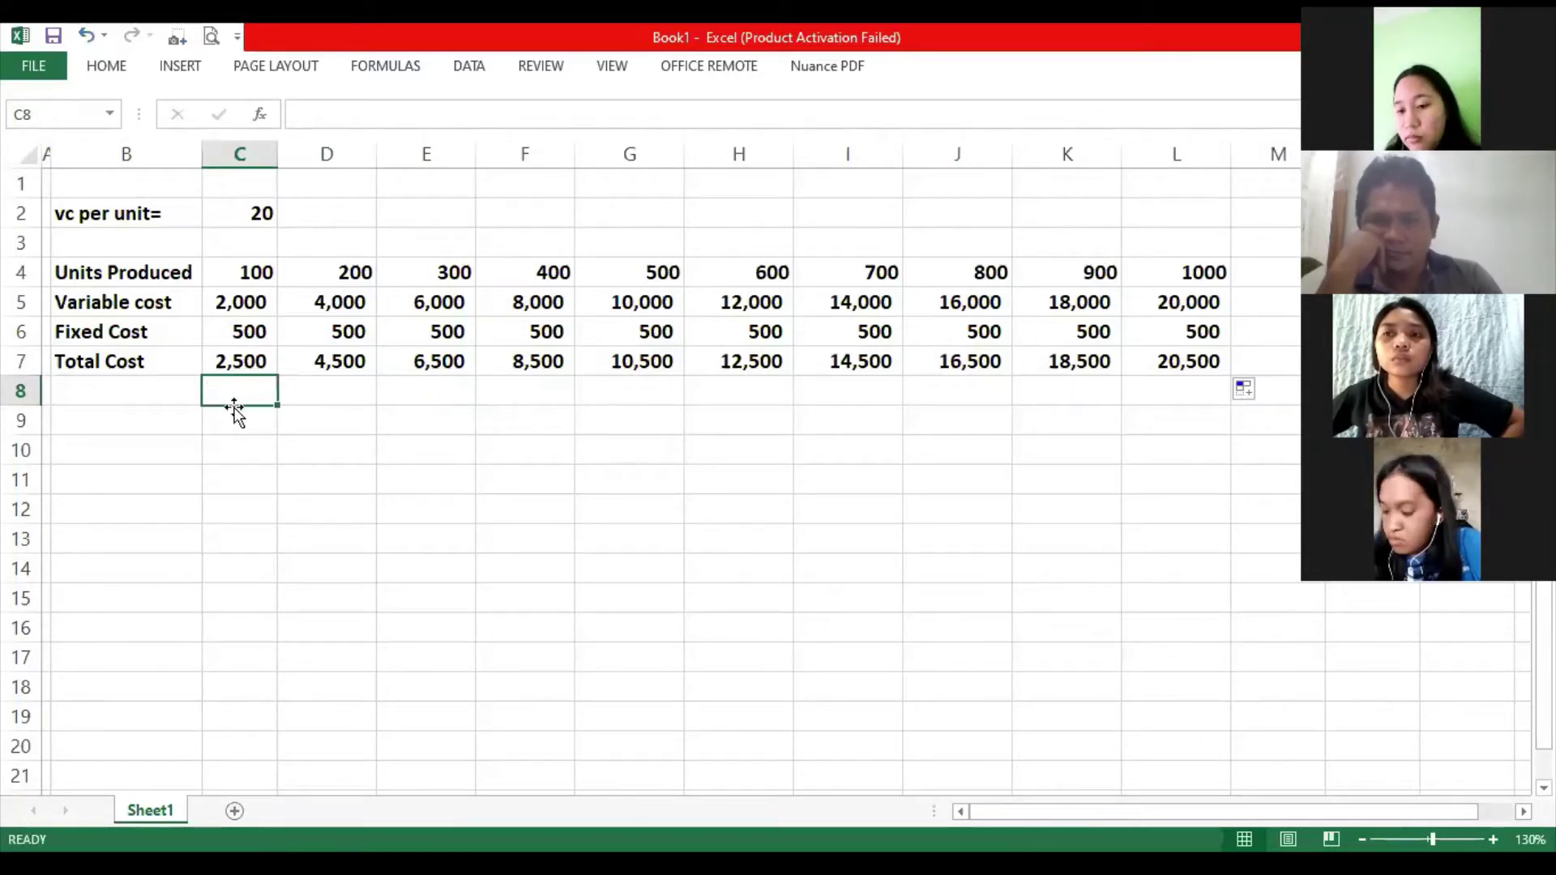
pyautogui.click(234, 420)
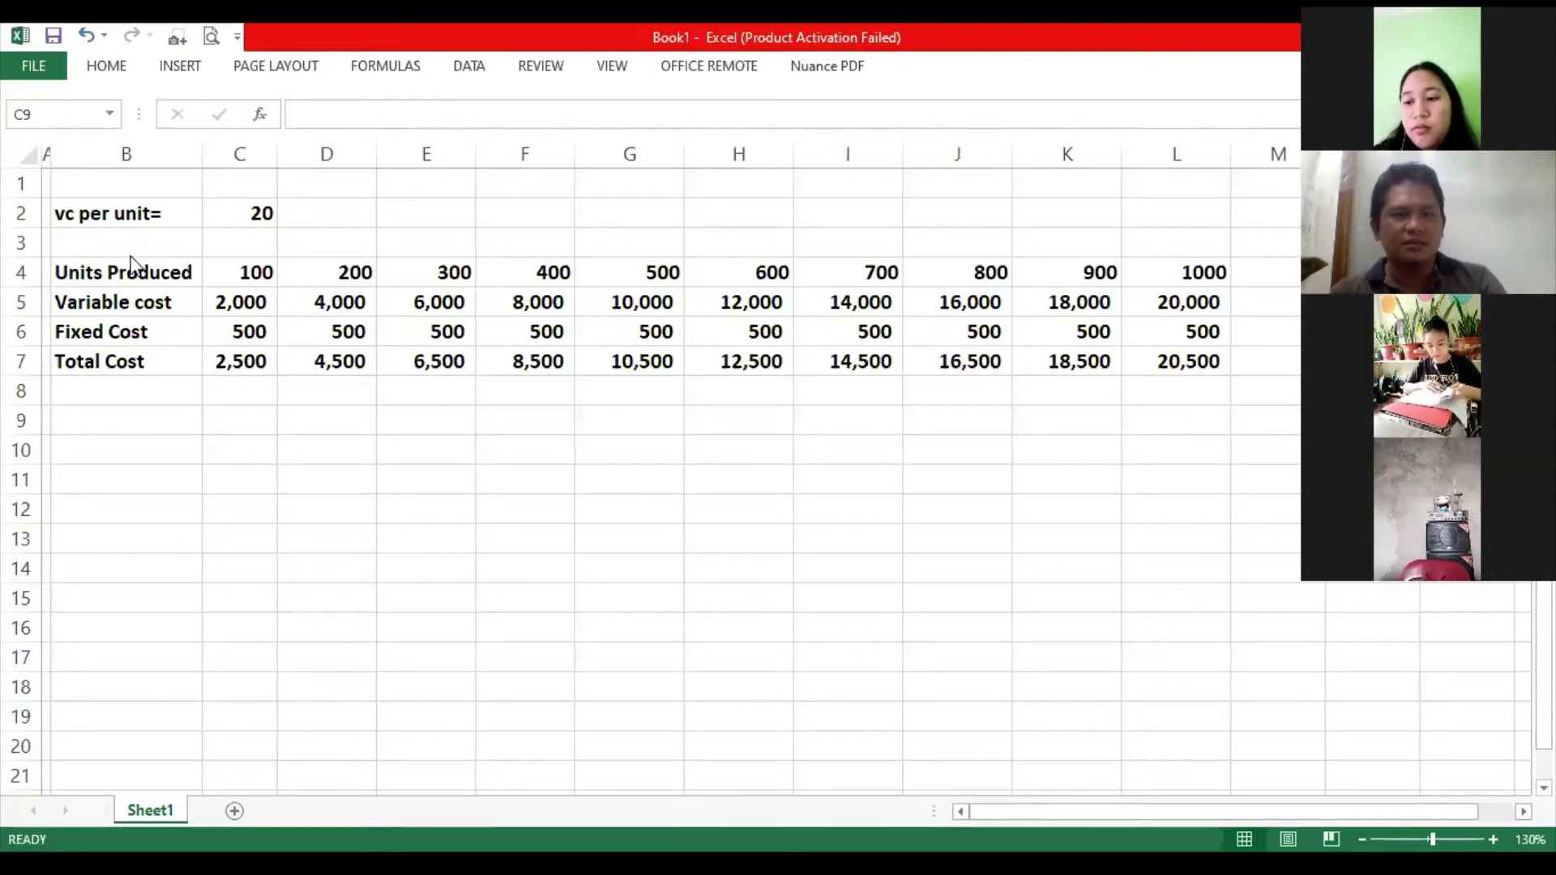
pyautogui.moveTo(123, 264); pyautogui.dragTo(1165, 362)
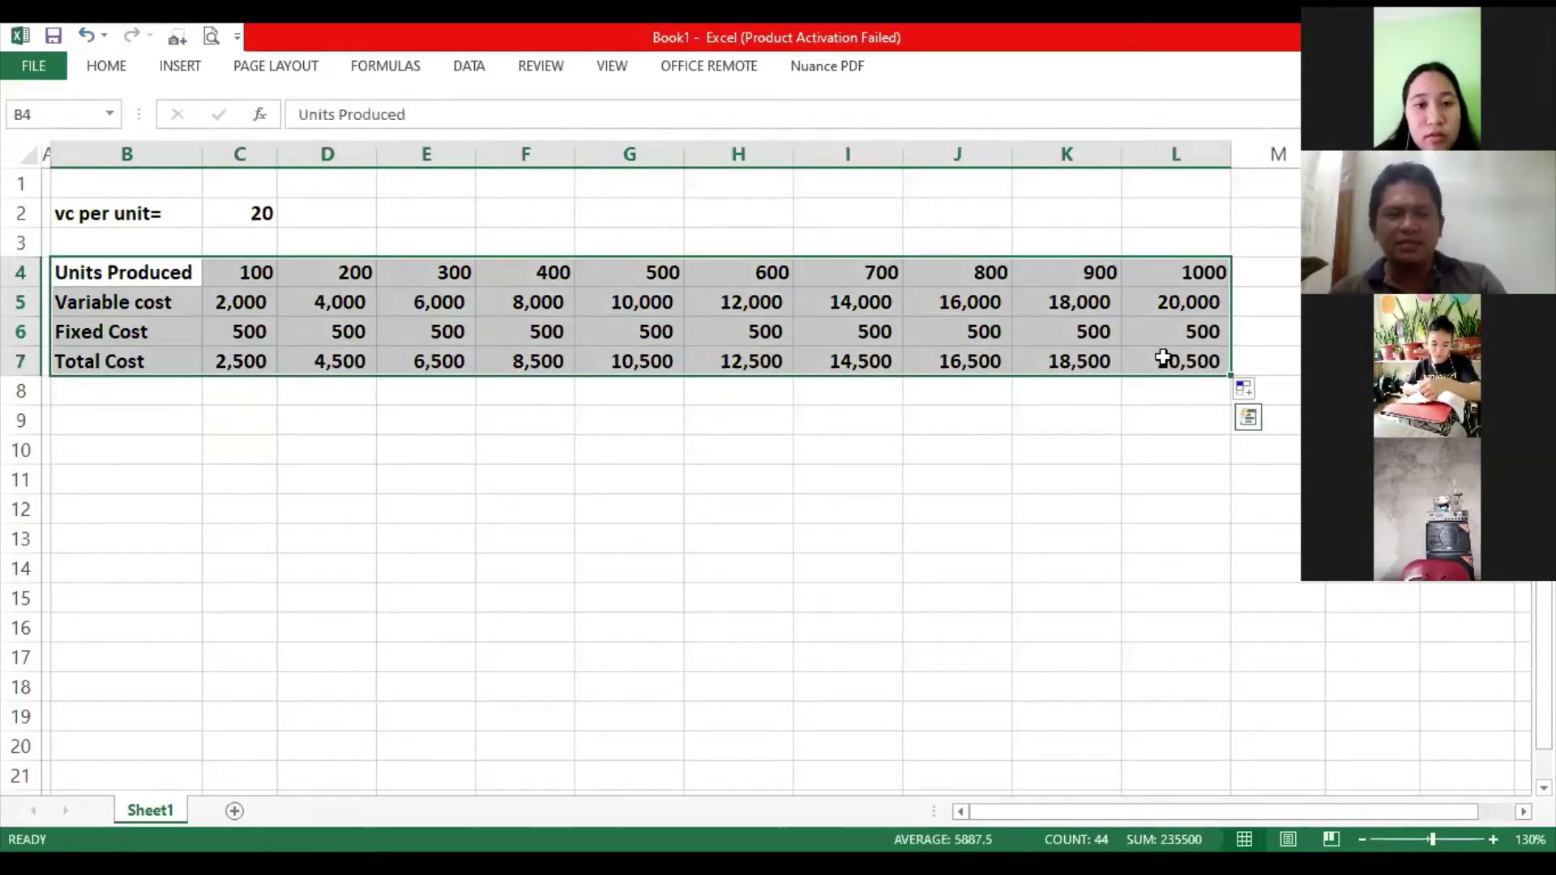
pyautogui.click(181, 68)
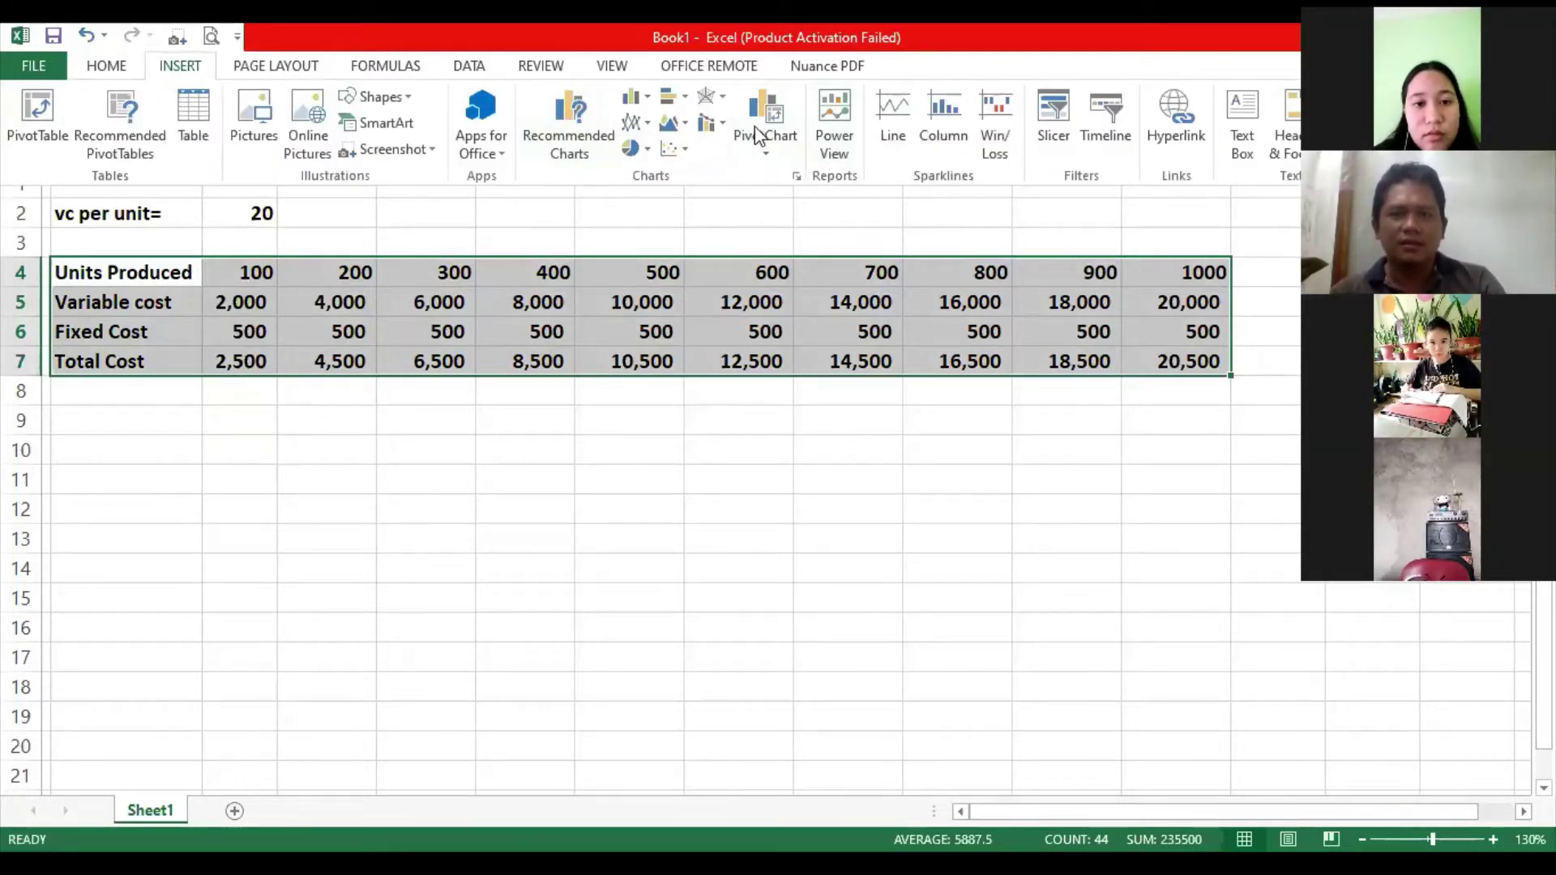
pyautogui.click(896, 122)
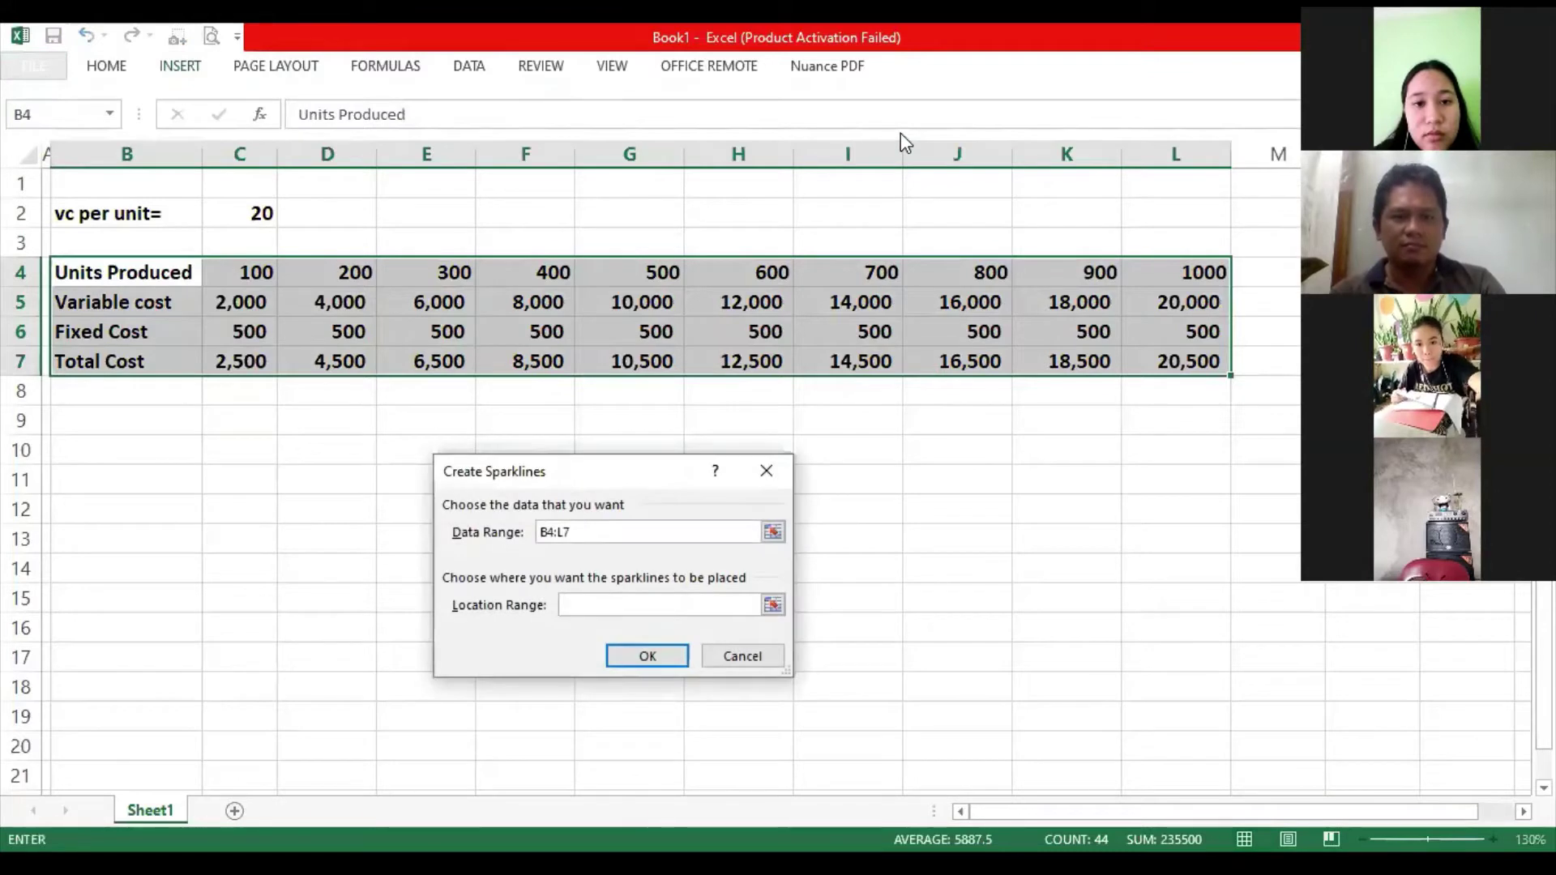
pyautogui.click(784, 478)
# Insert a basic 2-D line chart of the cost table B4:L7 and move it up over the table.
pyautogui.click(193, 68)
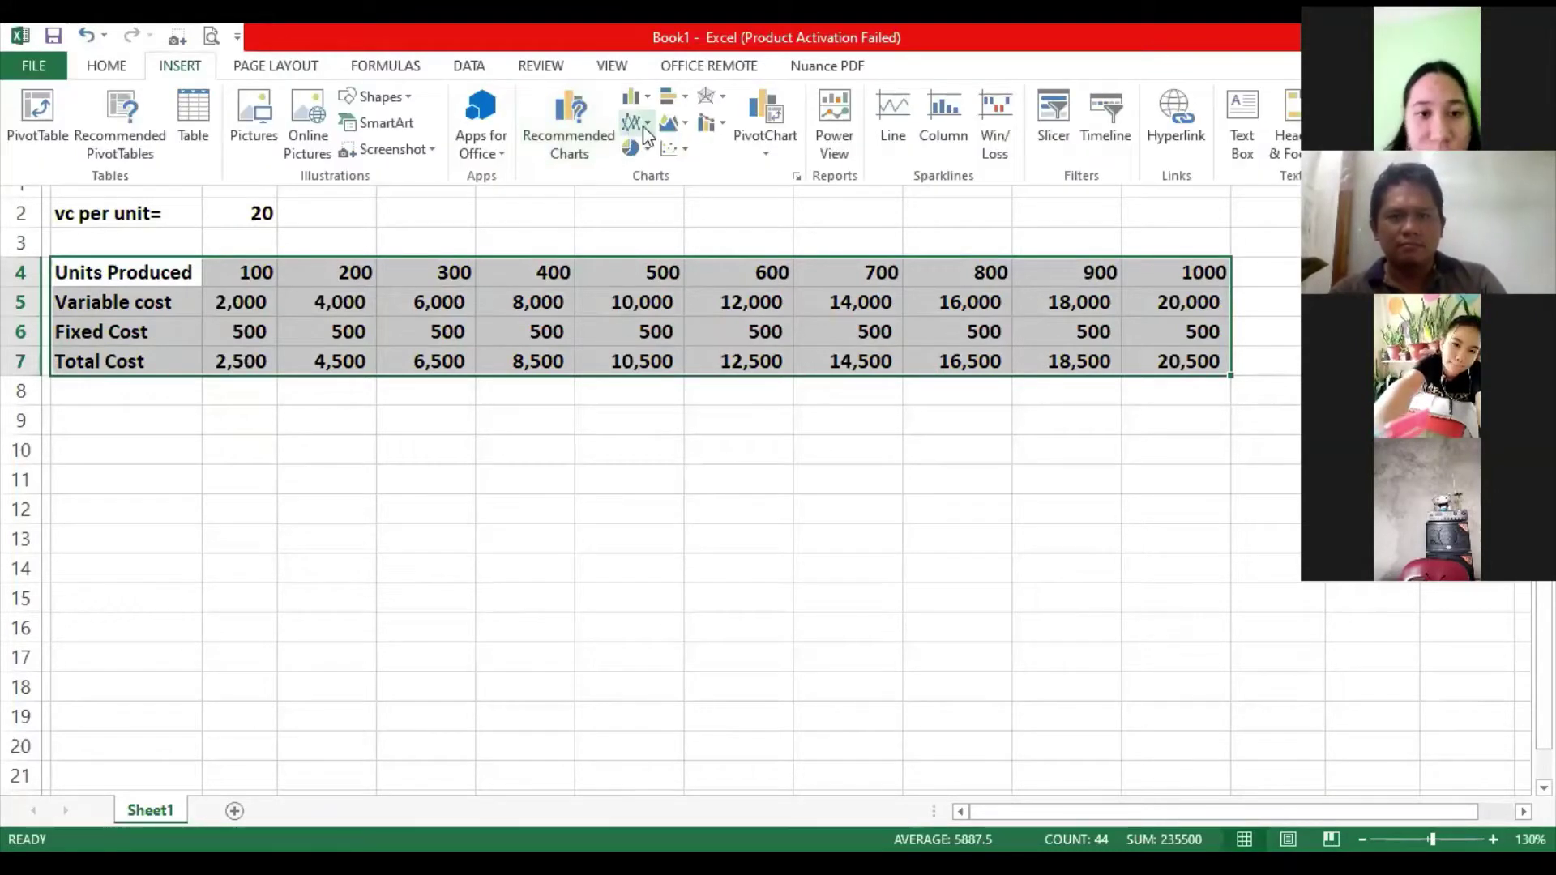
pyautogui.click(634, 122)
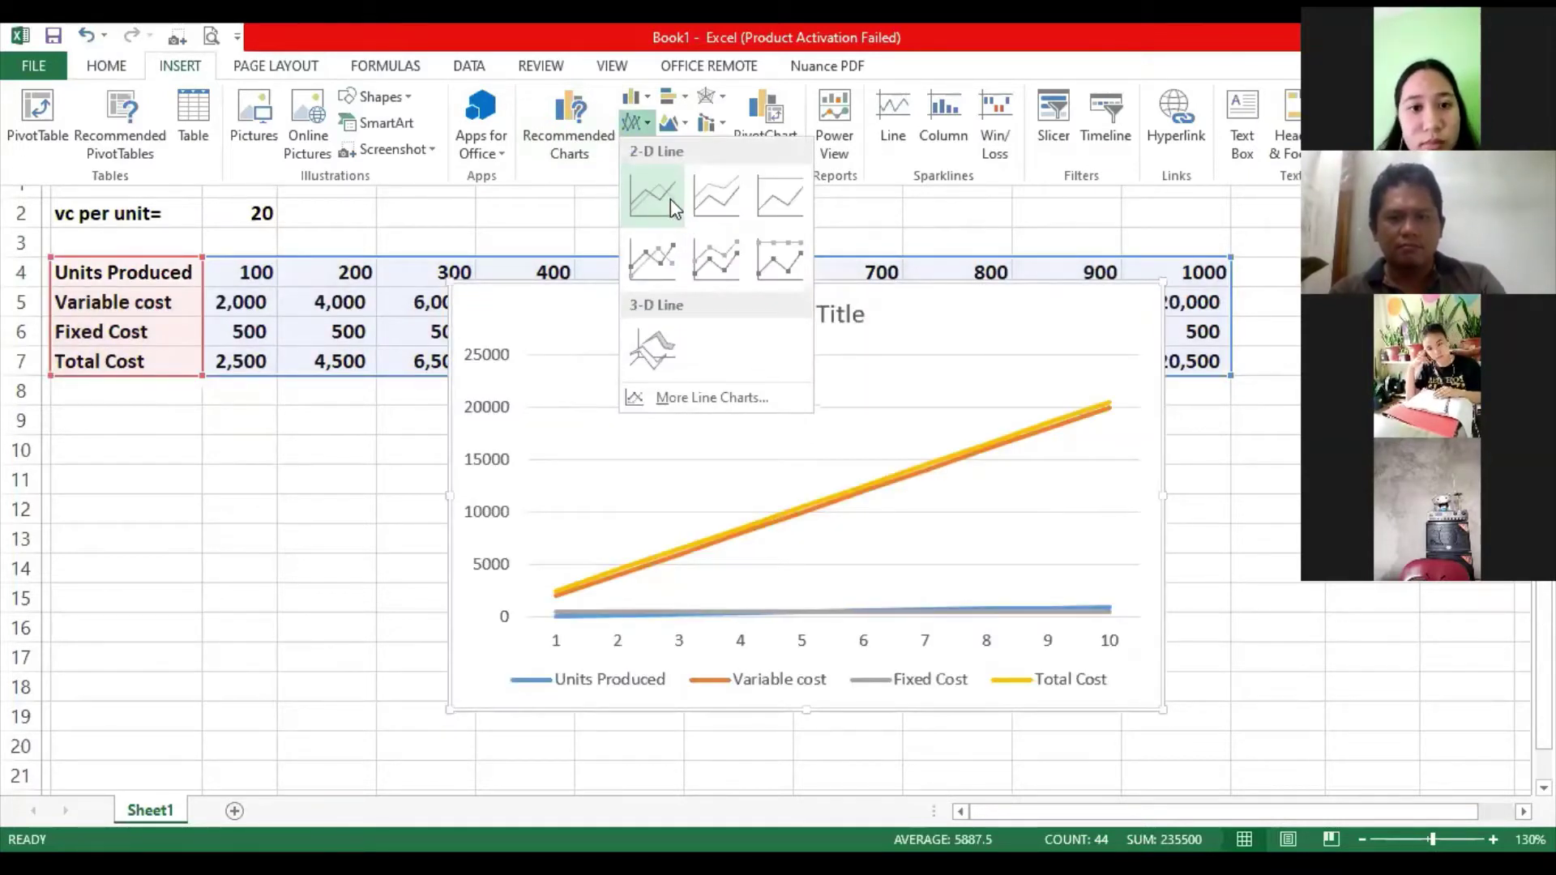
pyautogui.click(669, 200)
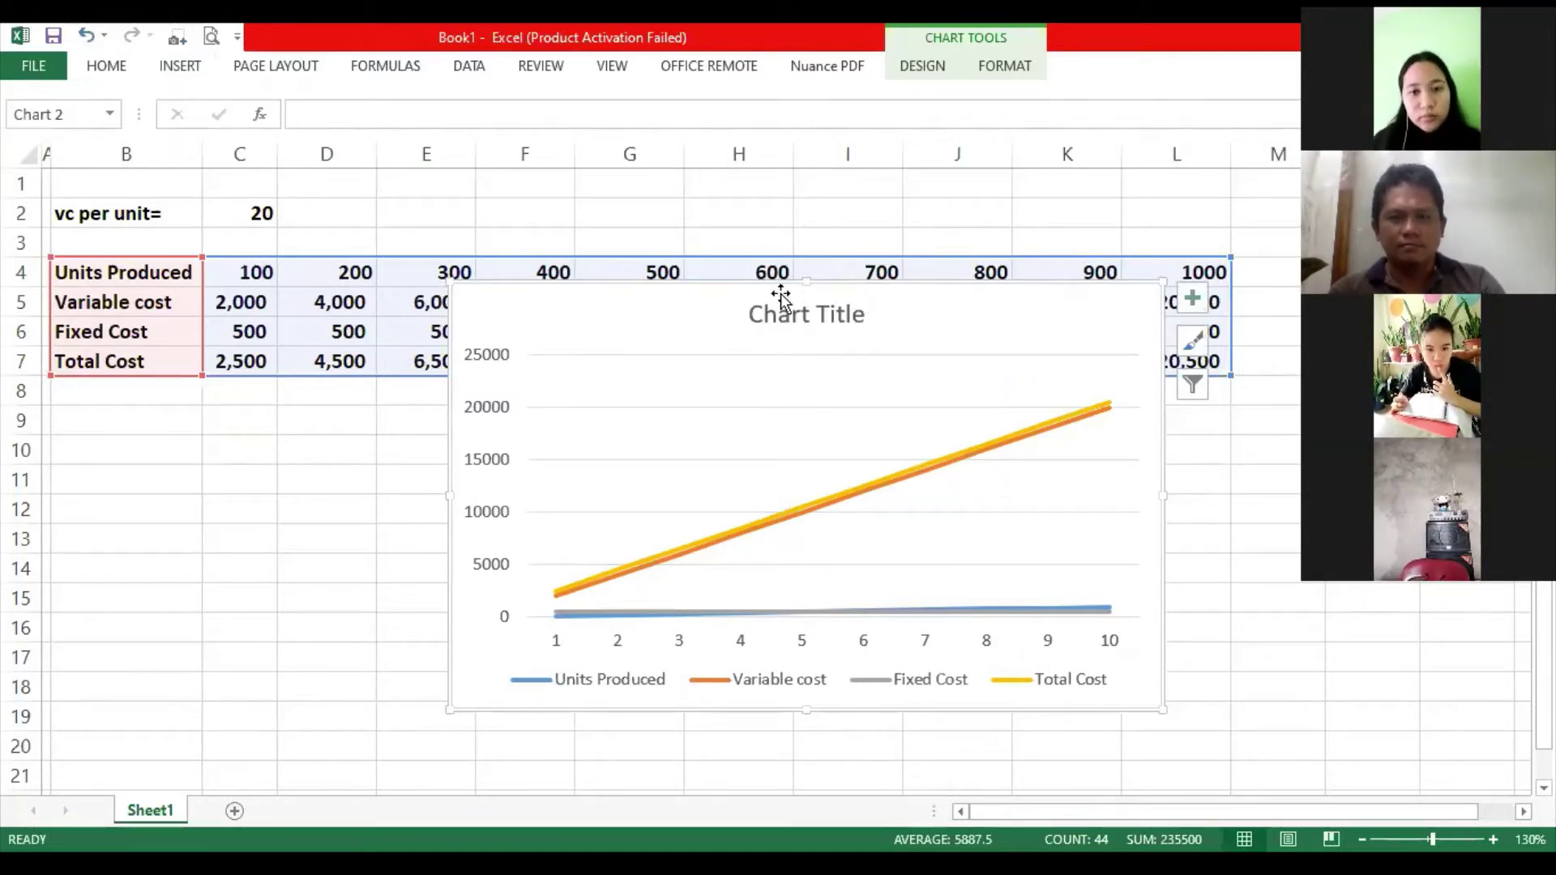
pyautogui.moveTo(758, 286)
pyautogui.mouseDown()
pyautogui.moveTo(607, 295)
pyautogui.moveTo(577, 220)
pyautogui.mouseUp()
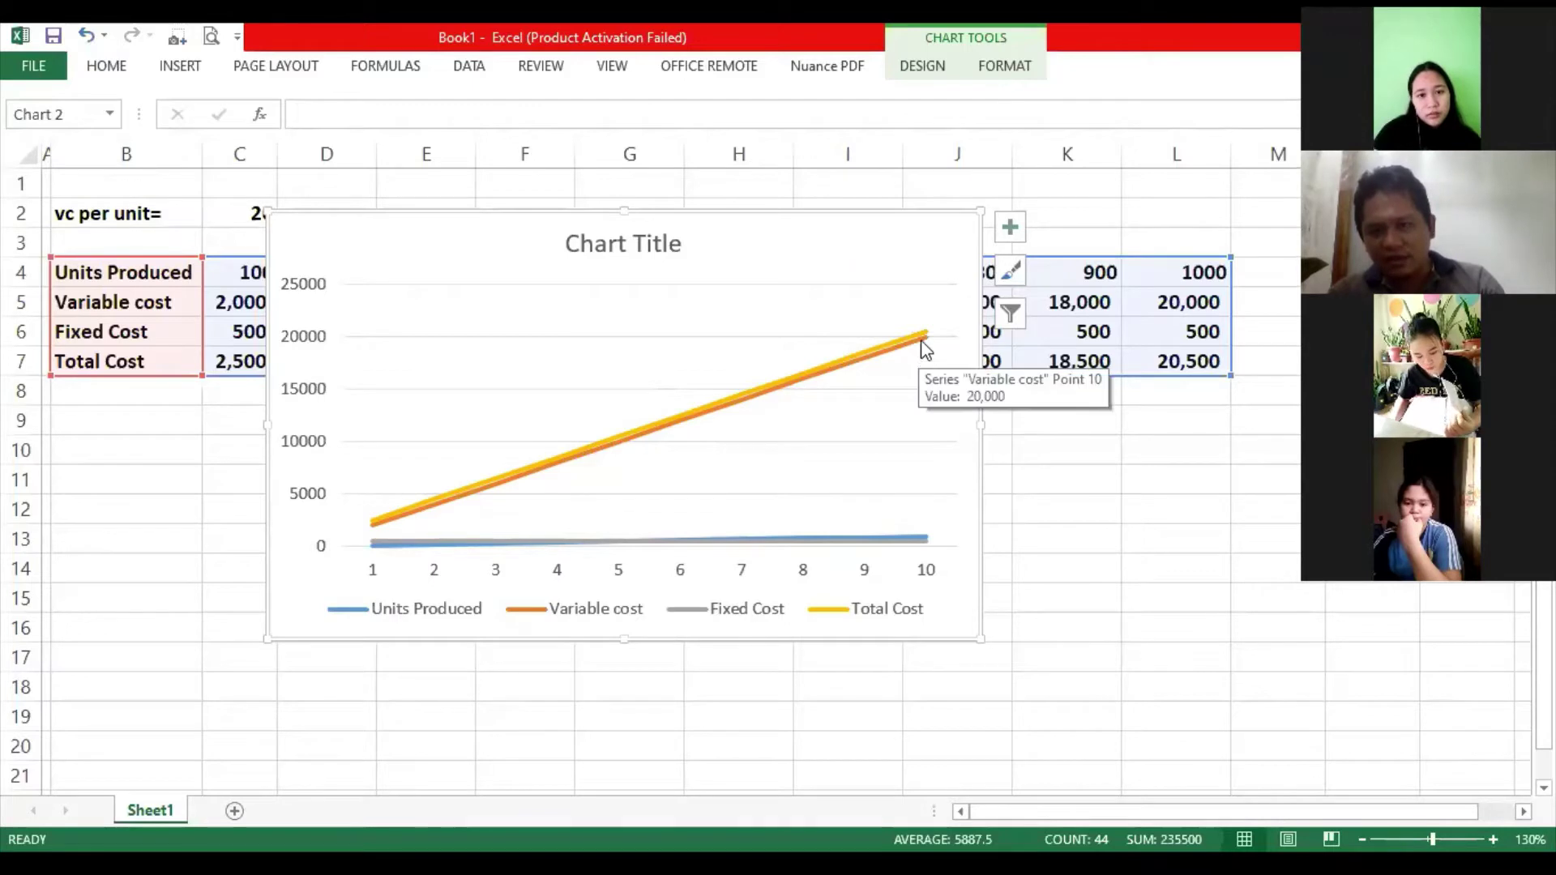
# Shift the line chart slightly and delete it from the worksheet.
pyautogui.moveTo(926, 349)
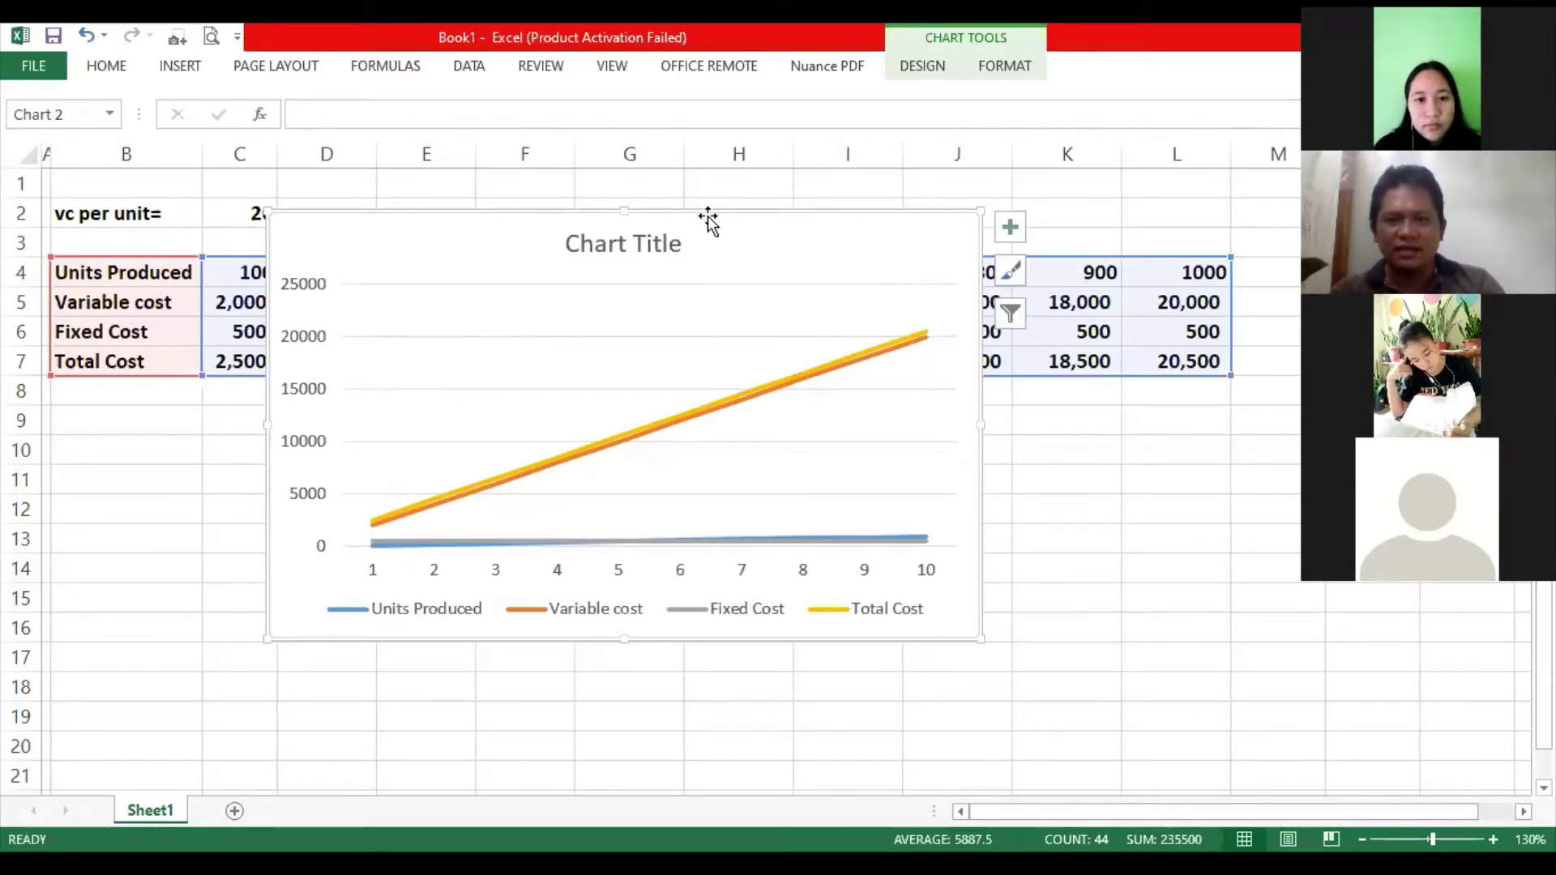
pyautogui.moveTo(708, 218); pyautogui.dragTo(736, 235)
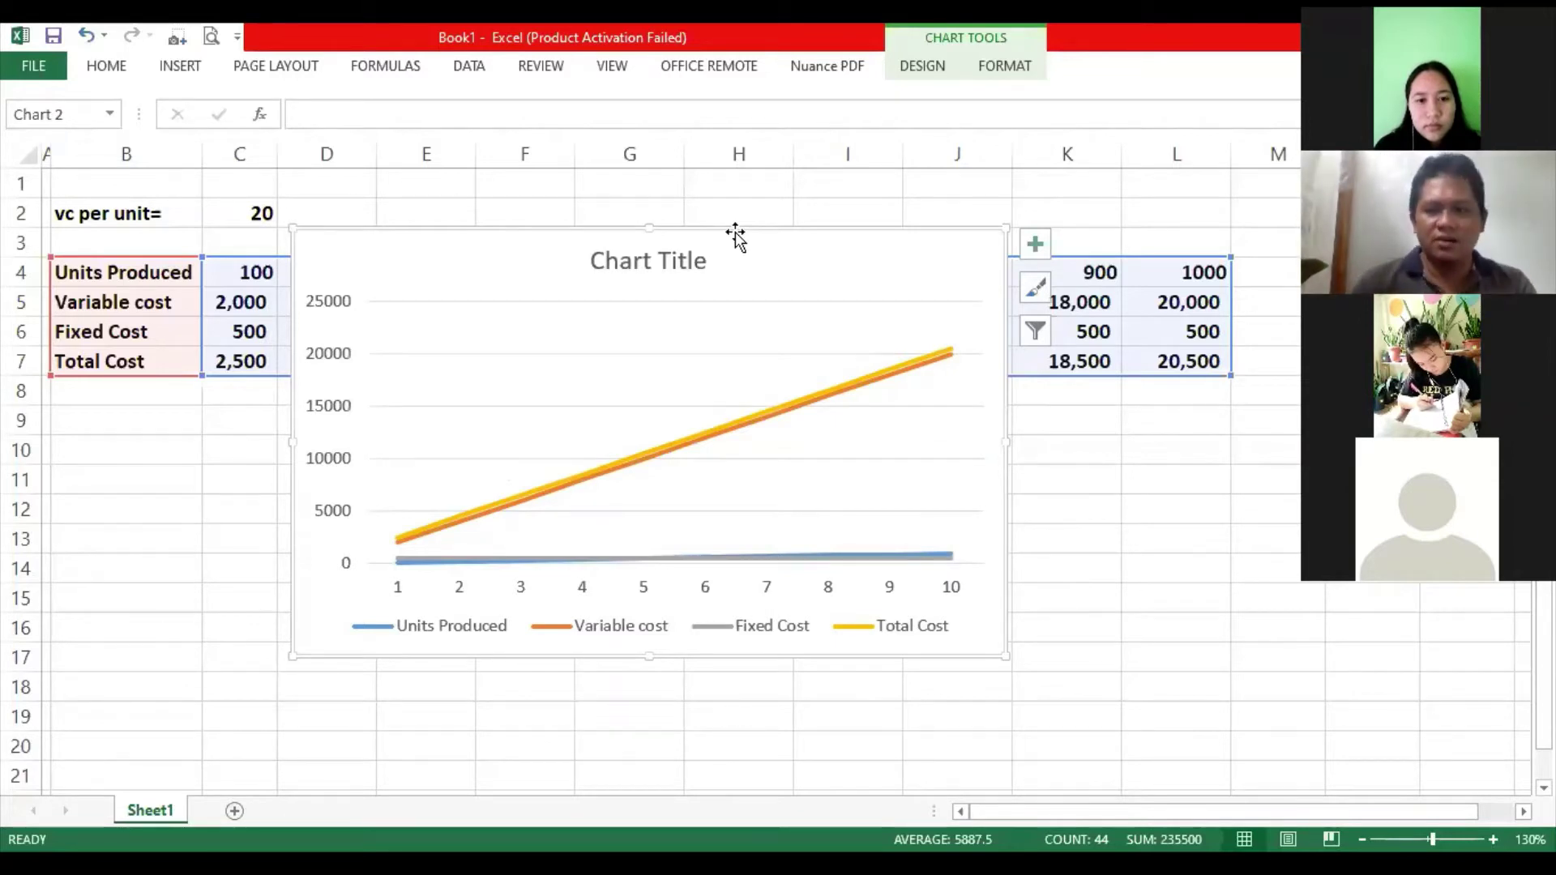
pyautogui.press('Delete')
pyautogui.click(366, 510)
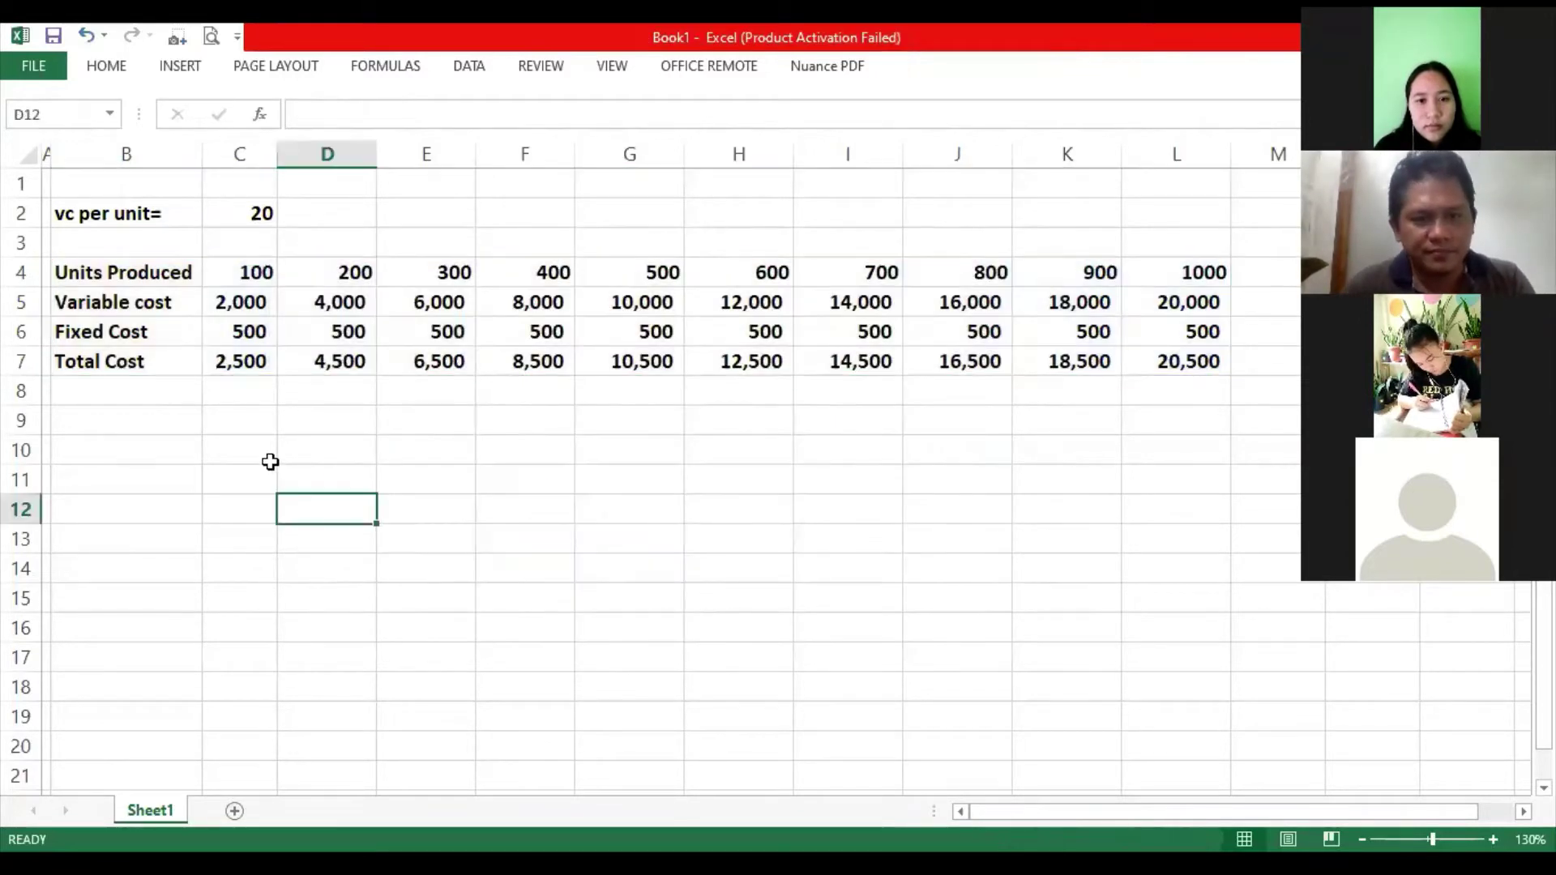
# Enter the label x in B9 below the cost table.
pyautogui.click(232, 423)
pyautogui.click(160, 420)
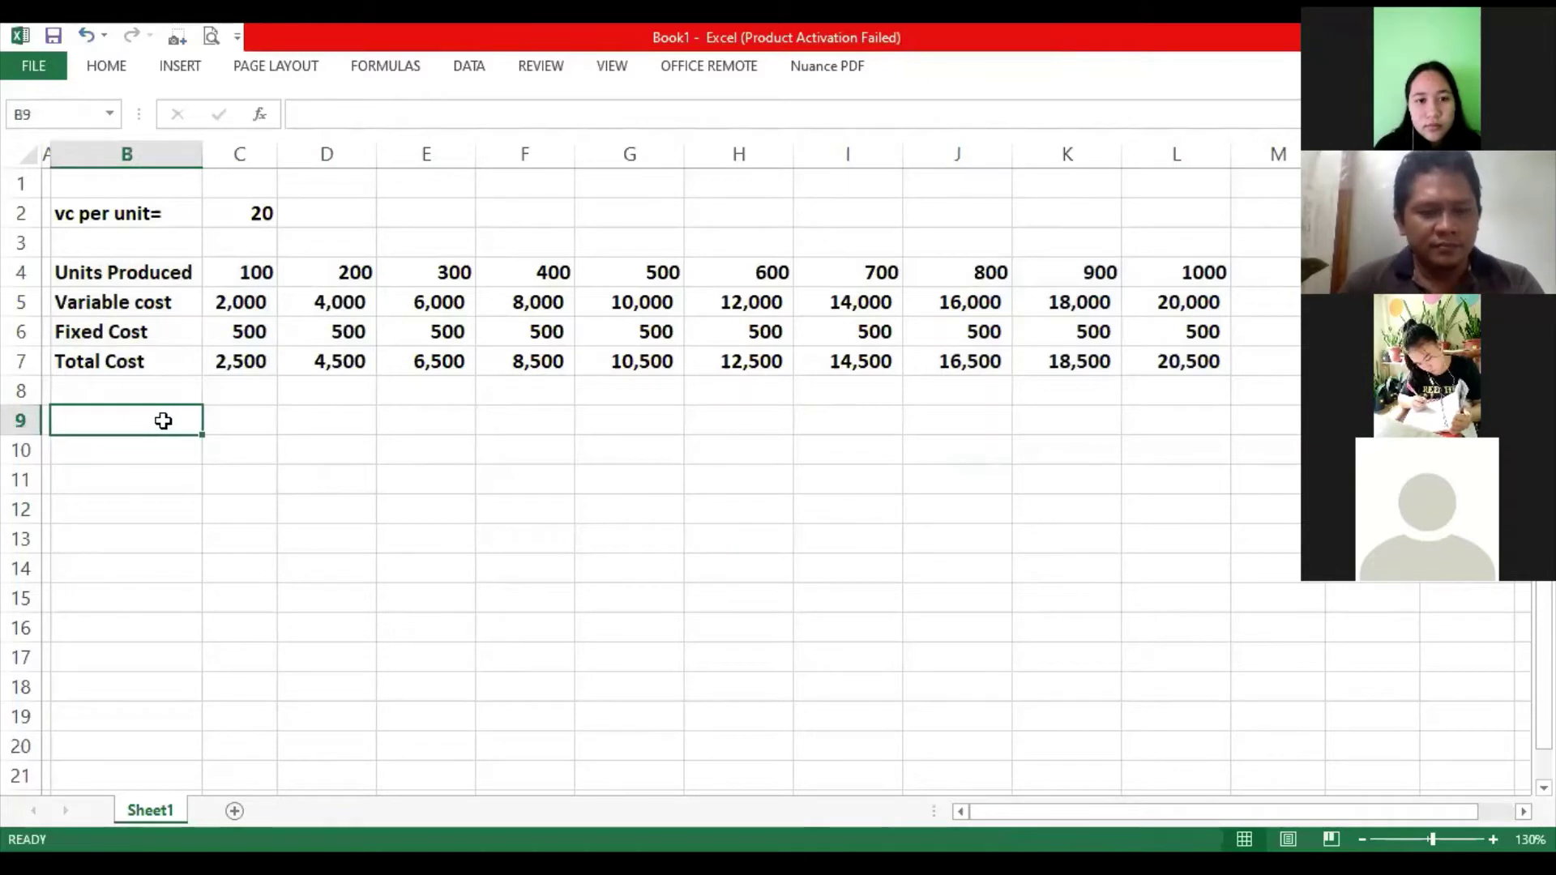
pyautogui.write('x')
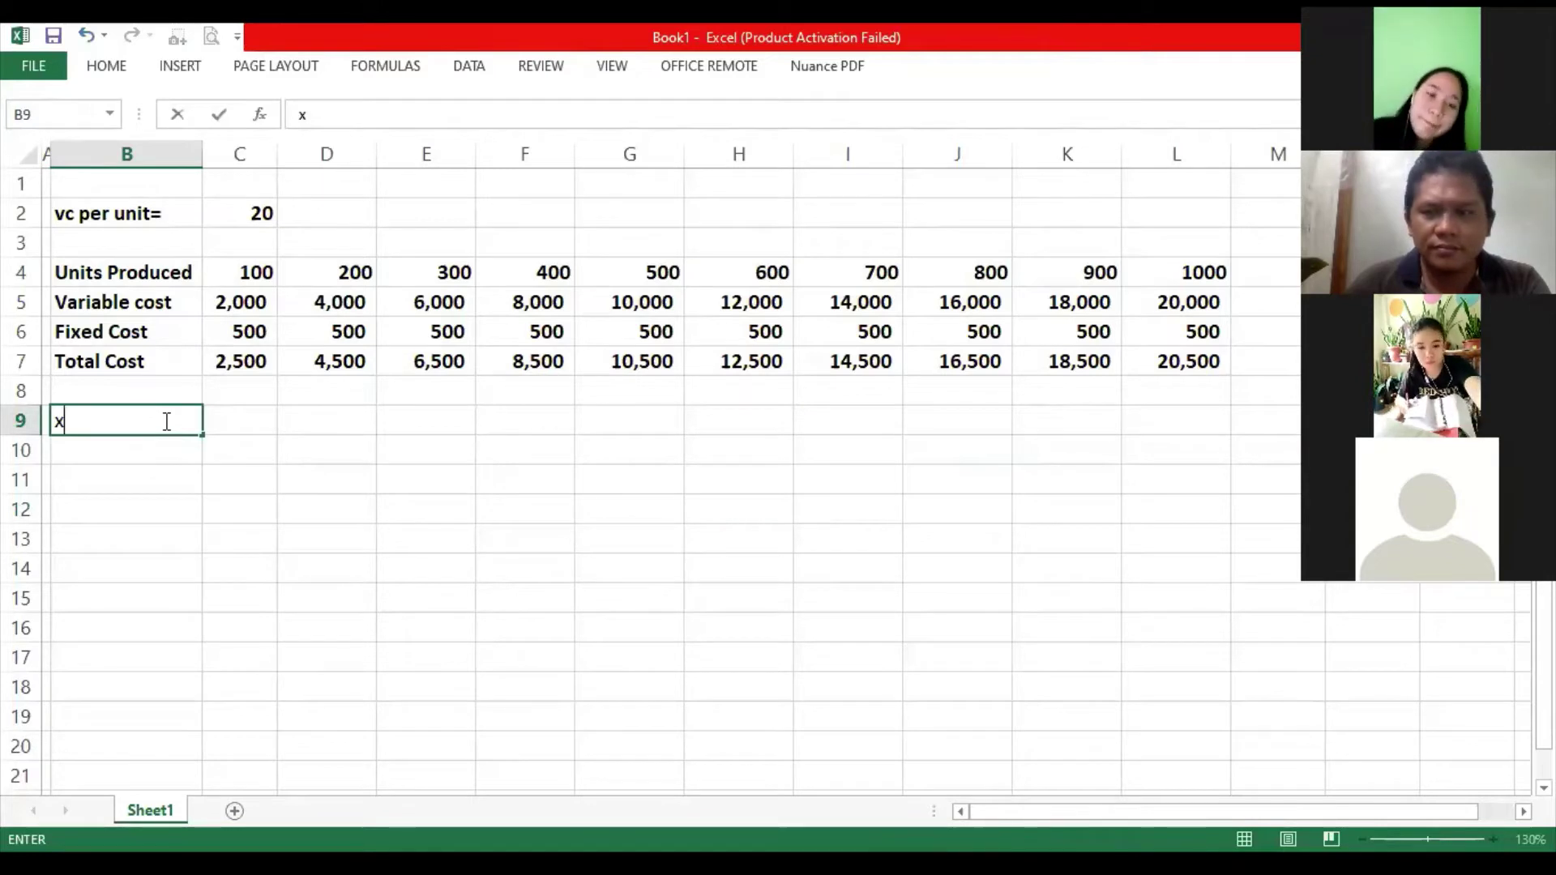
pyautogui.press('Tab')
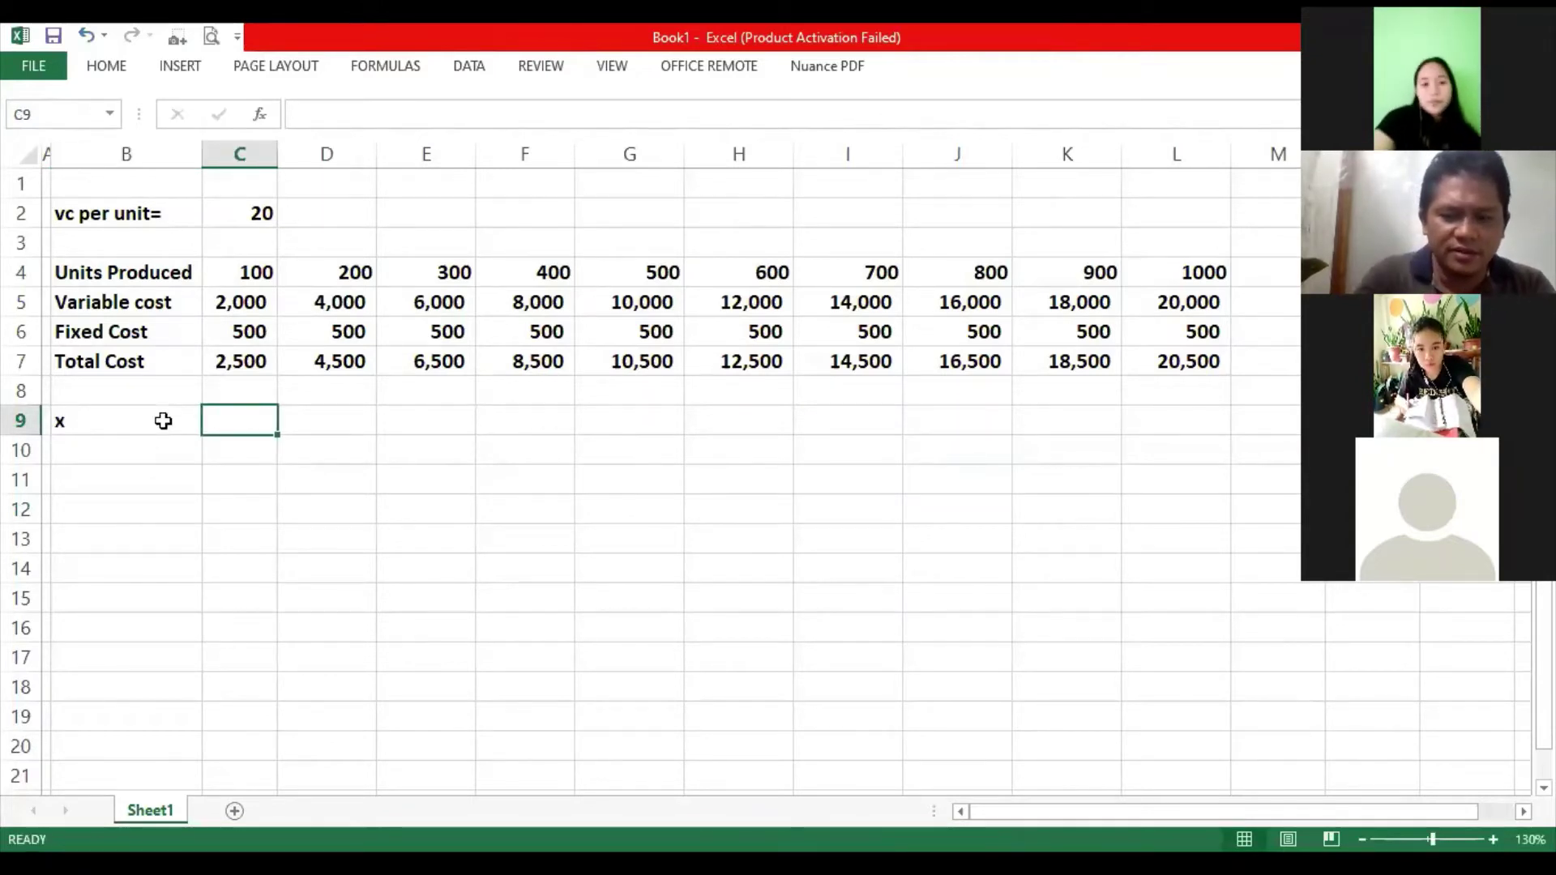
# Enter =volume (units of production) in C9 as the description of x.
pyautogui.write('=v')
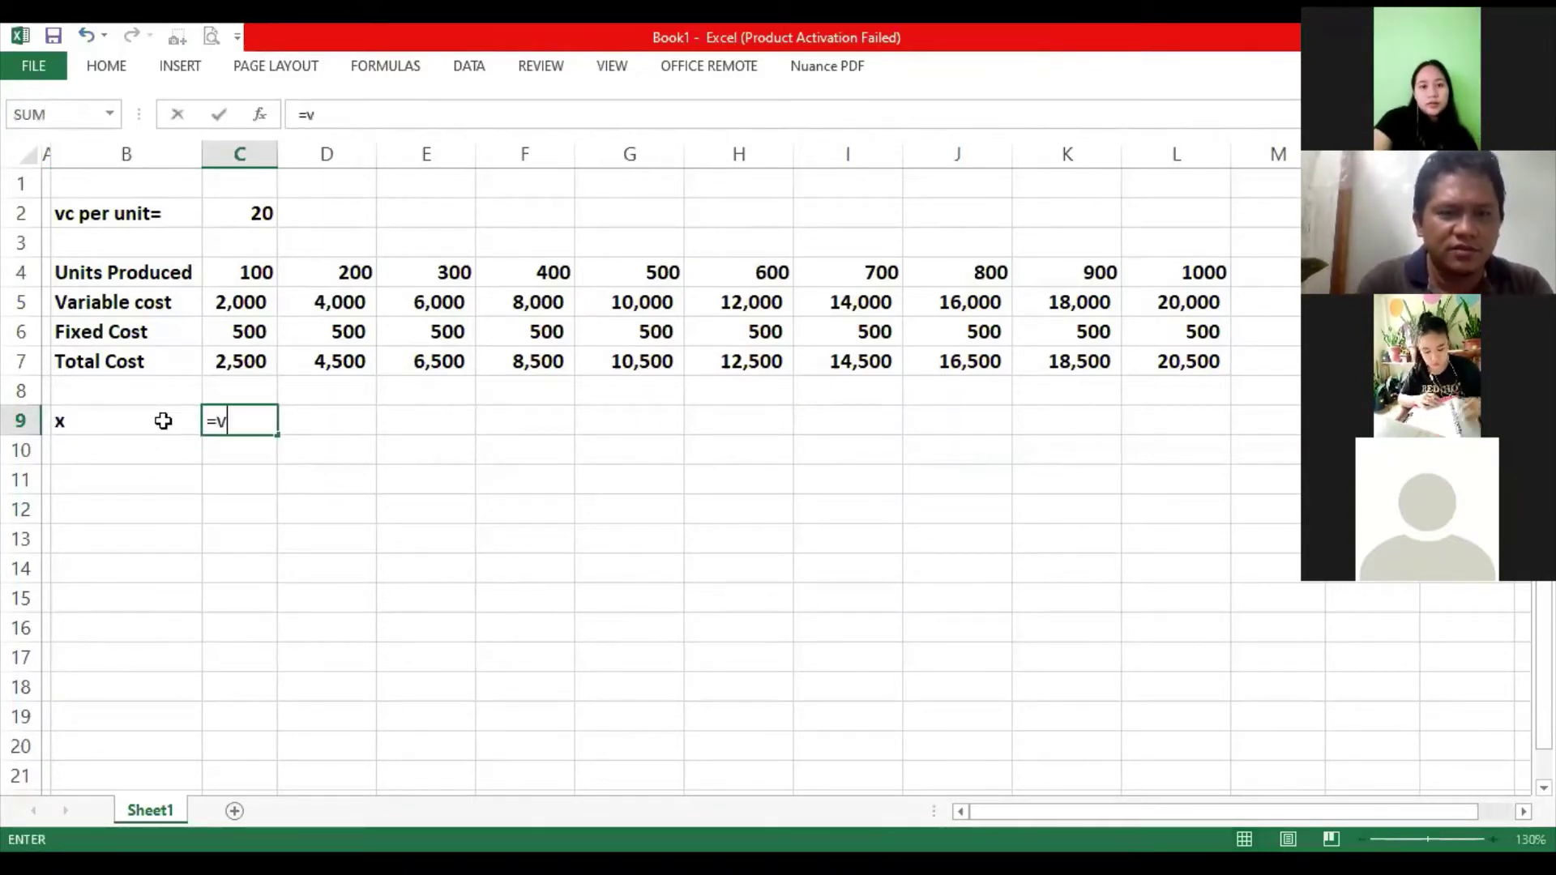
pyautogui.write('olume (')
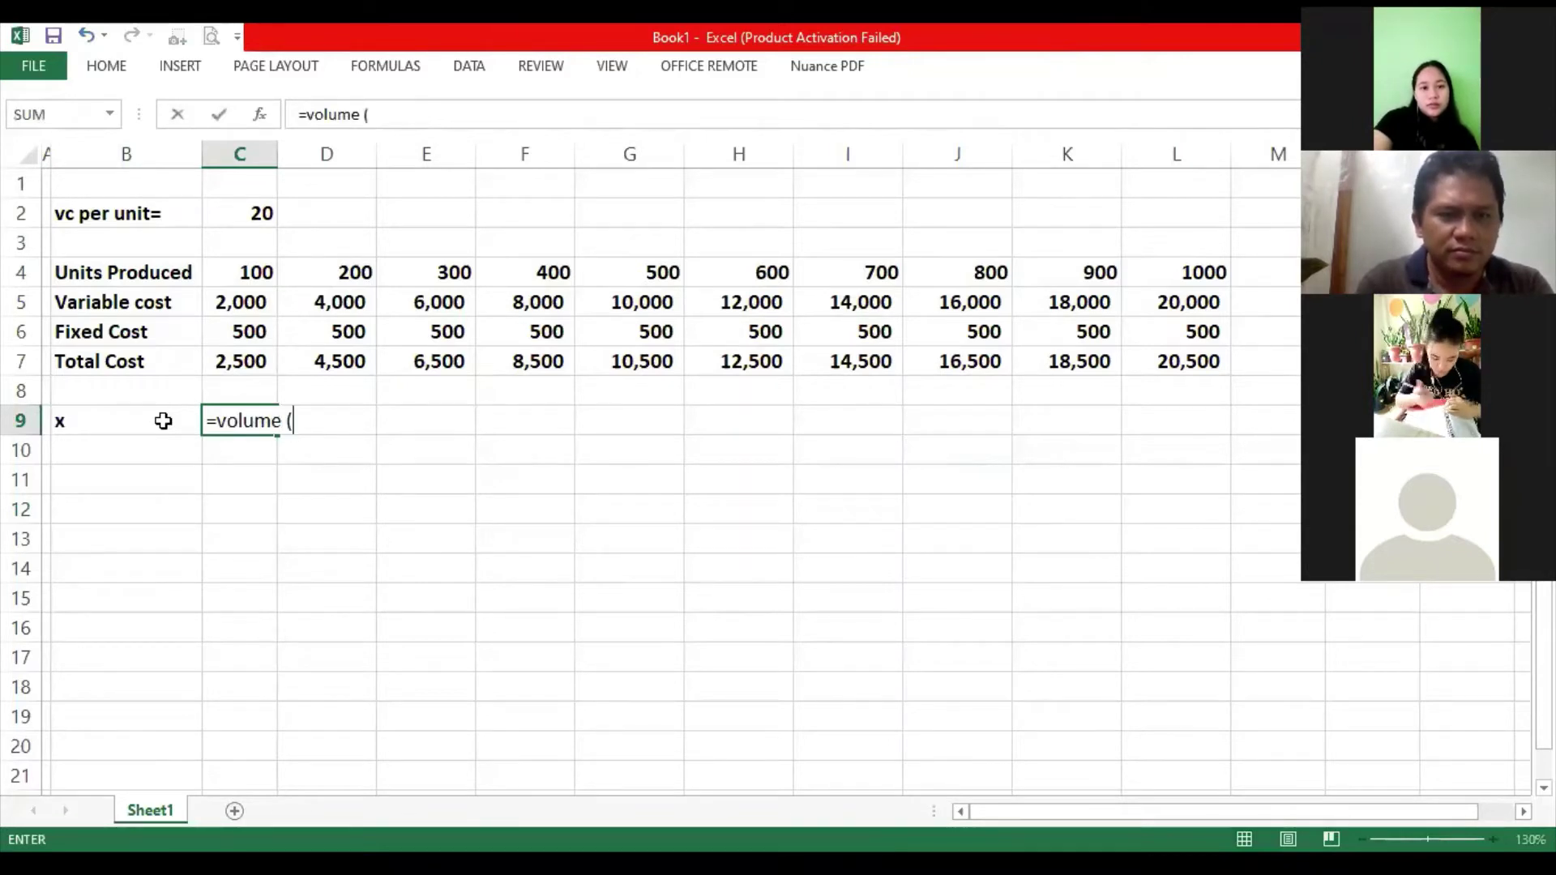
pyautogui.write('units')
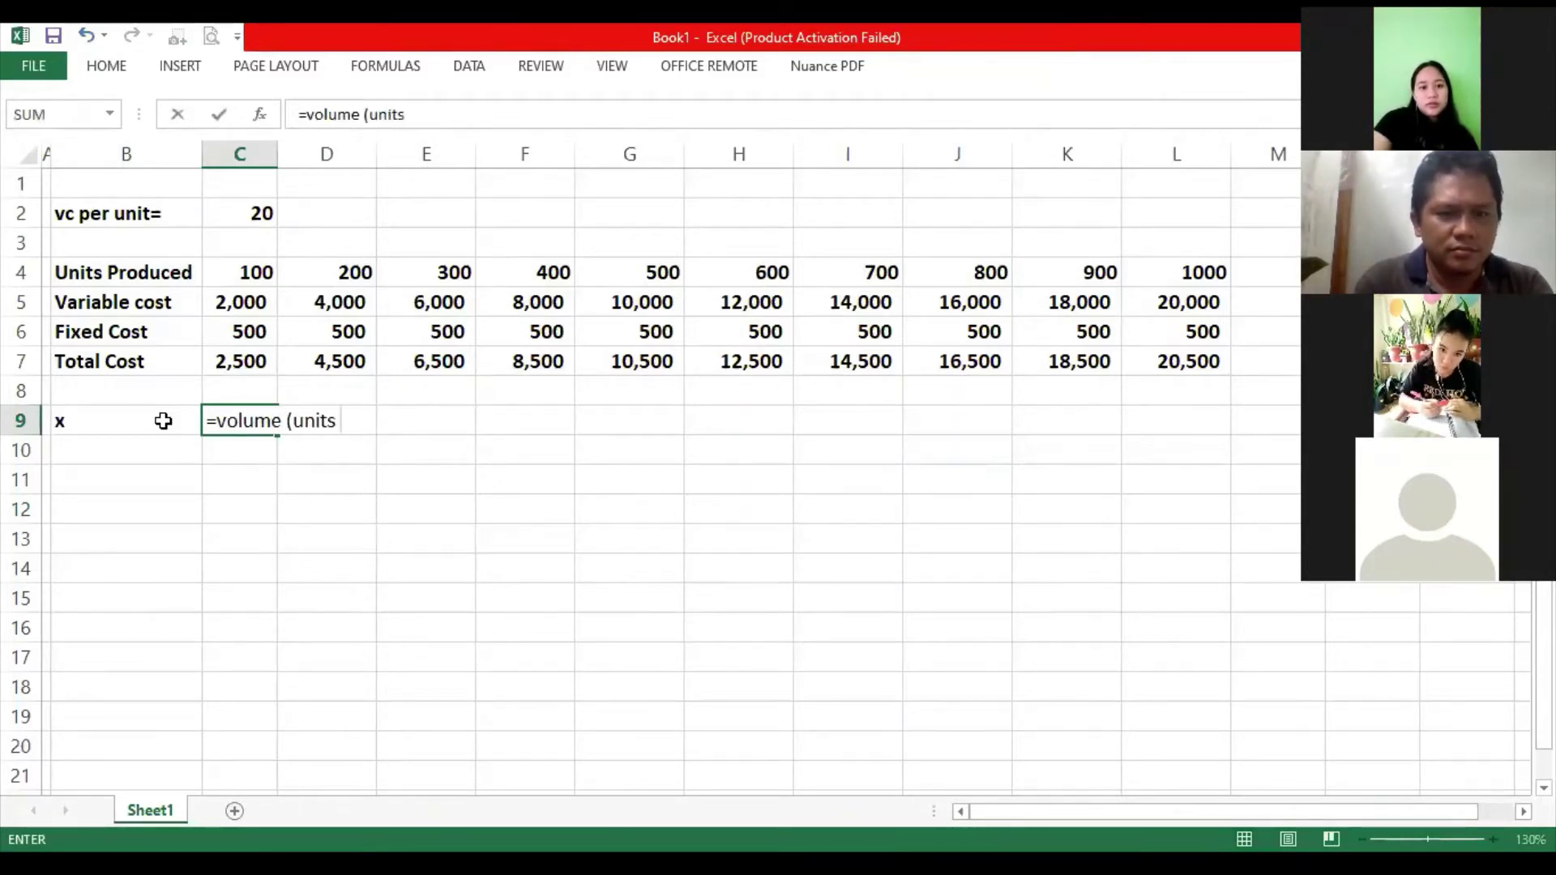
pyautogui.write(' Produce')
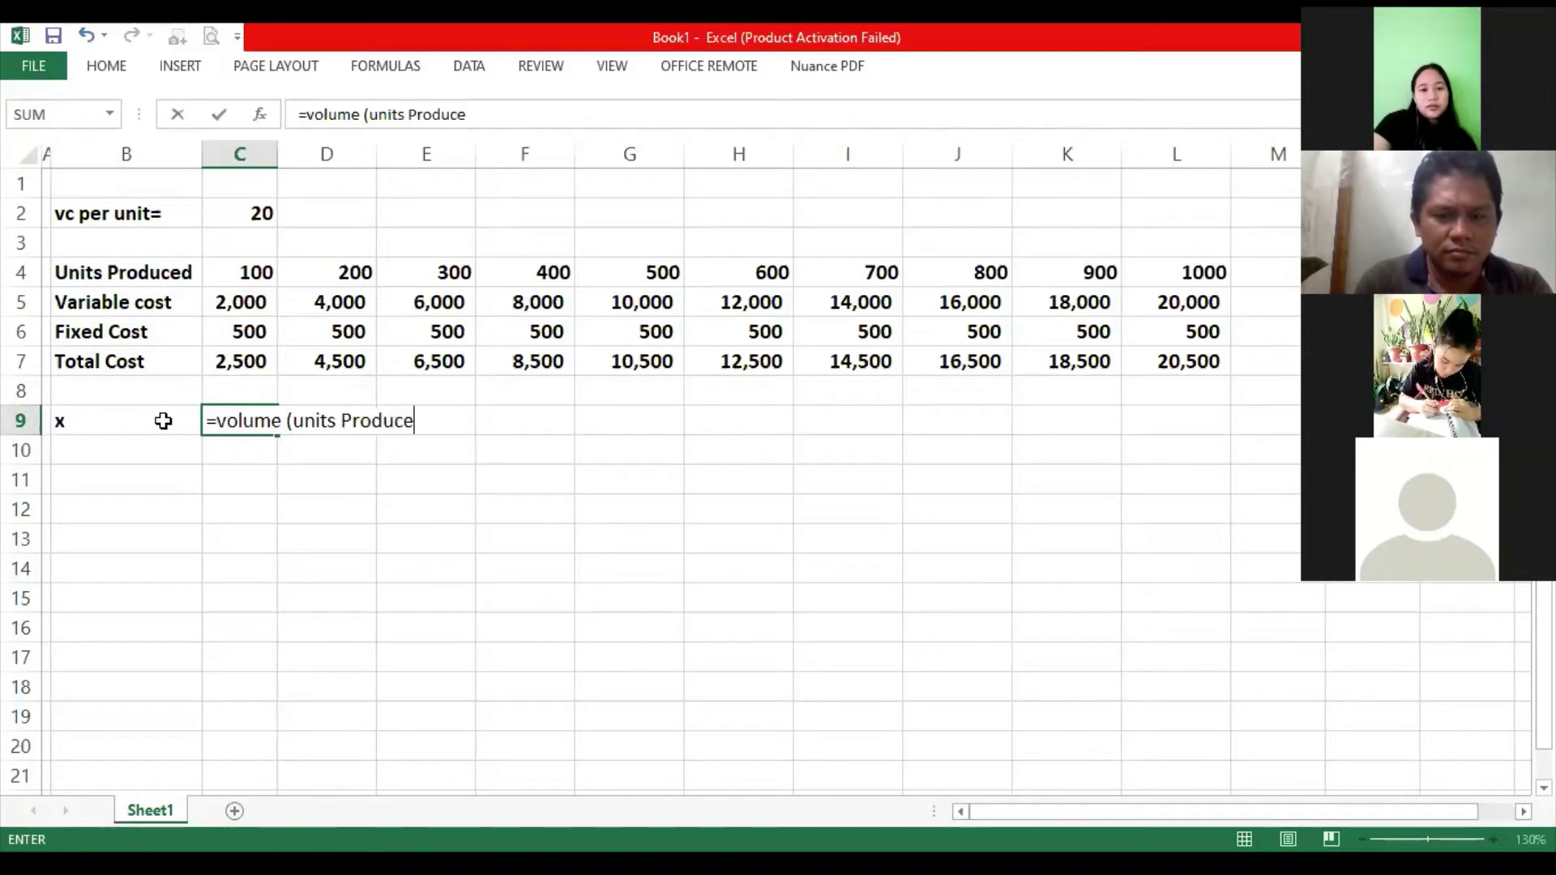
pyautogui.write('d')
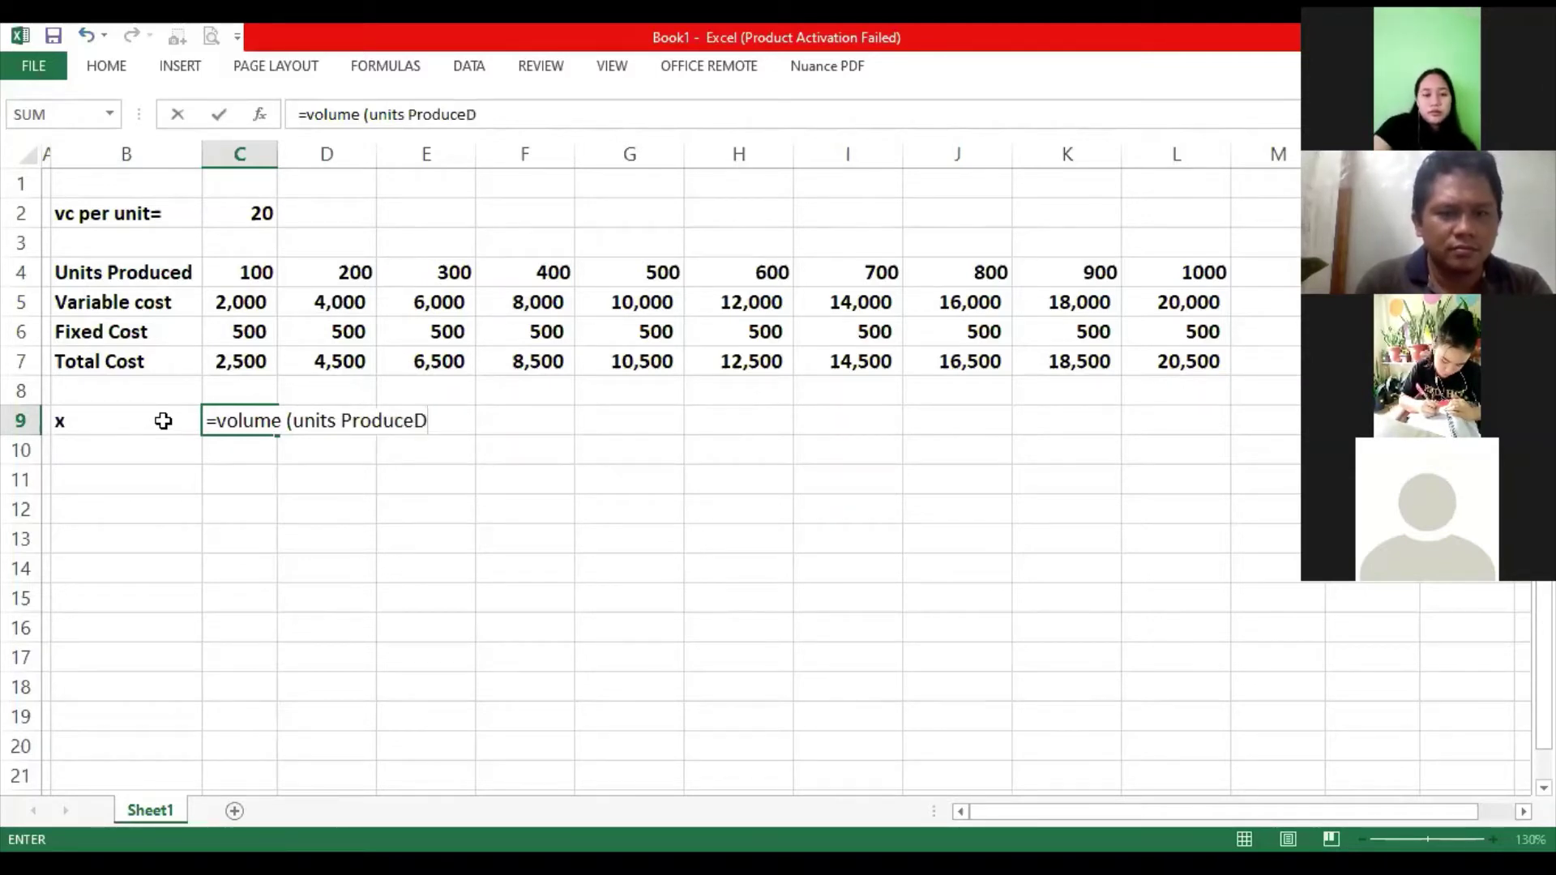
pyautogui.press('BackSpace')
pyautogui.press('BackSpace')
pyautogui.press('BackSpace')
pyautogui.press('BackSpace')
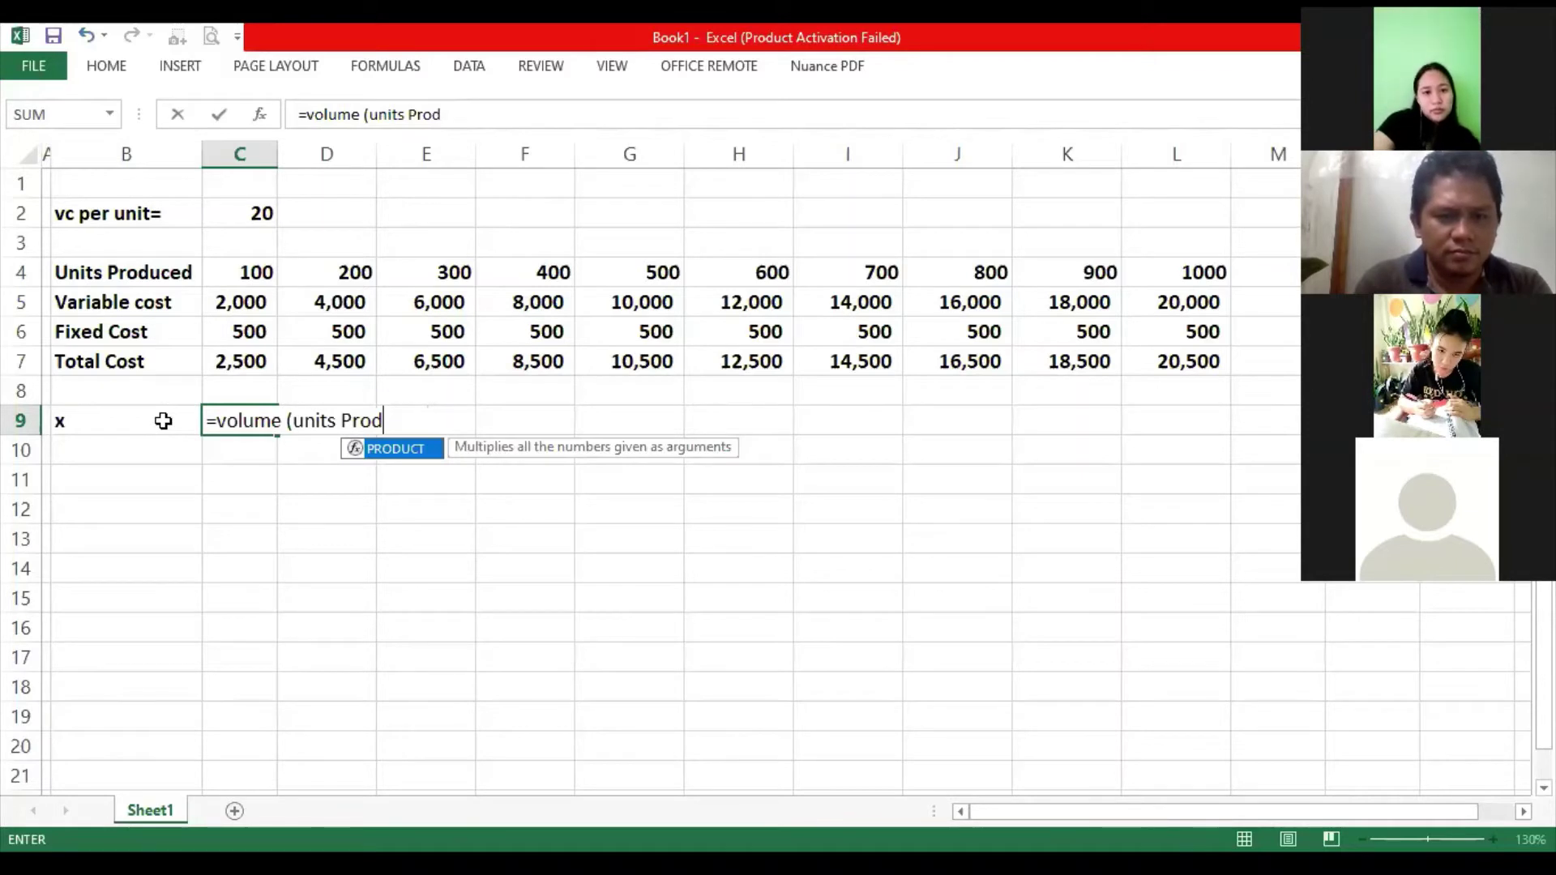
pyautogui.press('BackSpace')
pyautogui.press('BackSpace')
pyautogui.press('BackSpace')
pyautogui.press('BackSpace')
pyautogui.press('BackSpace')
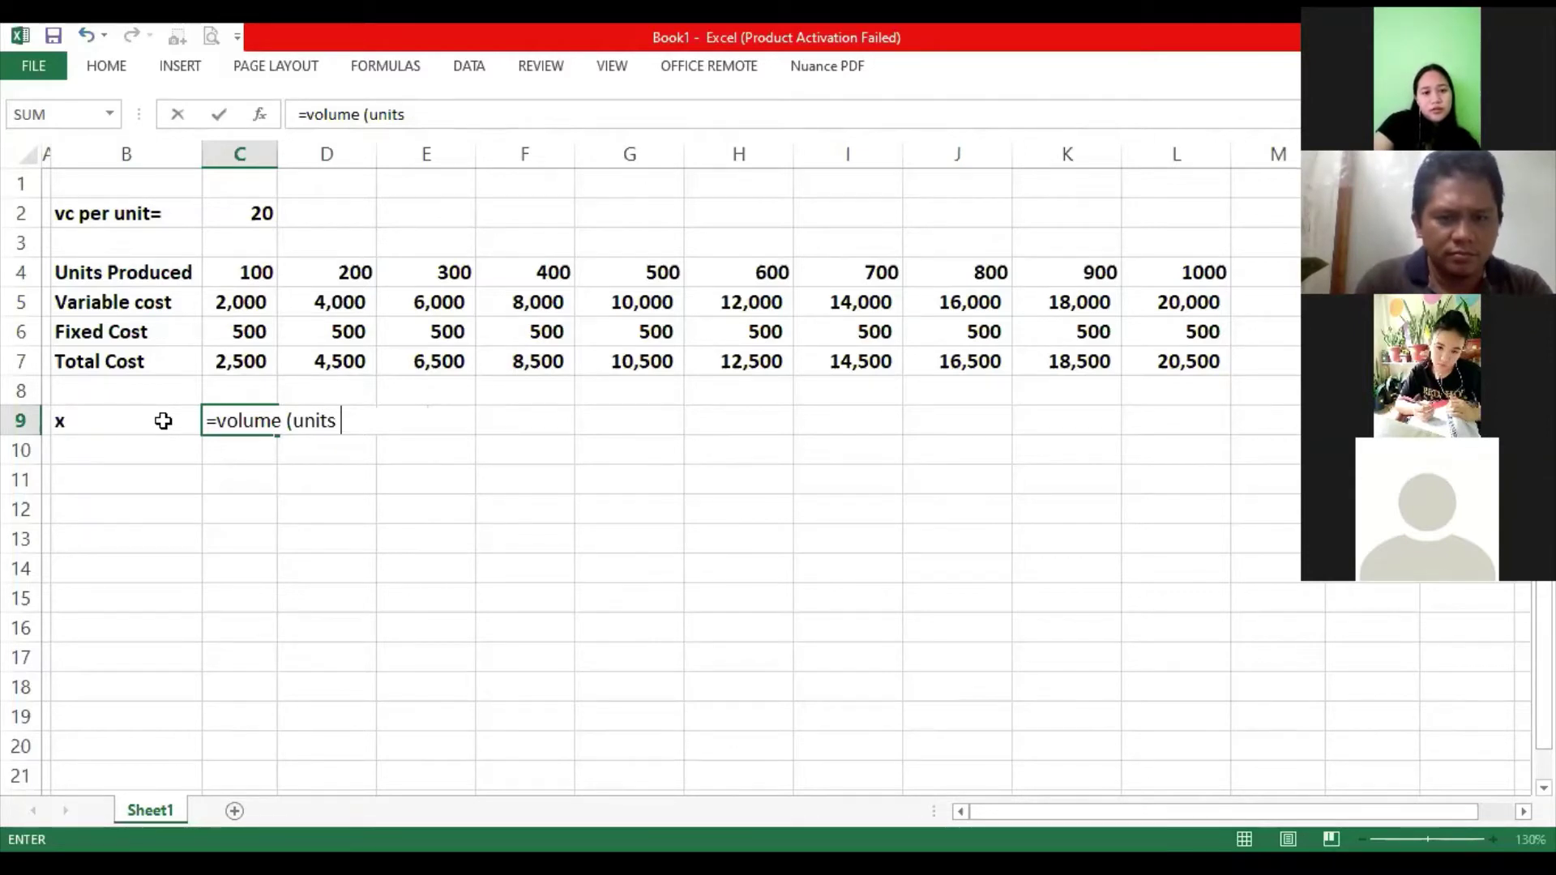
pyautogui.write('of production)')
pyautogui.press('Return')
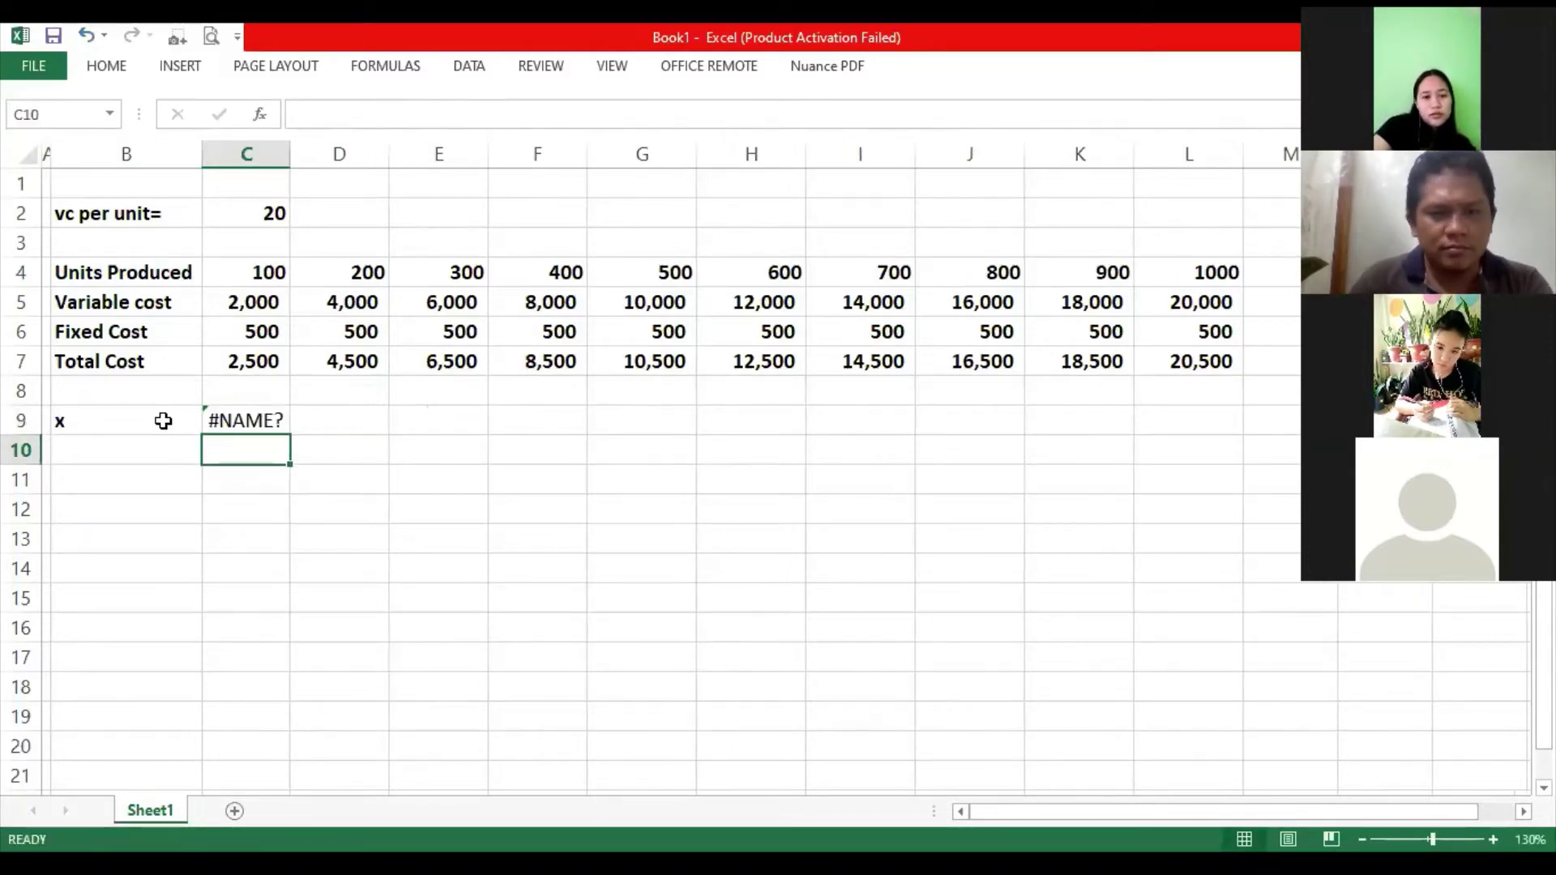
# Store the C9 entry as plain text by putting an apostrophe before its equals sign.
pyautogui.press('Up')
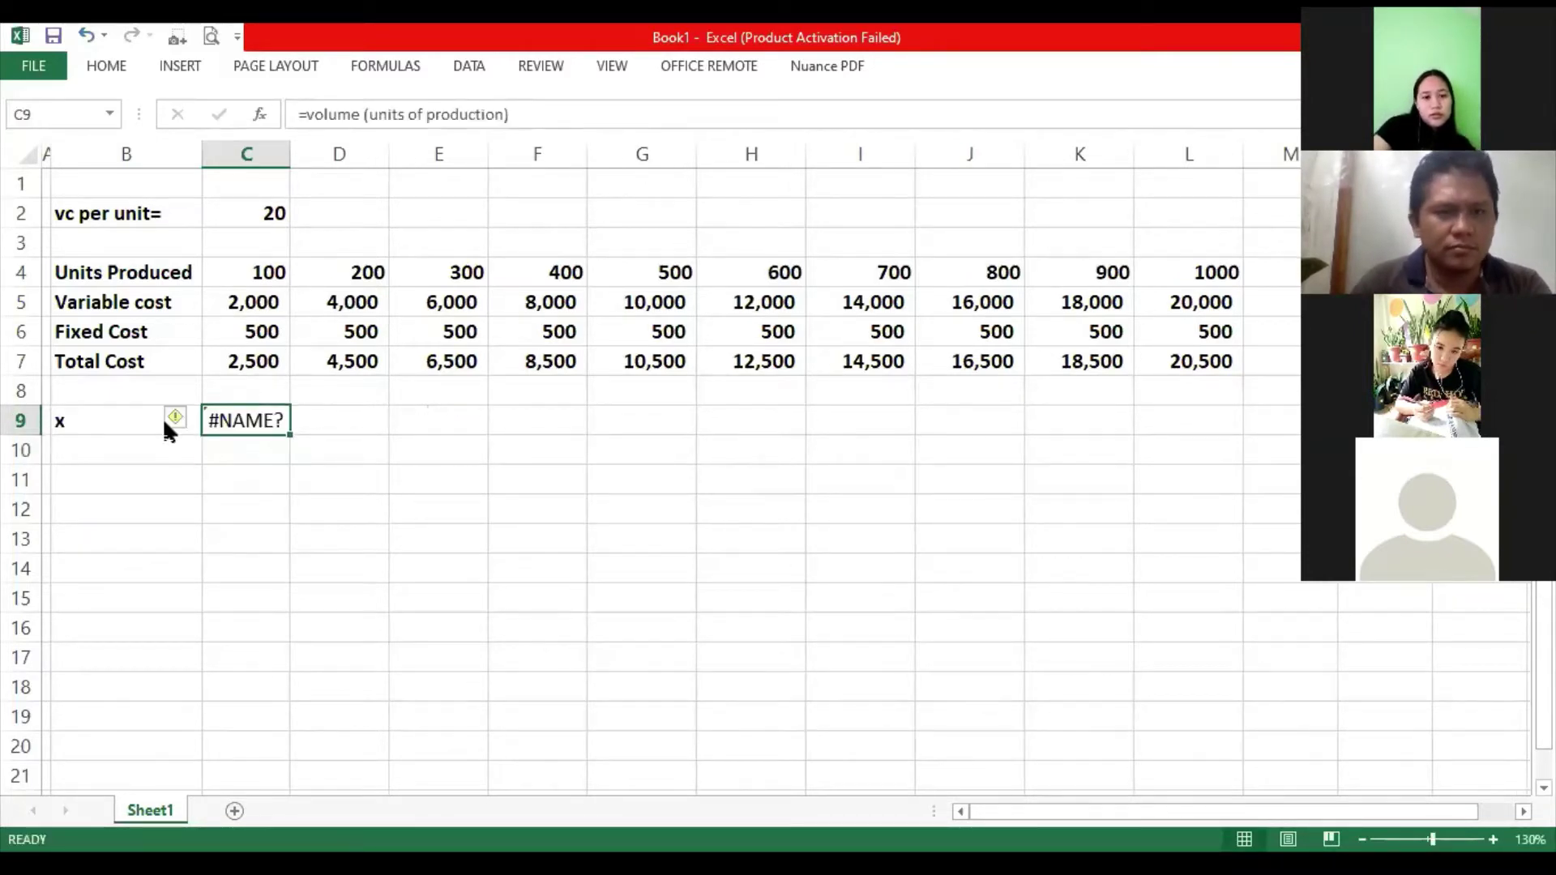
pyautogui.click(301, 114)
pyautogui.write("'")
pyautogui.press('Return')
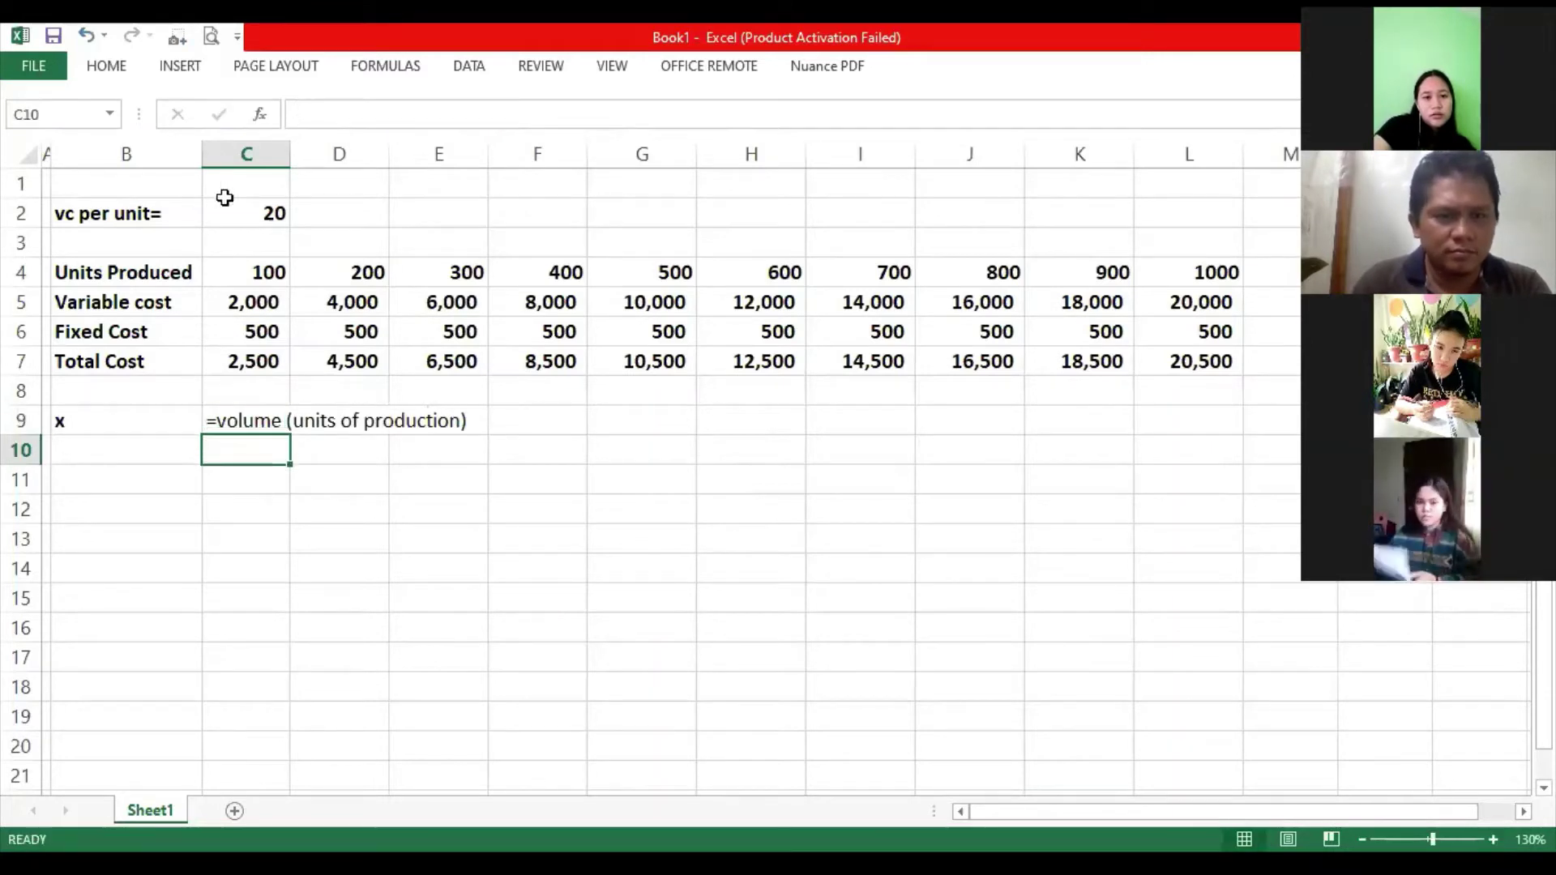
# Enter the label "y =" in B10 and change the label in B9 to "x =".
pyautogui.click(132, 444)
pyautogui.write('y =')
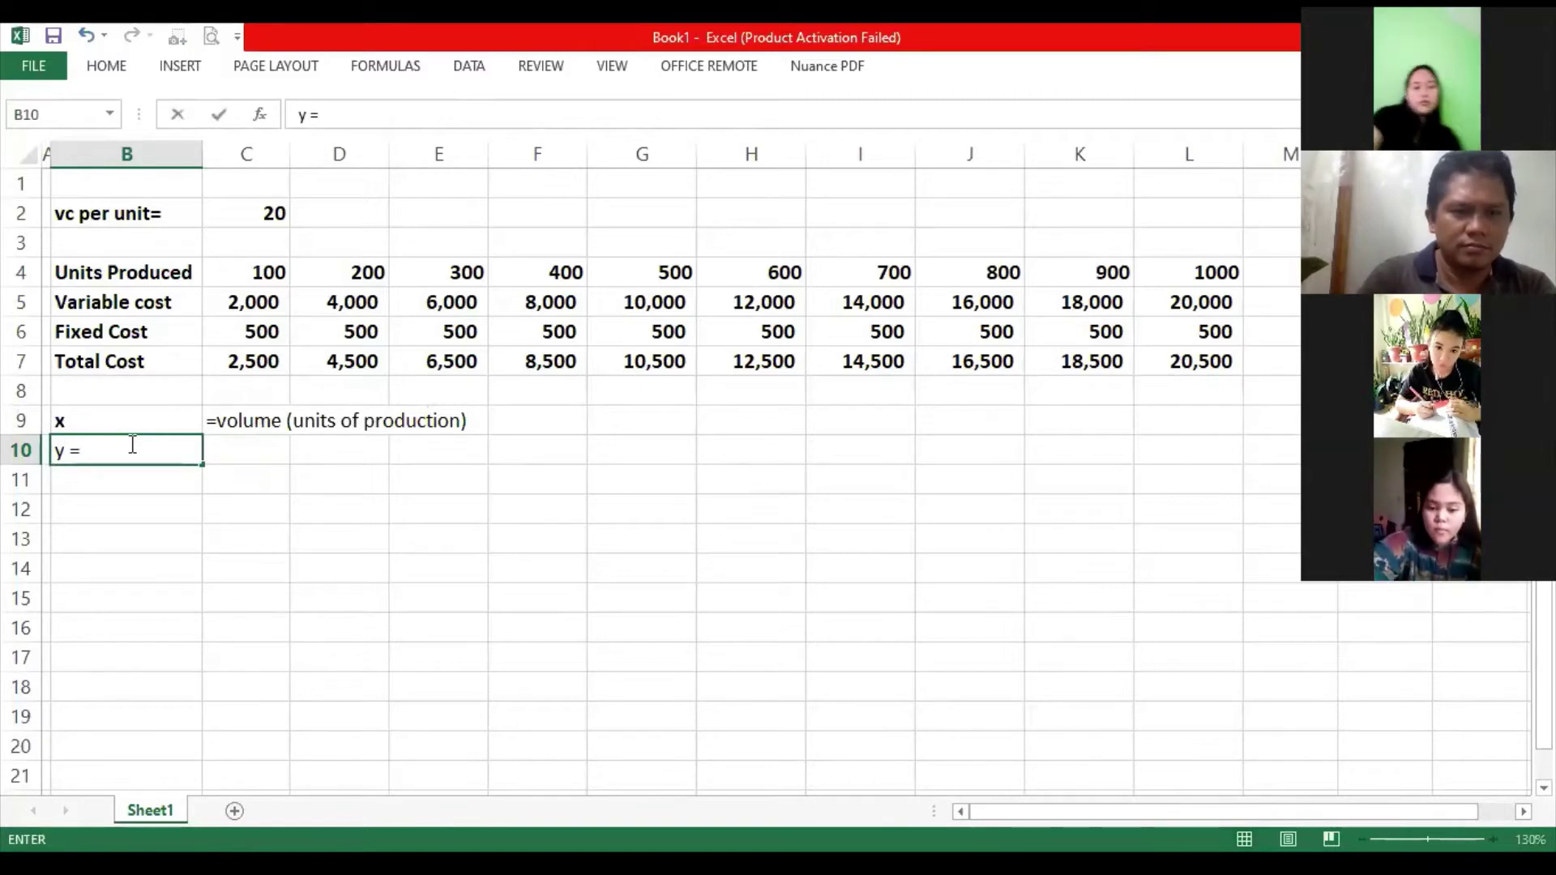
pyautogui.click(135, 425)
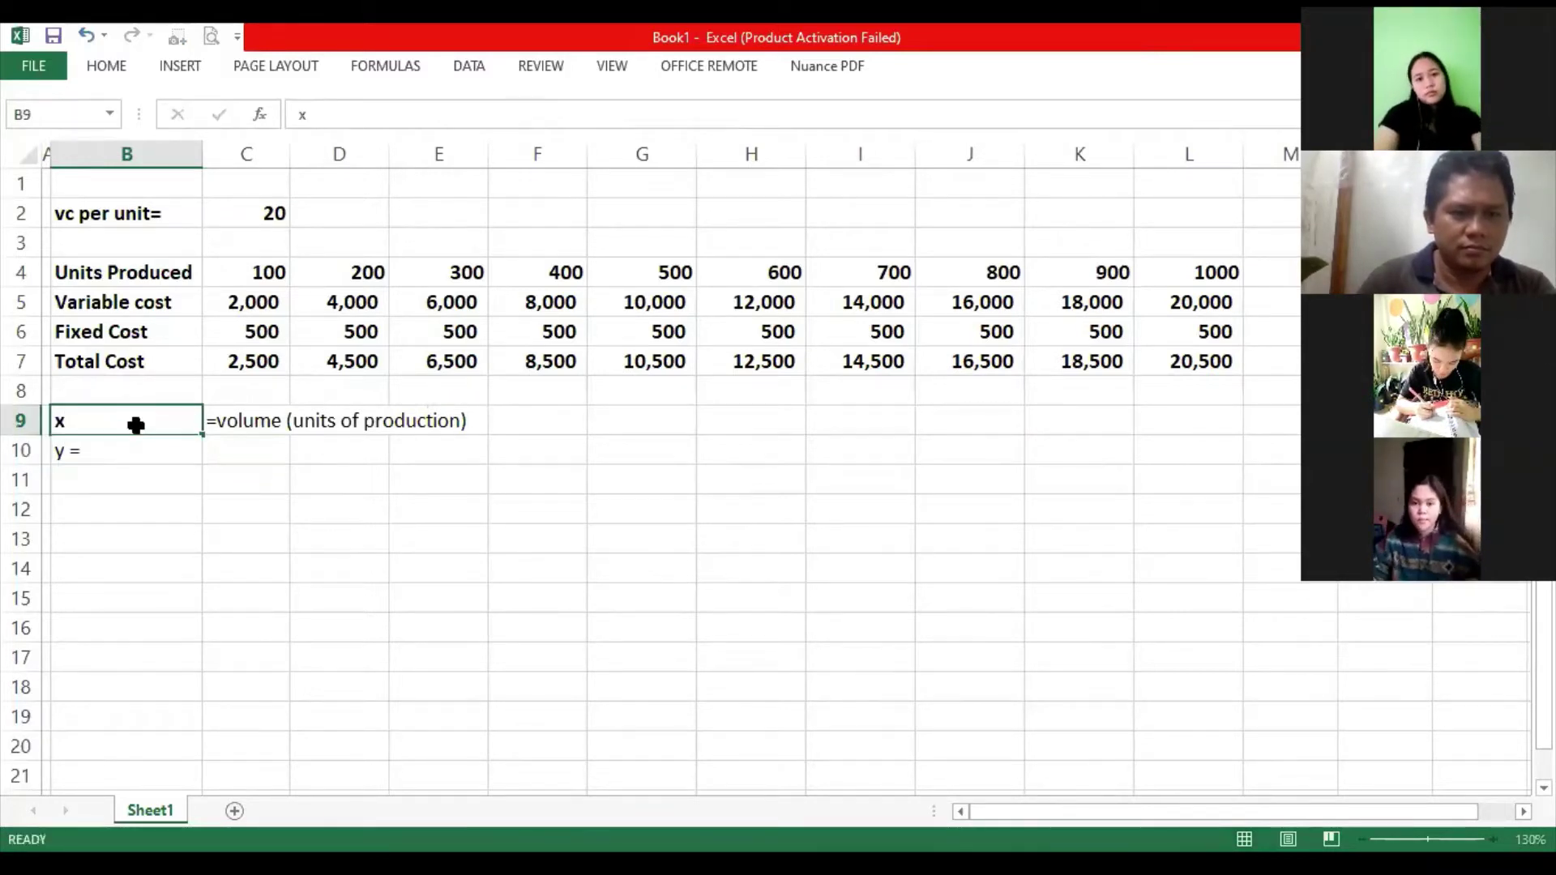
pyautogui.doubleClick(137, 425)
pyautogui.write('=')
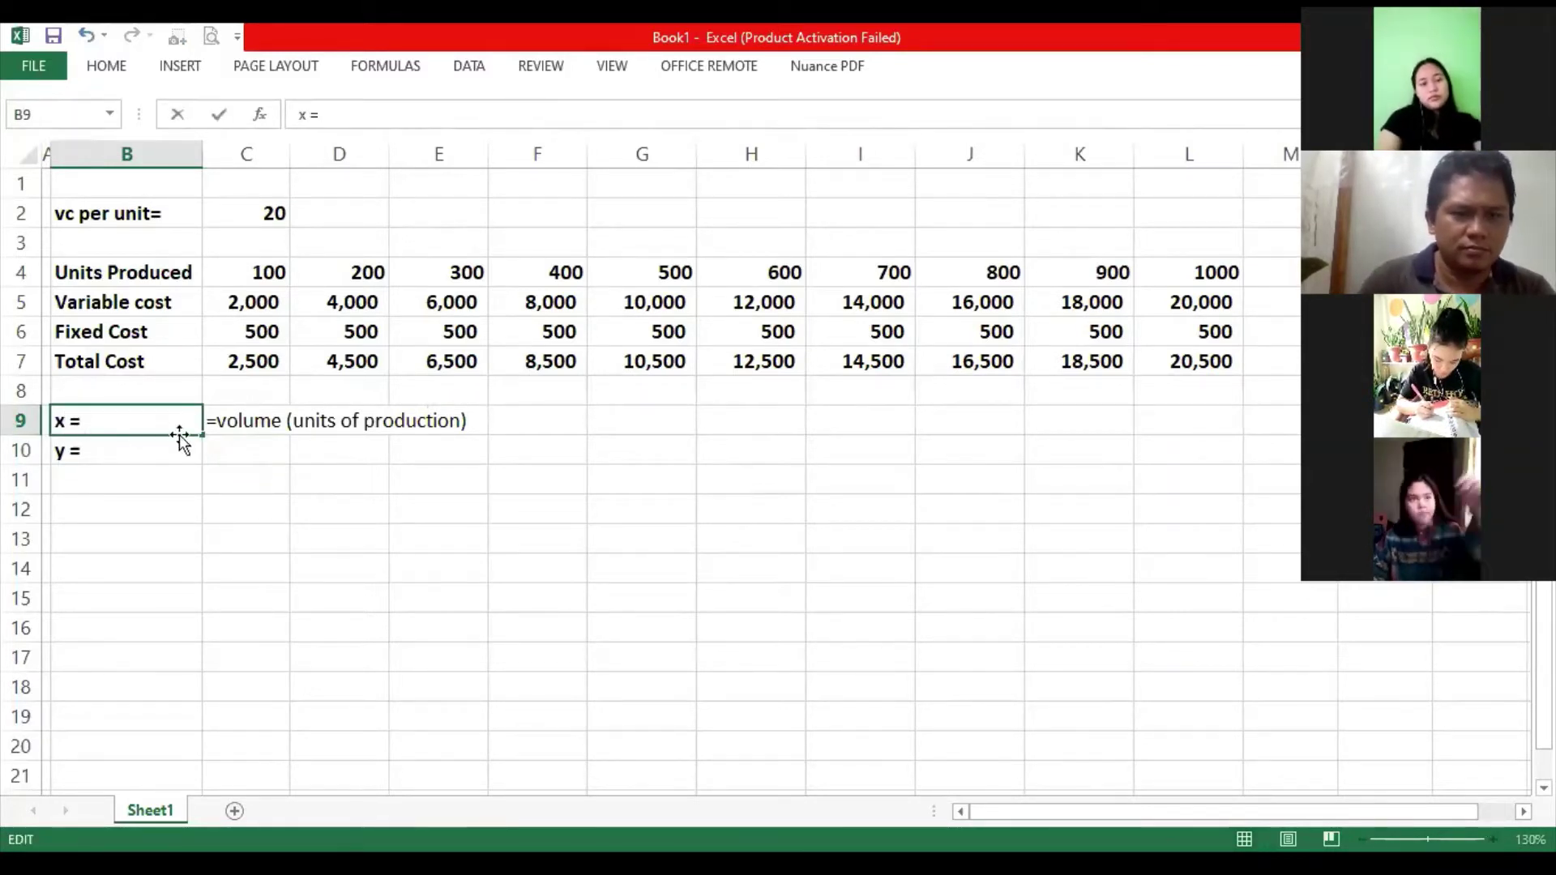
# Remove the leading apostrophe and equals sign from C9, leaving "volume (units of production)".
pyautogui.doubleClick(216, 424)
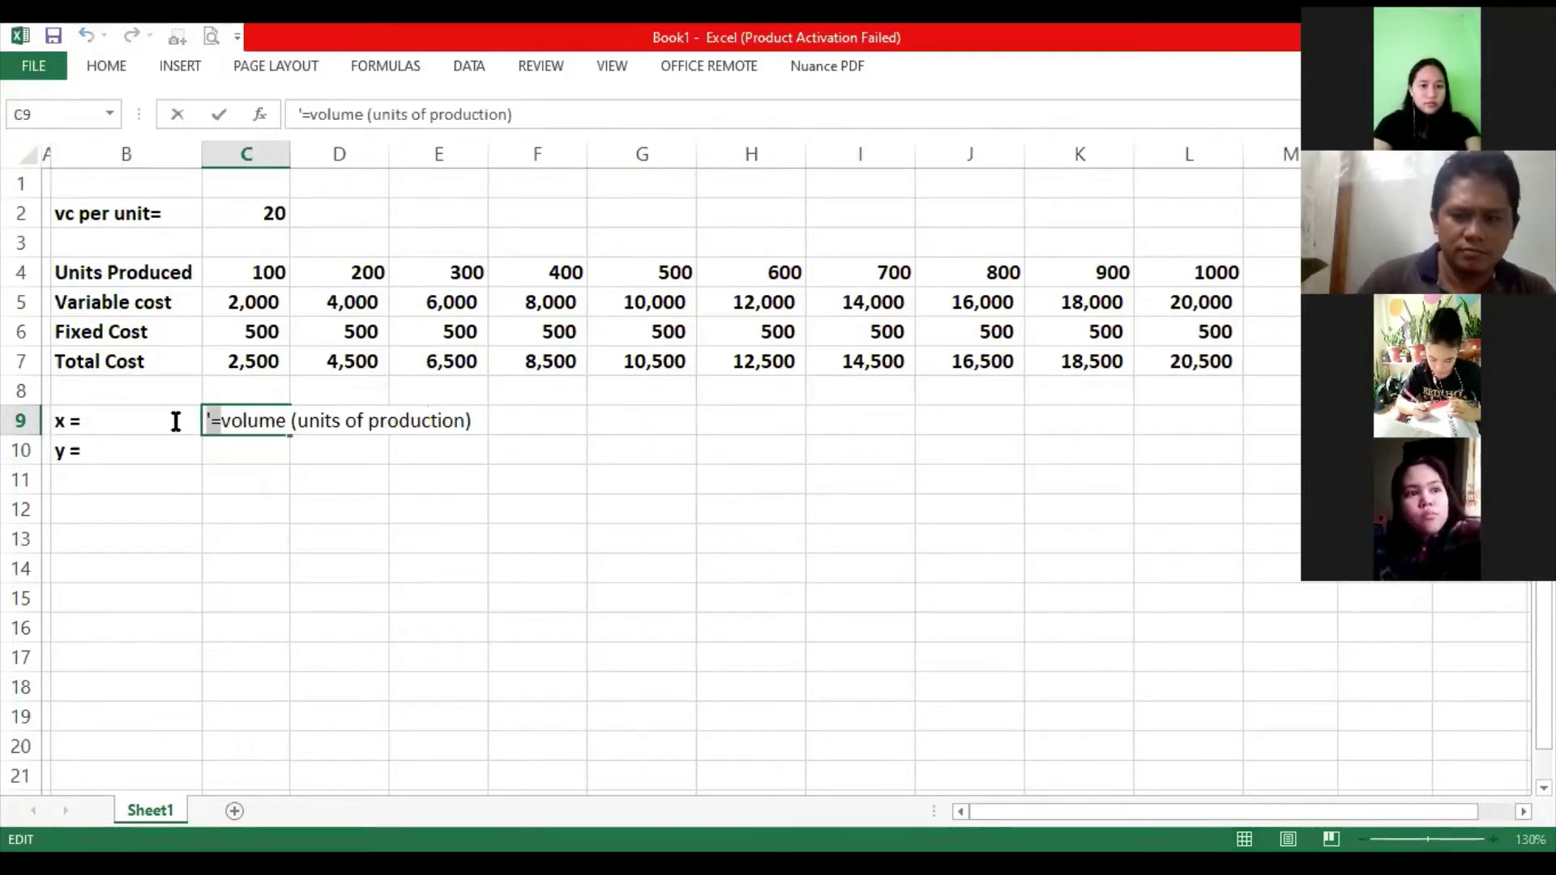
pyautogui.press('Delete')
pyautogui.press('Return')
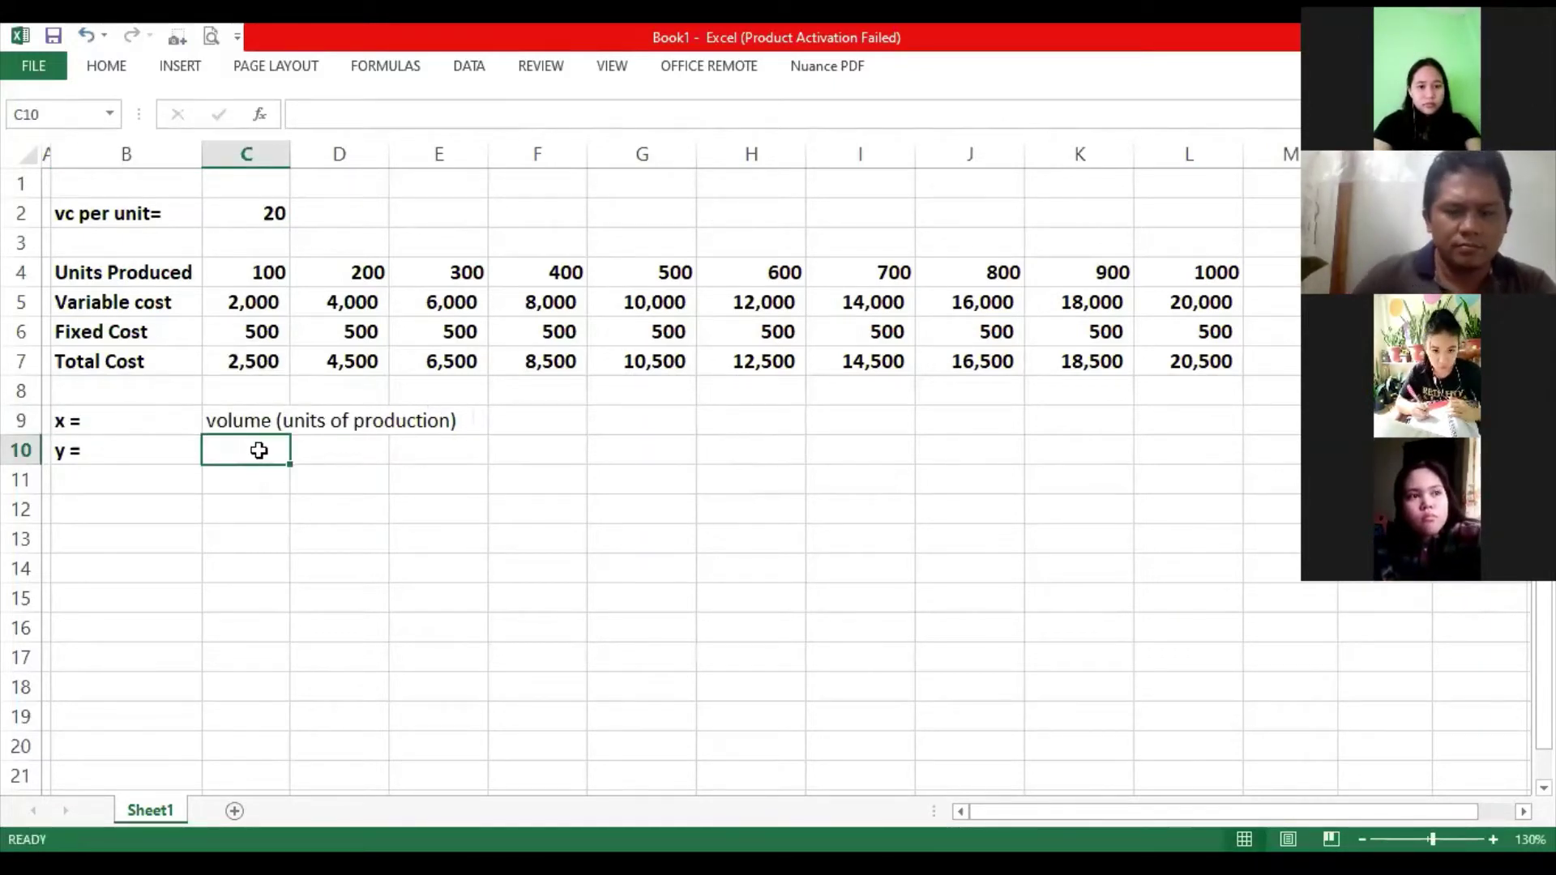
# Enter "total cost" in C10 as the description of y.
pyautogui.write('total co')
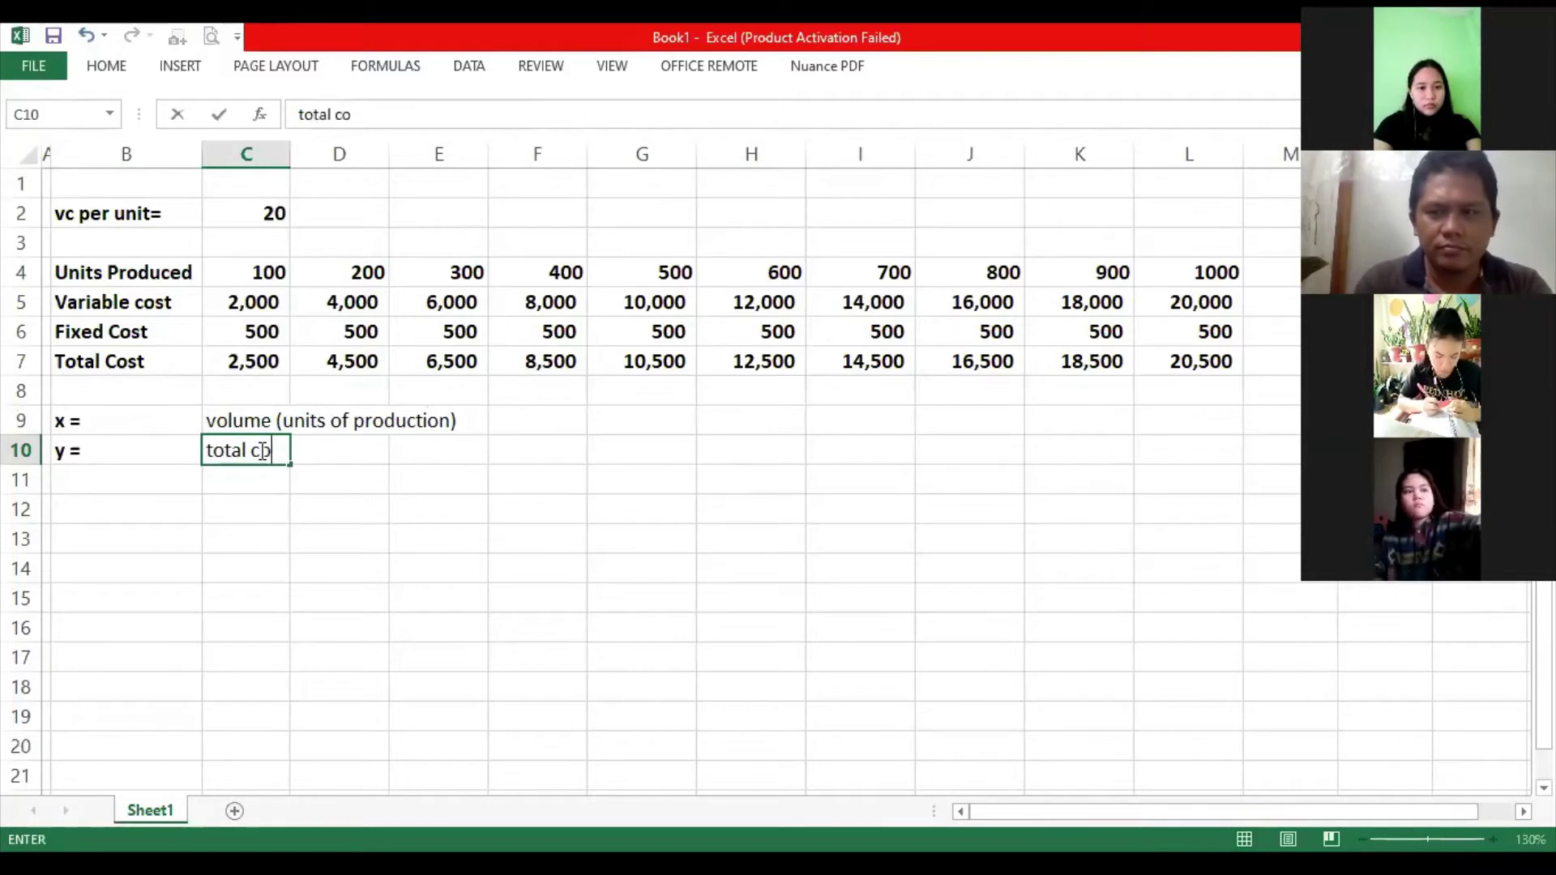
pyautogui.write('st')
pyautogui.press('Return')
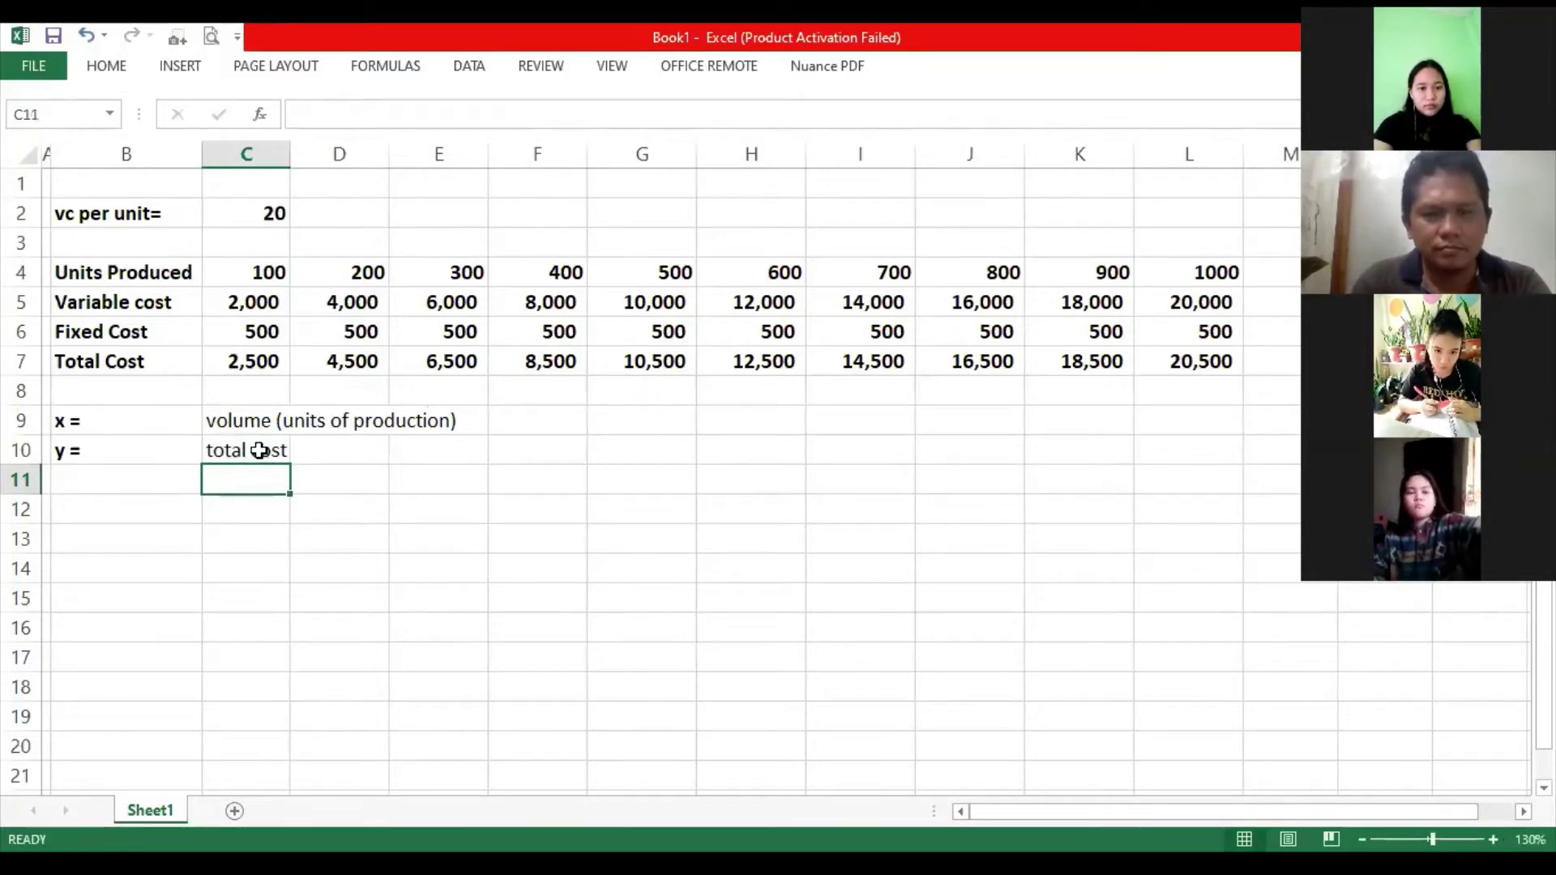
# Enter the label "a =" in B11 below the y label.
pyautogui.click(158, 473)
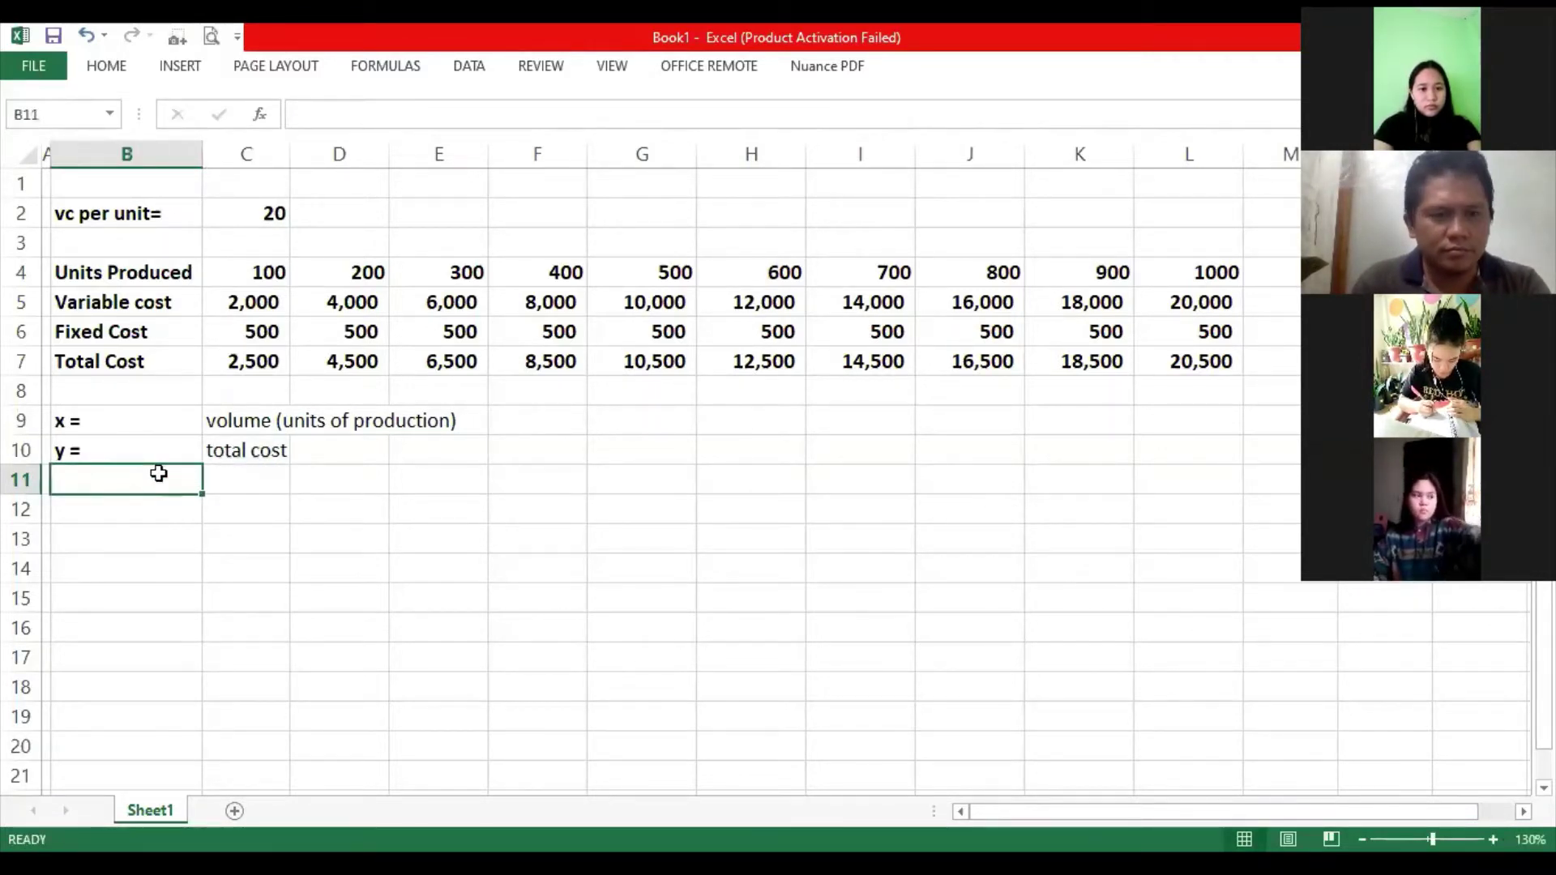
pyautogui.write('a')
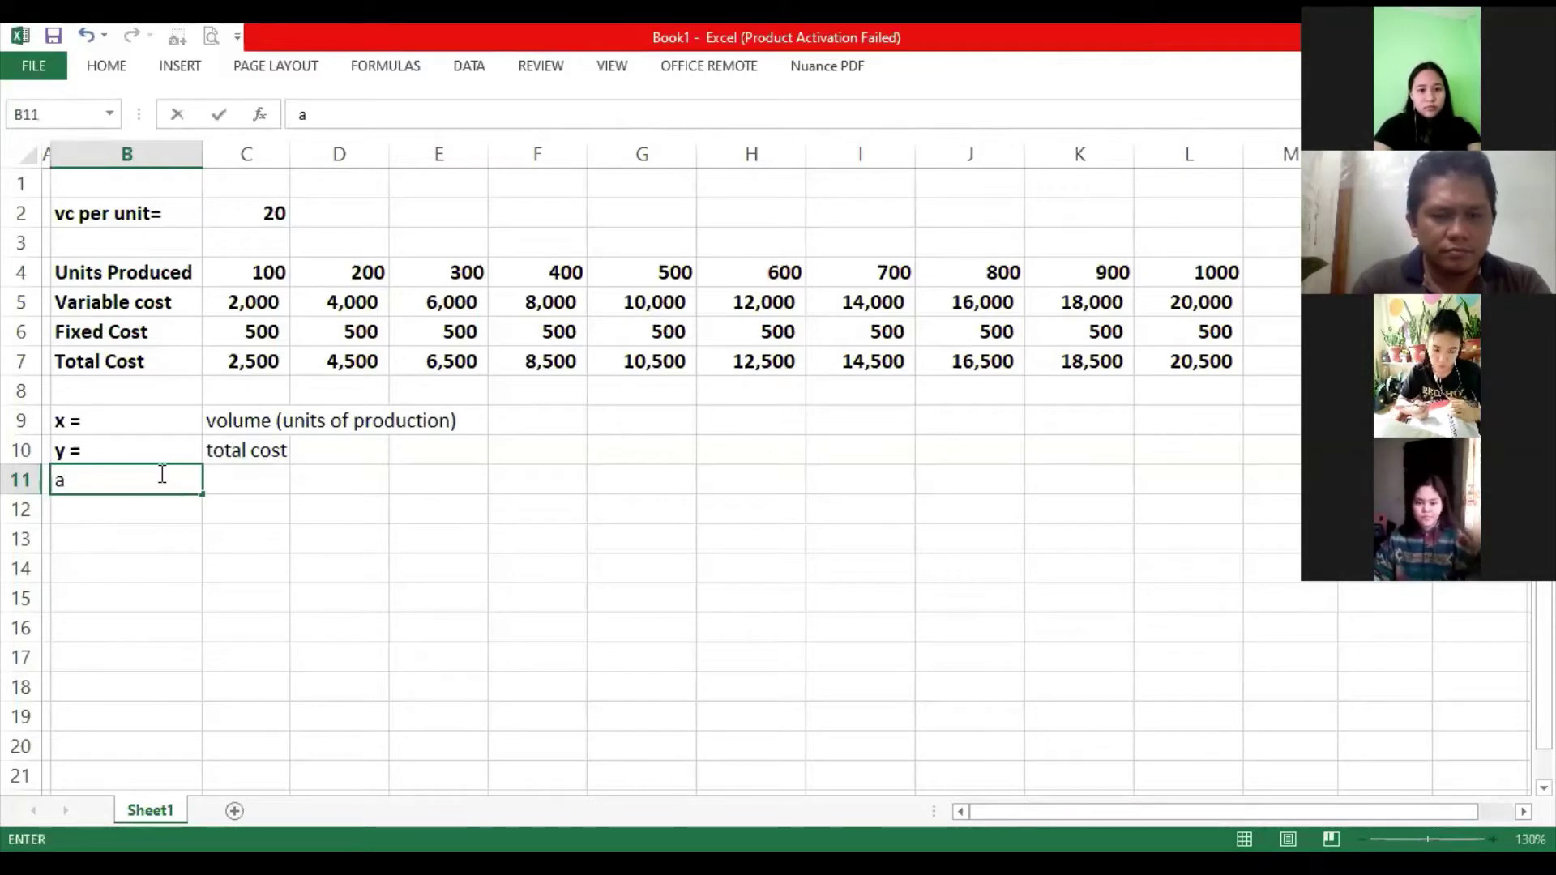
pyautogui.write(' =')
pyautogui.press('Tab')
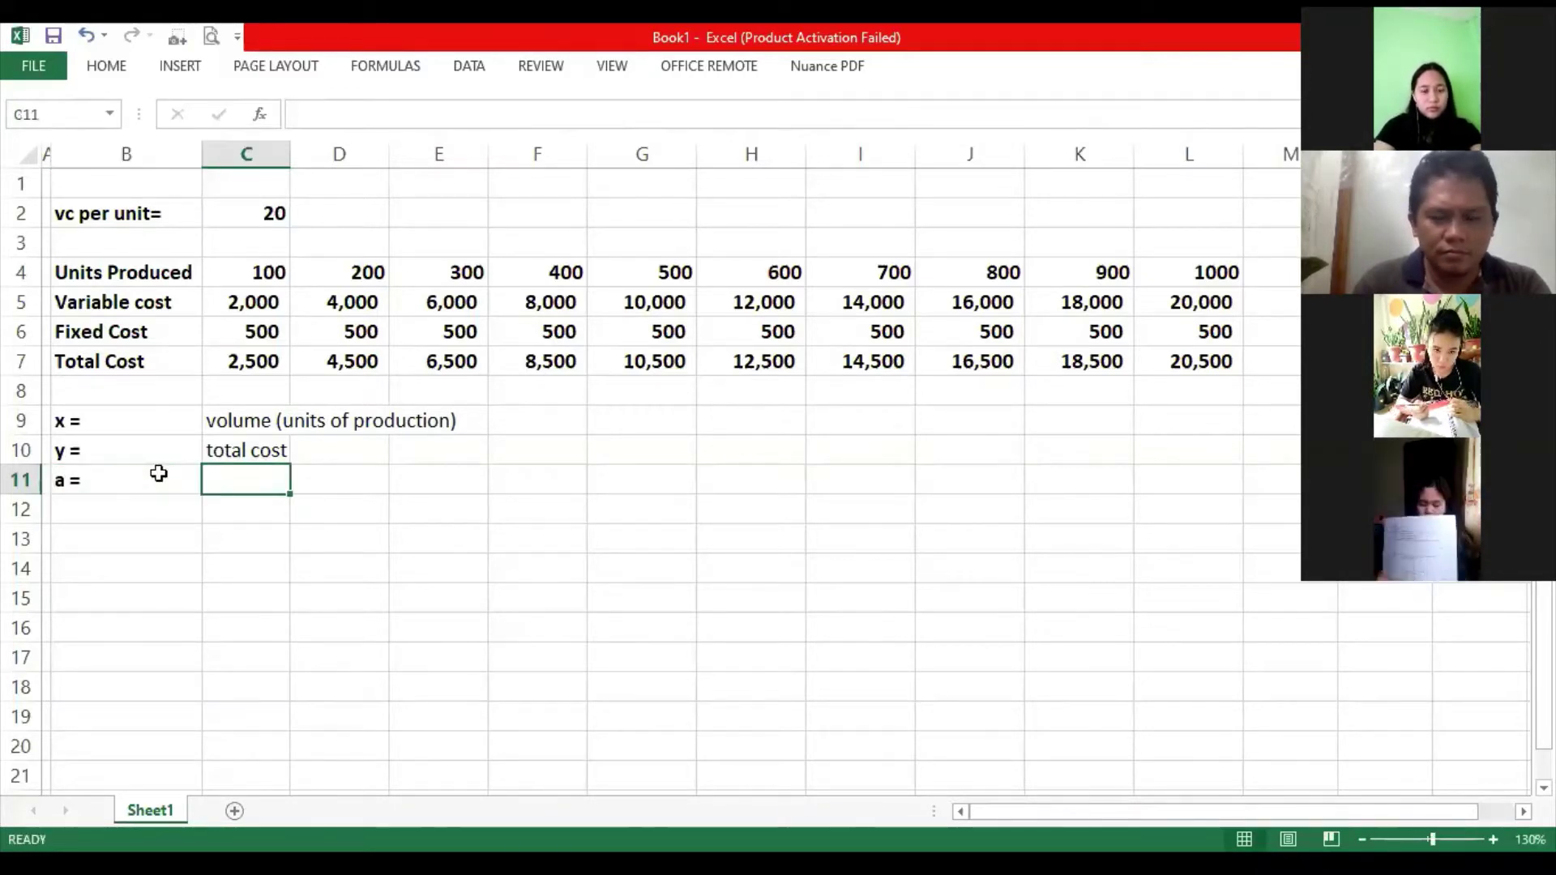
# Enter "variable cost" in C11 as the description of a, and add "b =" in B12 with "fixed cost" in C12.
pyautogui.write('variable cost')
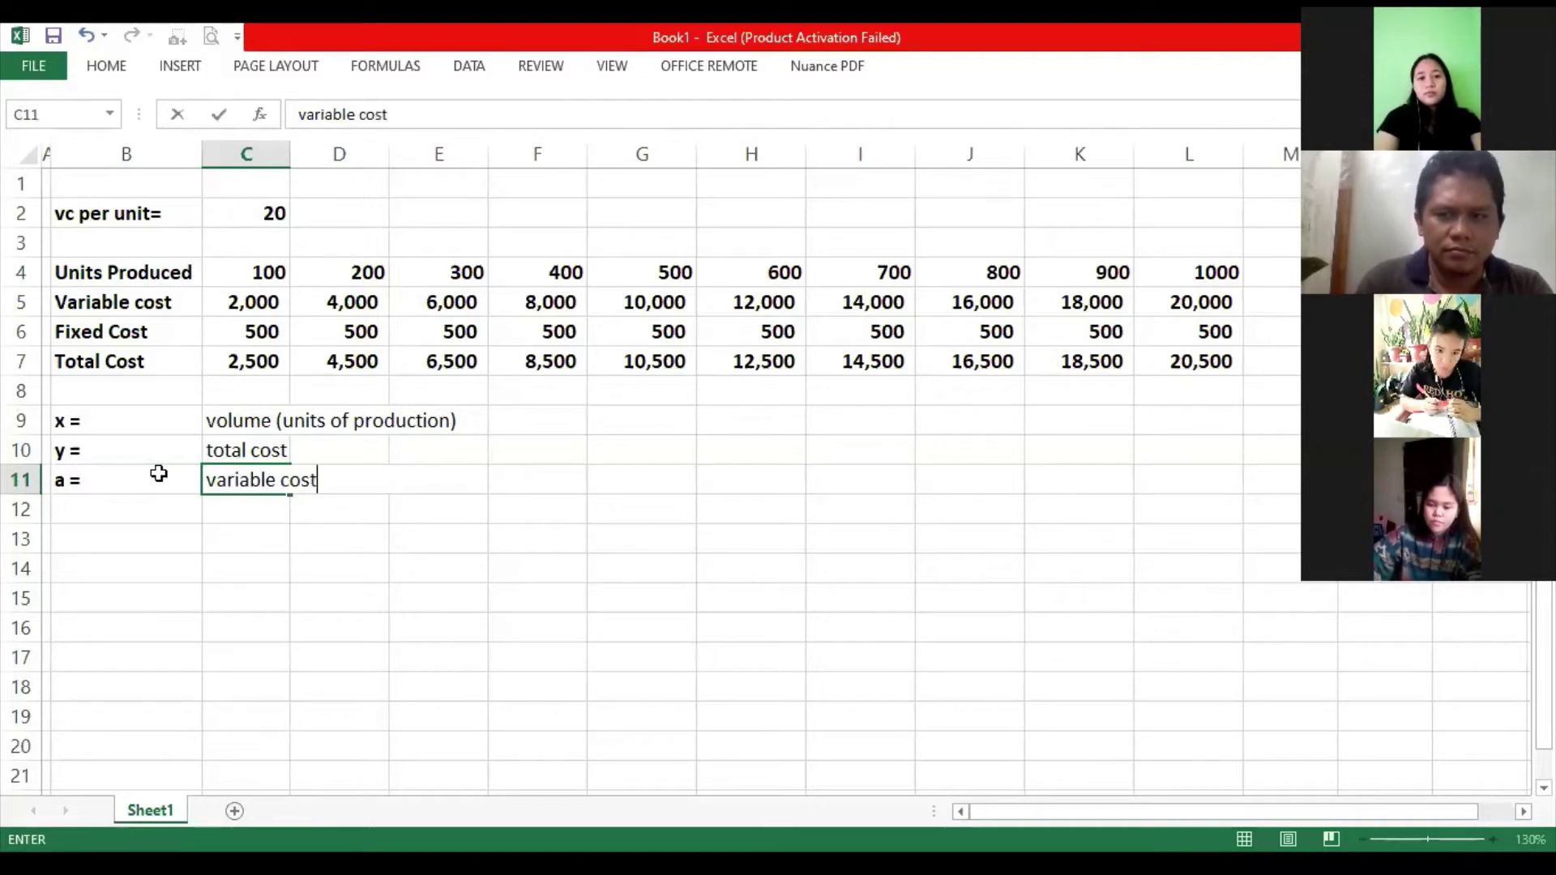
pyautogui.press('Return')
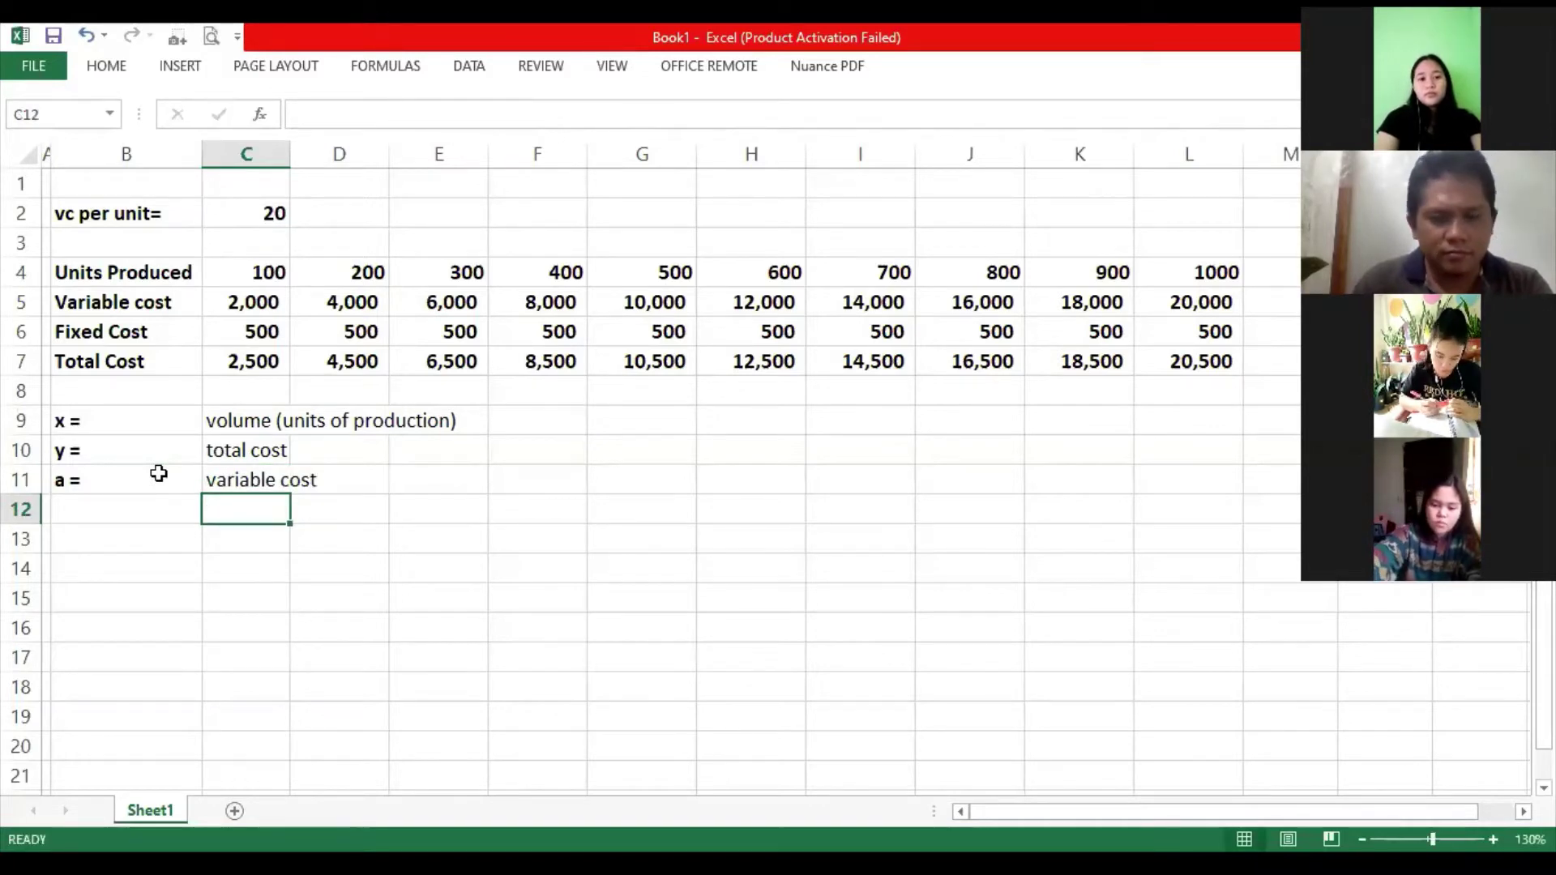
pyautogui.press('Left')
pyautogui.press('Left')
pyautogui.press('Right')
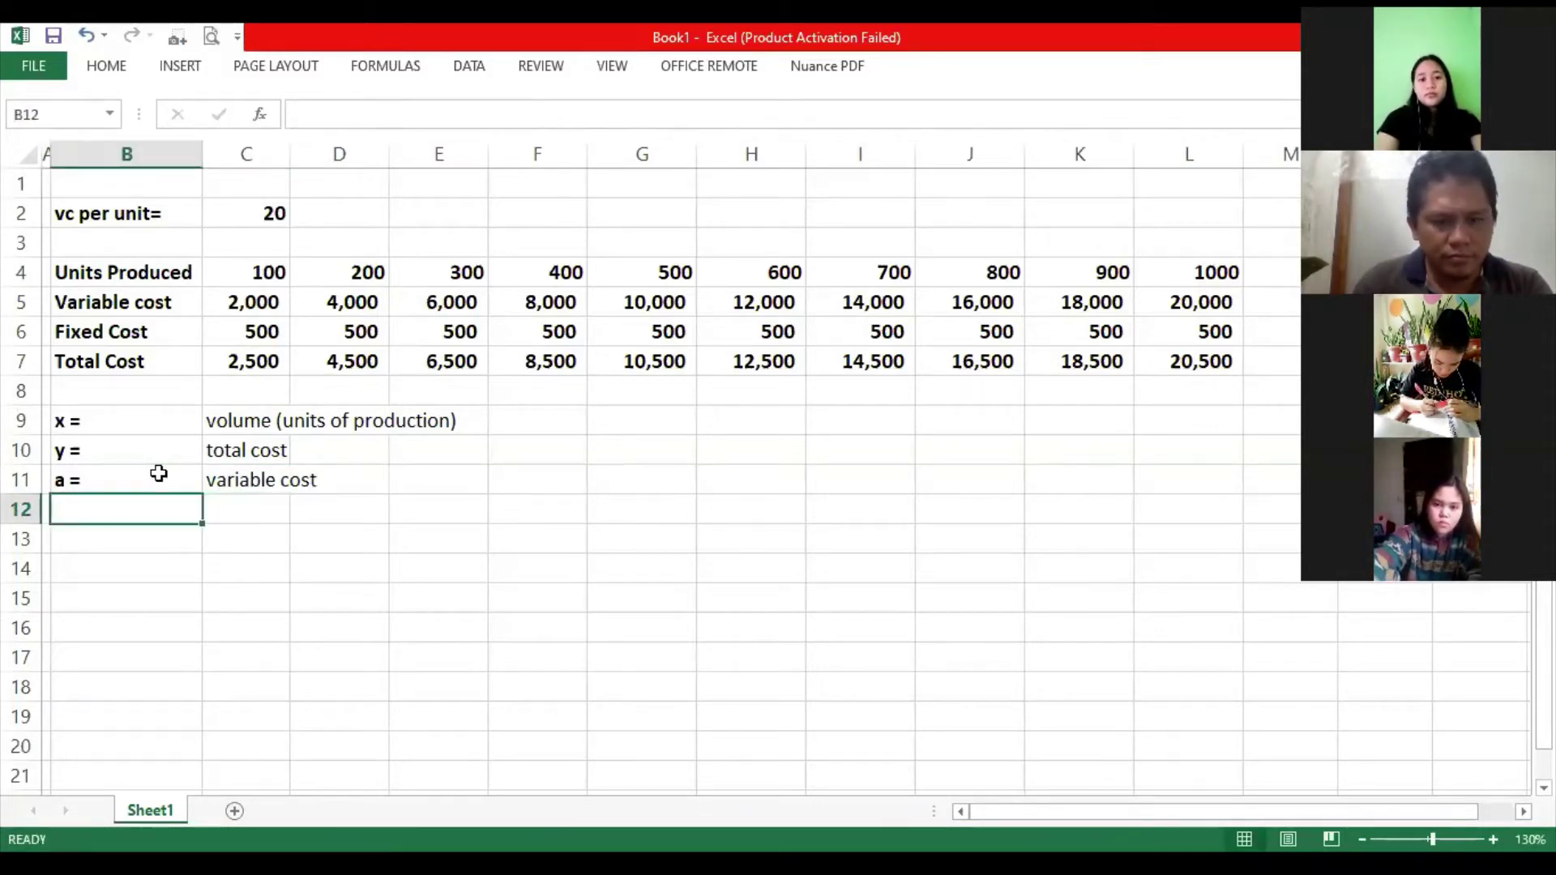
pyautogui.write('b =')
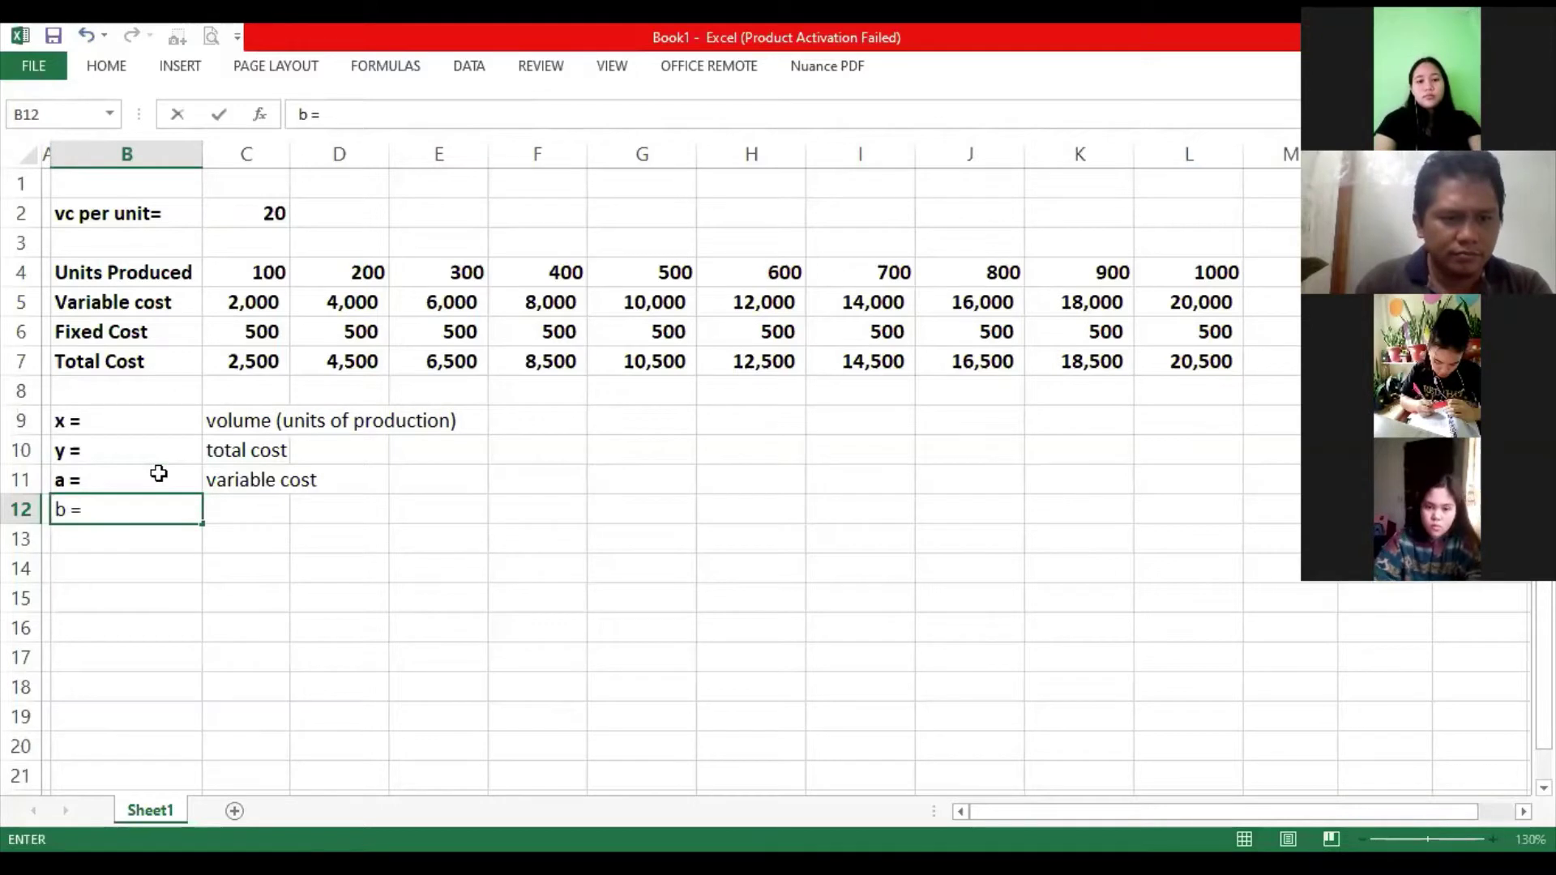
pyautogui.press('Tab')
pyautogui.write('fixed cost')
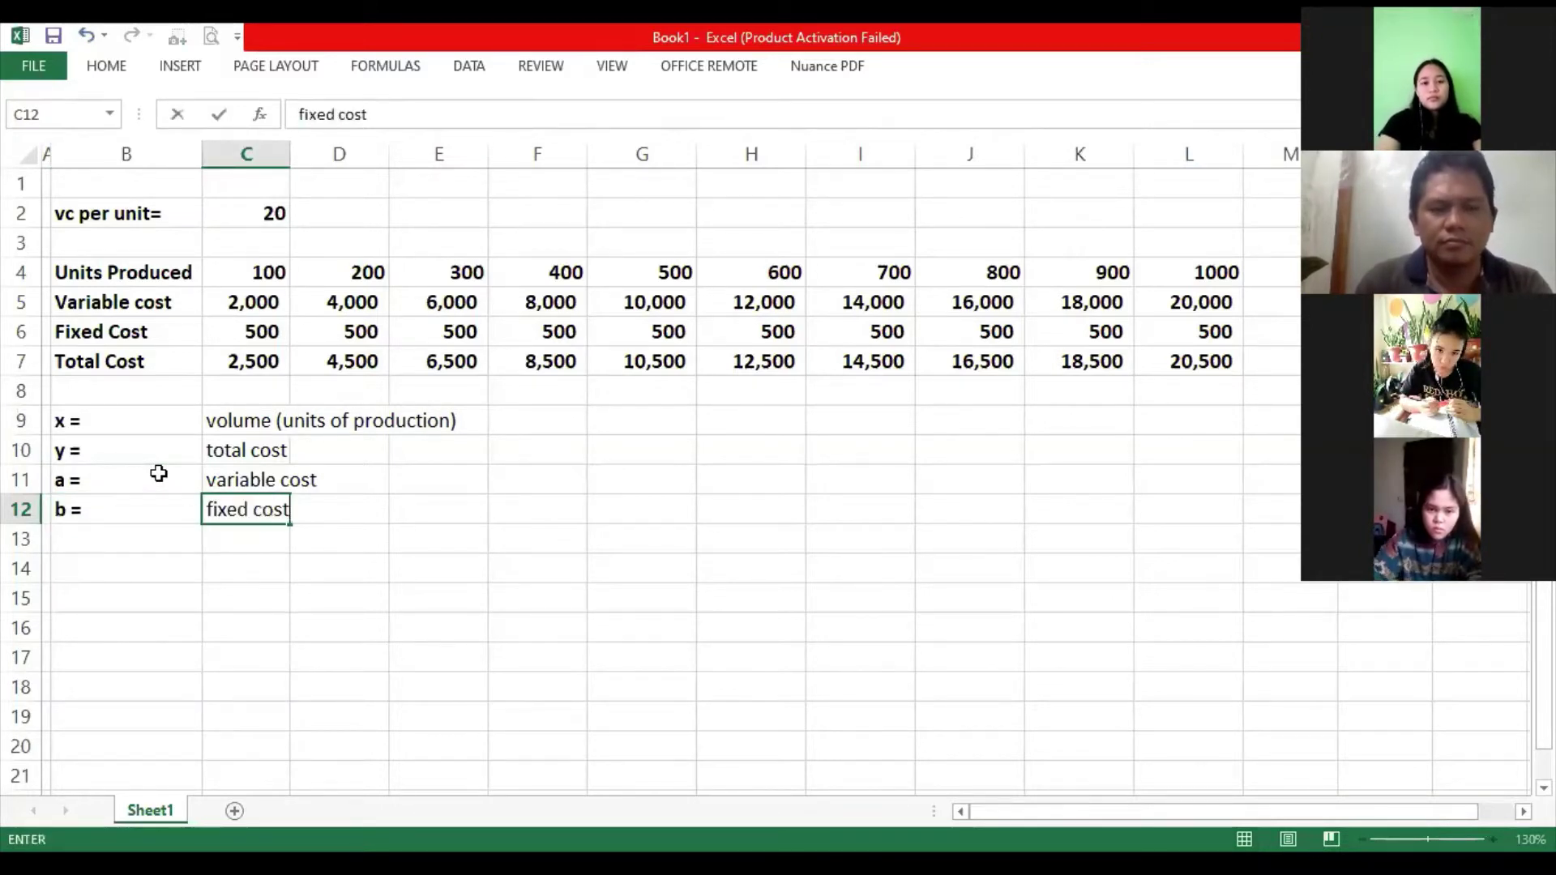
pyautogui.press('Return')
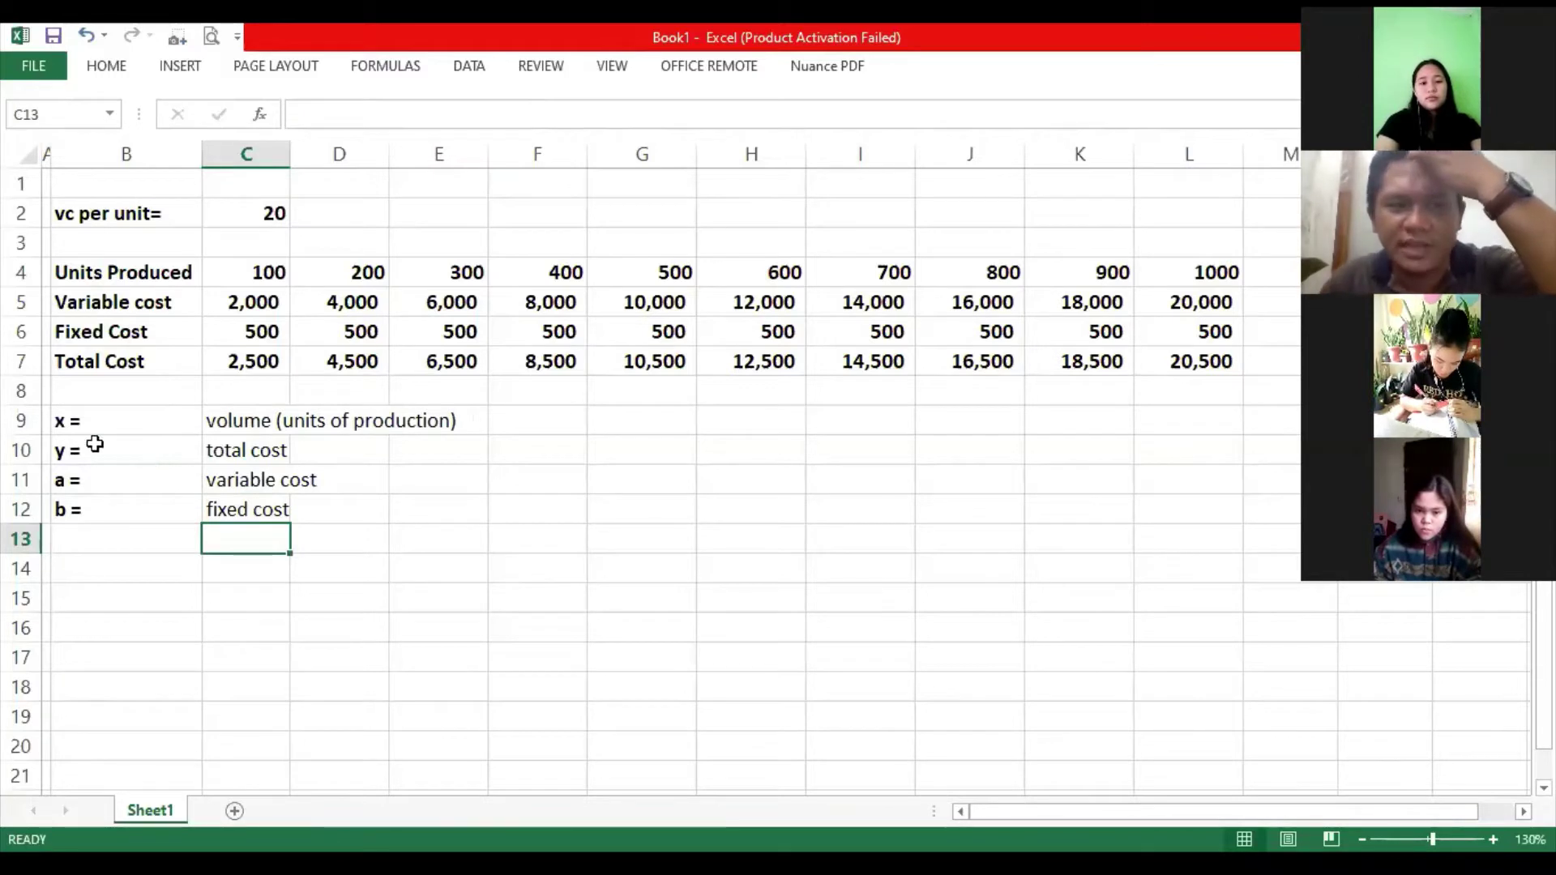
# Review the x, y, a and b definitions against the Units Produced and Total Cost rows of the table.
pyautogui.click(223, 427)
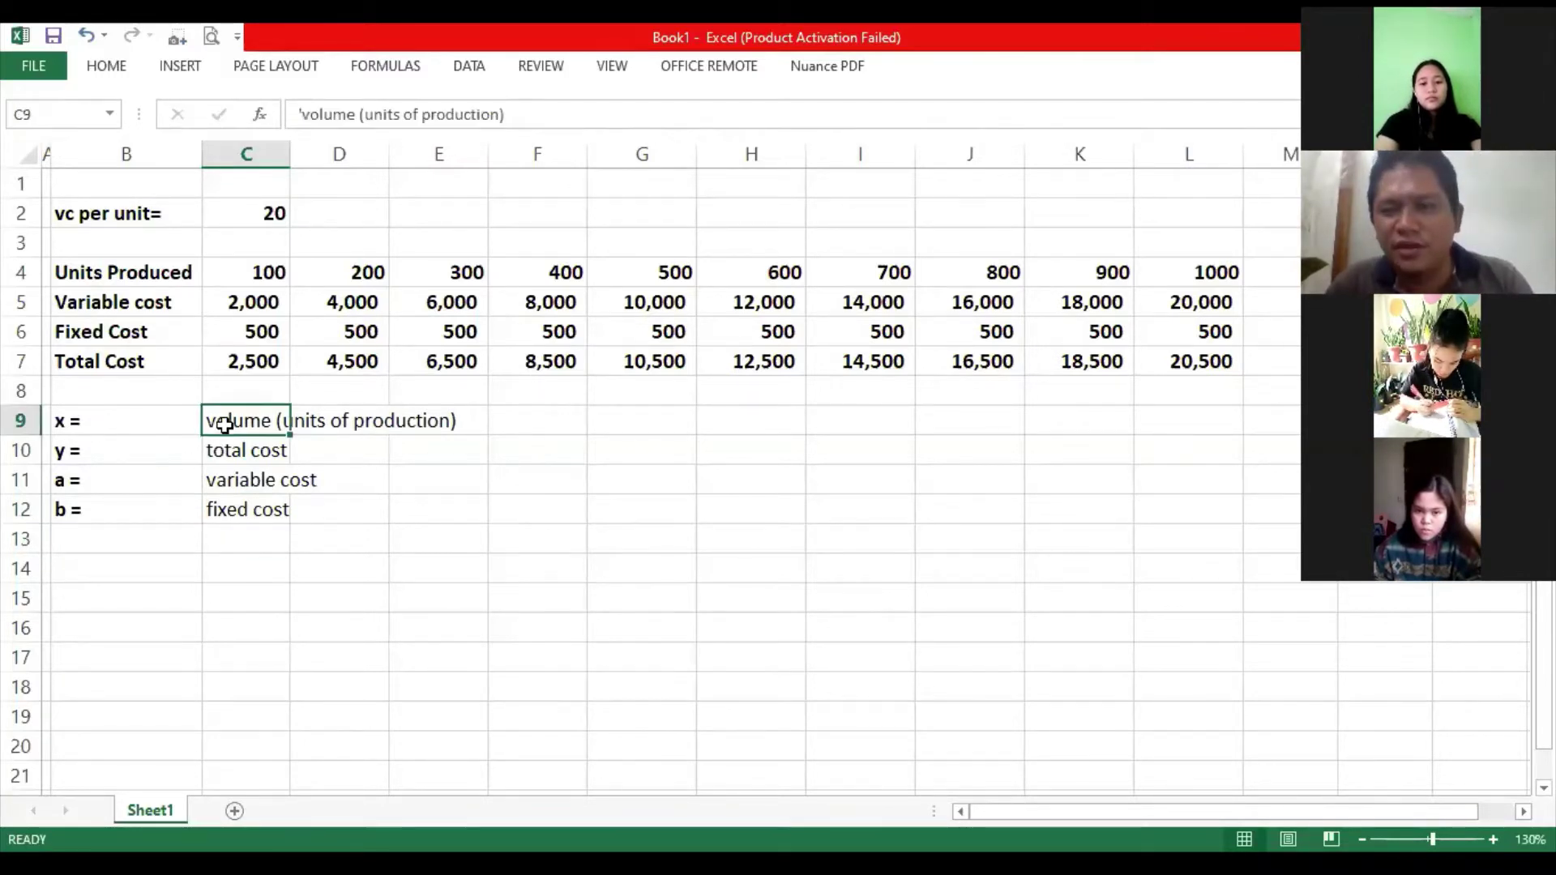
pyautogui.click(267, 272)
pyautogui.moveTo(495, 273); pyautogui.dragTo(1199, 272)
pyautogui.click(219, 448)
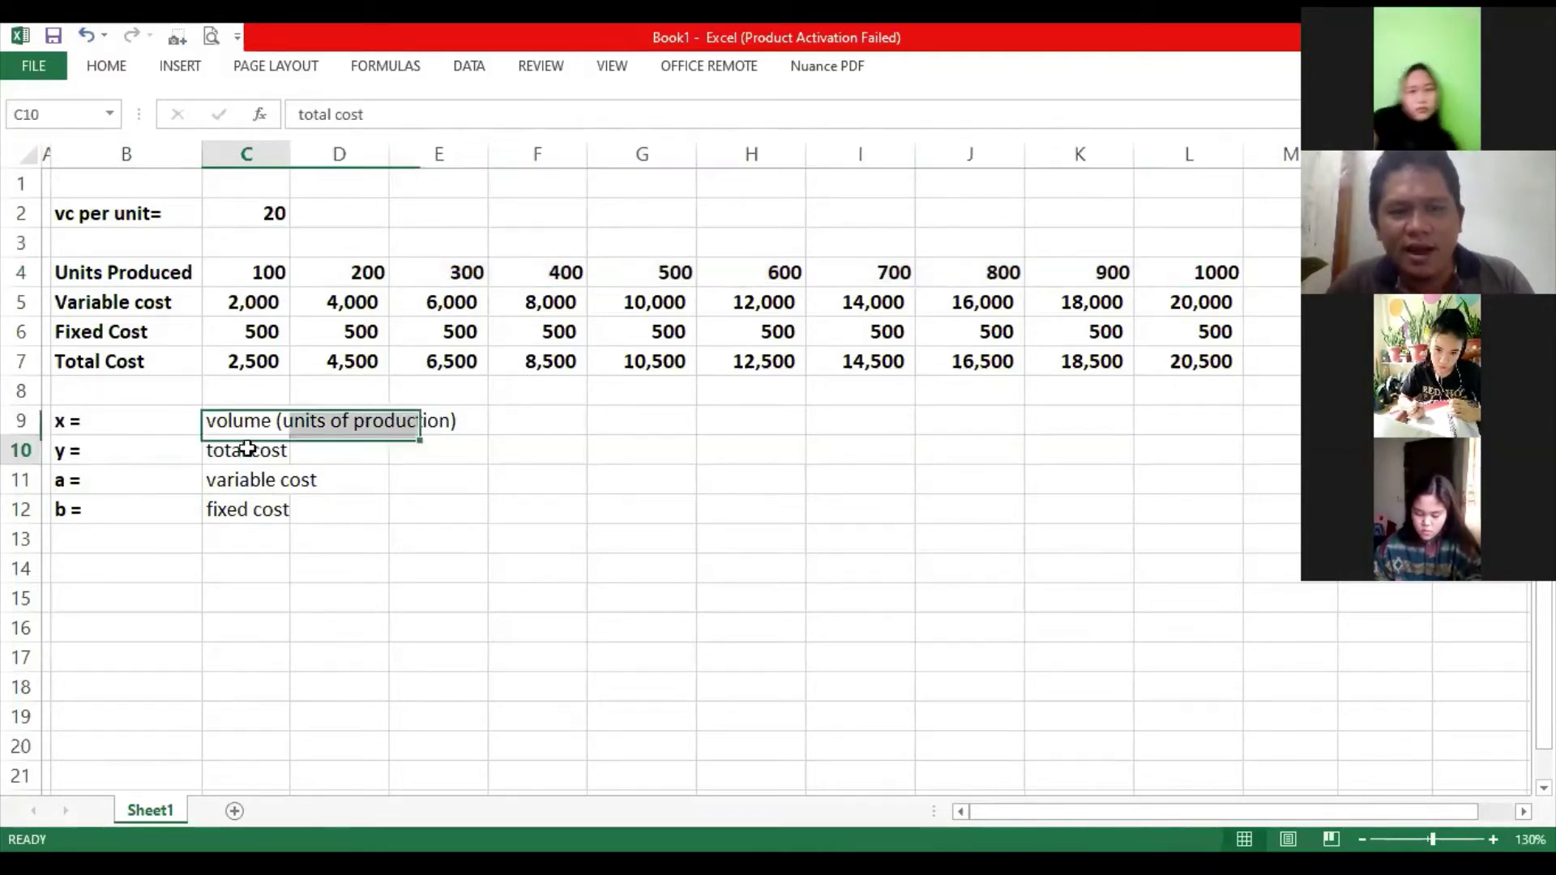
pyautogui.moveTo(216, 361); pyautogui.dragTo(1185, 363)
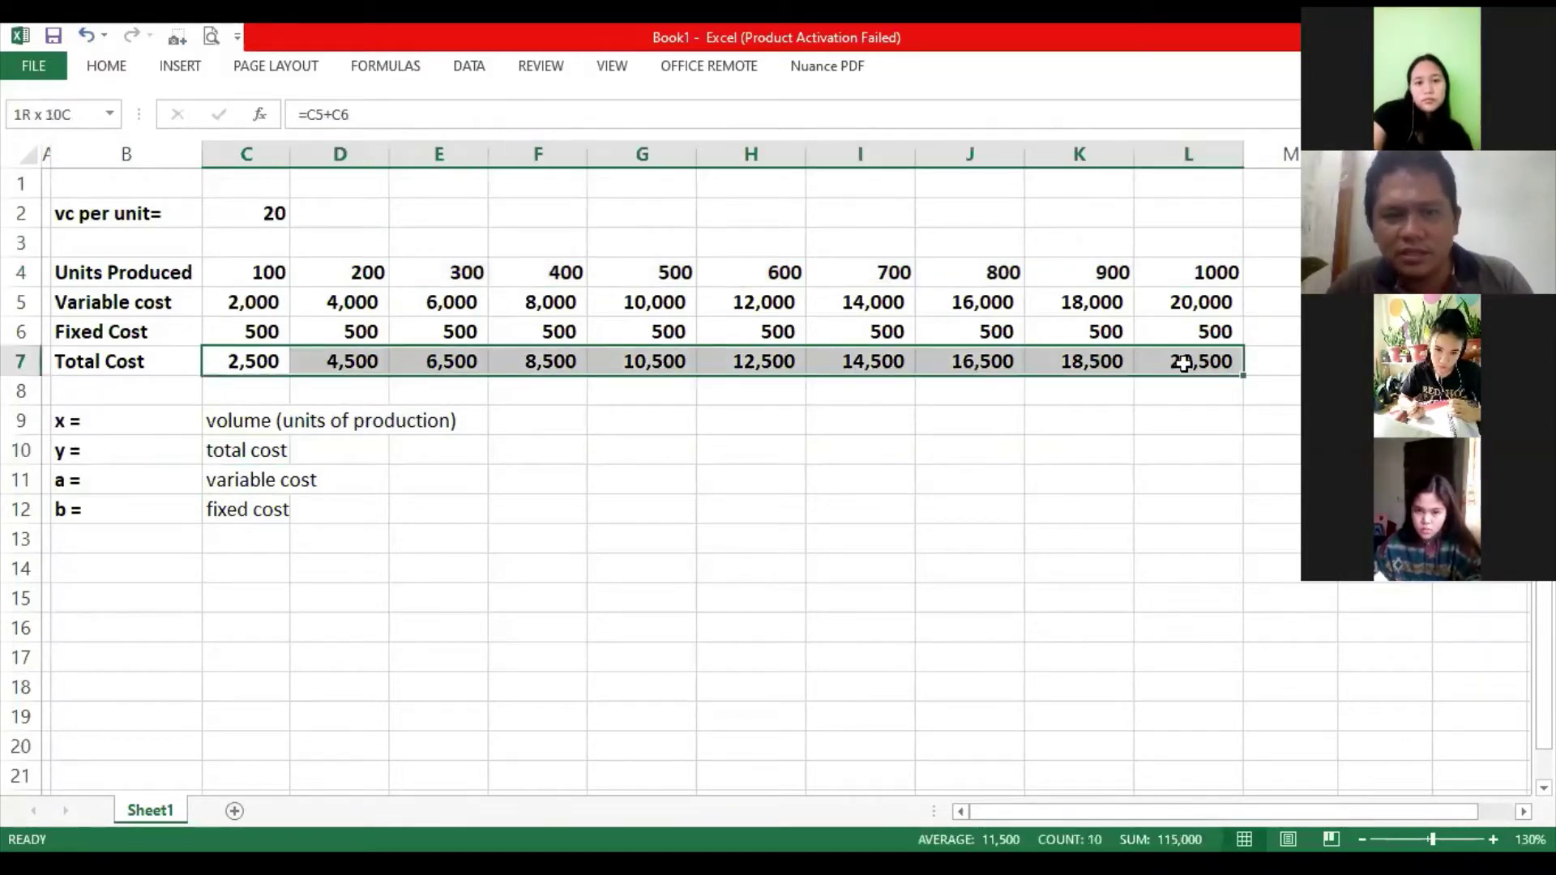
pyautogui.click(230, 486)
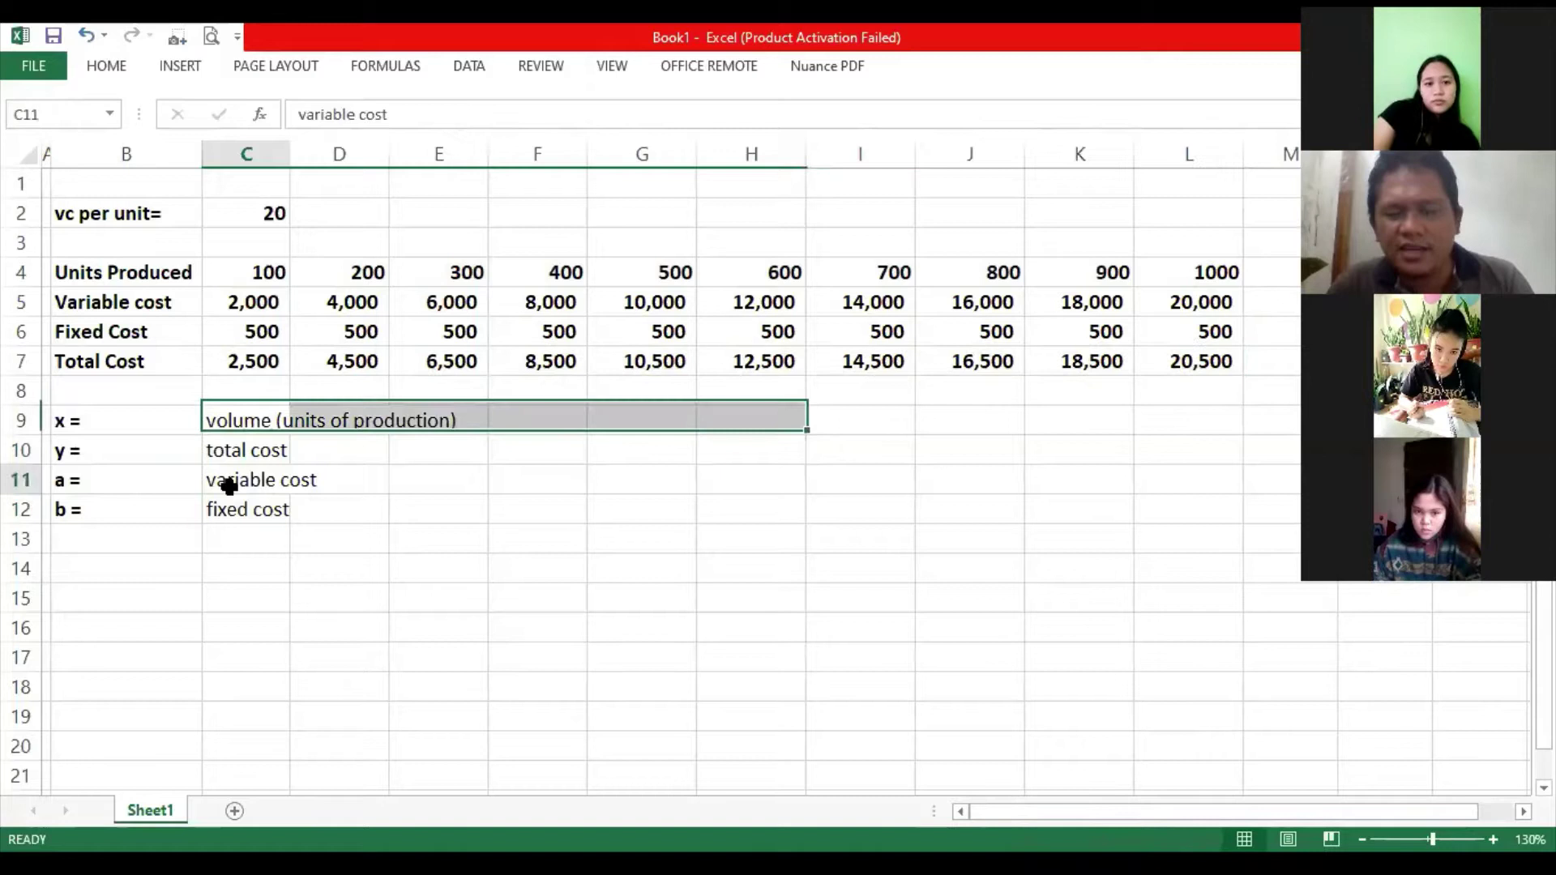
pyautogui.click(283, 509)
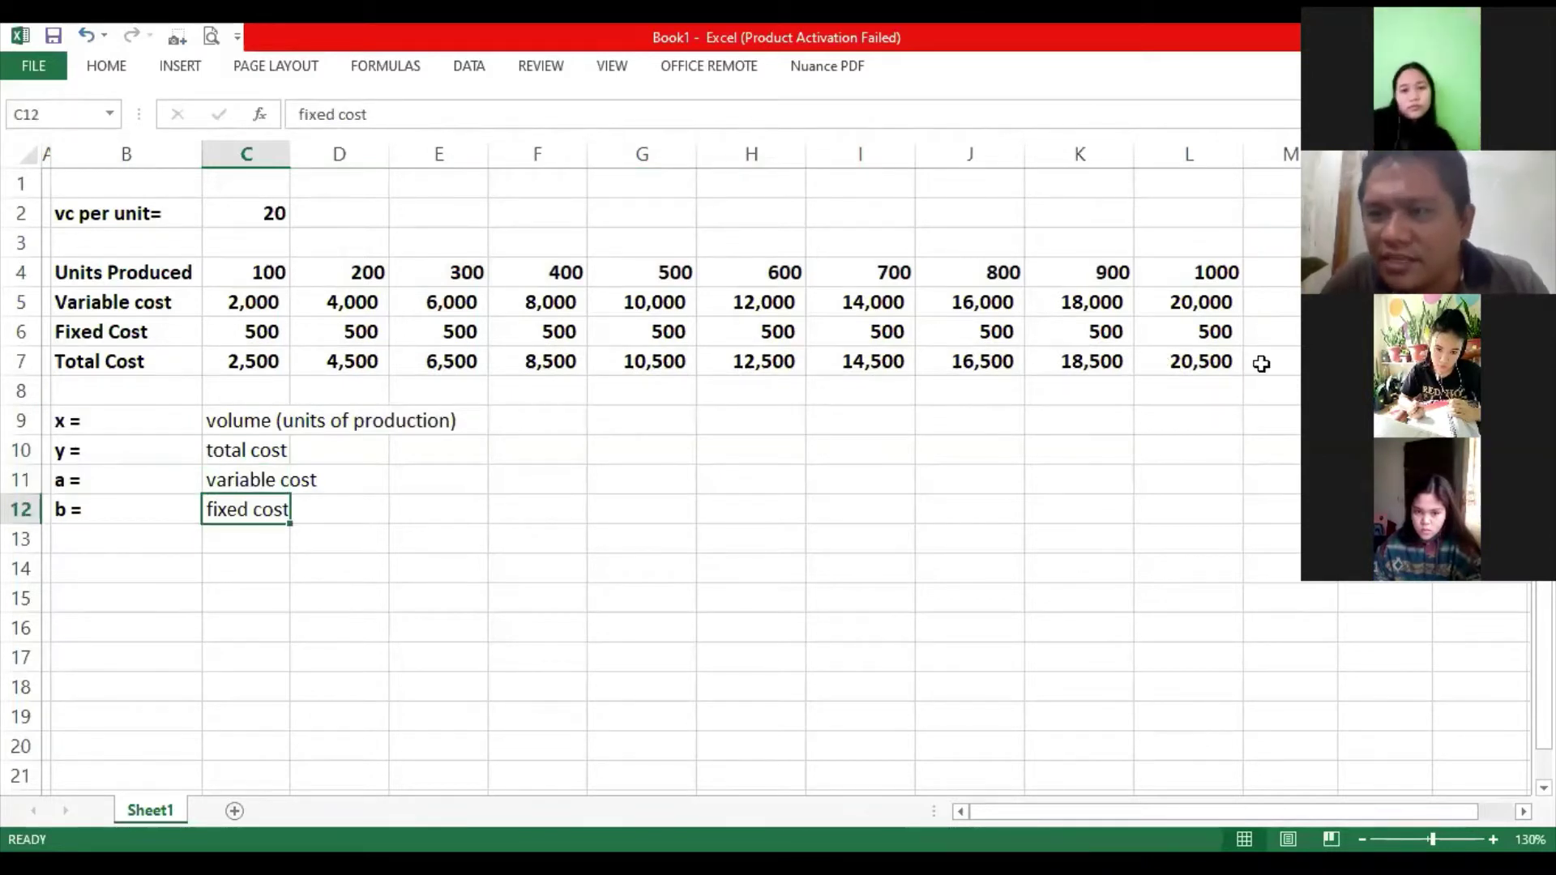
# Enter the cost equation "y = ax + b" as text in G9, beside the variable definitions.
pyautogui.click(610, 427)
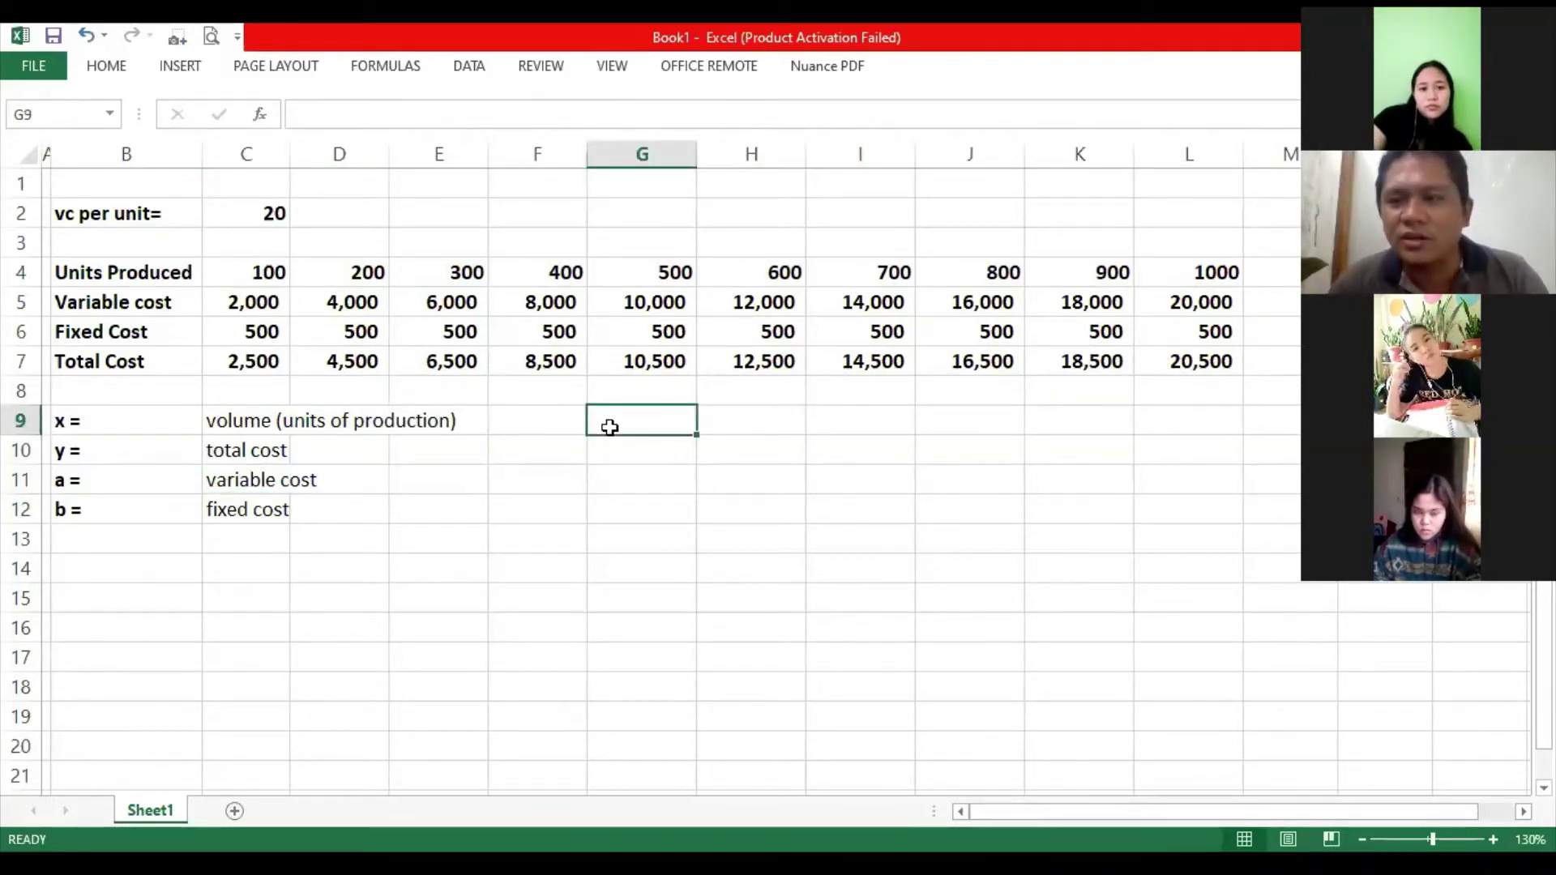
pyautogui.write('y ')
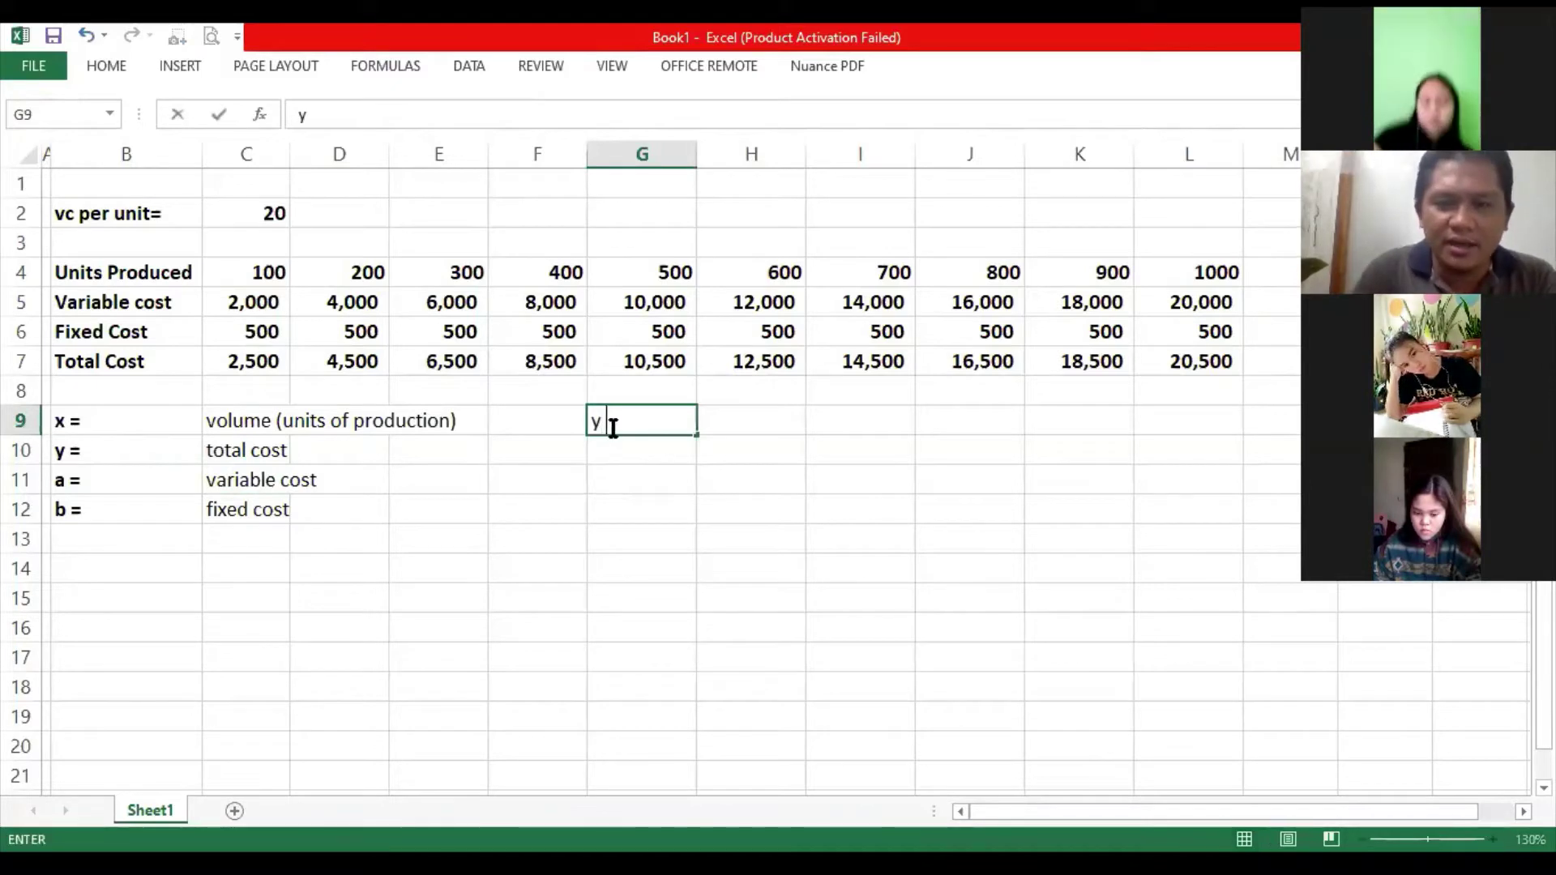
pyautogui.write('= a')
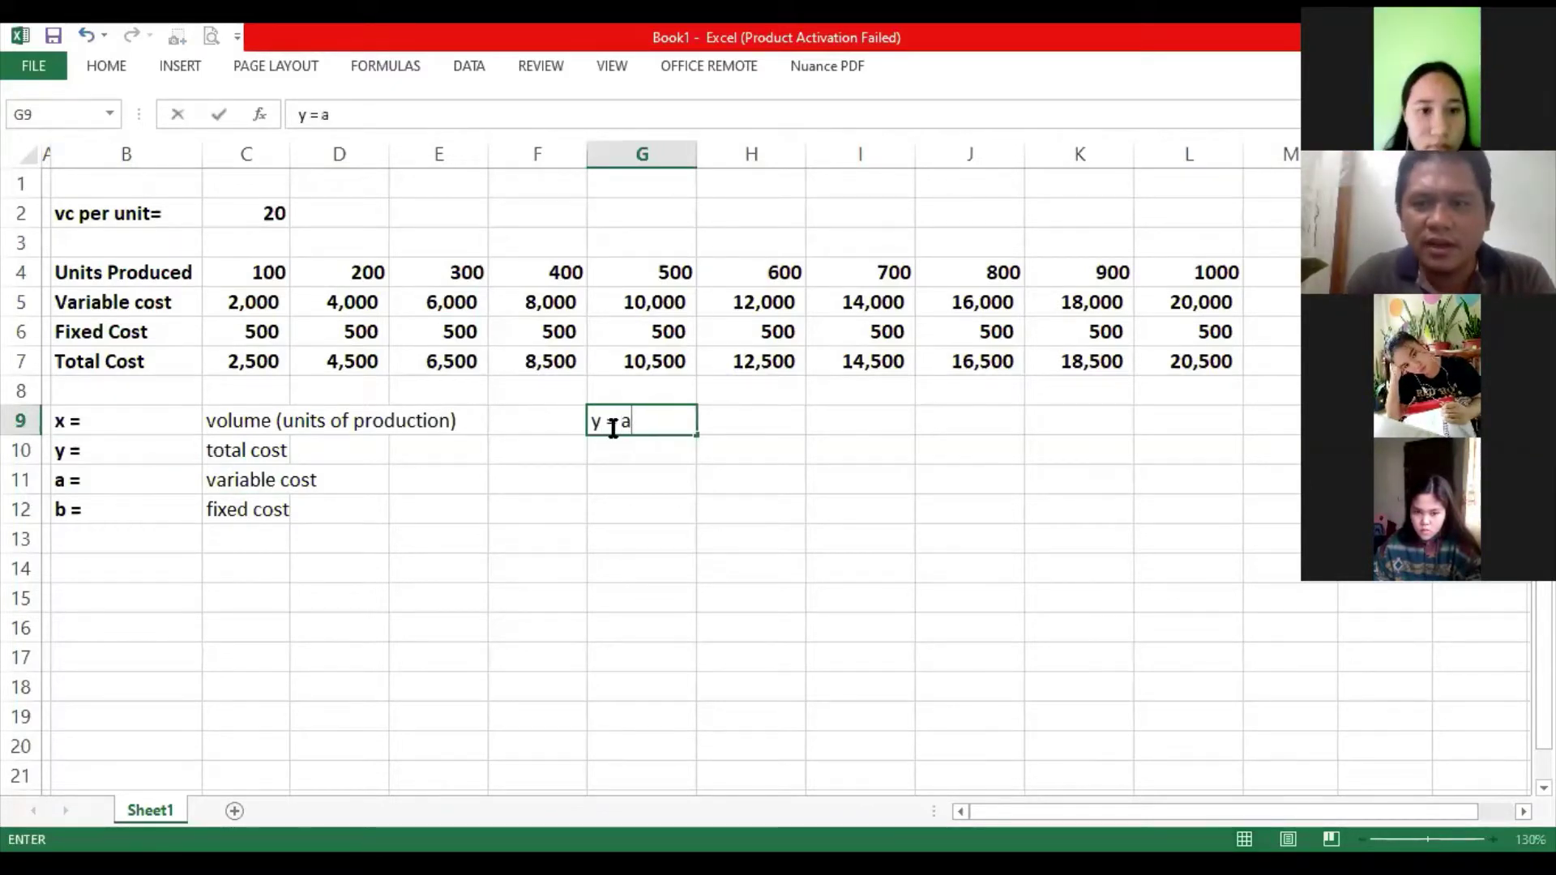
pyautogui.write('x + b')
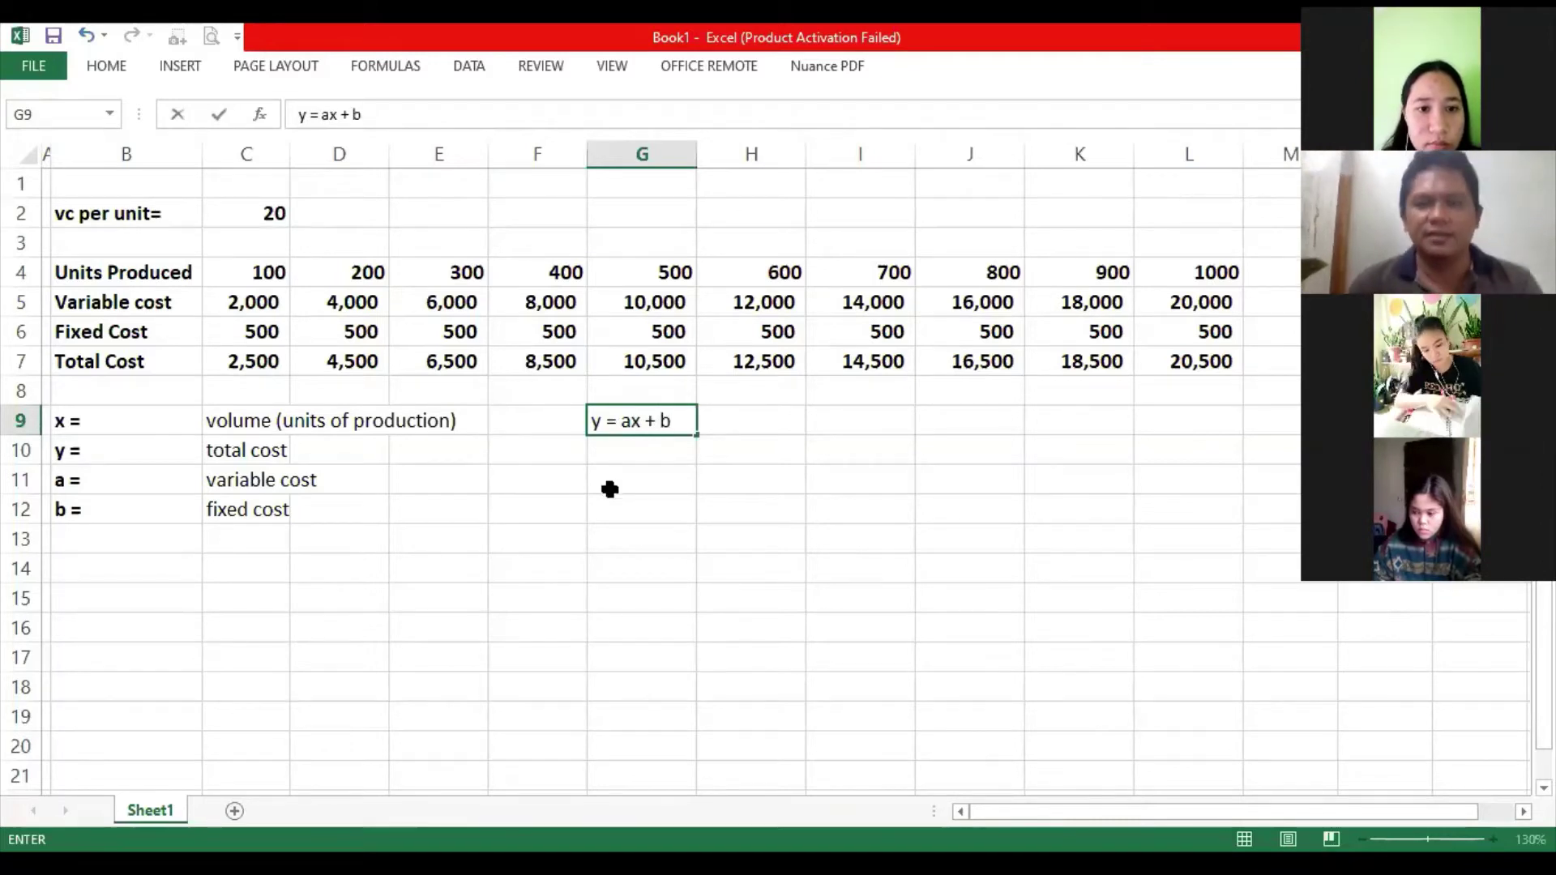
pyautogui.click(628, 474)
# Enlarge the font of the equation in G9 to size 22.
pyautogui.click(643, 424)
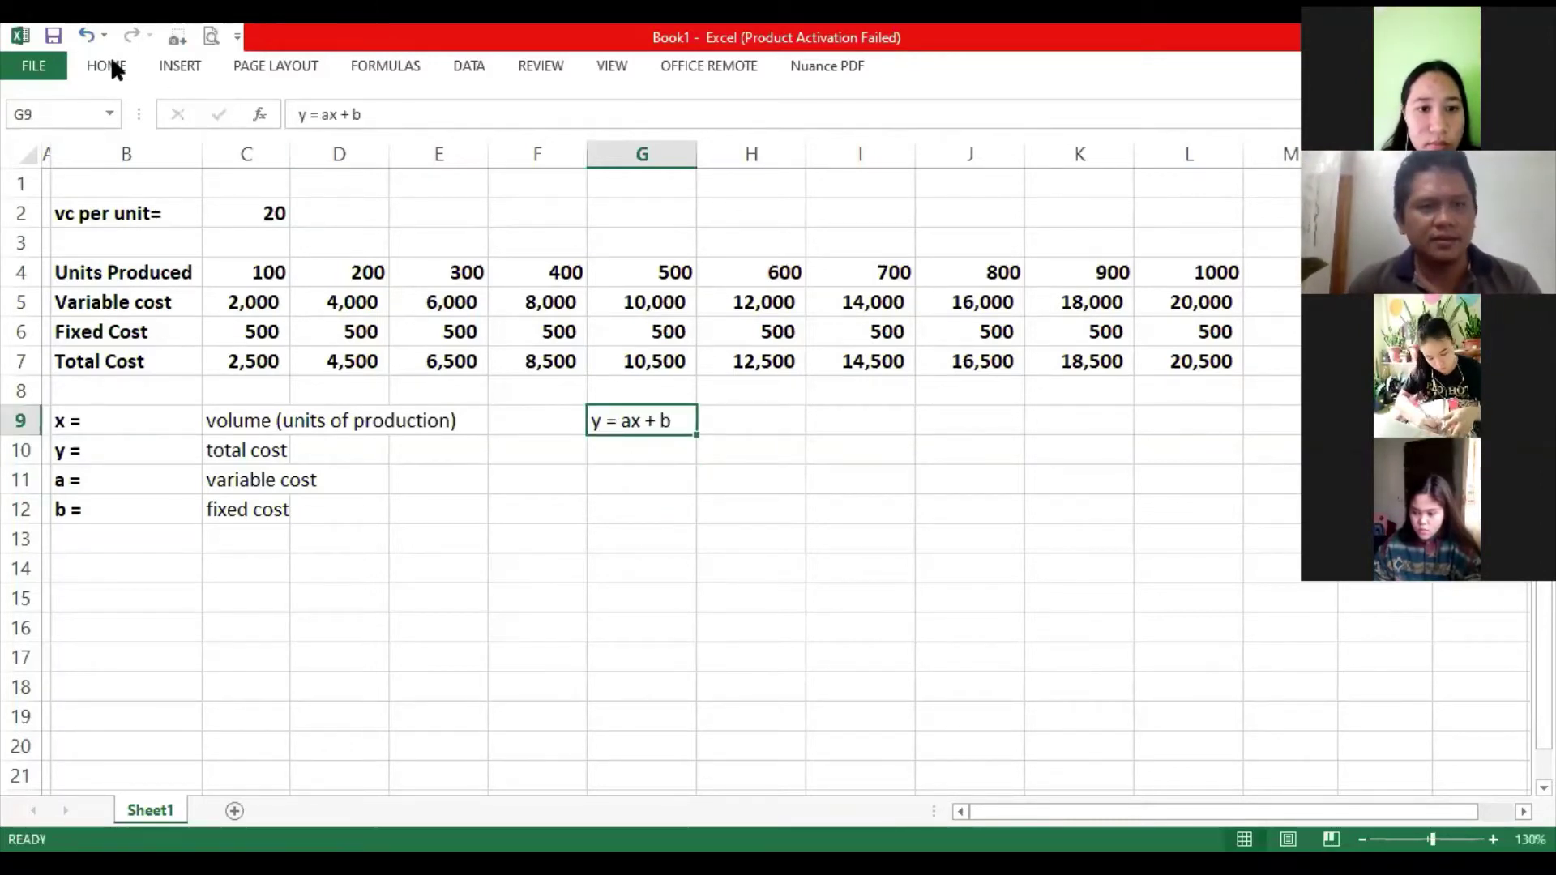
pyautogui.click(109, 65)
pyautogui.click(372, 106)
pyautogui.click(372, 106)
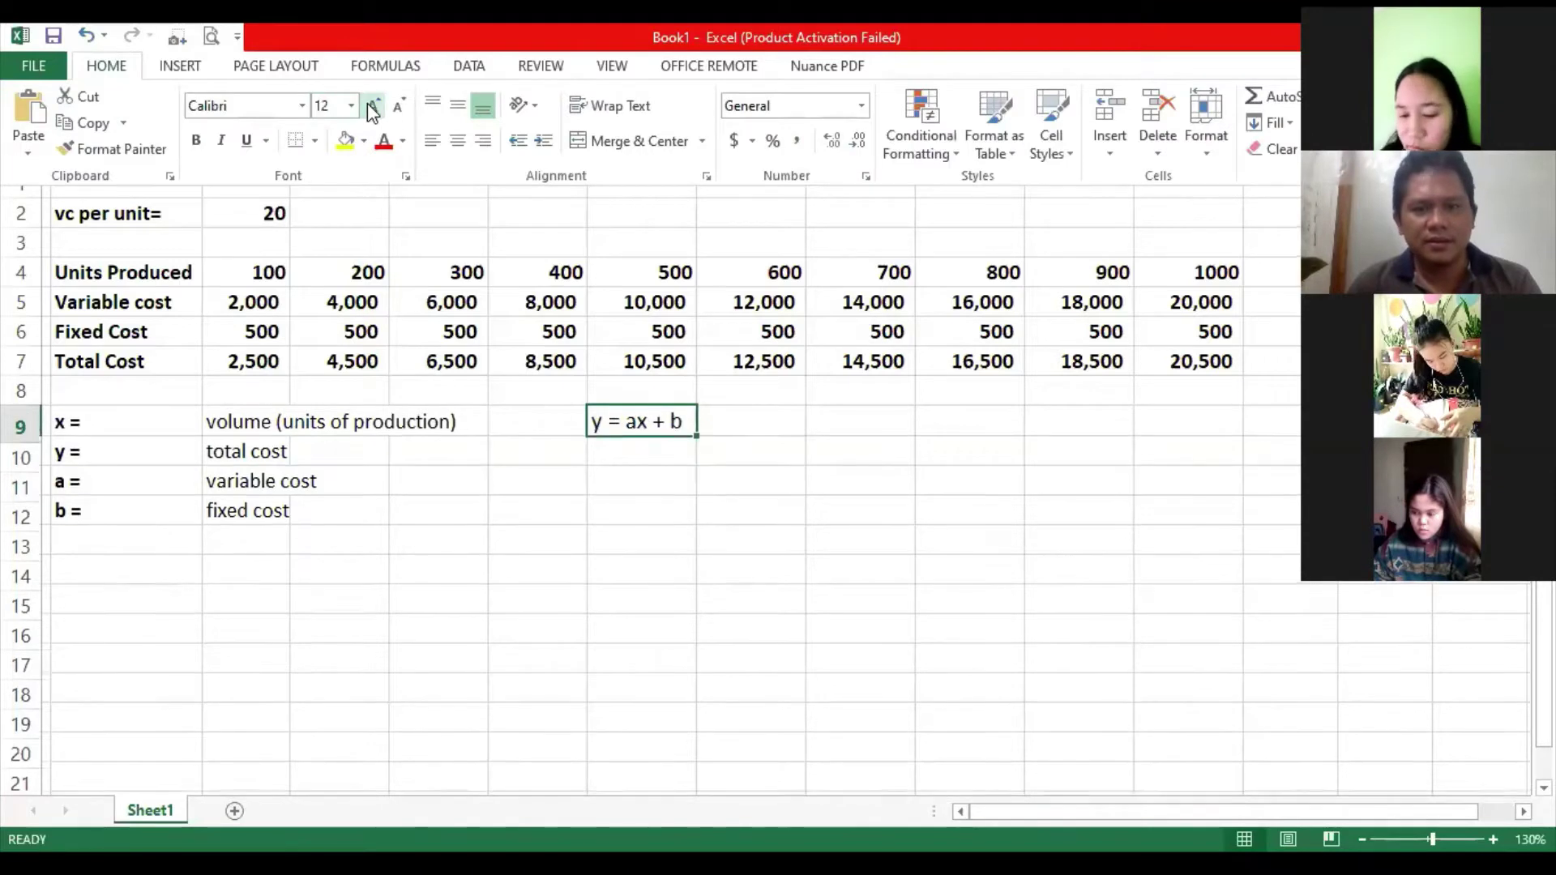
pyautogui.click(372, 106)
pyautogui.click(372, 106)
pyautogui.click(372, 106)
pyautogui.click(372, 106)
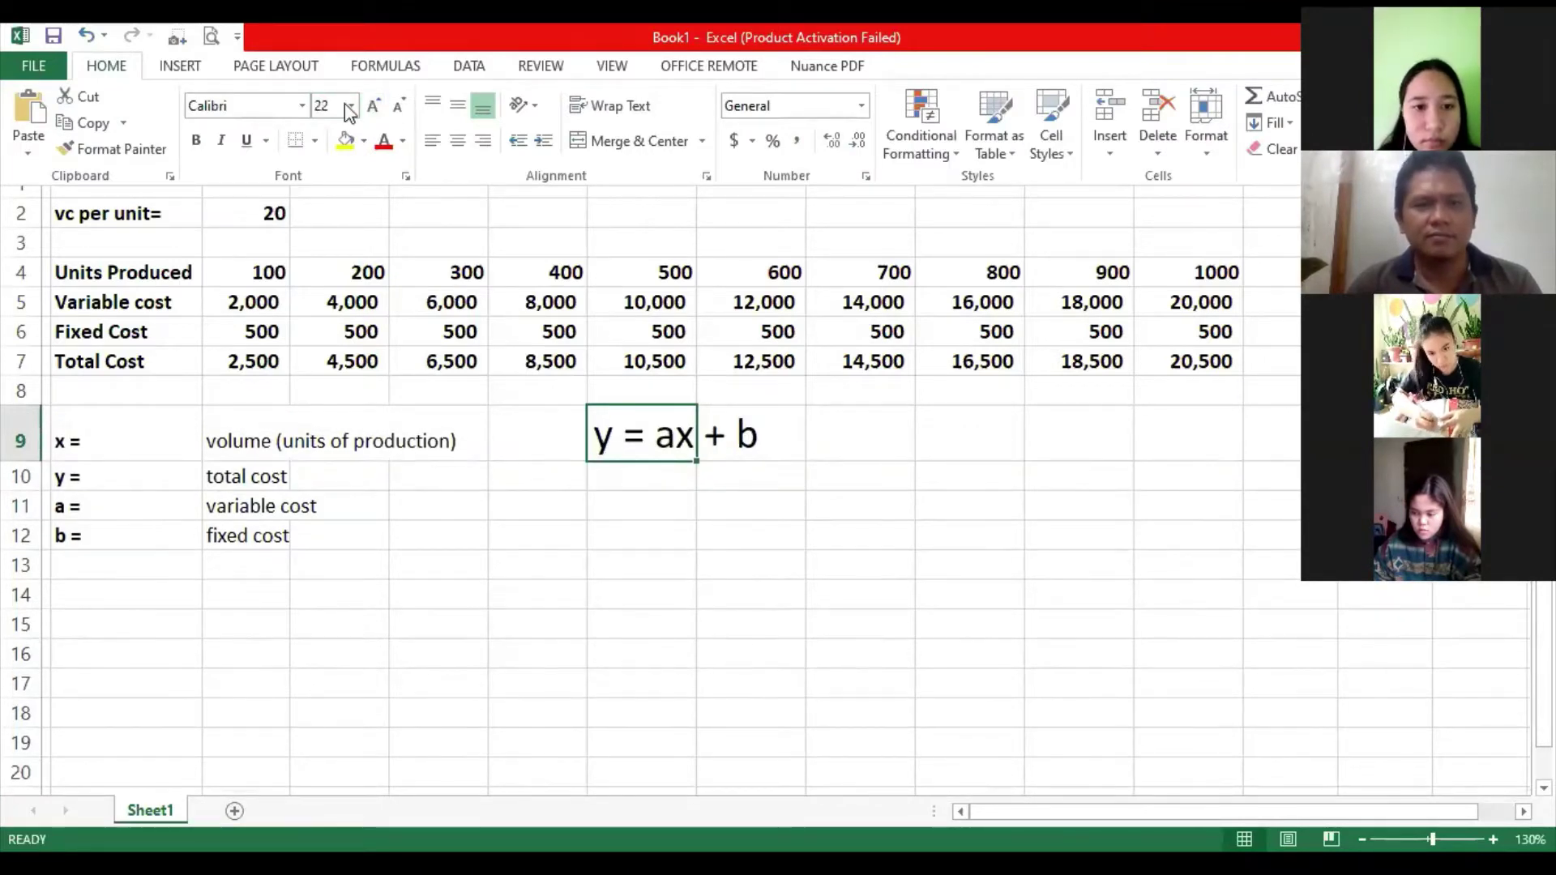
# Fill G9 and H9 with yellow so the highlight spans the whole equation.
pyautogui.click(347, 144)
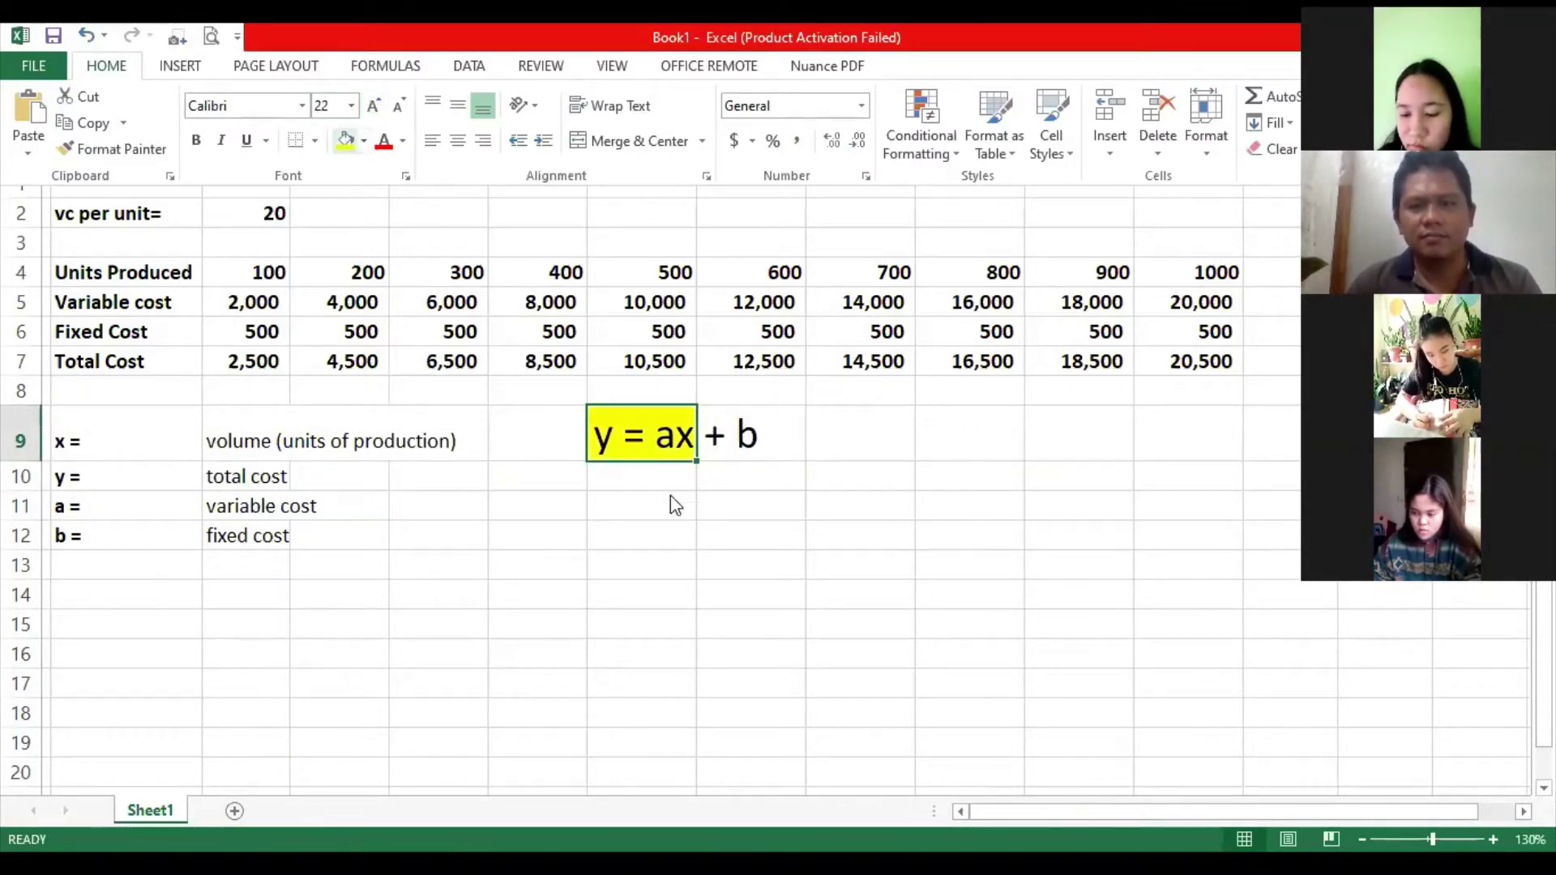
pyautogui.click(734, 423)
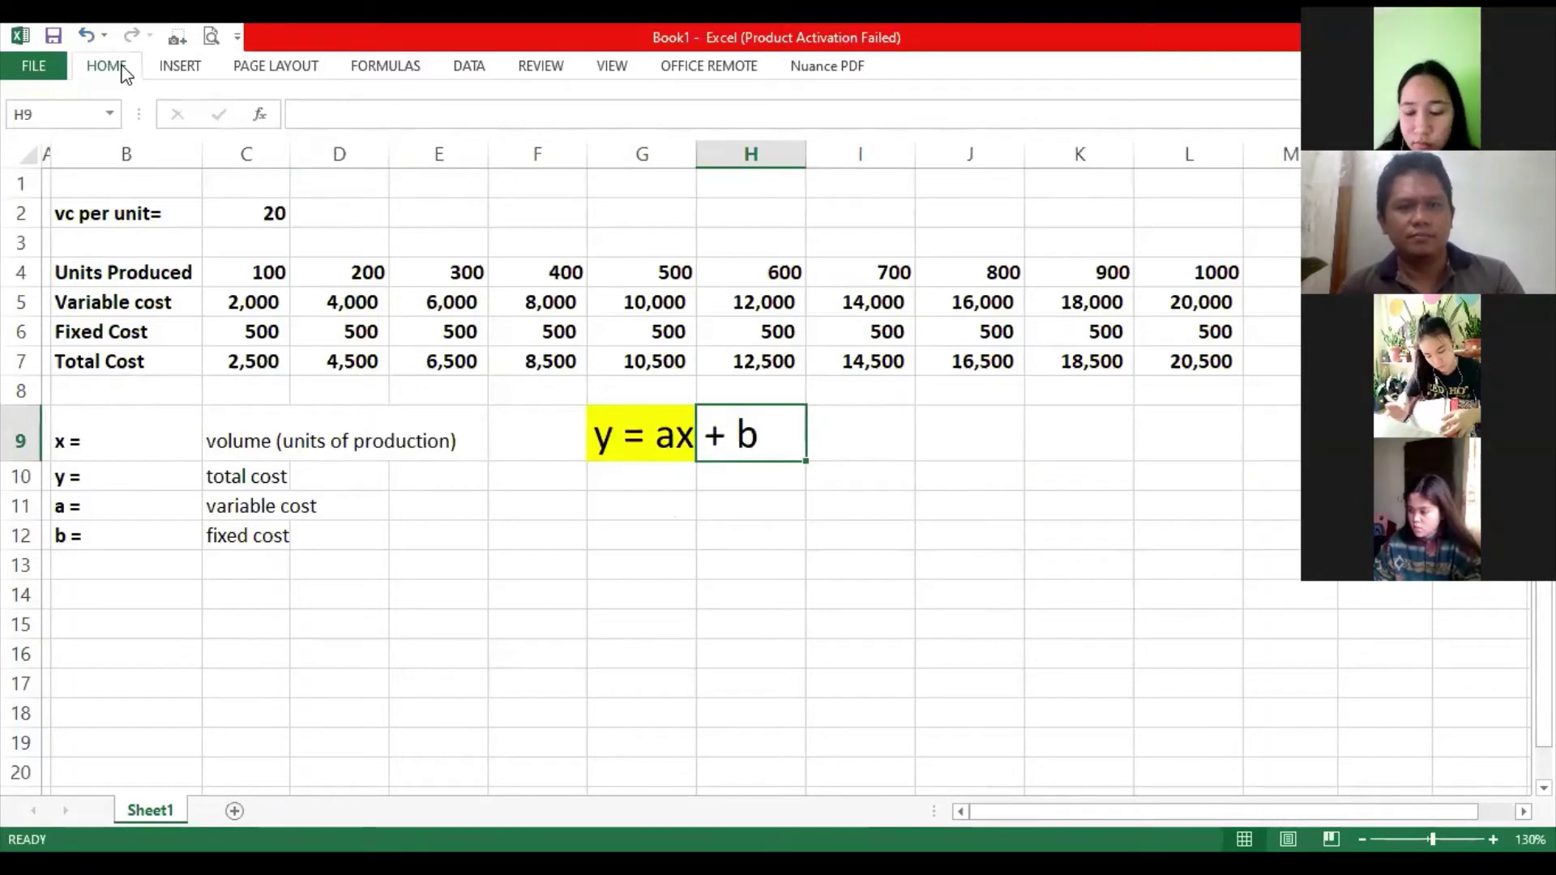
pyautogui.click(124, 73)
pyautogui.click(347, 144)
pyautogui.click(629, 543)
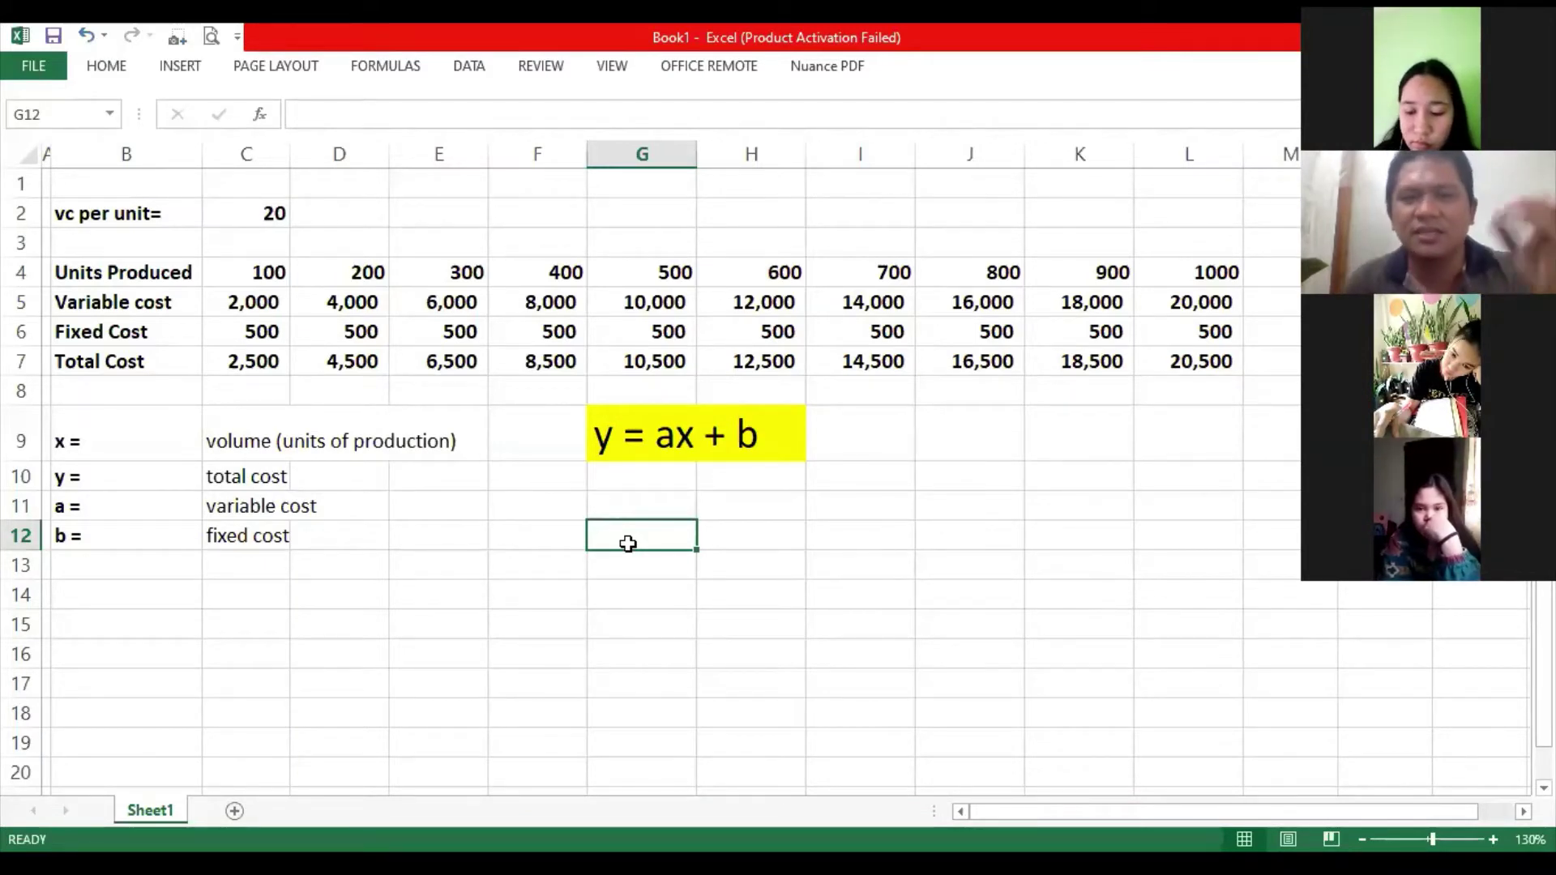
pyautogui.click(616, 452)
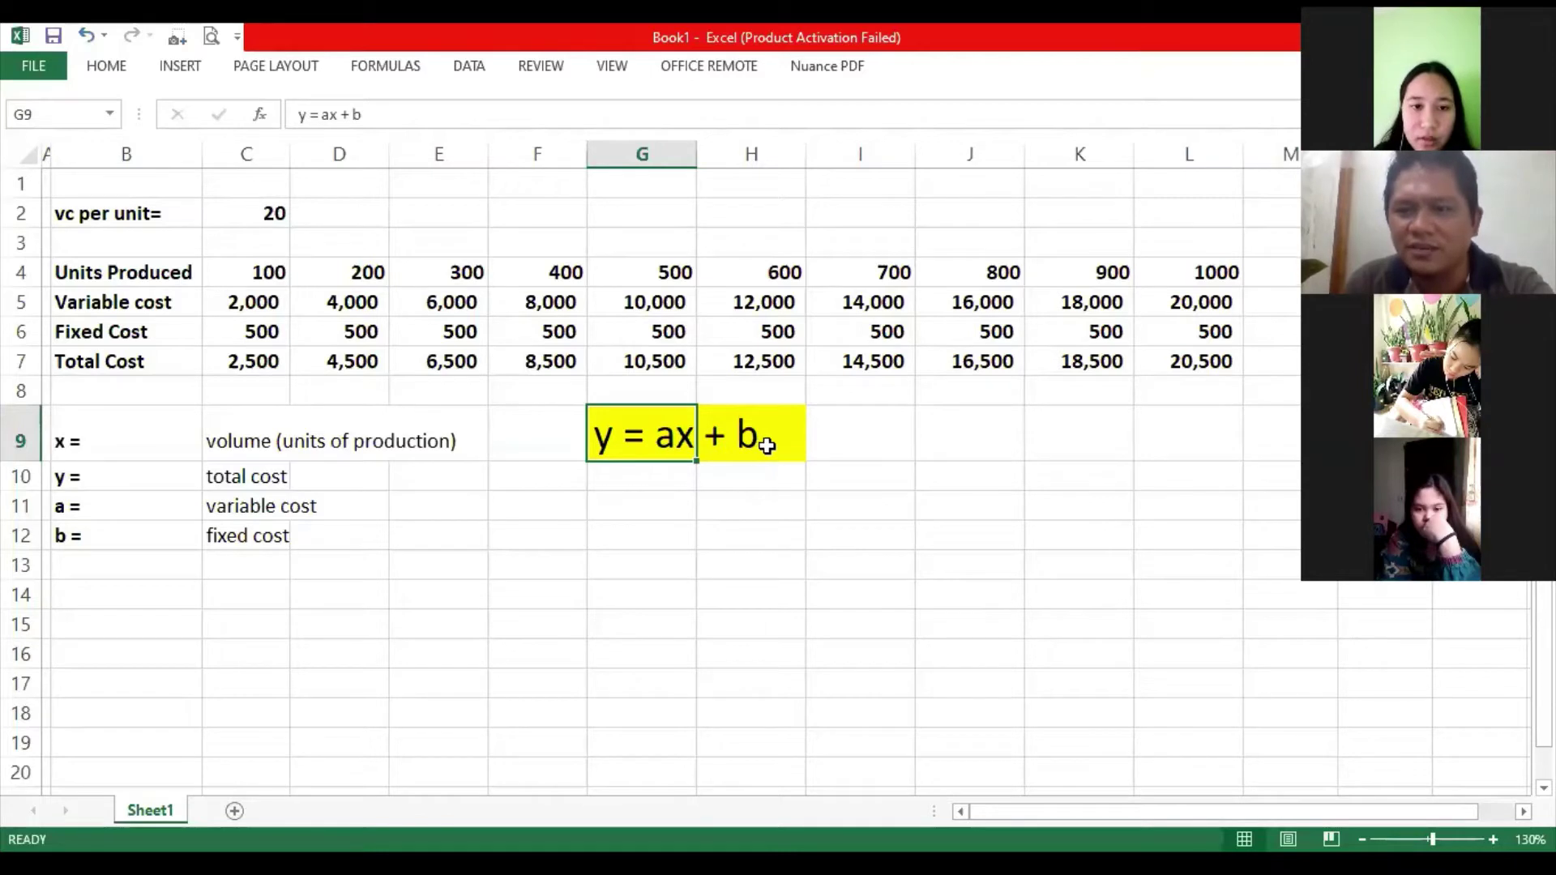
pyautogui.click(637, 573)
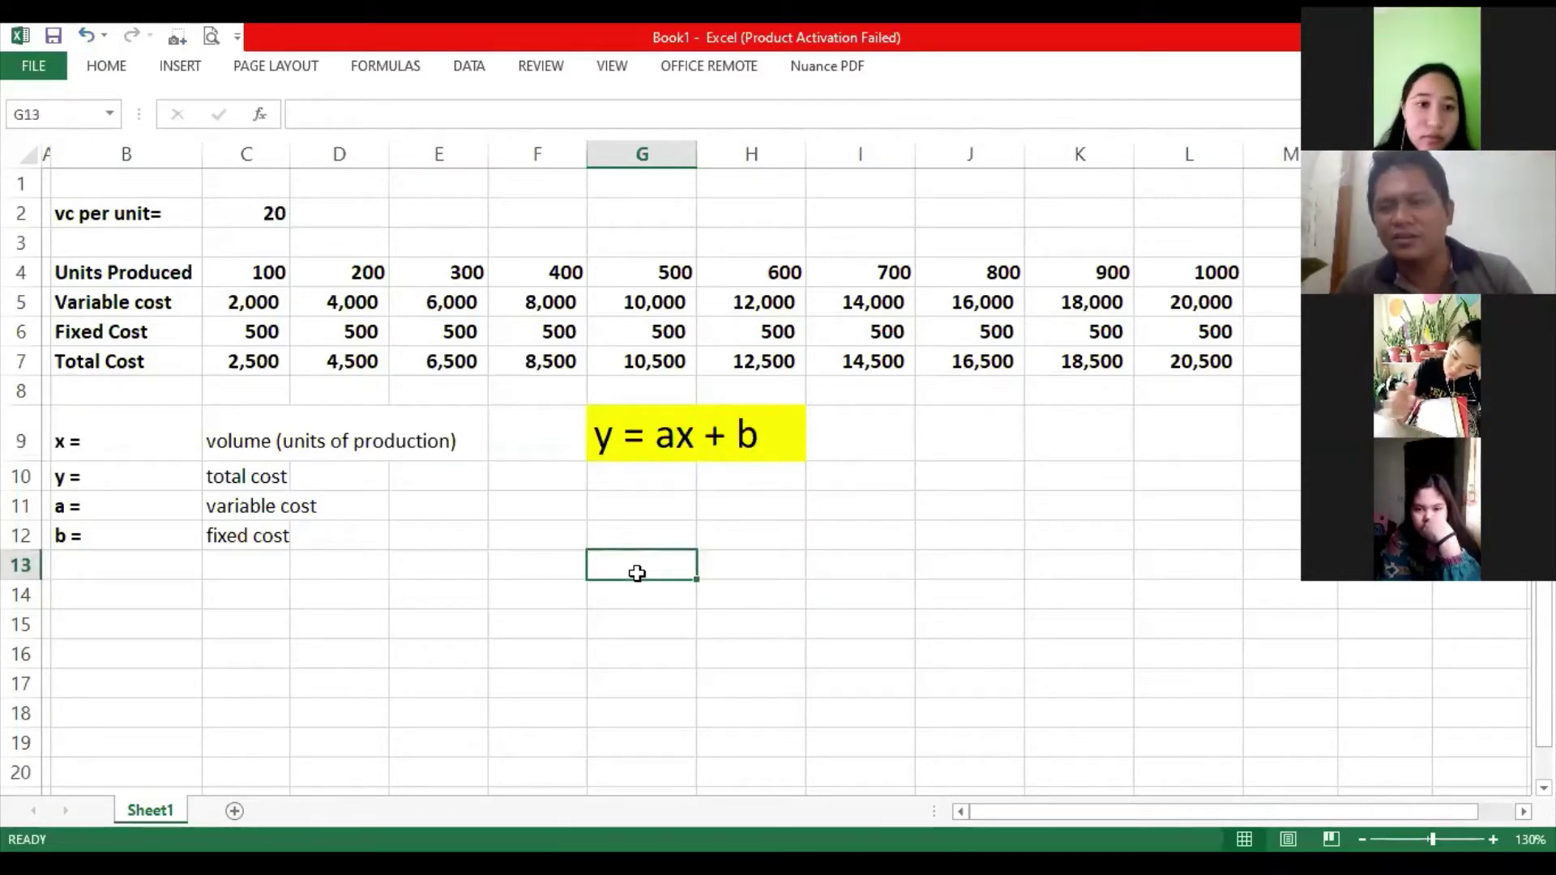
pyautogui.click(625, 451)
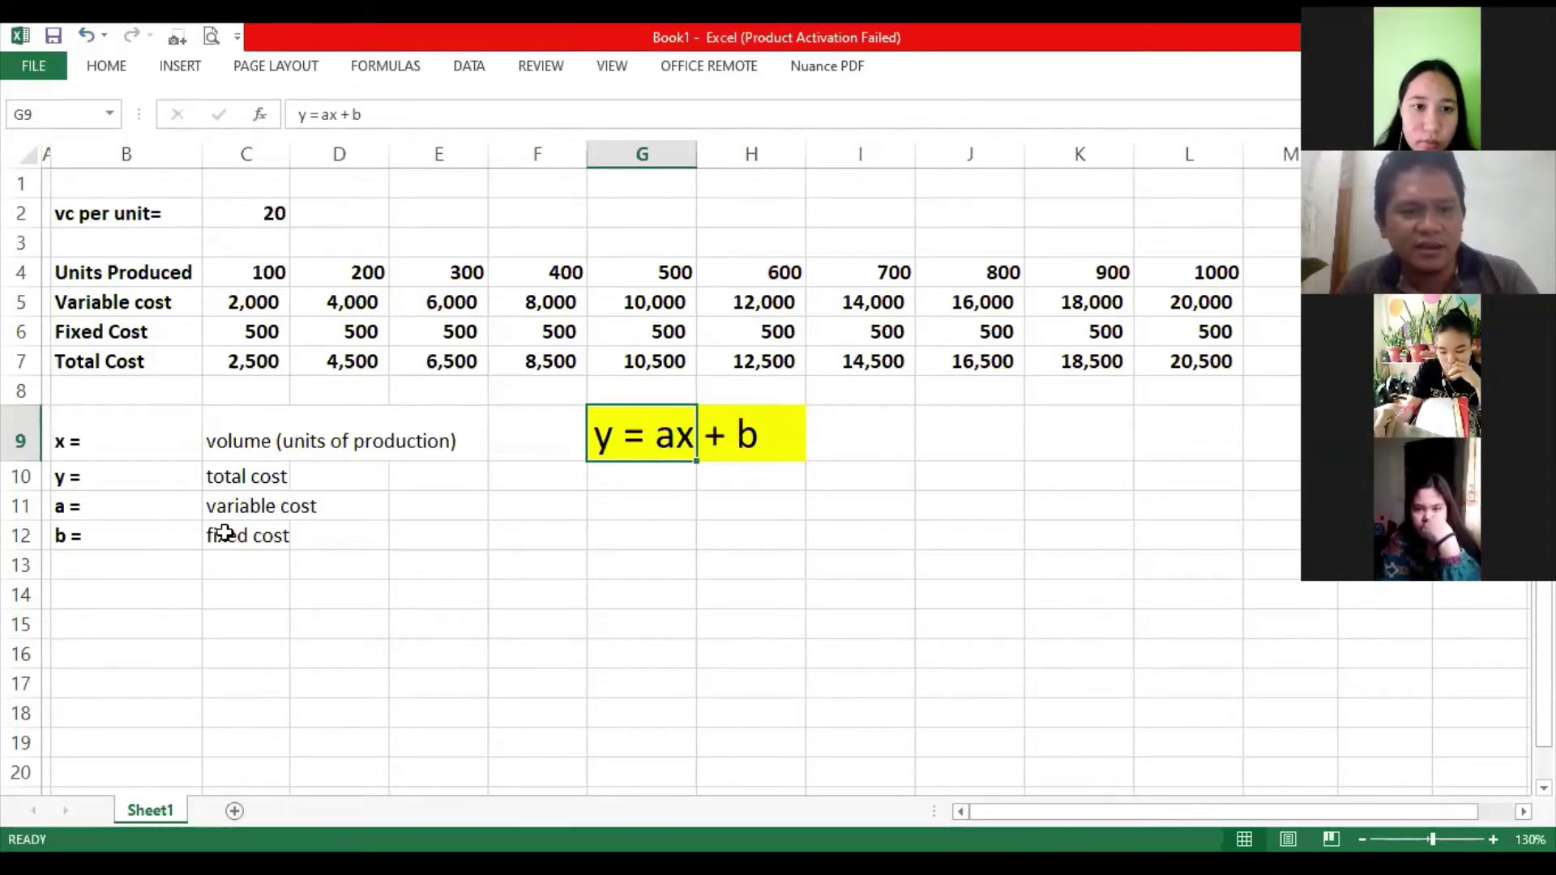
# Extend the description of a in C11 to read "variable cost per unit".
pyautogui.click(242, 506)
pyautogui.click(422, 126)
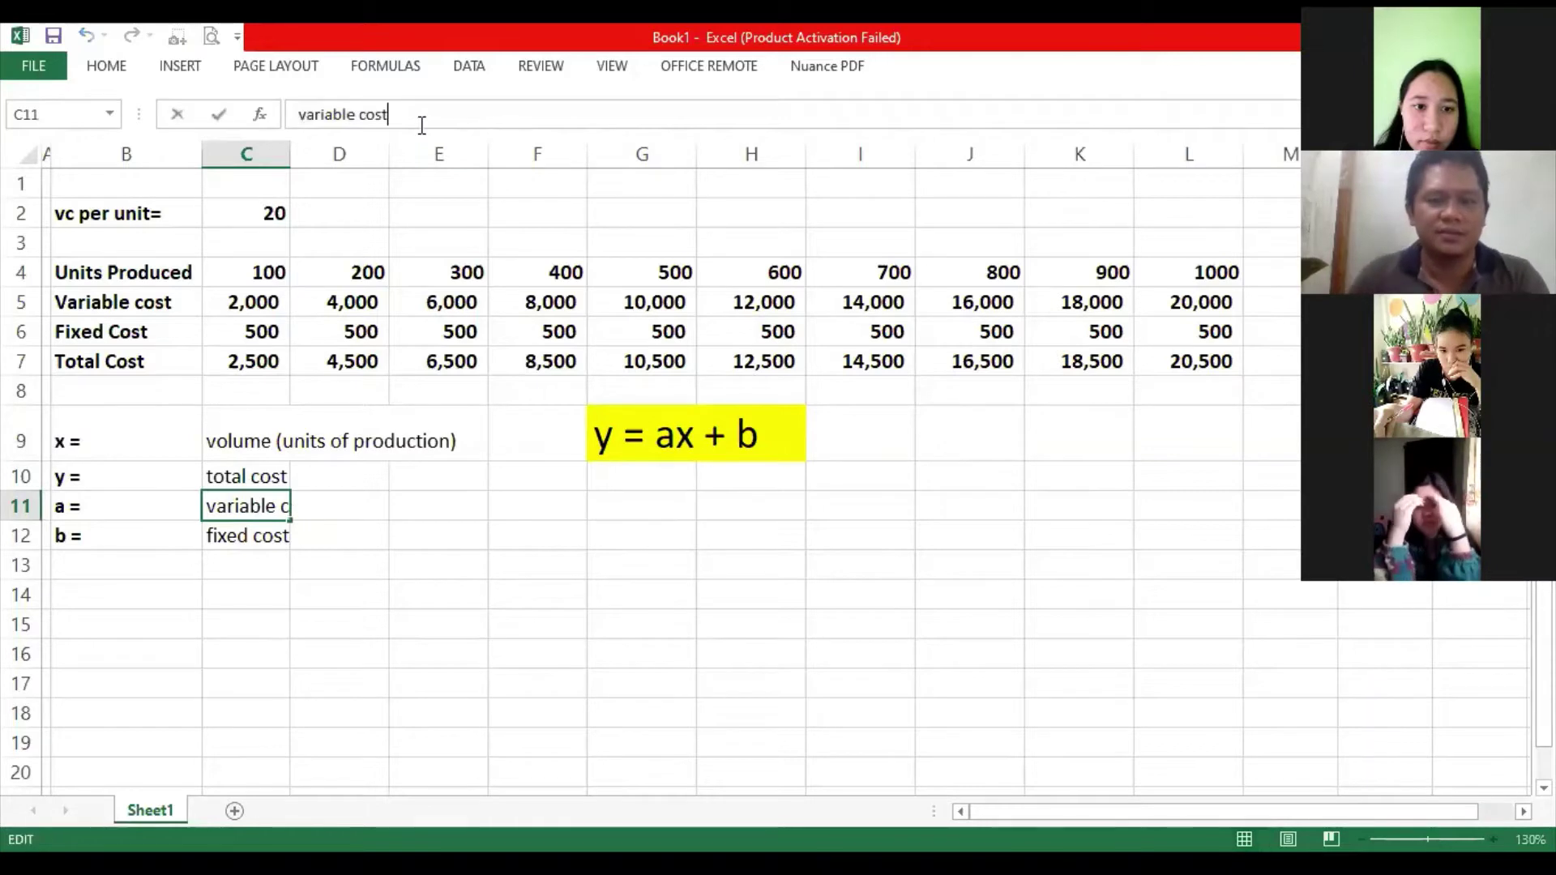
pyautogui.write('per un')
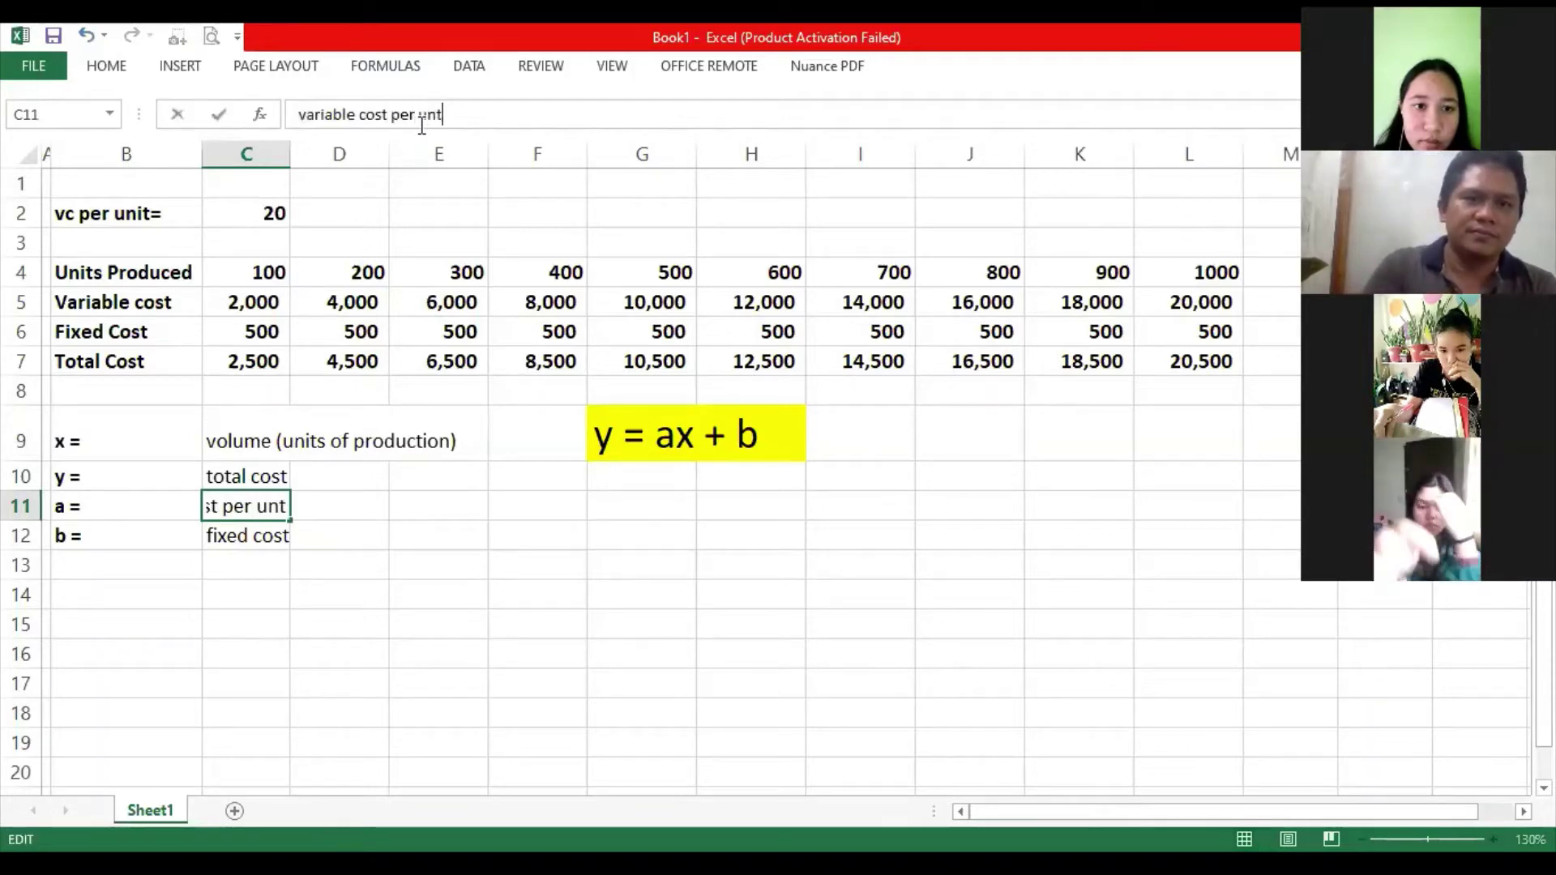
pyautogui.write('it')
pyautogui.press('Return')
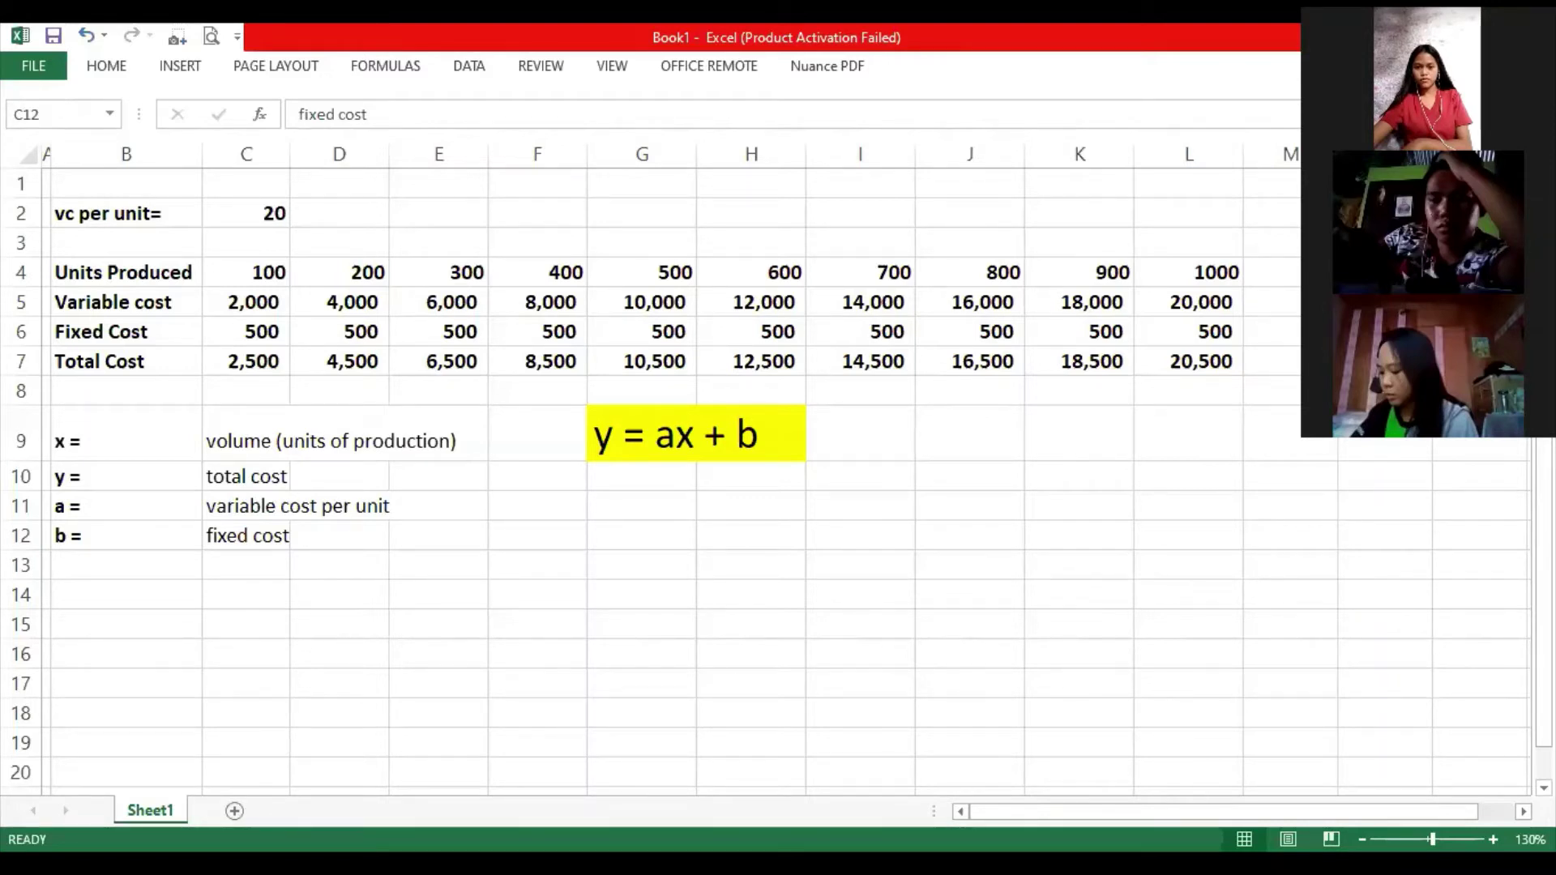
# Enter the value -1 in F11, in the row of the variable cost per unit definition.
pyautogui.click(641, 505)
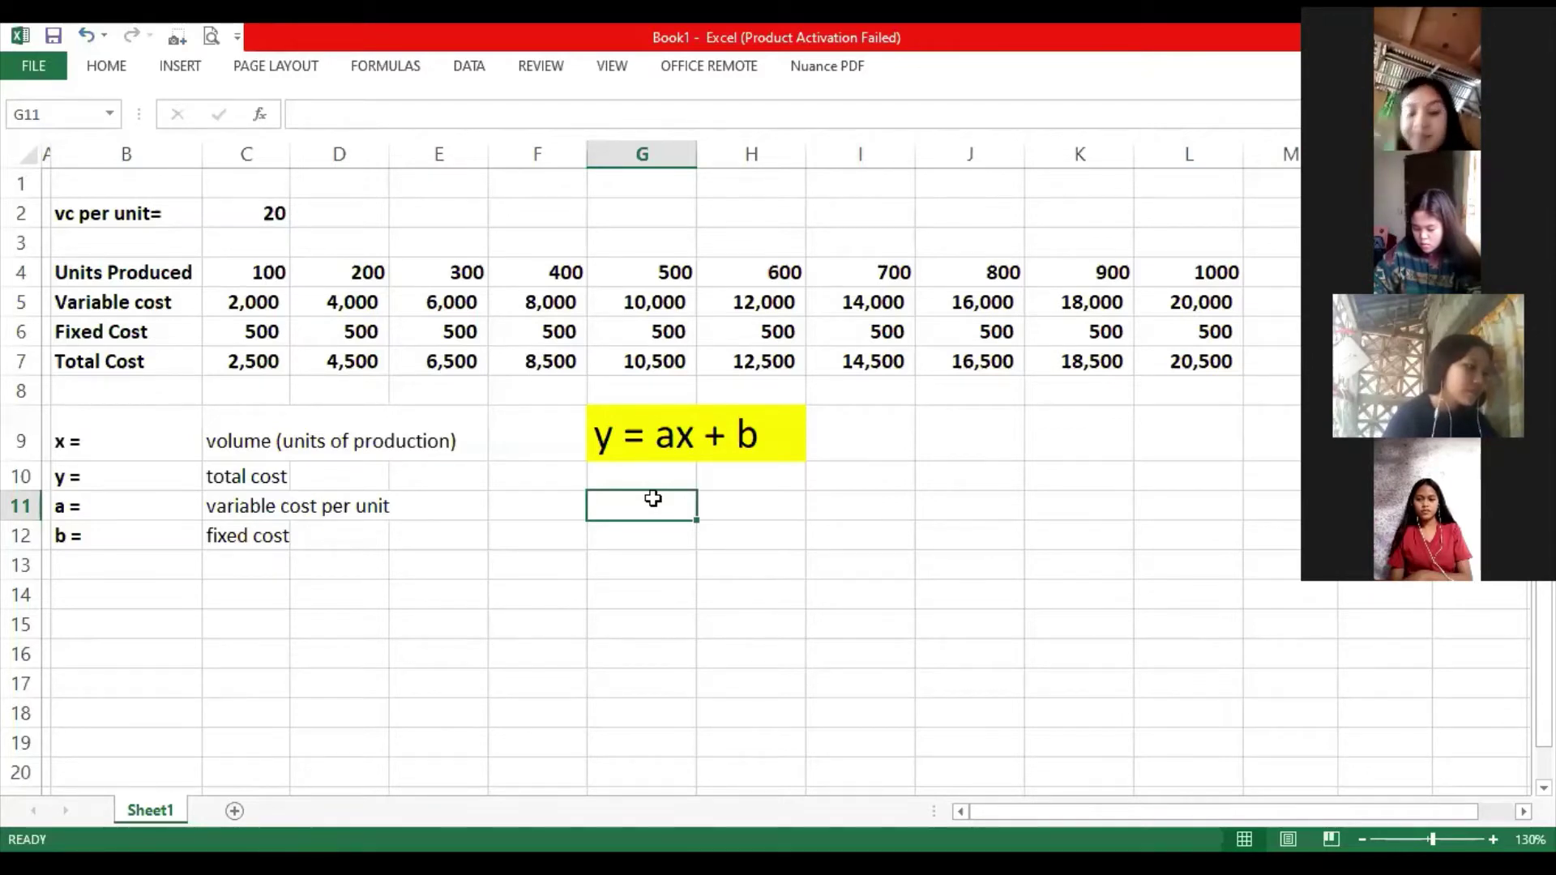
pyautogui.click(549, 527)
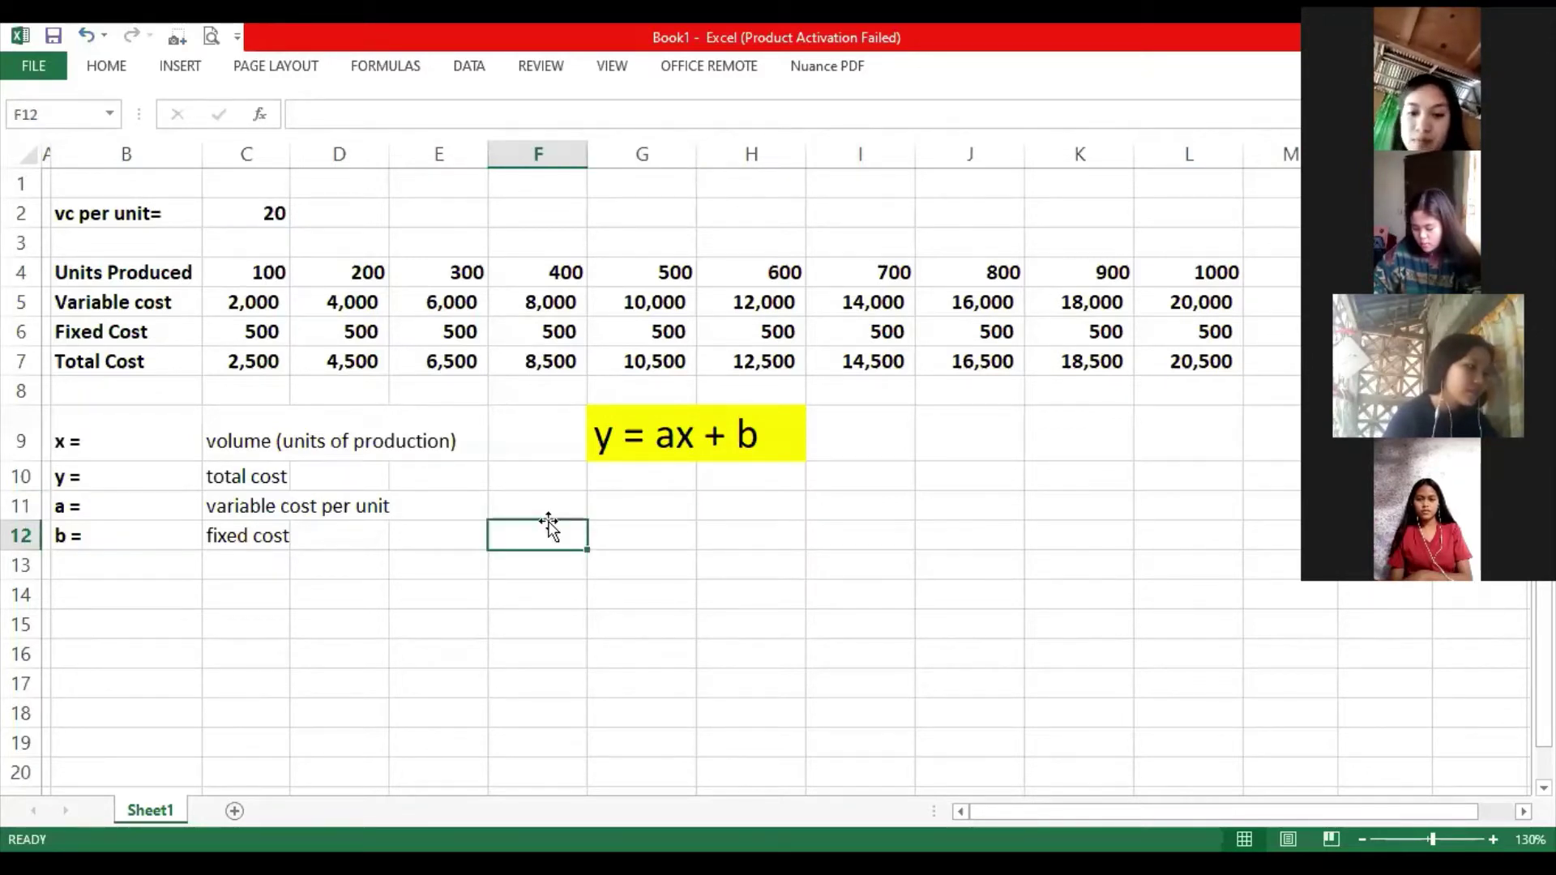
pyautogui.press('Up')
pyautogui.write('-1')
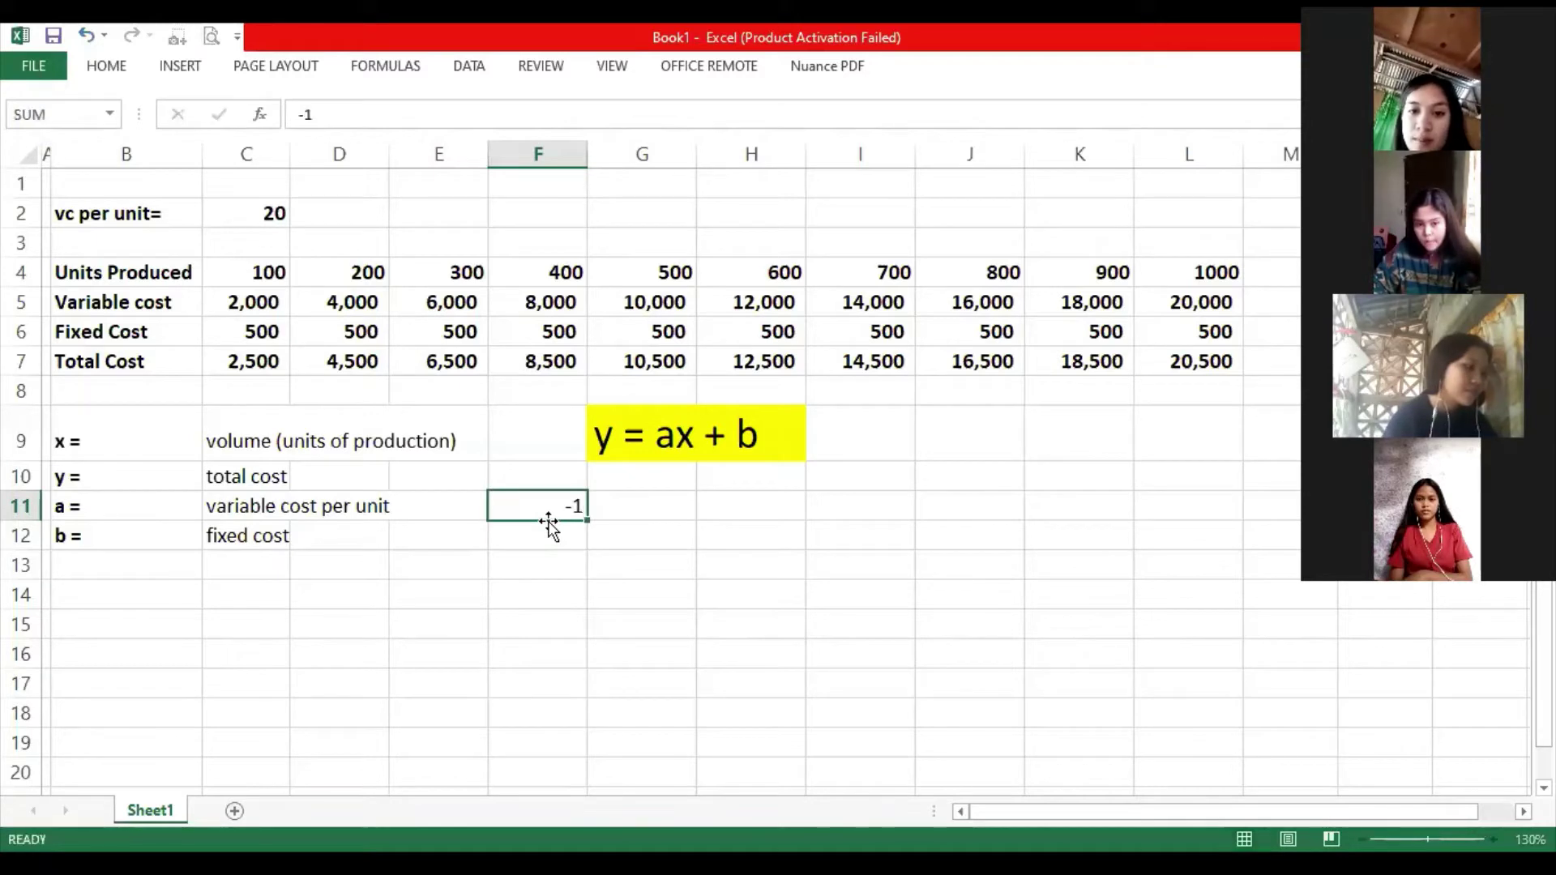
pyautogui.press('Return')
pyautogui.press('Up')
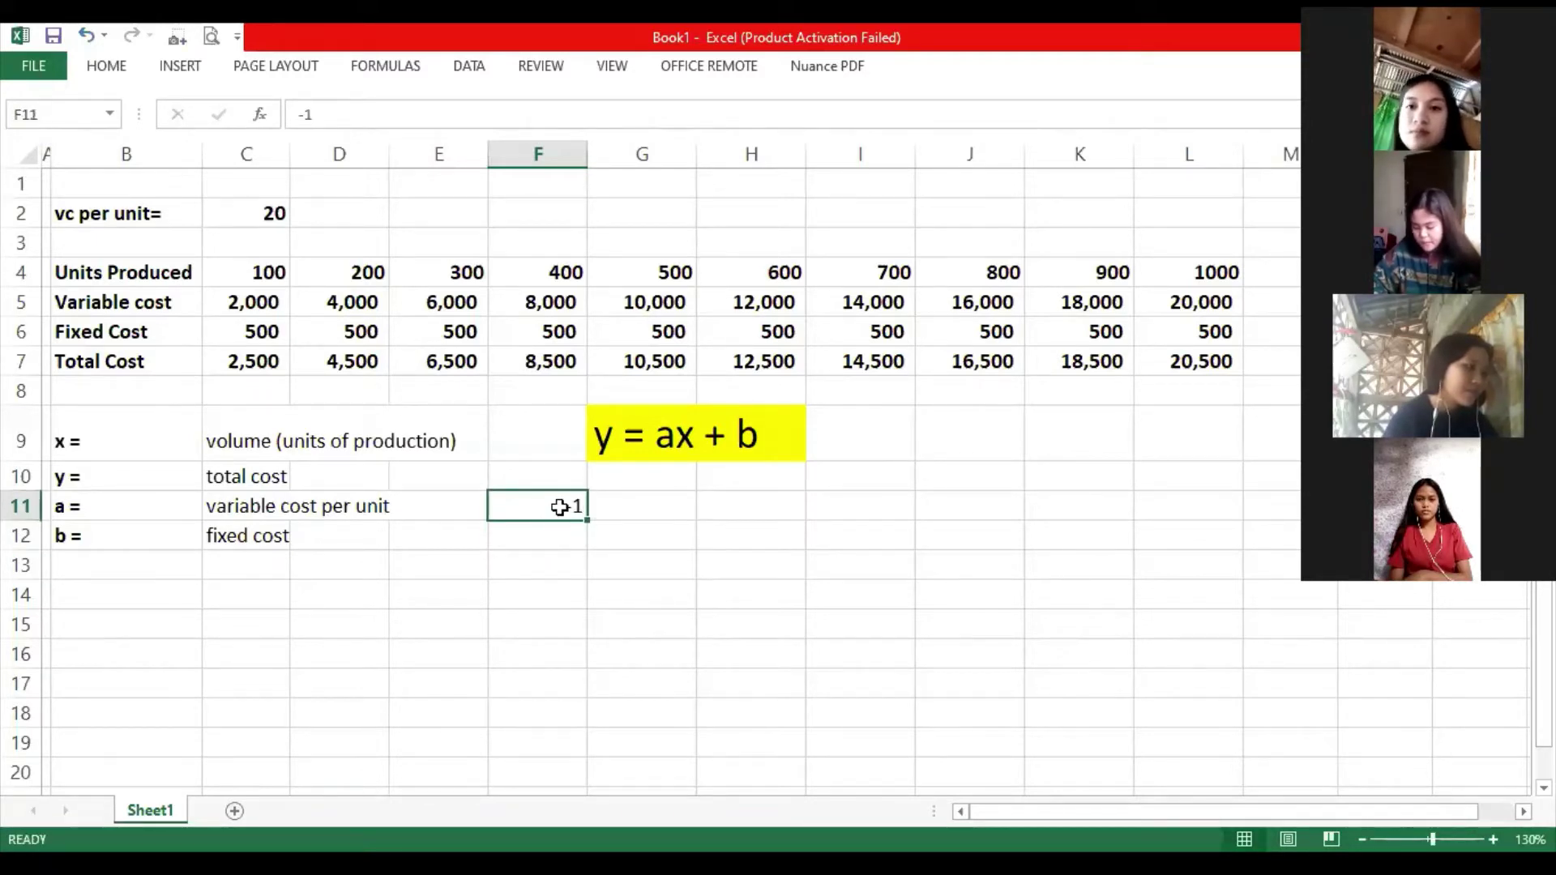
# Format F11 and F12 as Number with negatives in black parentheses and no decimal places.
pyautogui.moveTo(559, 508); pyautogui.dragTo(559, 534)
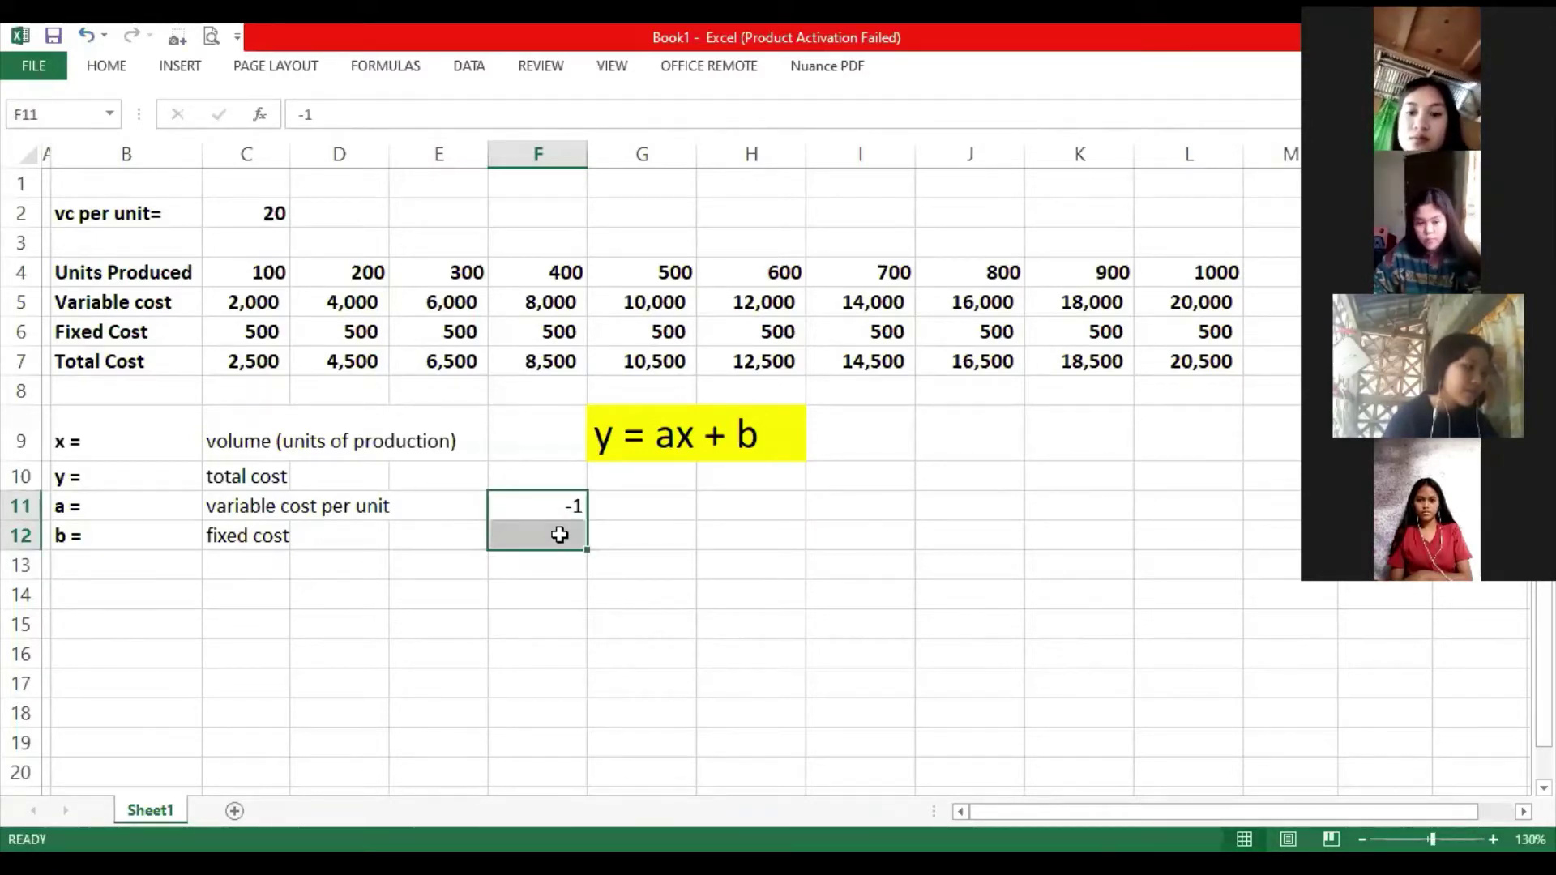
pyautogui.rightClick(559, 535)
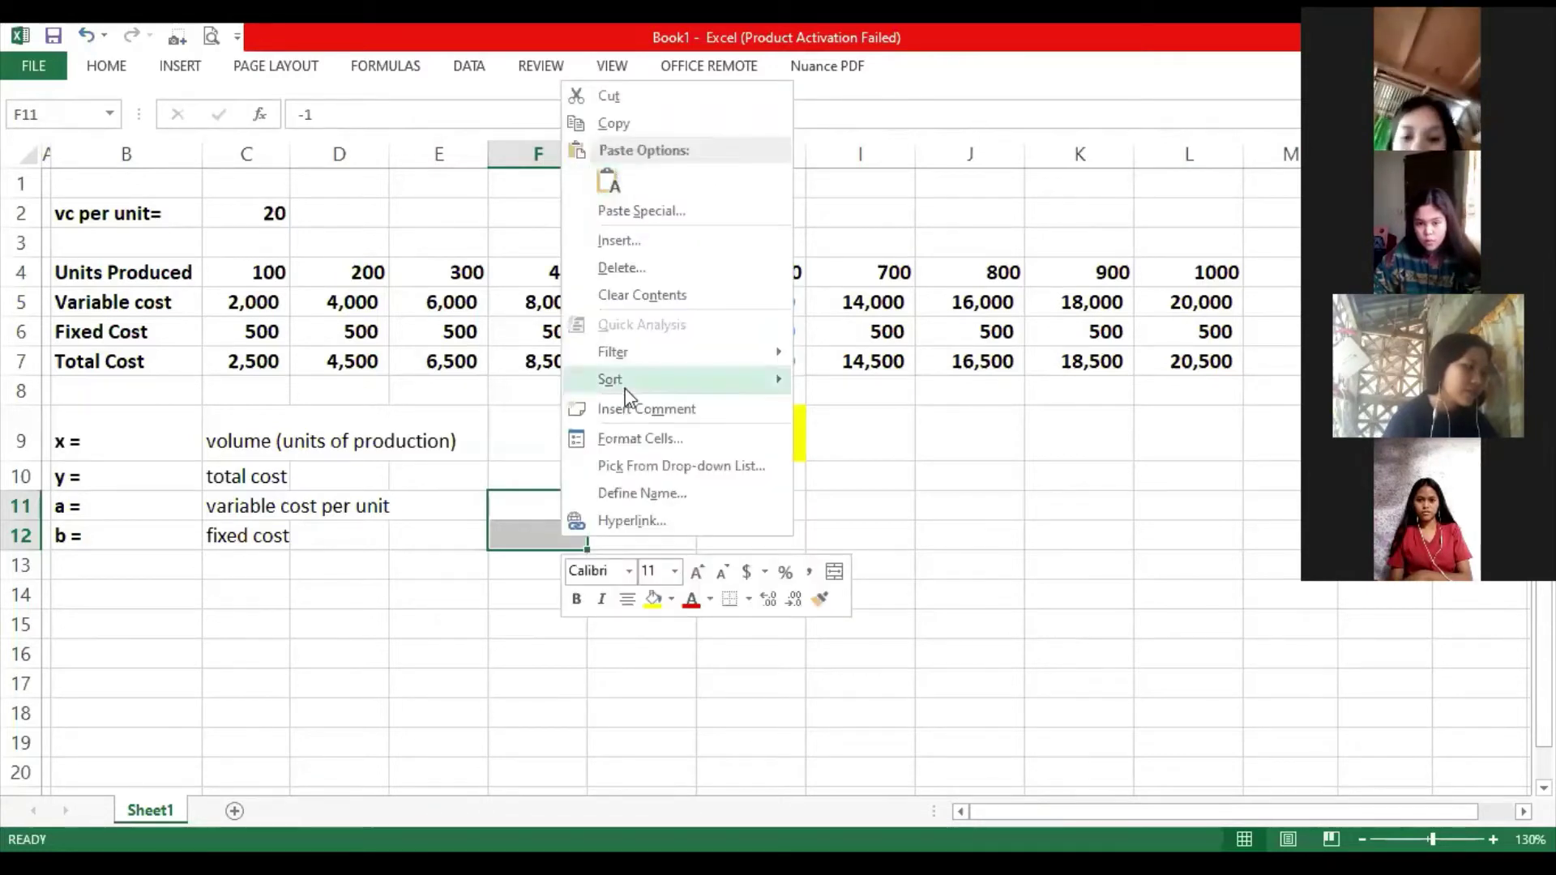
pyautogui.press('Escape')
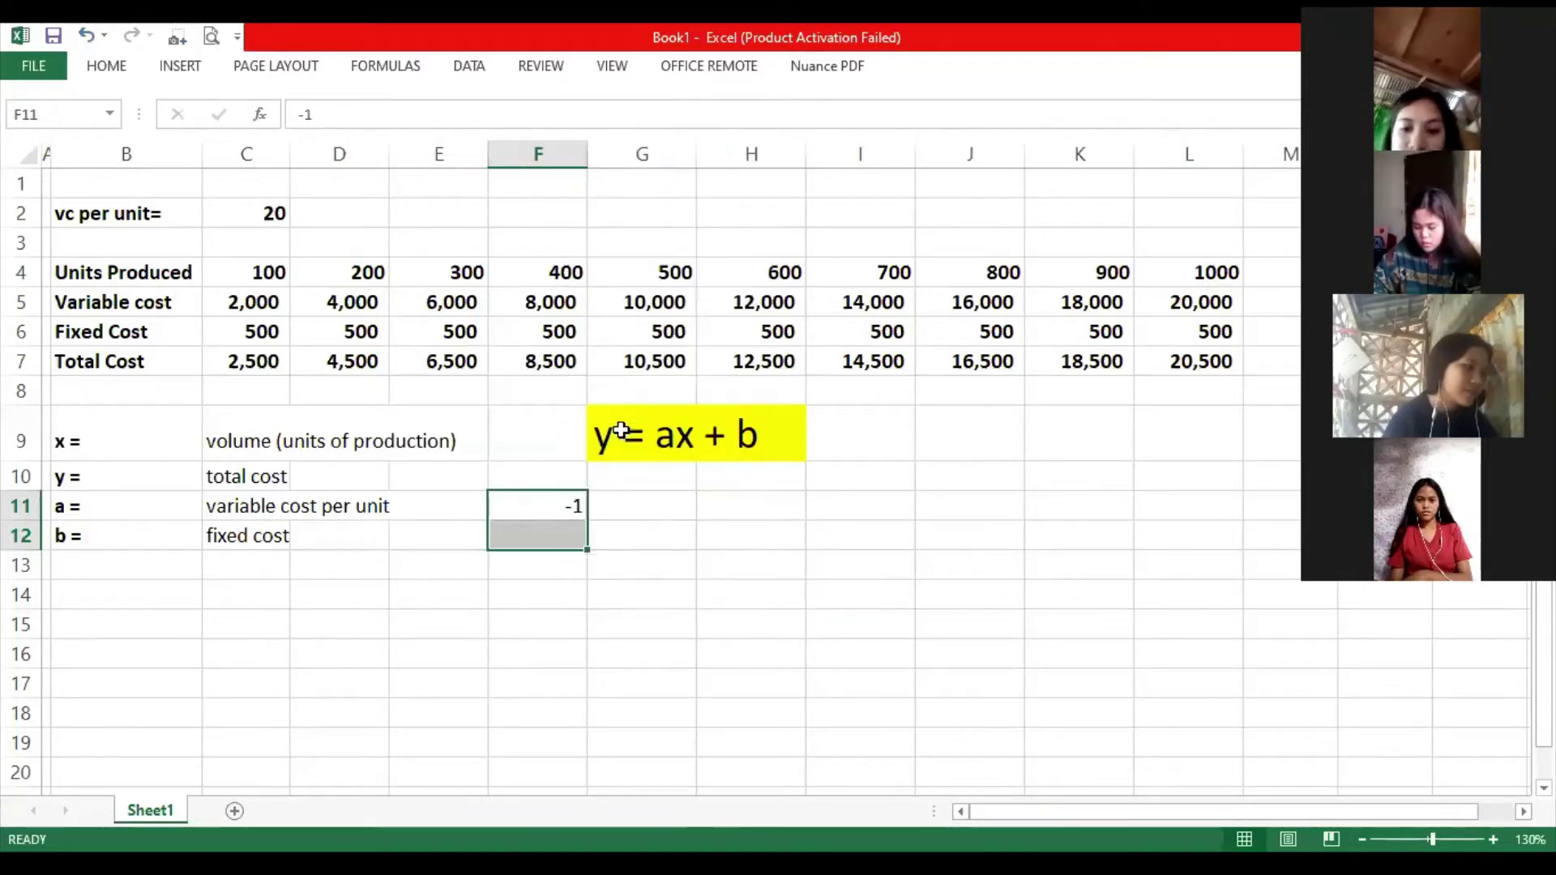
pyautogui.hotkey('ctrl', '1')
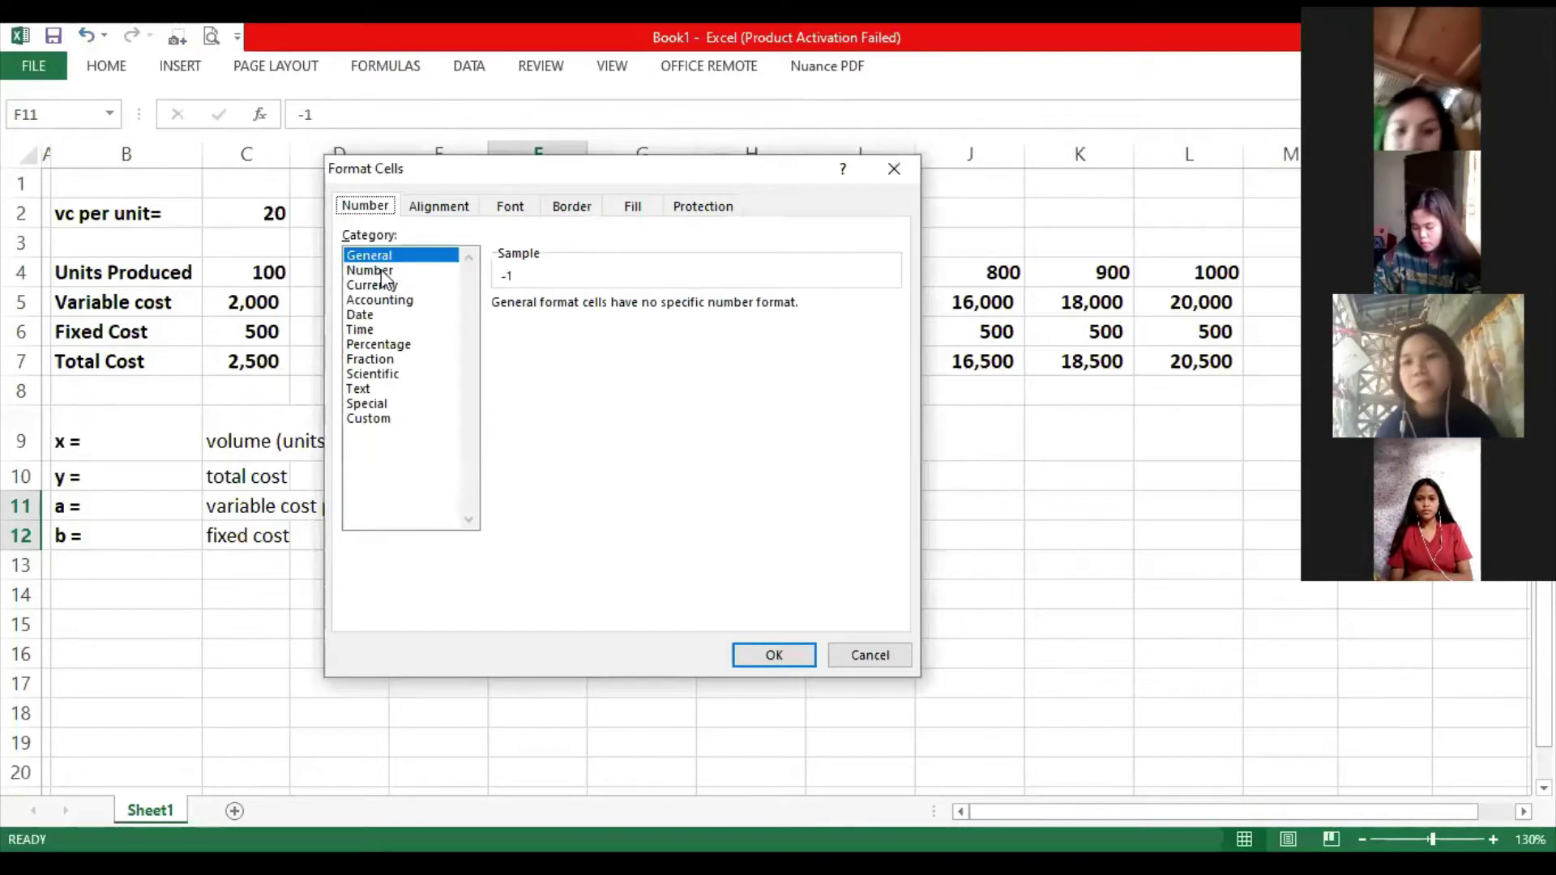
pyautogui.click(385, 273)
pyautogui.click(518, 408)
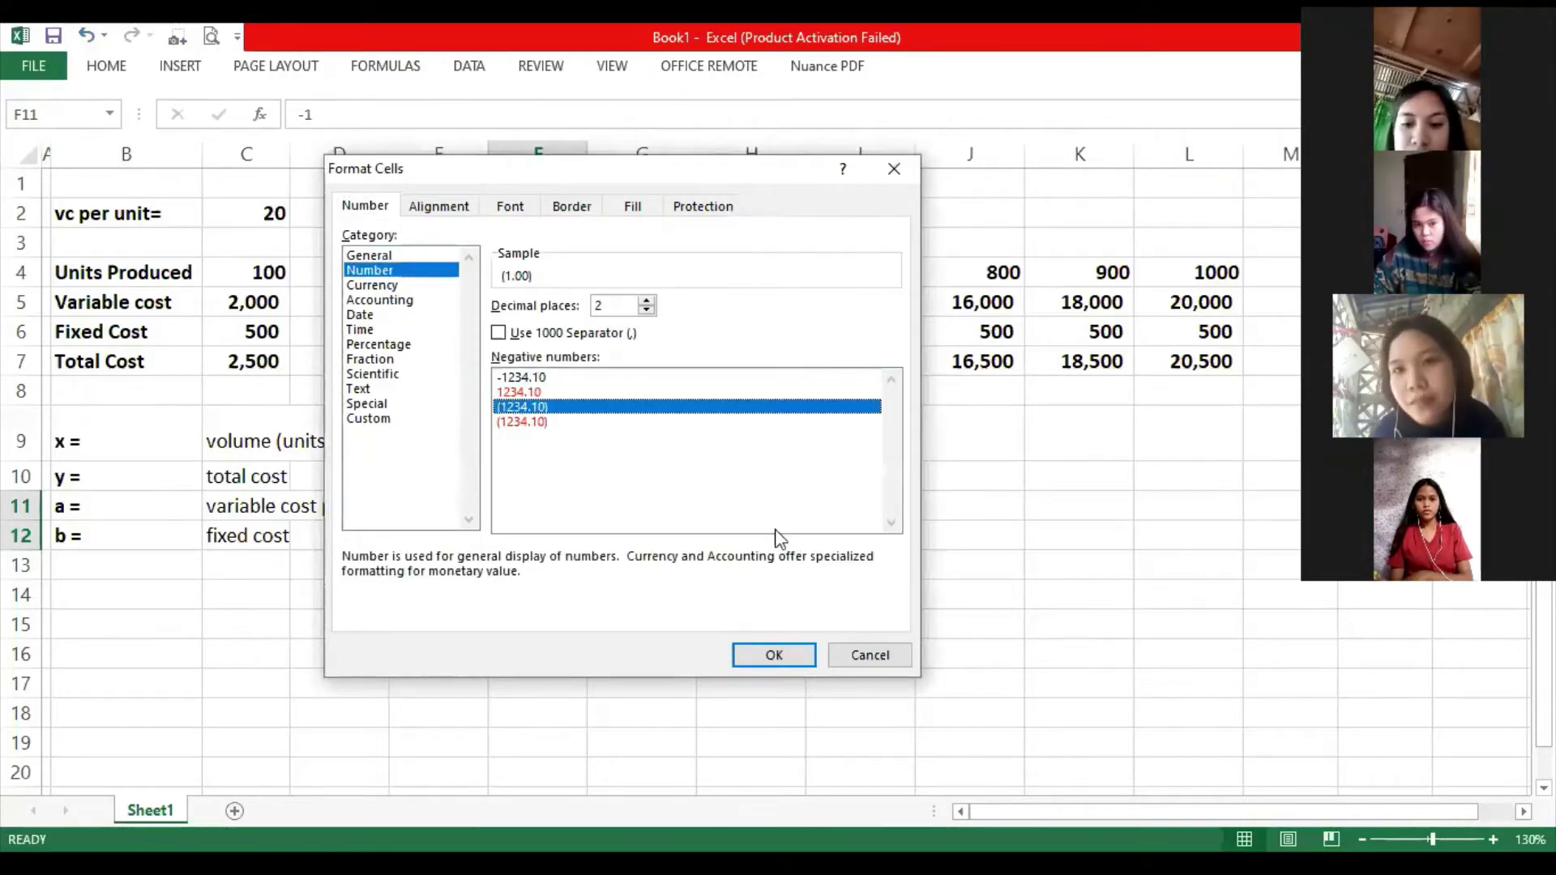
pyautogui.click(766, 658)
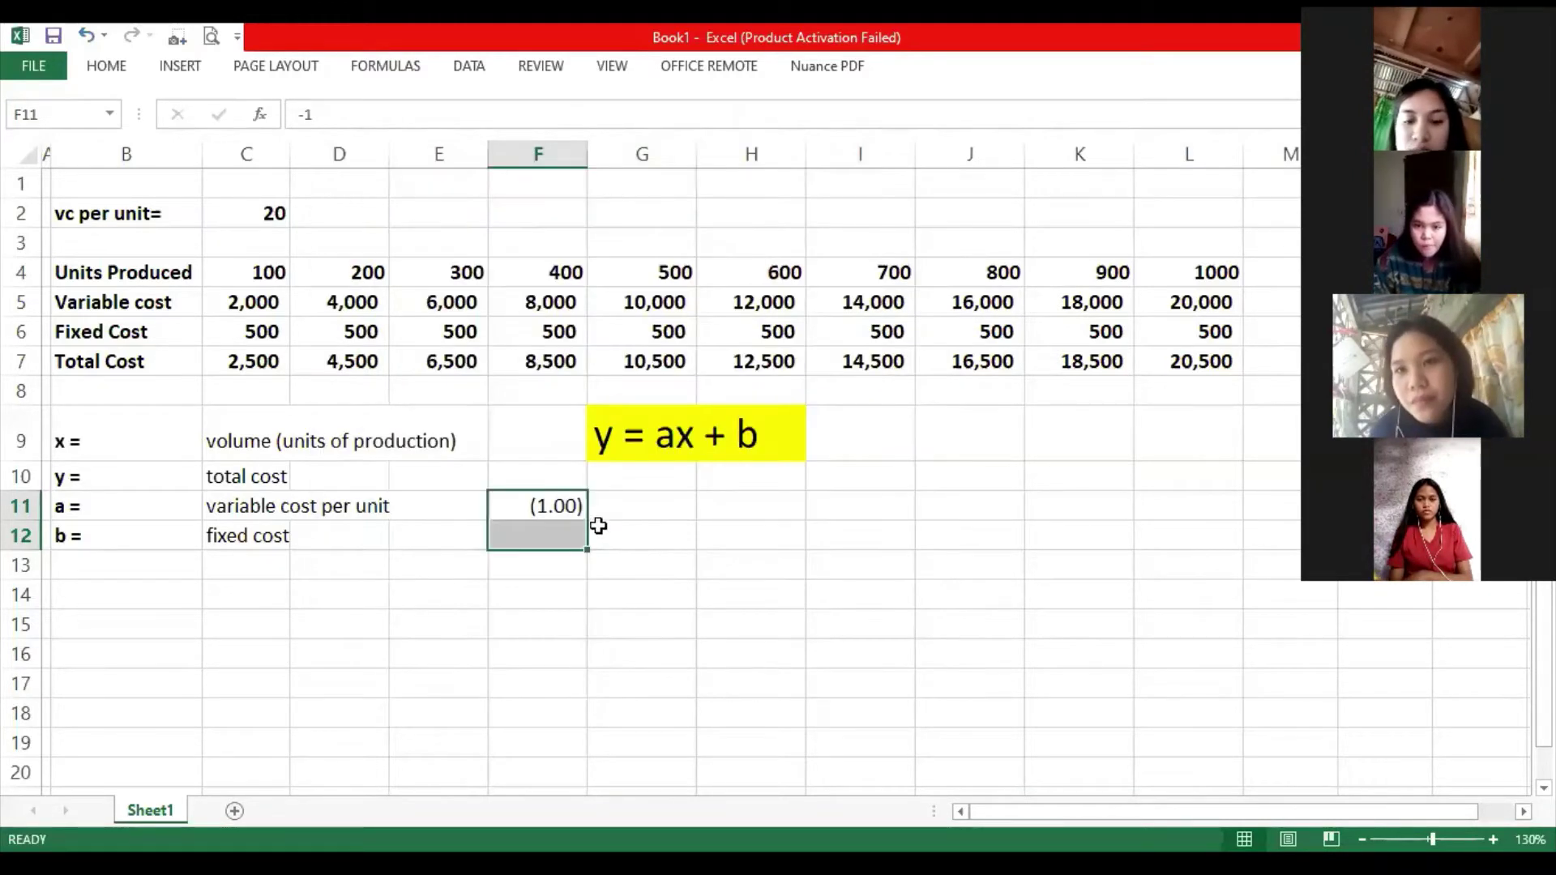
pyautogui.click(114, 65)
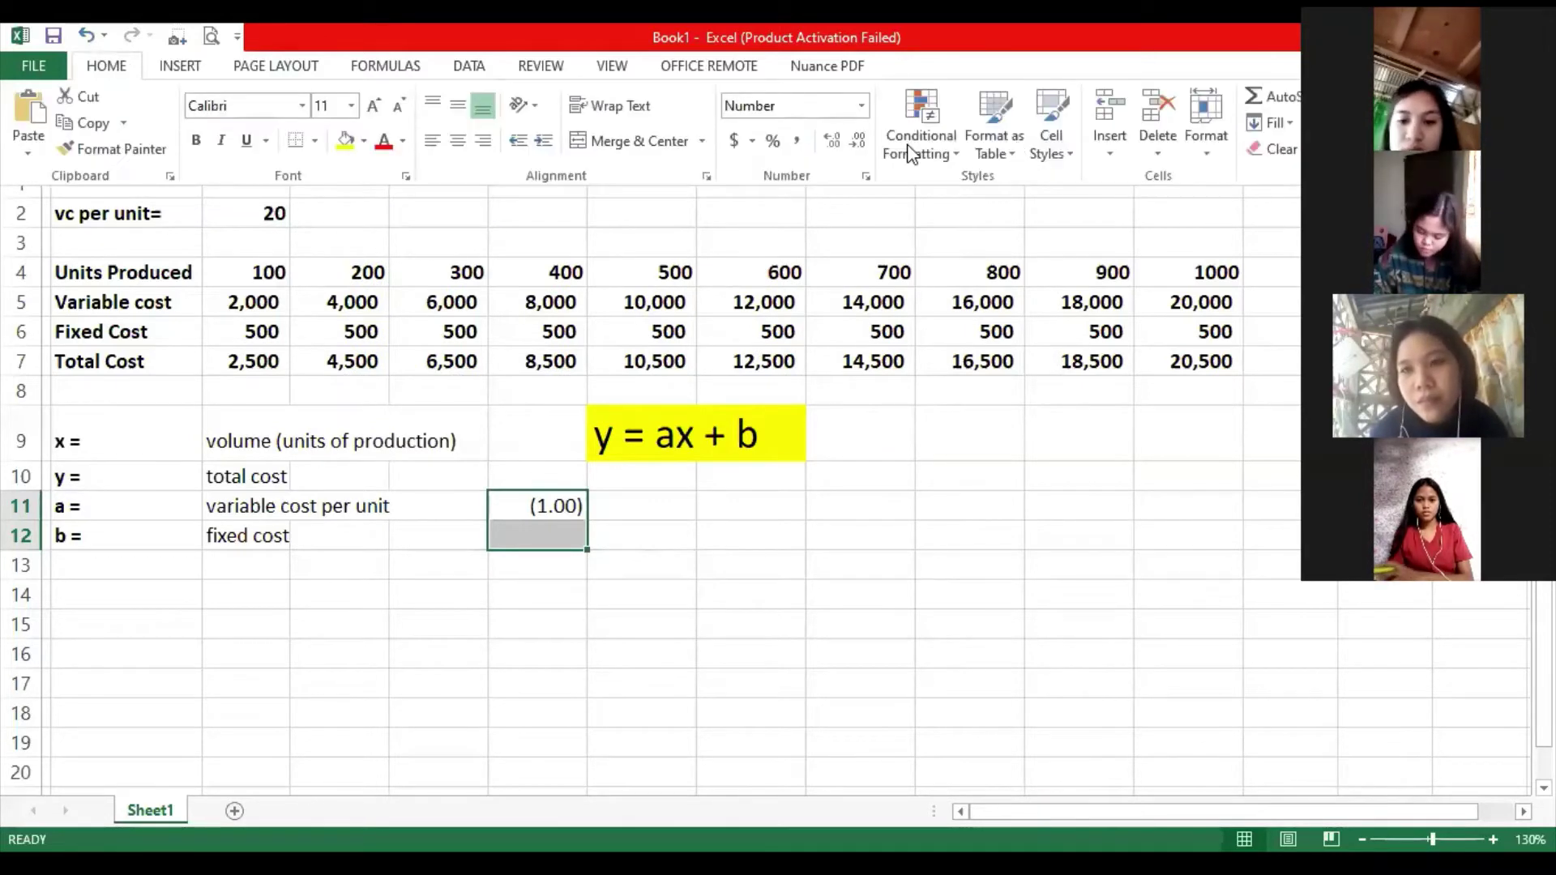
pyautogui.click(857, 141)
pyautogui.click(857, 141)
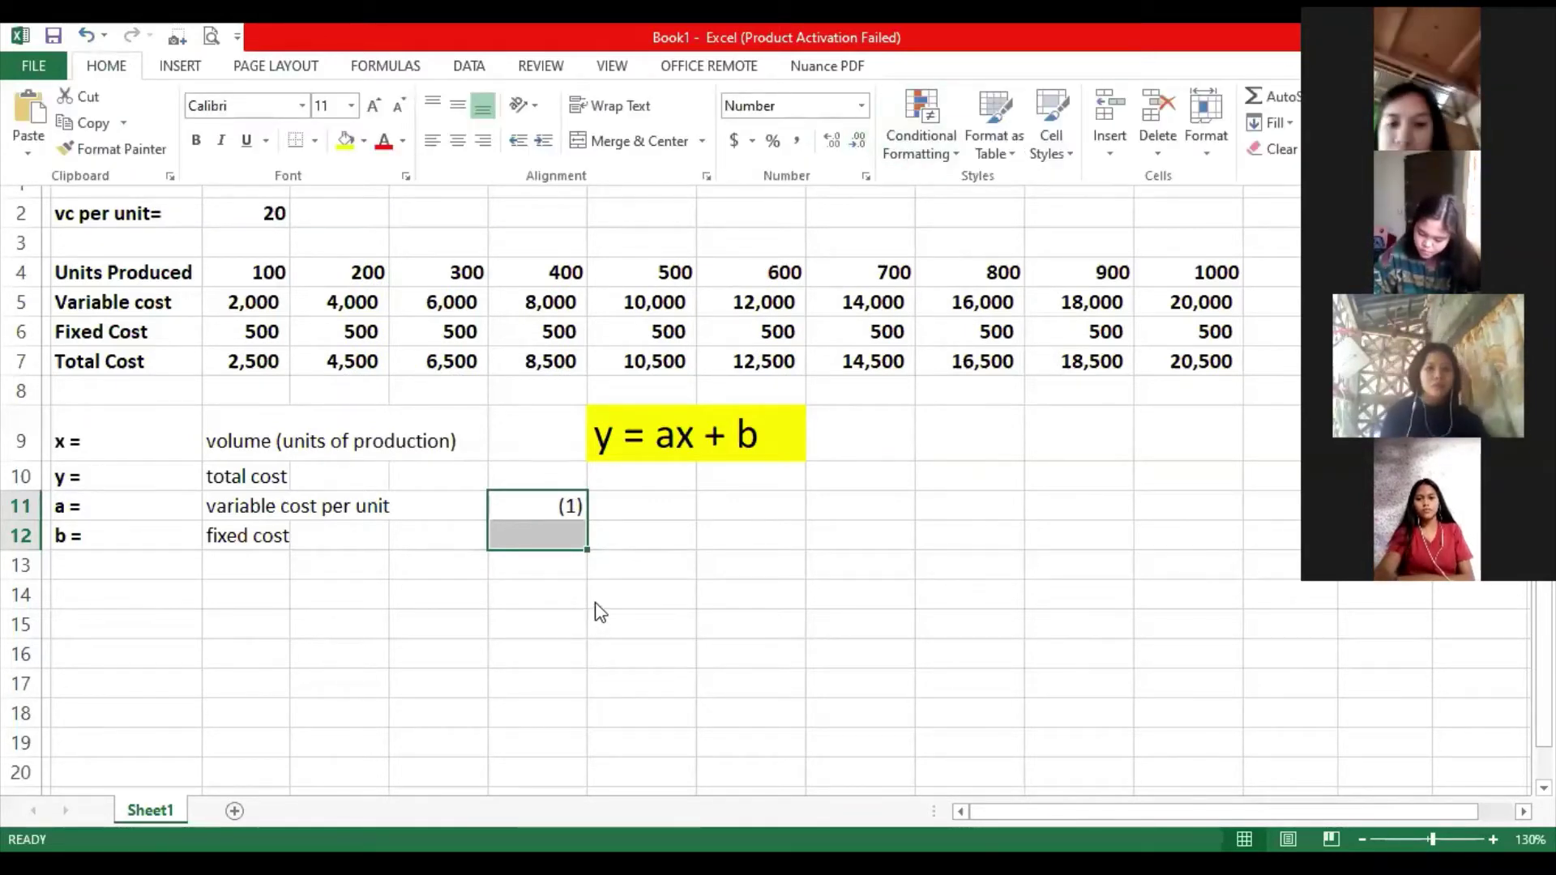
# Enter the value -2 in F12, in the row of the fixed cost definition.
pyautogui.click(579, 547)
pyautogui.click(577, 536)
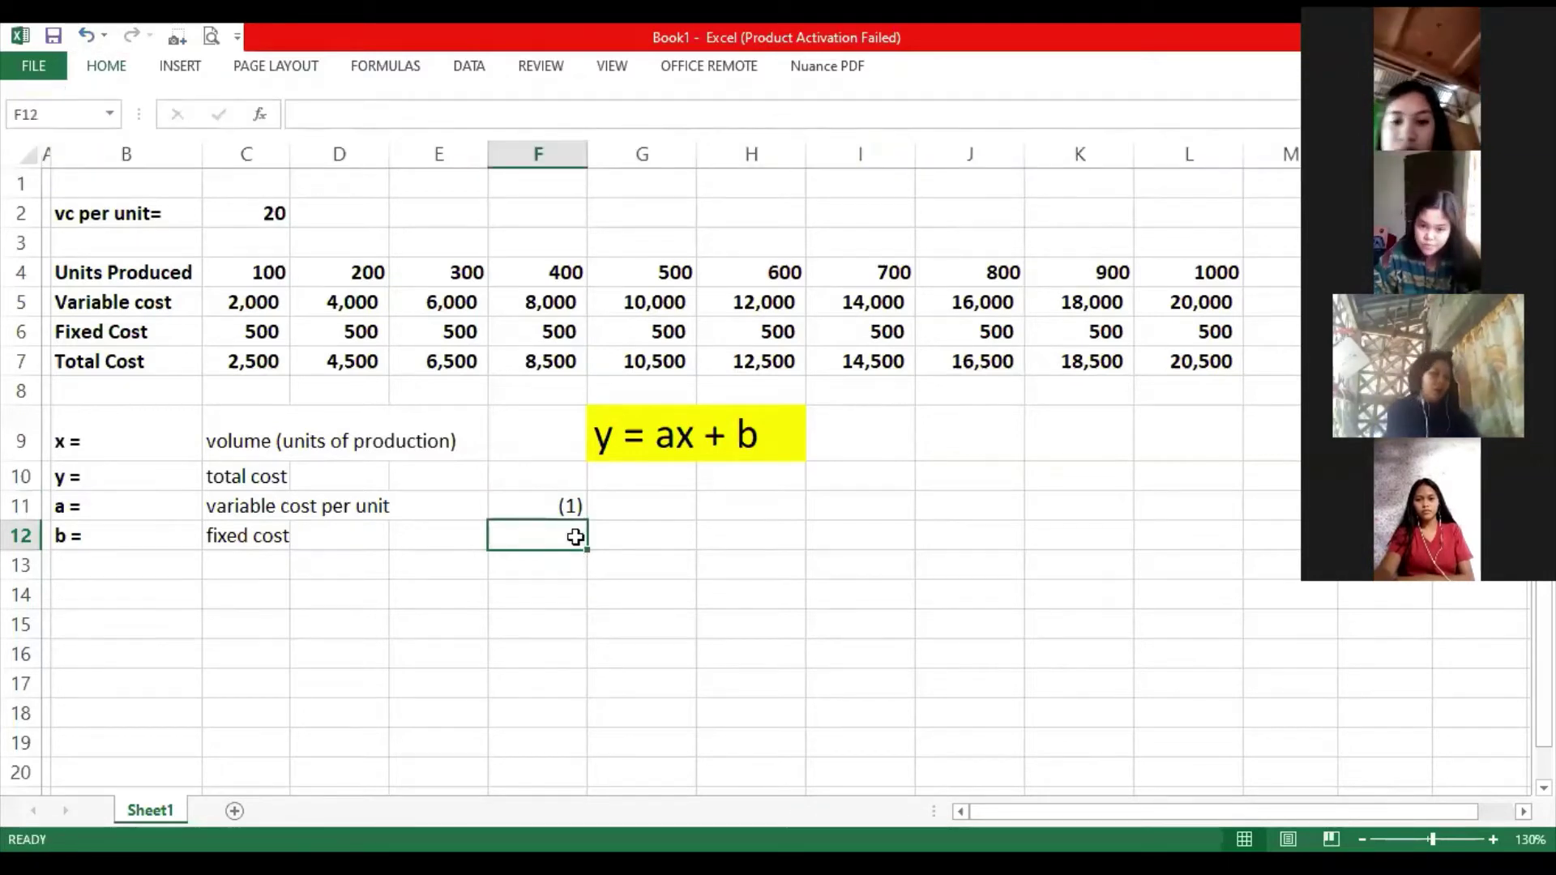
pyautogui.write('-2')
pyautogui.press('Tab')
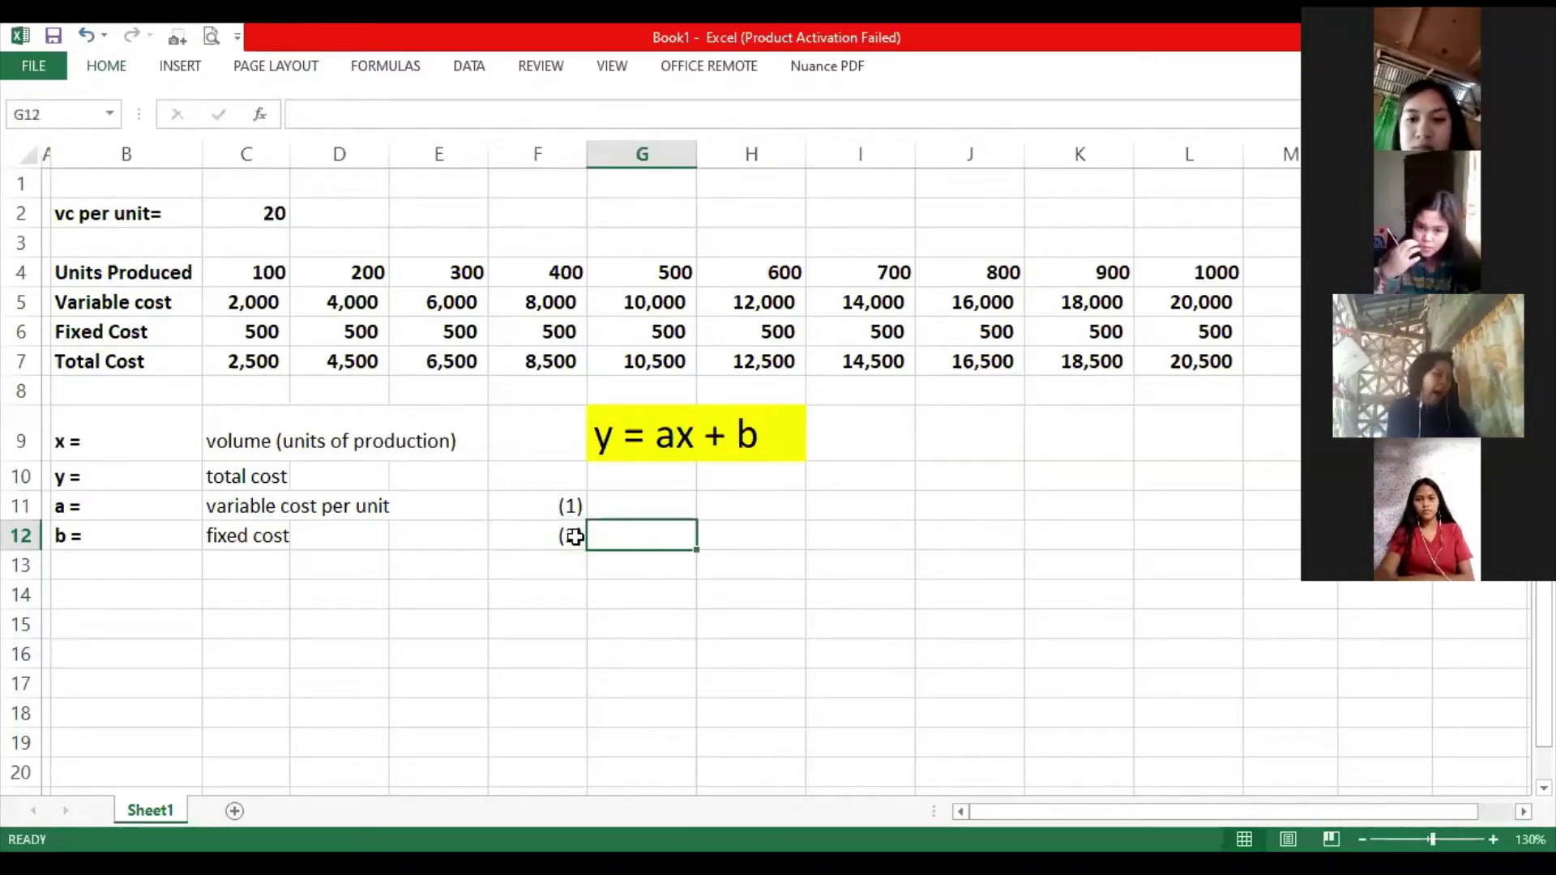
pyautogui.press('Up')
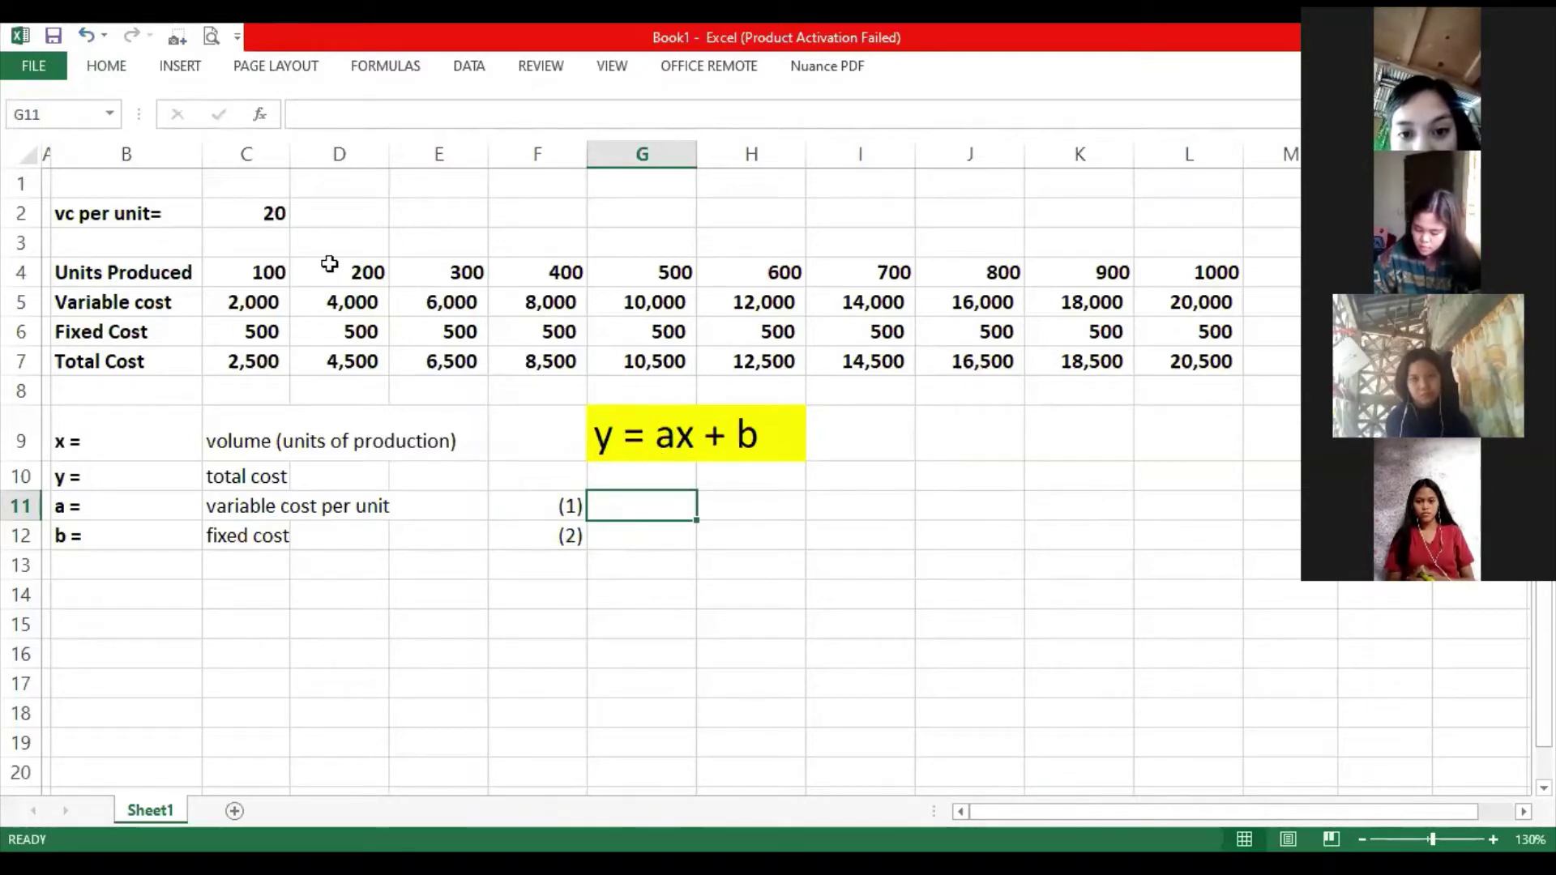
# Fill the 200-unit column of the cost table, D4 to D7, with standard light green.
pyautogui.moveTo(329, 263); pyautogui.dragTo(326, 373)
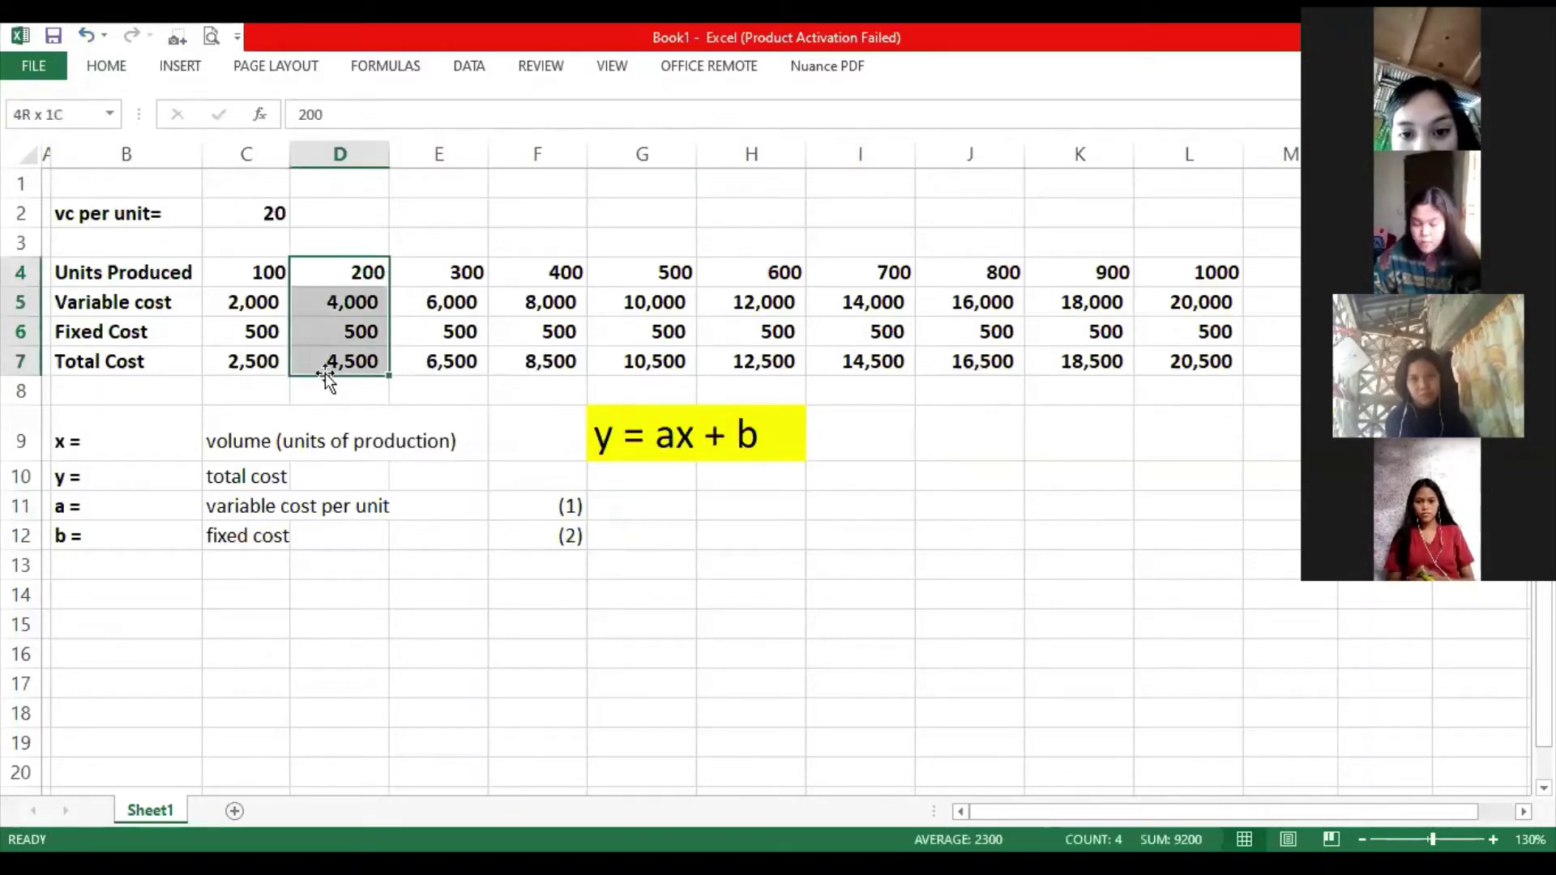
pyautogui.click(106, 74)
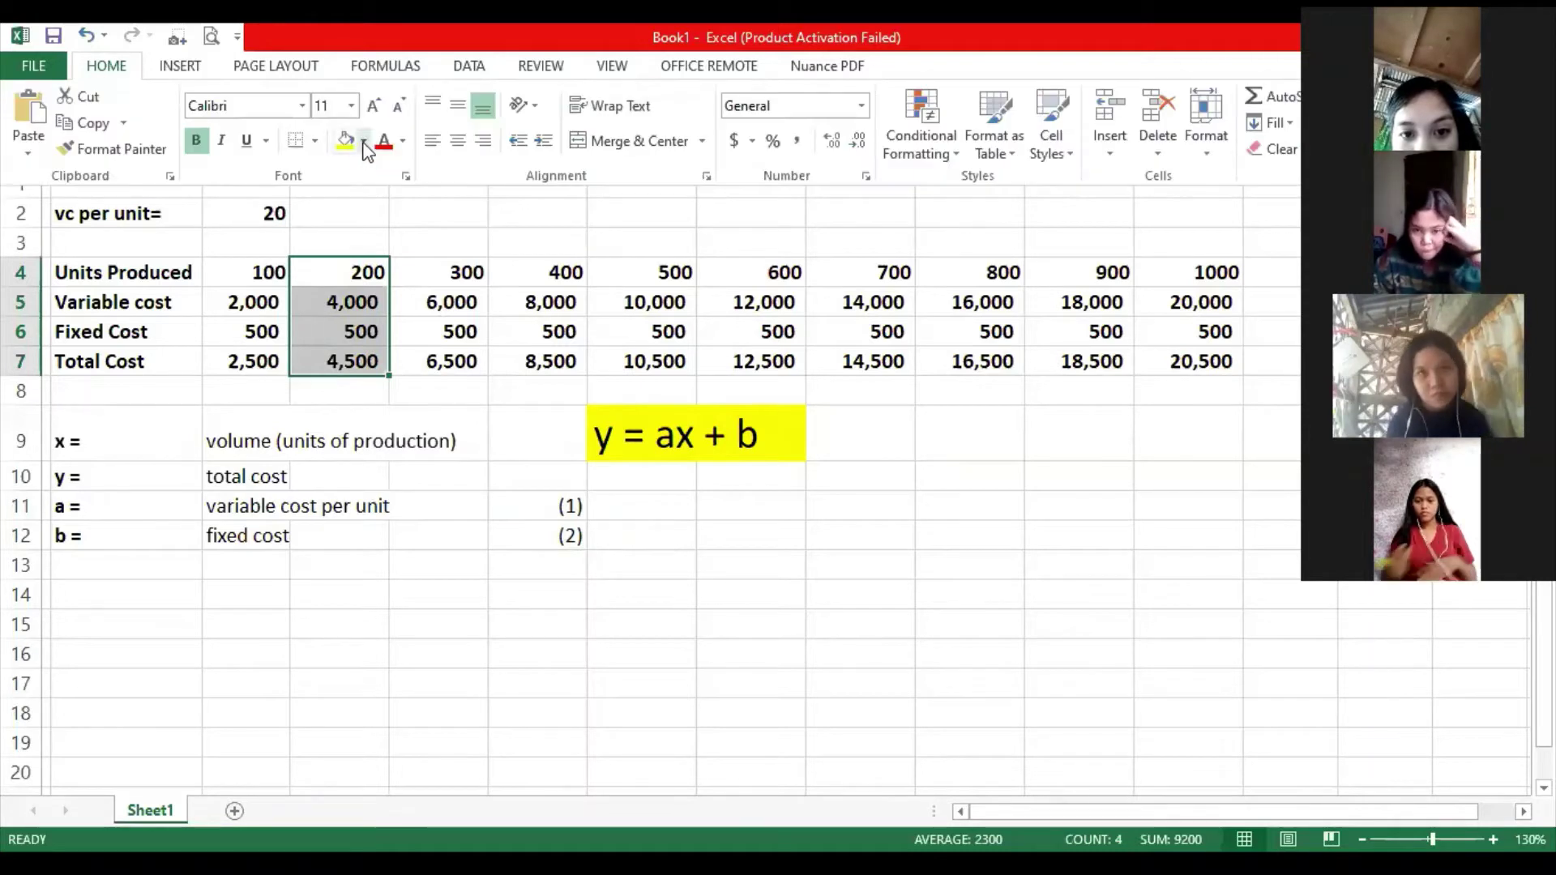
pyautogui.click(364, 141)
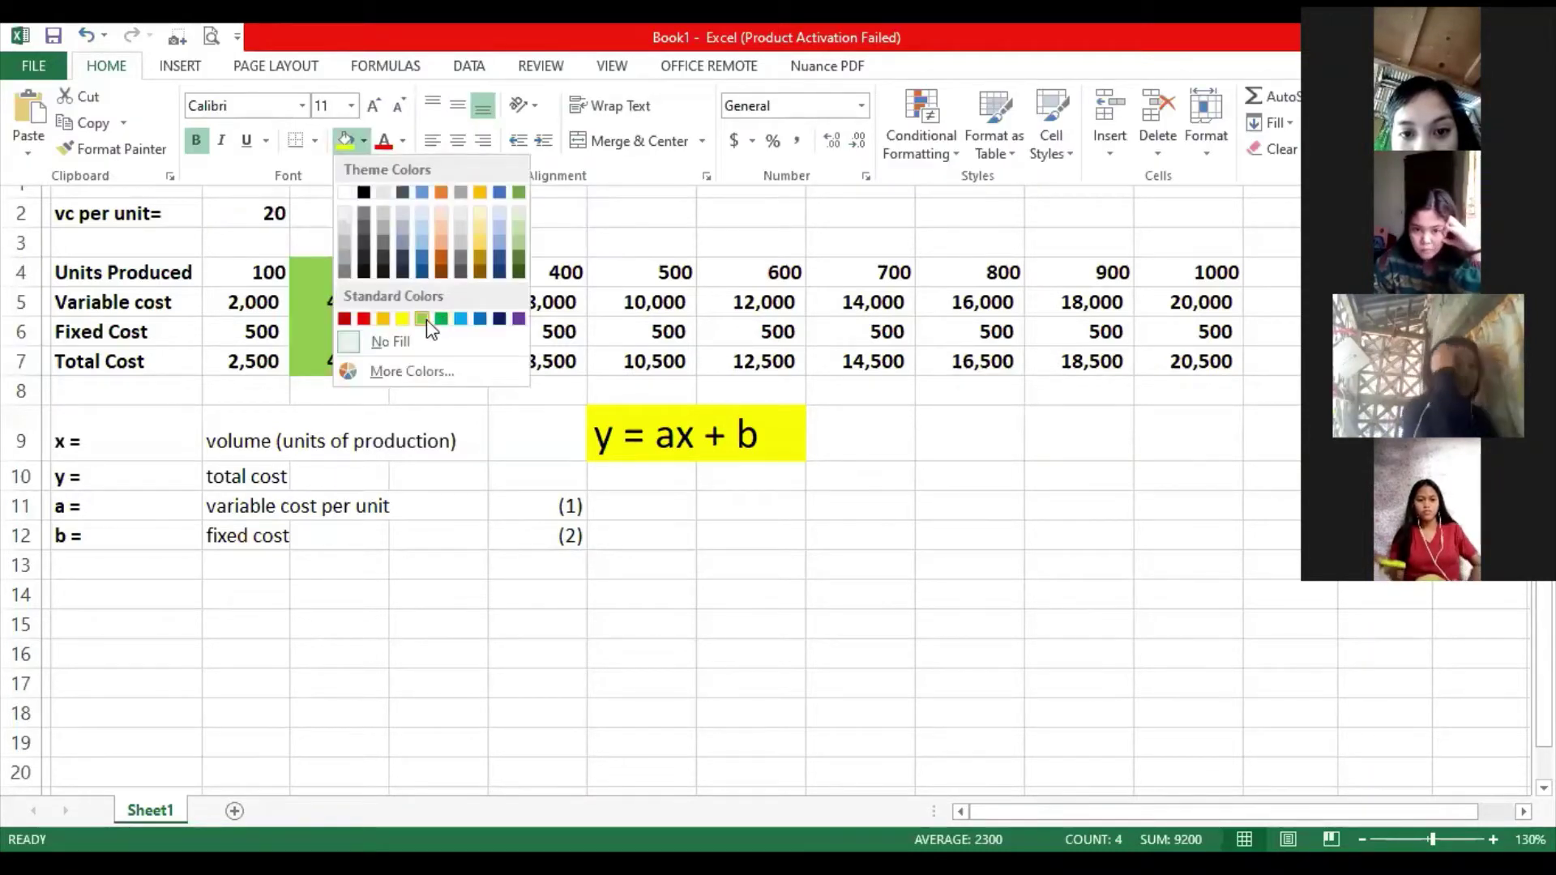
pyautogui.click(422, 318)
pyautogui.click(460, 235)
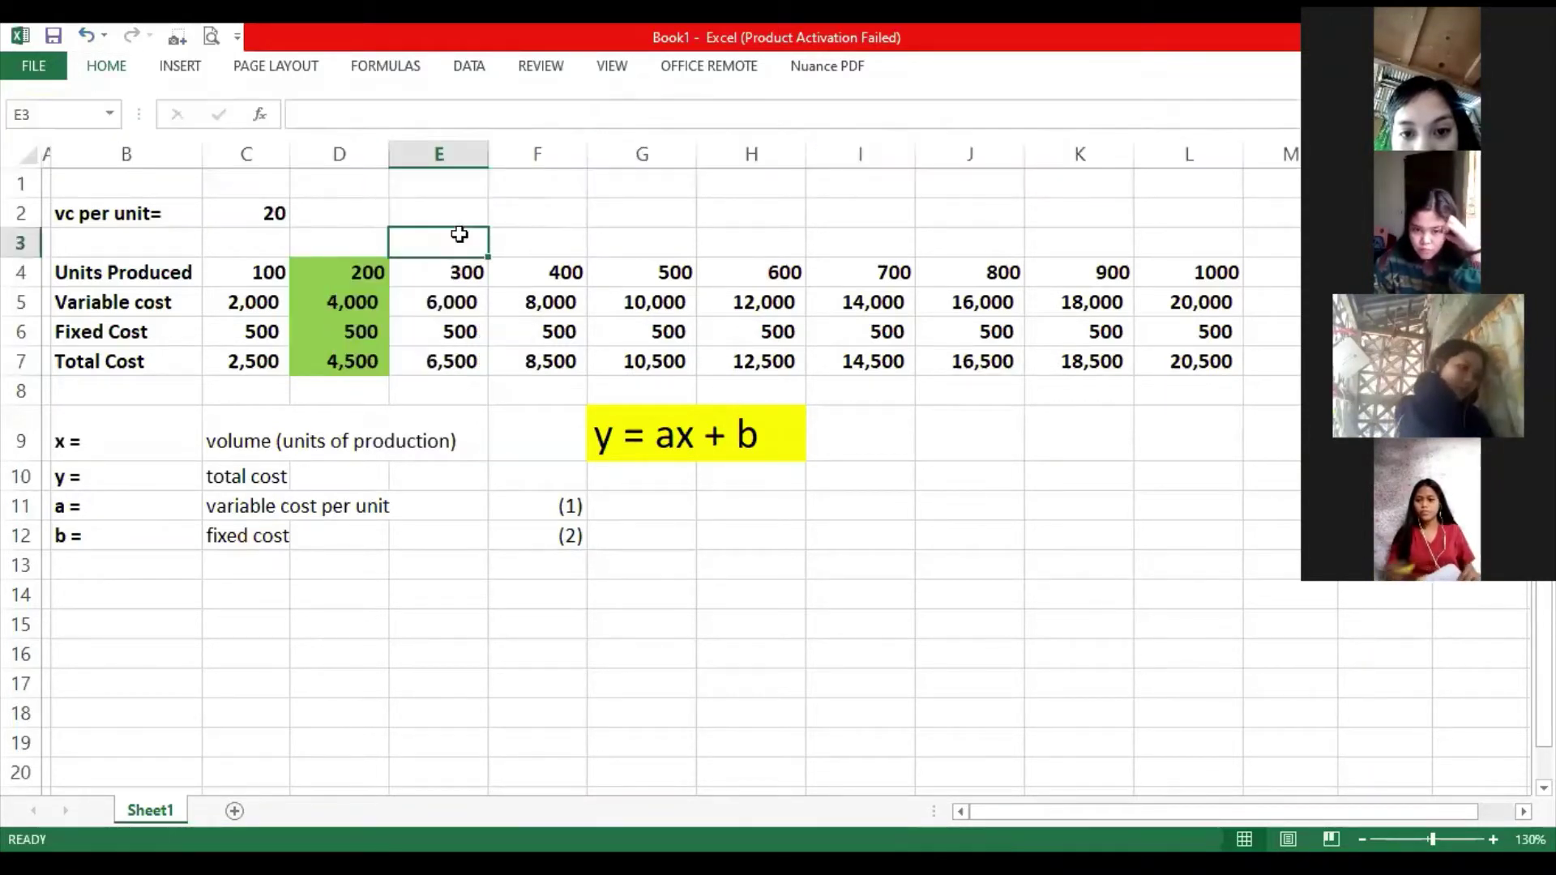
# Enter the worked equation "4,500 = 20(200)+500" for 200 units in G11.
pyautogui.click(657, 519)
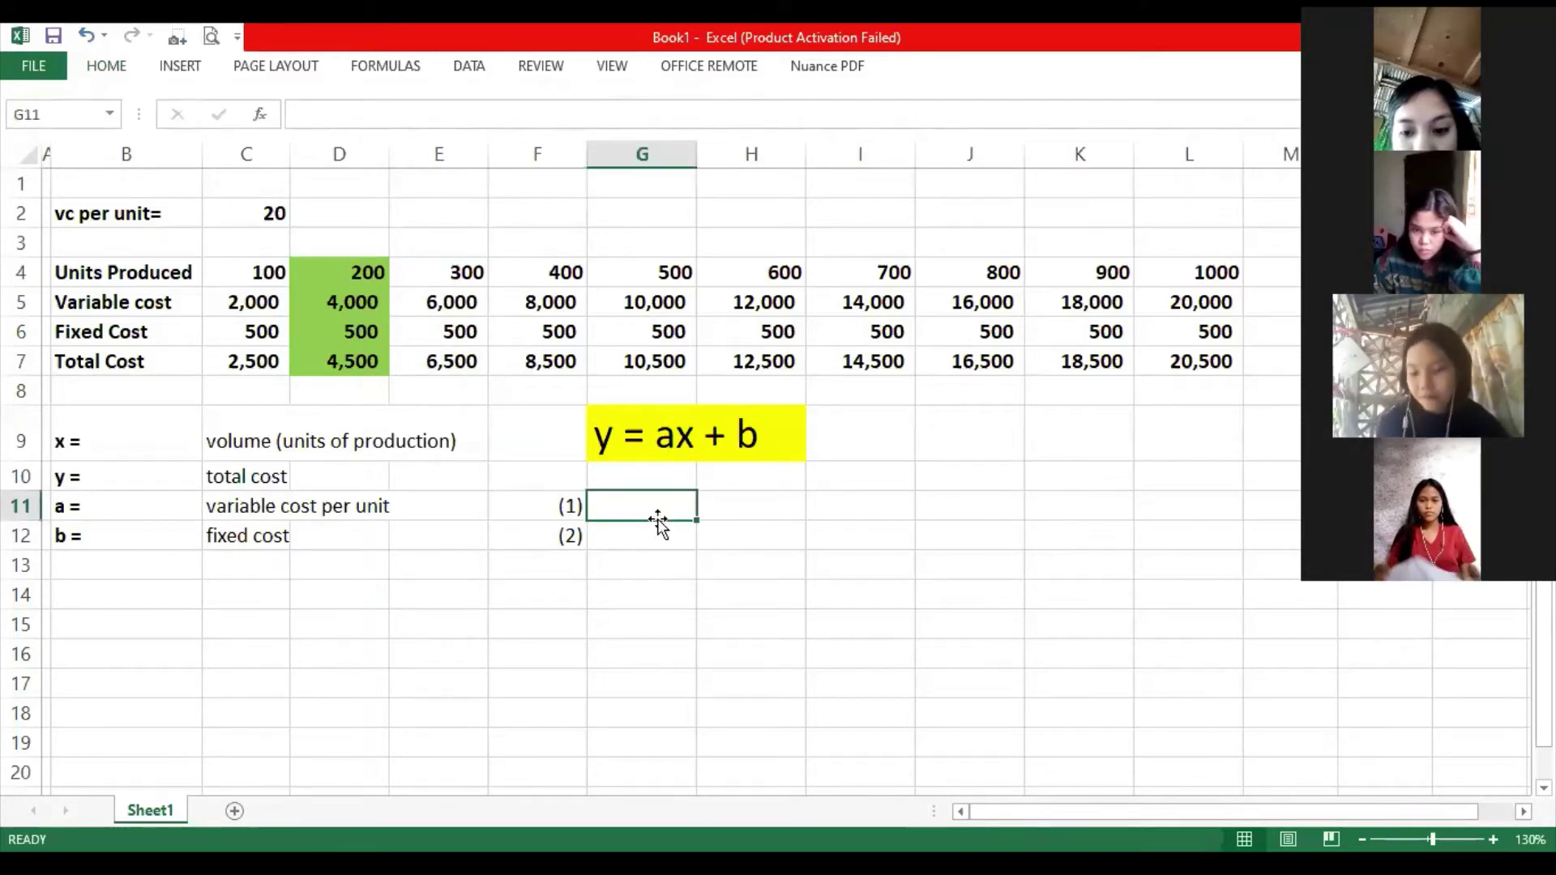
pyautogui.write('45')
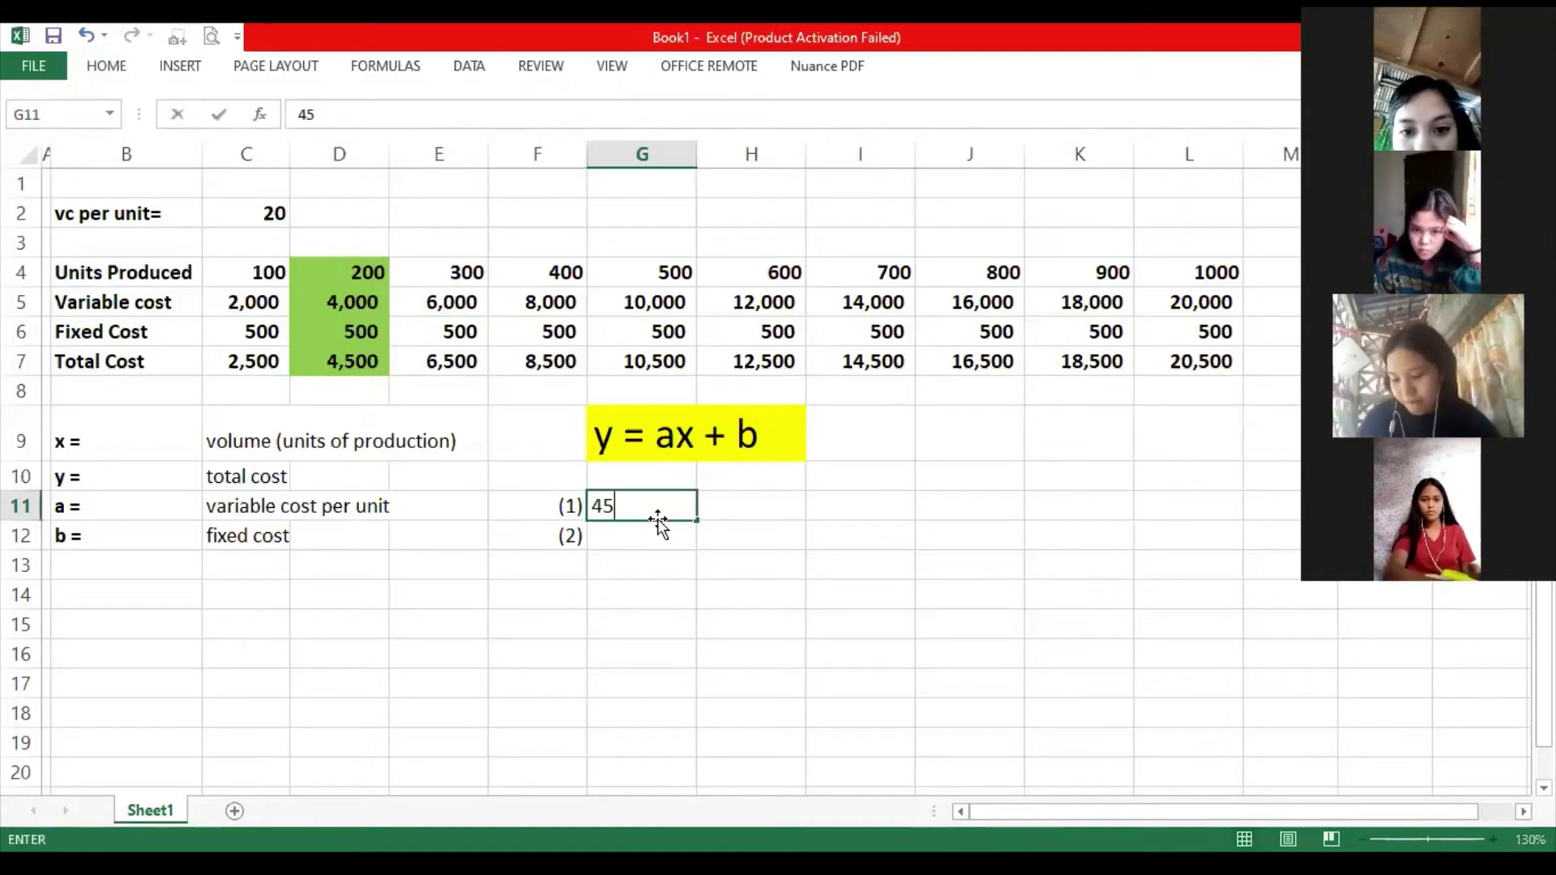
pyautogui.press('BackSpace')
pyautogui.write(',500 =')
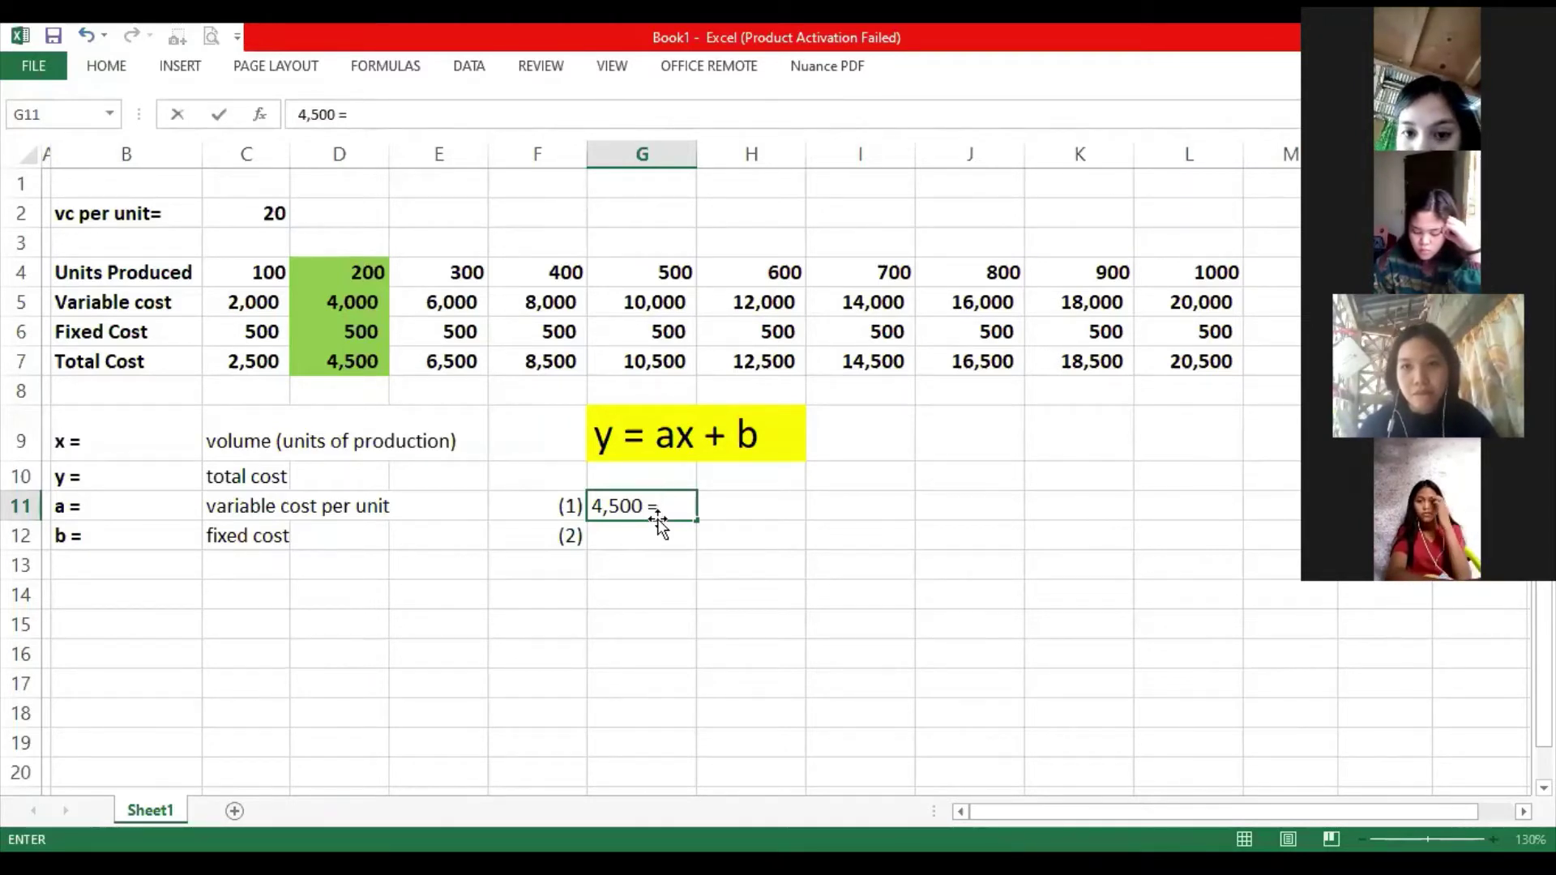
pyautogui.write('20(')
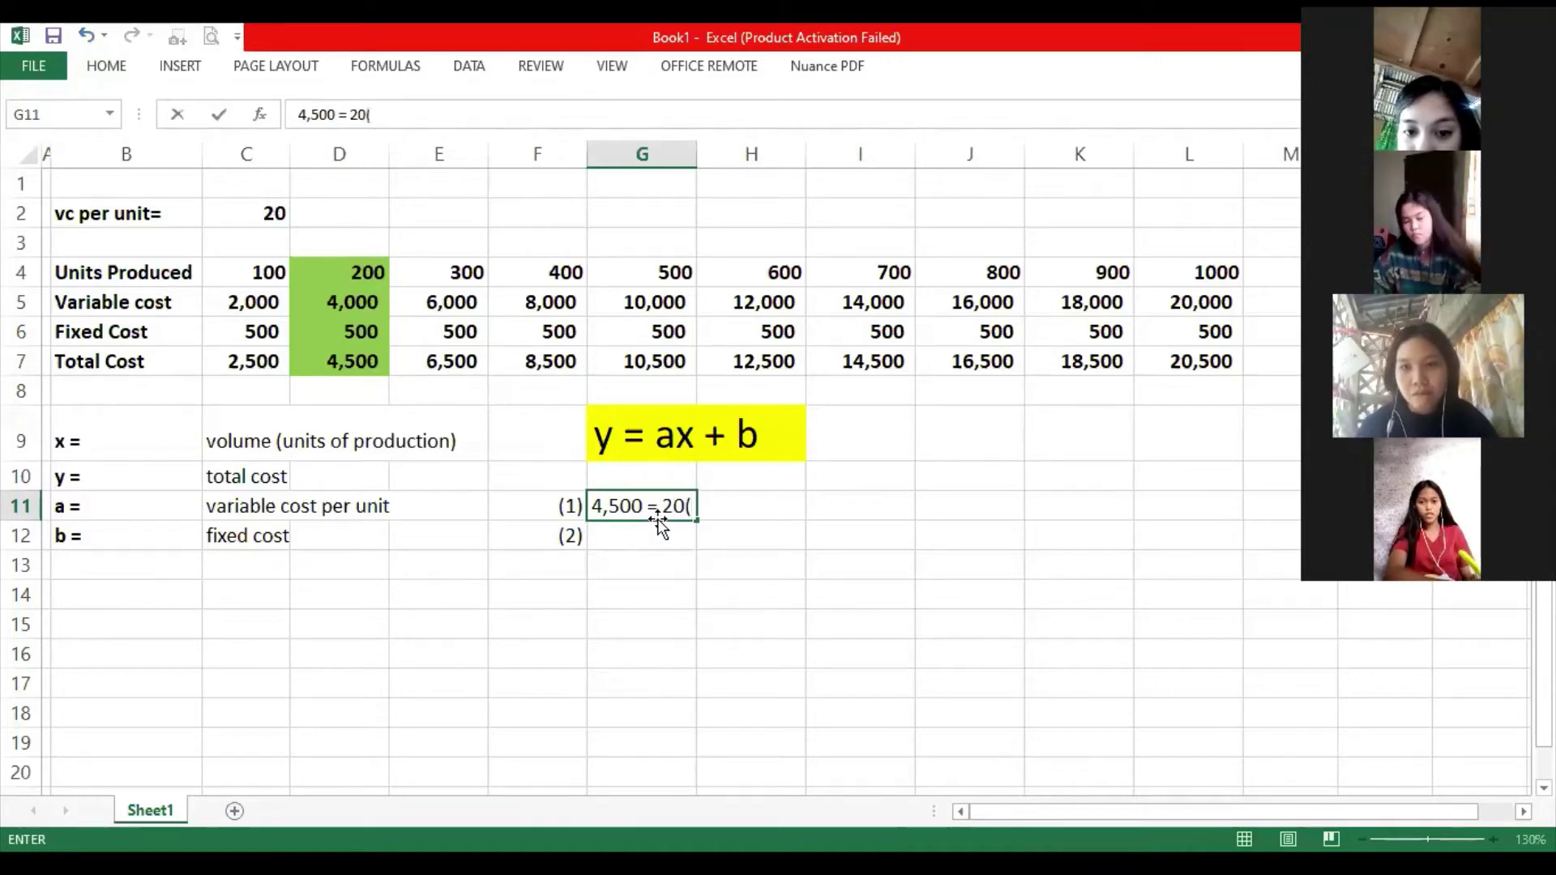
pyautogui.write('200')
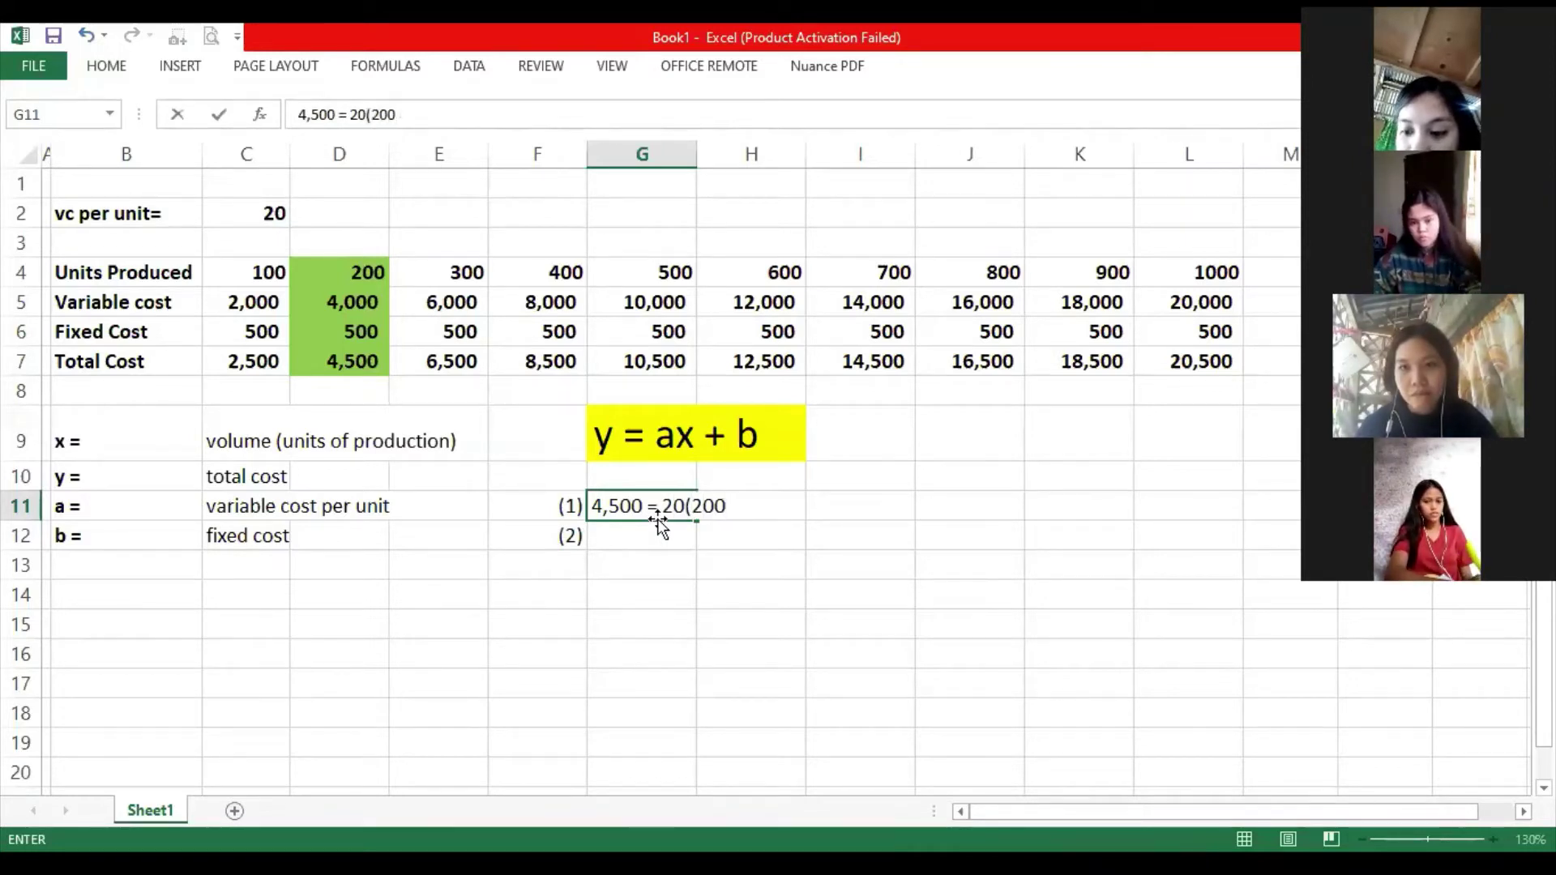
pyautogui.write(')+')
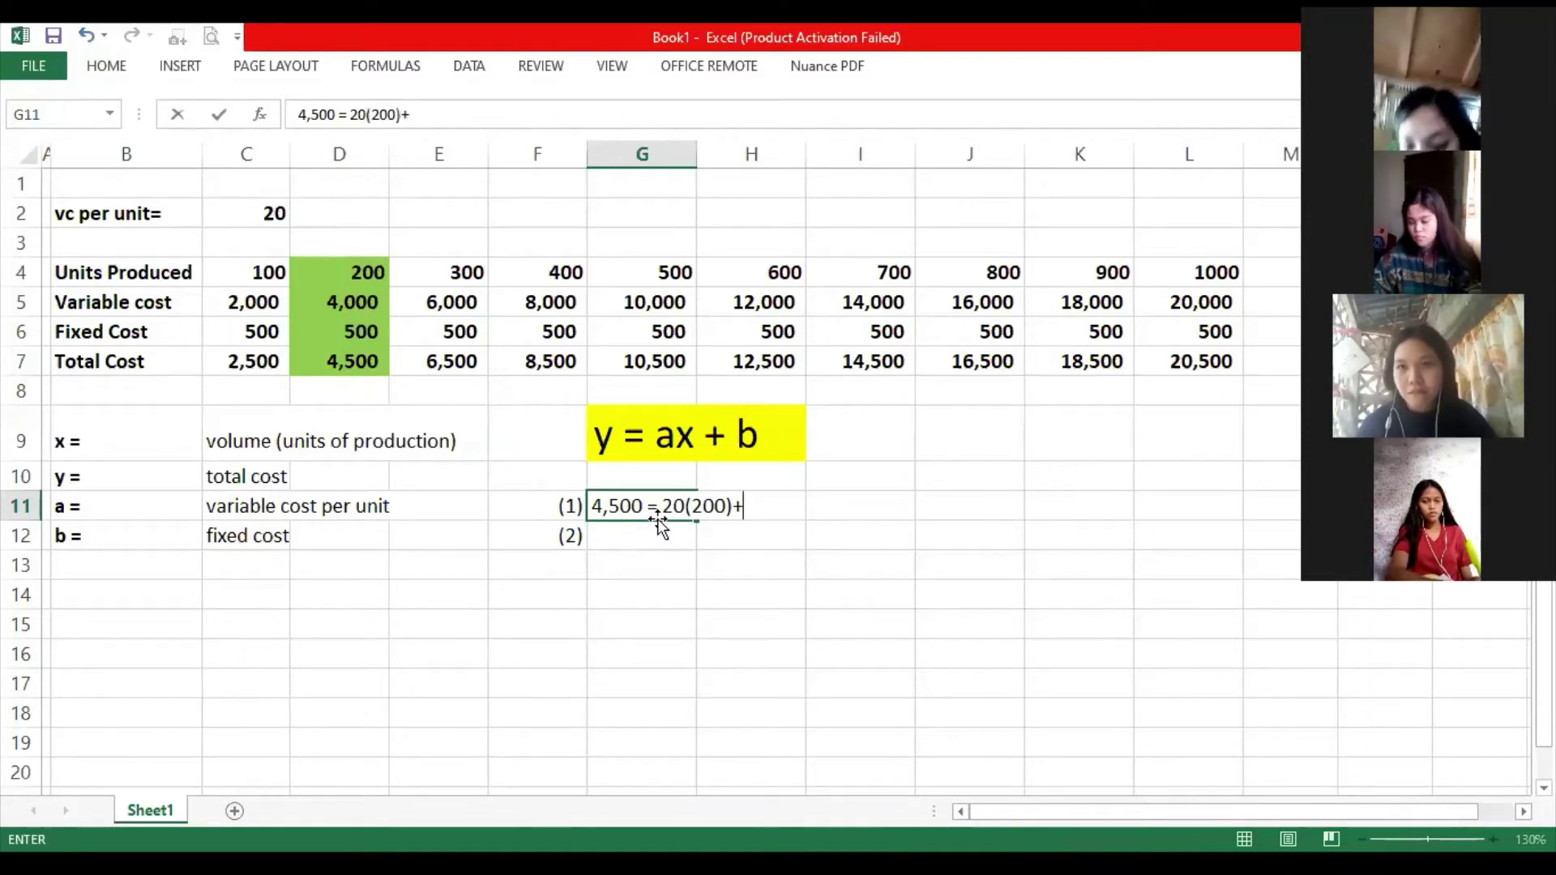
pyautogui.write('500')
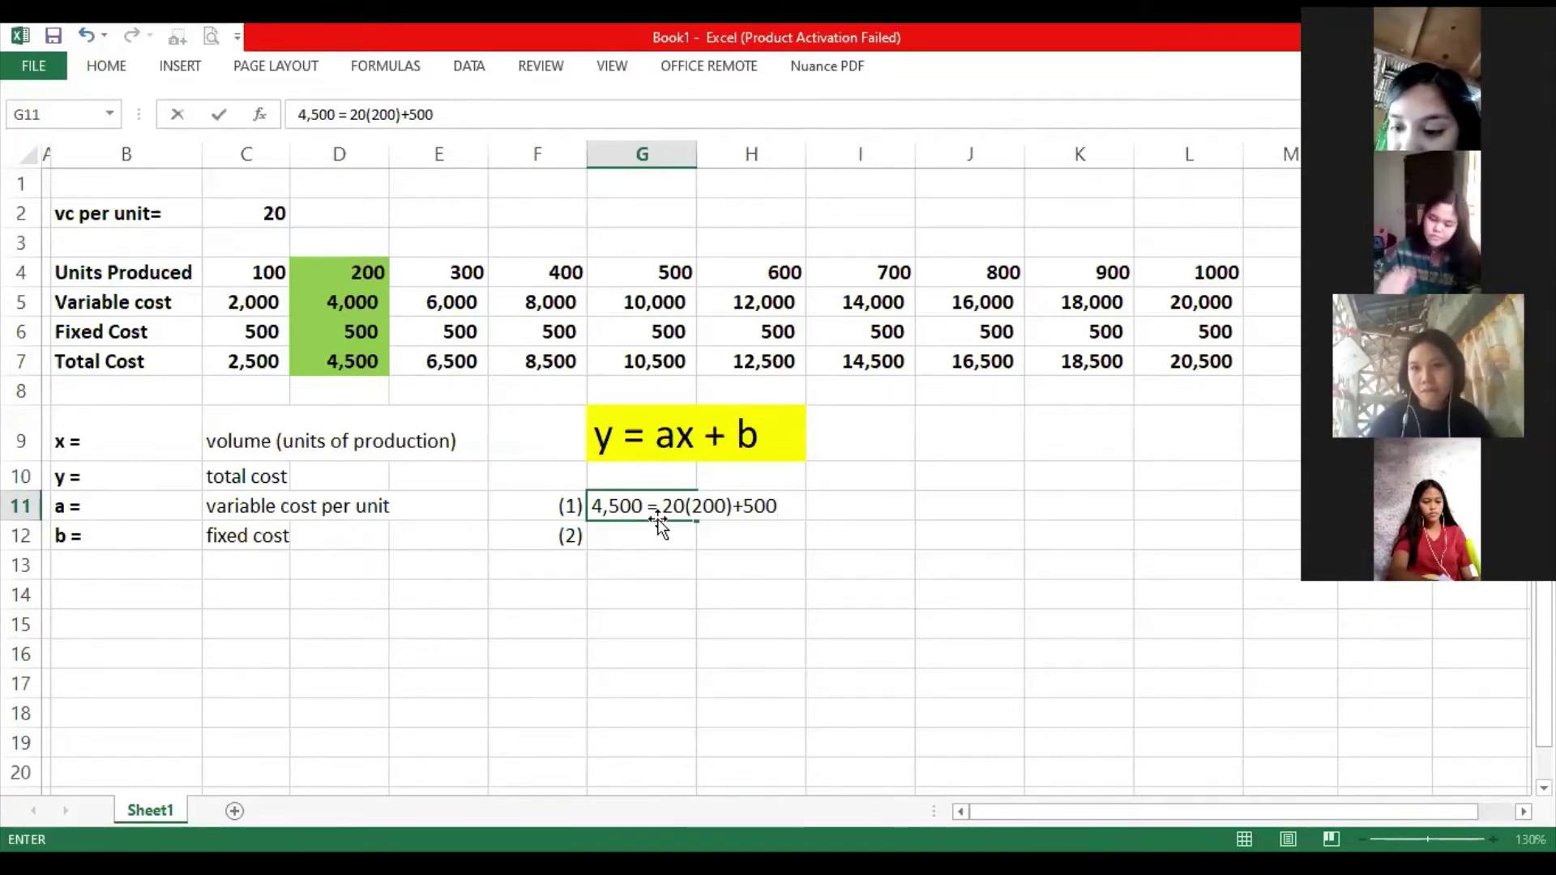
pyautogui.press('Return')
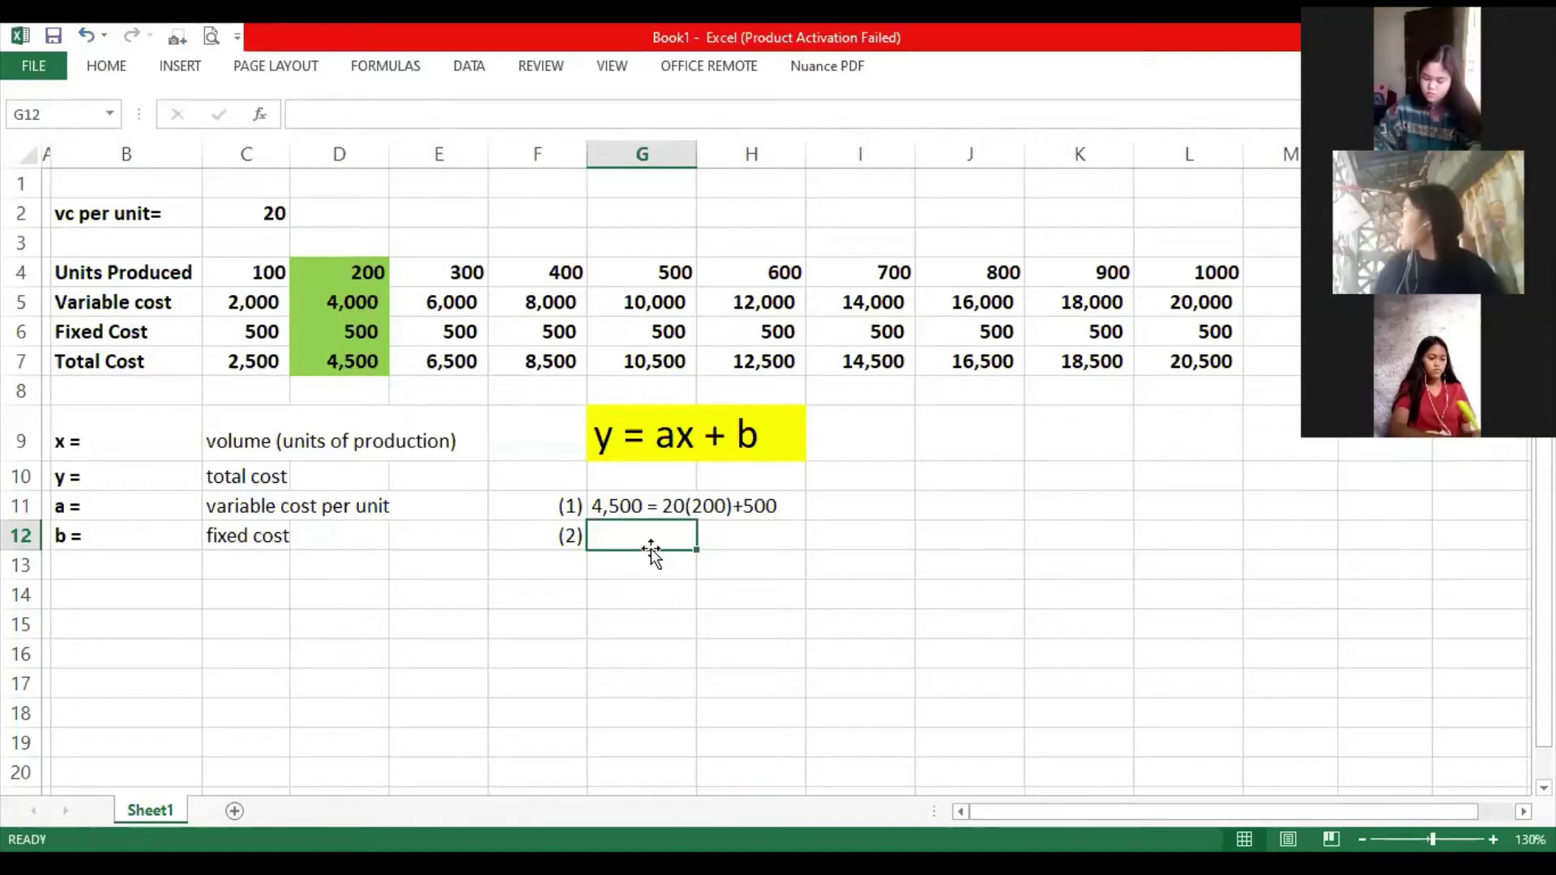
pyautogui.moveTo(339, 259); pyautogui.dragTo(324, 367)
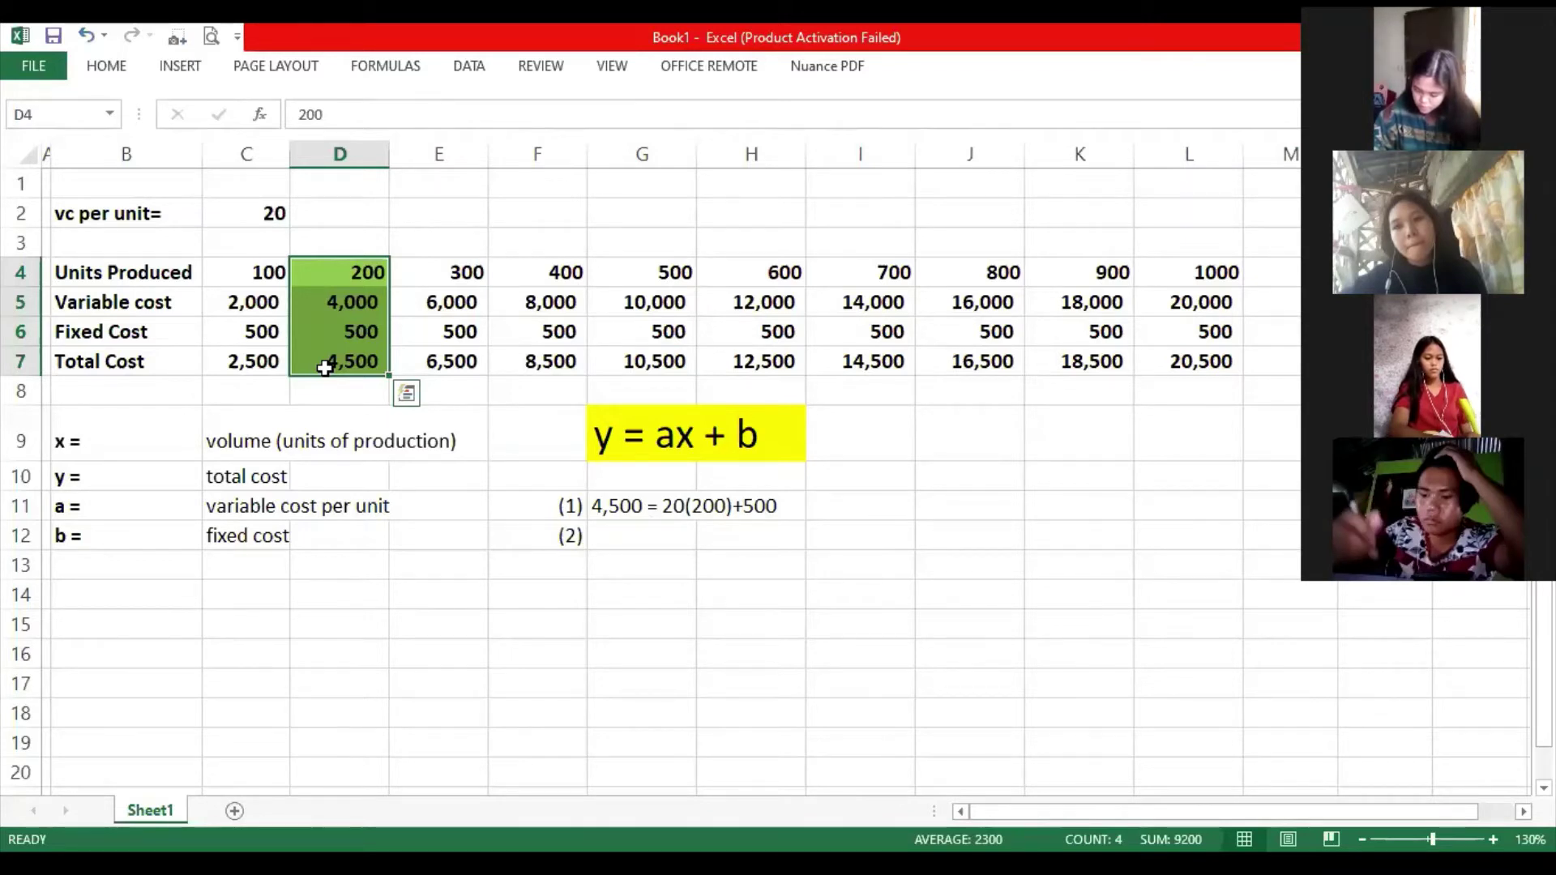
pyautogui.moveTo(615, 505); pyautogui.dragTo(737, 500)
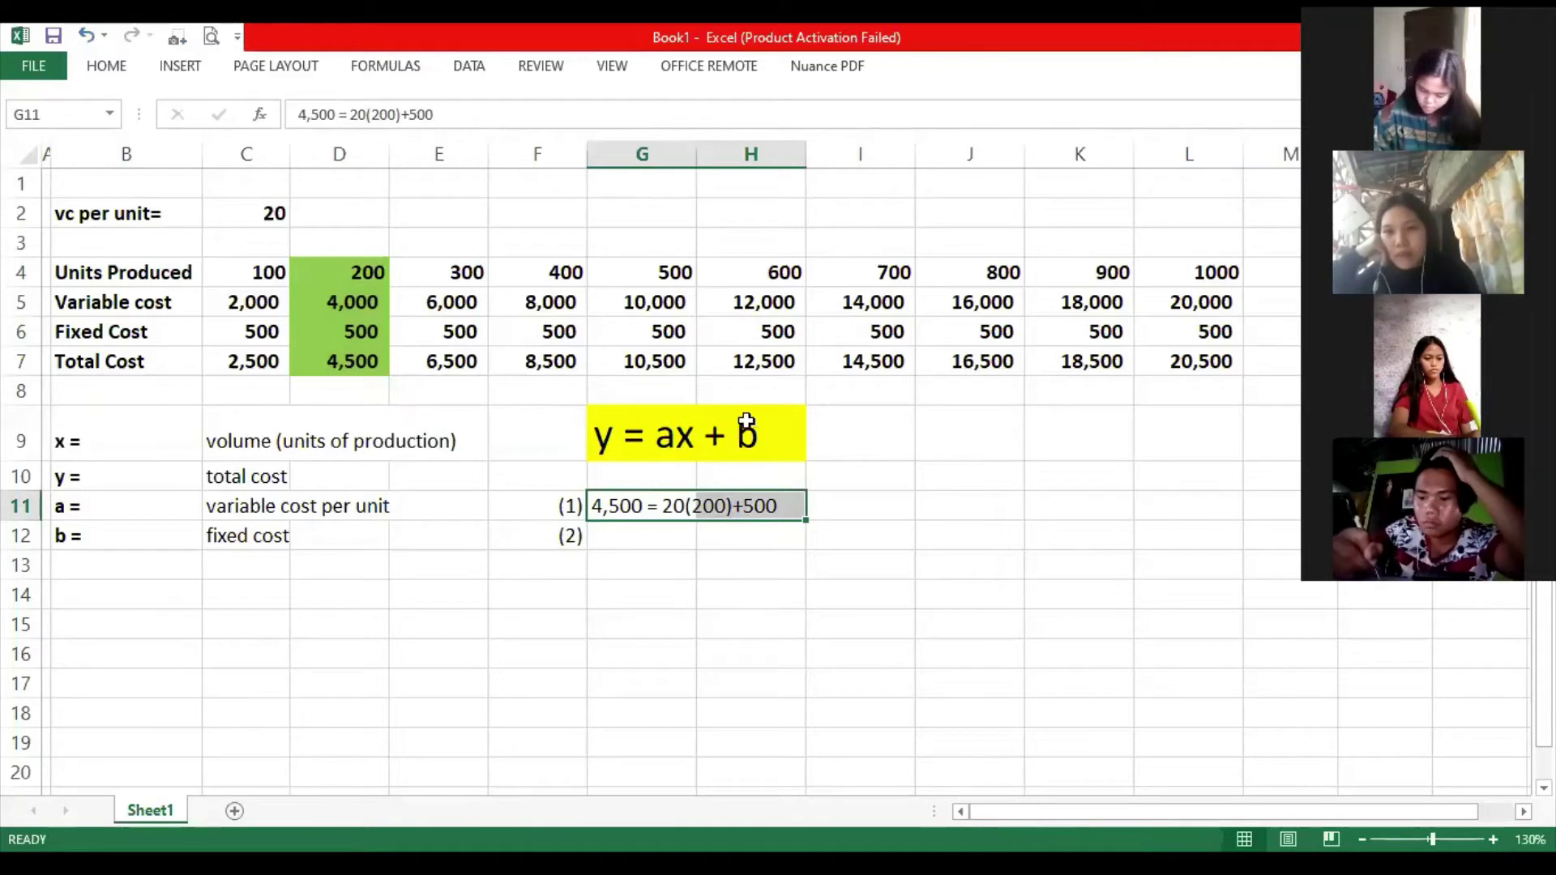
pyautogui.click(635, 530)
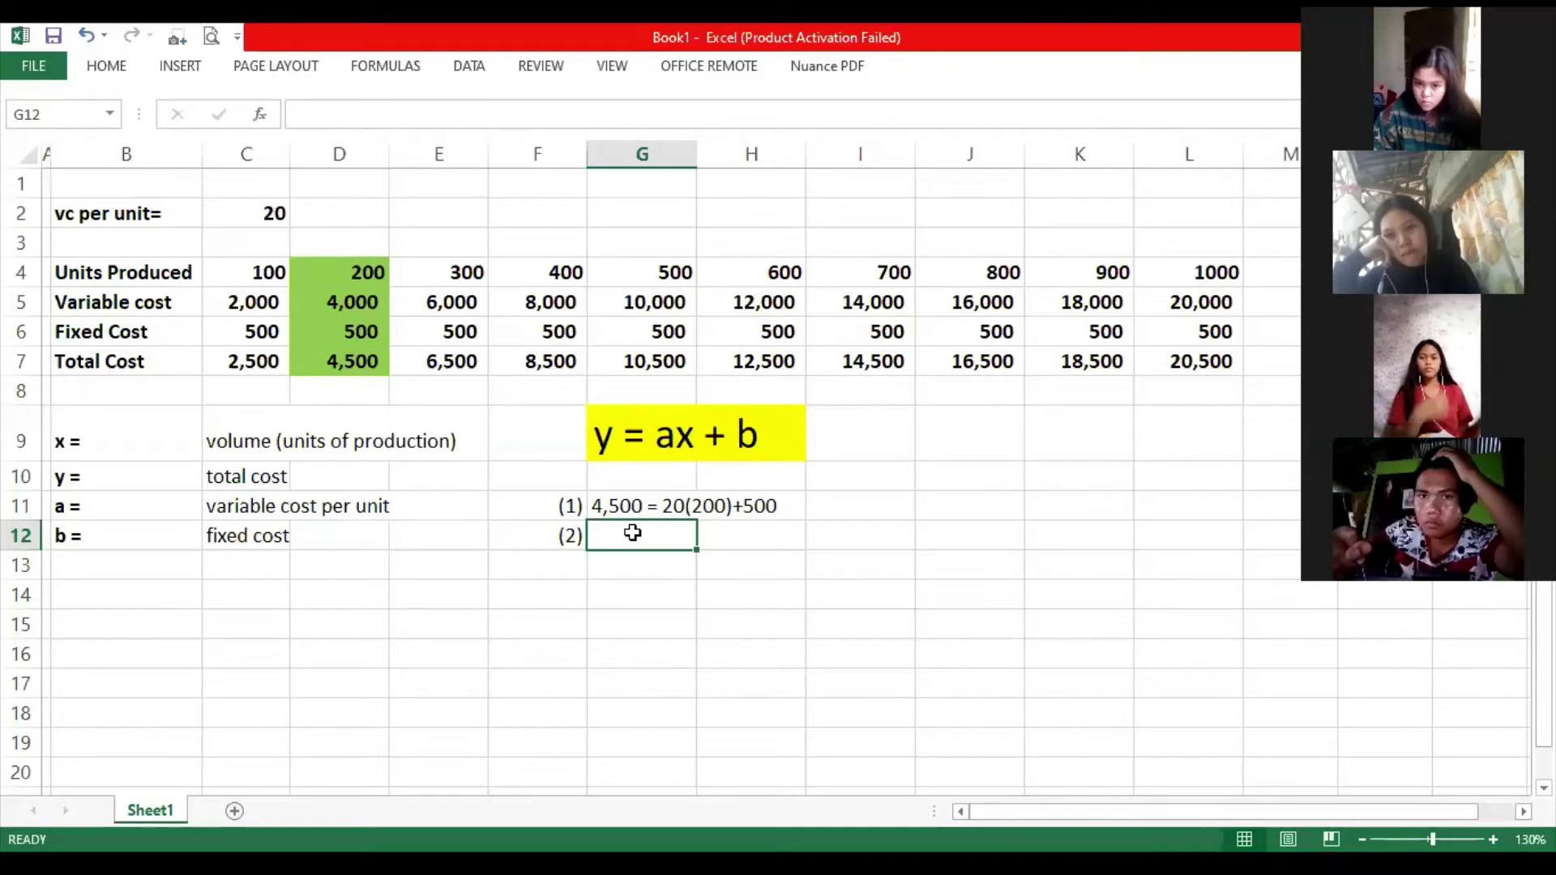
# Fill the 400-unit column of the cost table, F4 to F7, with light blue.
pyautogui.moveTo(549, 271); pyautogui.dragTo(527, 362)
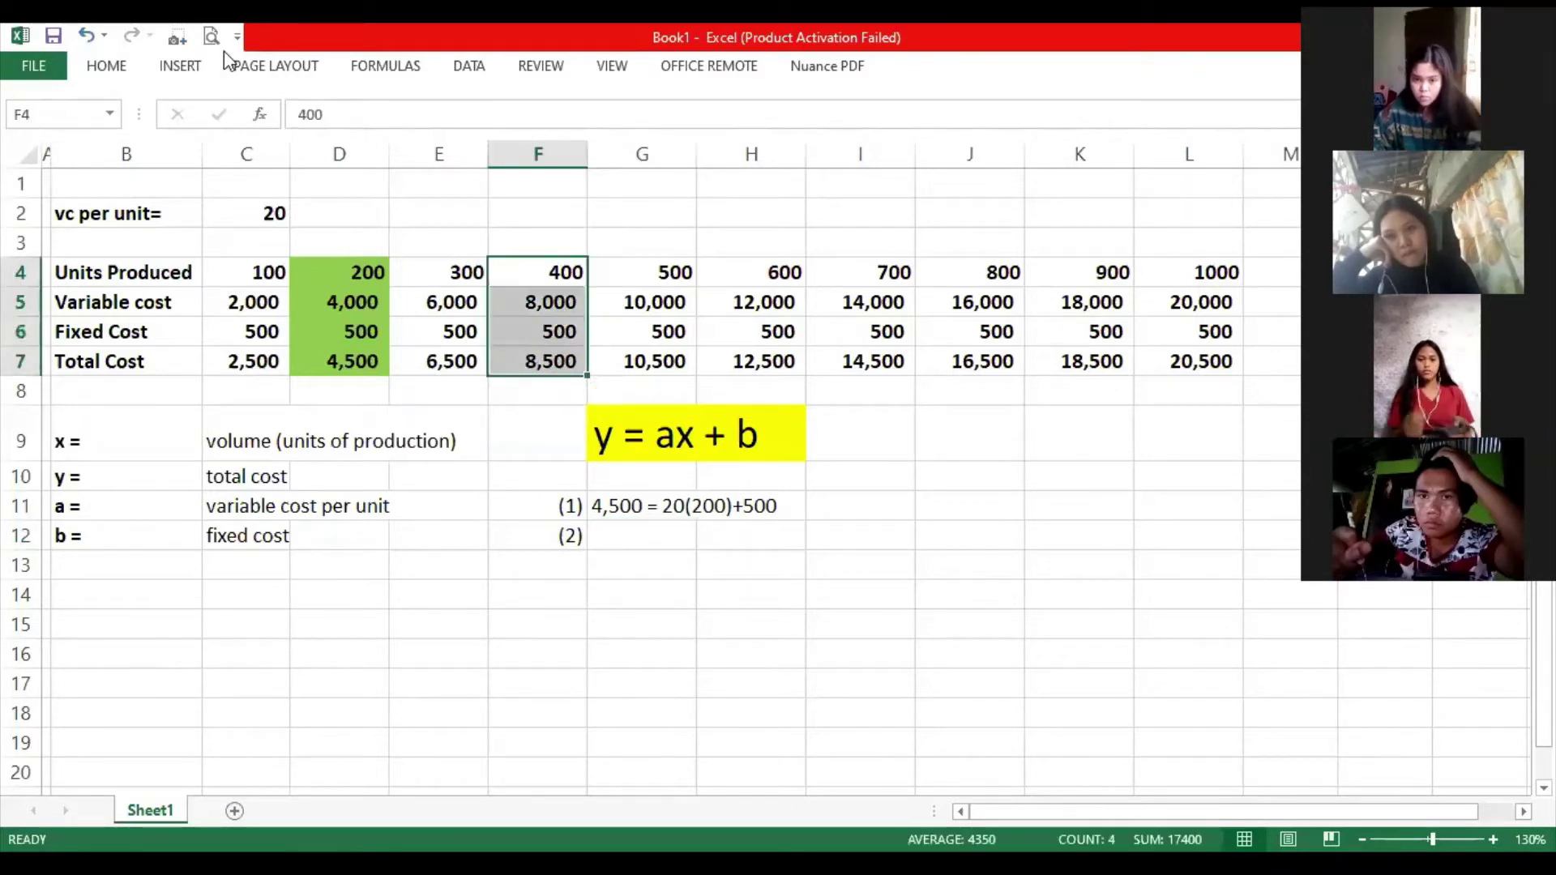
pyautogui.click(121, 72)
pyautogui.click(360, 143)
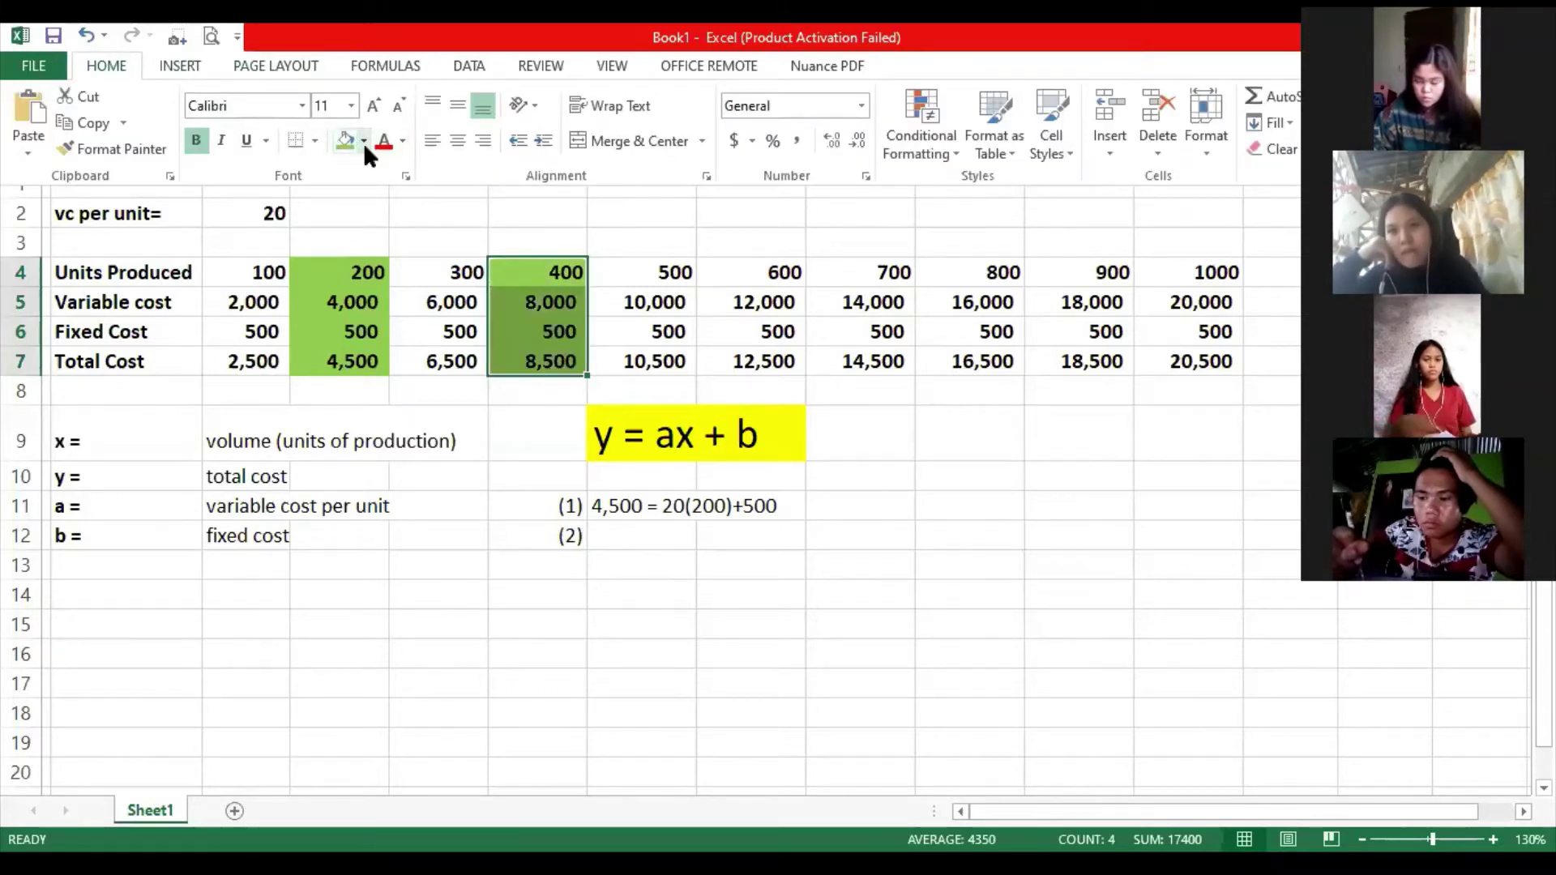
pyautogui.click(364, 142)
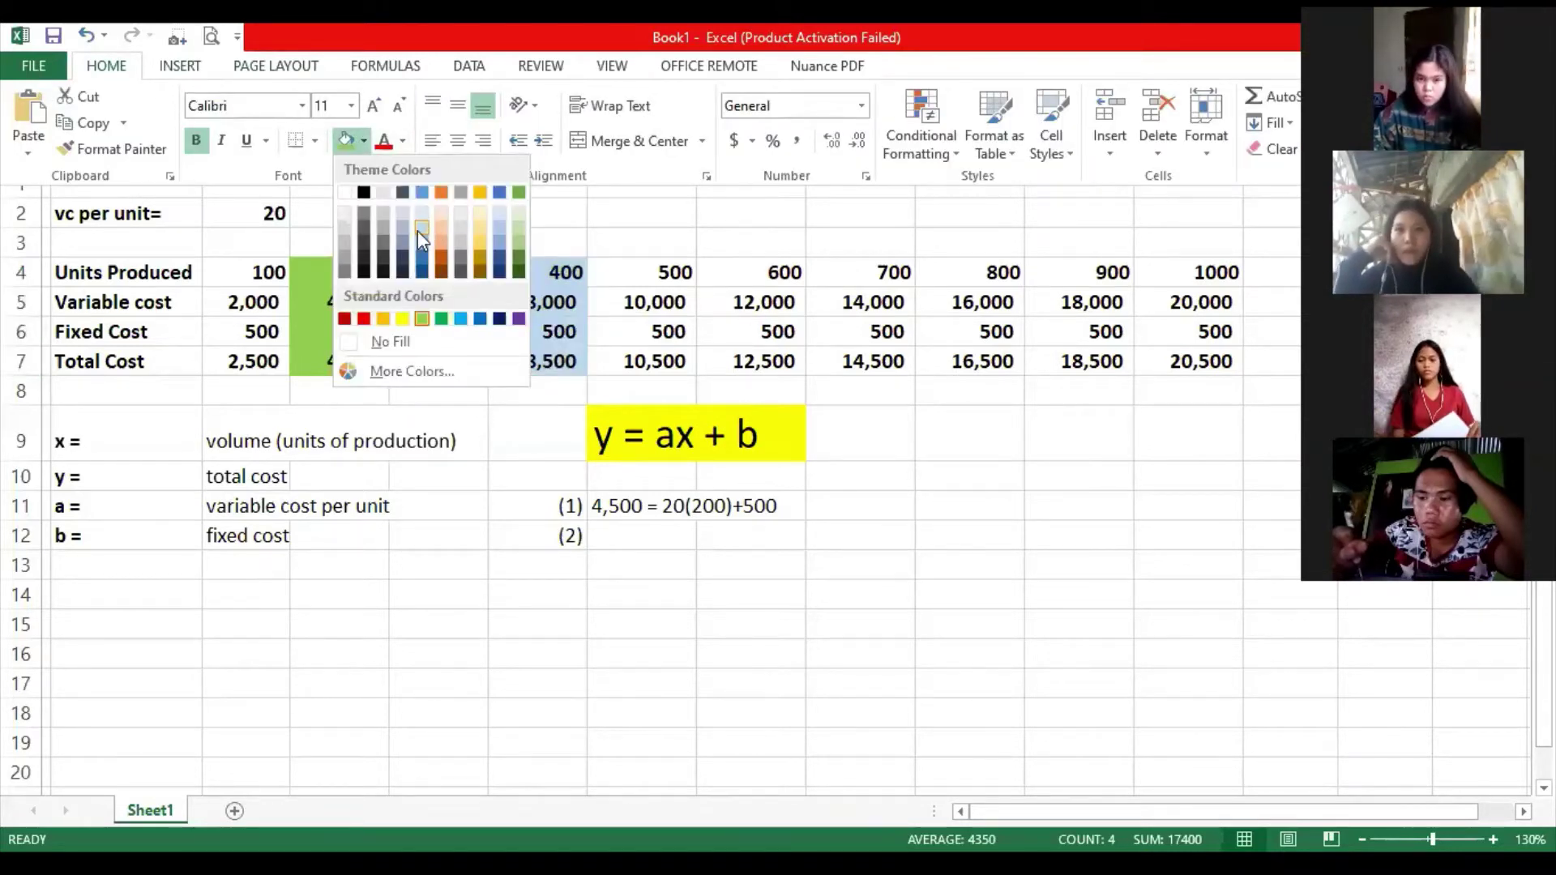
pyautogui.click(417, 230)
# Enter the worked equation "8,500 = 20(400)+500" for 400 units in G12.
pyautogui.click(640, 535)
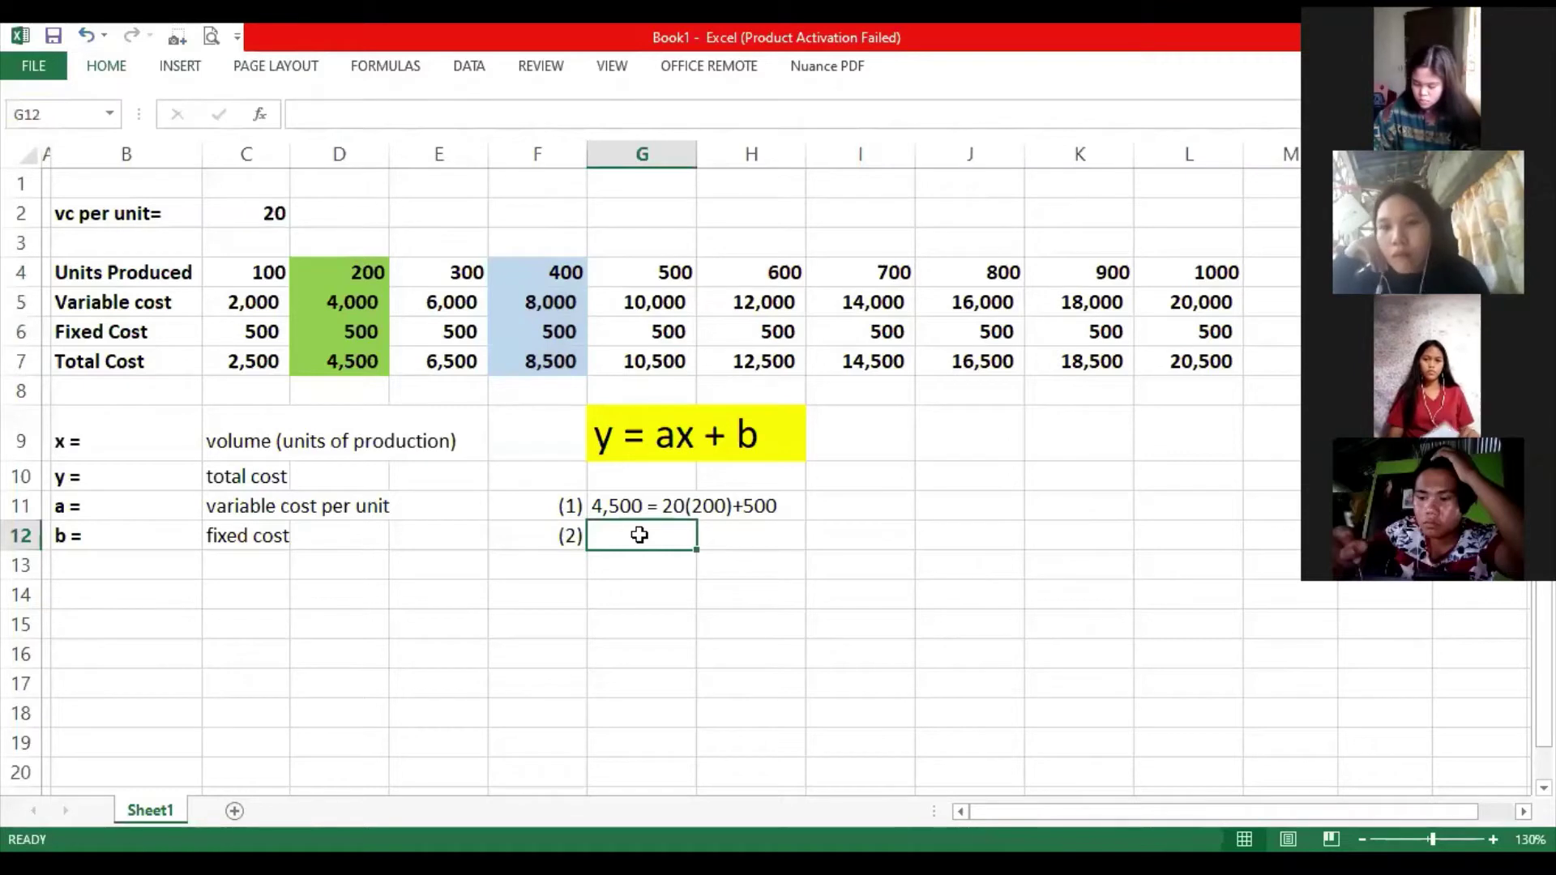
pyautogui.write('8,500')
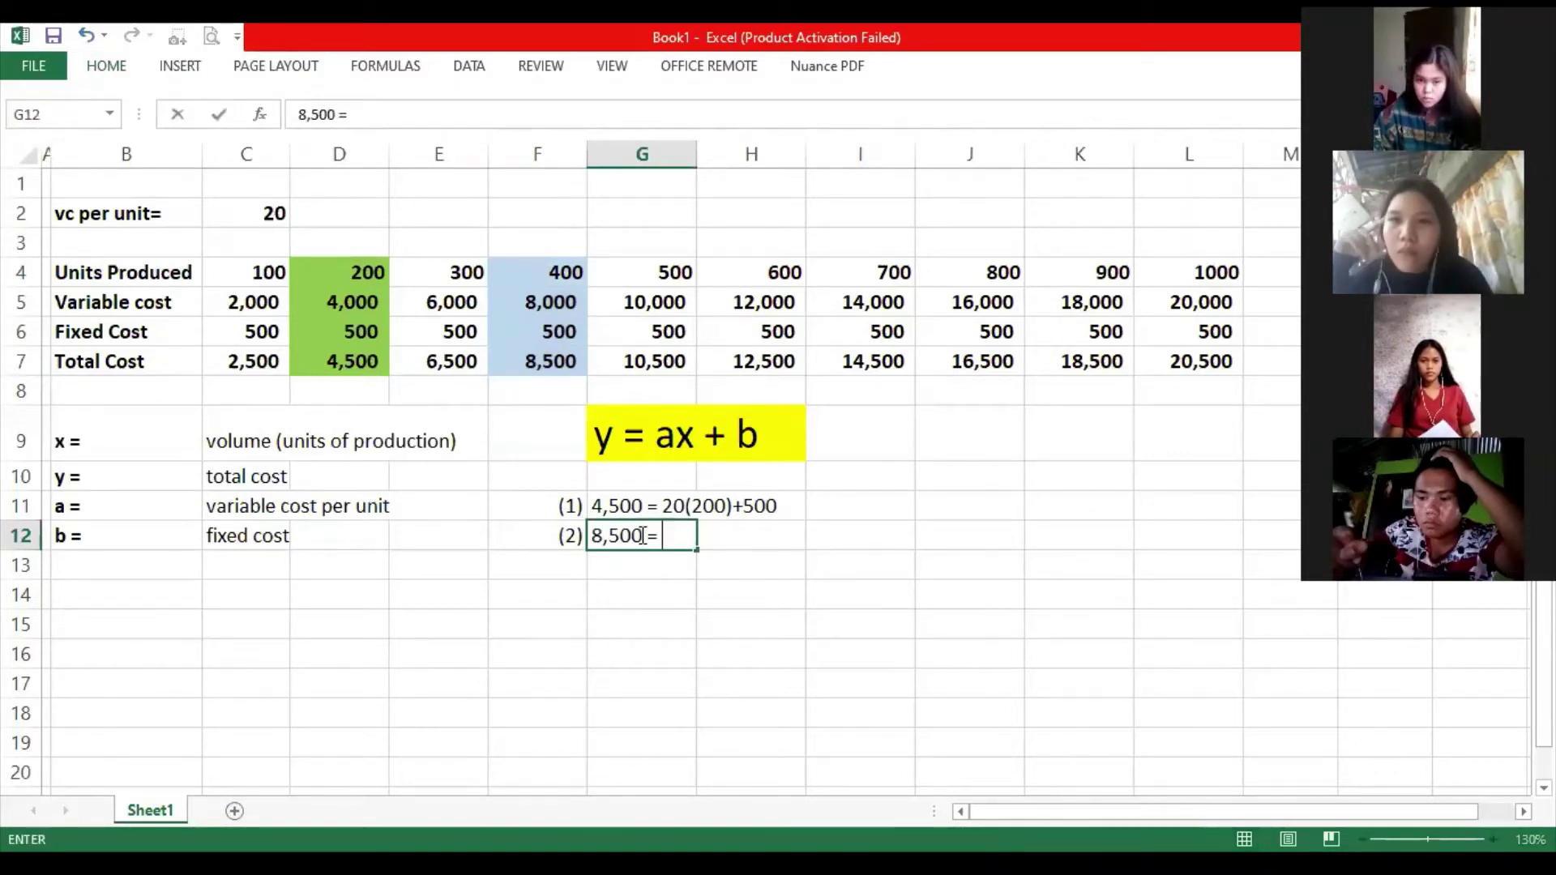
pyautogui.write(' = (20')
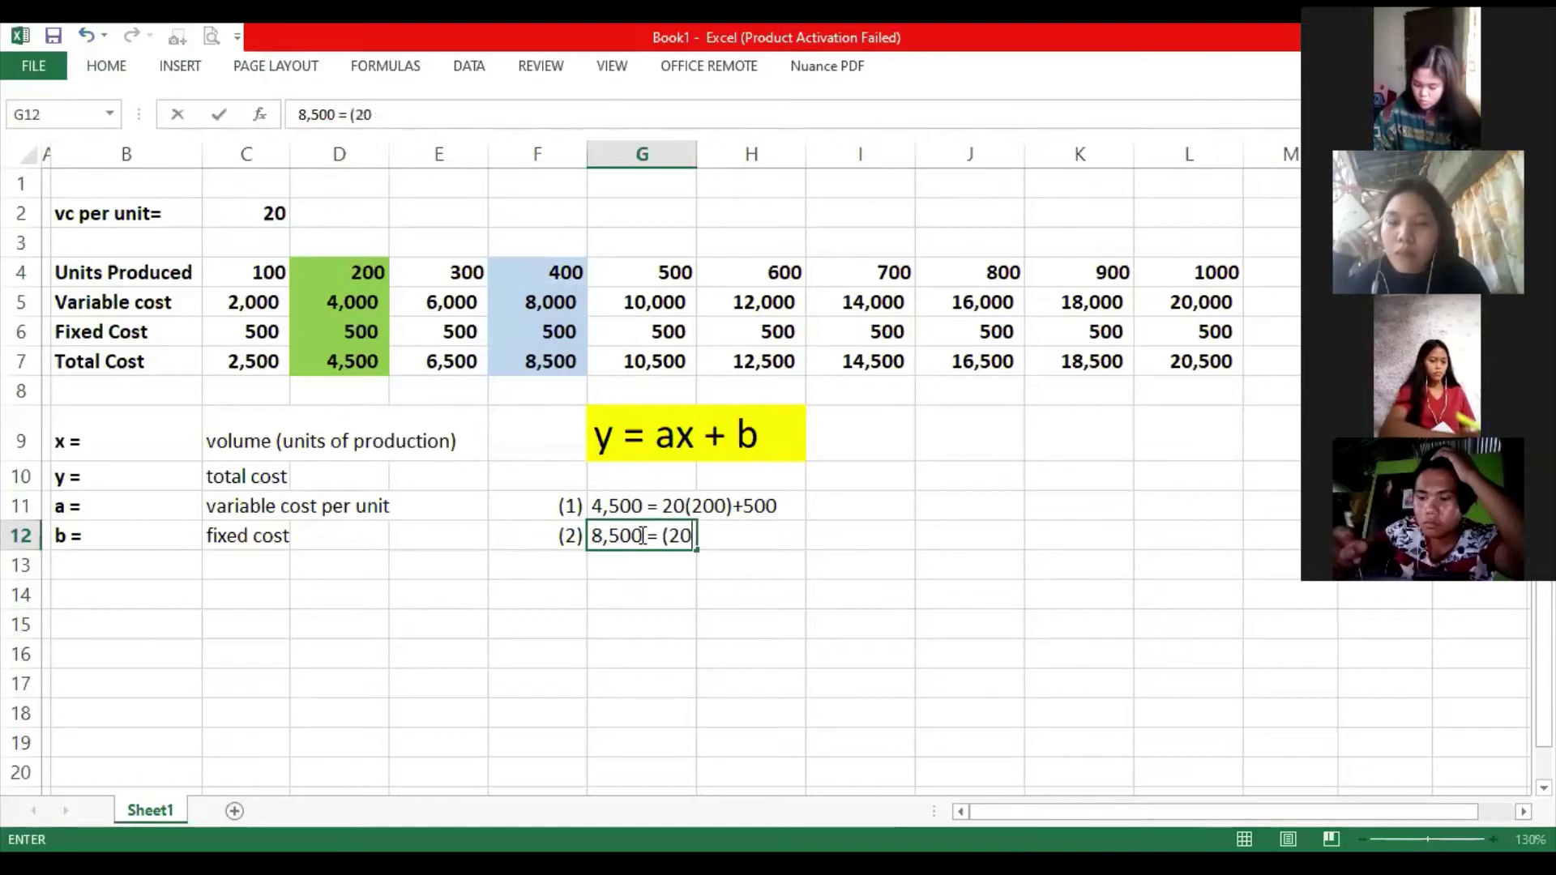
pyautogui.press('BackSpace')
pyautogui.write('0')
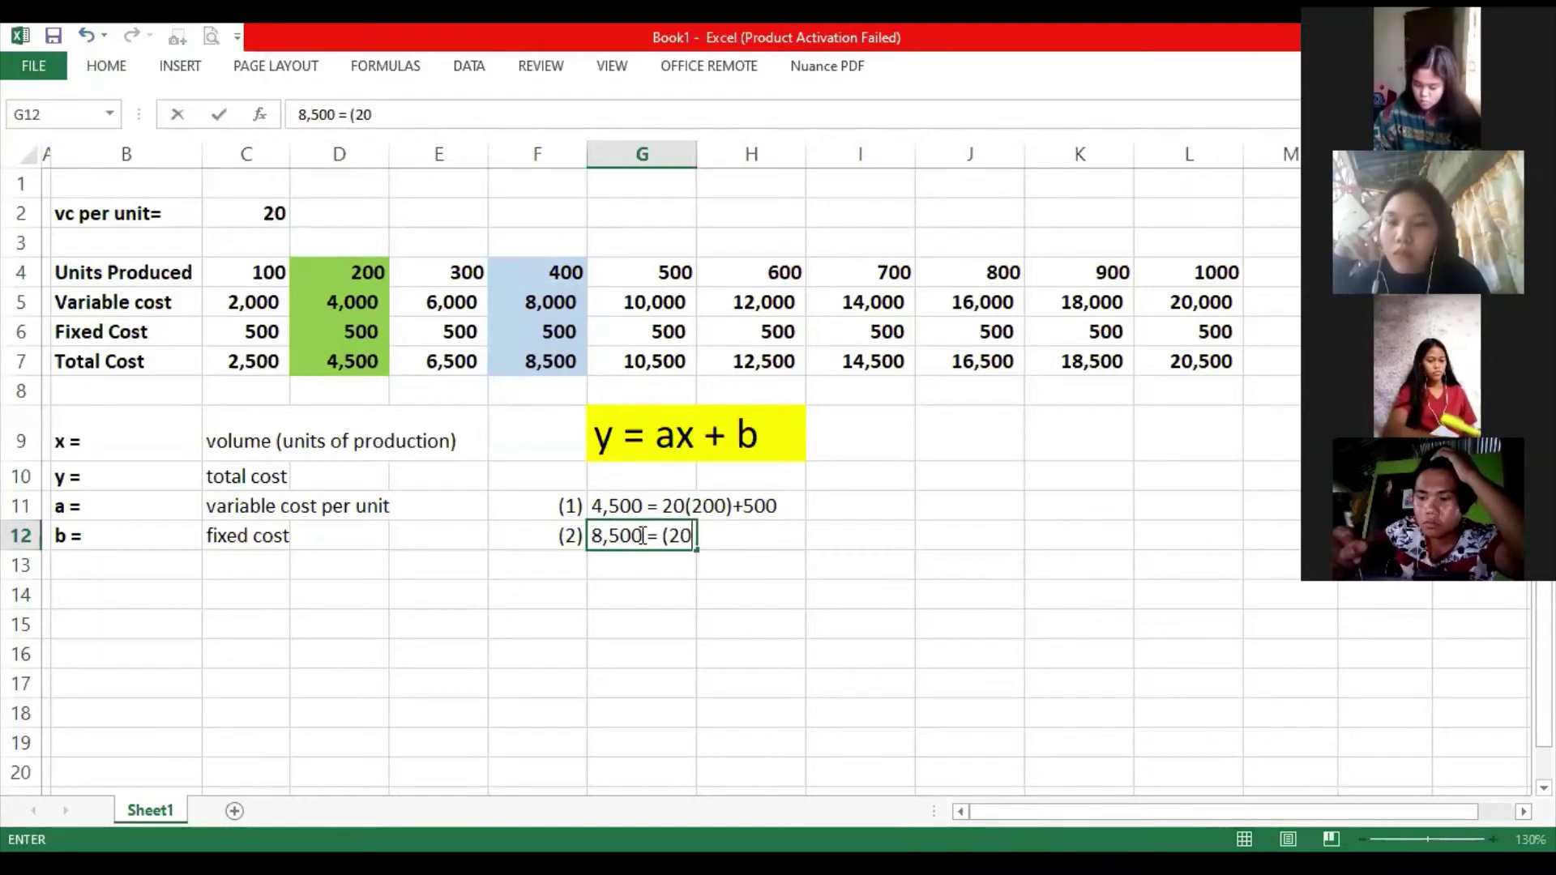
pyautogui.write(')')
pyautogui.press('BackSpace')
pyautogui.press('BackSpace')
pyautogui.press('BackSpace')
pyautogui.press('BackSpace')
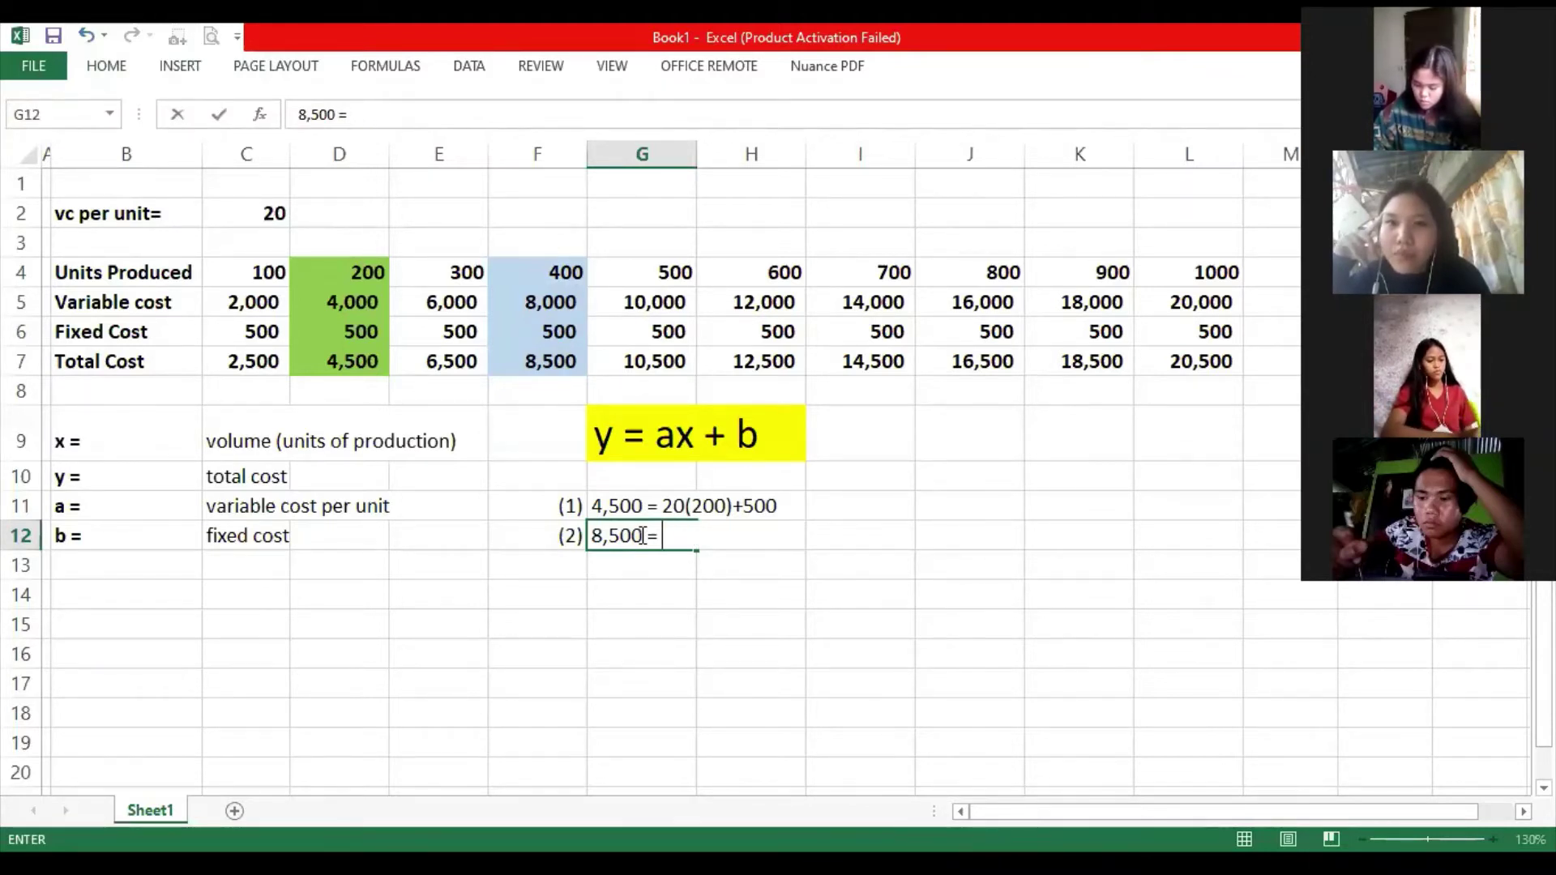
pyautogui.write('20(')
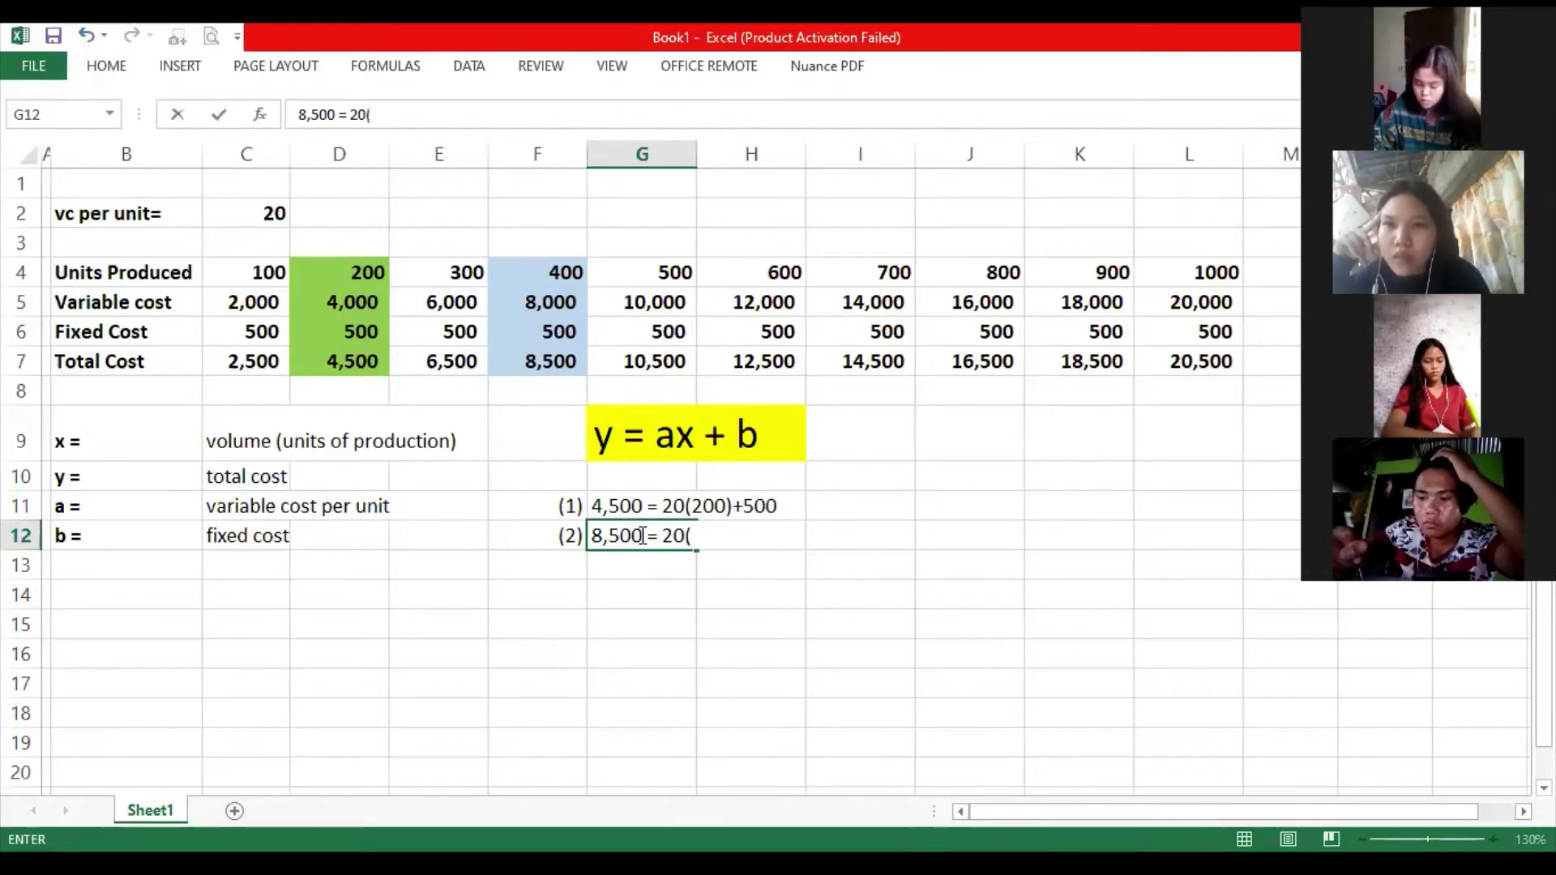
pyautogui.write('400')
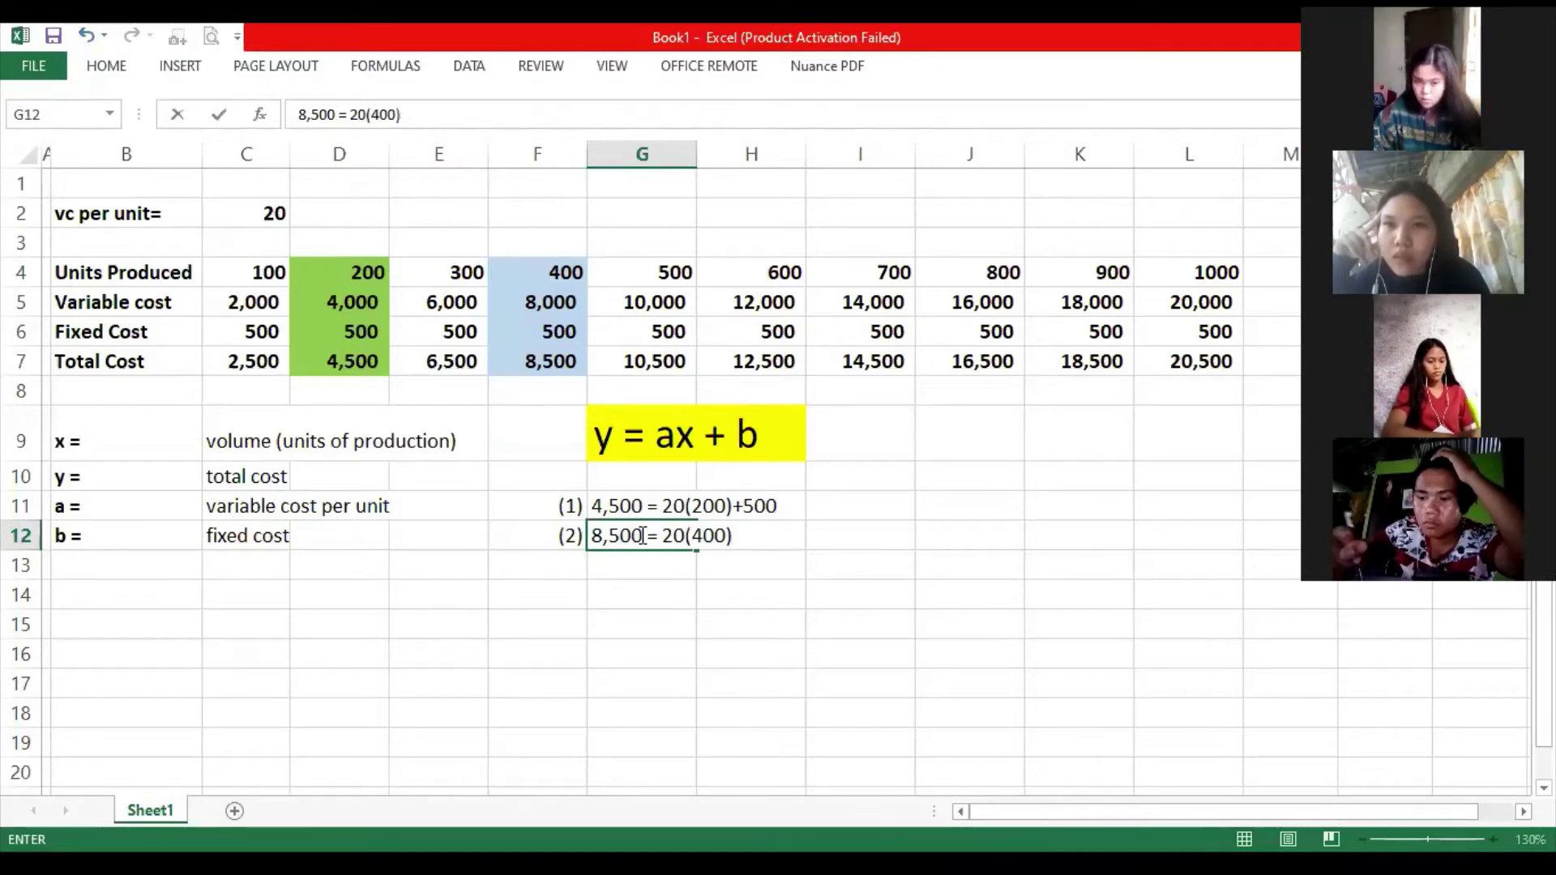
pyautogui.write(')+500')
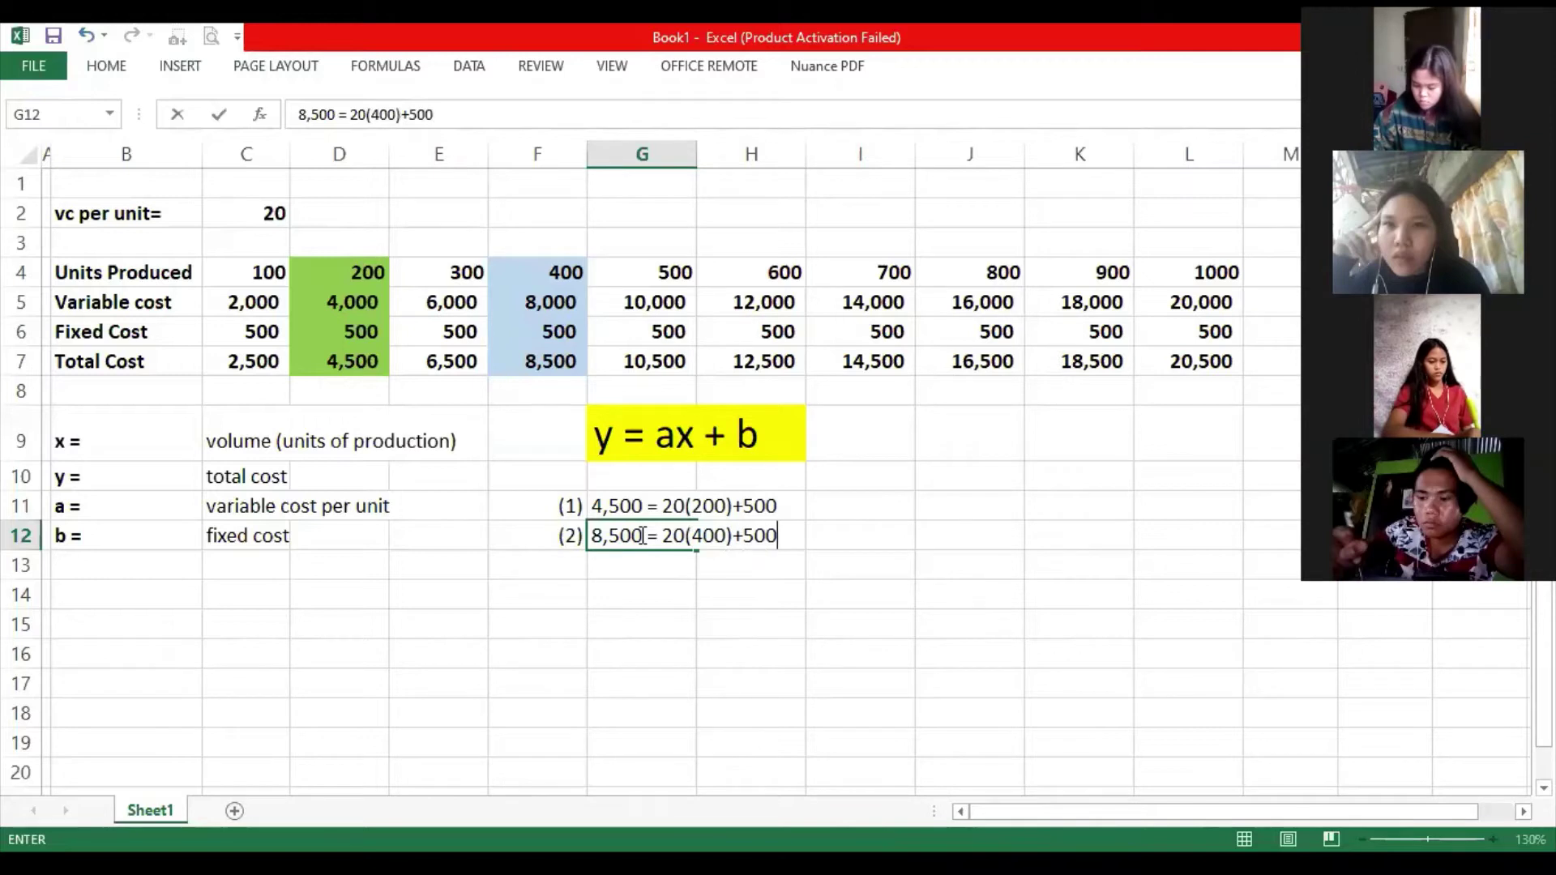
pyautogui.press('Return')
pyautogui.click(785, 646)
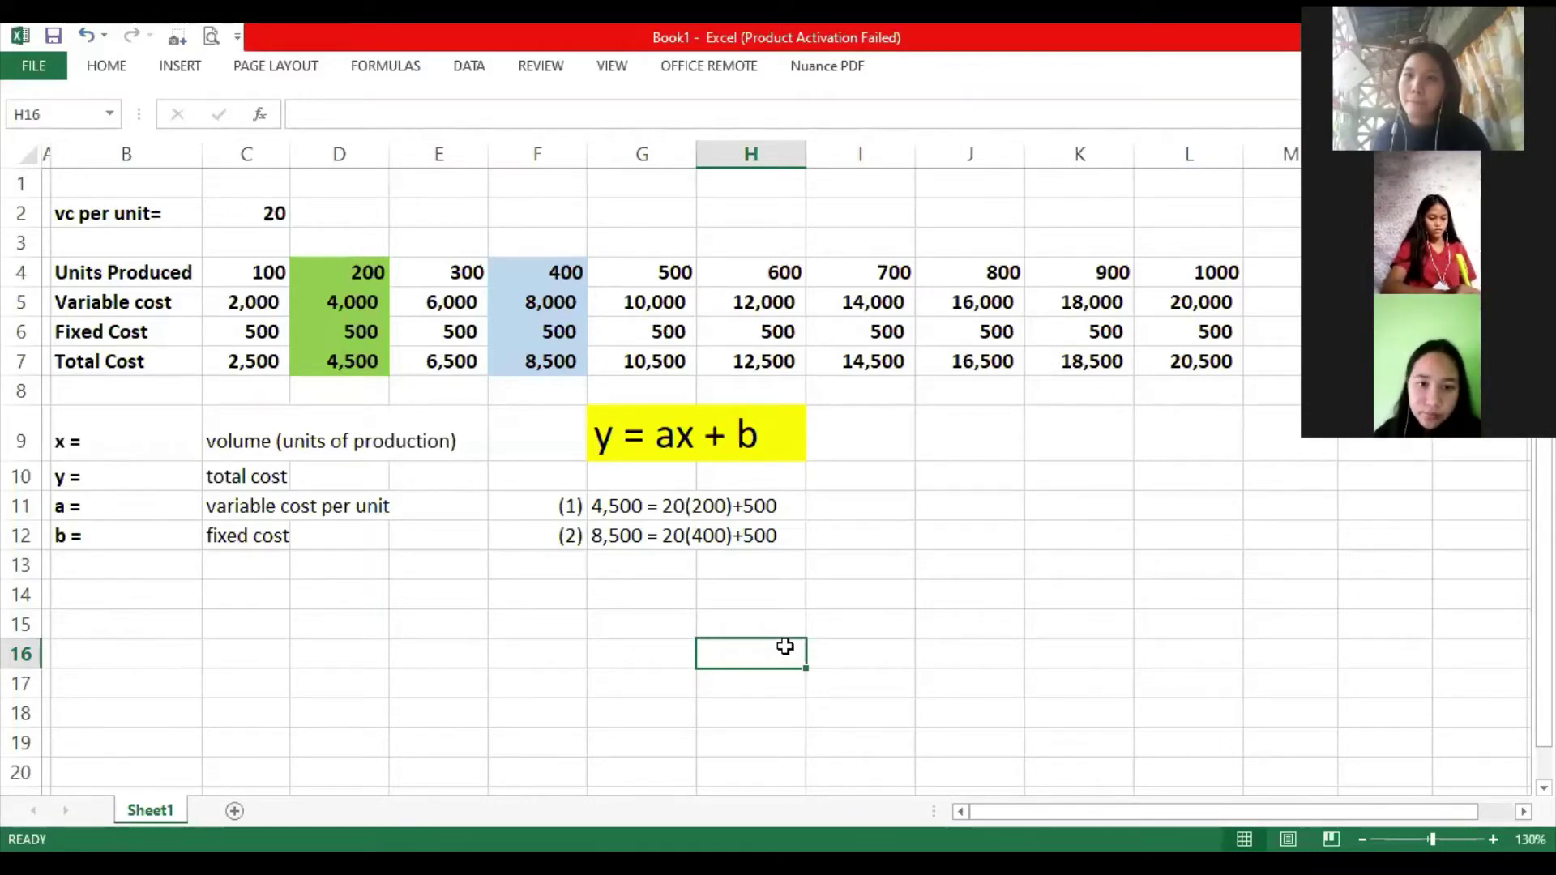
# Enter the 200-unit equation with unknown a and b as the text "4500=a(200)+b" in I11.
pyautogui.click(869, 503)
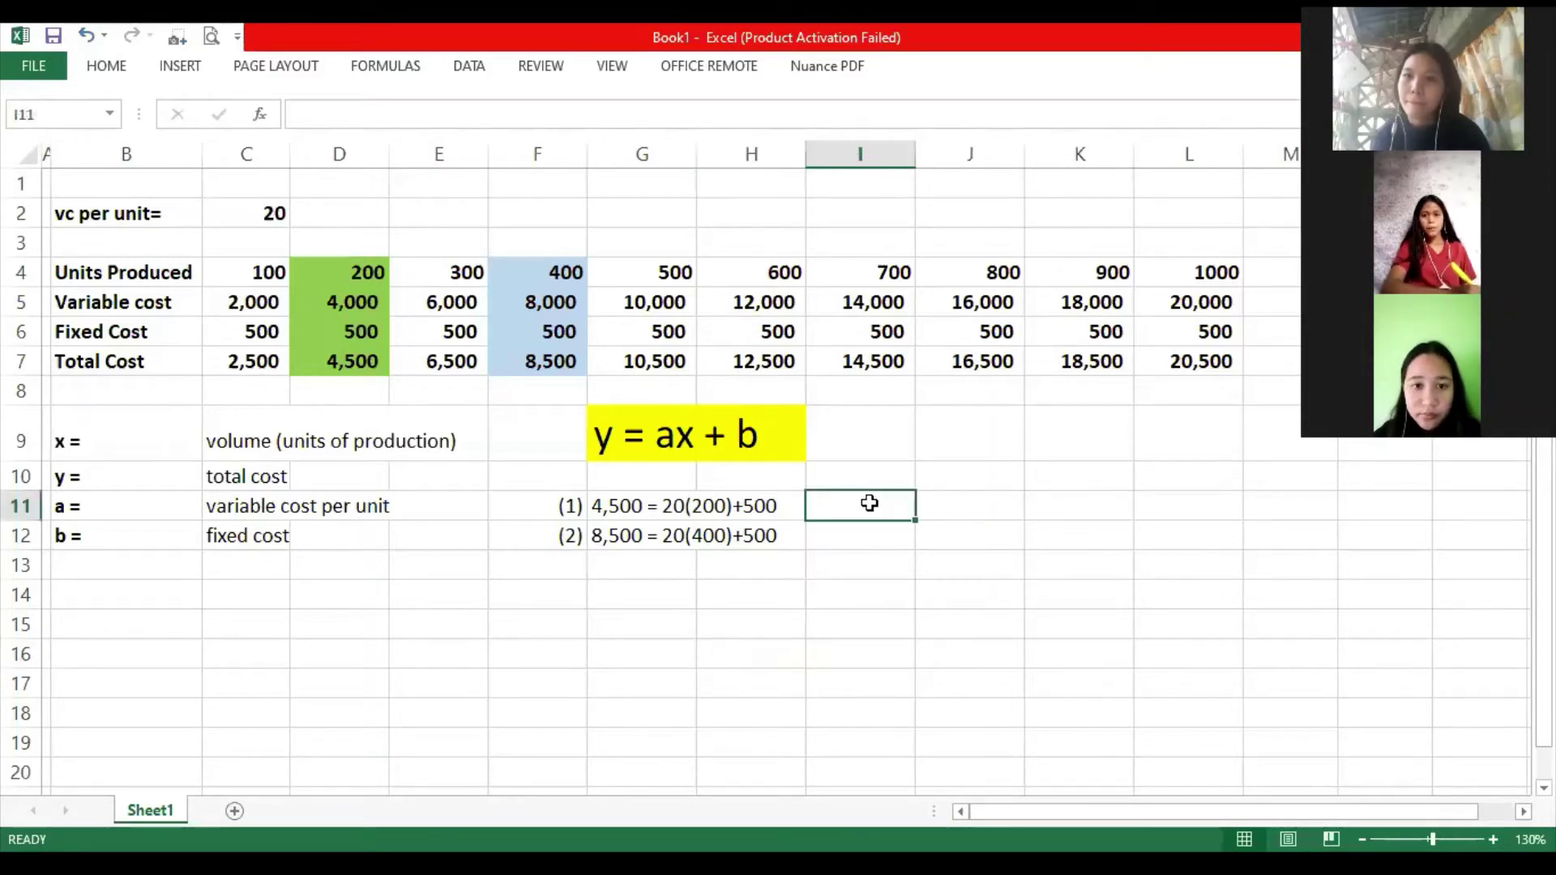
pyautogui.write('=')
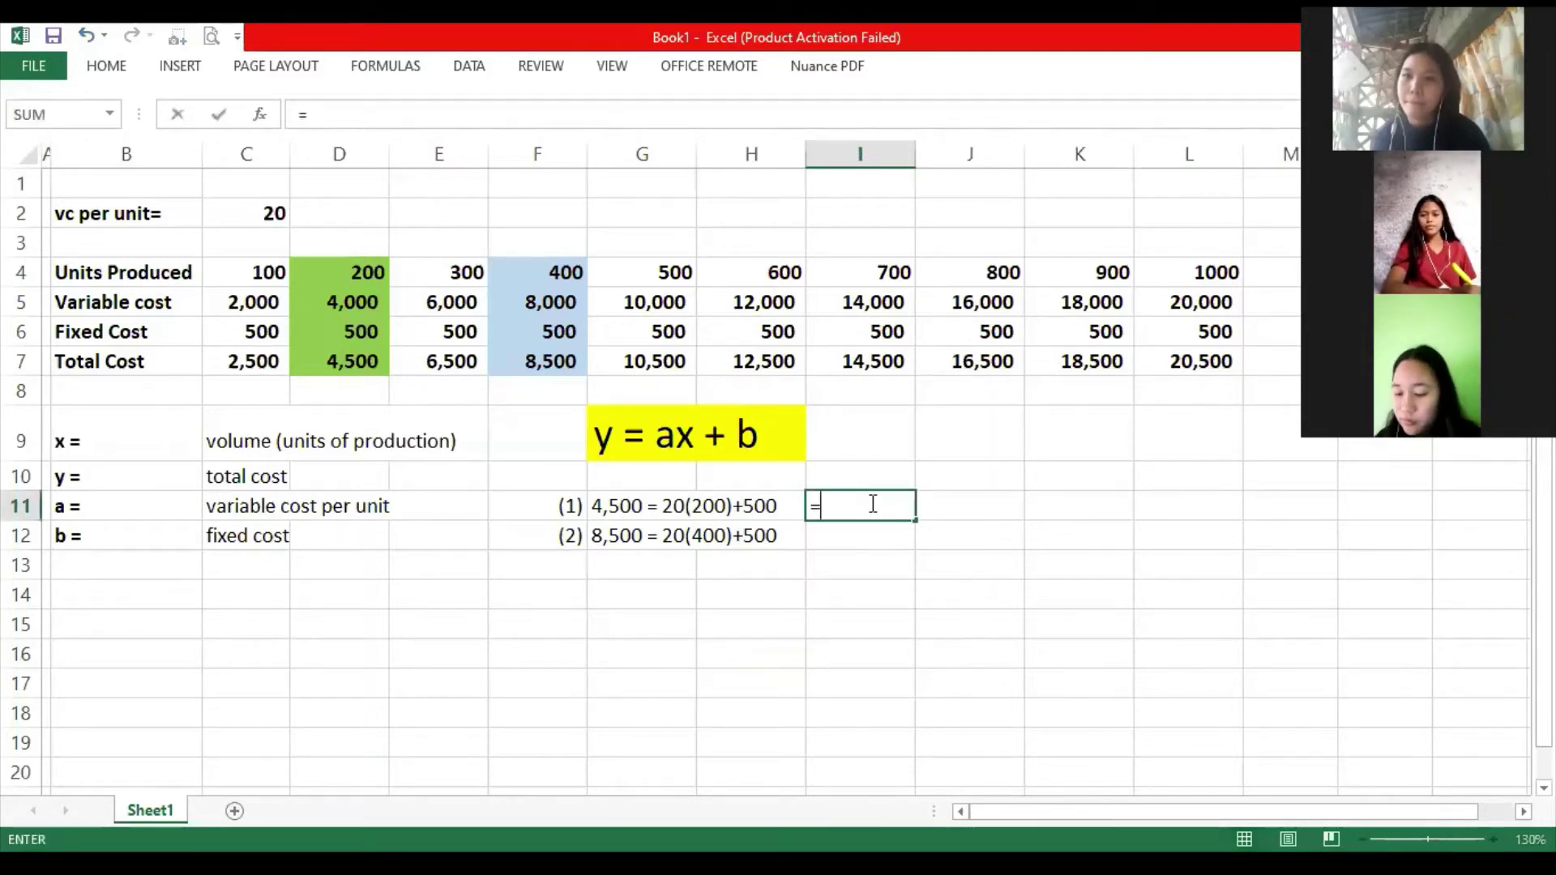
pyautogui.press('BackSpace')
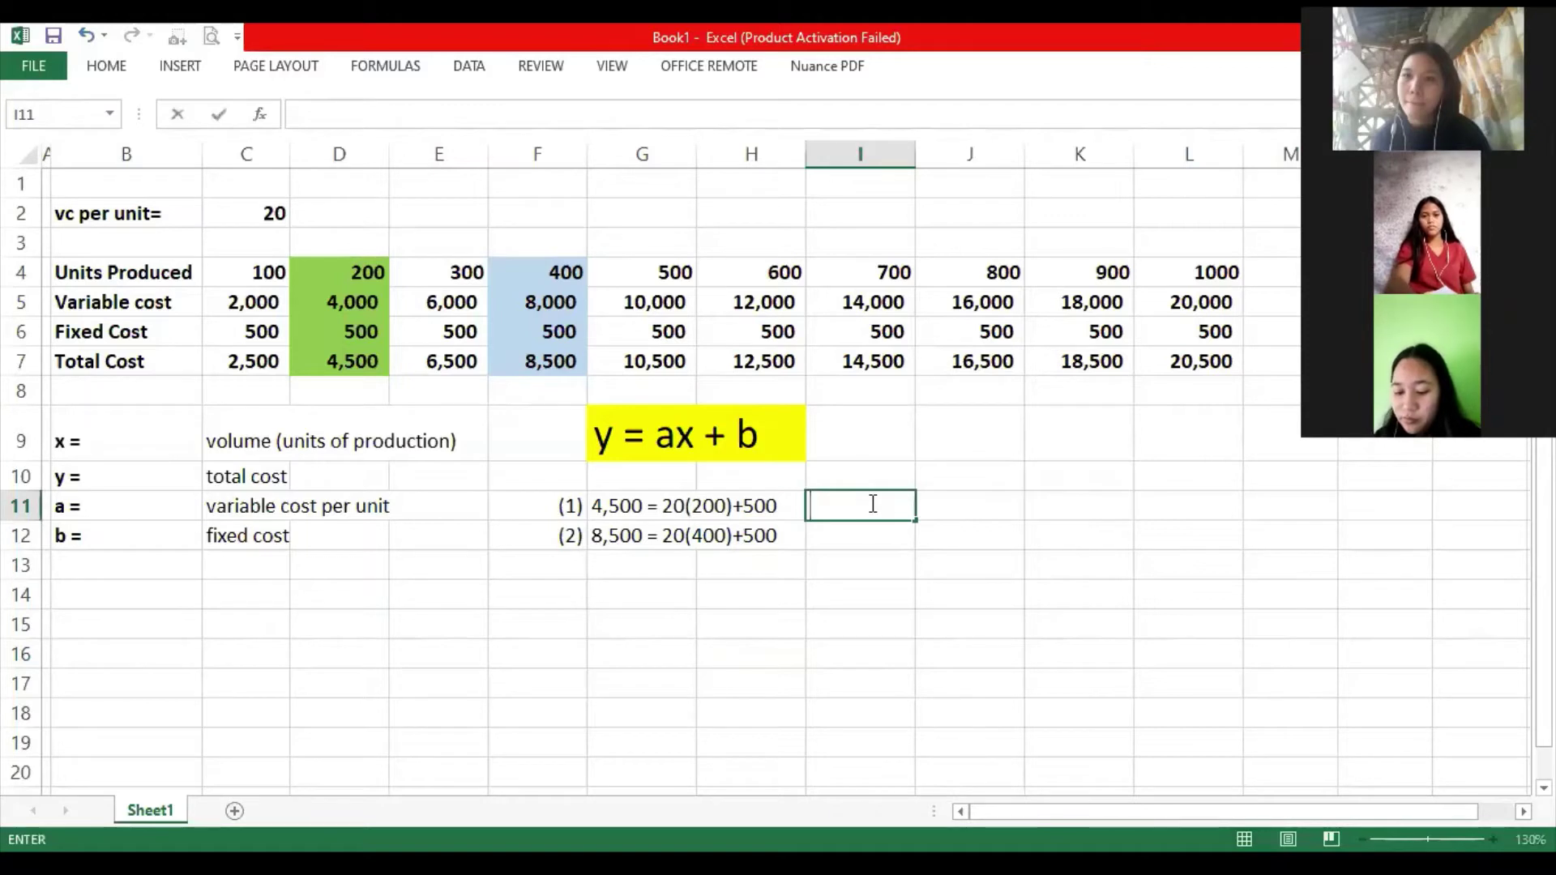
pyautogui.write("'=4")
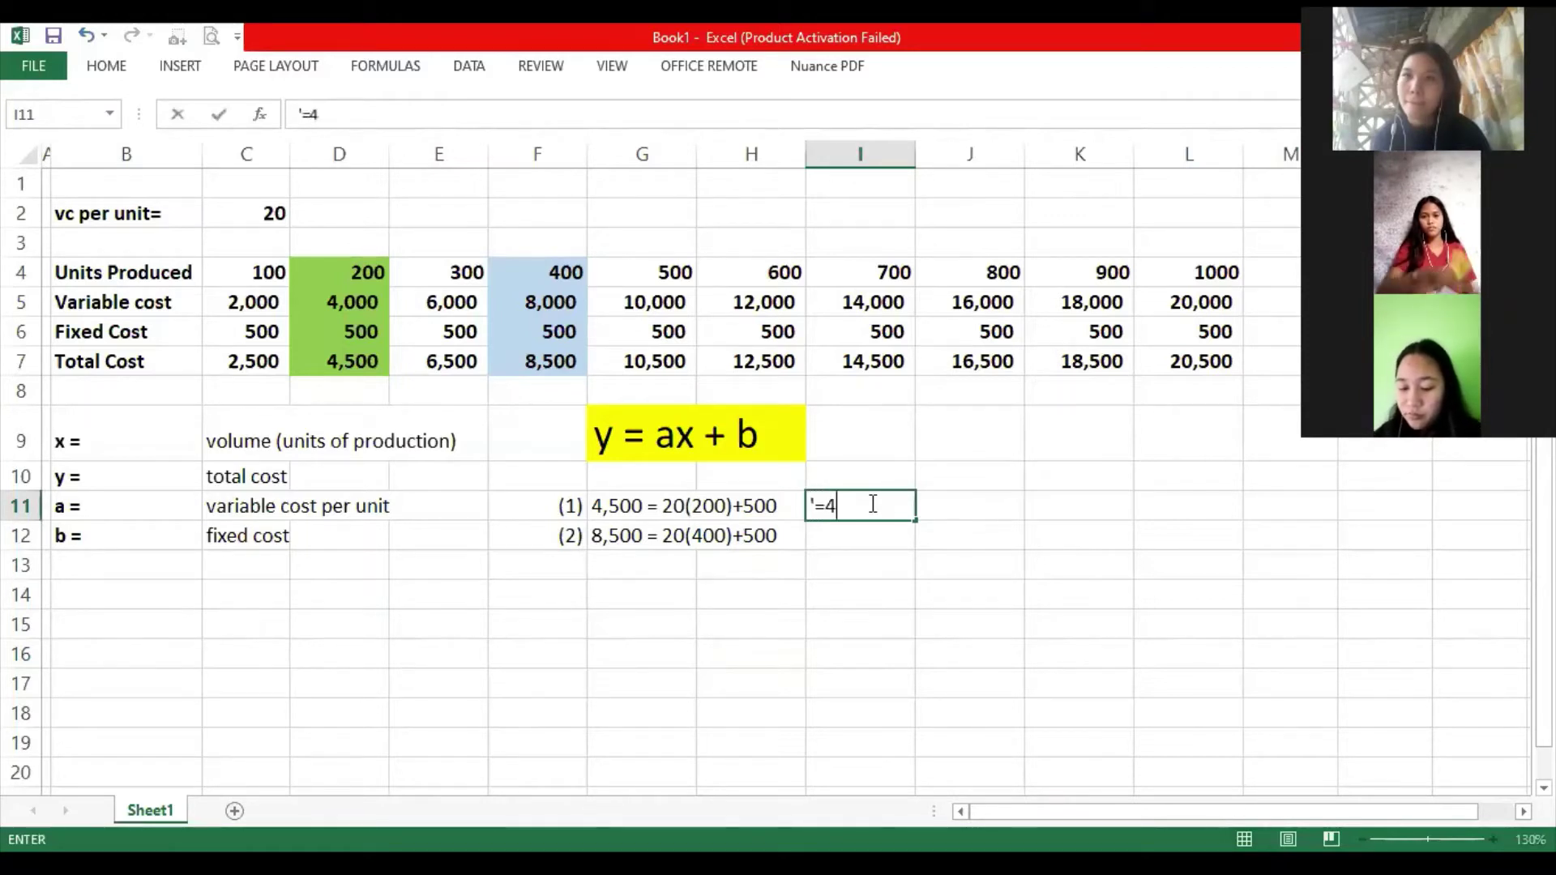
pyautogui.write('6')
pyautogui.press('BackSpace')
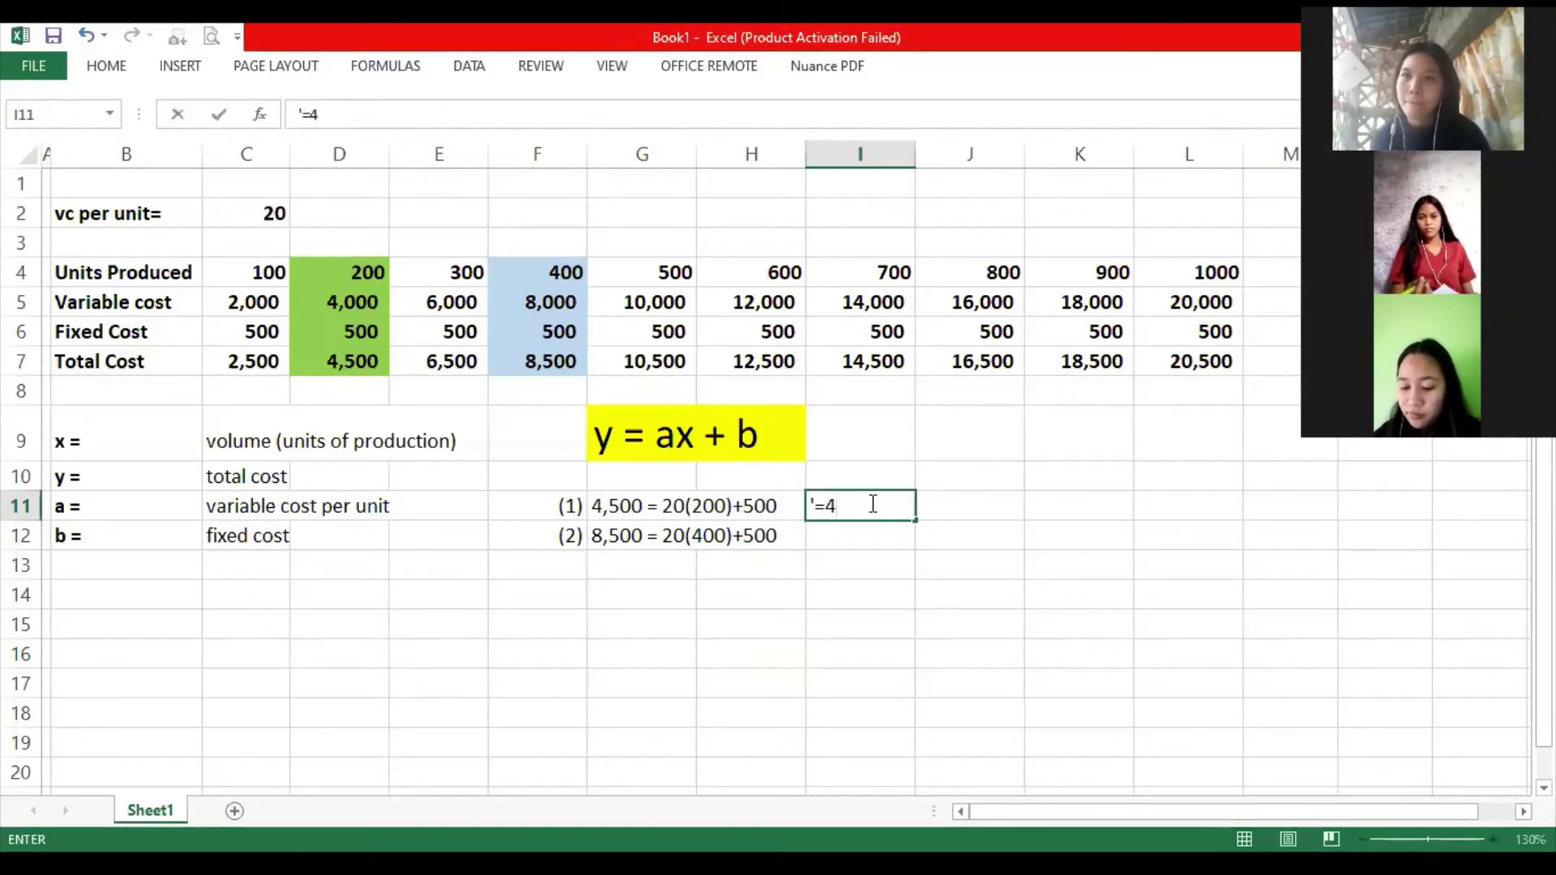
pyautogui.write('500=a')
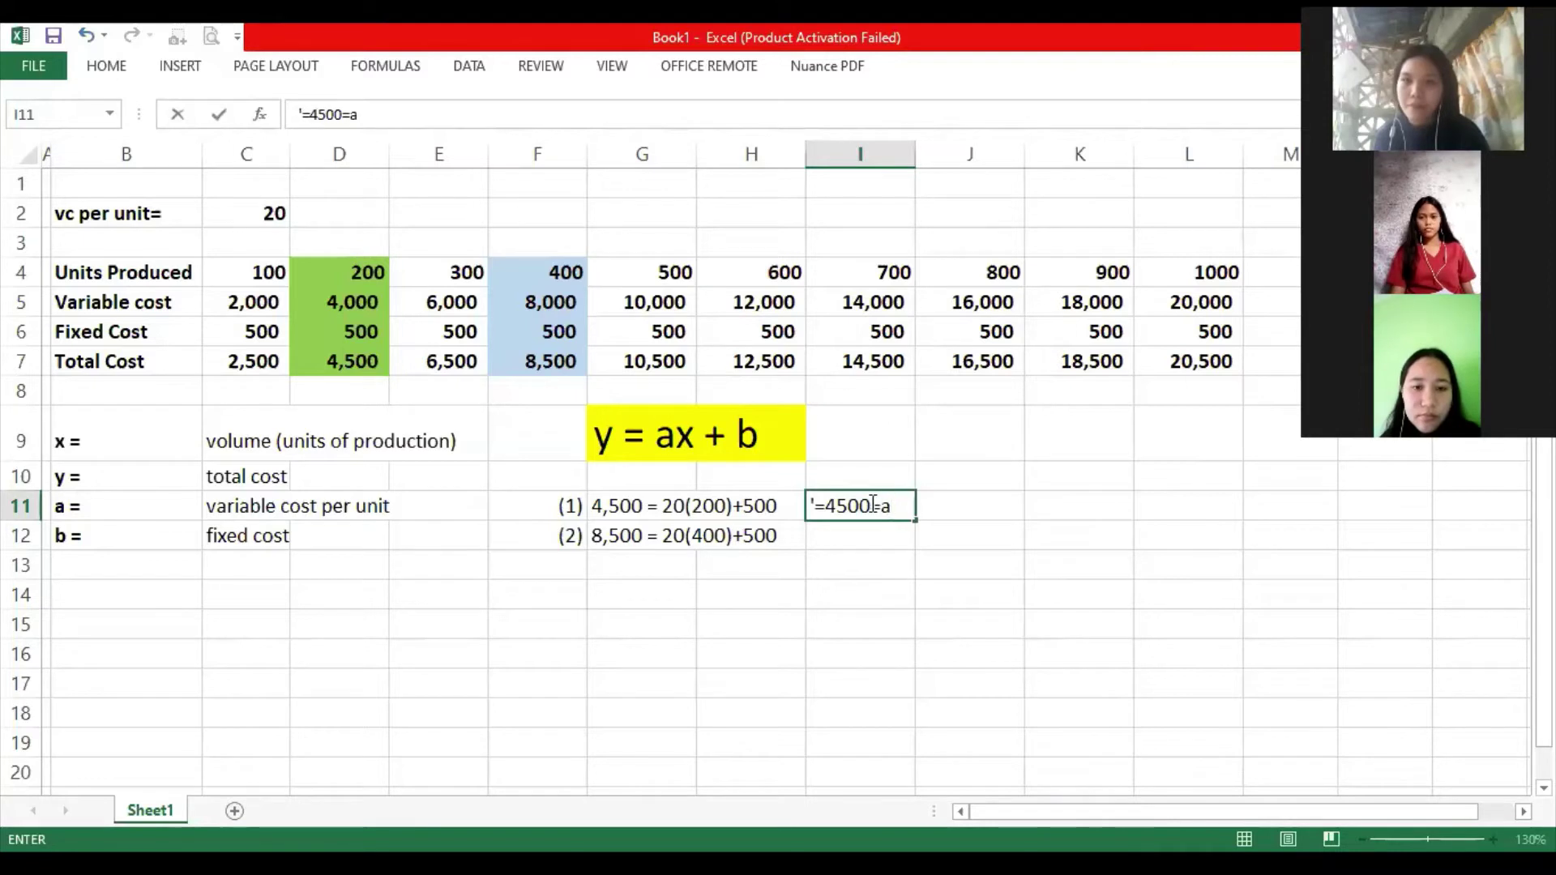
pyautogui.press('BackSpace')
pyautogui.press('BackSpace')
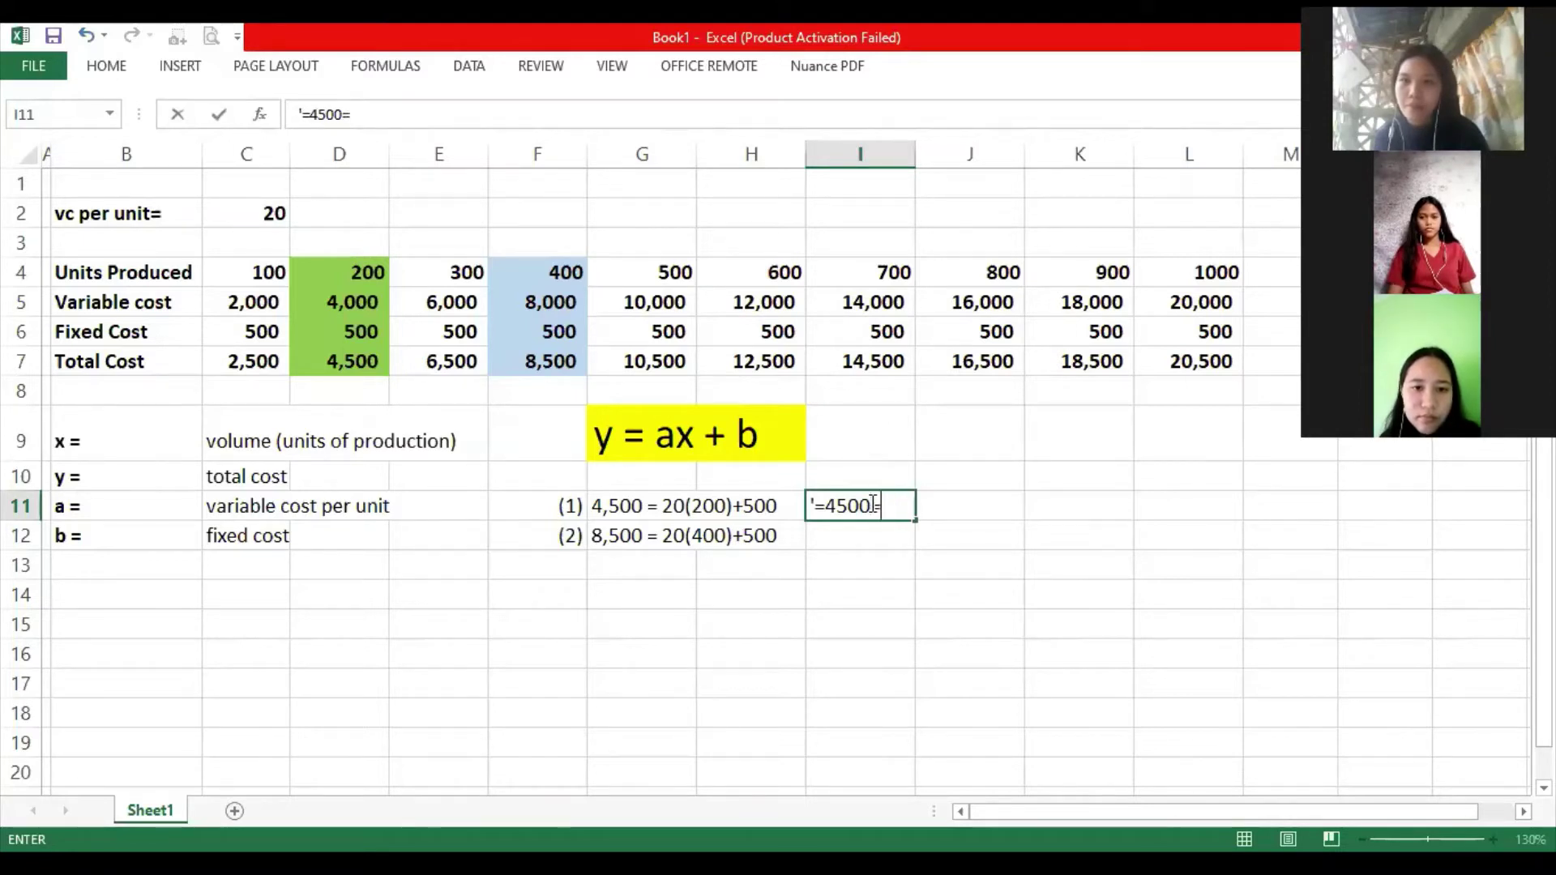
pyautogui.click(825, 504)
pyautogui.press('BackSpace')
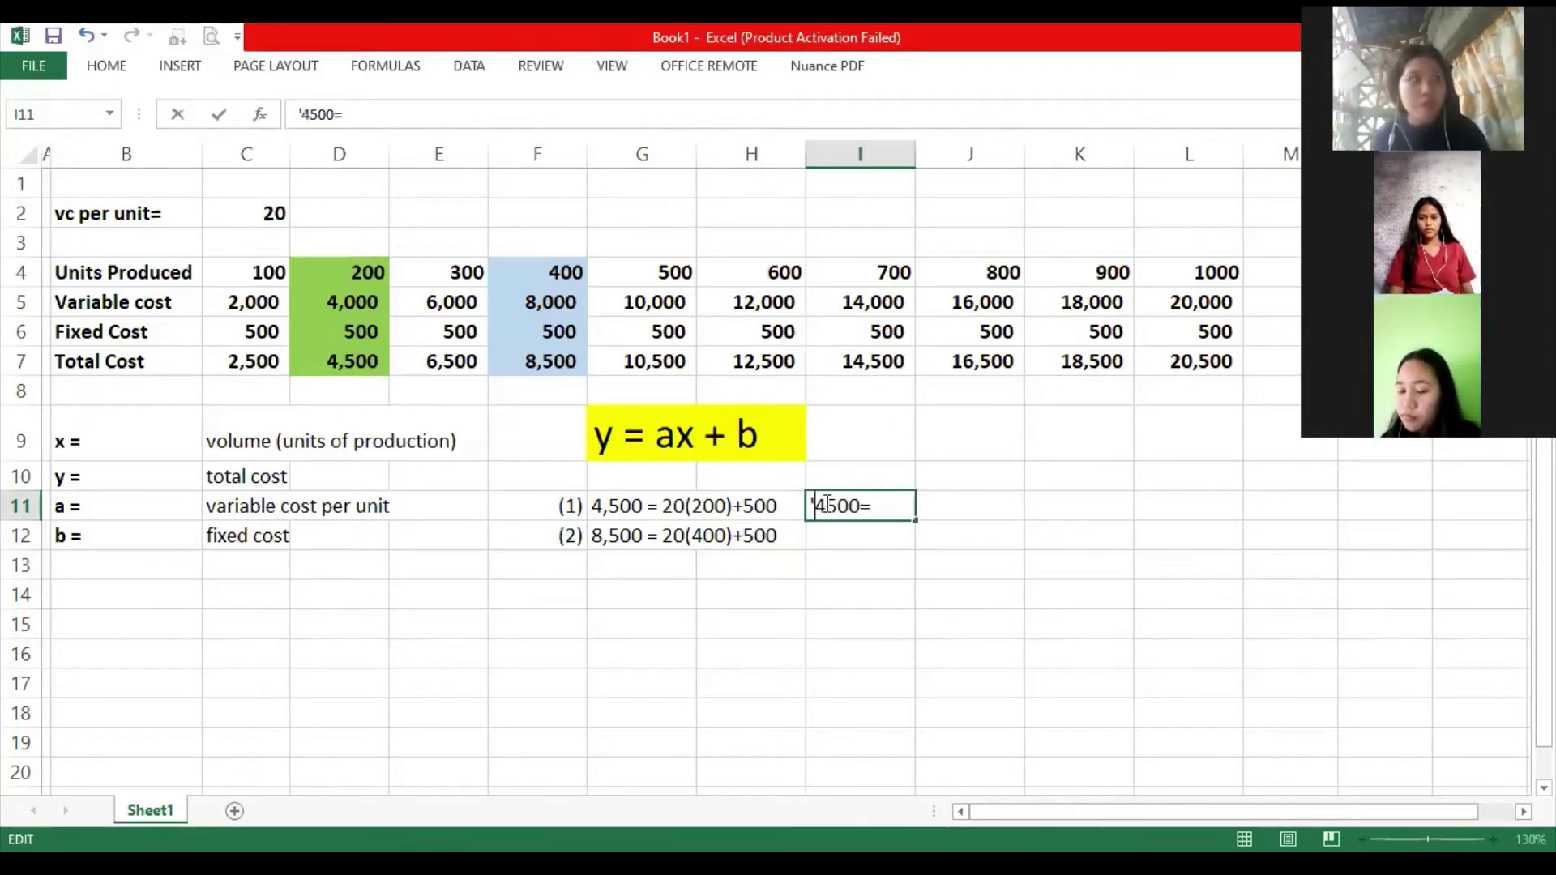
pyautogui.click(882, 506)
pyautogui.write('a')
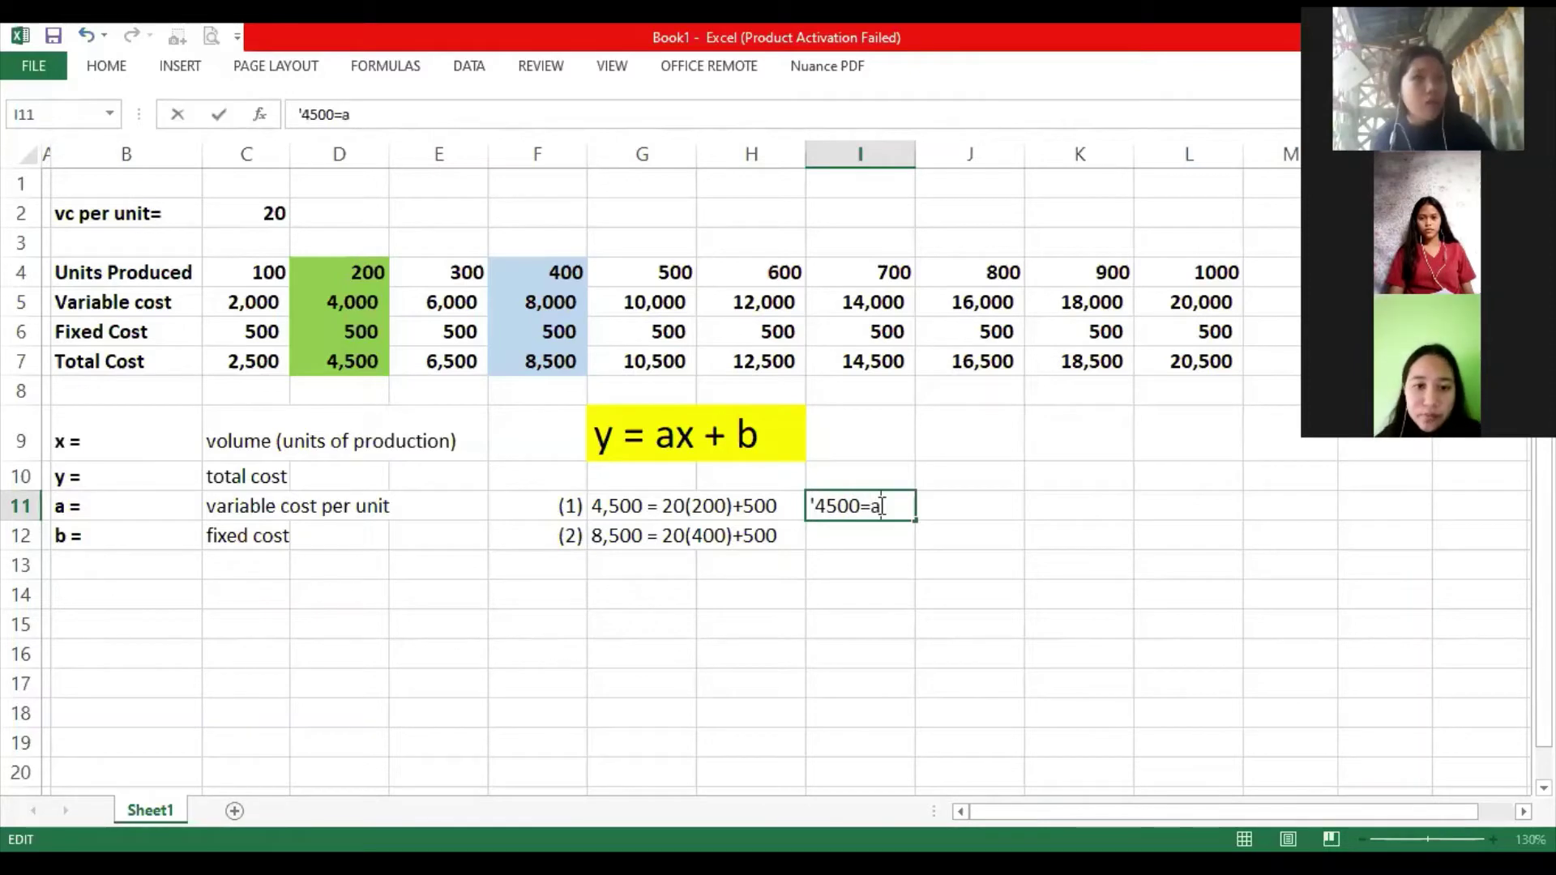
pyautogui.write('(')
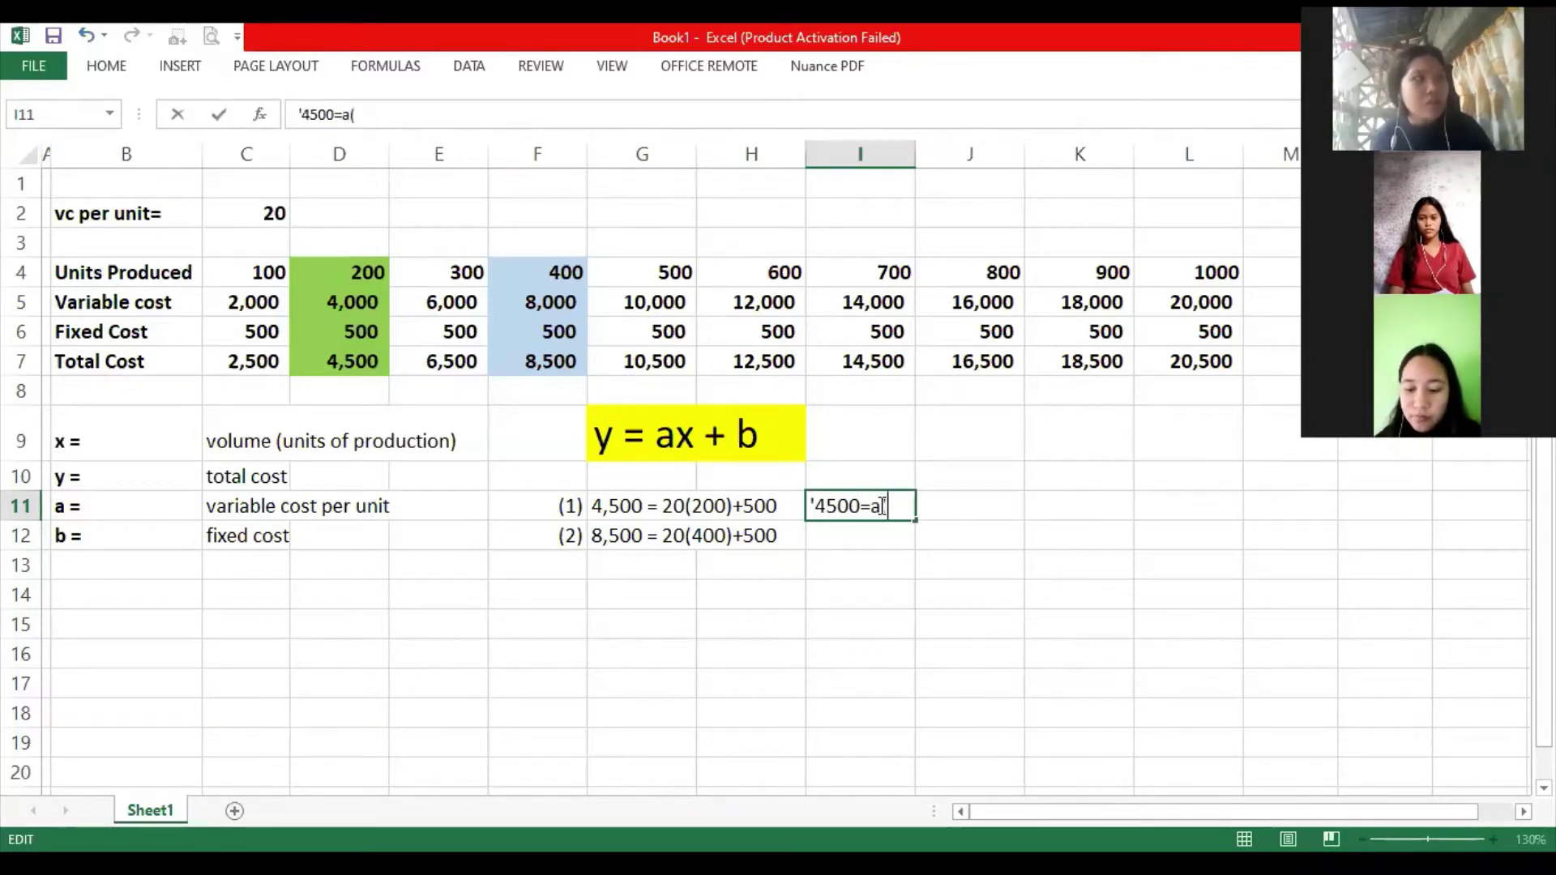
pyautogui.write('200)+b')
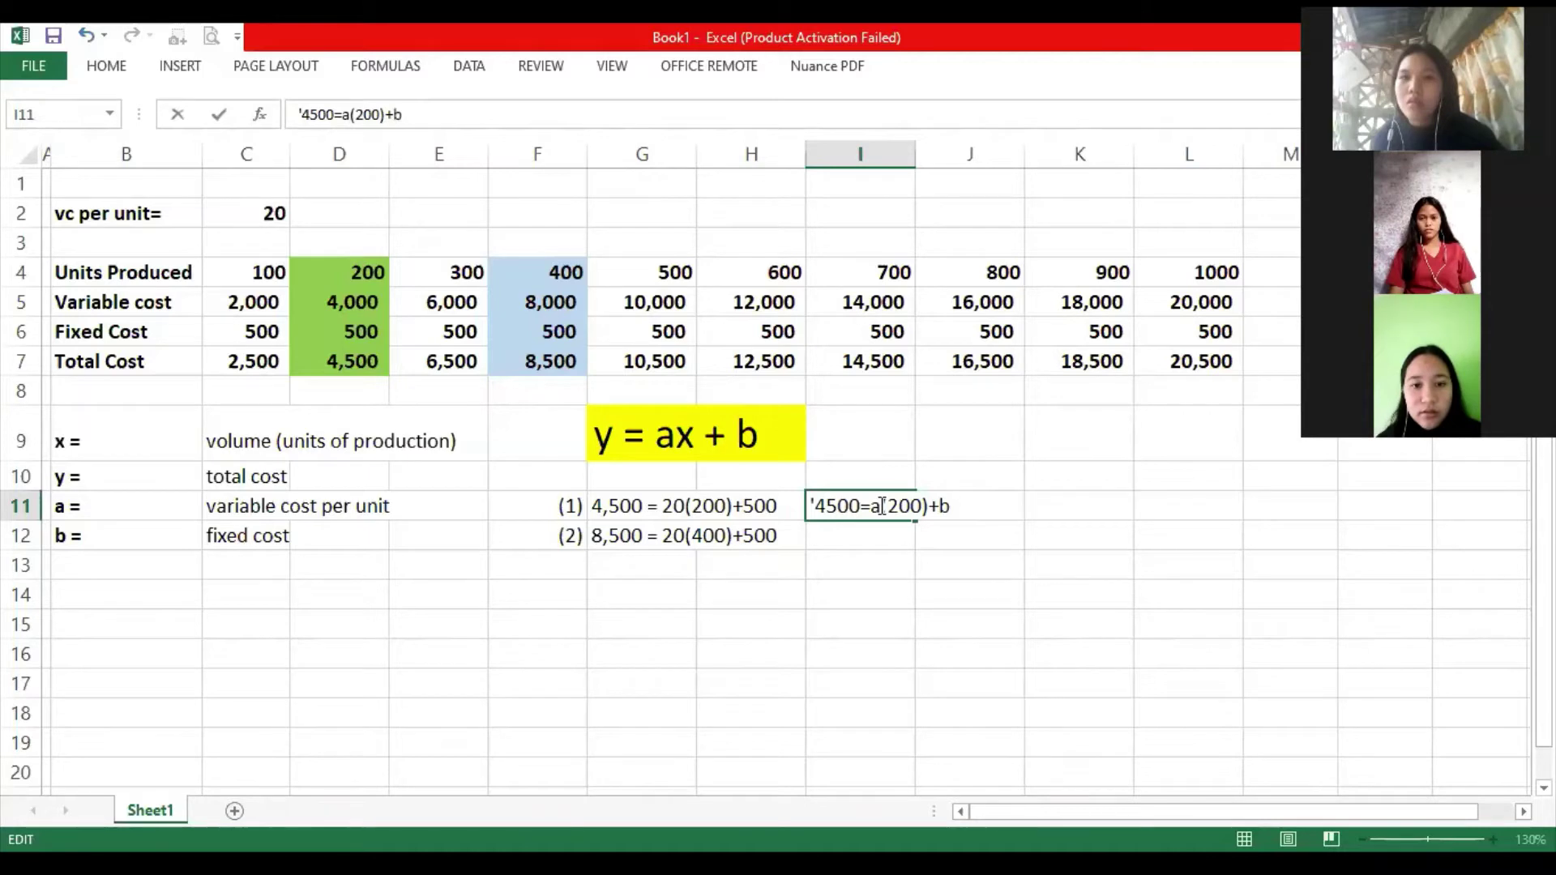
pyautogui.press('Return')
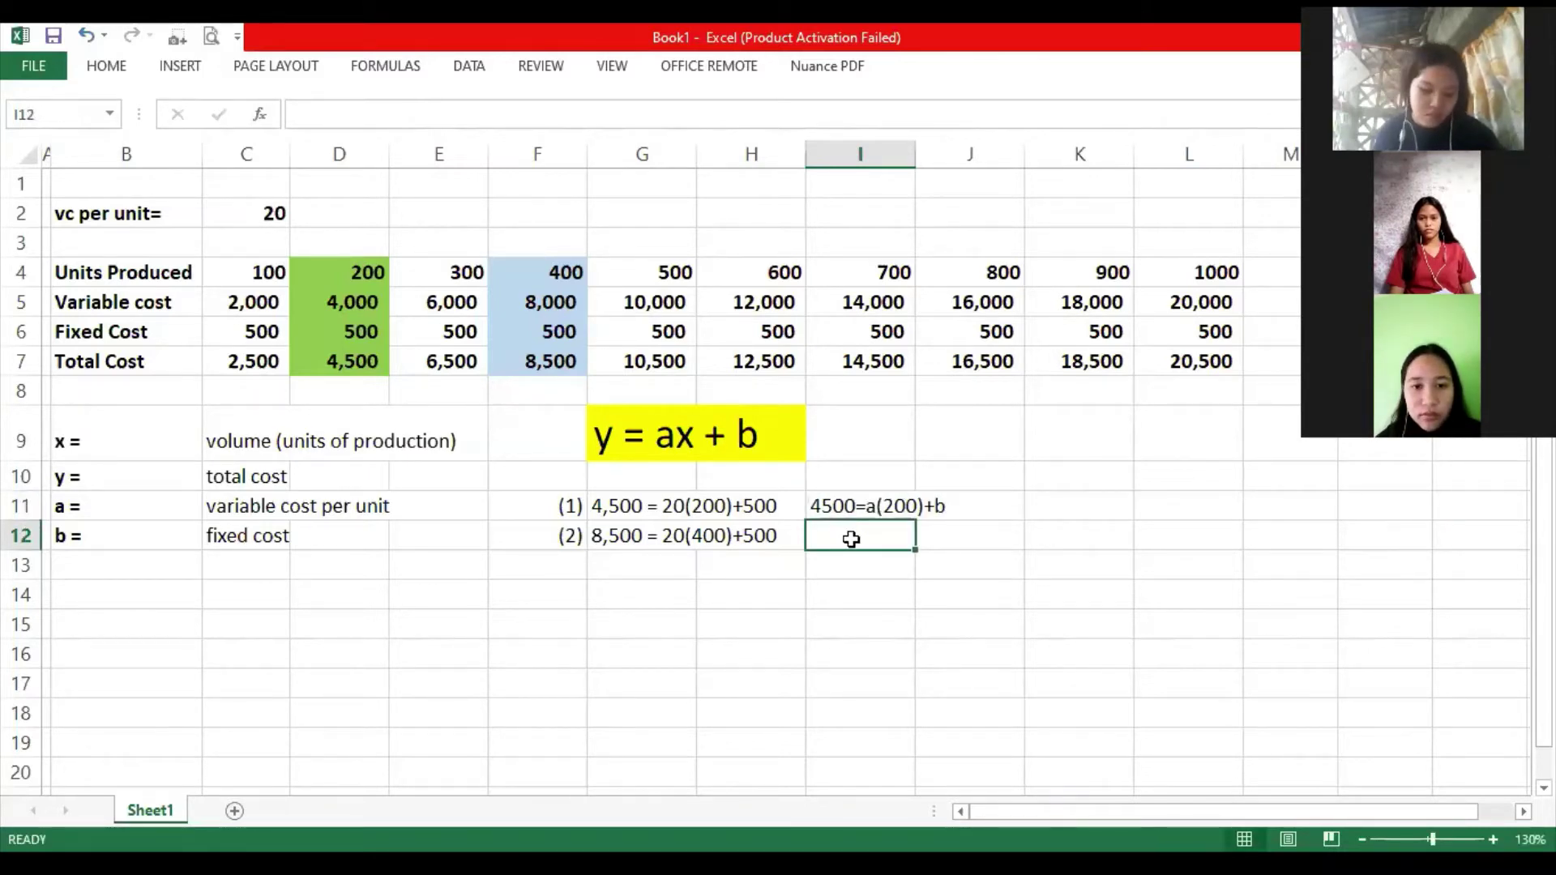
# Enter the 400-unit equation with unknown a and b, "8,500=a(400)+b", in I12.
pyautogui.write('8,500')
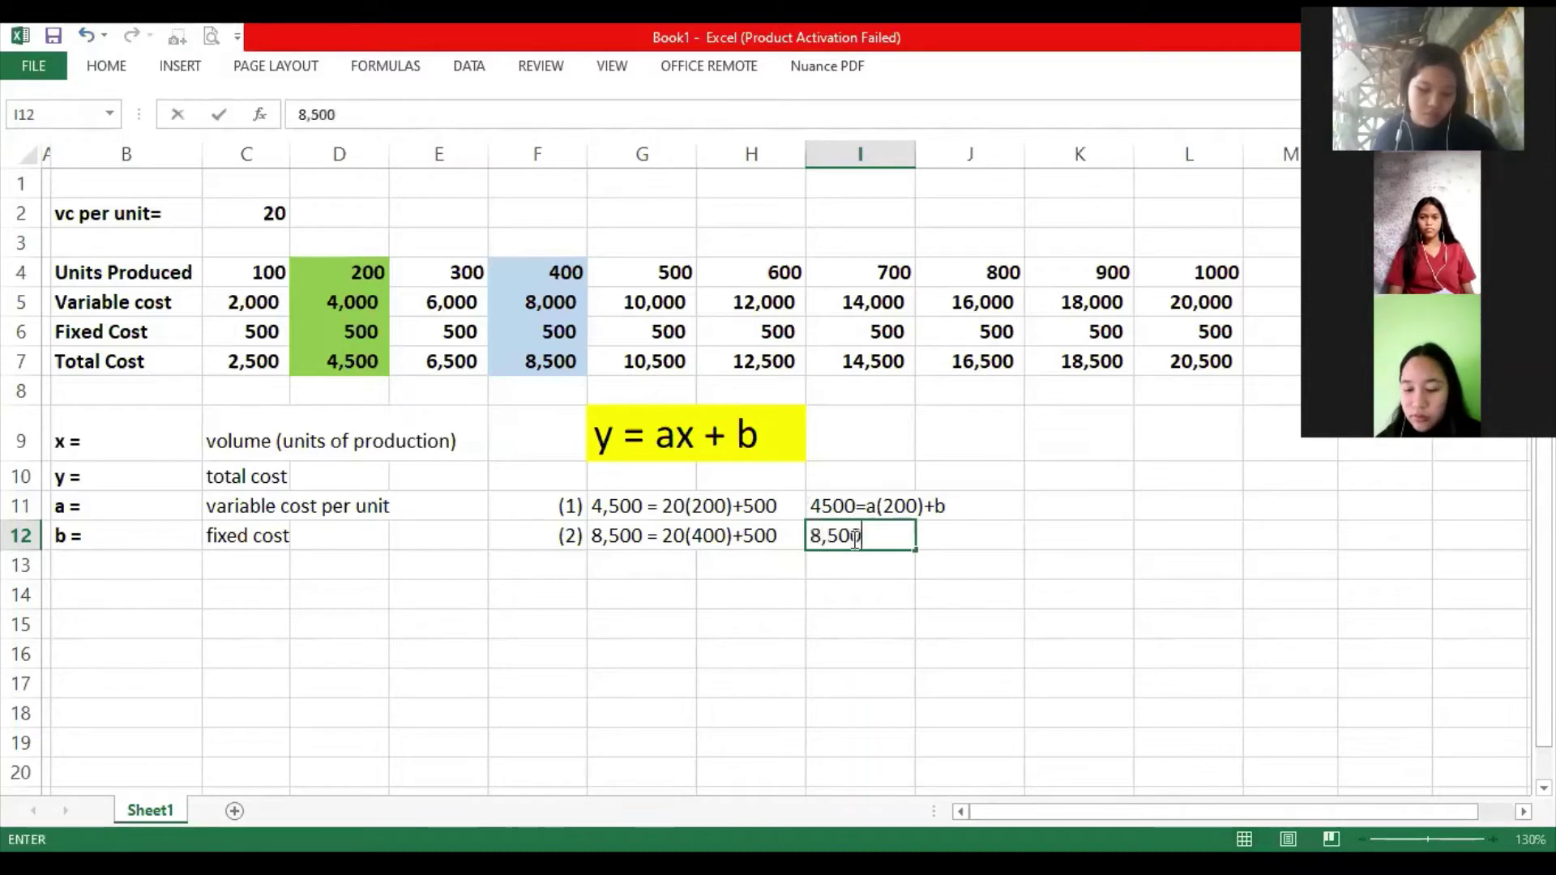
pyautogui.write('=')
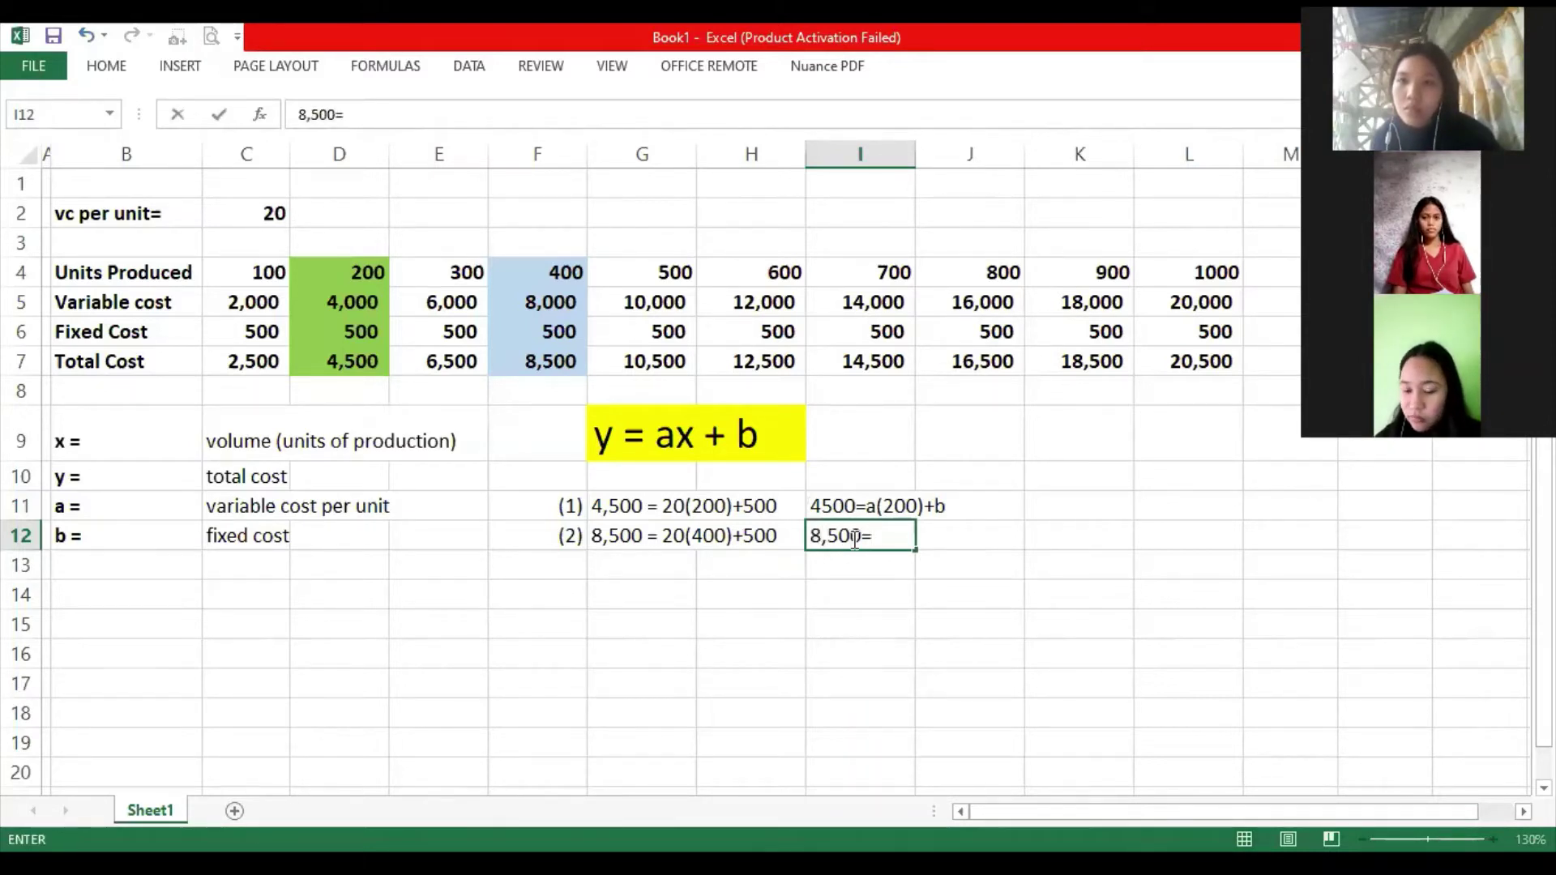
pyautogui.write('a(')
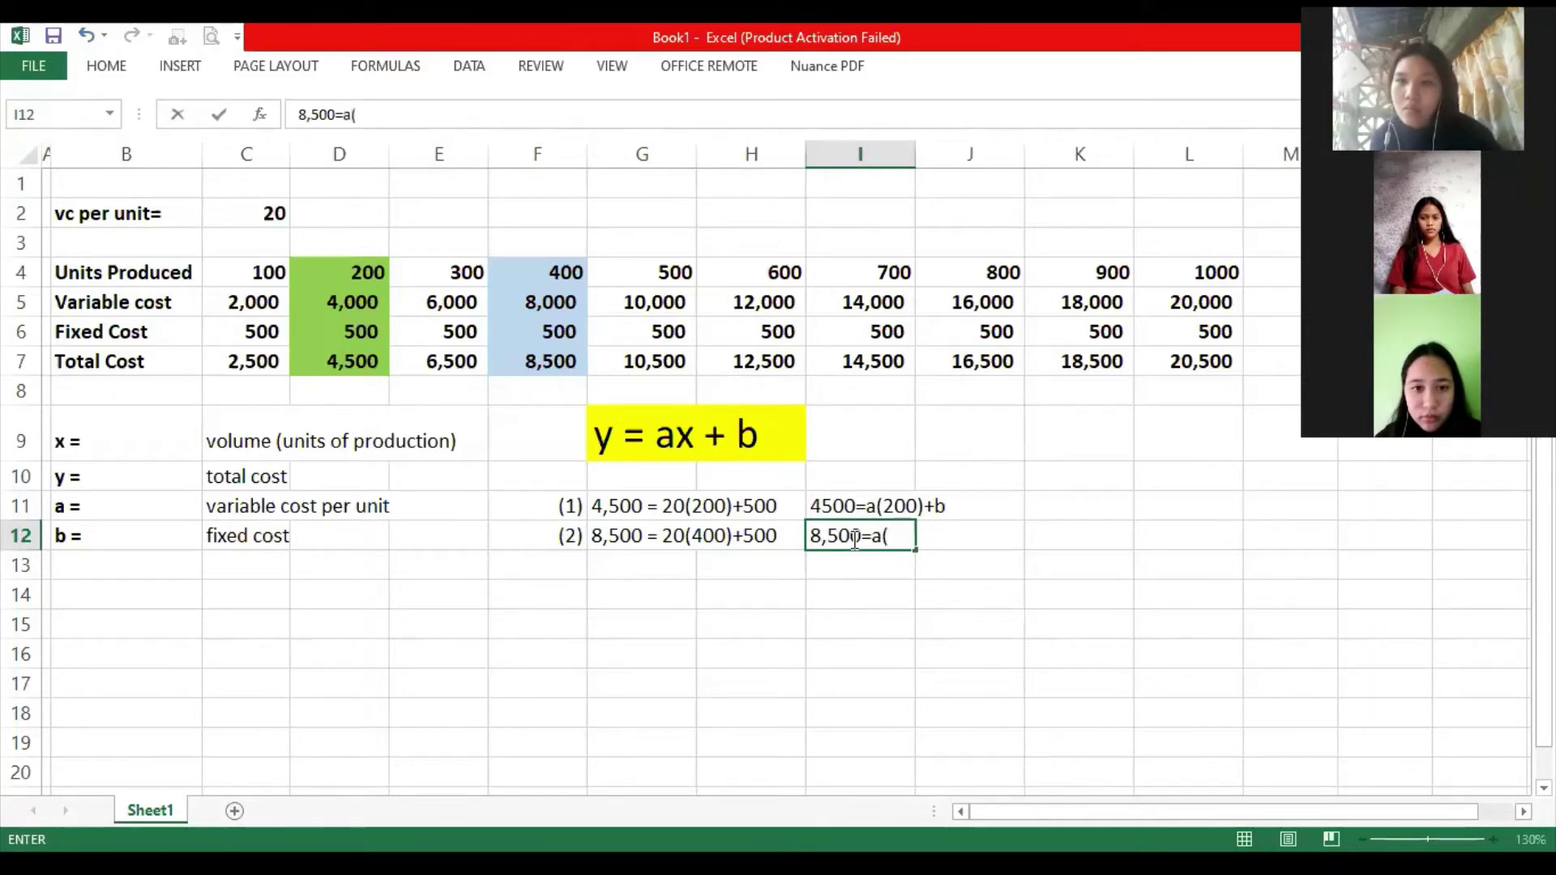
pyautogui.write('400)+')
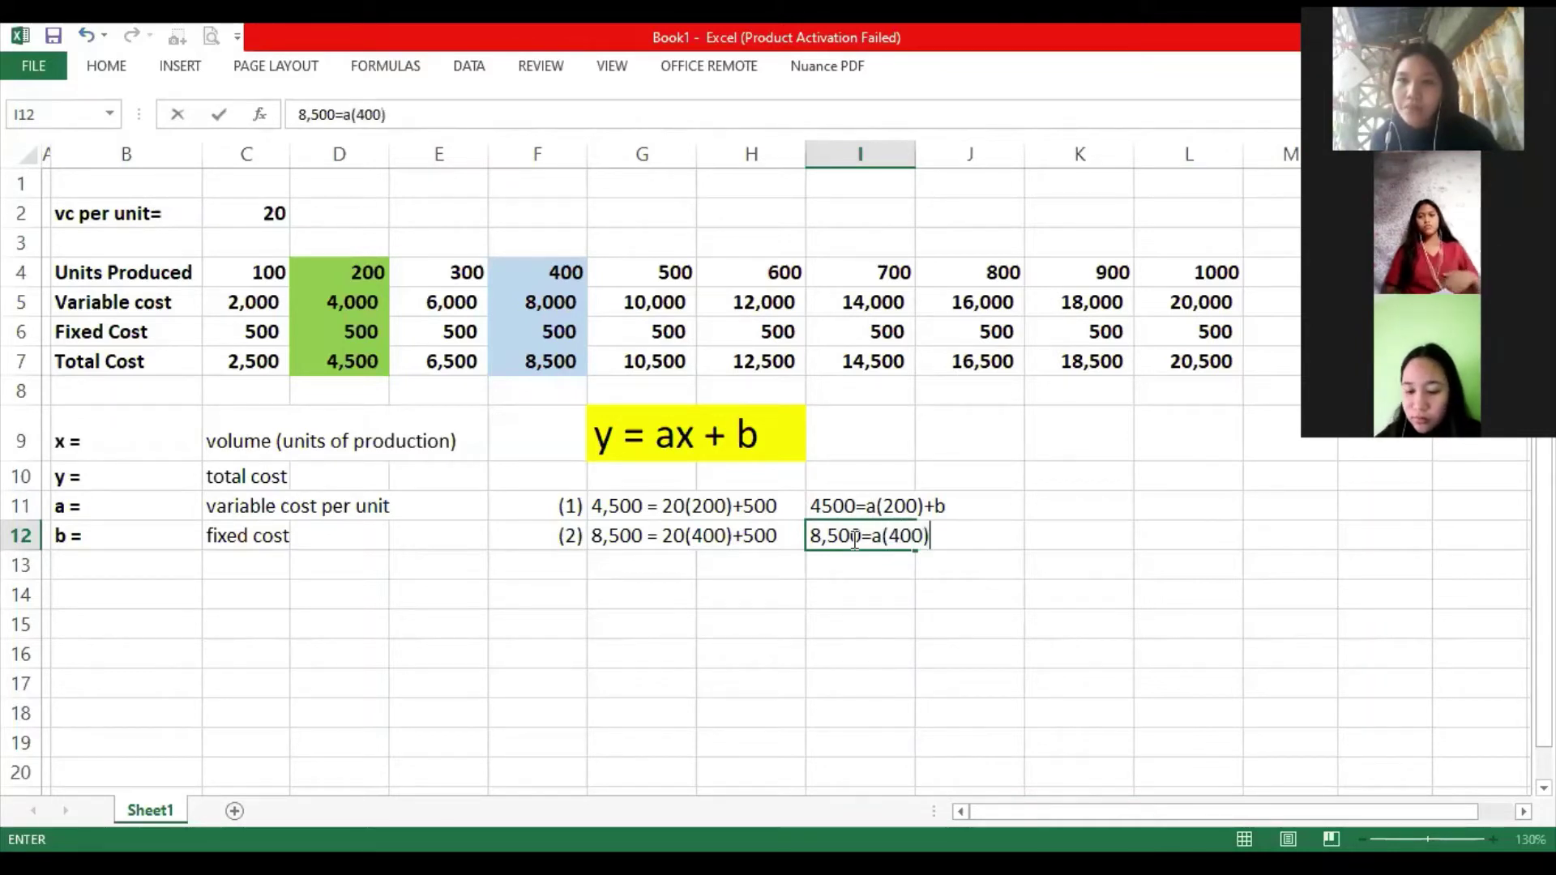
pyautogui.write('b')
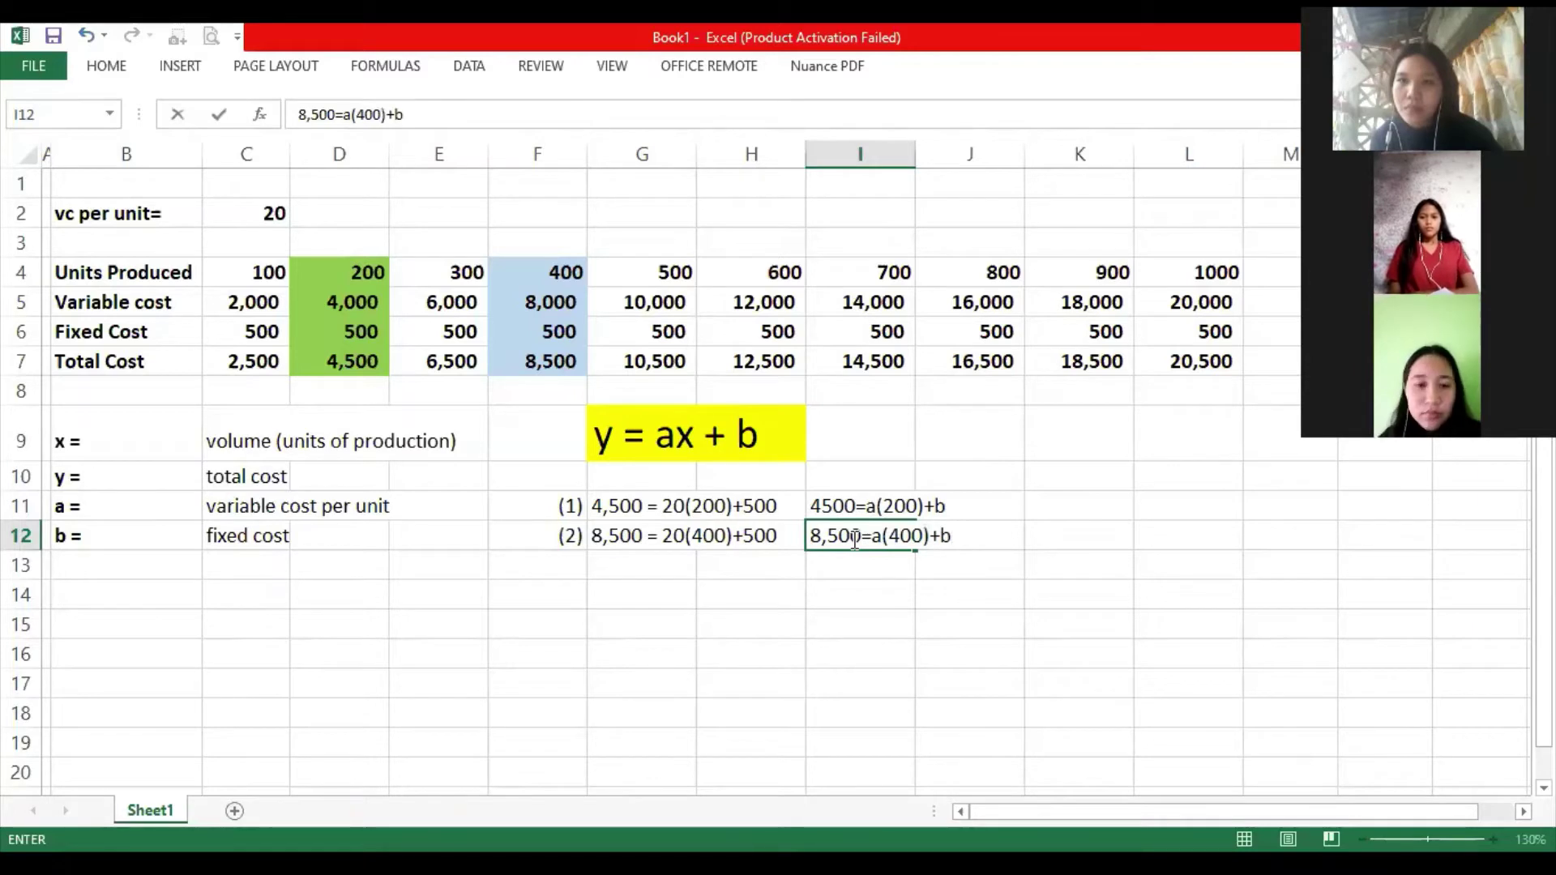
pyautogui.press('Return')
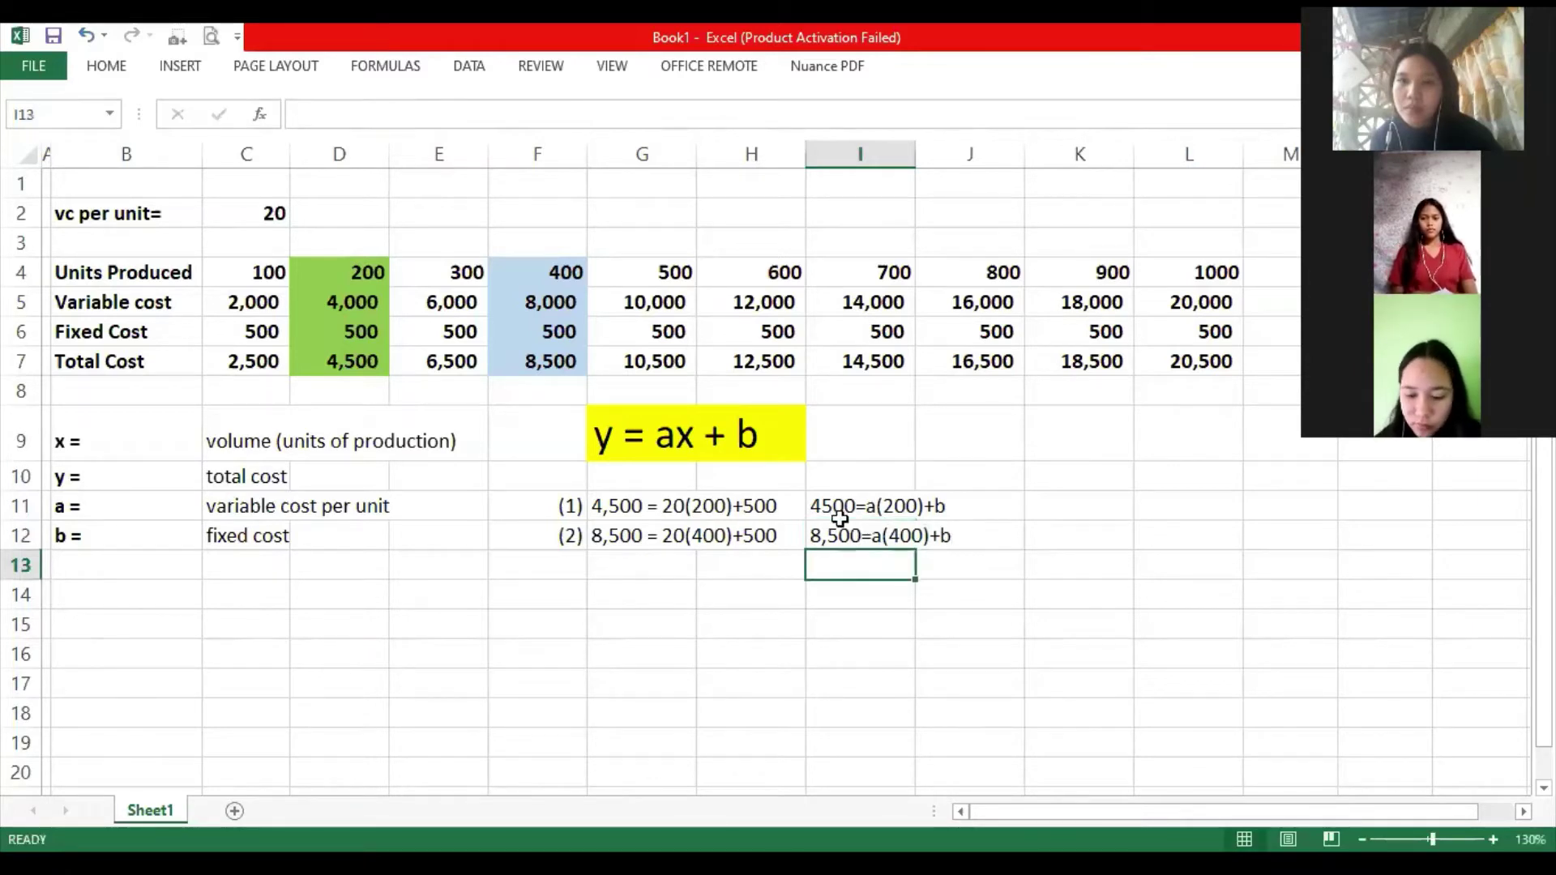
# Add a thousands comma to the total cost in I11 so the equation reads "4,500=a(200)+b".
pyautogui.click(823, 511)
pyautogui.doubleClick(823, 511)
pyautogui.write("'")
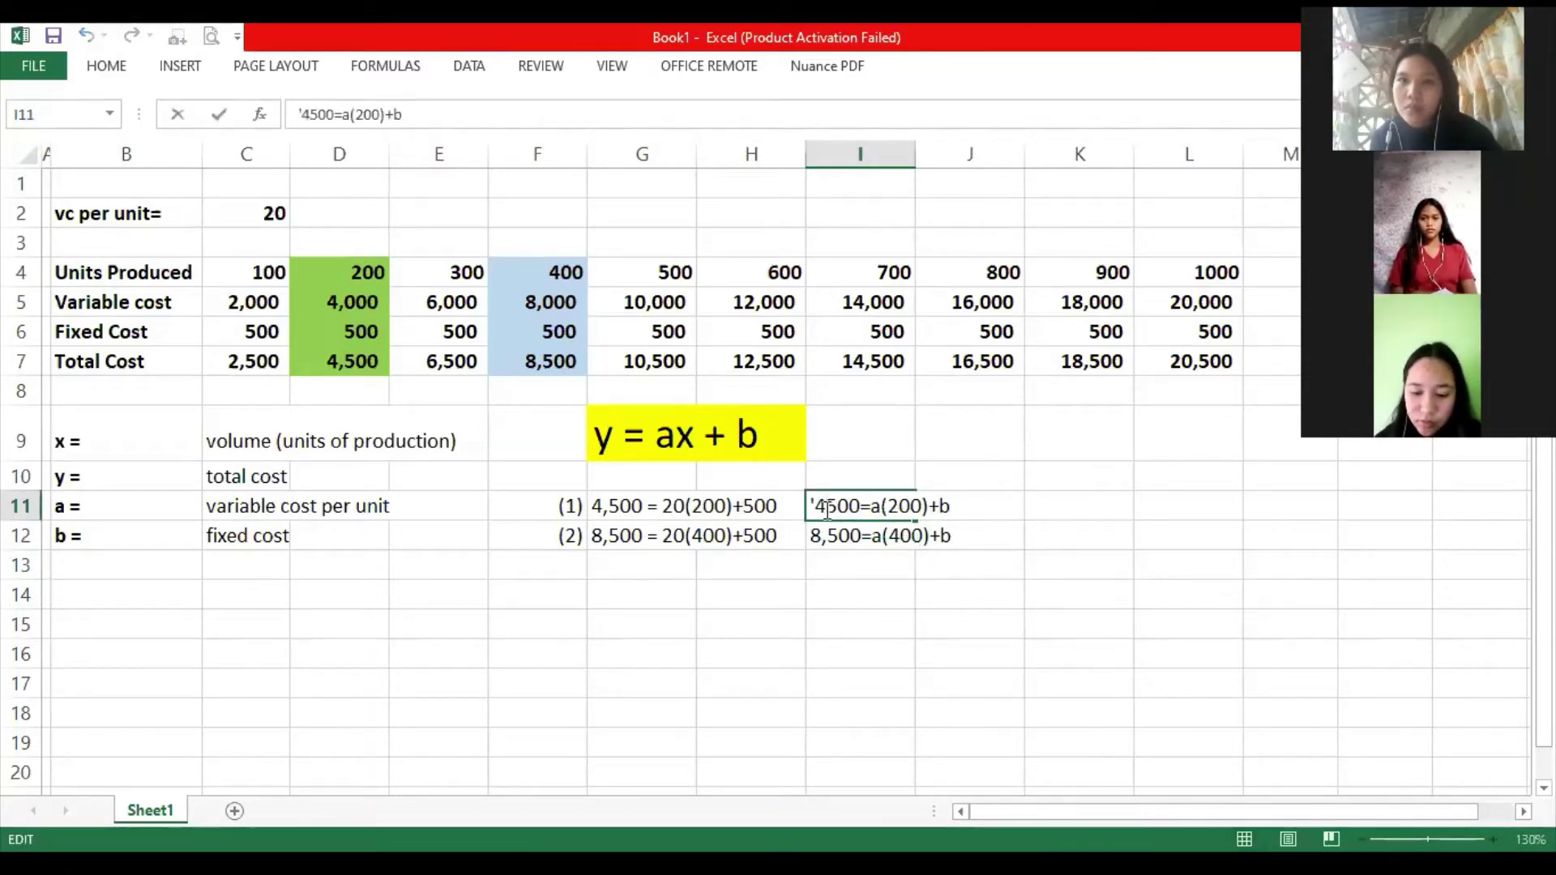
pyautogui.write(',')
pyautogui.press('Return')
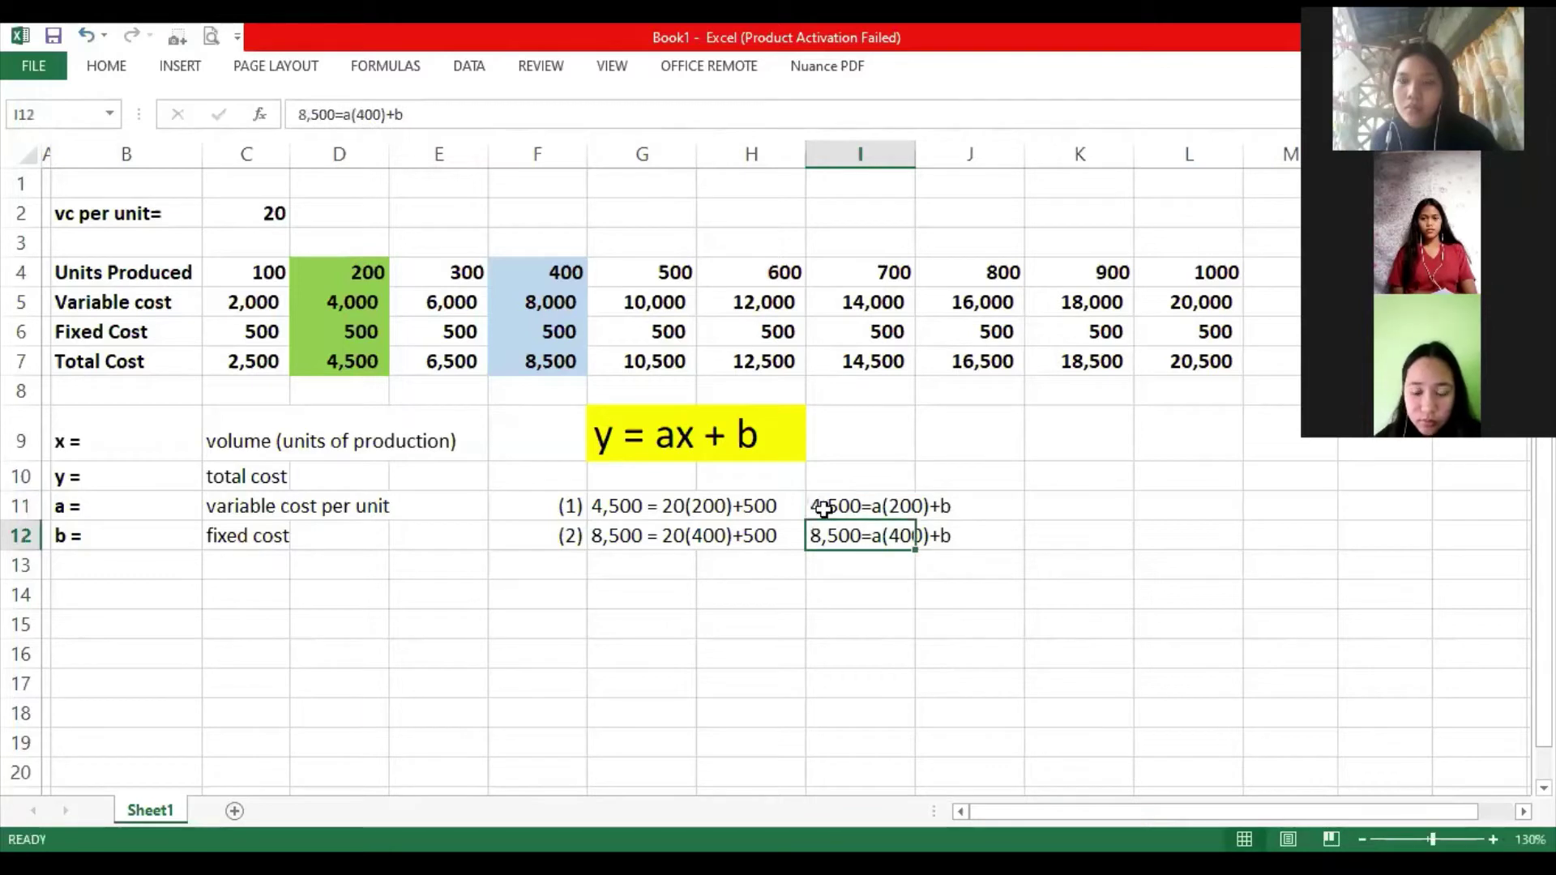
pyautogui.click(854, 614)
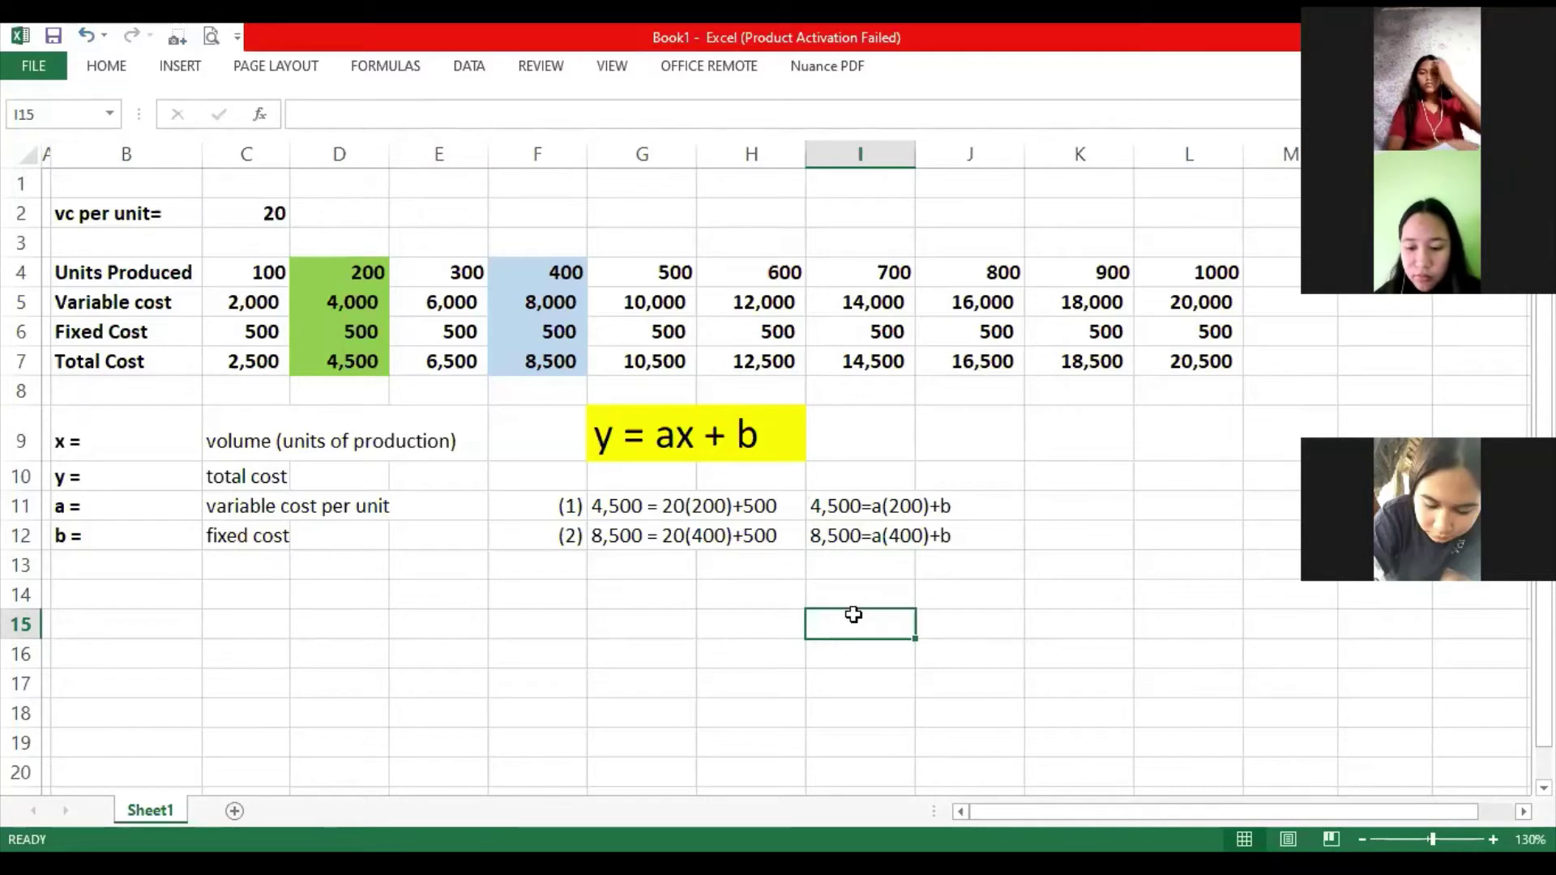
pyautogui.click(1013, 544)
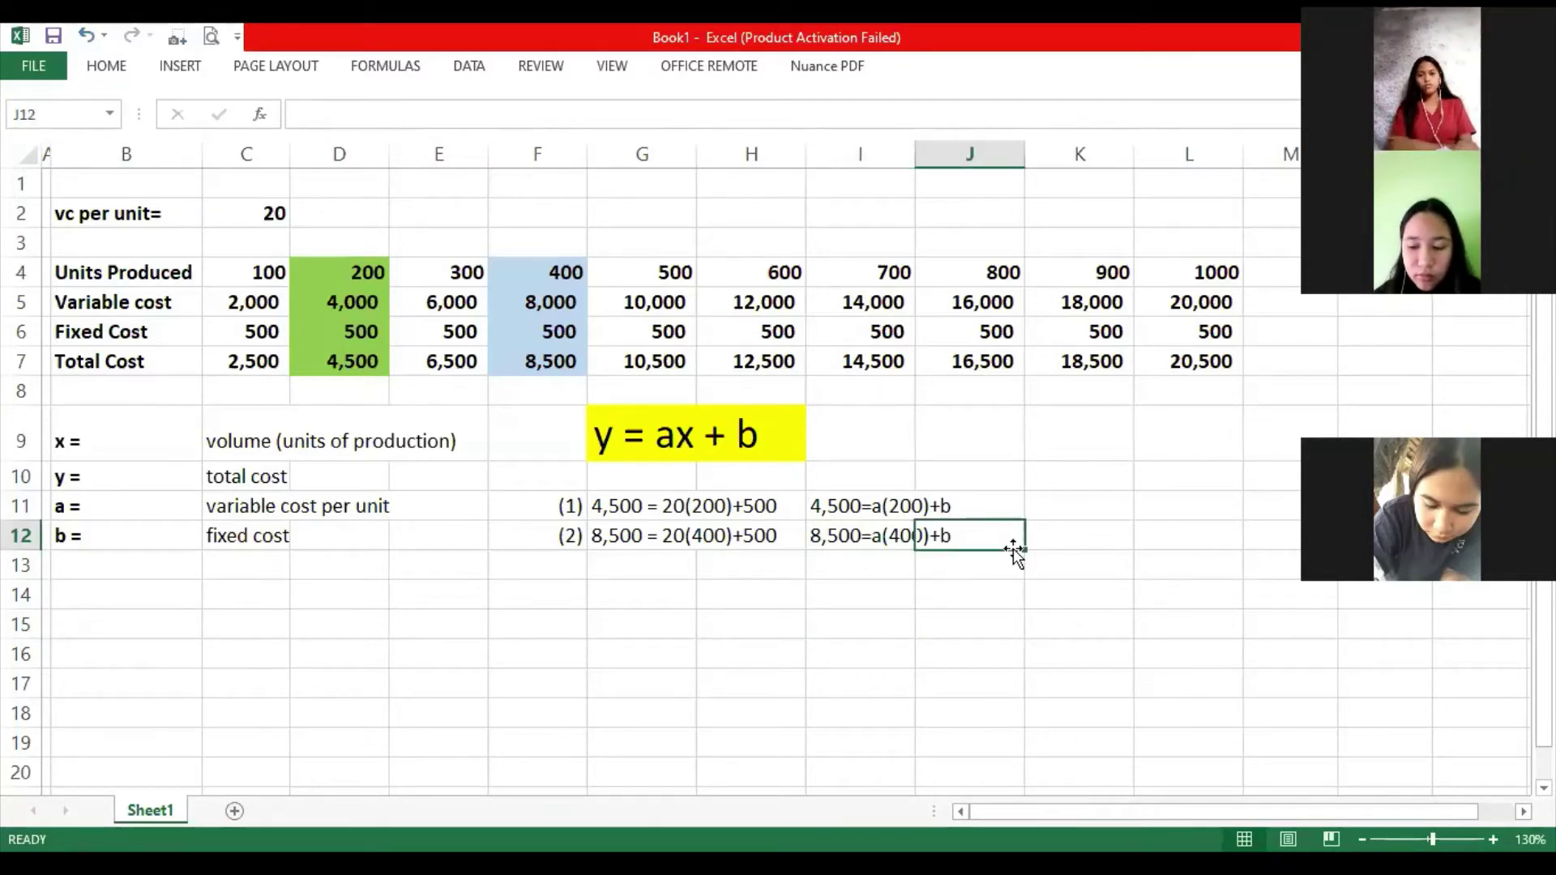
pyautogui.click(874, 597)
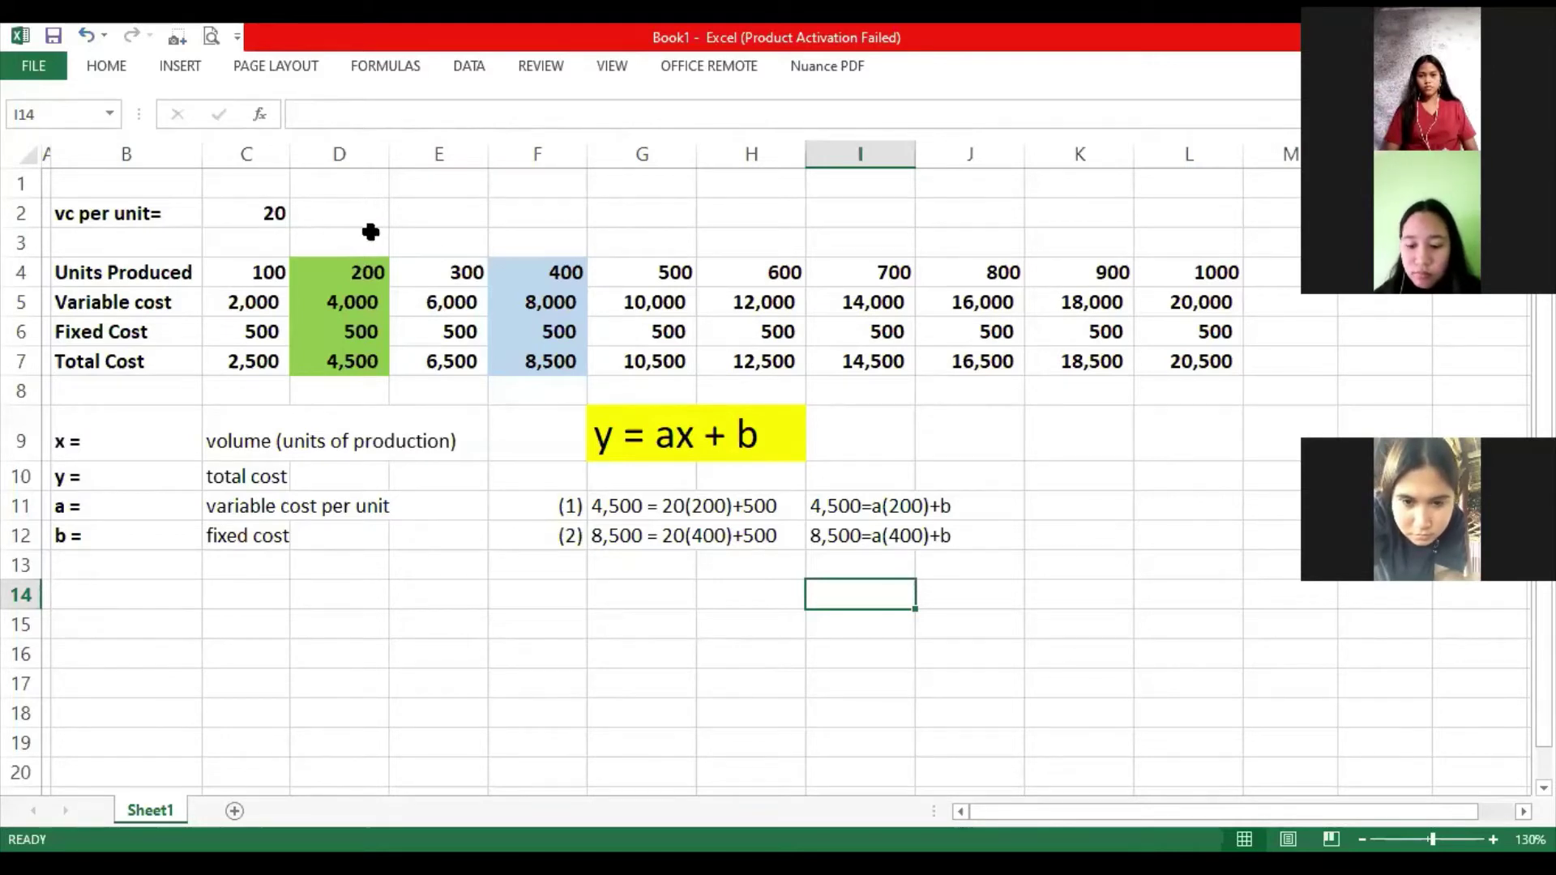
# Select the 200-unit column of the cost table, D3 to D8, and the 400-unit column, F2 to F8, to compare them.
pyautogui.click(334, 247)
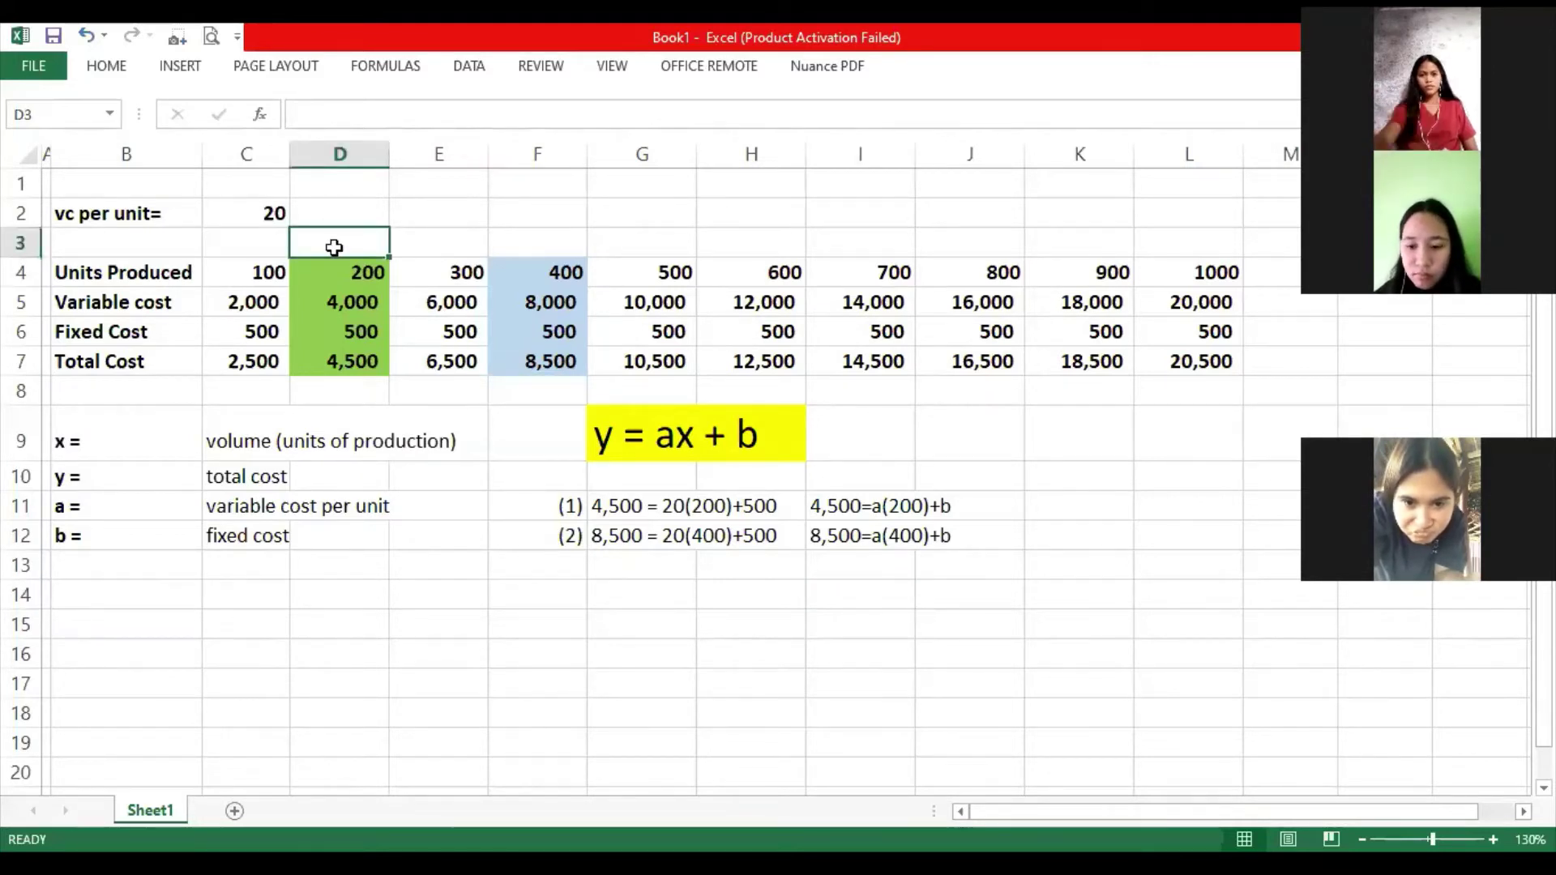
pyautogui.moveTo(340, 247); pyautogui.dragTo(337, 403)
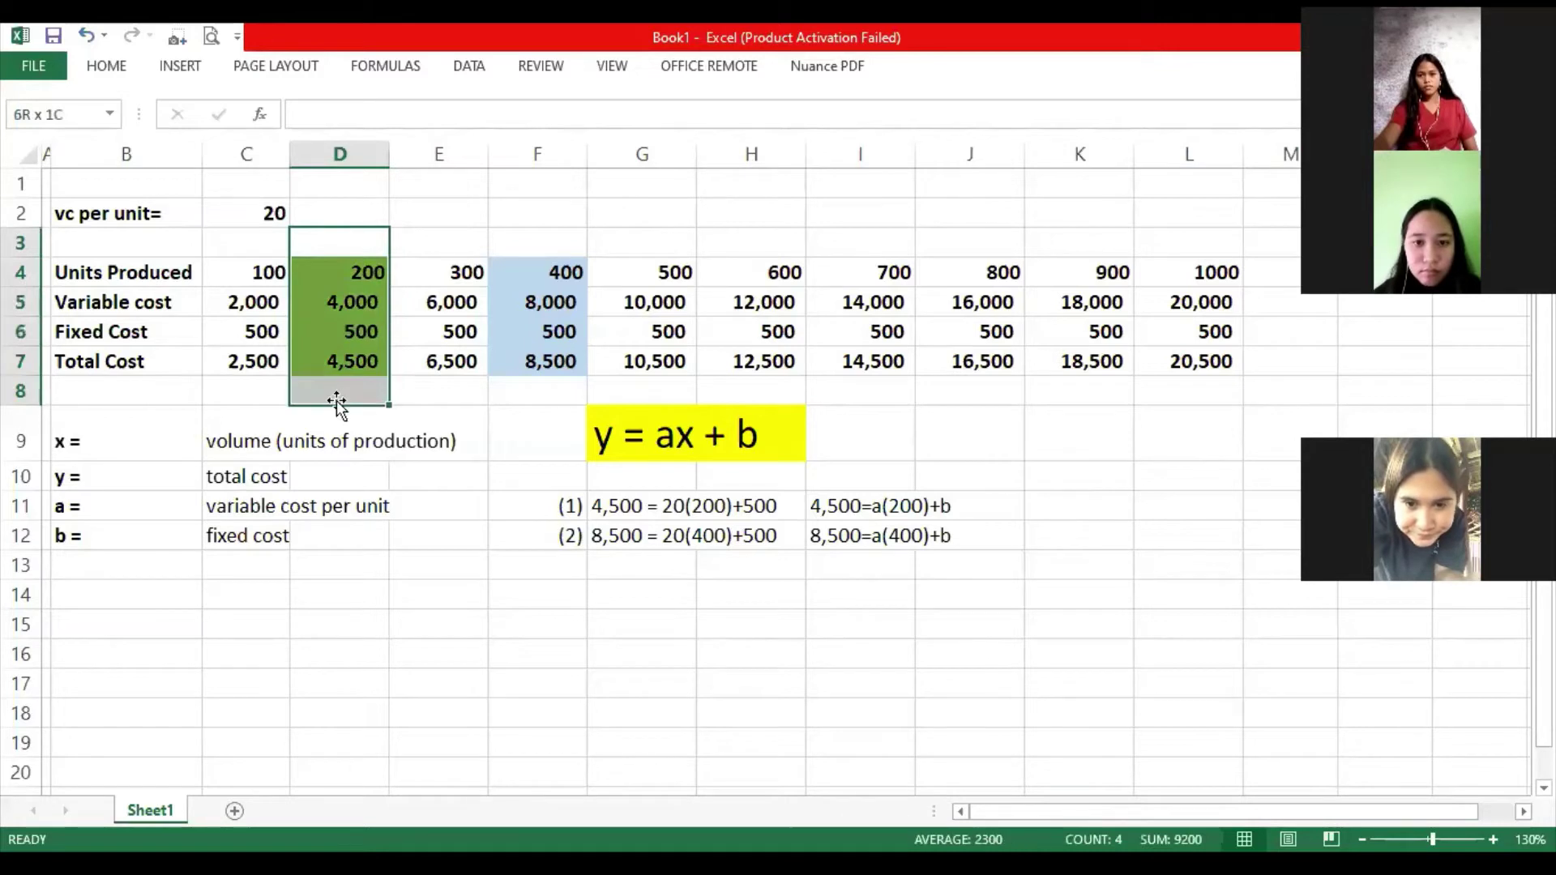
pyautogui.click(559, 224)
pyautogui.moveTo(559, 224); pyautogui.dragTo(552, 383)
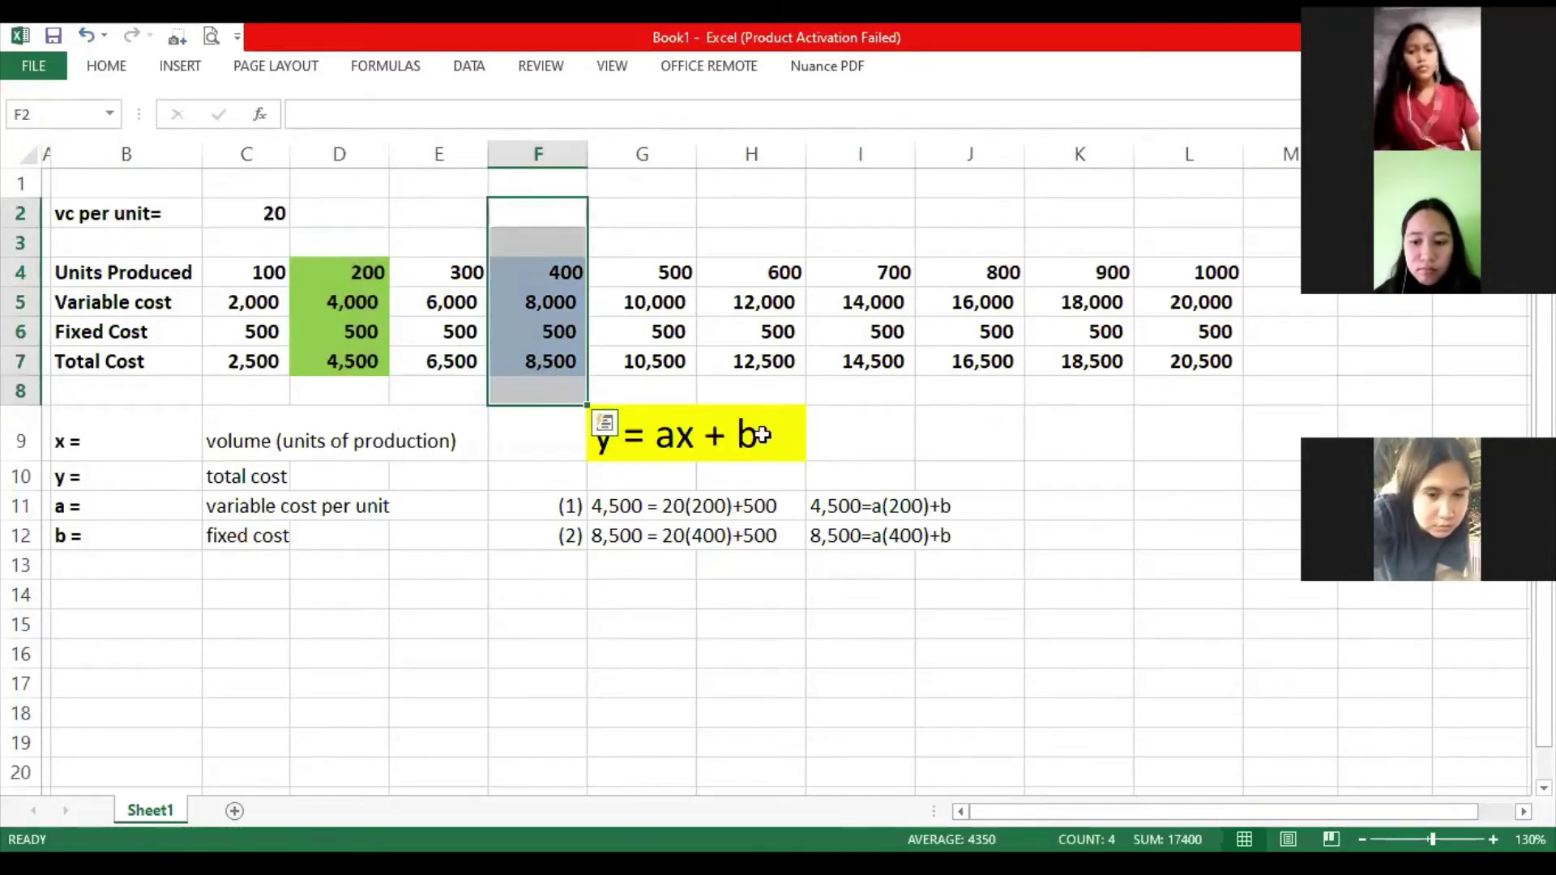
# Match the 200- and 400-unit columns of the cost table to y = ax + b and the equations in G11 and G12.
pyautogui.click(609, 504)
pyautogui.moveTo(609, 503); pyautogui.dragTo(711, 543)
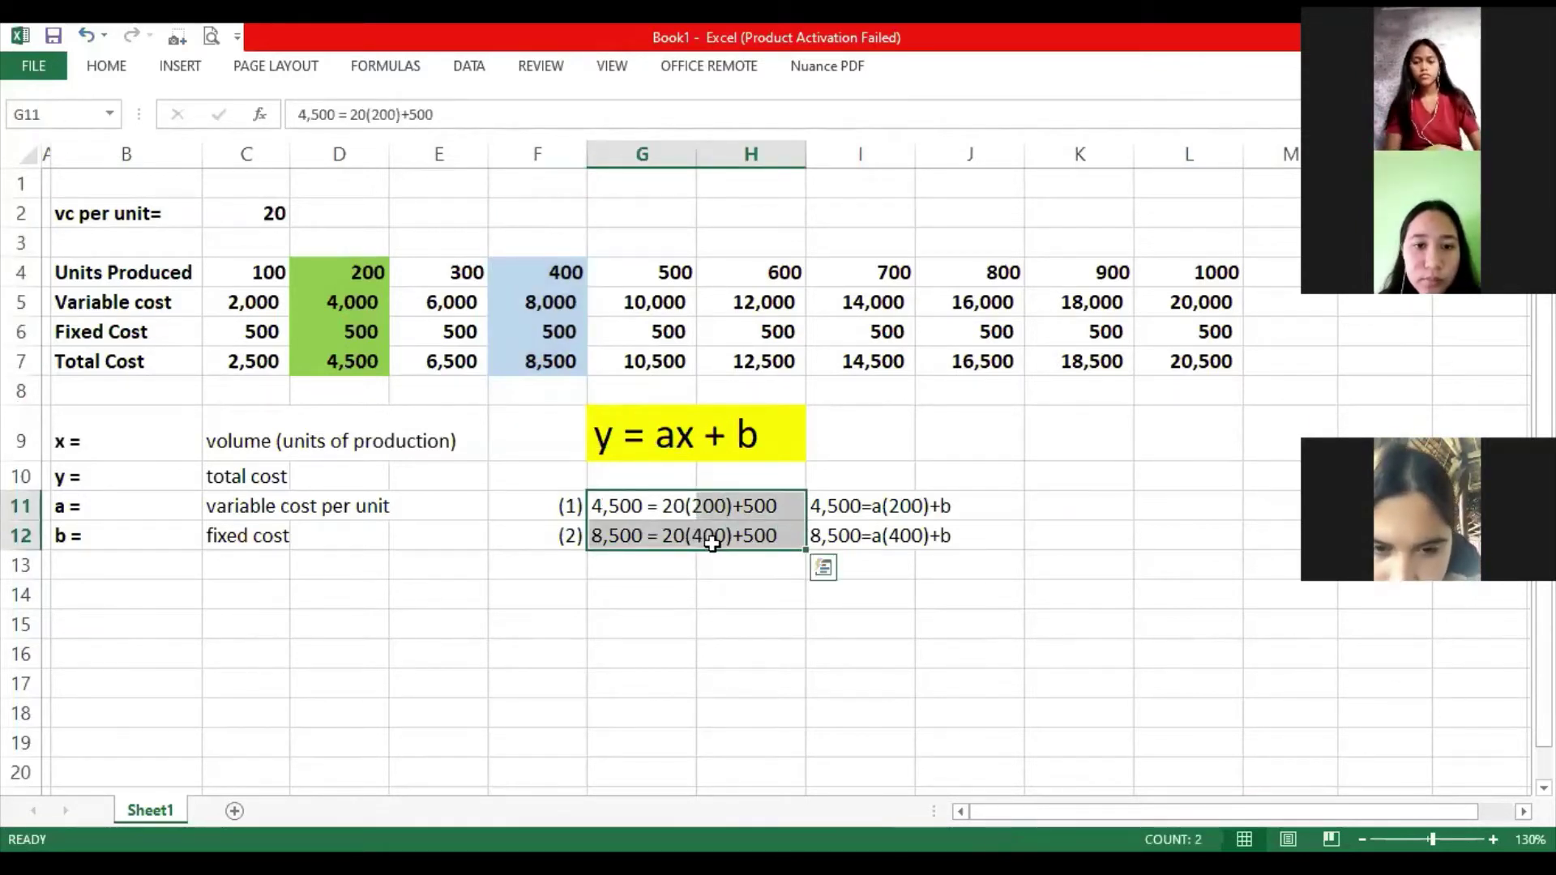
pyautogui.click(368, 278)
pyautogui.moveTo(367, 278); pyautogui.dragTo(355, 382)
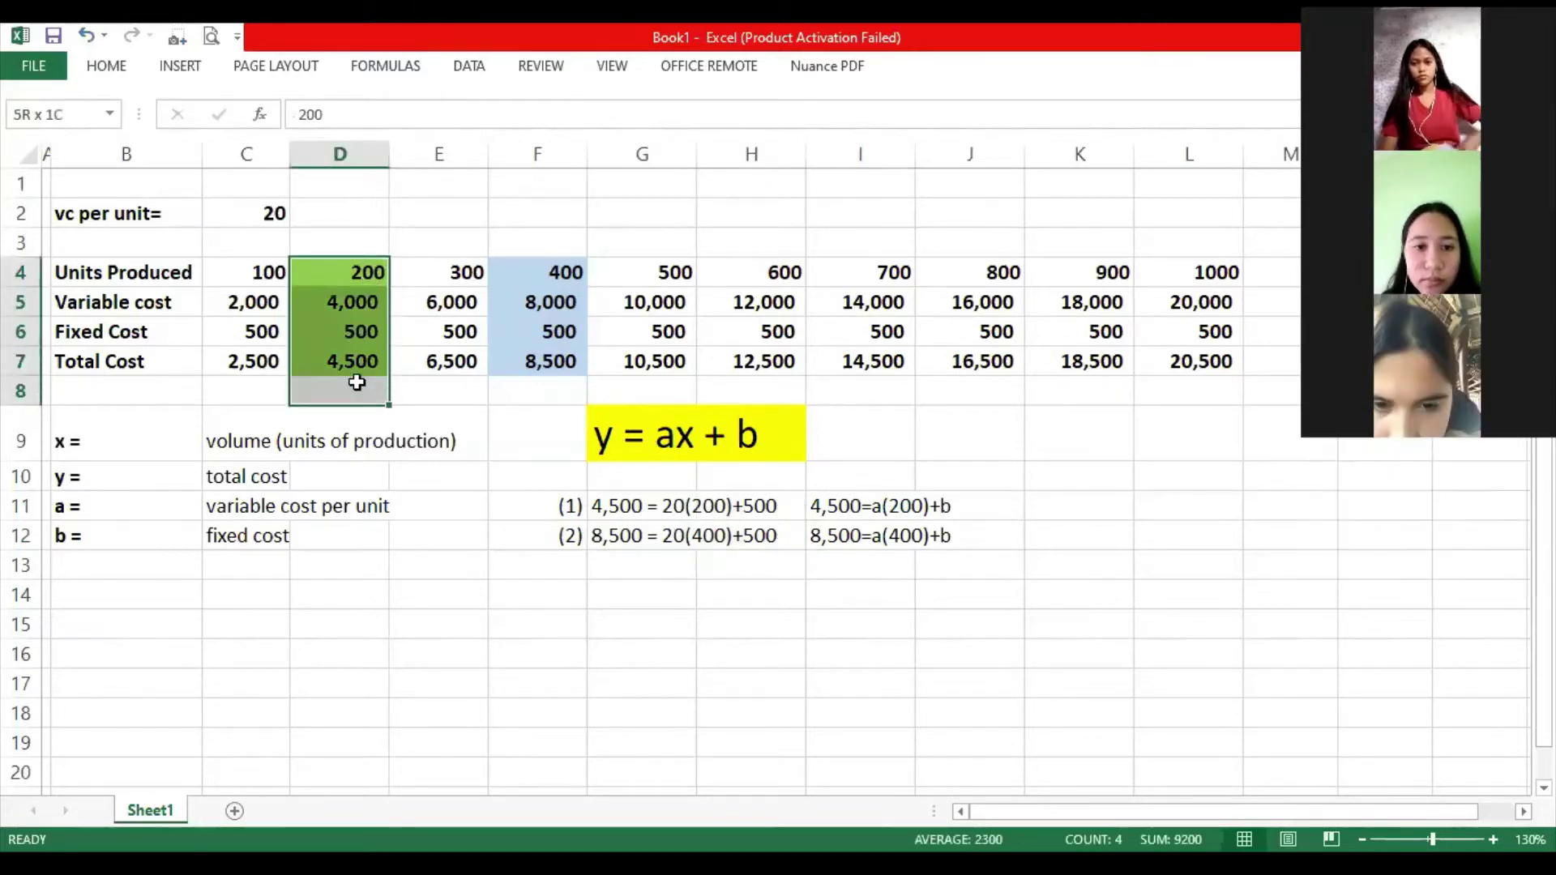
pyautogui.moveTo(554, 272); pyautogui.dragTo(548, 367)
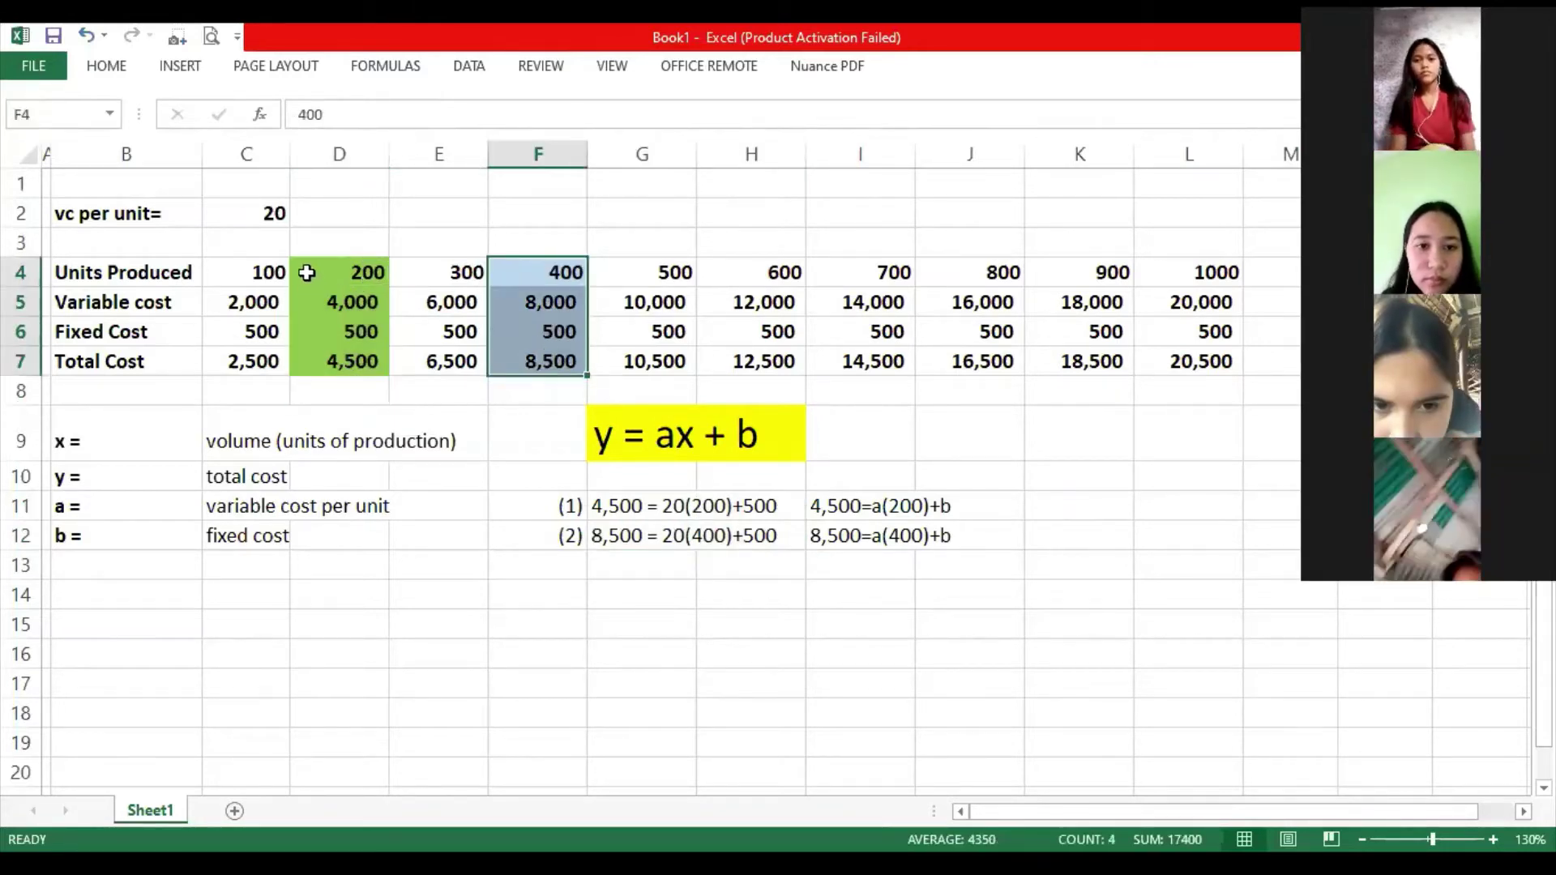
pyautogui.moveTo(305, 270); pyautogui.dragTo(330, 357)
pyautogui.moveTo(620, 432); pyautogui.dragTo(752, 432)
pyautogui.moveTo(645, 501); pyautogui.dragTo(746, 505)
pyautogui.moveTo(604, 541); pyautogui.dragTo(714, 535)
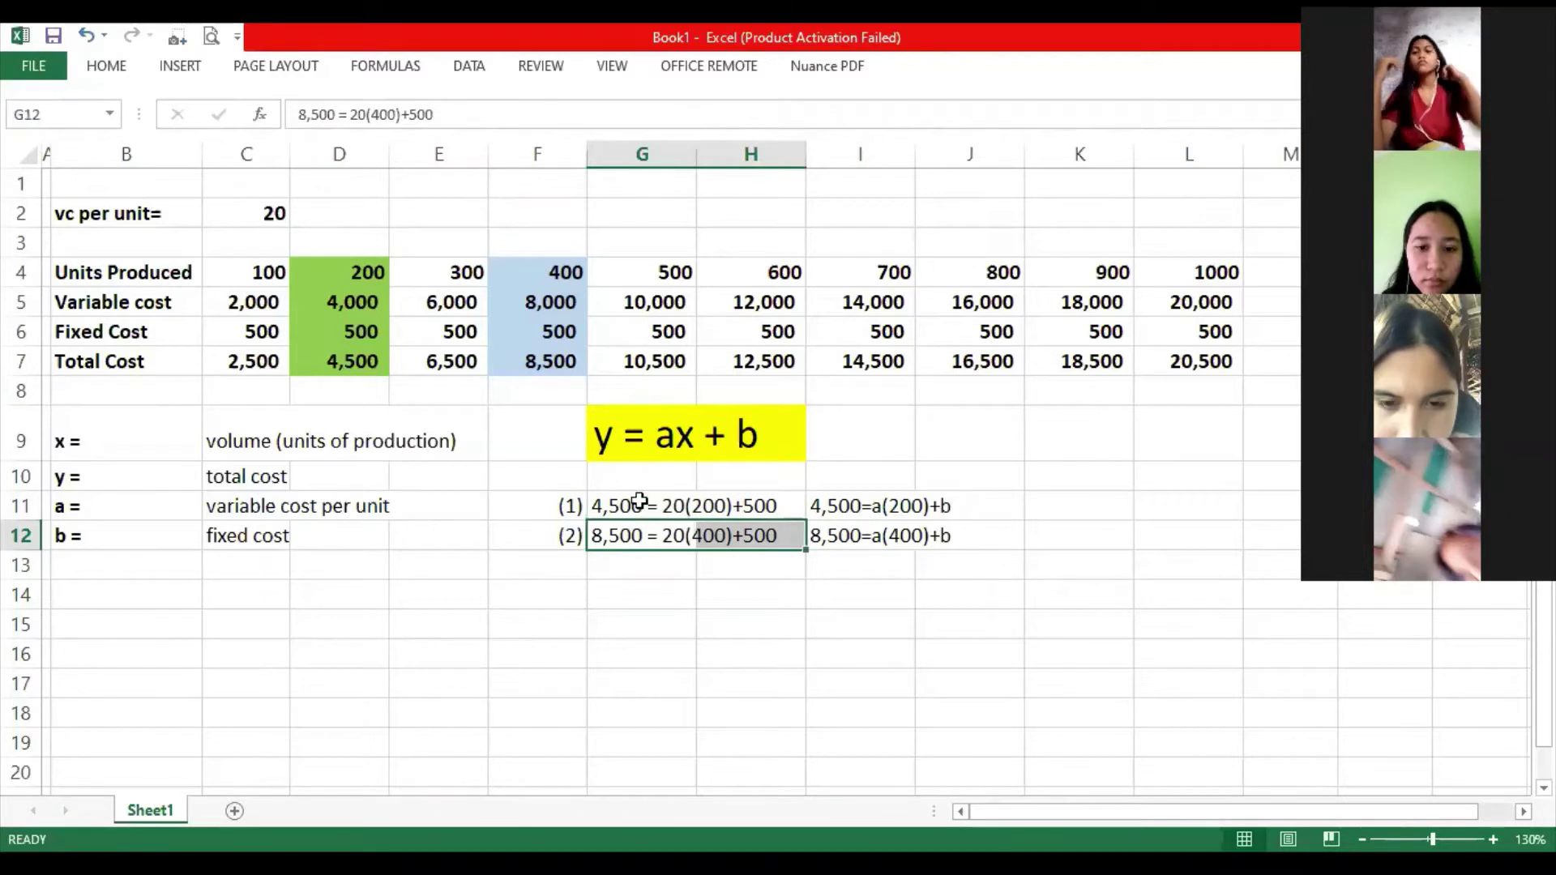
# Compare the equations with known values in G11:G12 against the versions with unknown a and b in I11:I12.
pyautogui.moveTo(636, 503); pyautogui.dragTo(644, 532)
pyautogui.moveTo(644, 532)
pyautogui.mouseDown()
pyautogui.moveTo(626, 500)
pyautogui.moveTo(640, 531)
pyautogui.mouseUp()
pyautogui.hotkey('ctrl', 'v')
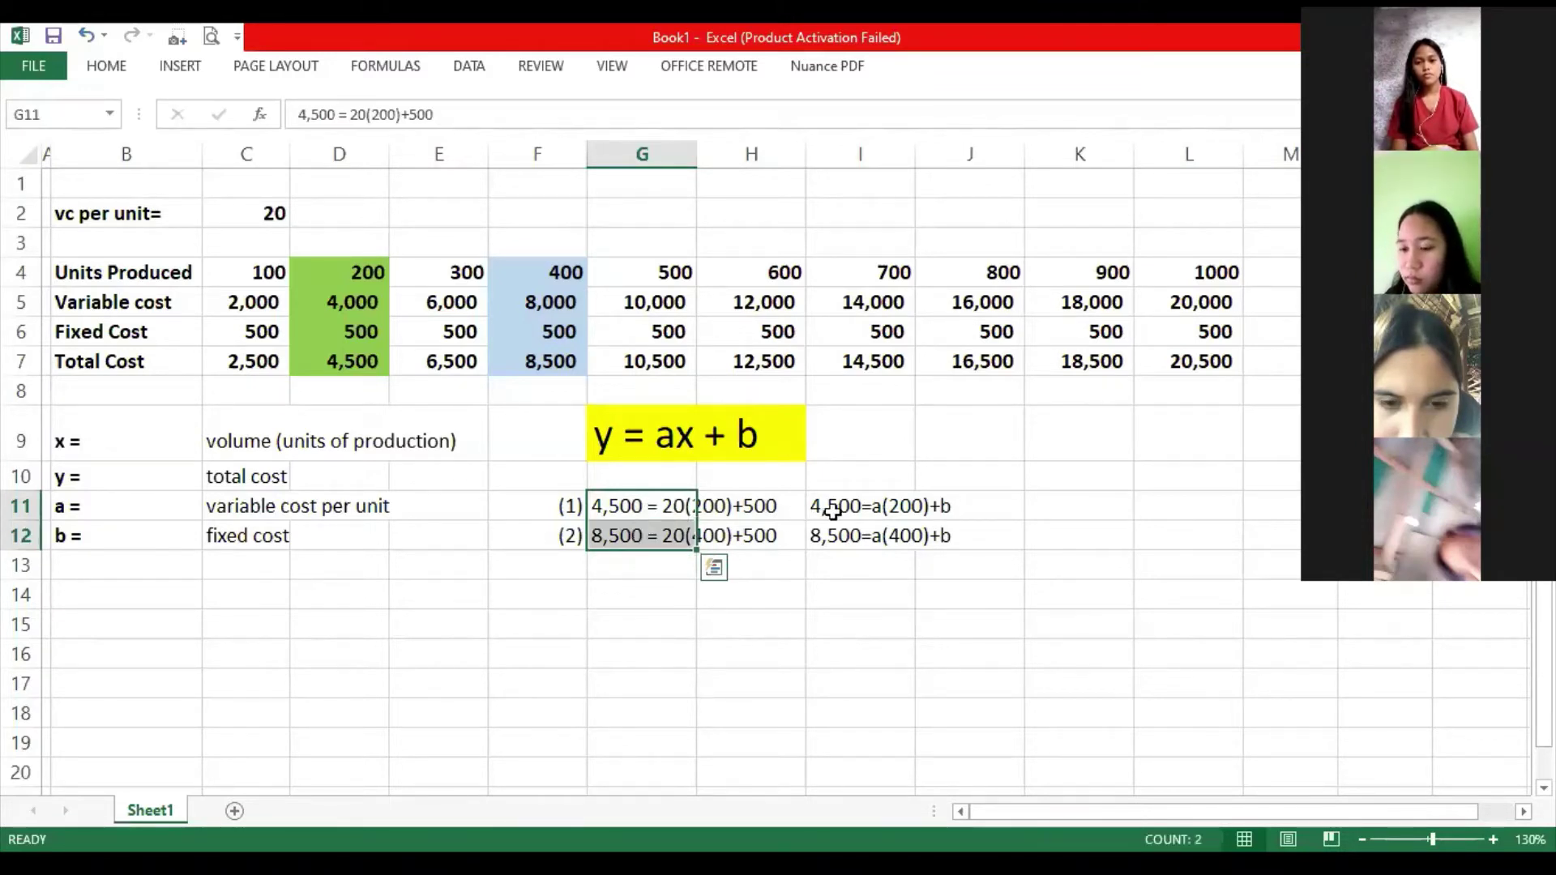
pyautogui.moveTo(877, 505); pyautogui.dragTo(881, 533)
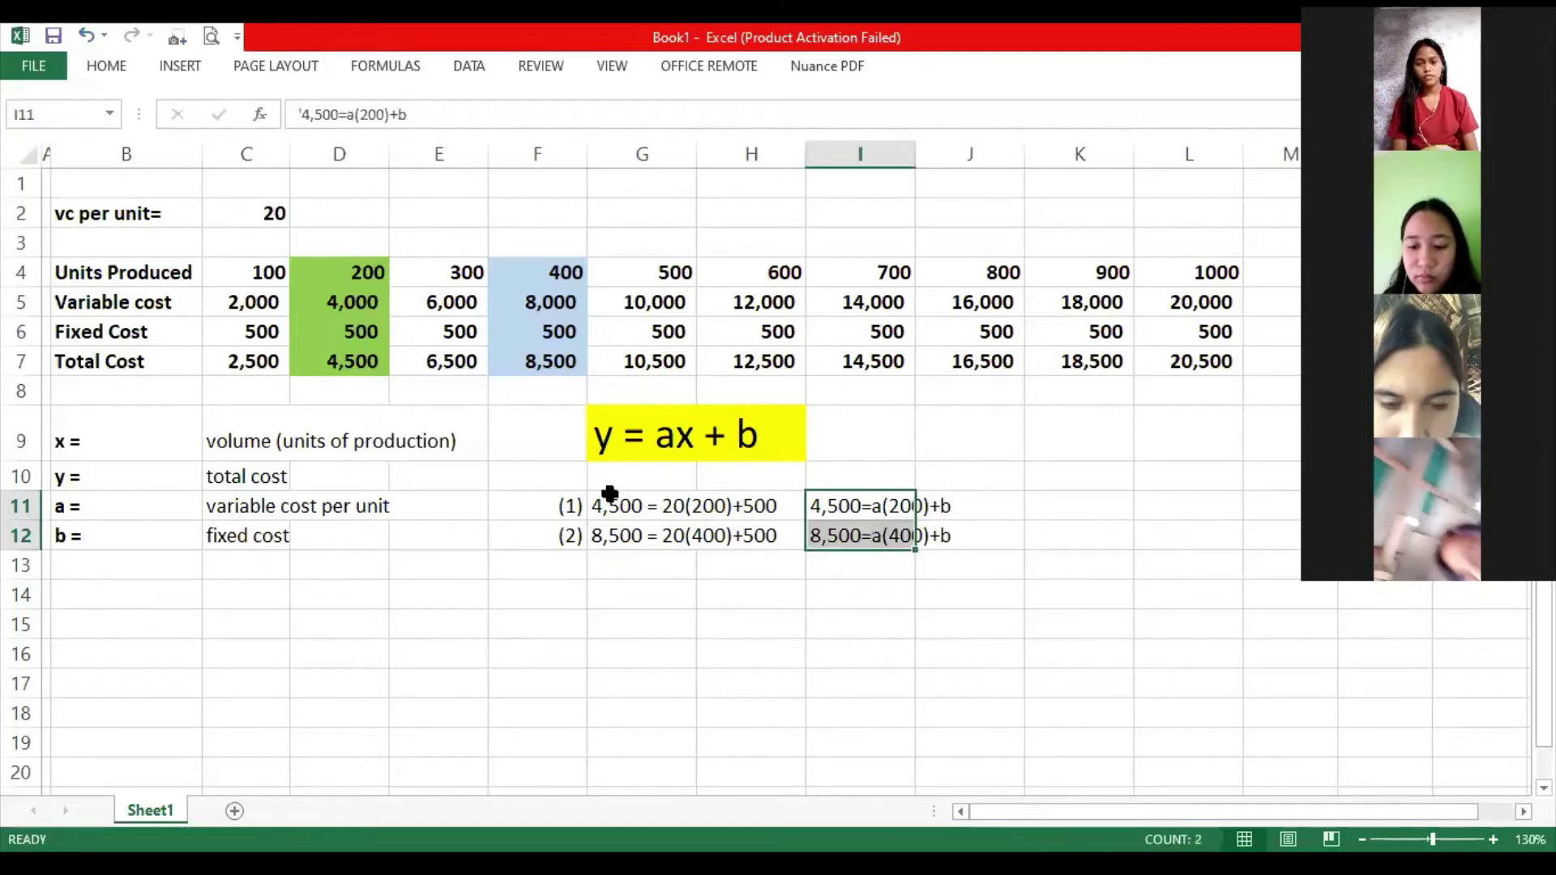
pyautogui.moveTo(607, 499); pyautogui.dragTo(616, 532)
pyautogui.moveTo(818, 512); pyautogui.dragTo(865, 532)
pyautogui.hotkey('ctrl', 'c')
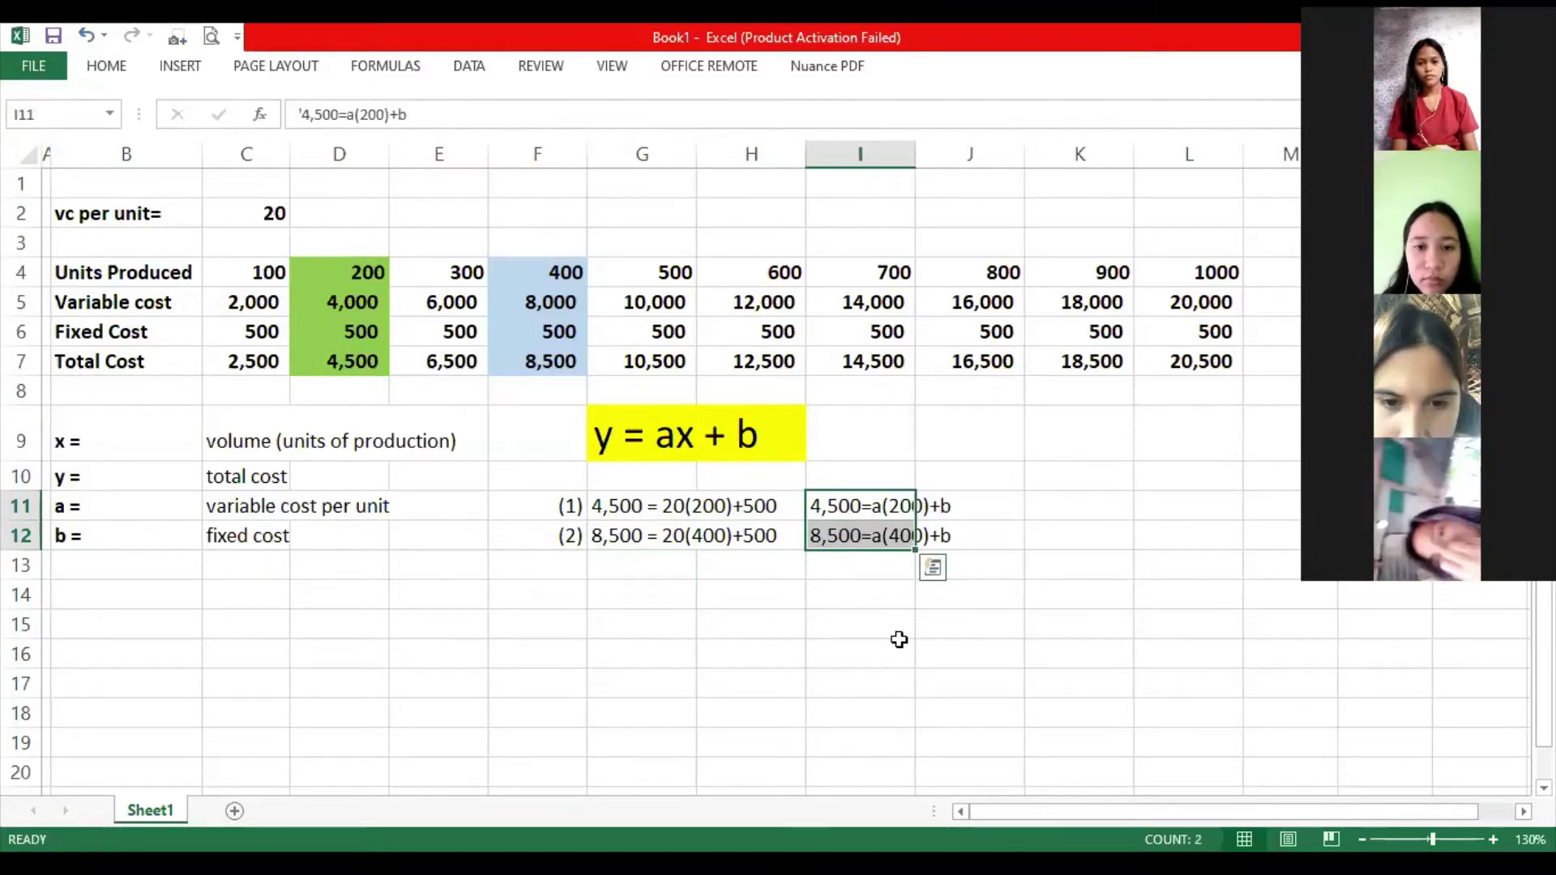
pyautogui.press('Escape')
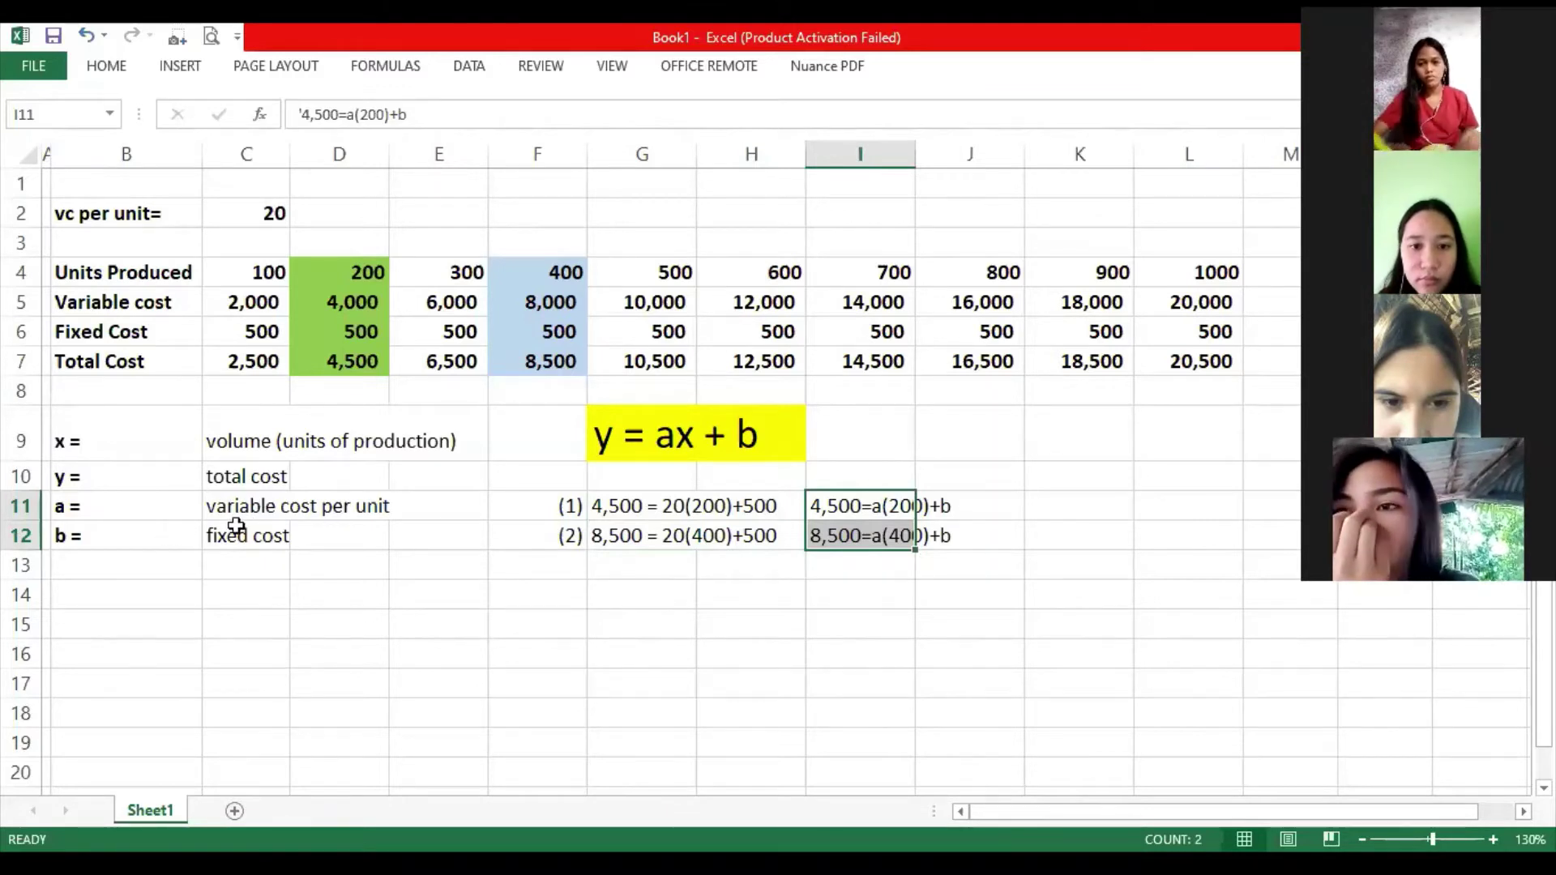
pyautogui.moveTo(910, 535)
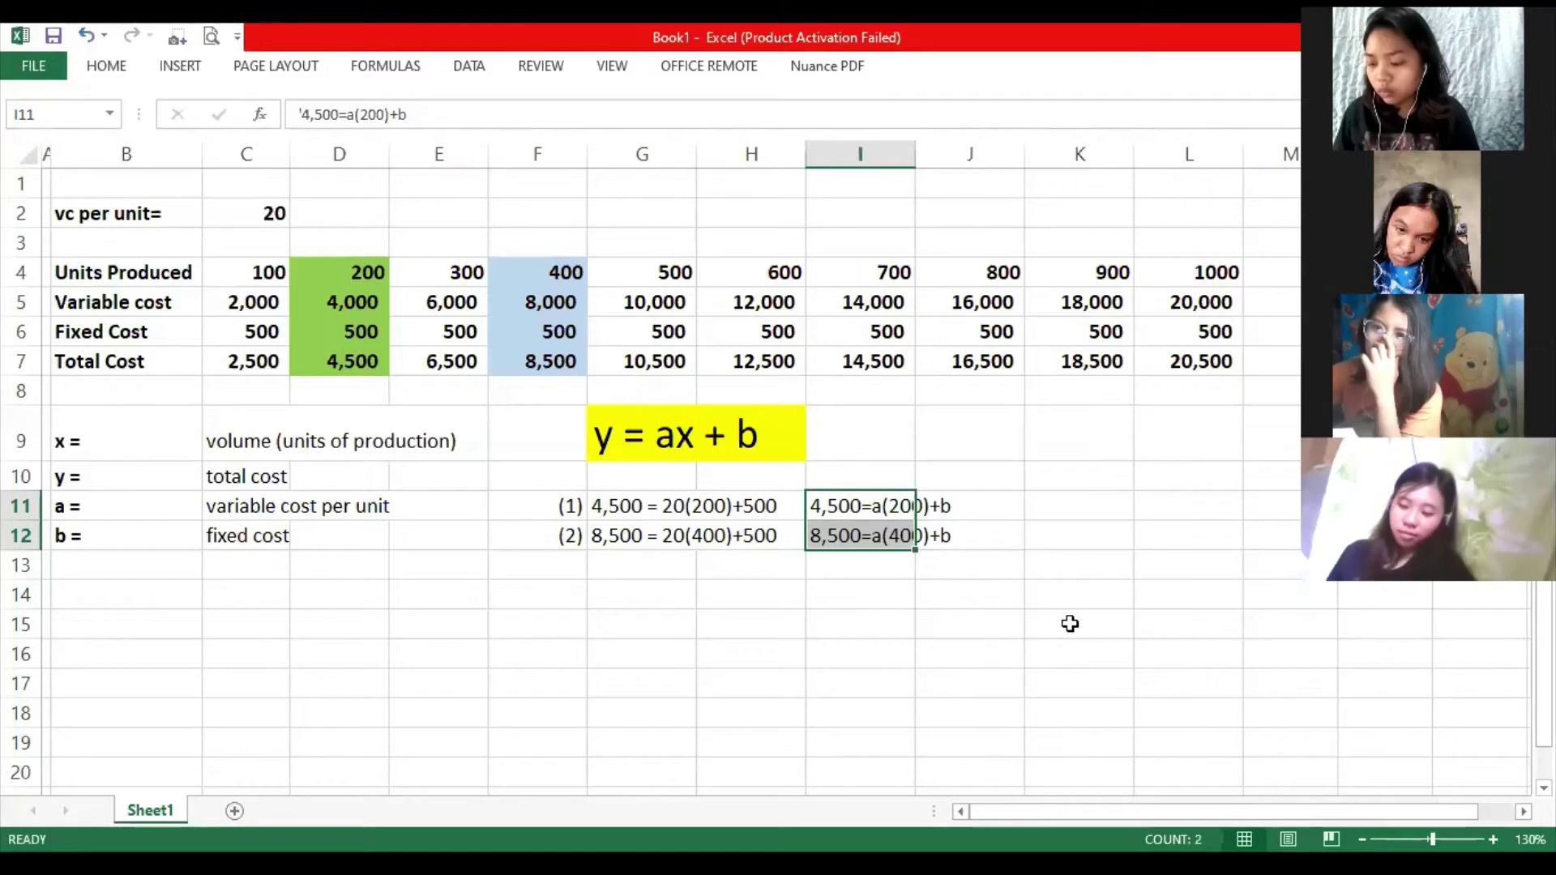
pyautogui.hotkey('ctrl', 'v')
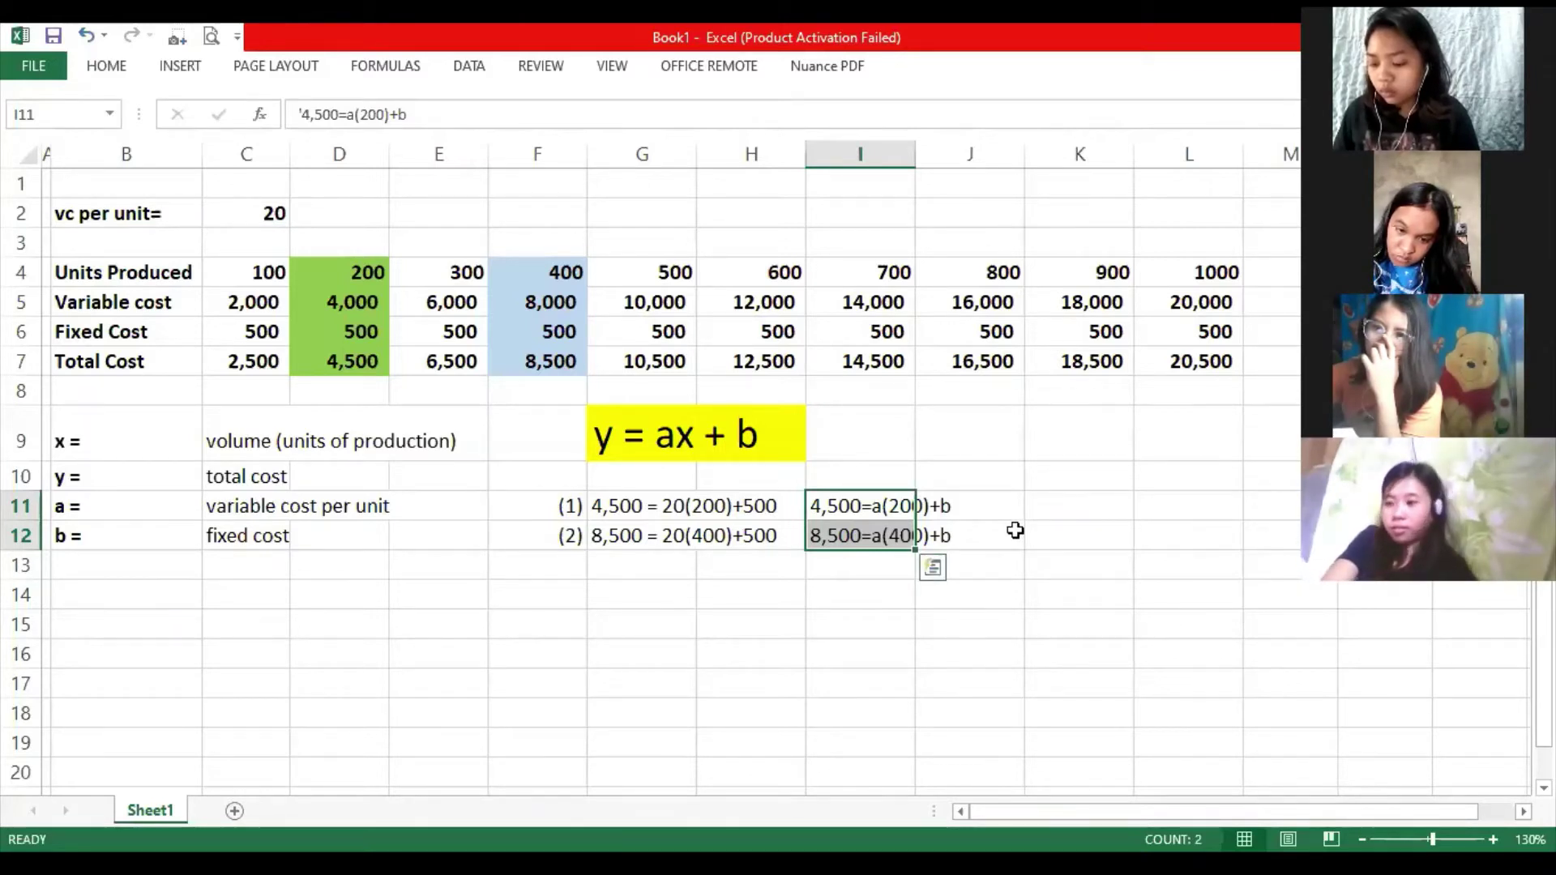
pyautogui.click(997, 410)
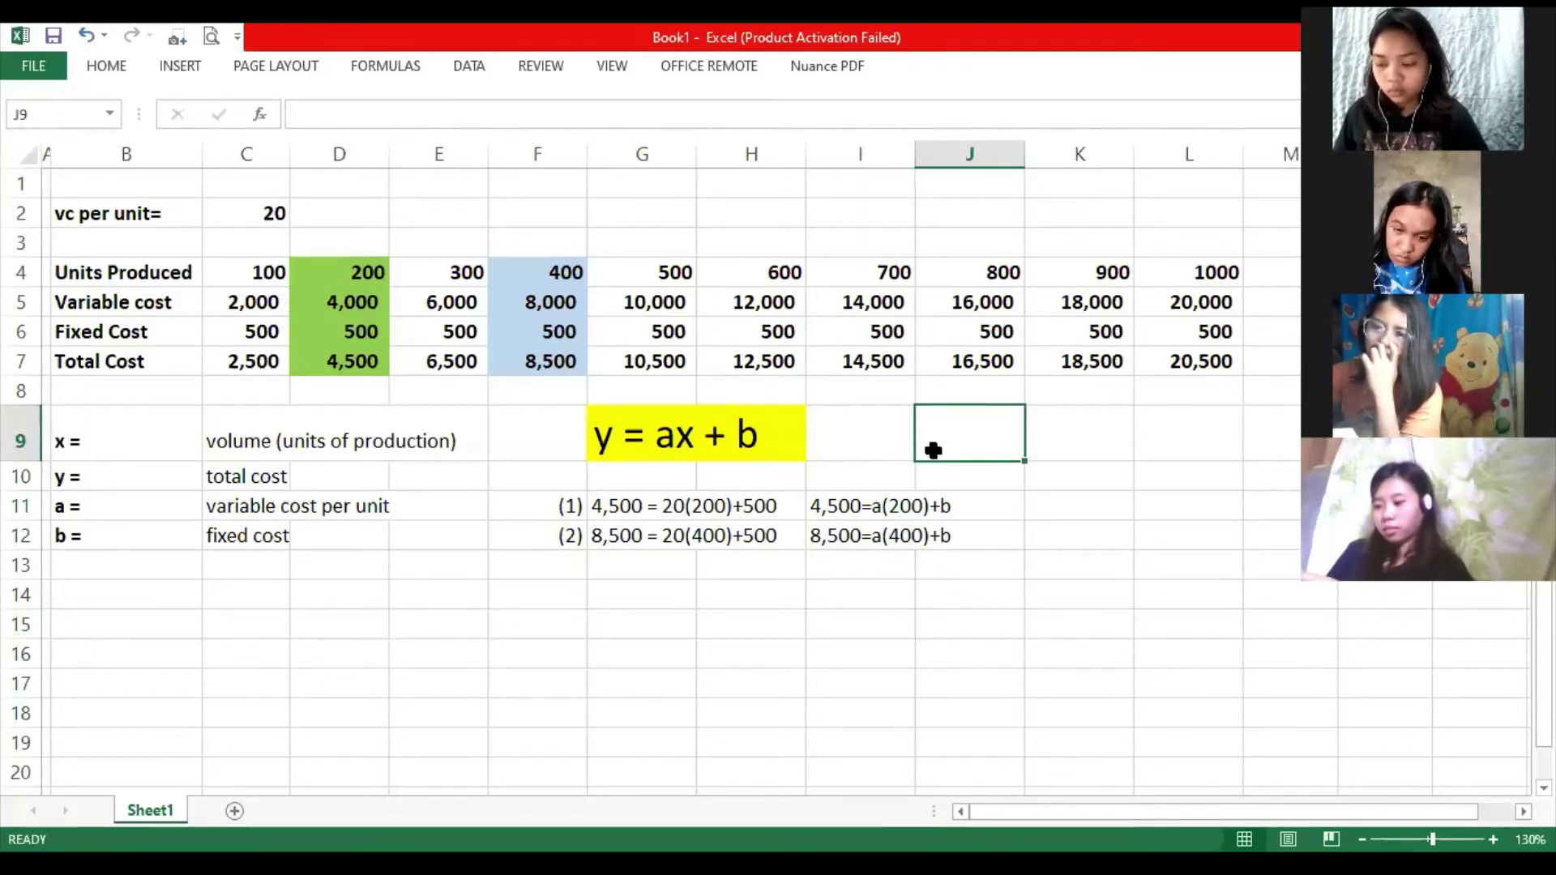
# Fill the two equations with unknown a and b, I11:I12, with a light gold background.
pyautogui.click(843, 500)
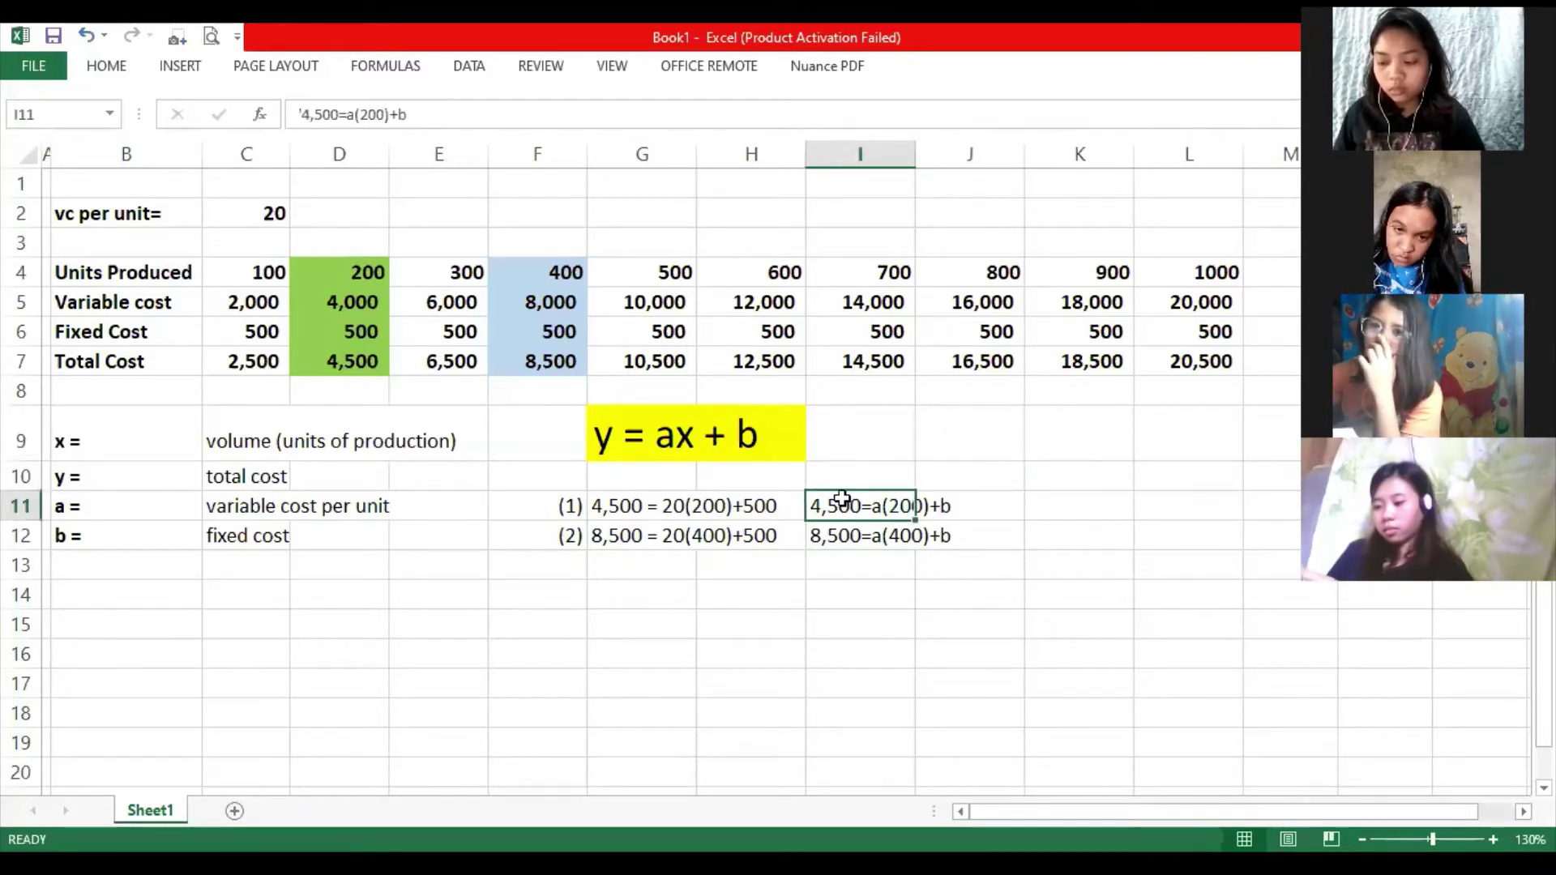
pyautogui.click(840, 531)
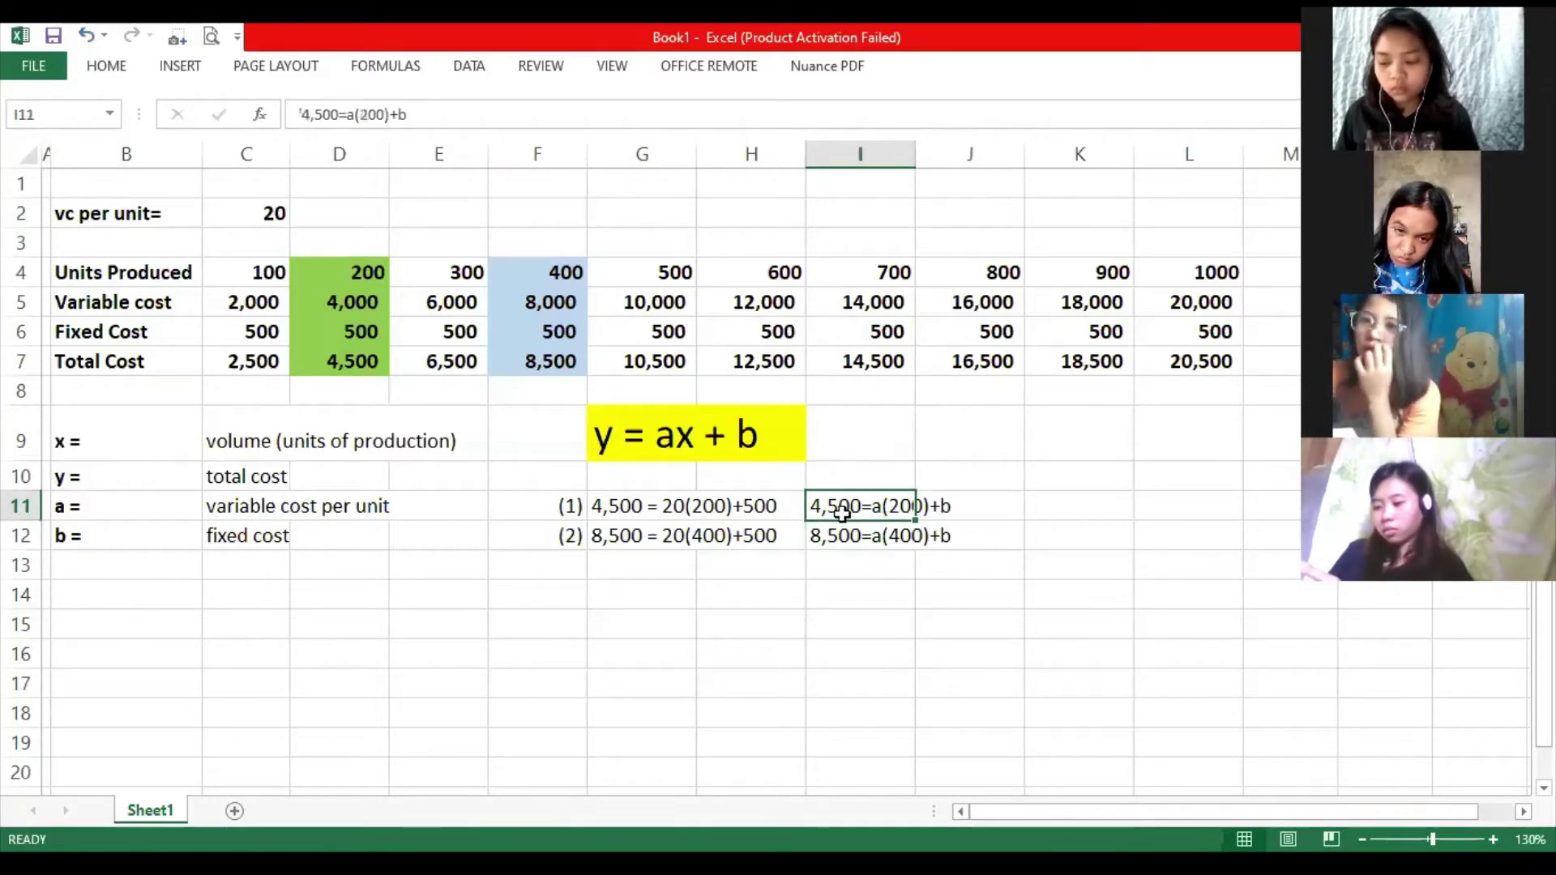
pyautogui.moveTo(843, 510); pyautogui.dragTo(843, 535)
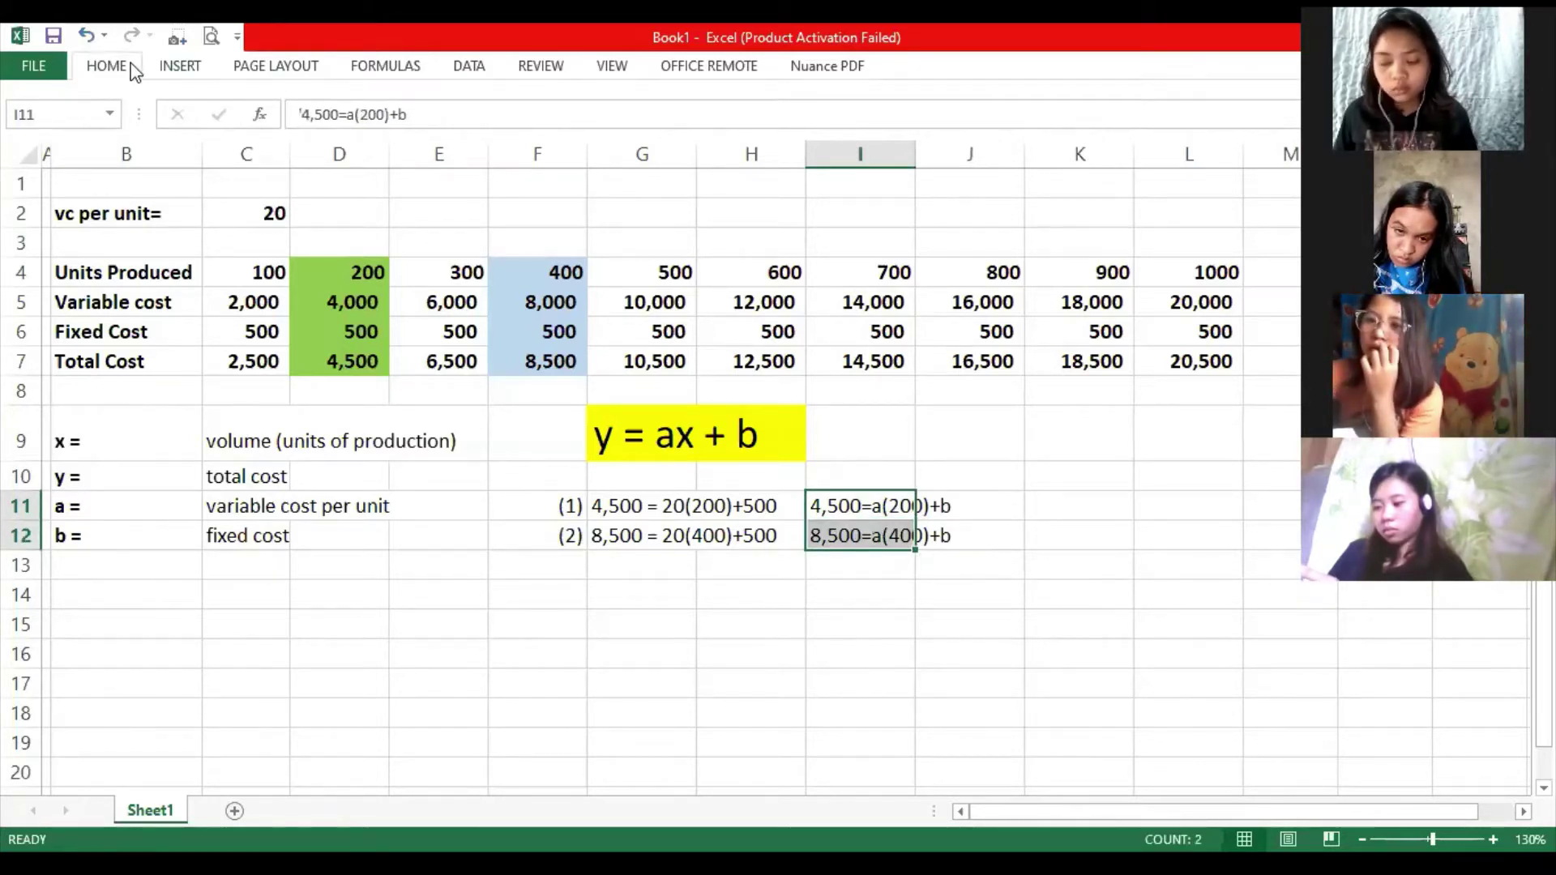
pyautogui.click(364, 141)
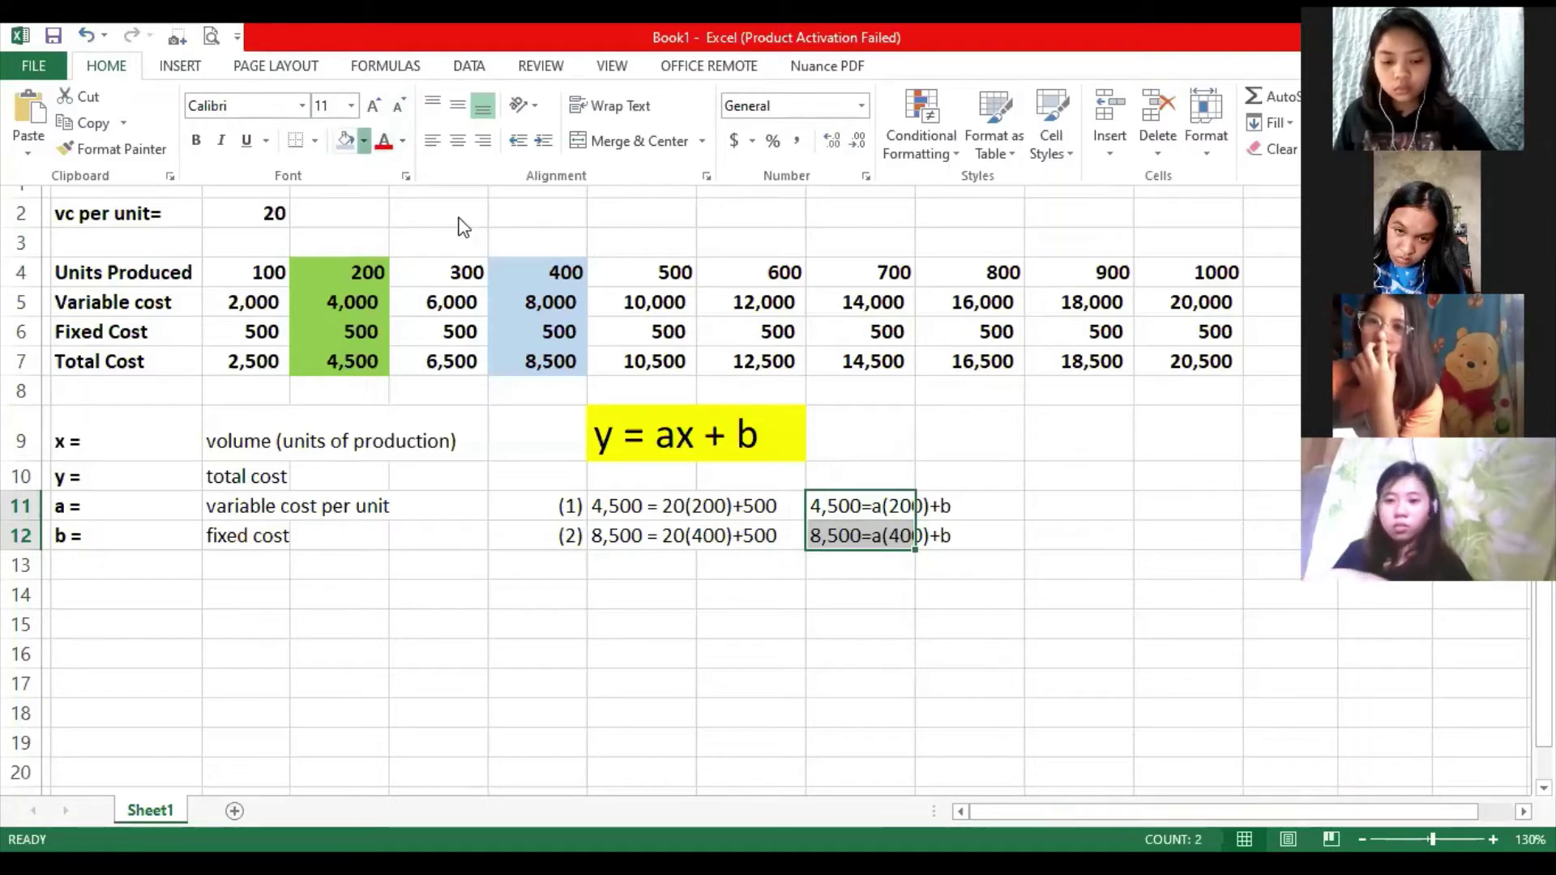
pyautogui.click(671, 511)
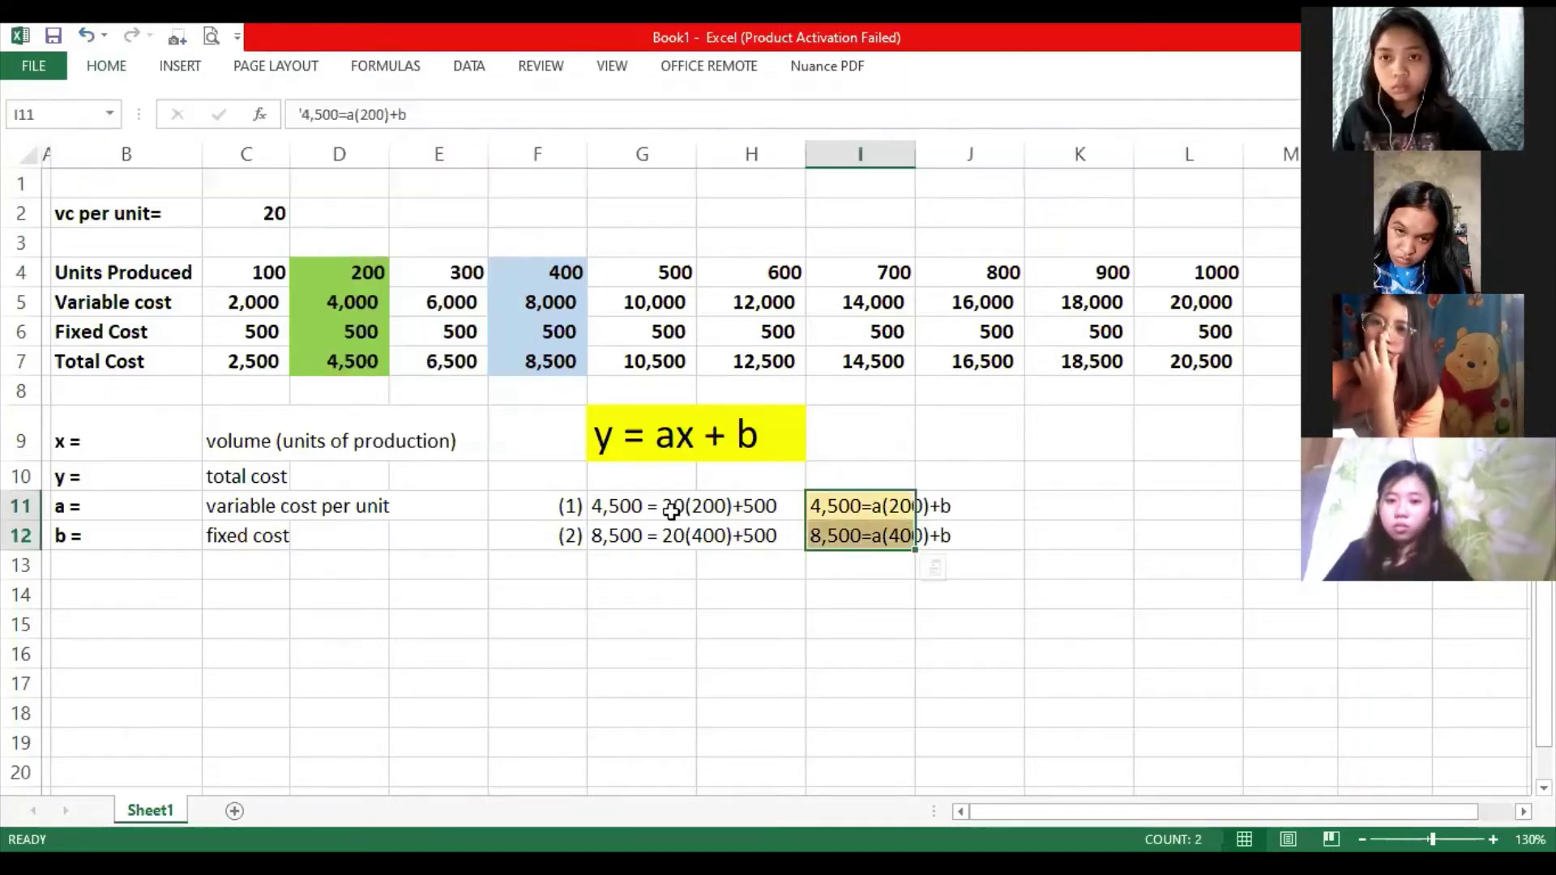
# Trace the units and total costs in the equations in I11 and I12 back to the 200- and 400-unit table columns.
pyautogui.moveTo(671, 506); pyautogui.dragTo(674, 532)
pyautogui.moveTo(862, 512); pyautogui.dragTo(873, 537)
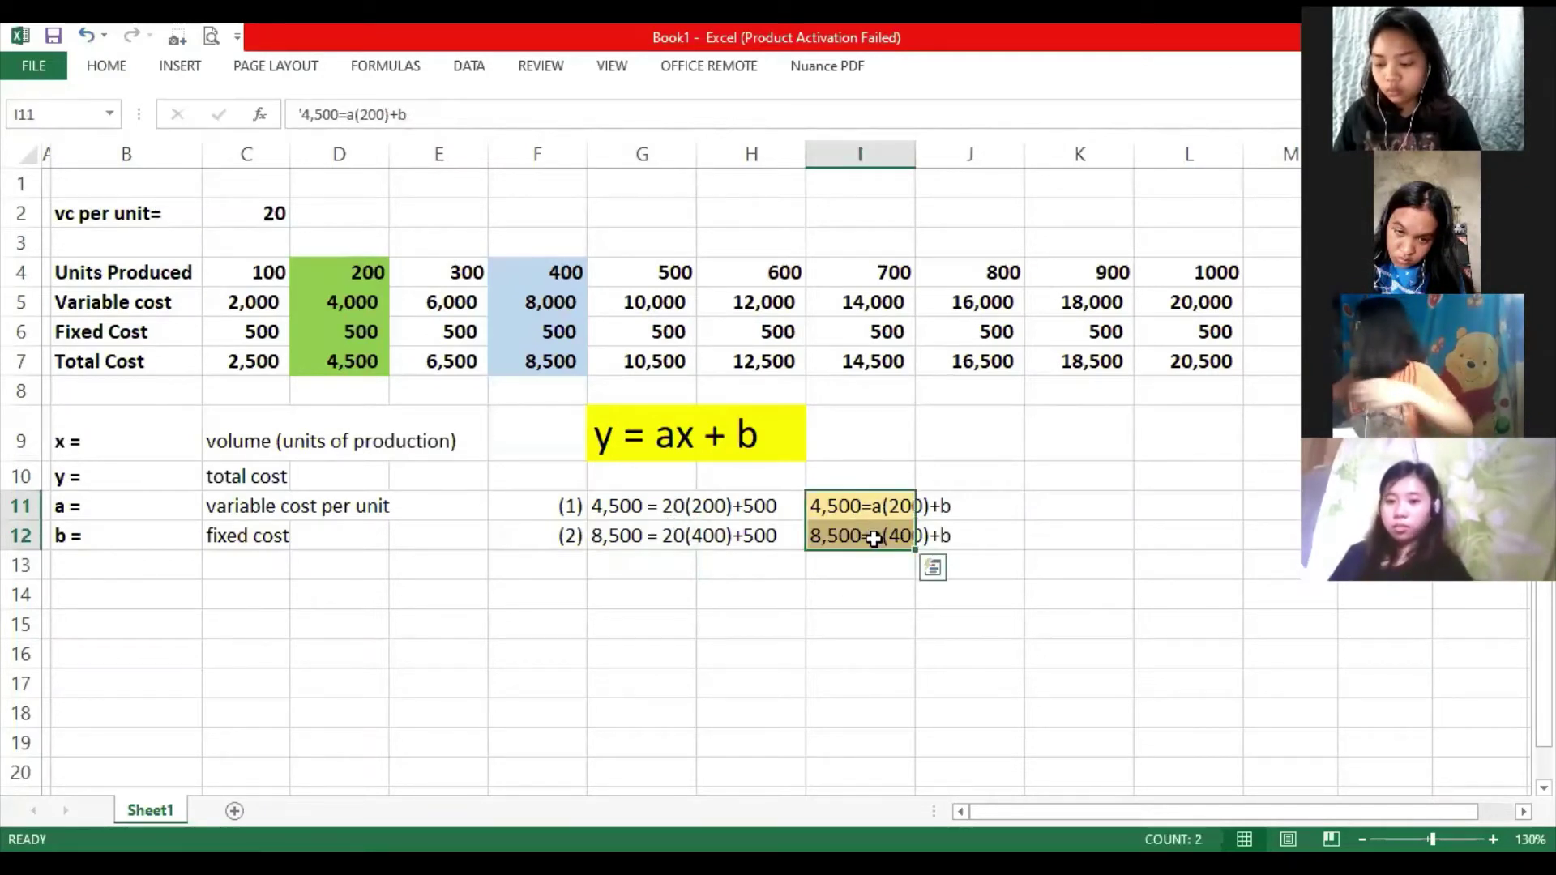
pyautogui.click(875, 508)
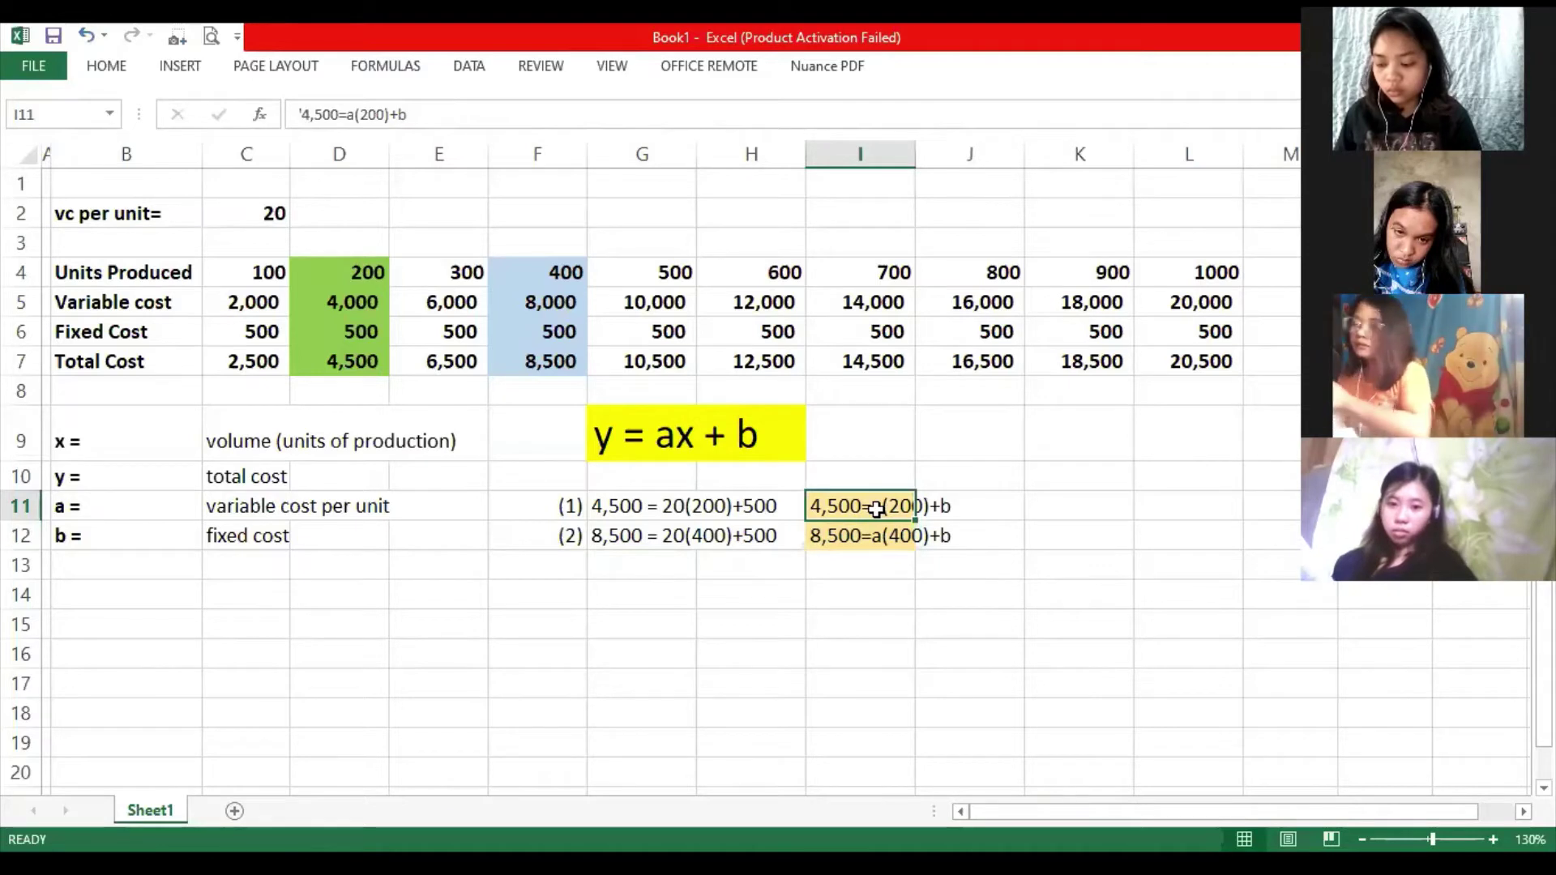
pyautogui.click(828, 541)
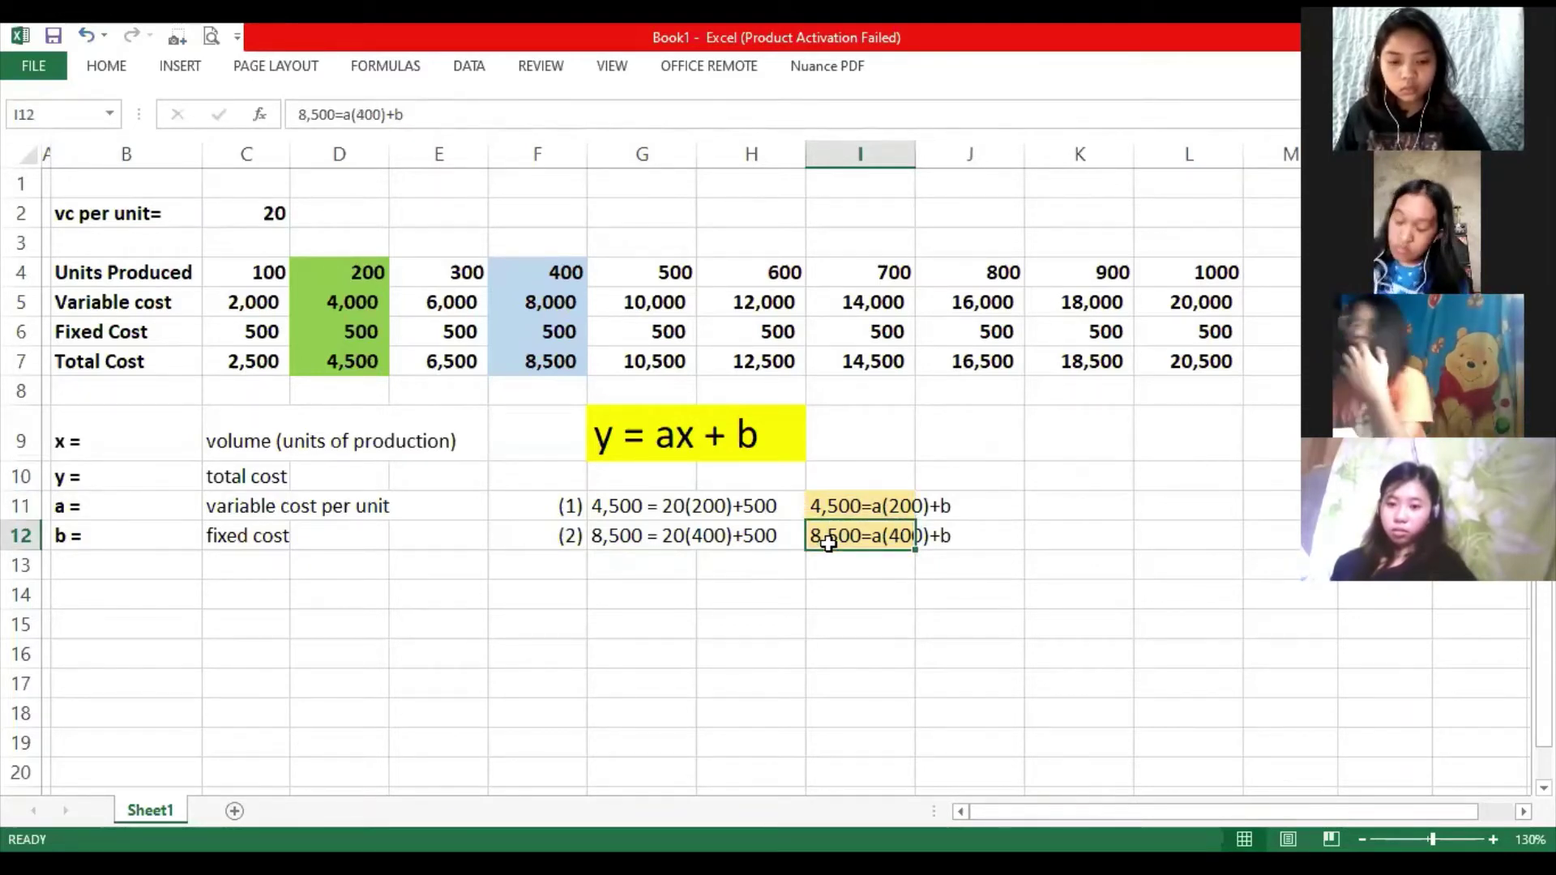
pyautogui.click(370, 272)
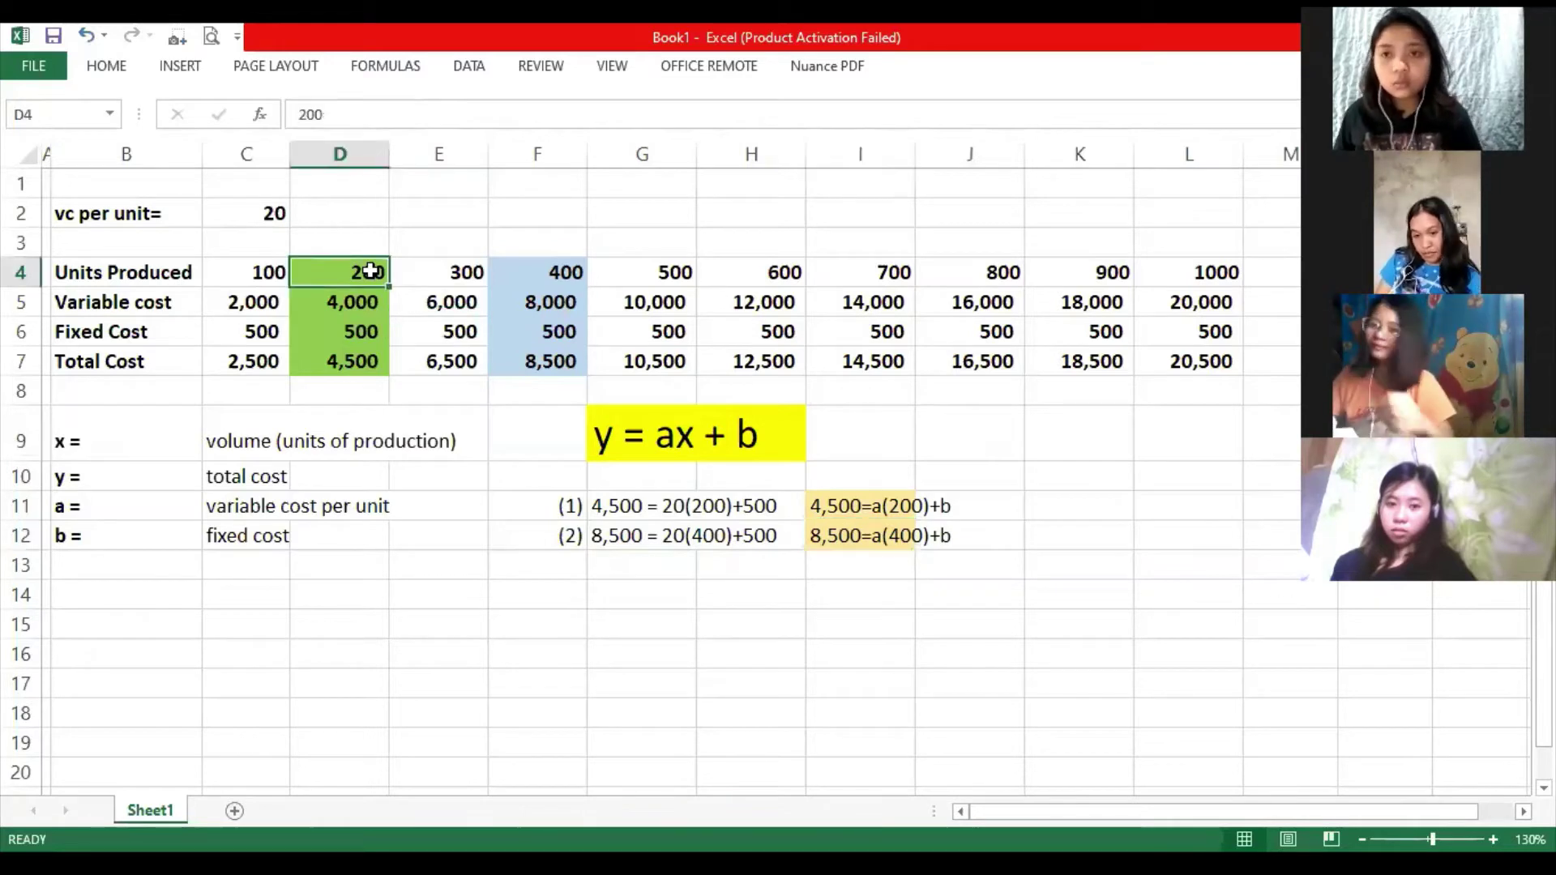
pyautogui.click(843, 504)
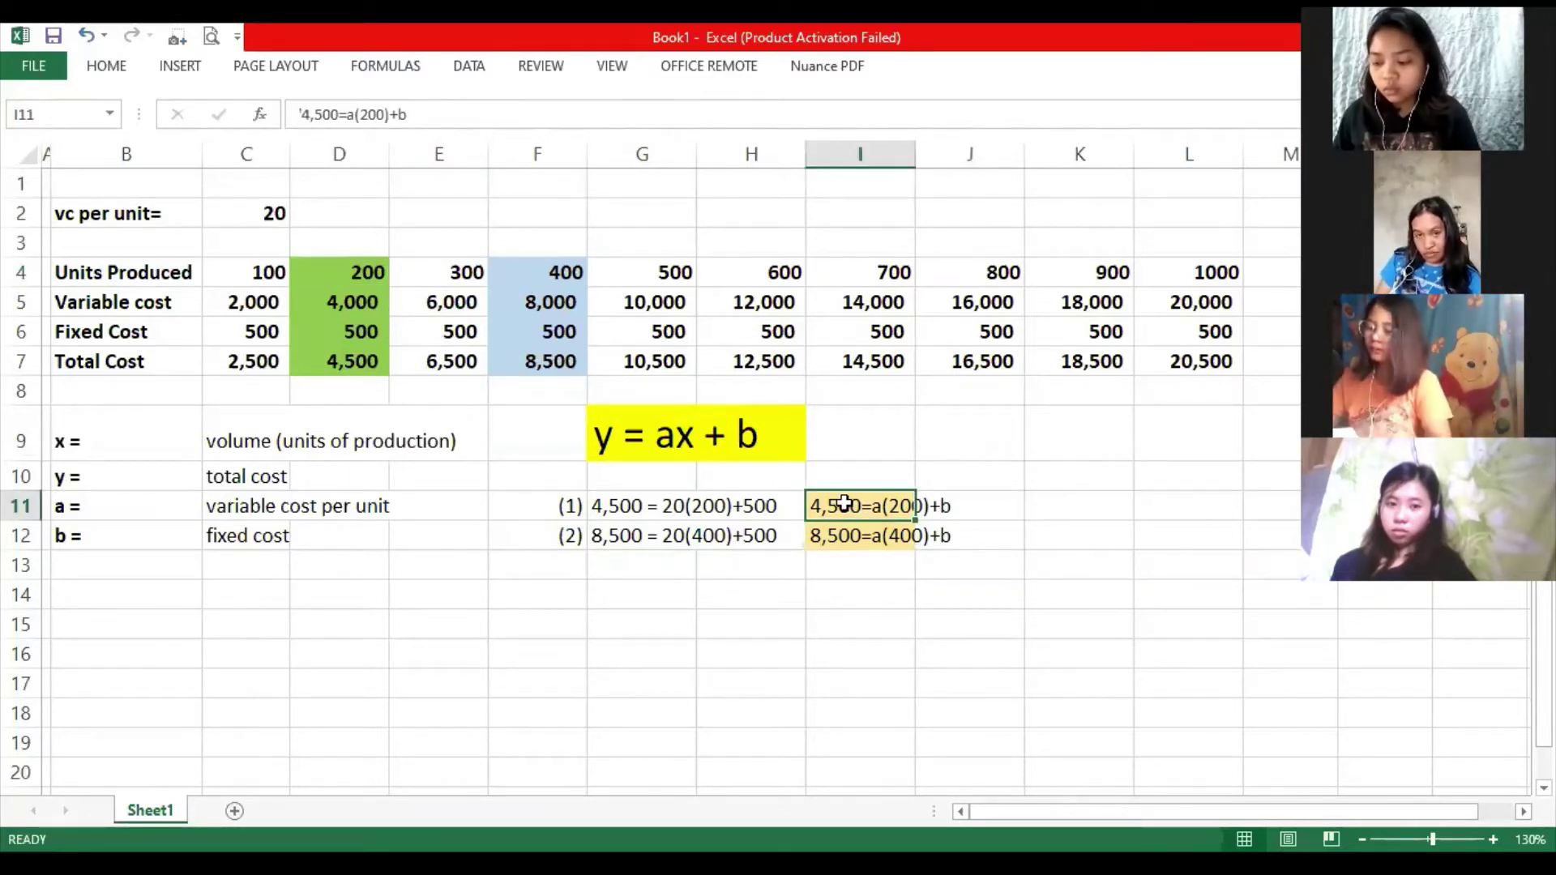
pyautogui.click(372, 277)
pyautogui.click(355, 362)
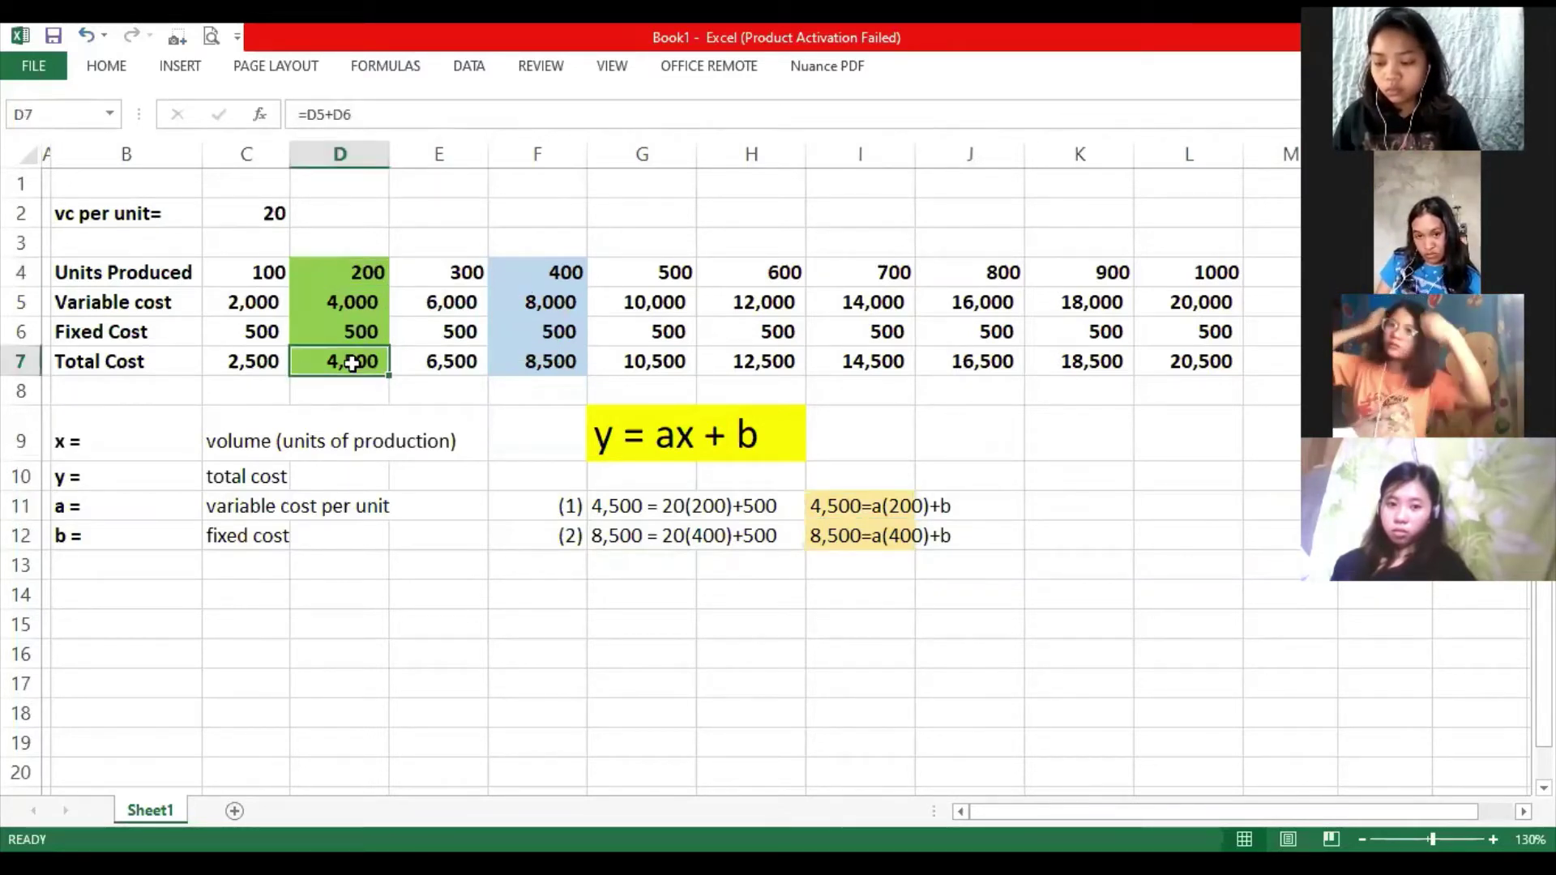
pyautogui.click(892, 541)
pyautogui.click(559, 280)
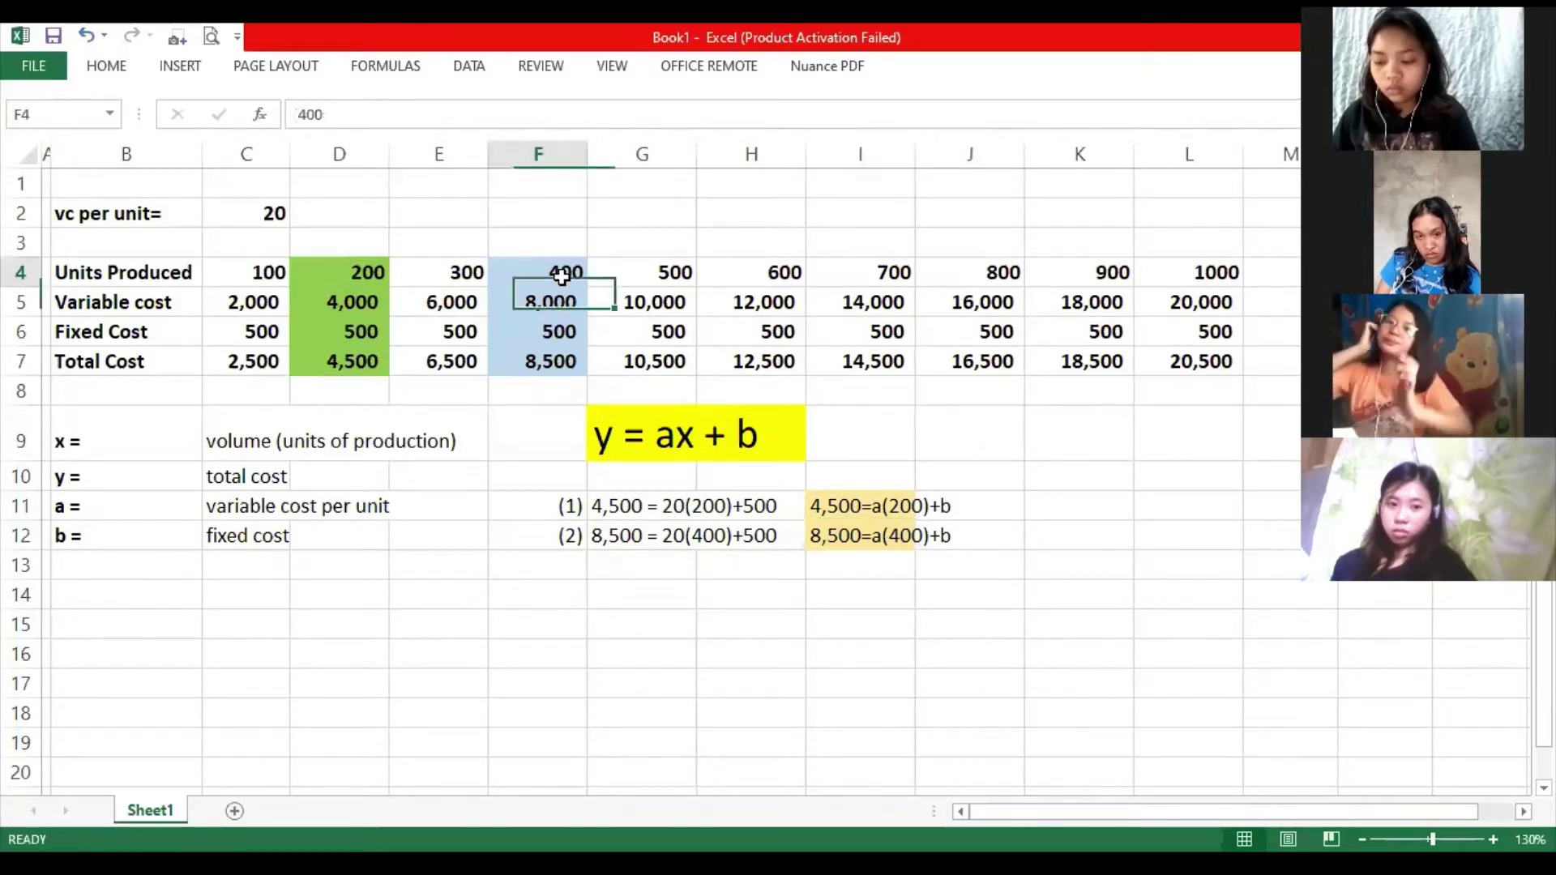
pyautogui.click(857, 539)
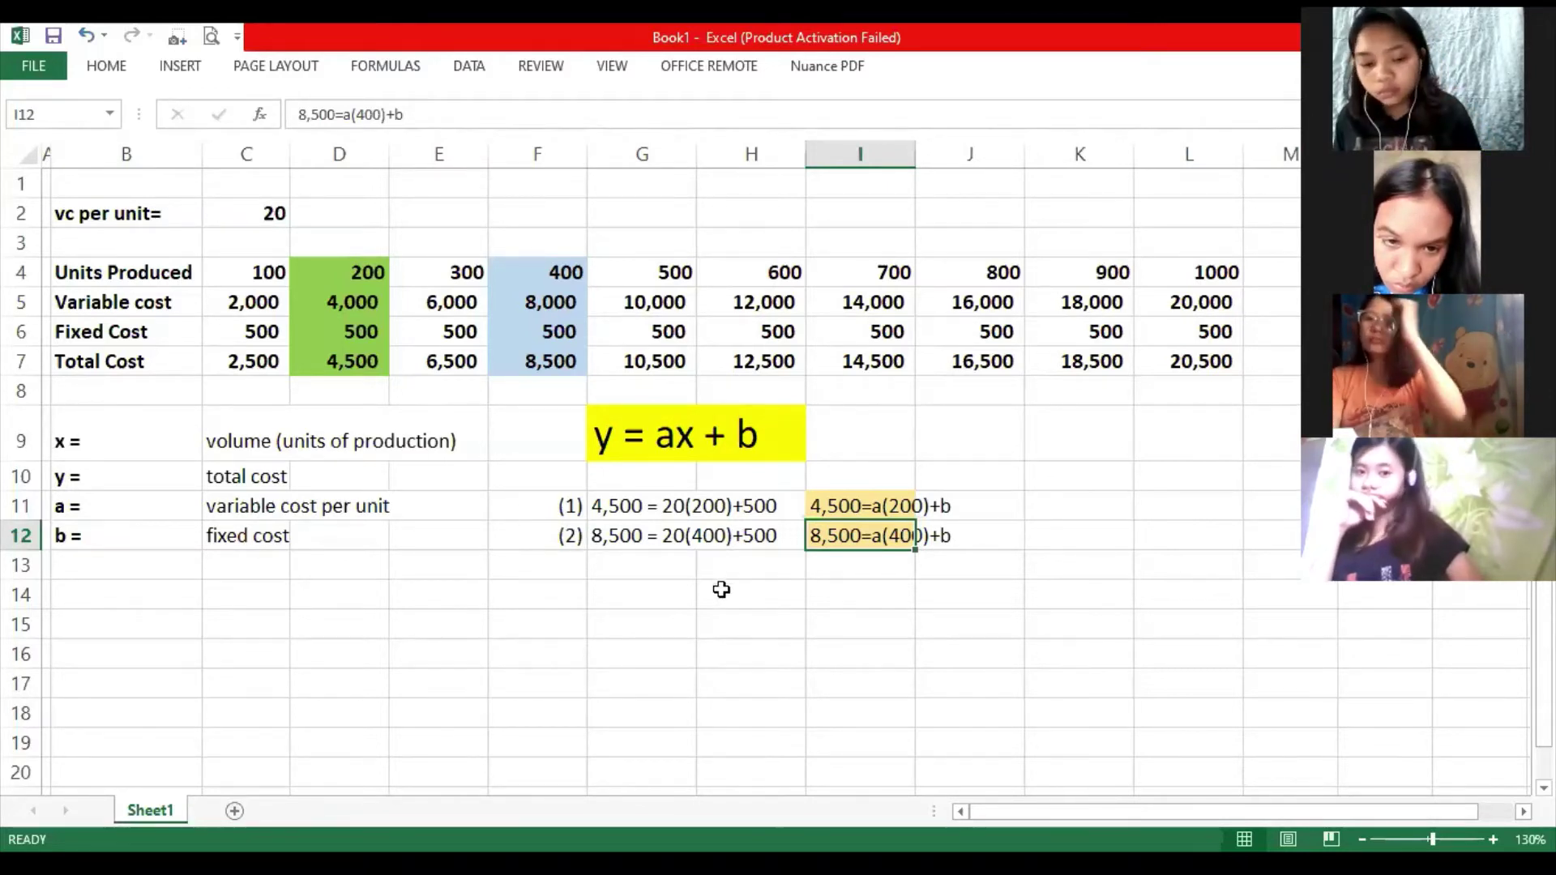
# Enter the label "step 1" in F14, below the numbered equations.
pyautogui.click(521, 585)
pyautogui.write('step')
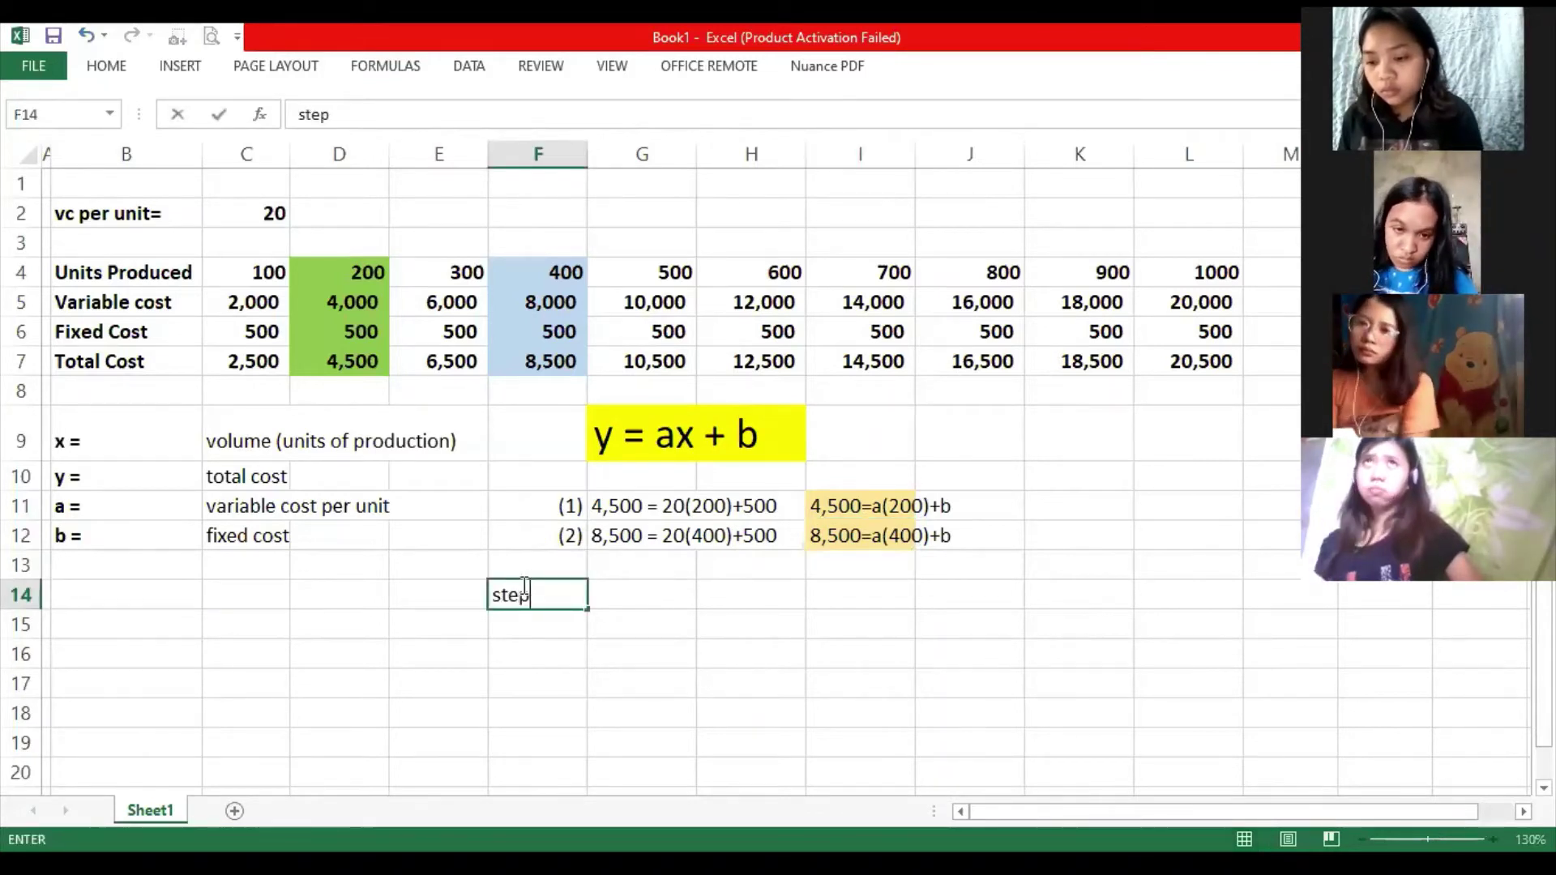
pyautogui.write(' 1')
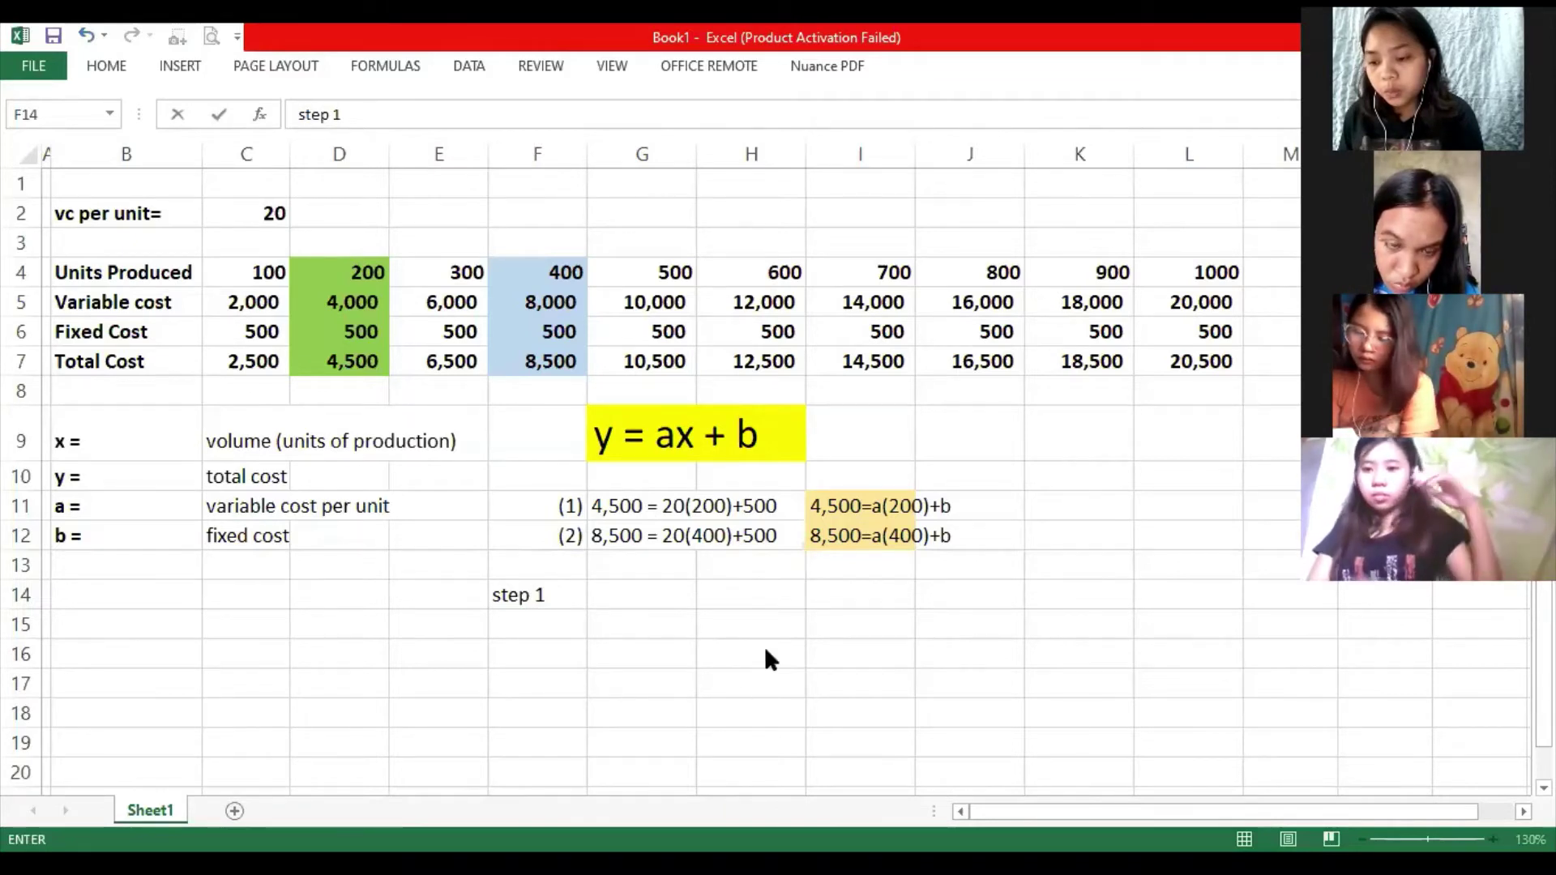
pyautogui.click(665, 602)
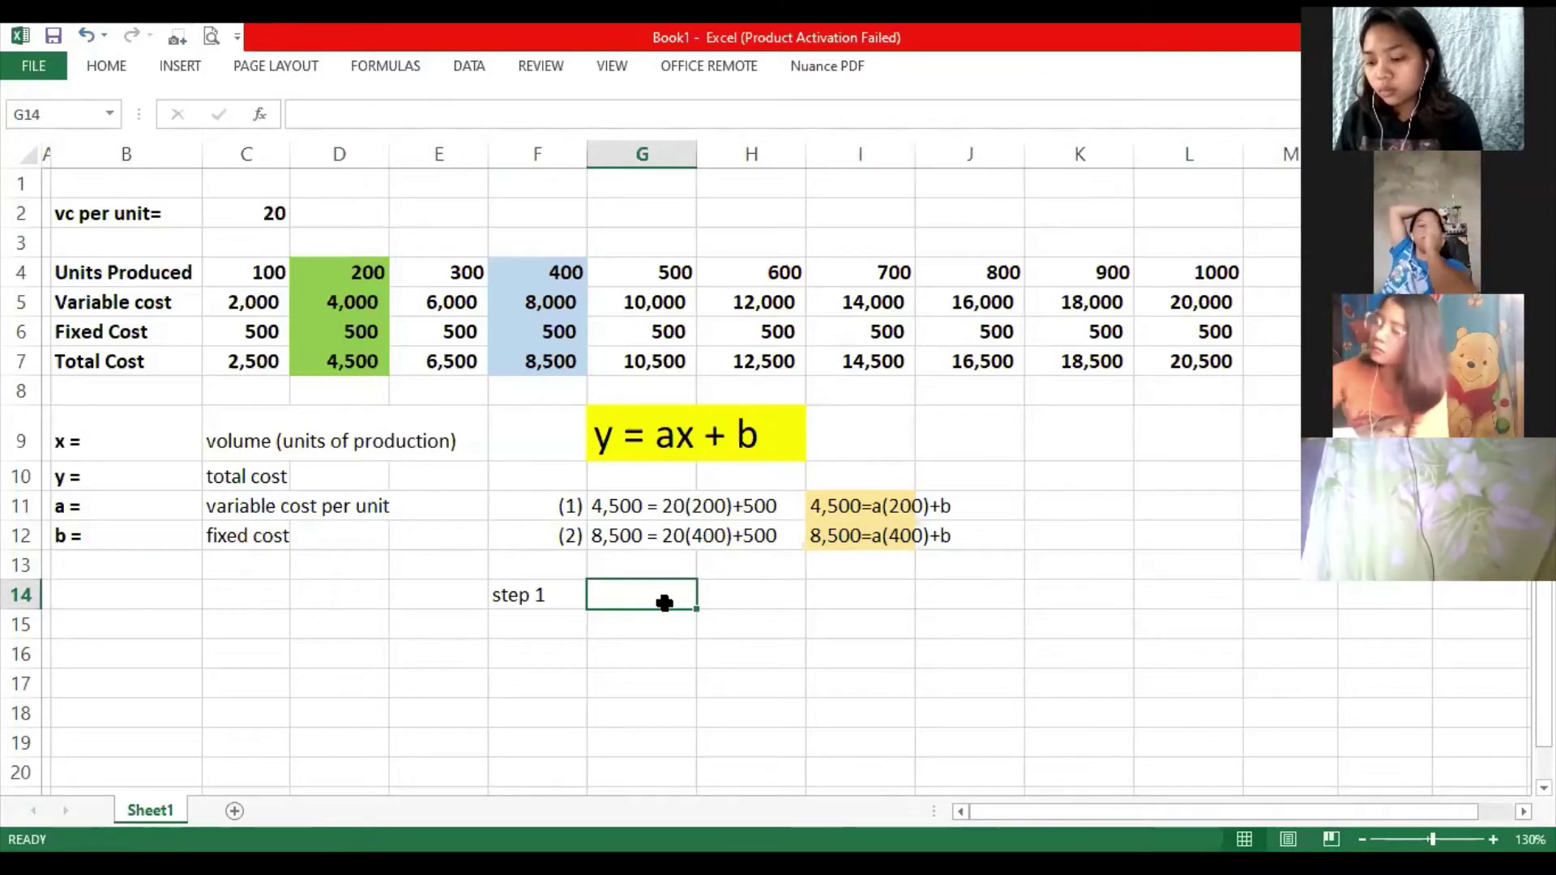
# Copy the 400-unit equation "8,500=a(400)+b" from I12 into G14 beside the step 1 label, without its fill.
pyautogui.click(861, 546)
pyautogui.hotkey('ctrl', 'c')
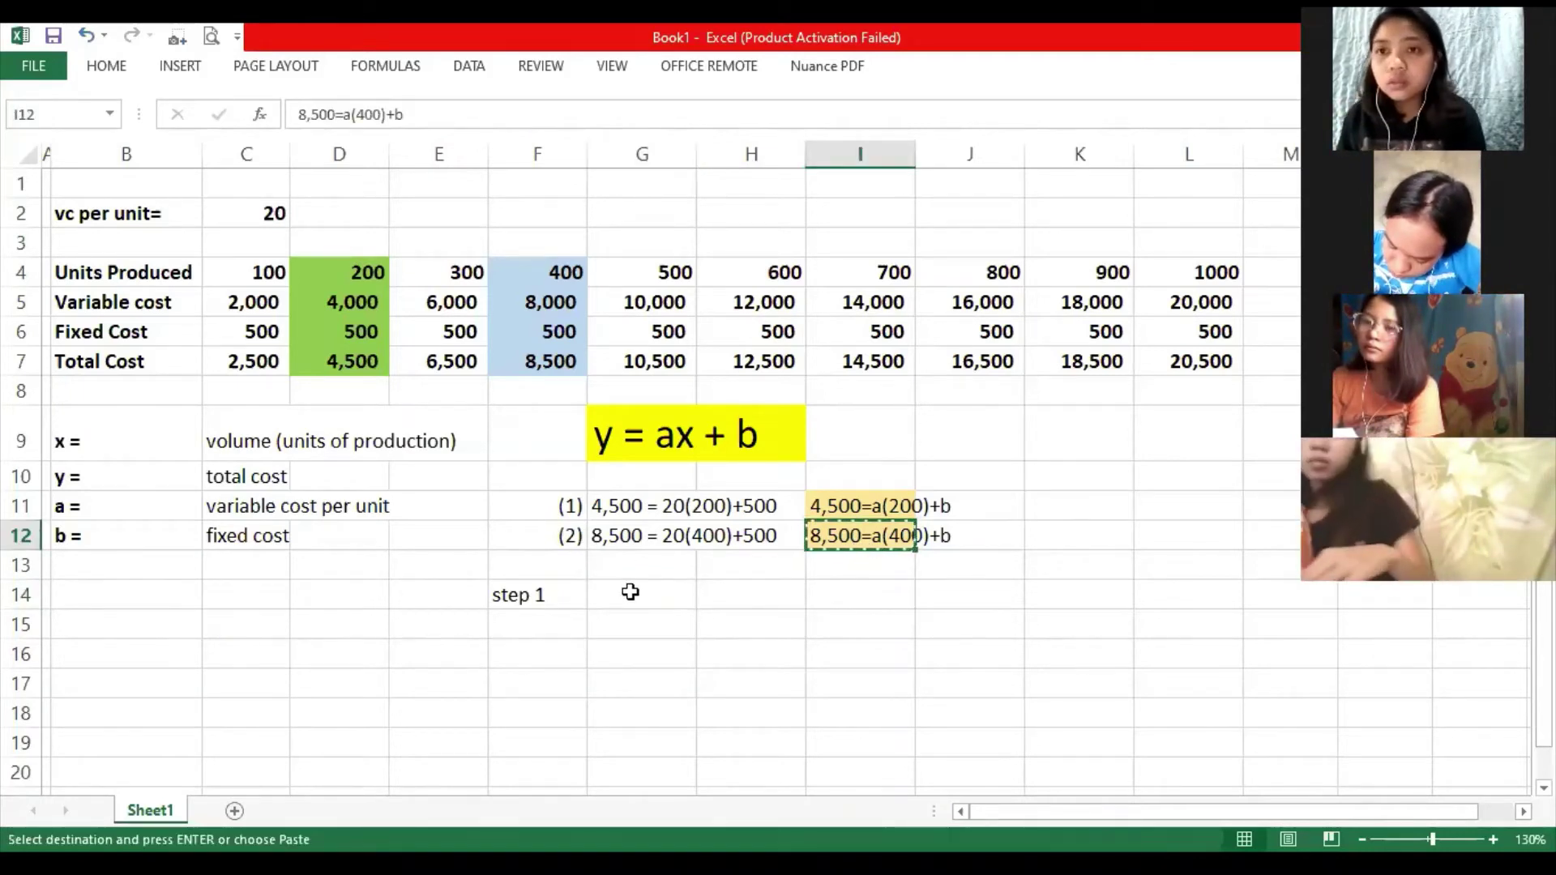
pyautogui.rightClick(630, 594)
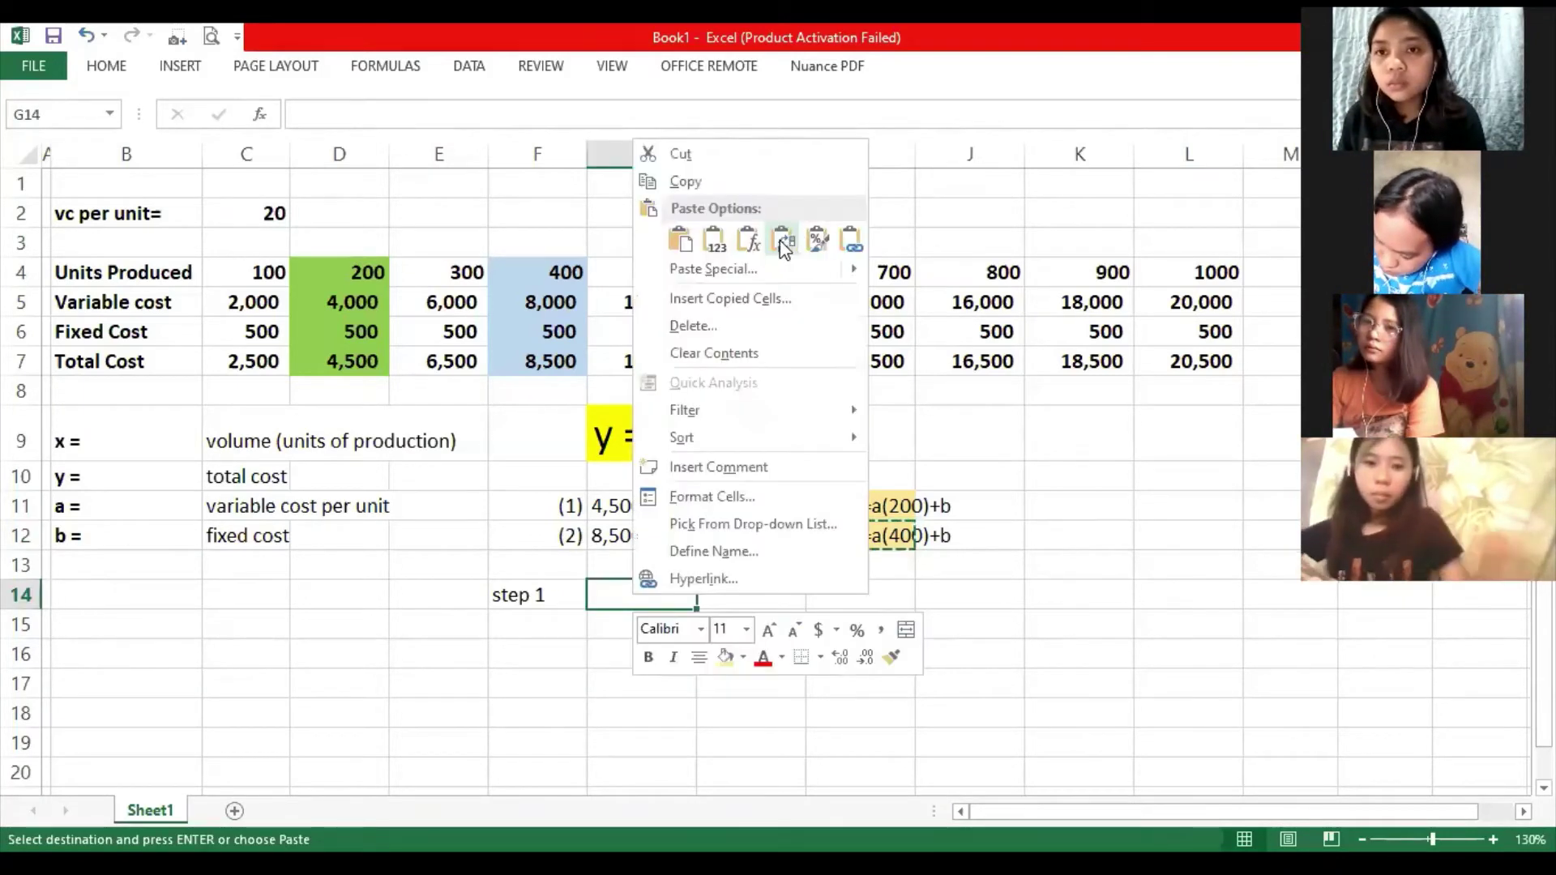
pyautogui.click(784, 247)
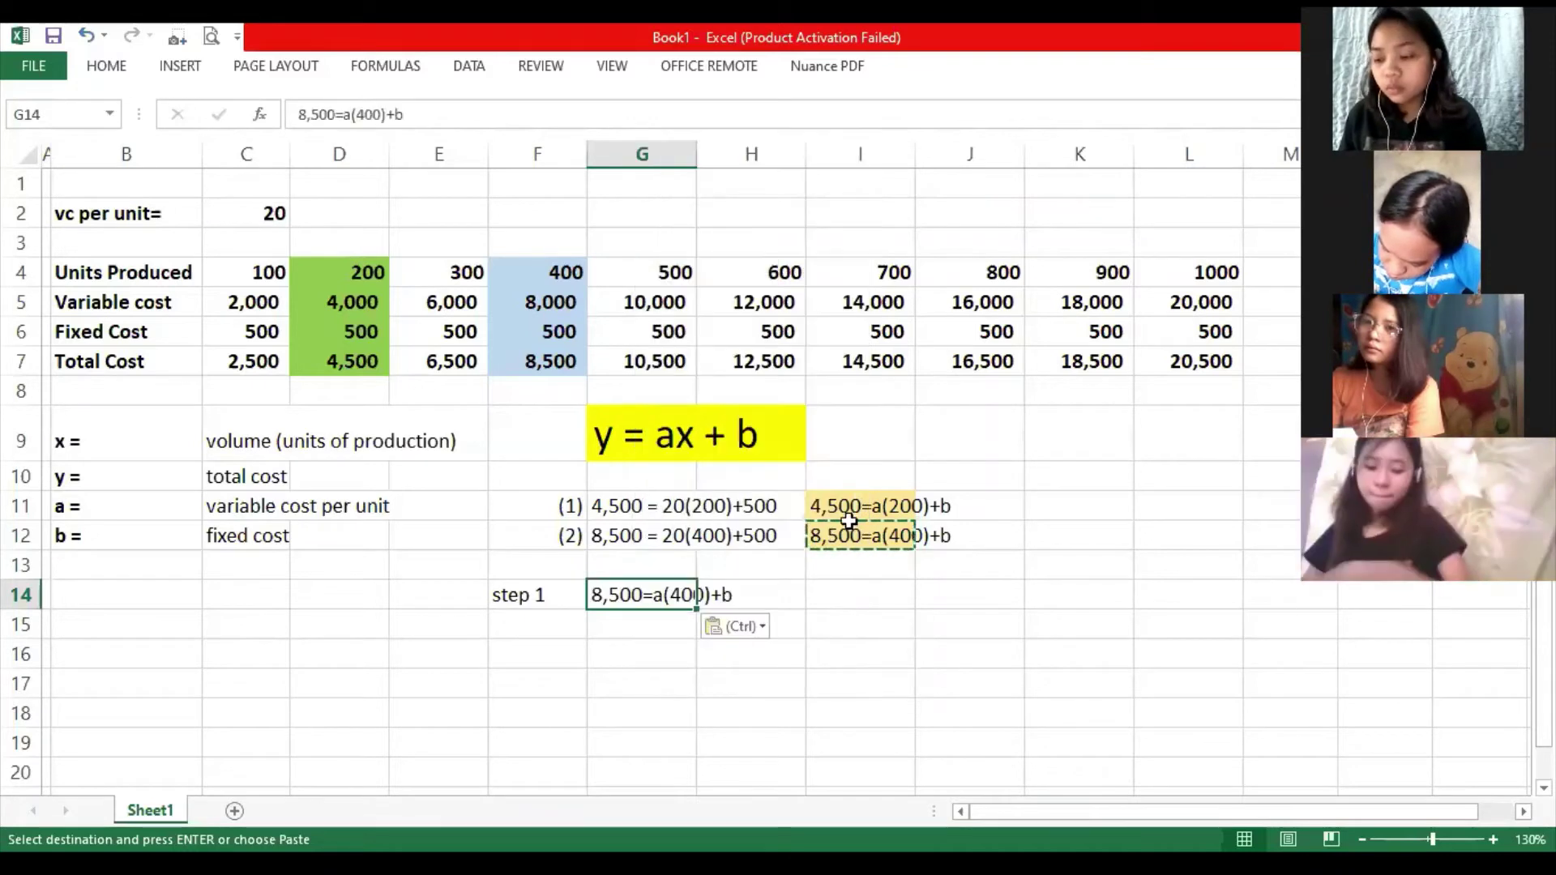
# Copy the 200-unit equation "4,500=a(200)+b" from I11 into G15 under the 400-unit one, without its fill.
pyautogui.click(849, 510)
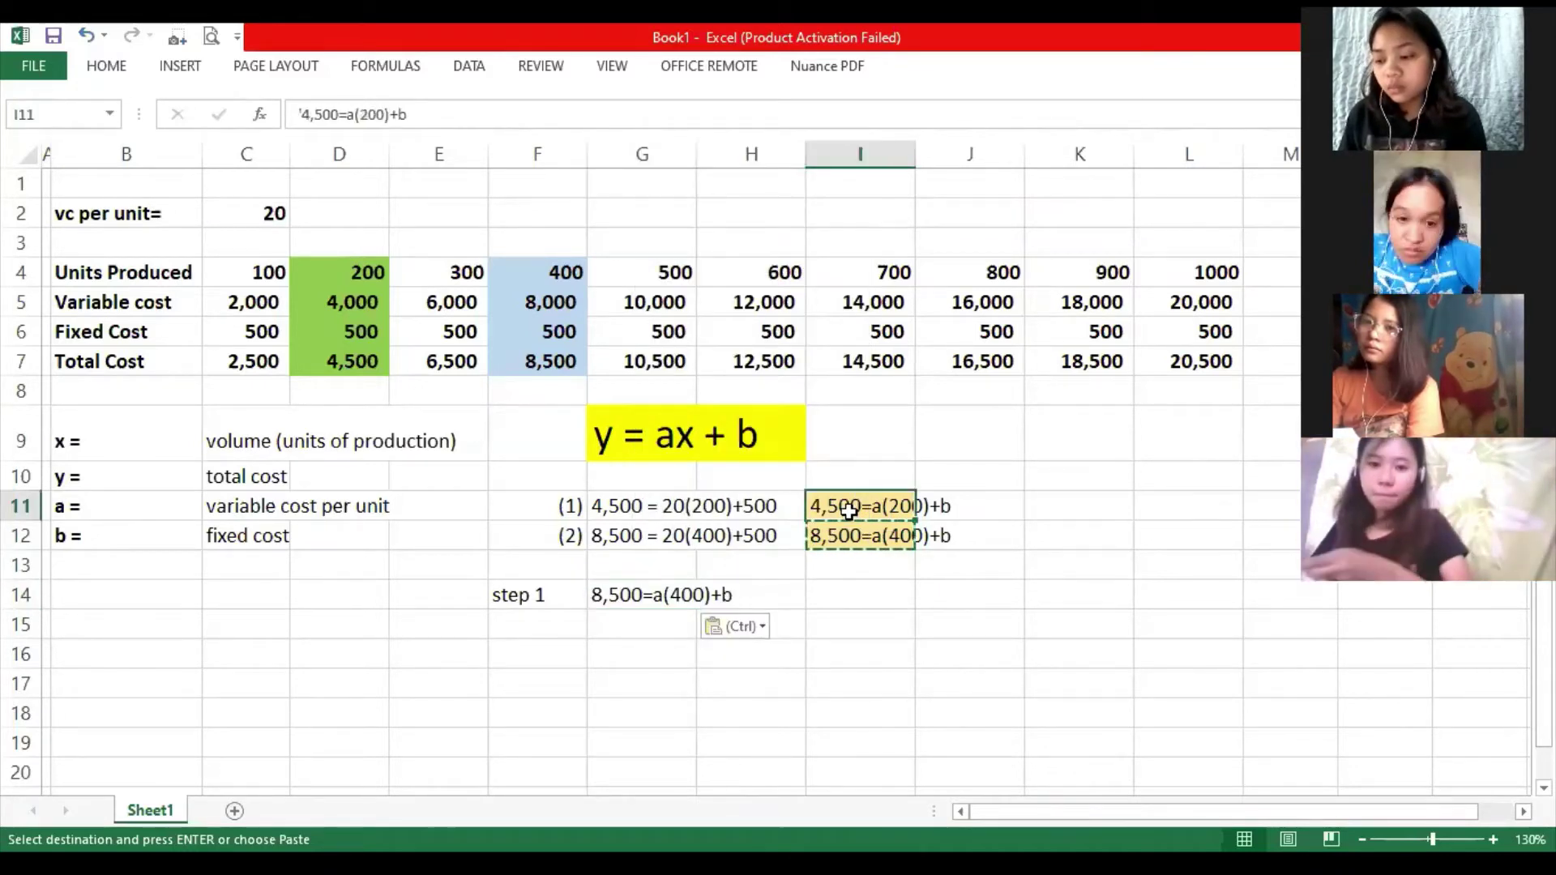
pyautogui.hotkey('ctrl', 'c')
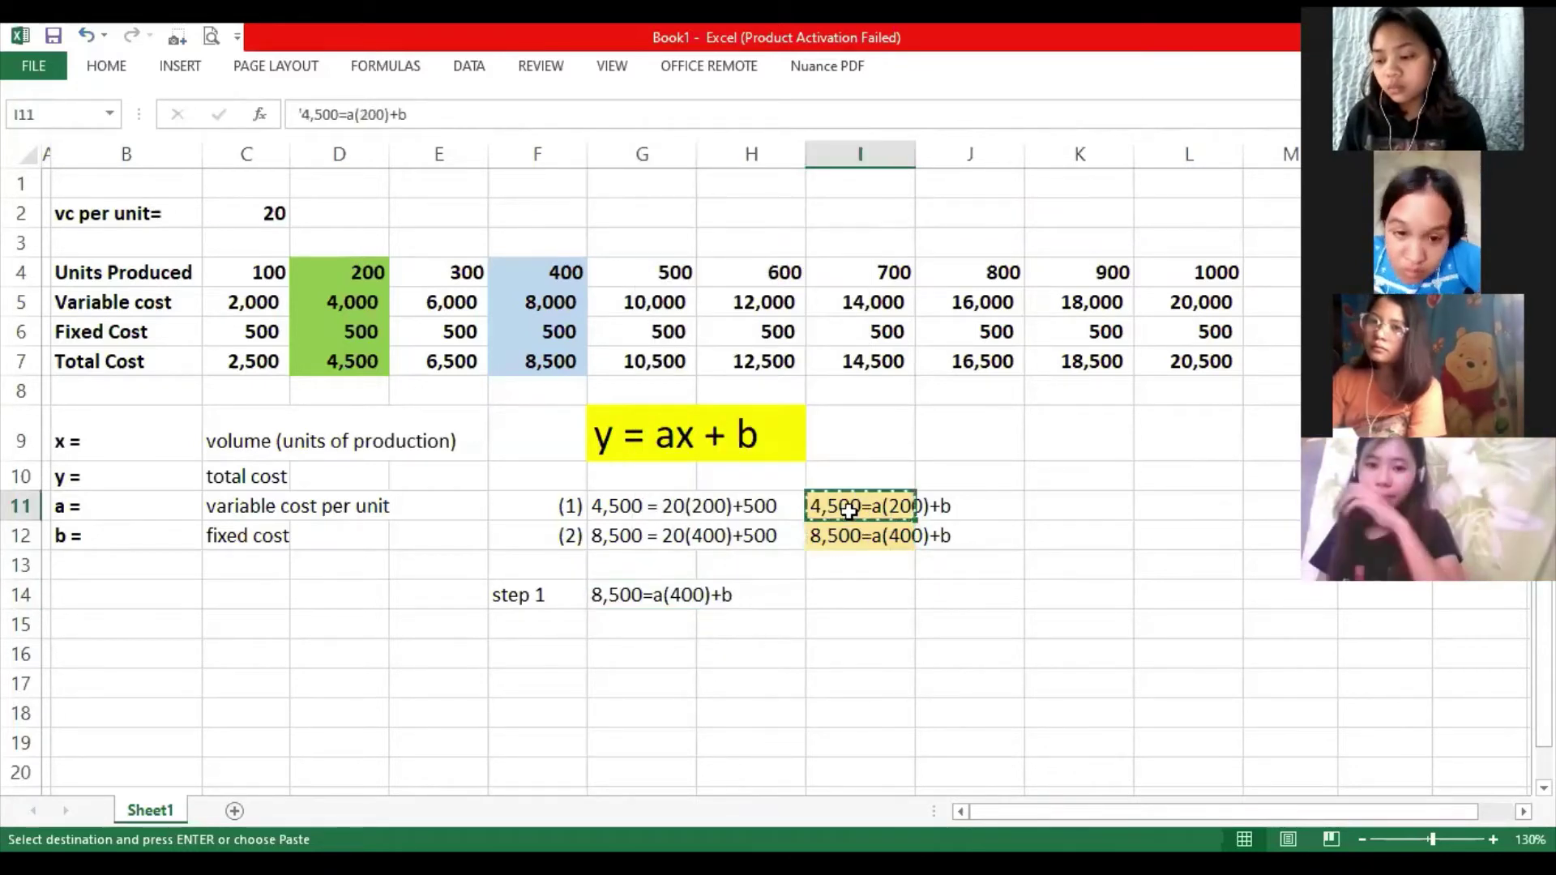
pyautogui.rightClick(616, 625)
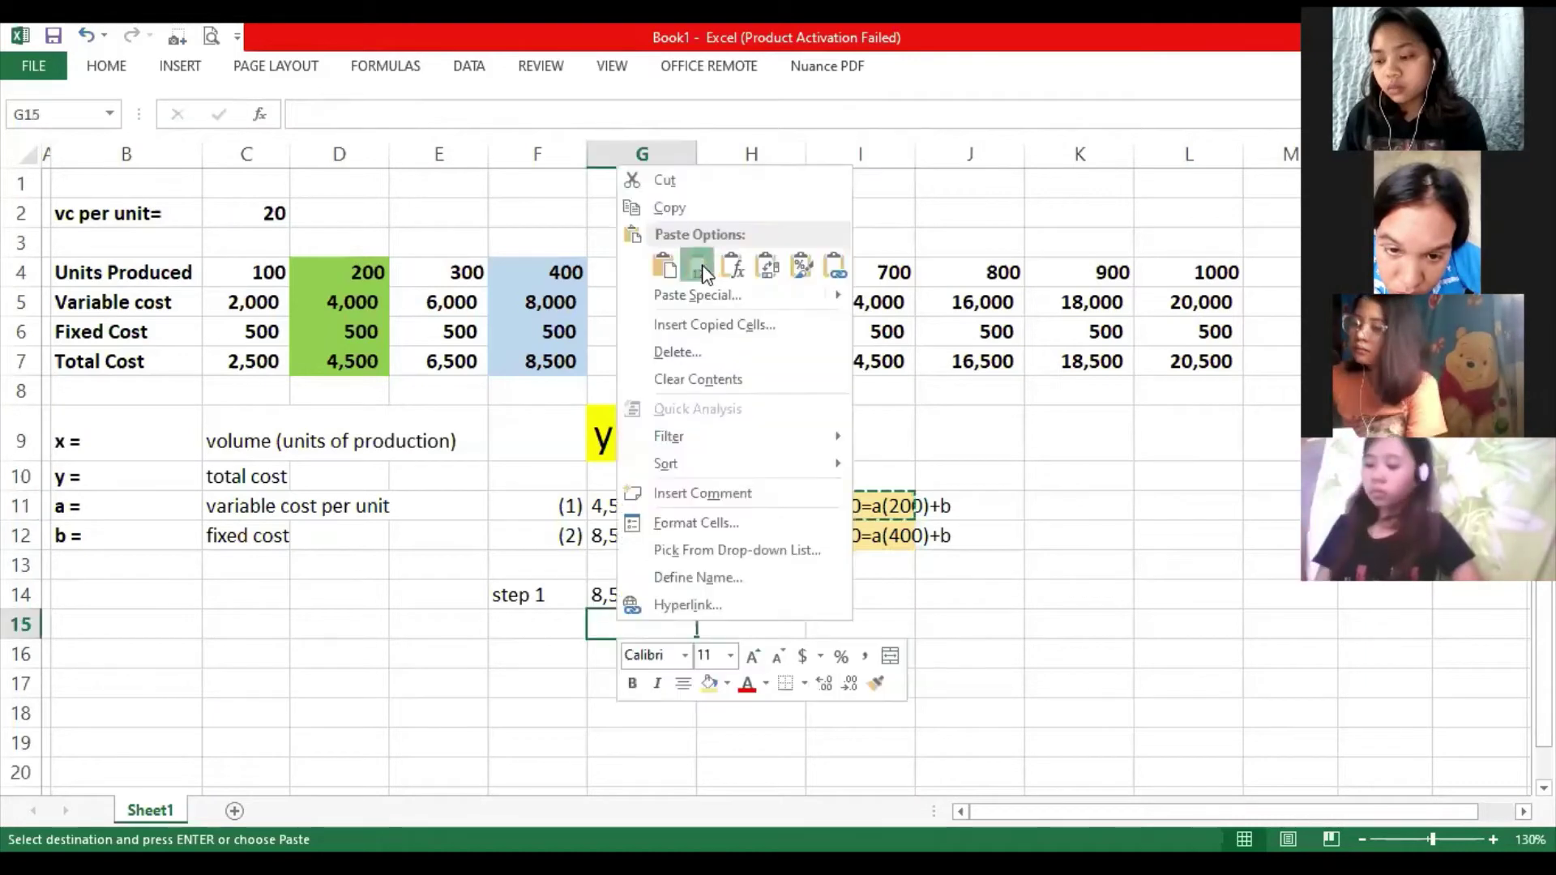
pyautogui.press('Return')
pyautogui.click(970, 468)
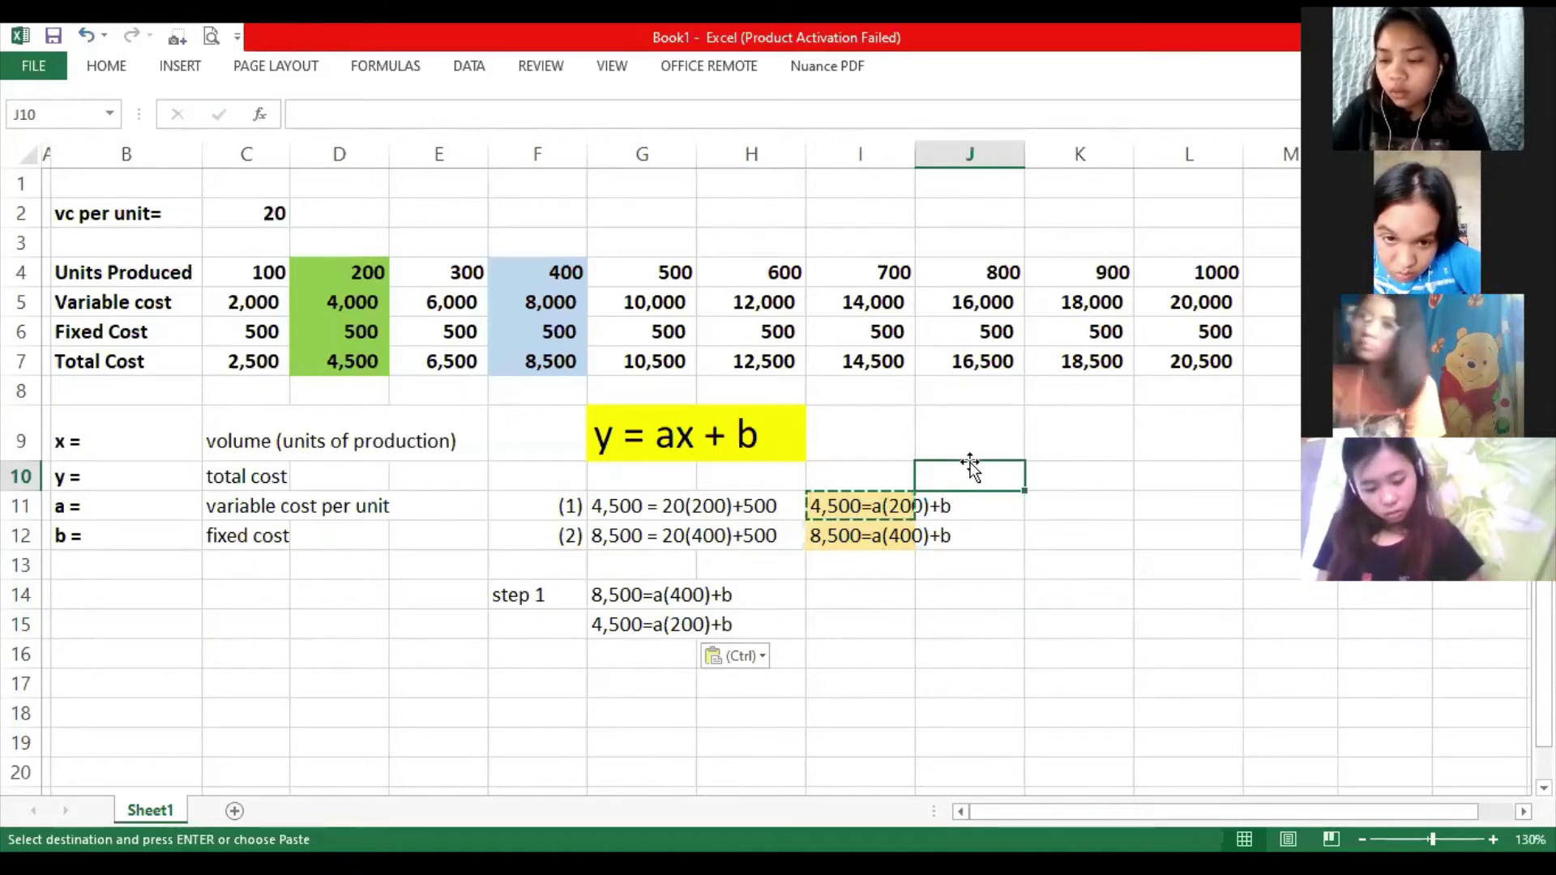
pyautogui.click(503, 597)
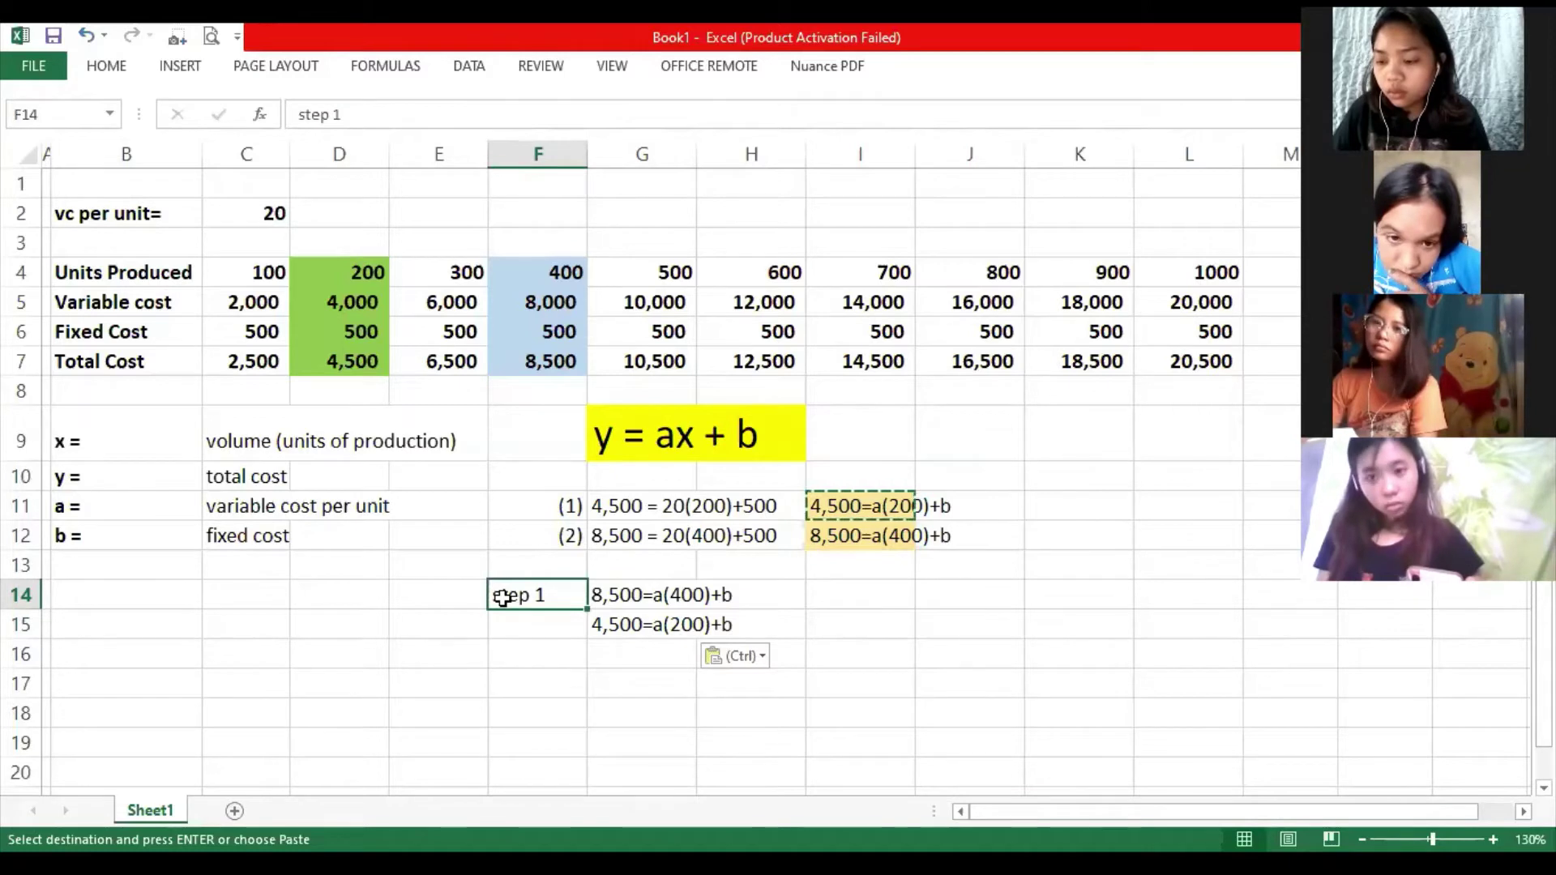
# Copy the two step 1 equations from G14:G15 into G17:G18, leaving row 16 blank.
pyautogui.click(824, 597)
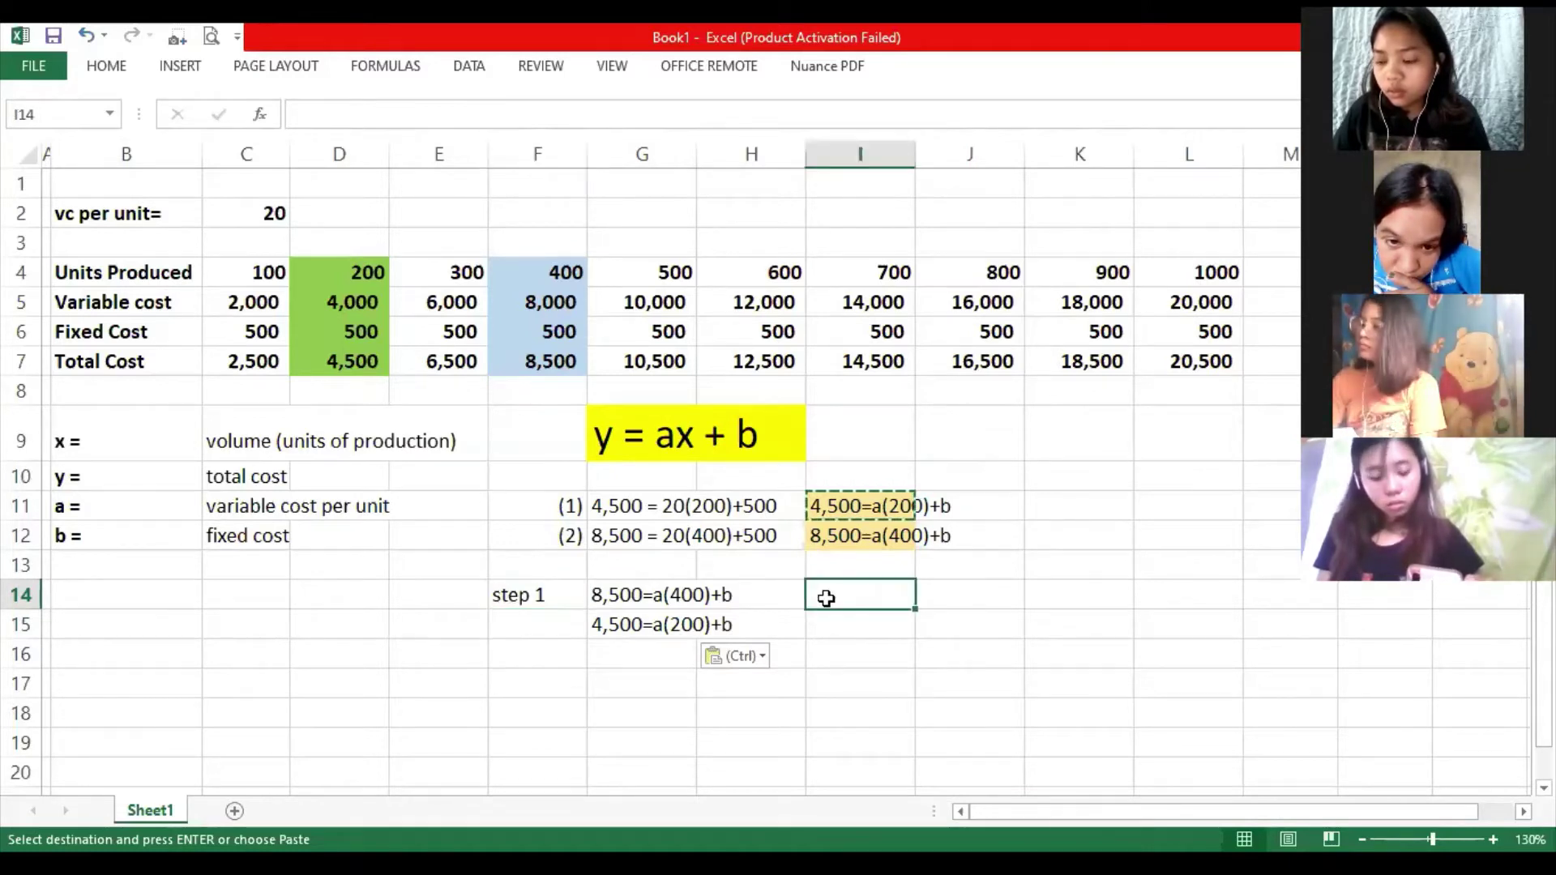
pyautogui.click(637, 597)
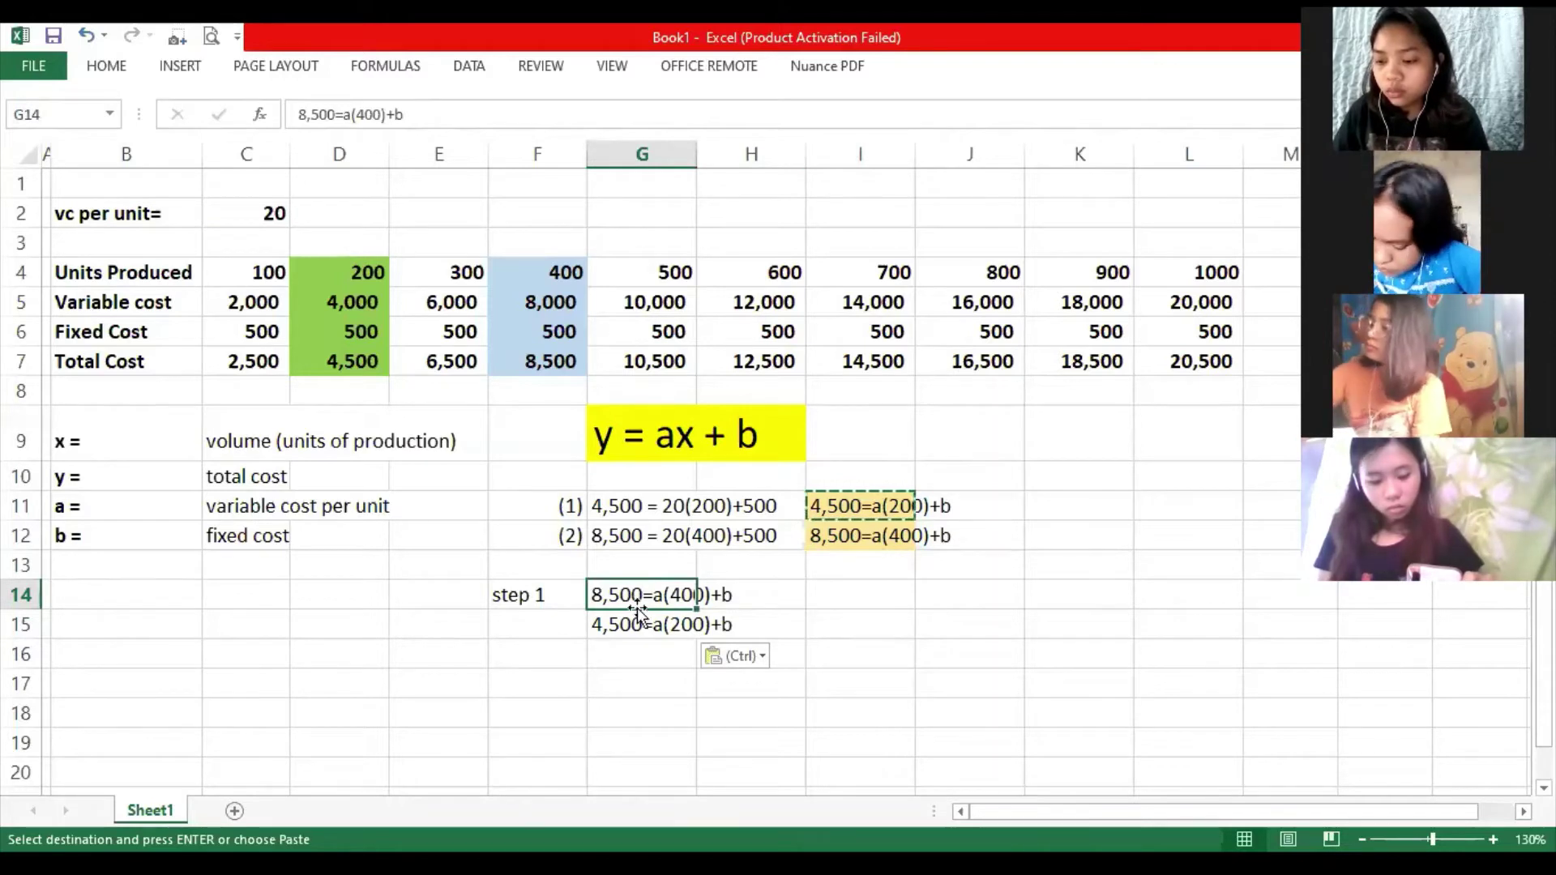
pyautogui.click(633, 625)
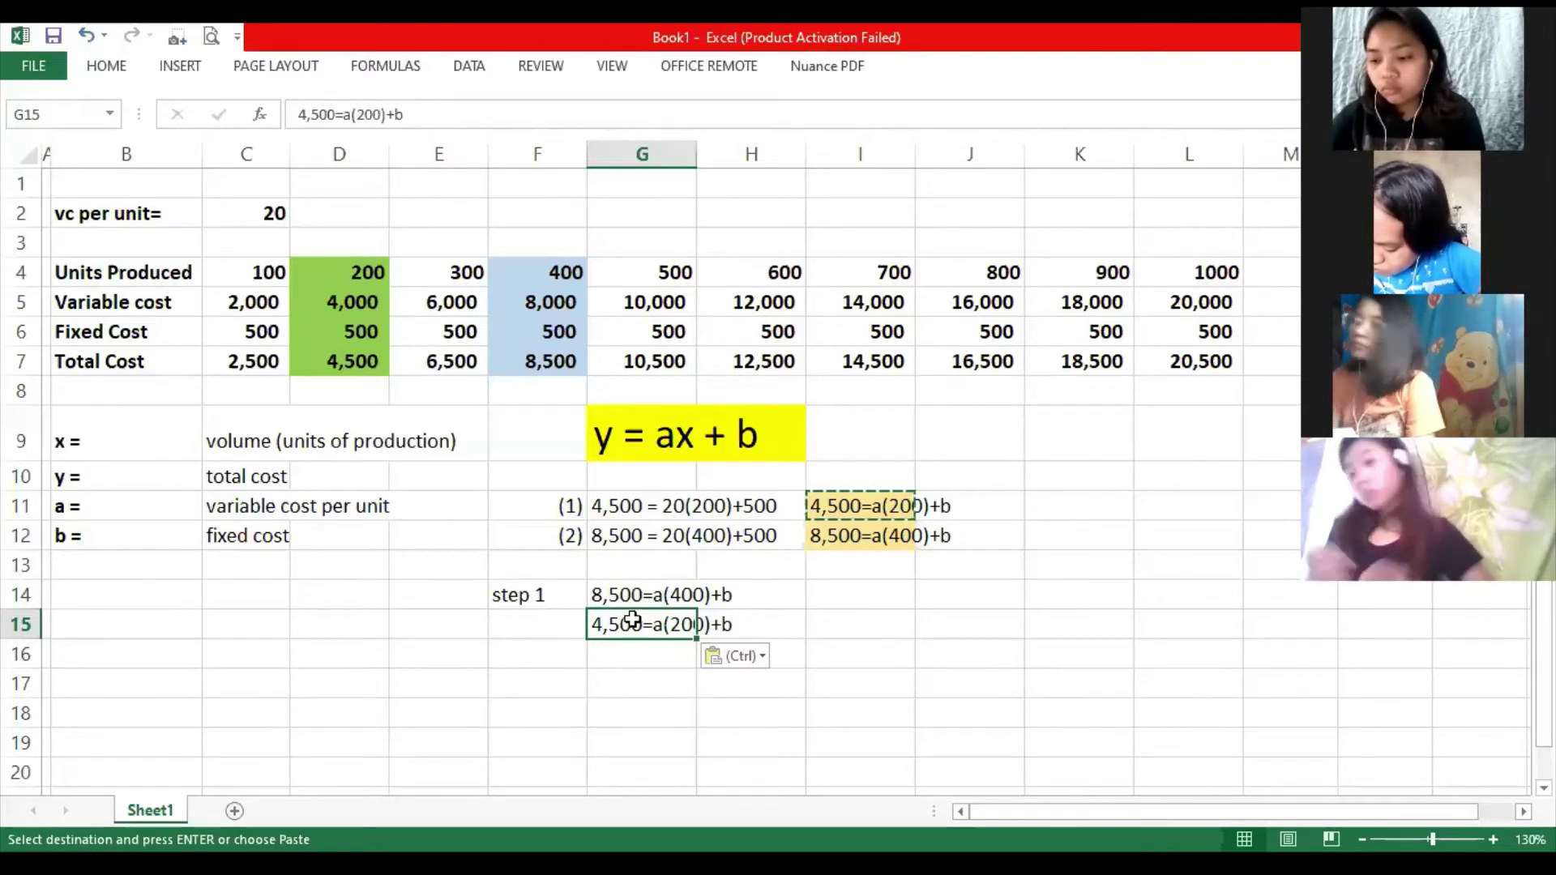
pyautogui.click(633, 596)
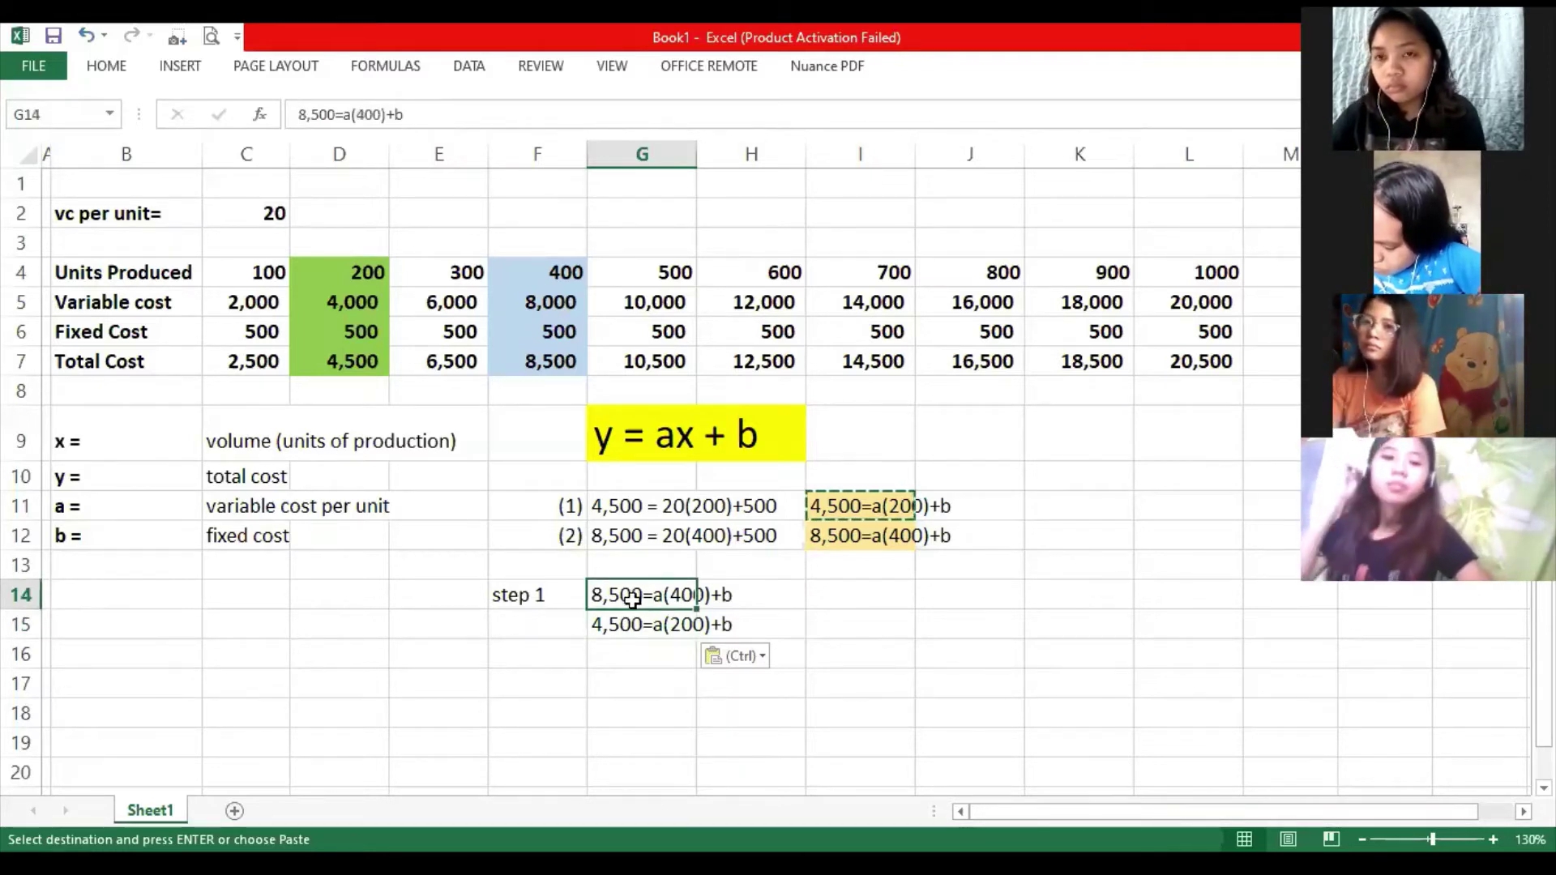
pyautogui.moveTo(633, 595); pyautogui.dragTo(635, 623)
pyautogui.hotkey('ctrl', 'c')
pyautogui.click(620, 679)
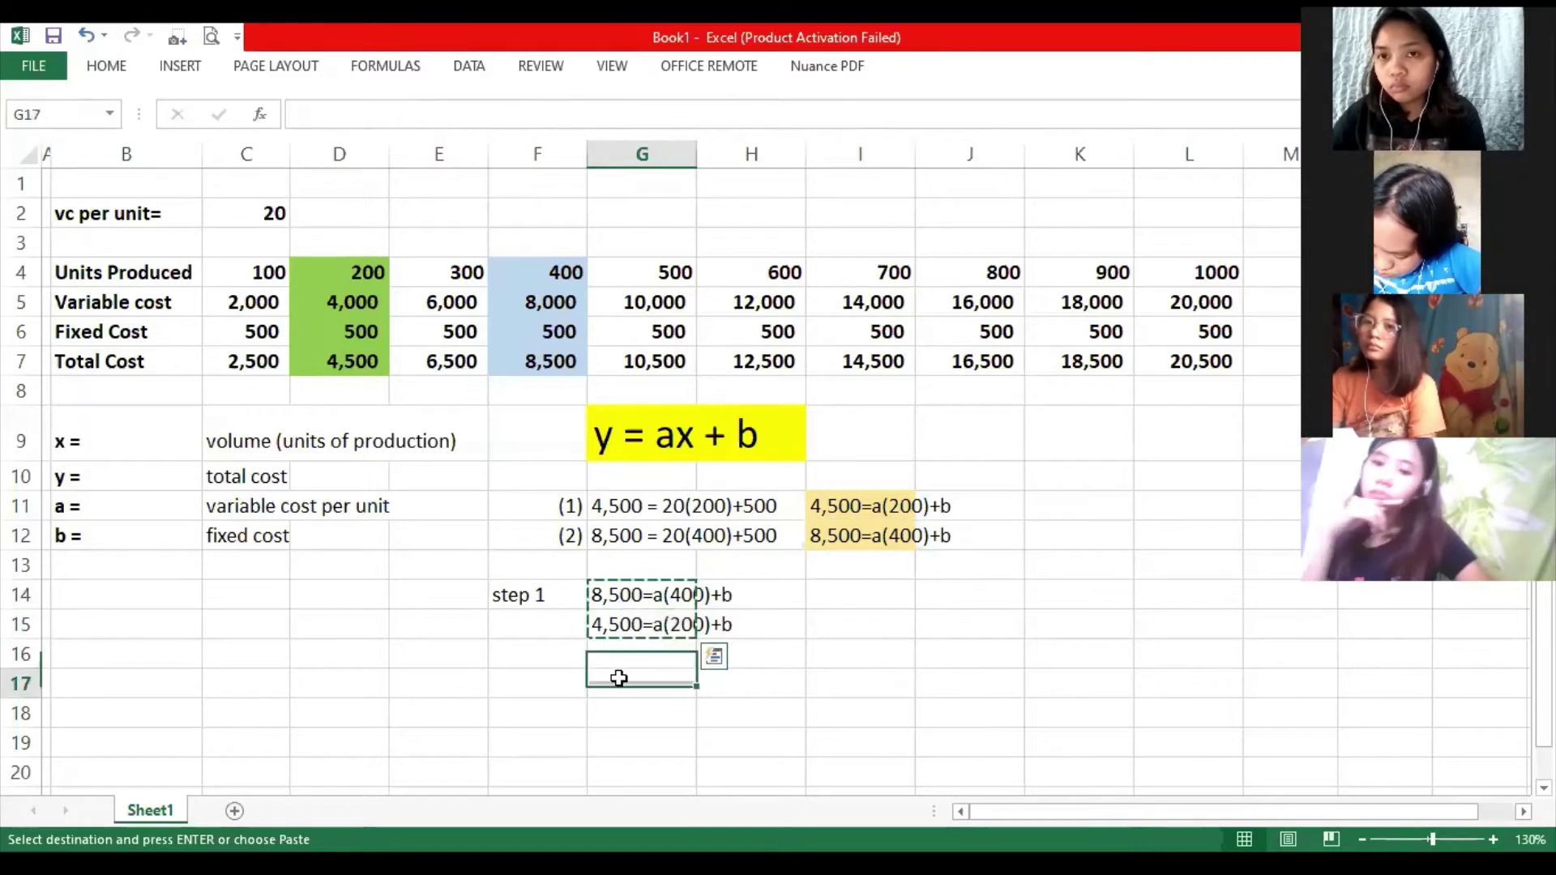
pyautogui.press('Return')
# Enter the label "step 2" in F17, beside the copied equations.
pyautogui.click(577, 685)
pyautogui.doubleClick(572, 690)
pyautogui.write('s')
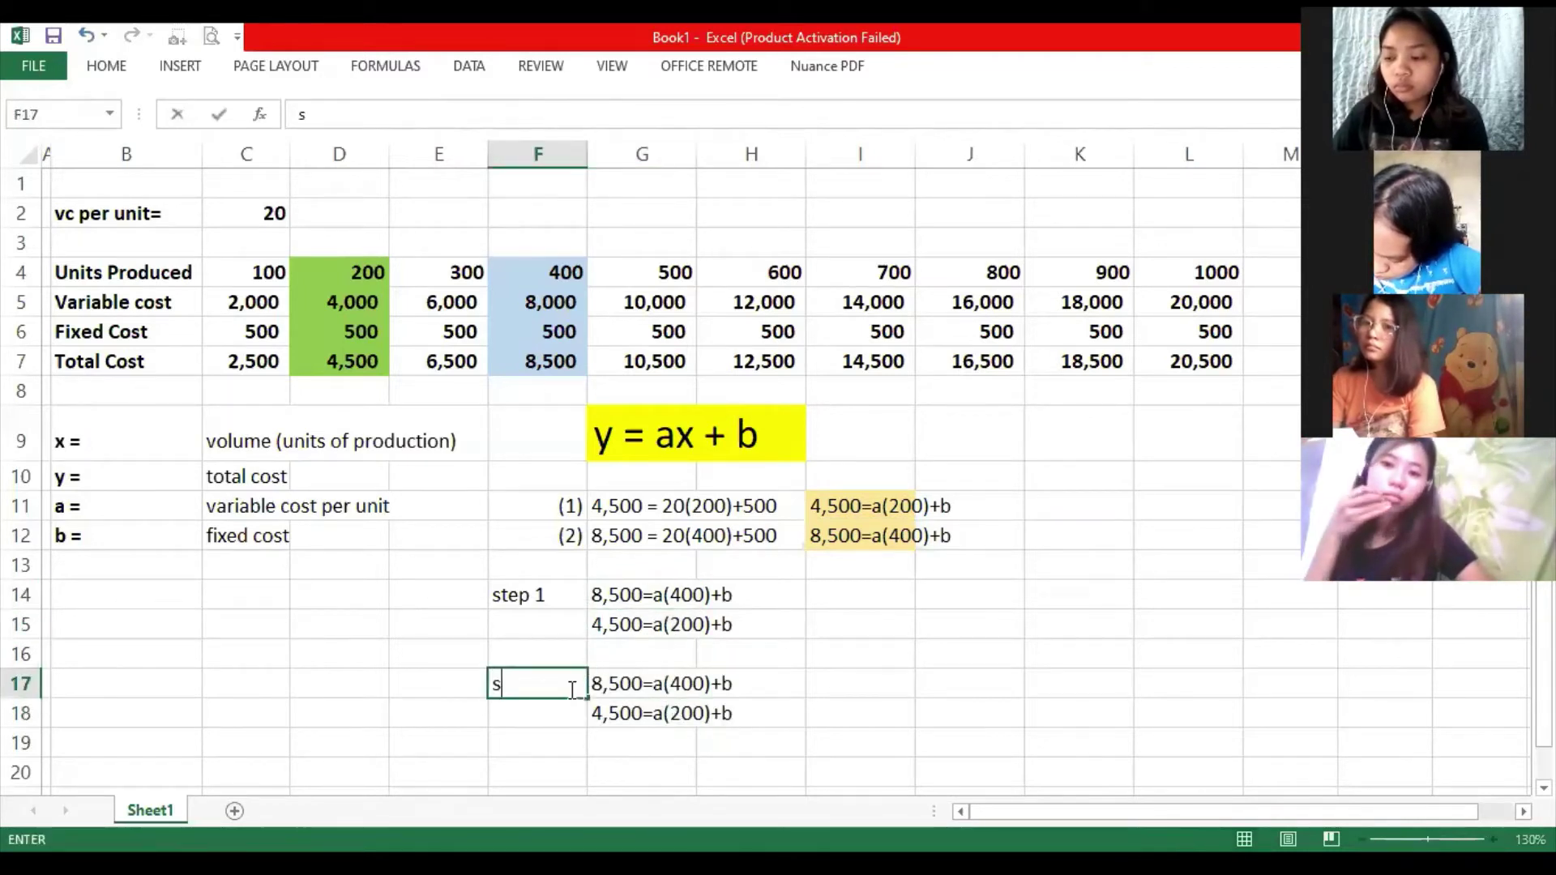
pyautogui.write('tep 2')
pyautogui.press('Return')
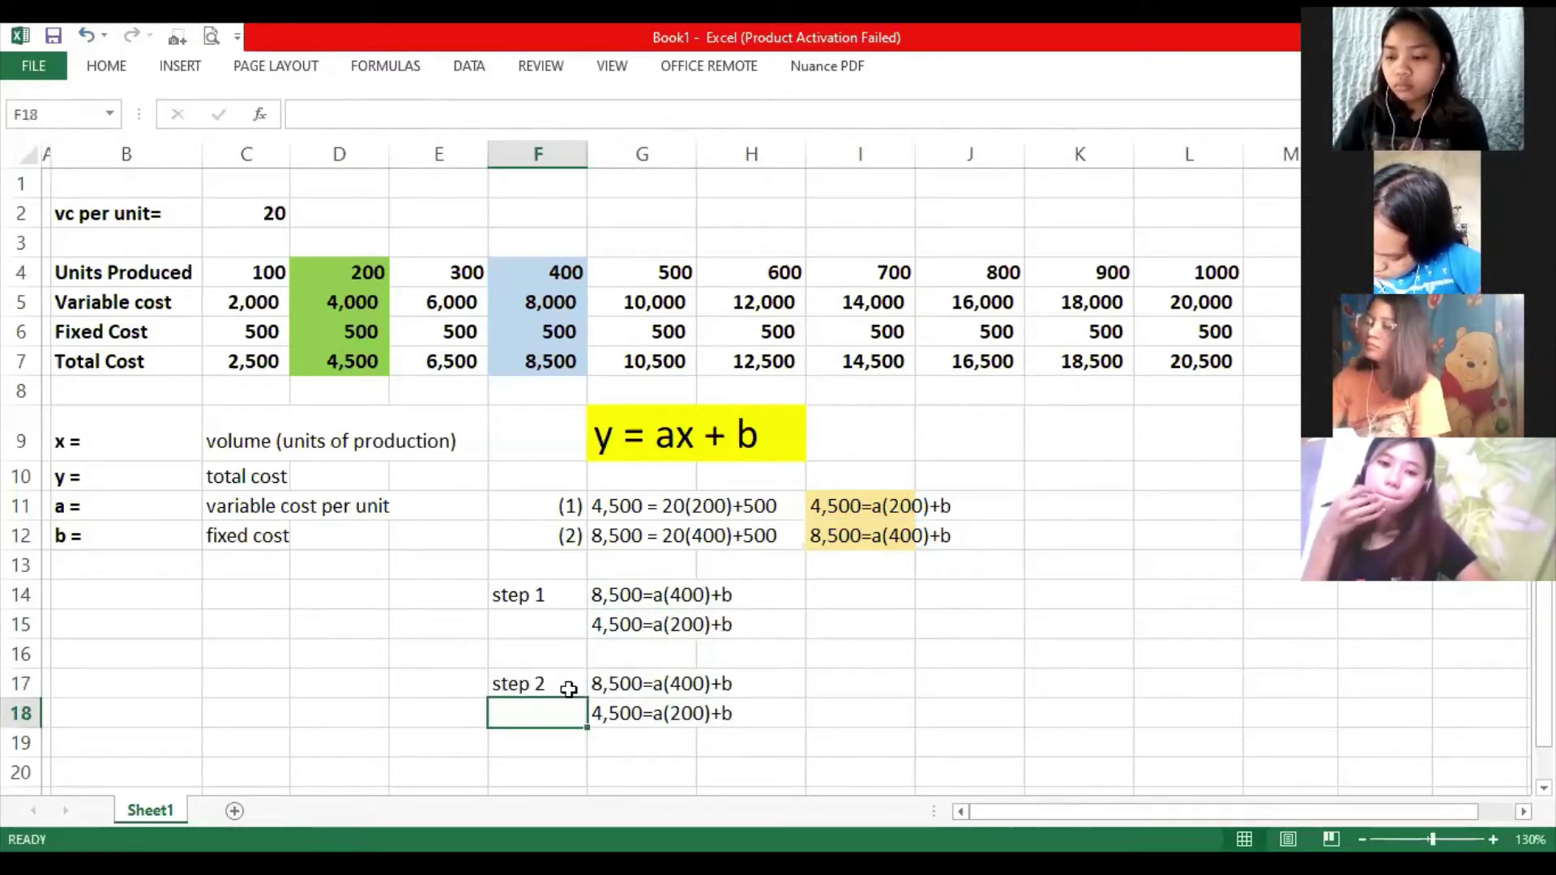
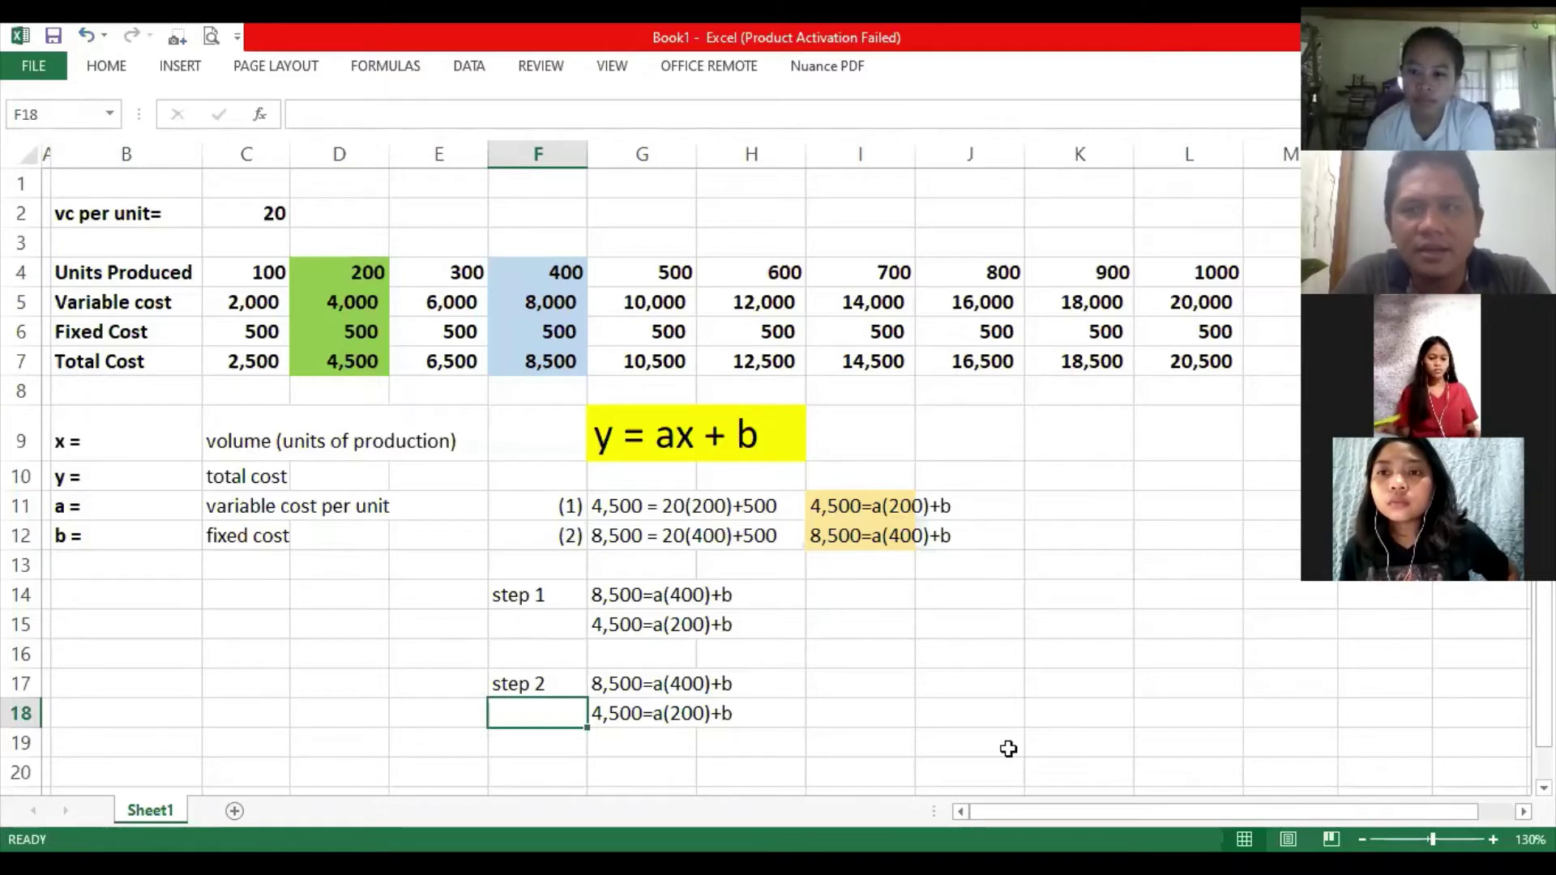
# Review the 200- and 400-unit equations in I11 and I12 against the cost table in C4:L7.
pyautogui.click(962, 624)
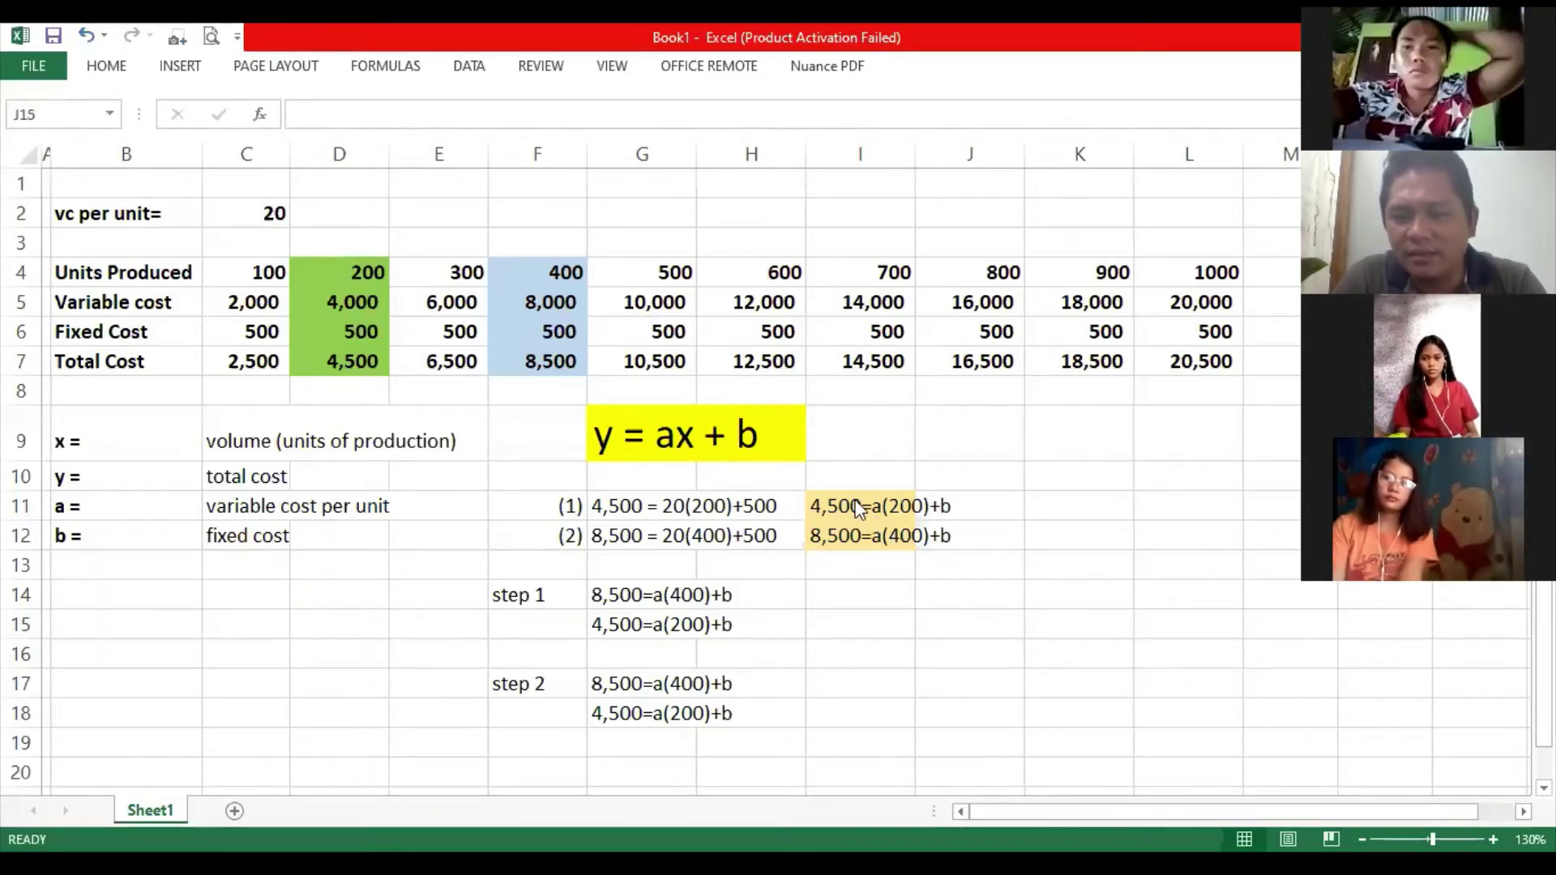
pyautogui.moveTo(854, 506); pyautogui.dragTo(855, 536)
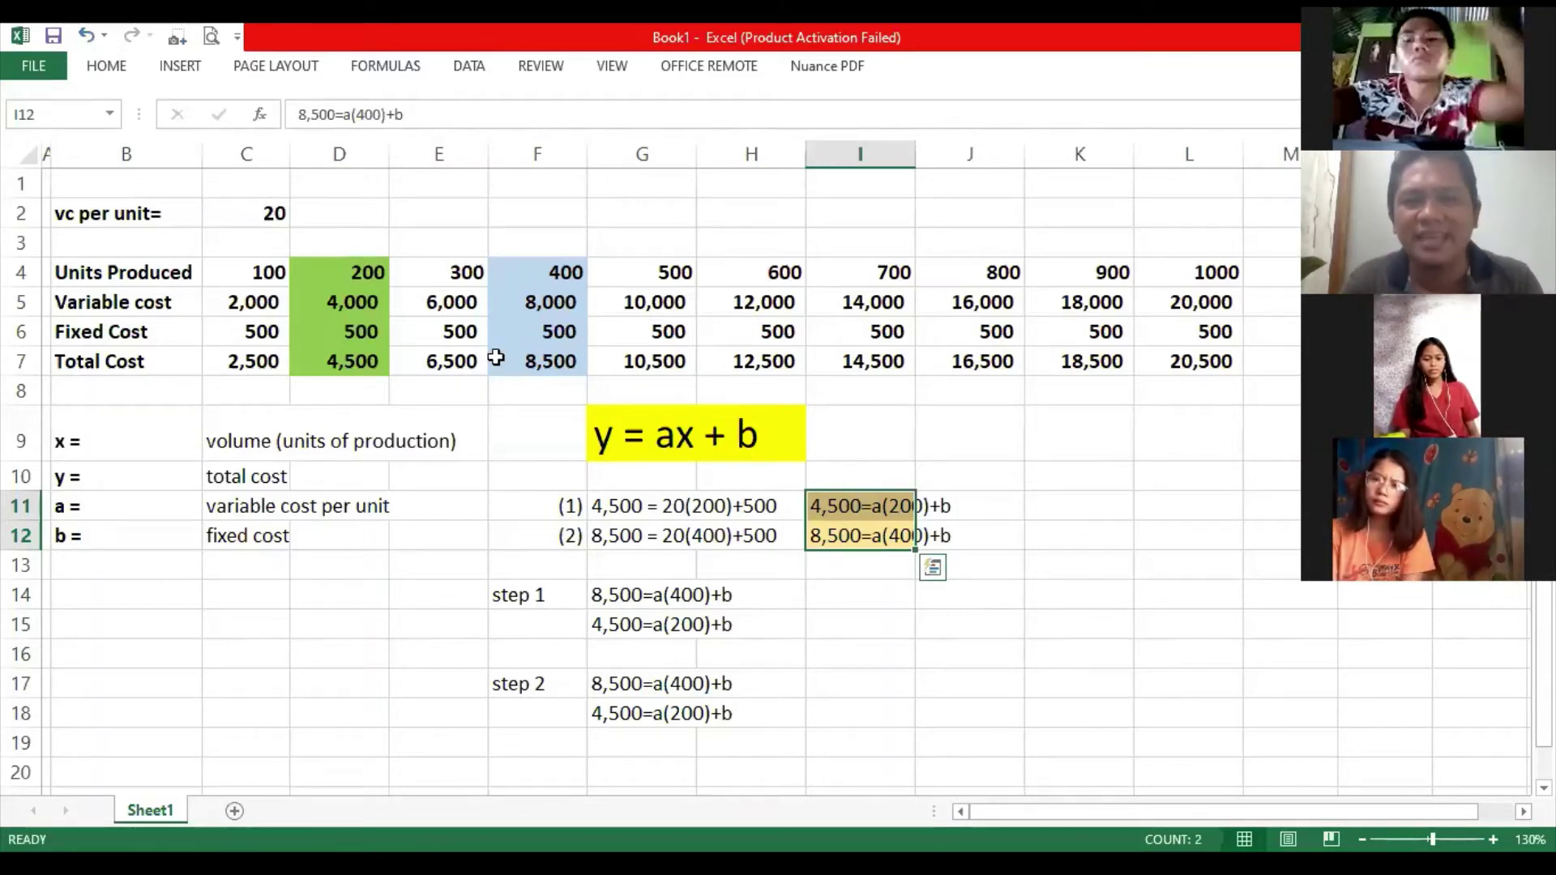
pyautogui.moveTo(266, 275); pyautogui.dragTo(1160, 361)
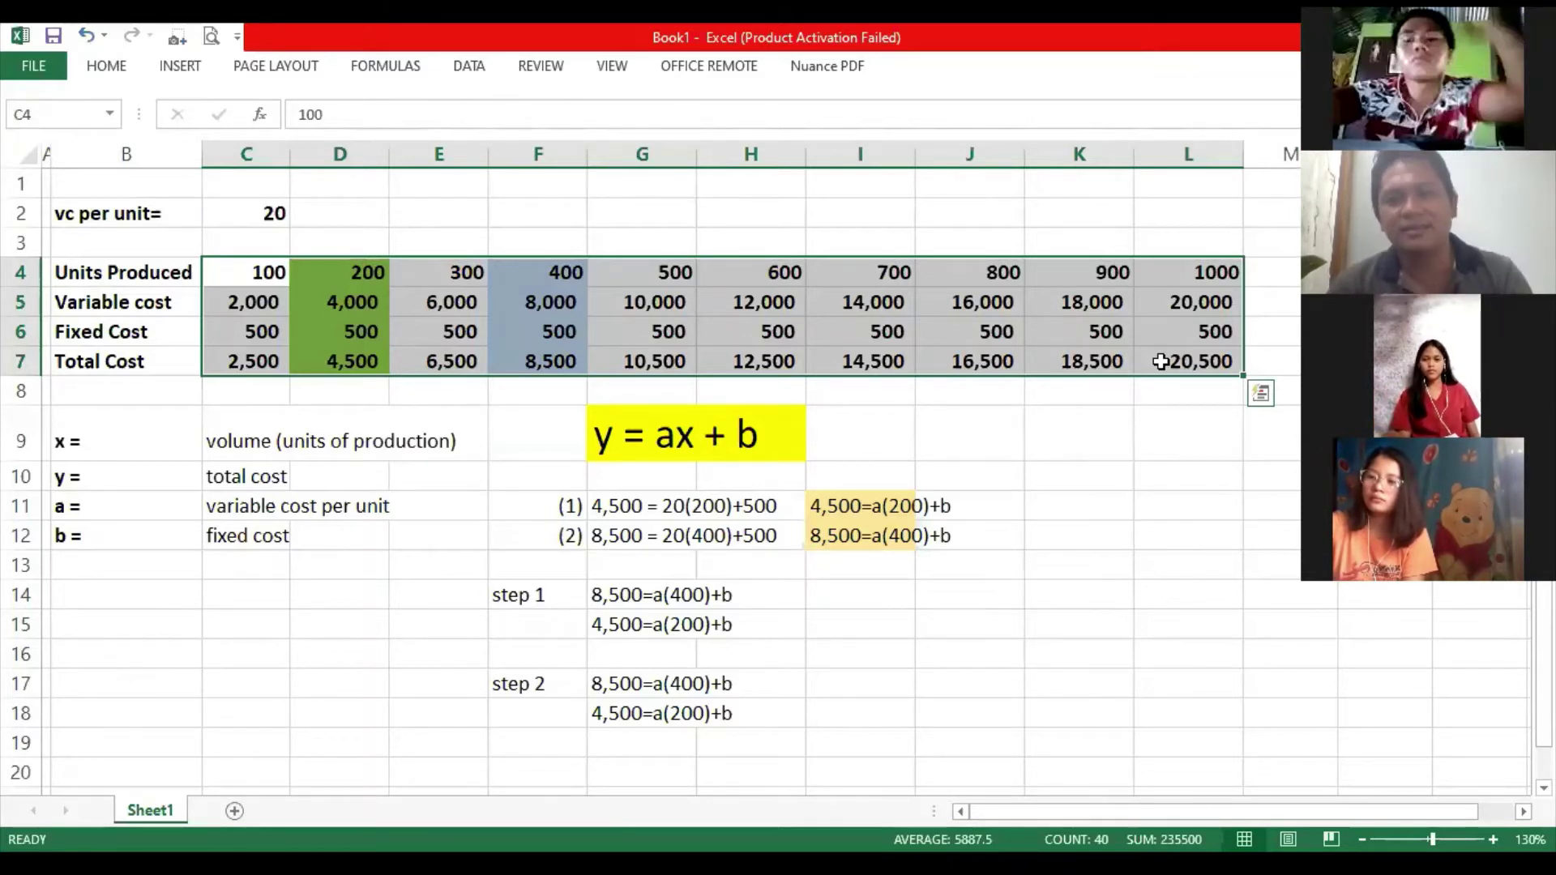
pyautogui.click(871, 506)
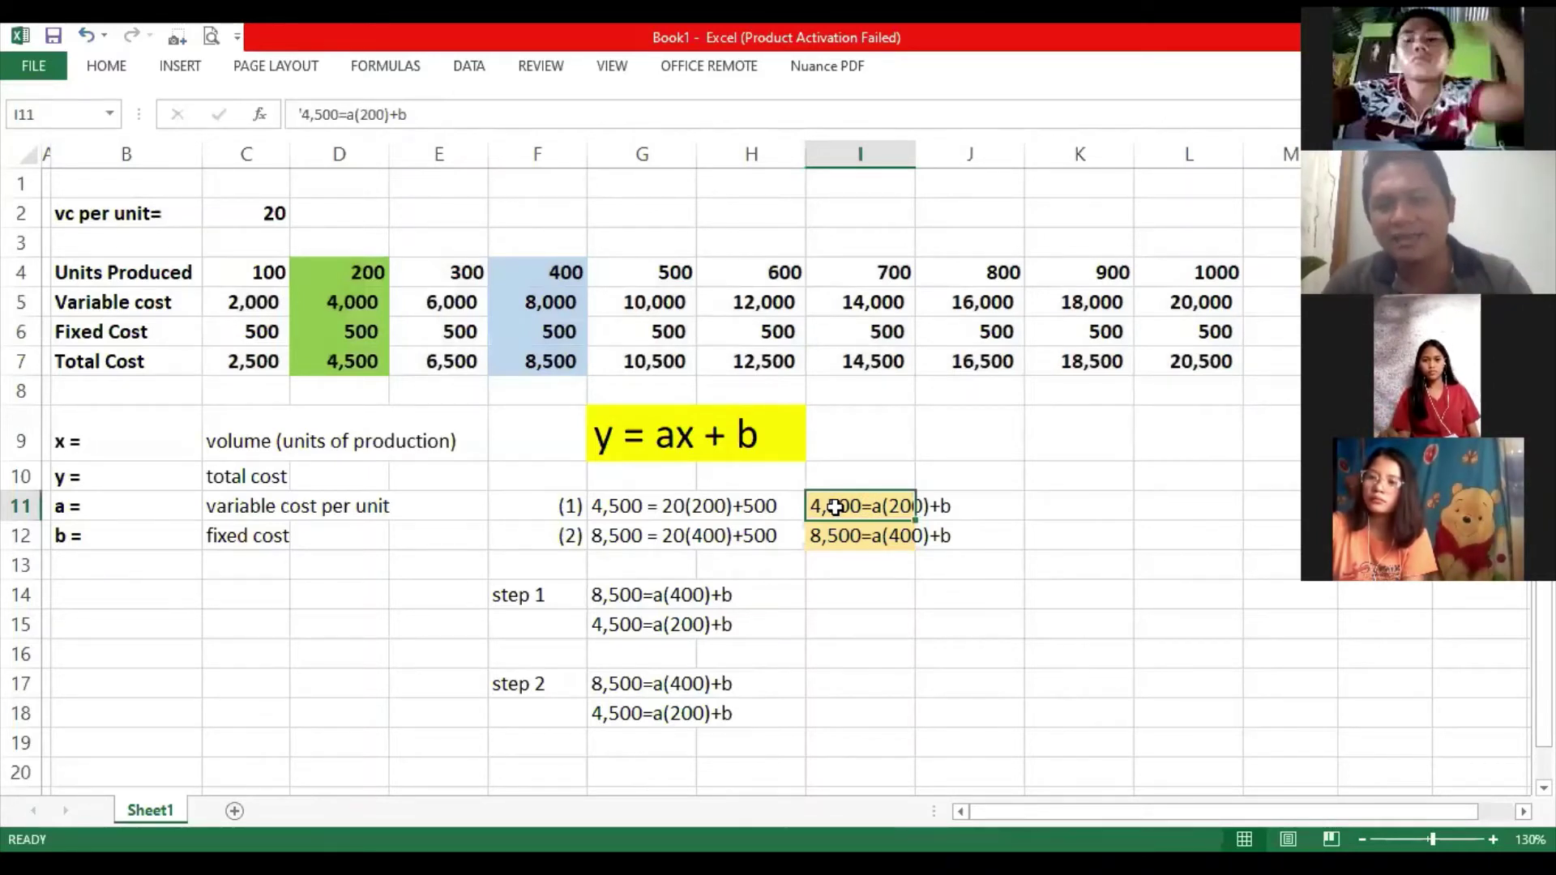
pyautogui.moveTo(834, 506); pyautogui.dragTo(891, 541)
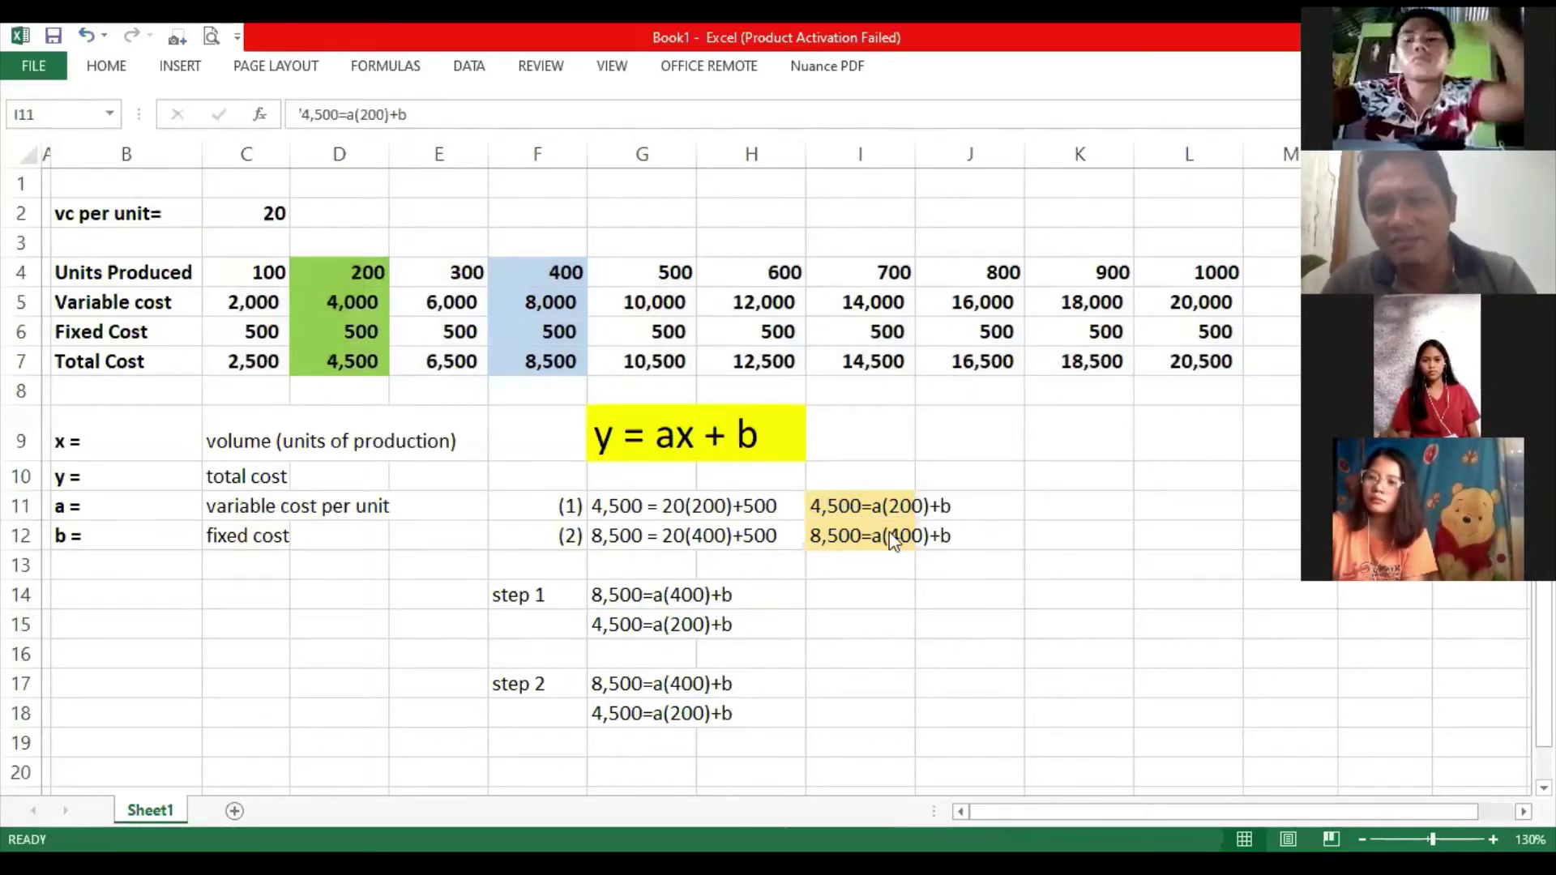
pyautogui.click(825, 542)
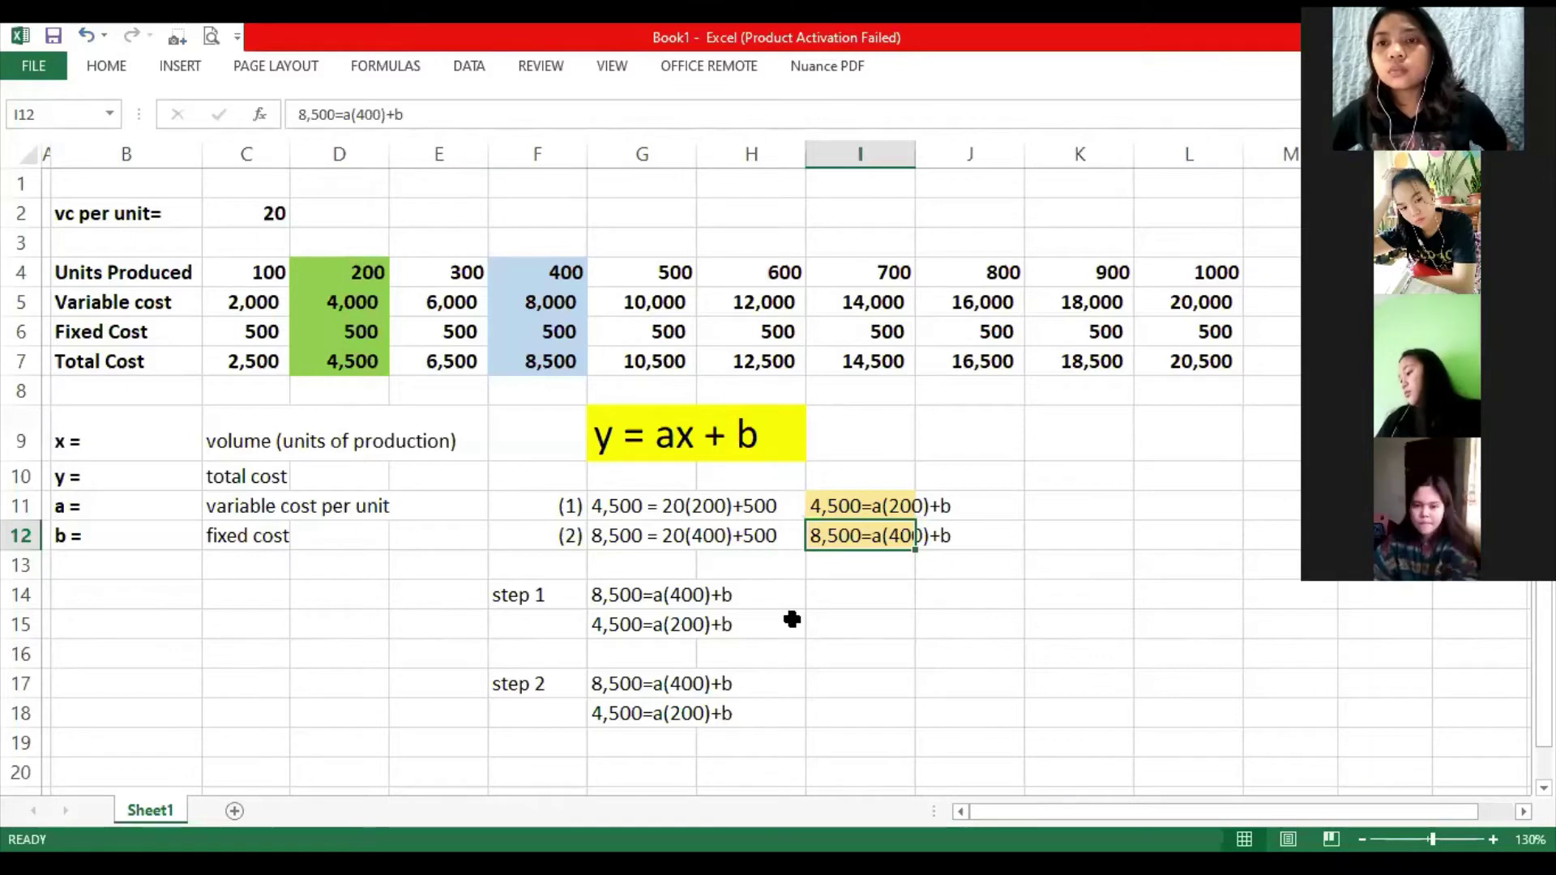
pyautogui.click(837, 515)
pyautogui.press('Down')
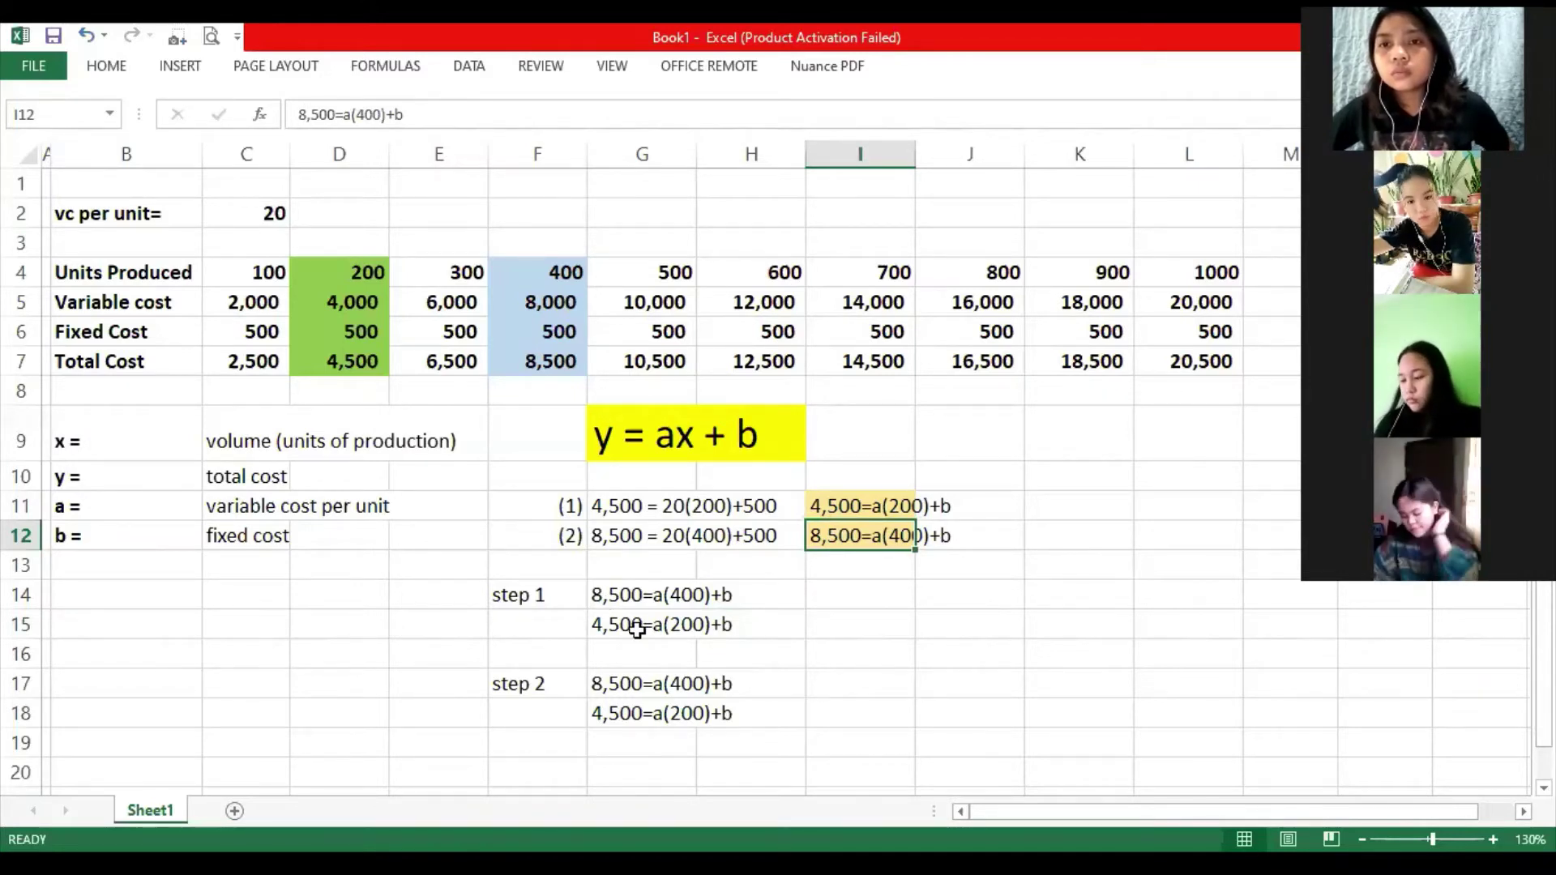
# Rewrite the 400-unit equation in G17 as "8,500=400a+b", without the parentheses.
pyautogui.doubleClick(671, 684)
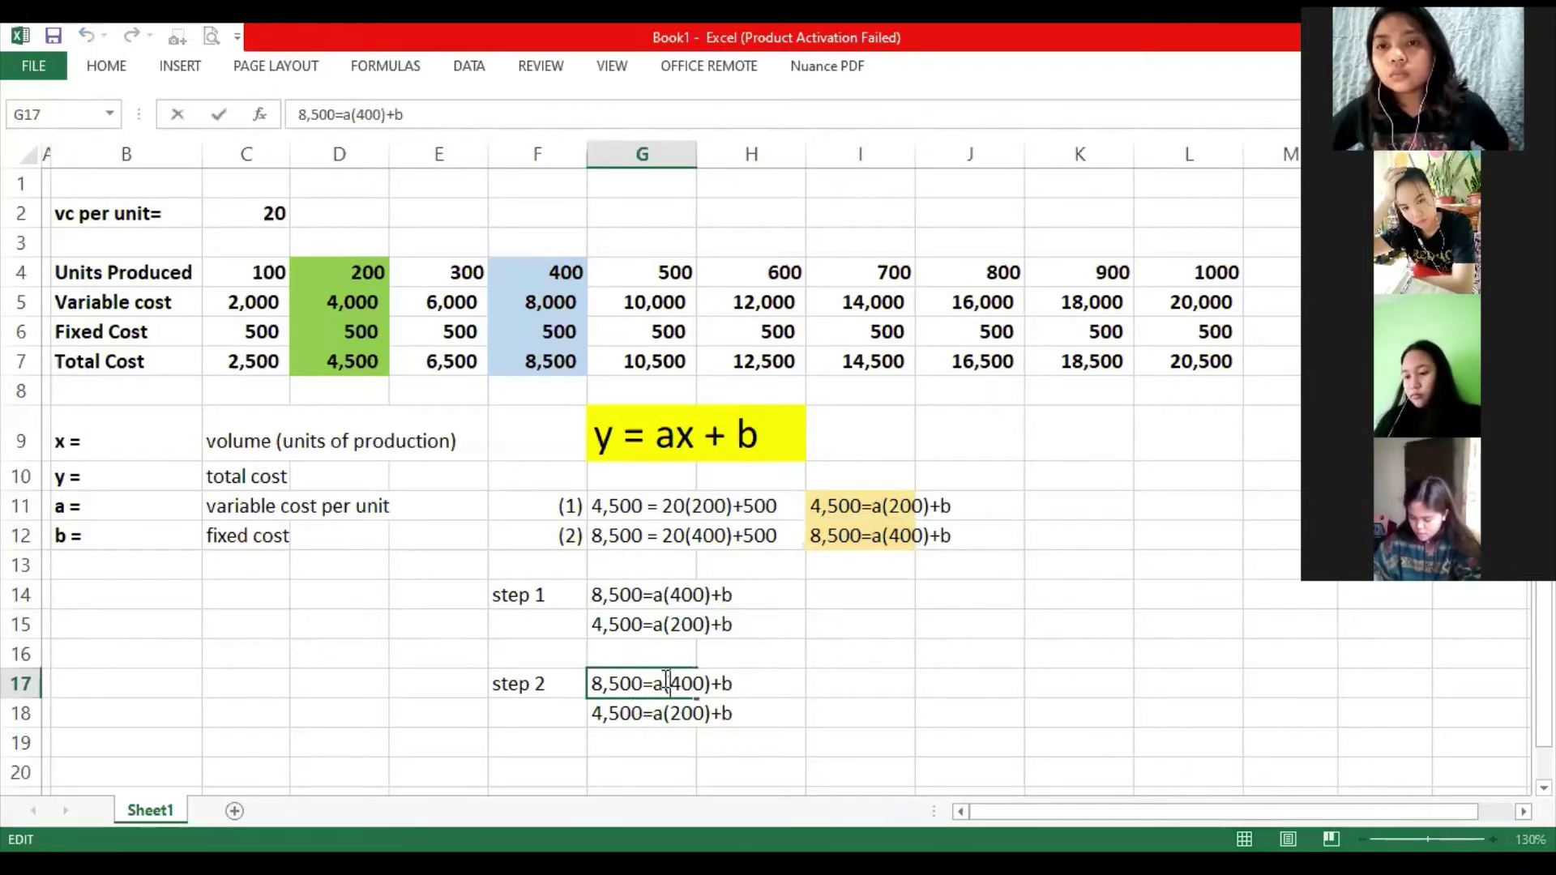
pyautogui.press('BackSpace')
pyautogui.press('BackSpace')
pyautogui.press('Right')
pyautogui.press('Right')
pyautogui.press('Right')
pyautogui.write('a')
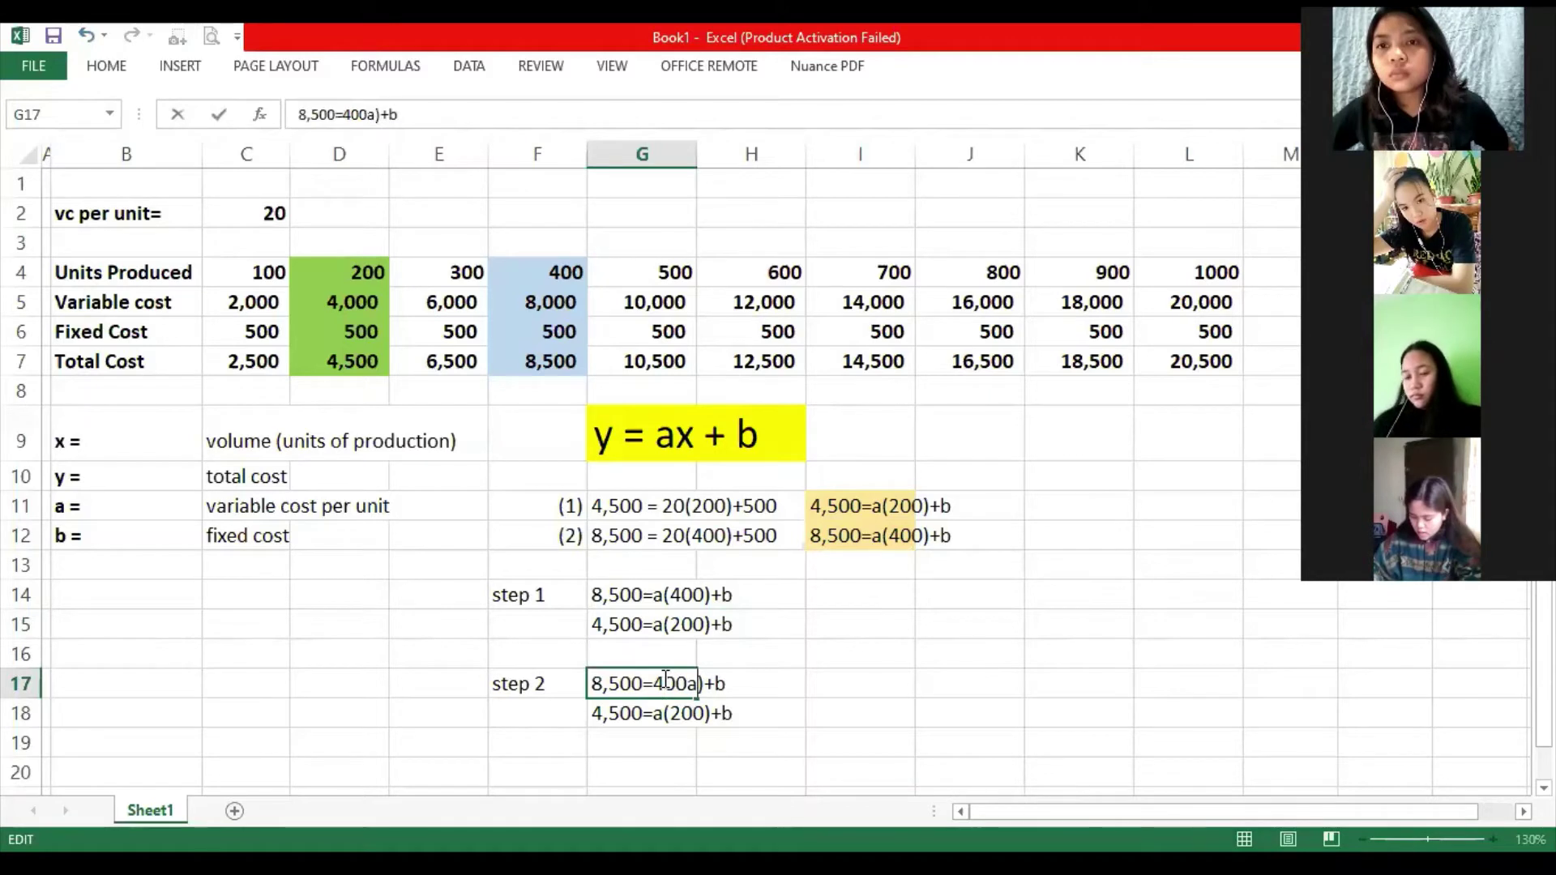
pyautogui.press('Delete')
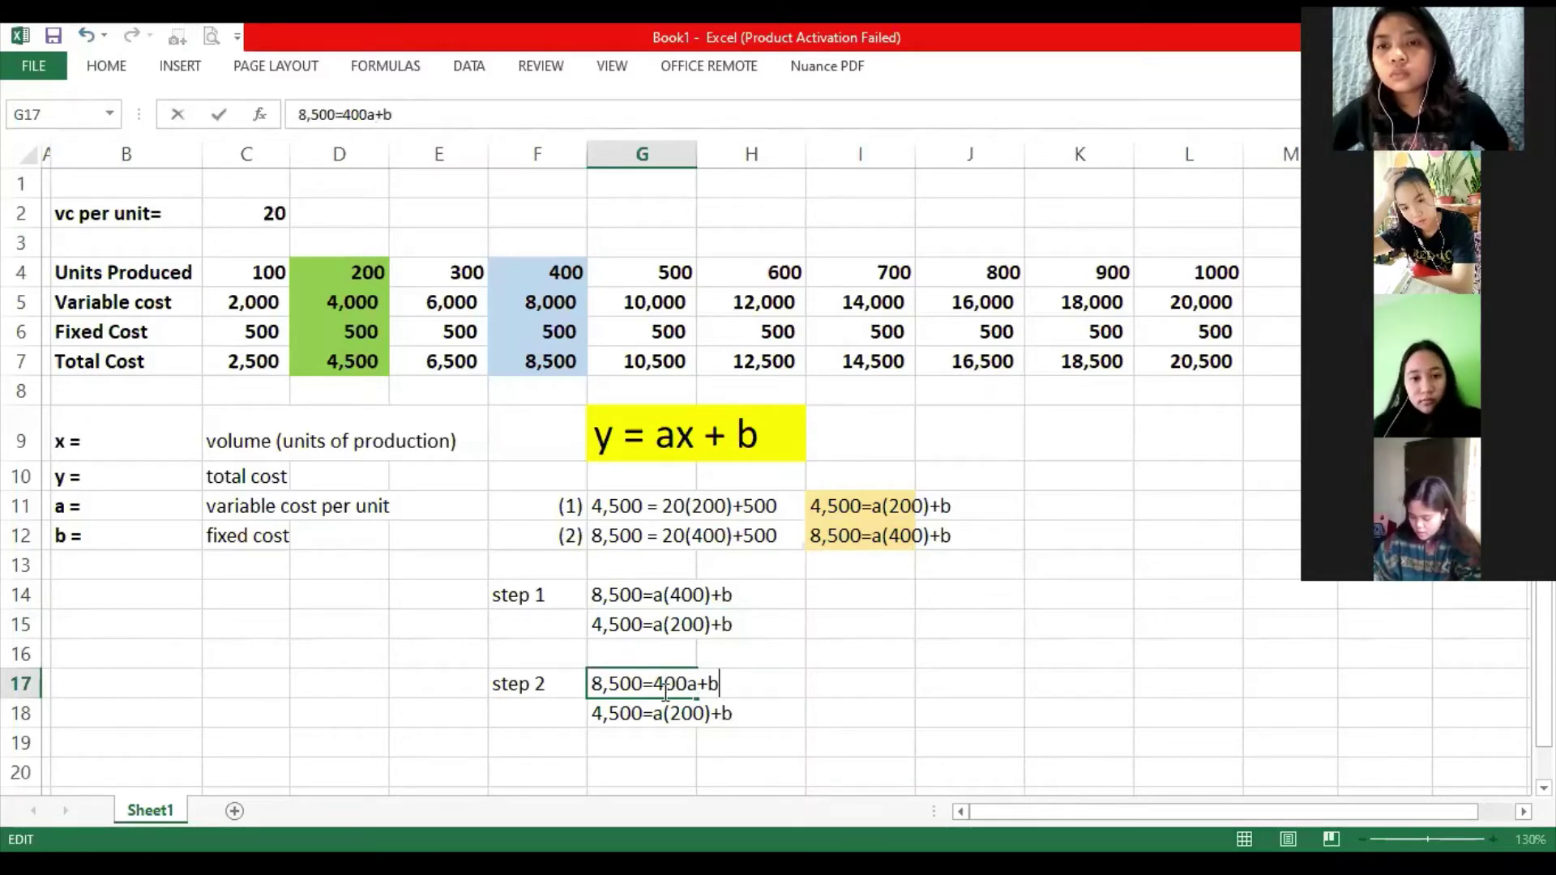
# Rewrite the 200-unit equation in G18 as "4,500=200a+b", without the parentheses.
pyautogui.click(676, 713)
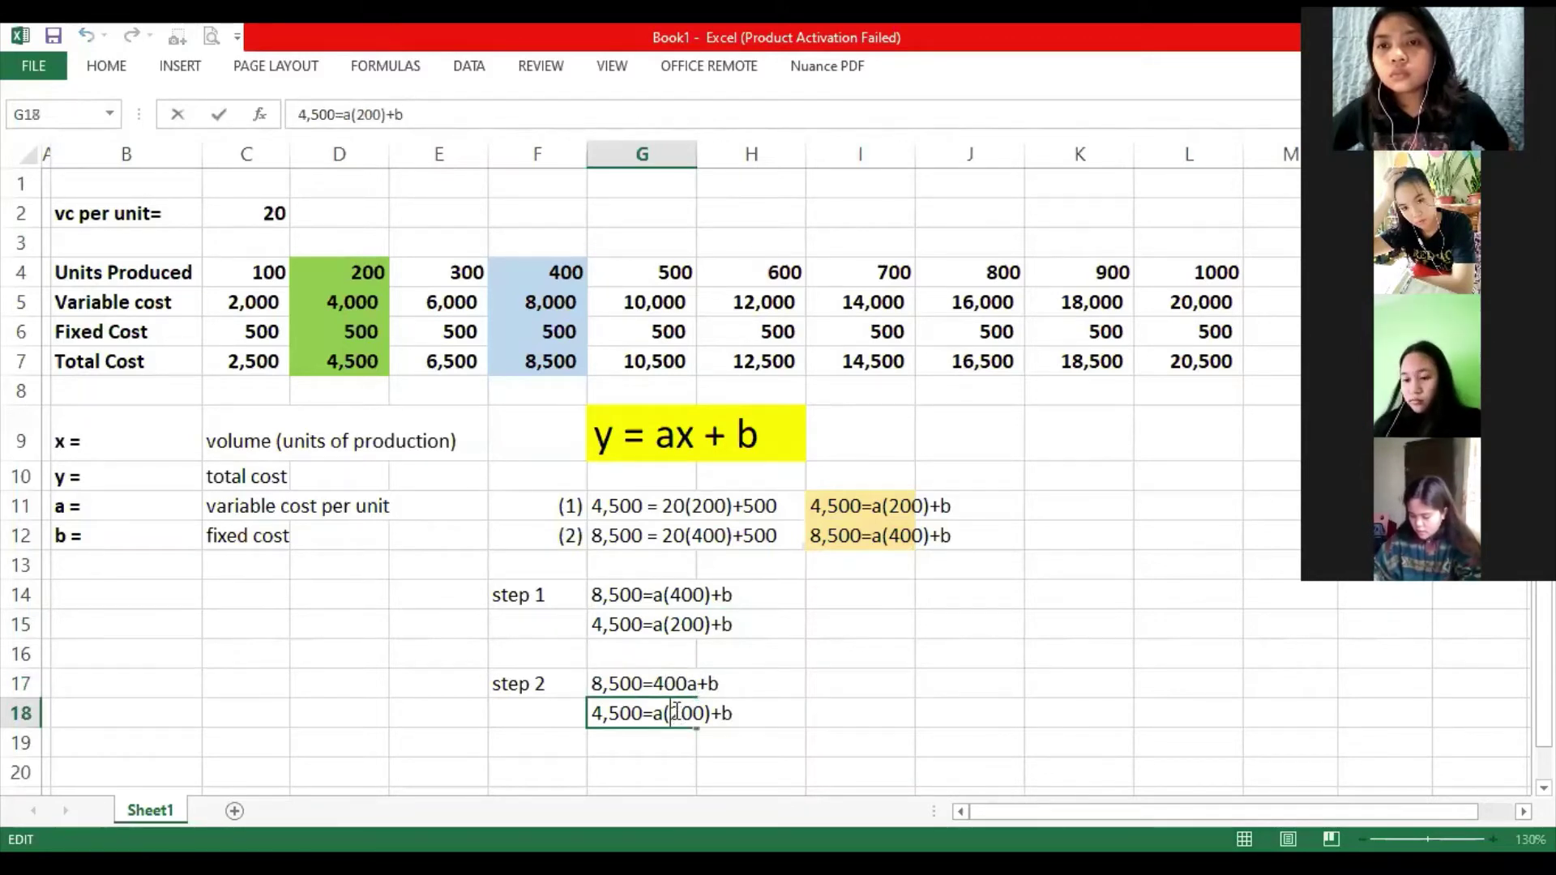
pyautogui.doubleClick(671, 713)
pyautogui.press('BackSpace')
pyautogui.press('BackSpace')
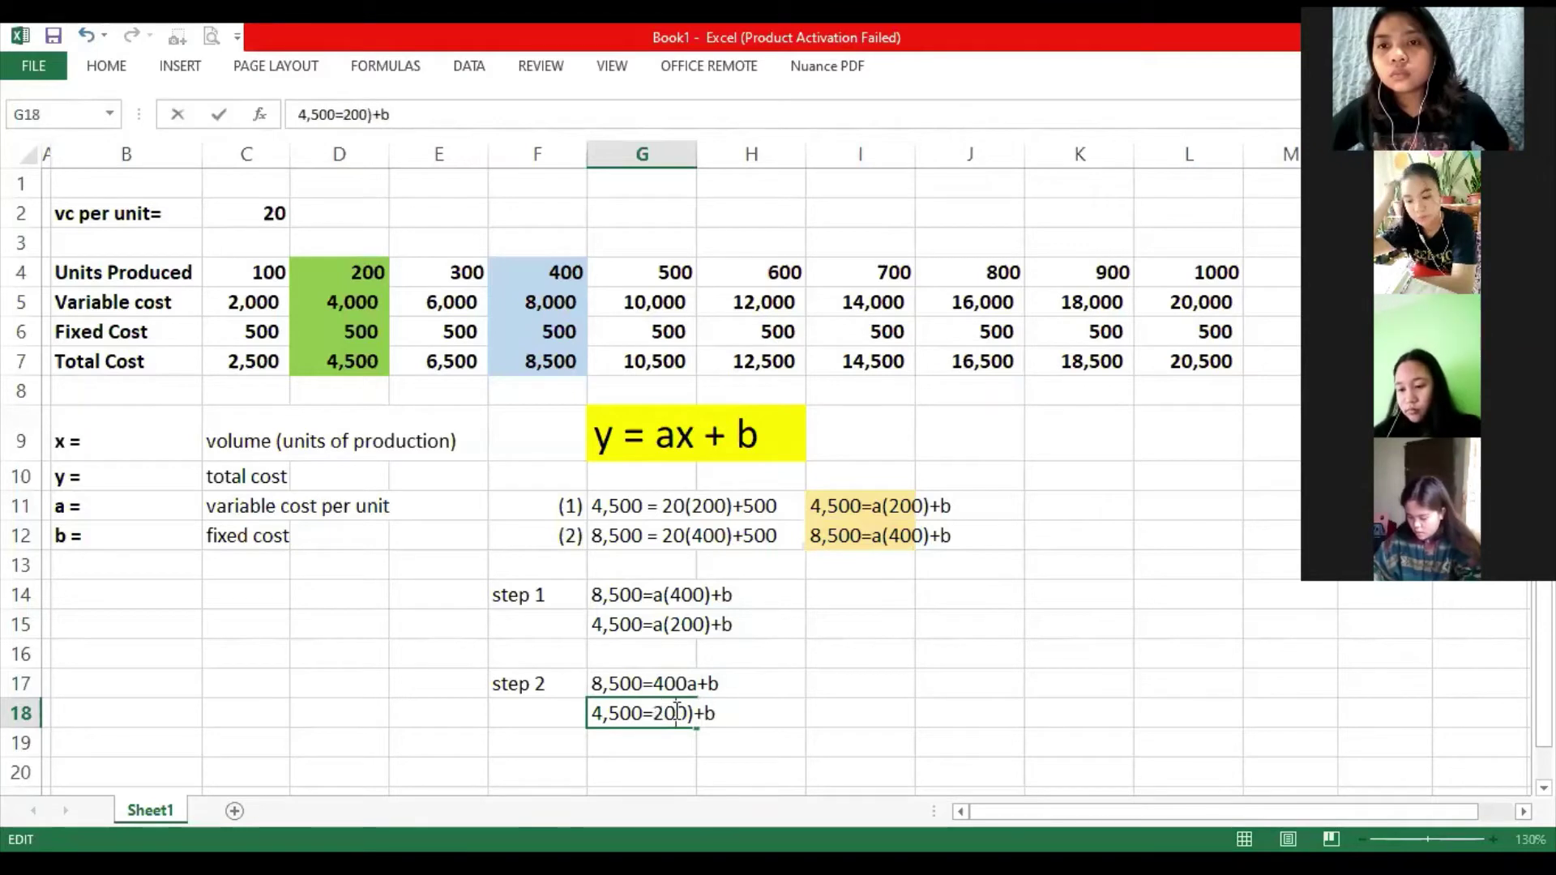
pyautogui.press('Right')
pyautogui.press('Right')
pyautogui.press('Right')
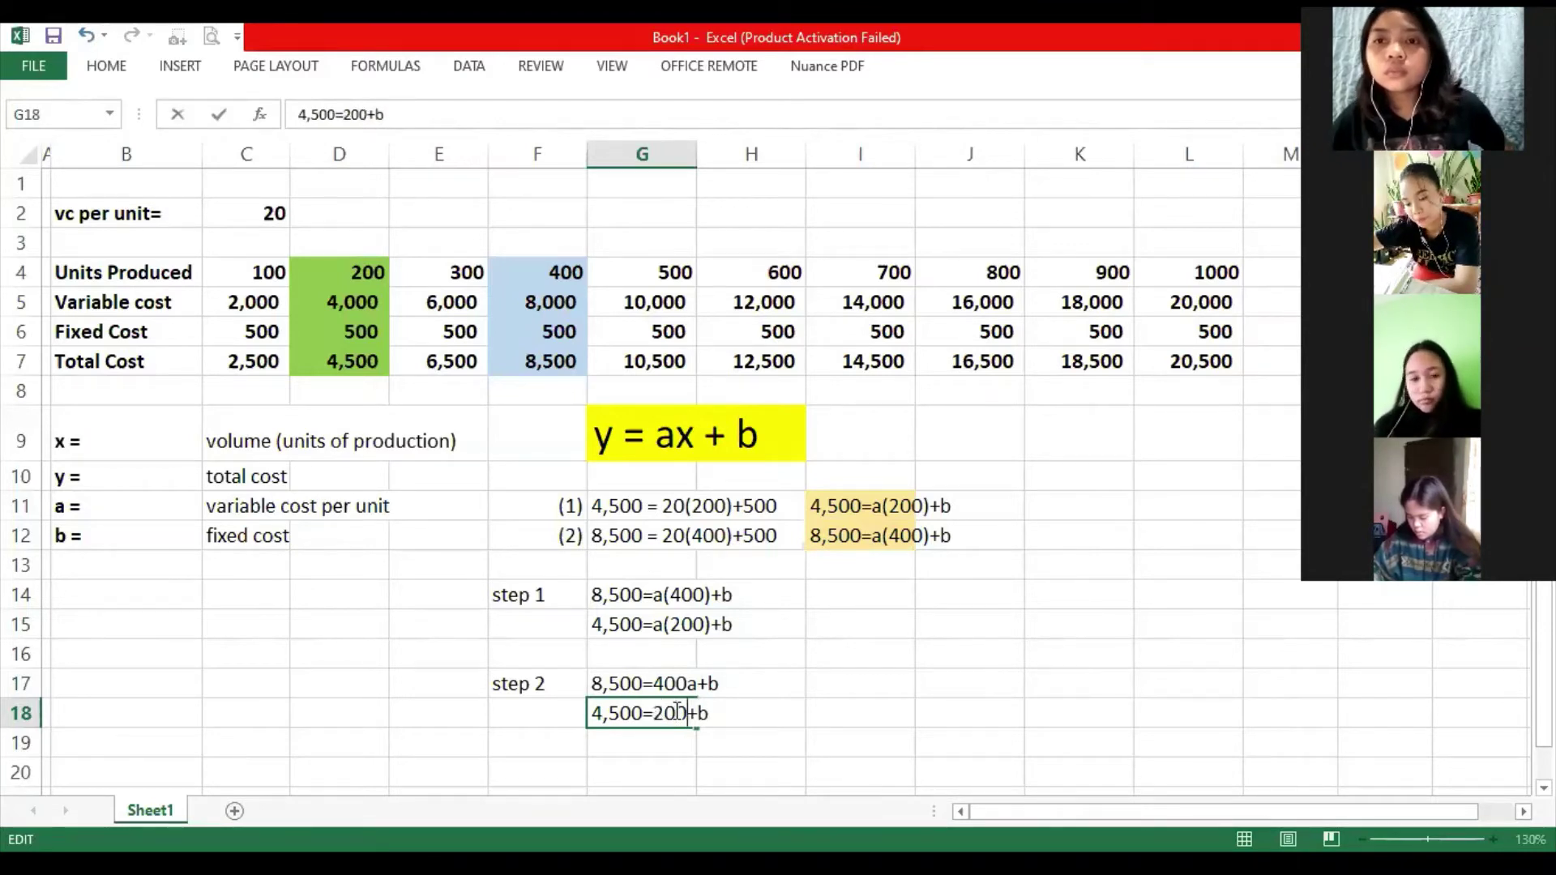
pyautogui.press('Delete')
pyautogui.write('a')
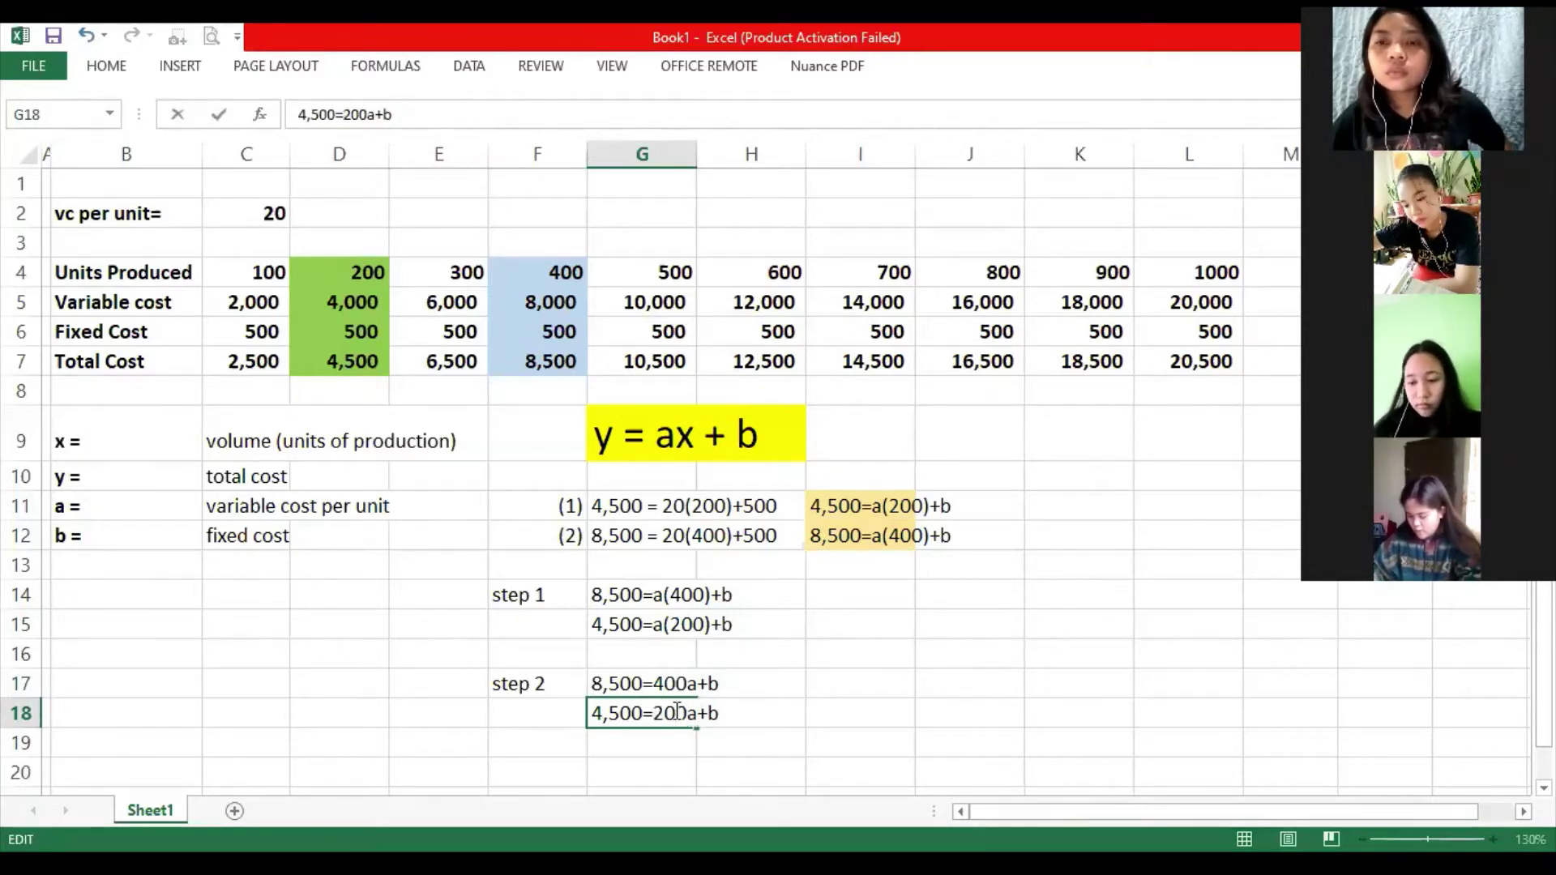
pyautogui.press('Return')
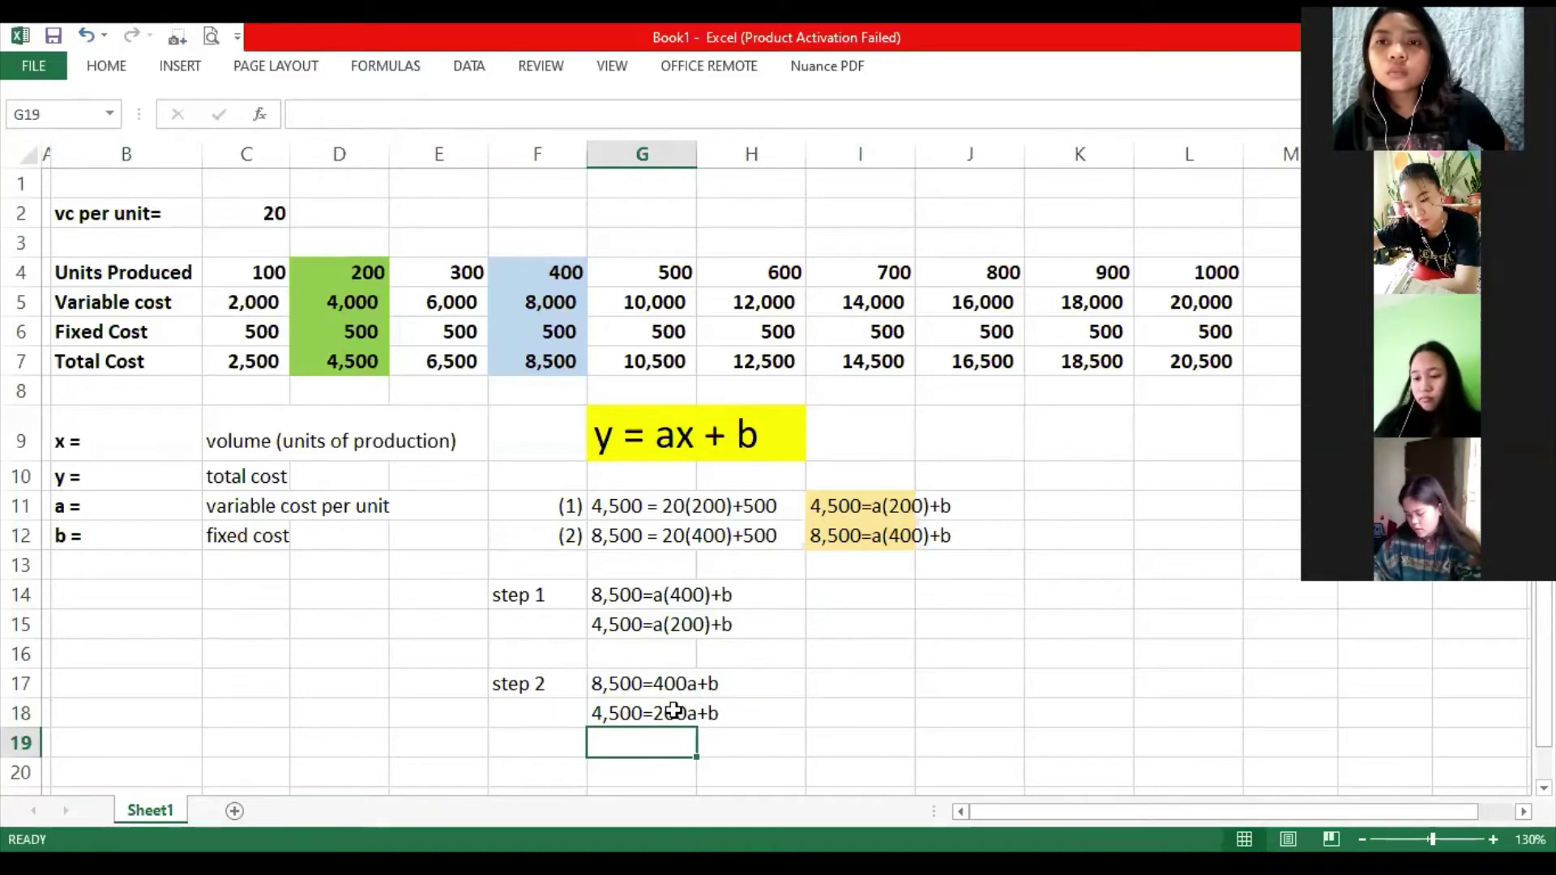
# Add a bottom border under G18:H18 as the subtraction line below the step 2 equations.
pyautogui.click(766, 723)
pyautogui.keyDown('shift'); pyautogui.click(613, 714); pyautogui.keyUp('shift')
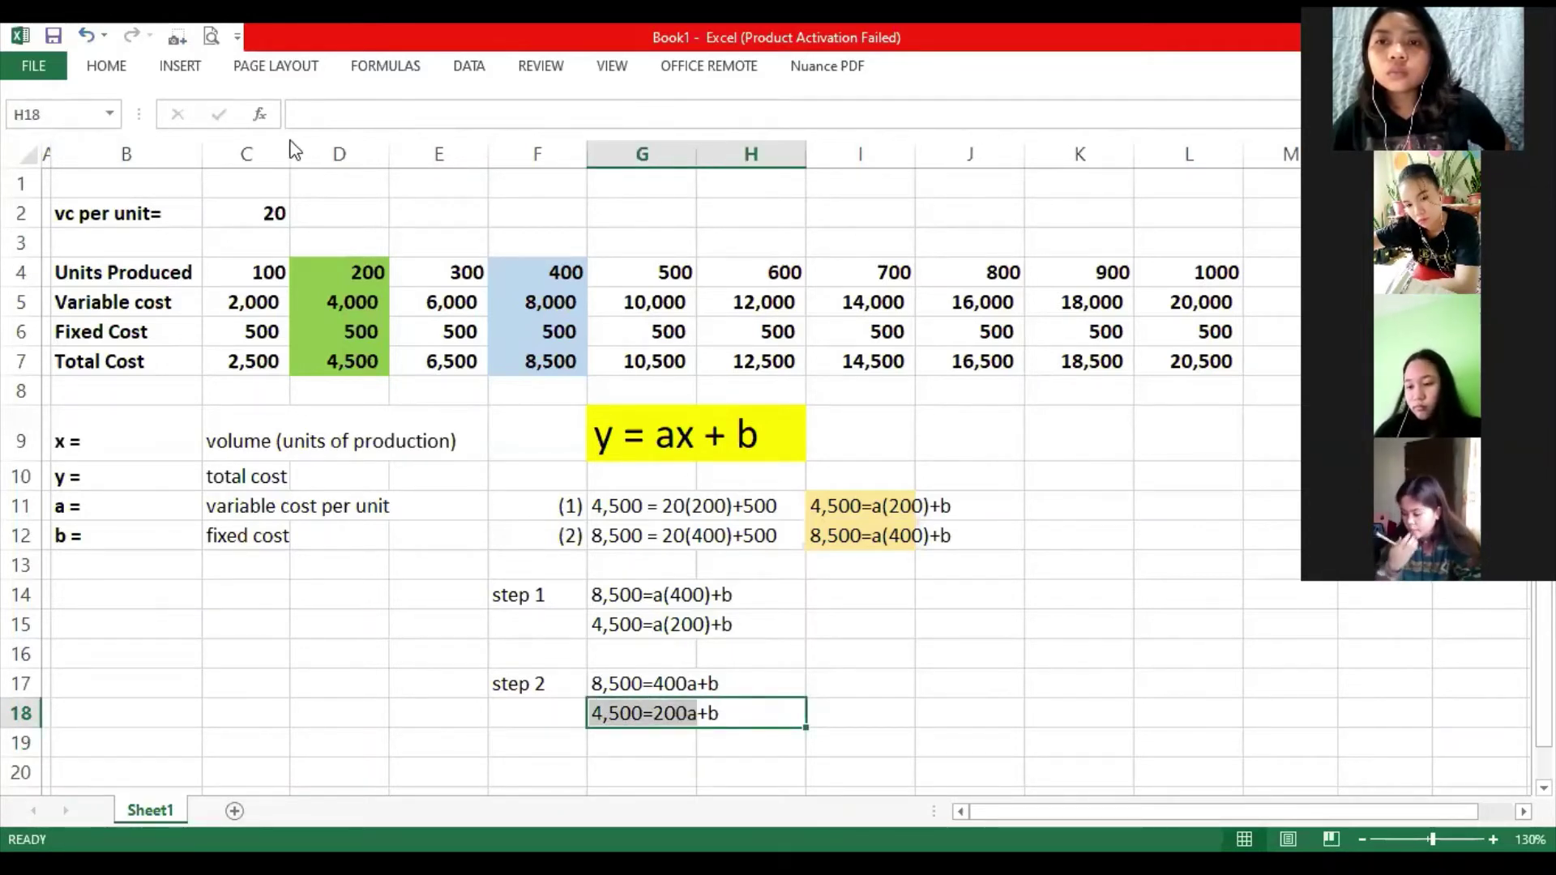
pyautogui.click(794, 677)
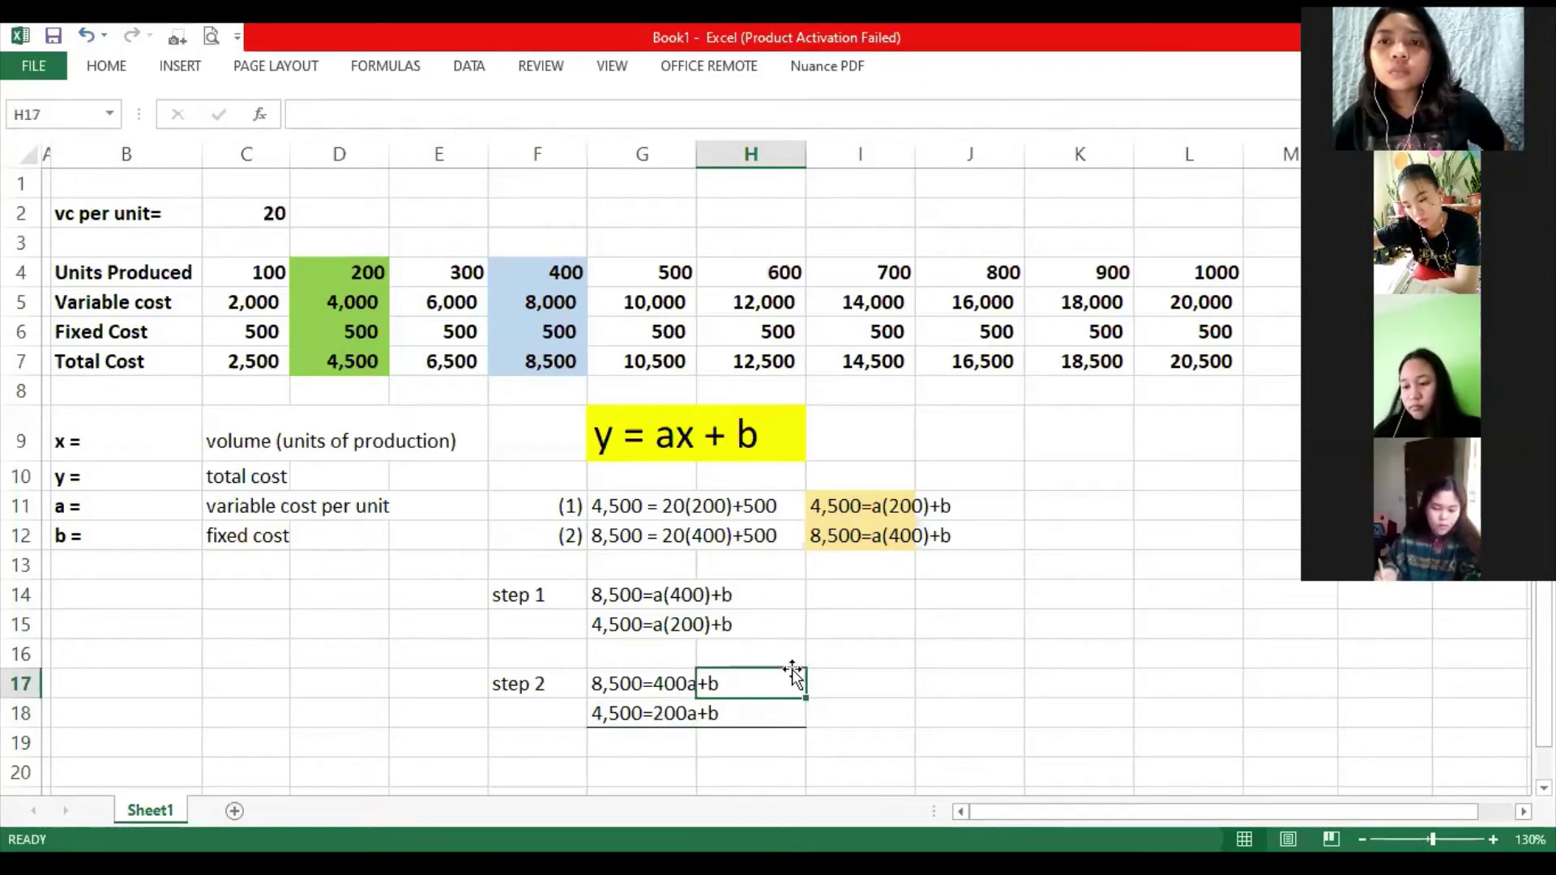
# Enter a minus sign as text in F18, beside the 200-unit equation.
pyautogui.click(568, 719)
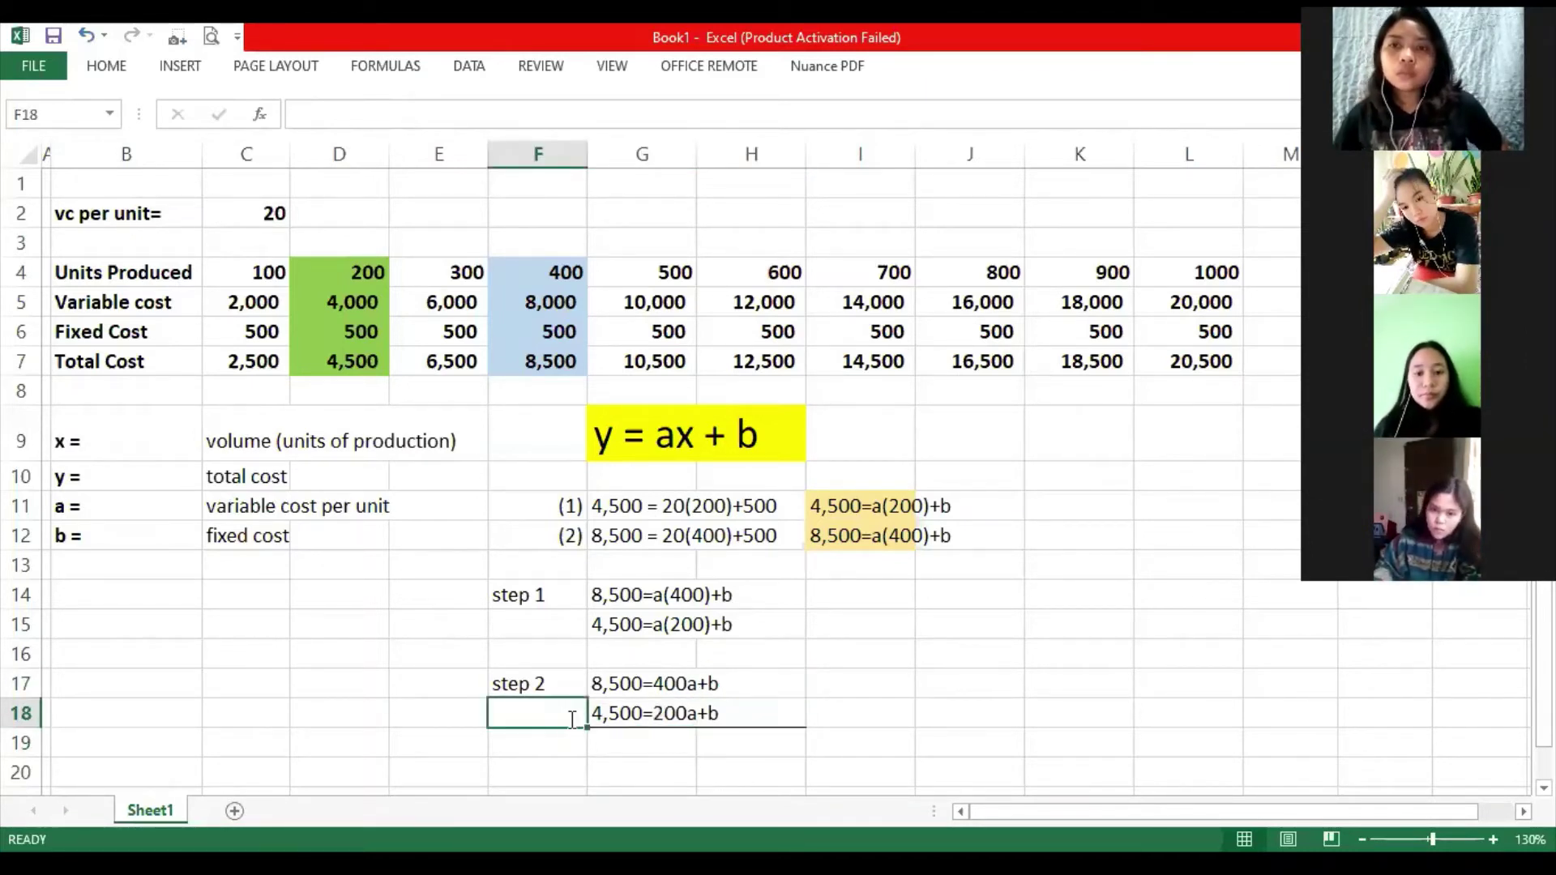
pyautogui.write("'-")
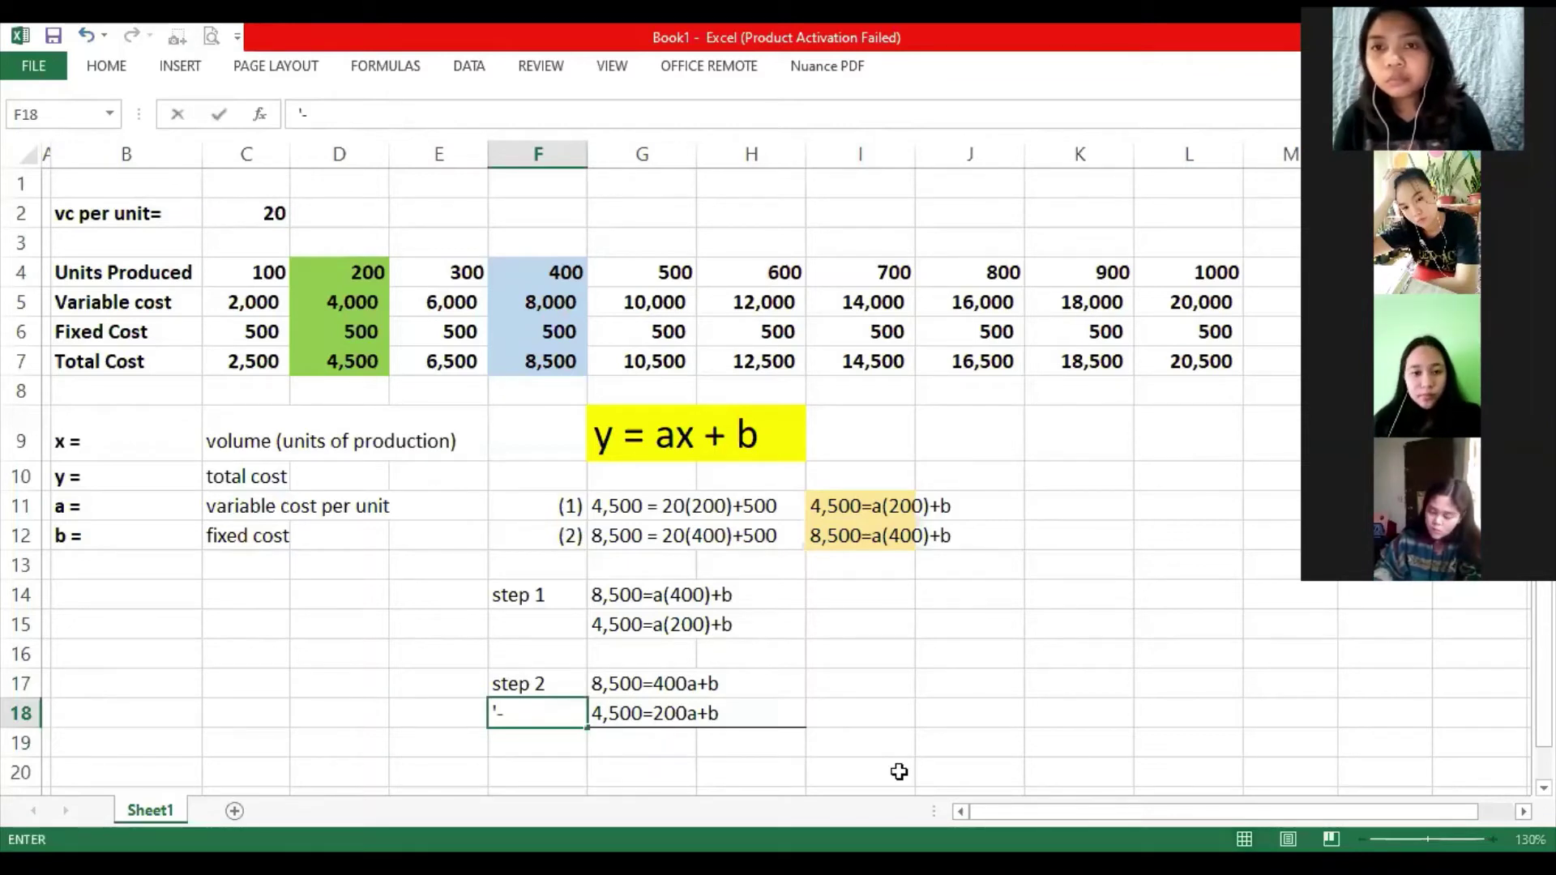
pyautogui.press('Return')
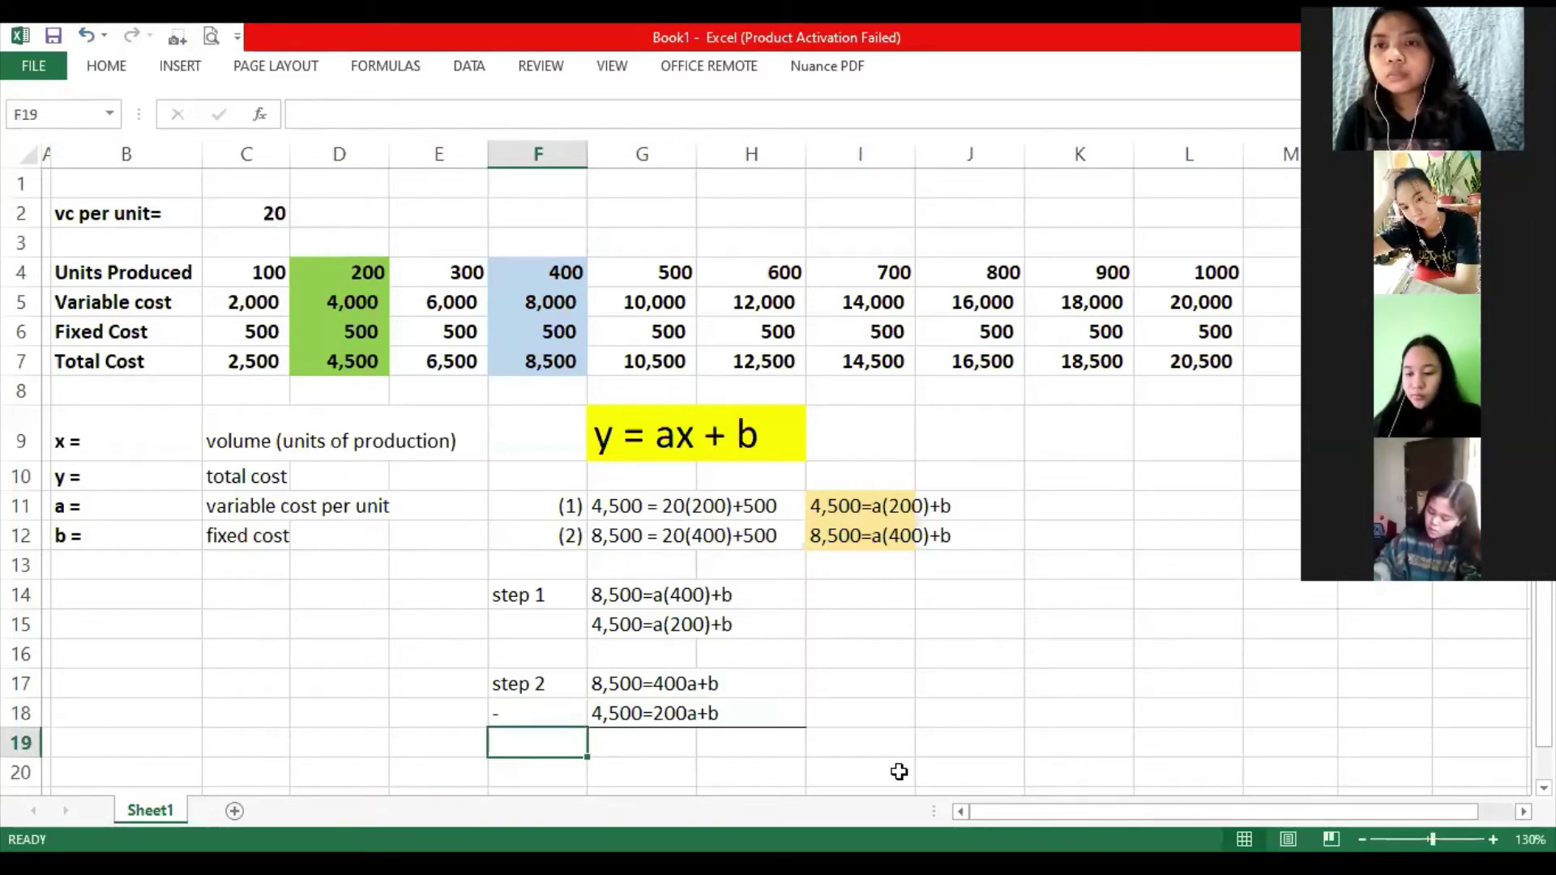
# Enter "4,000=" in G19, below the subtraction line, as the start of the difference.
pyautogui.click(637, 740)
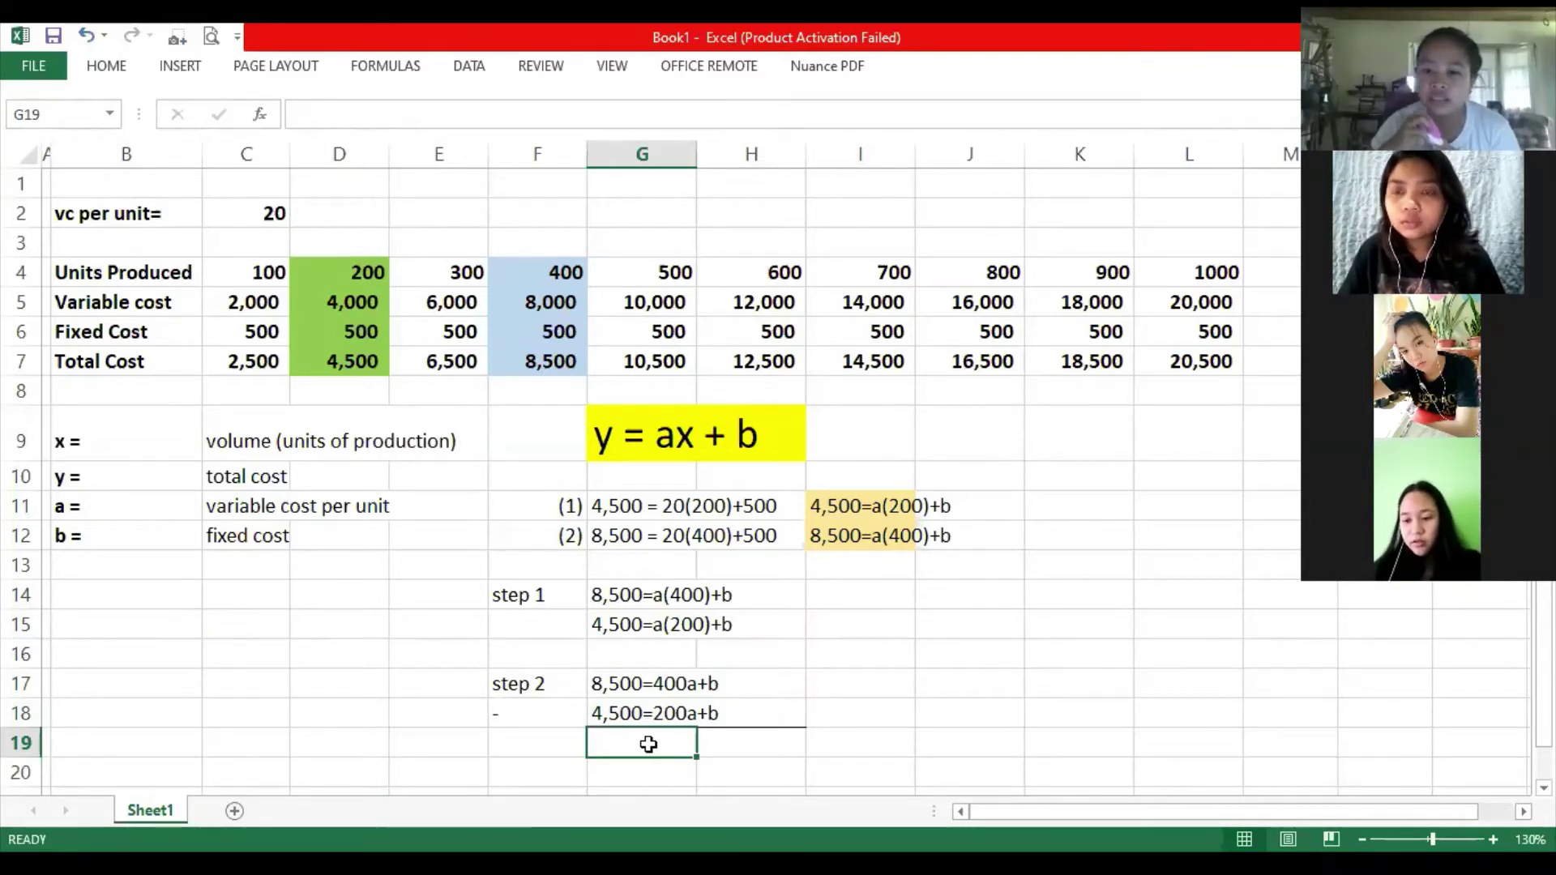
pyautogui.write('4,0')
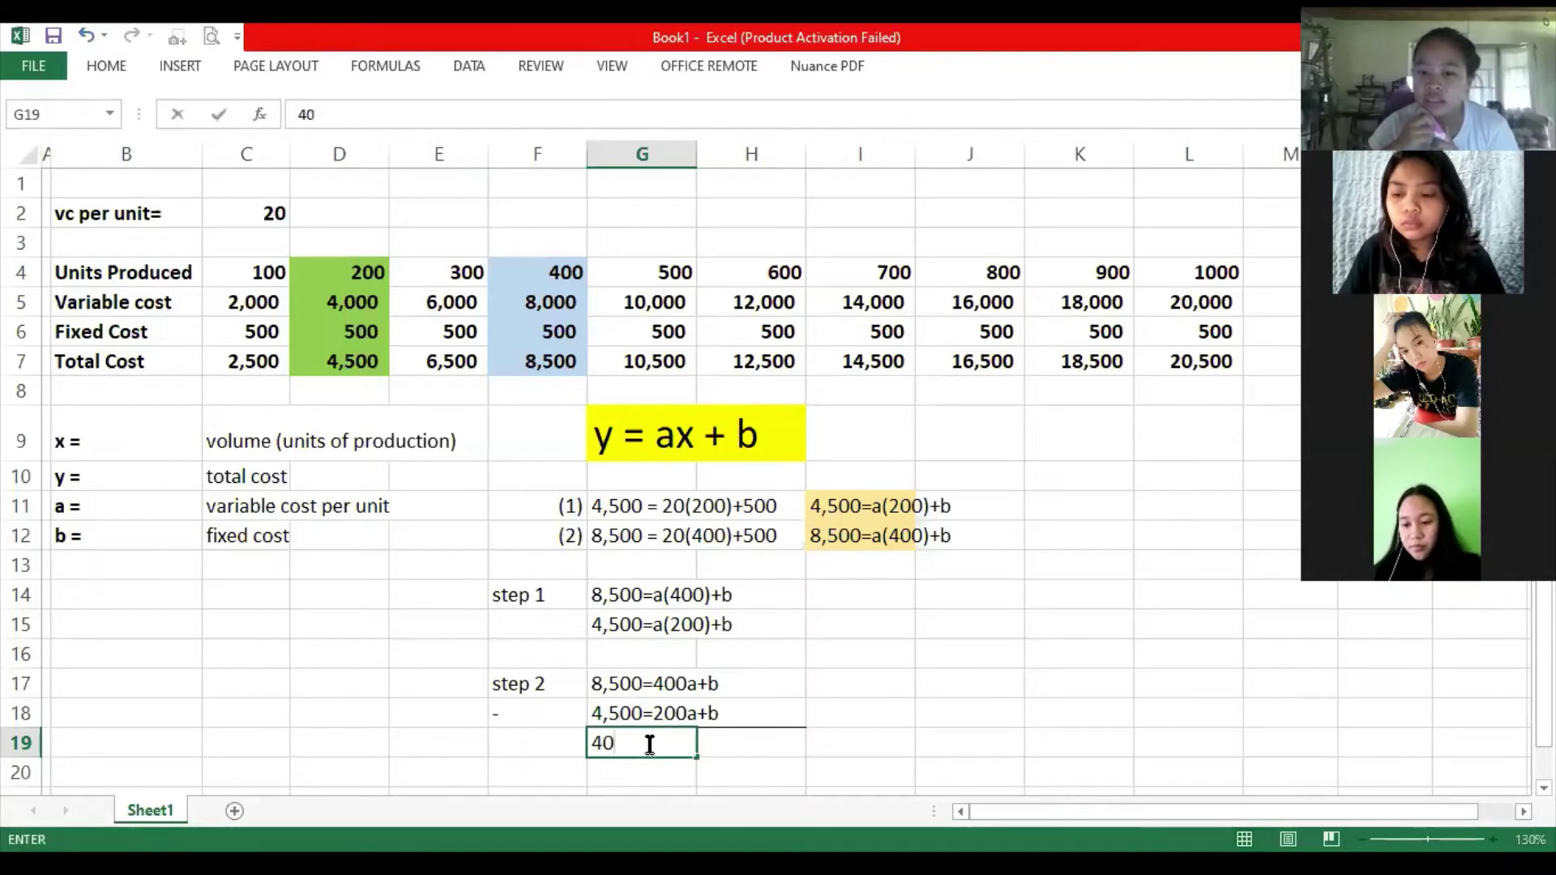
pyautogui.write('0')
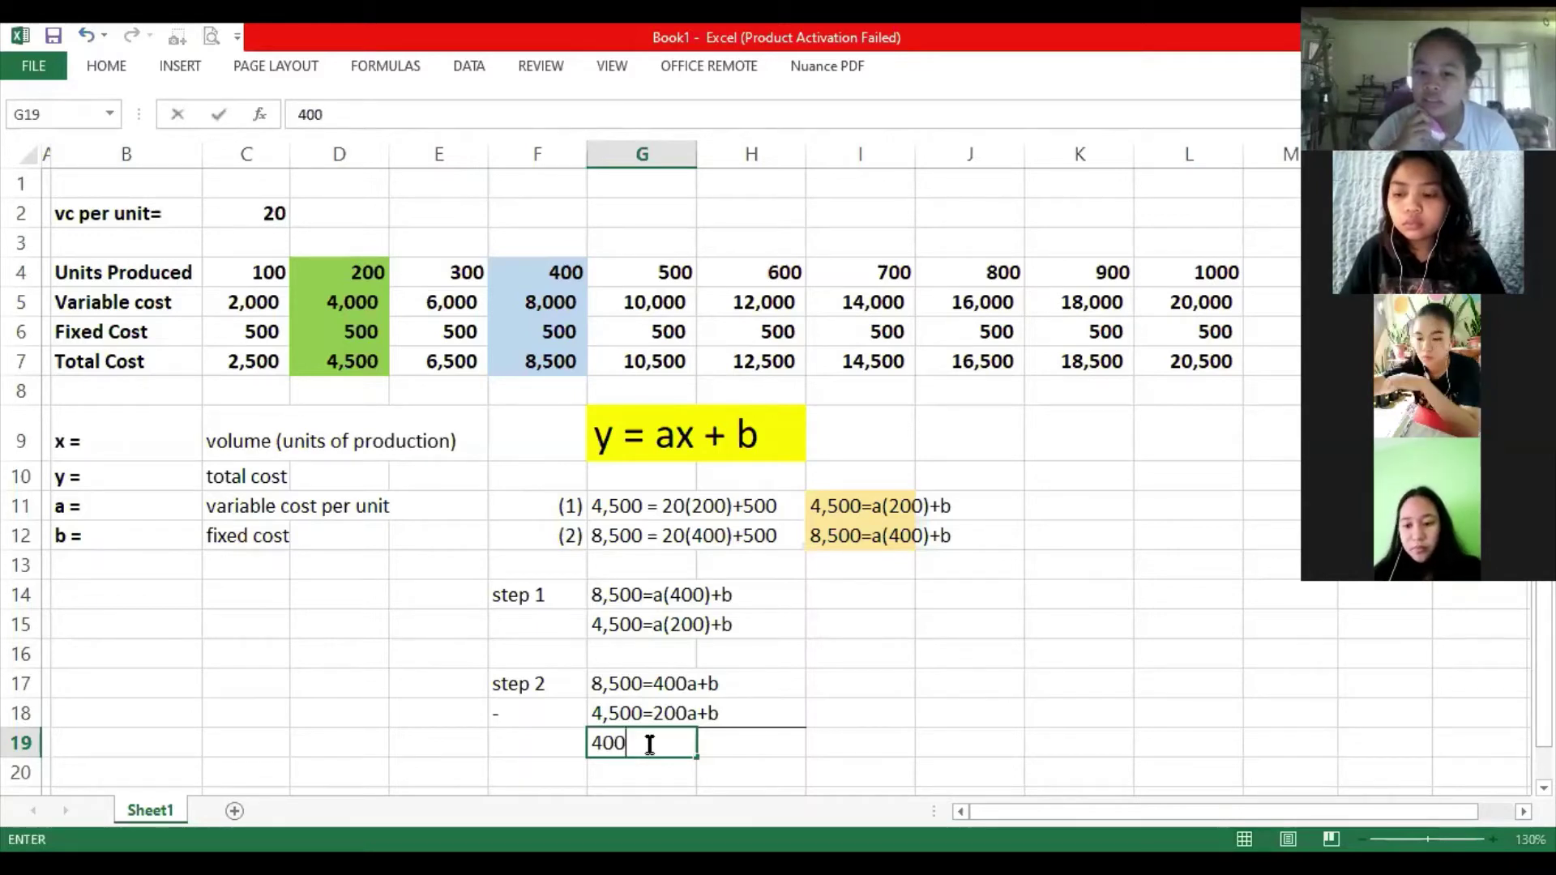
pyautogui.press('BackSpace')
pyautogui.press('BackSpace')
pyautogui.write(',000=')
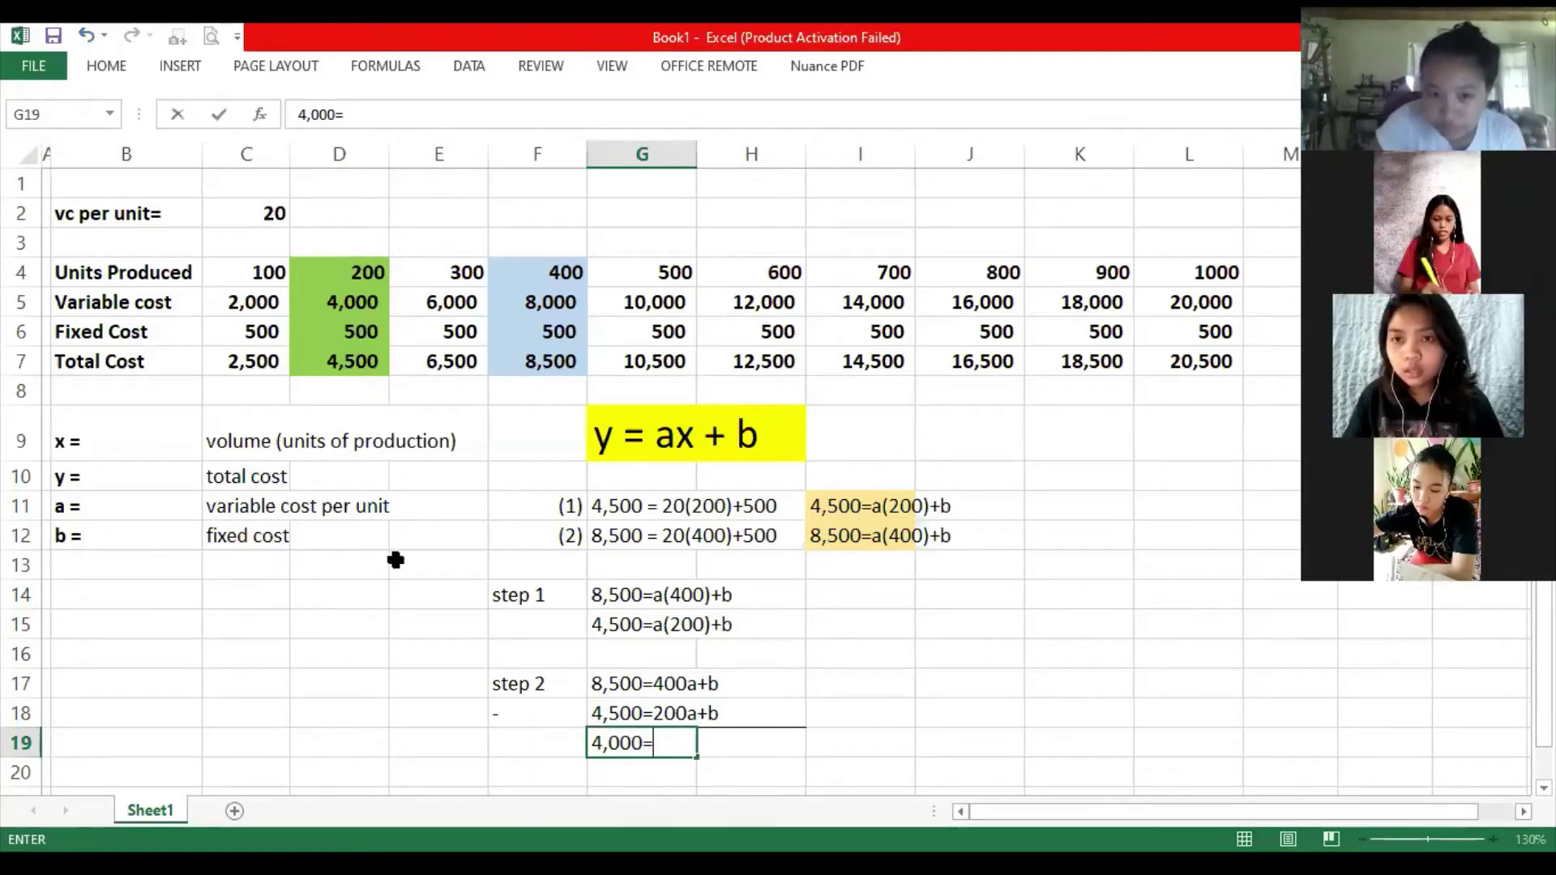
pyautogui.press('Up')
# Right-align the minus sign in F18 and enlarge its font to 18 pt.
pyautogui.press('Left')
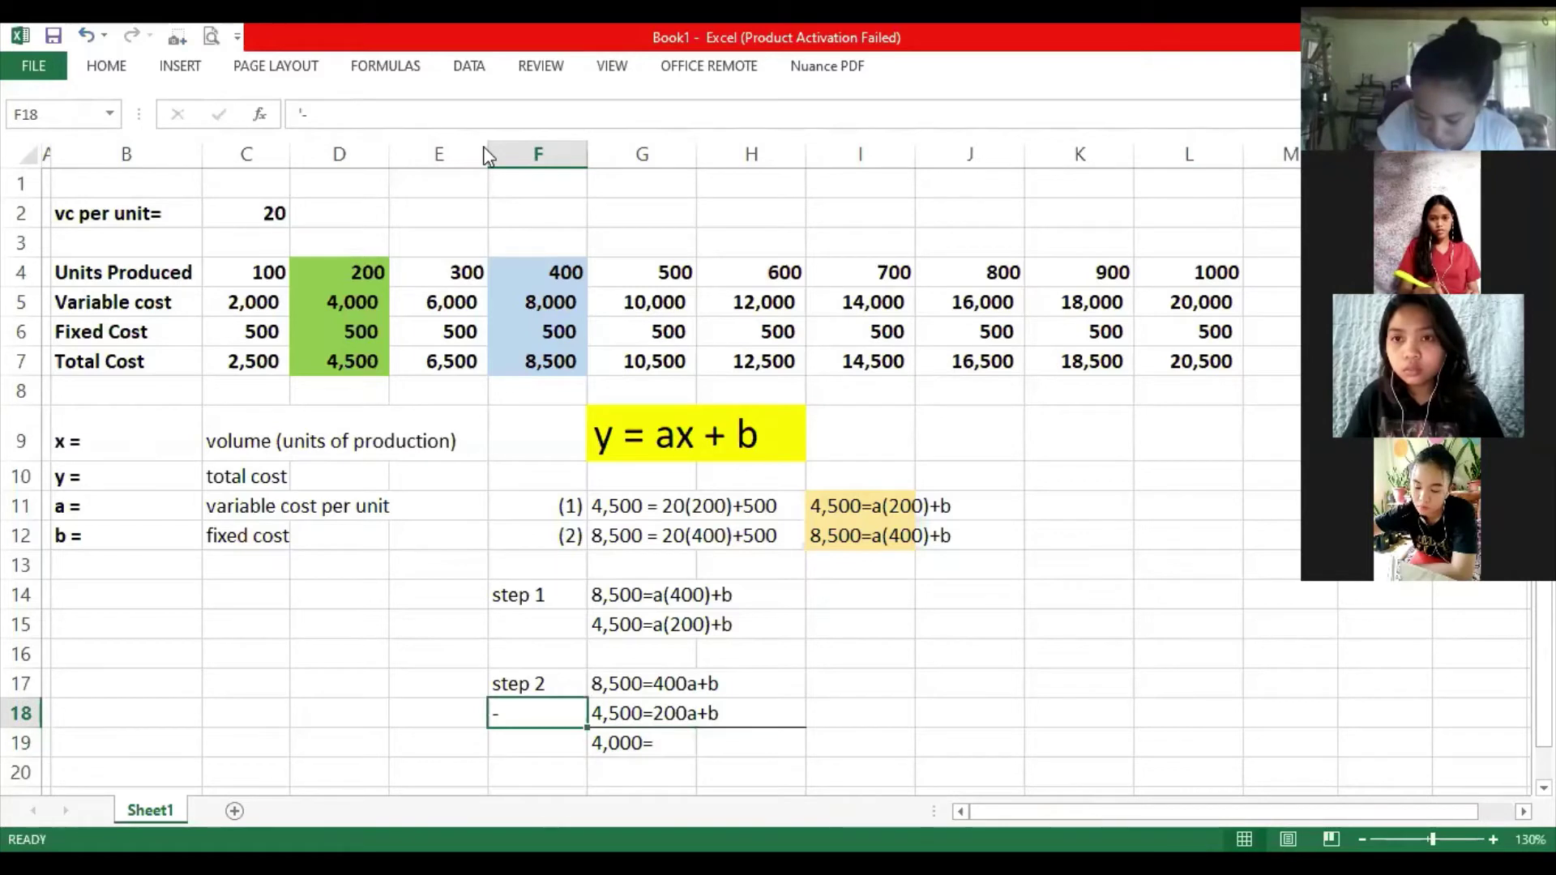
pyautogui.click(106, 66)
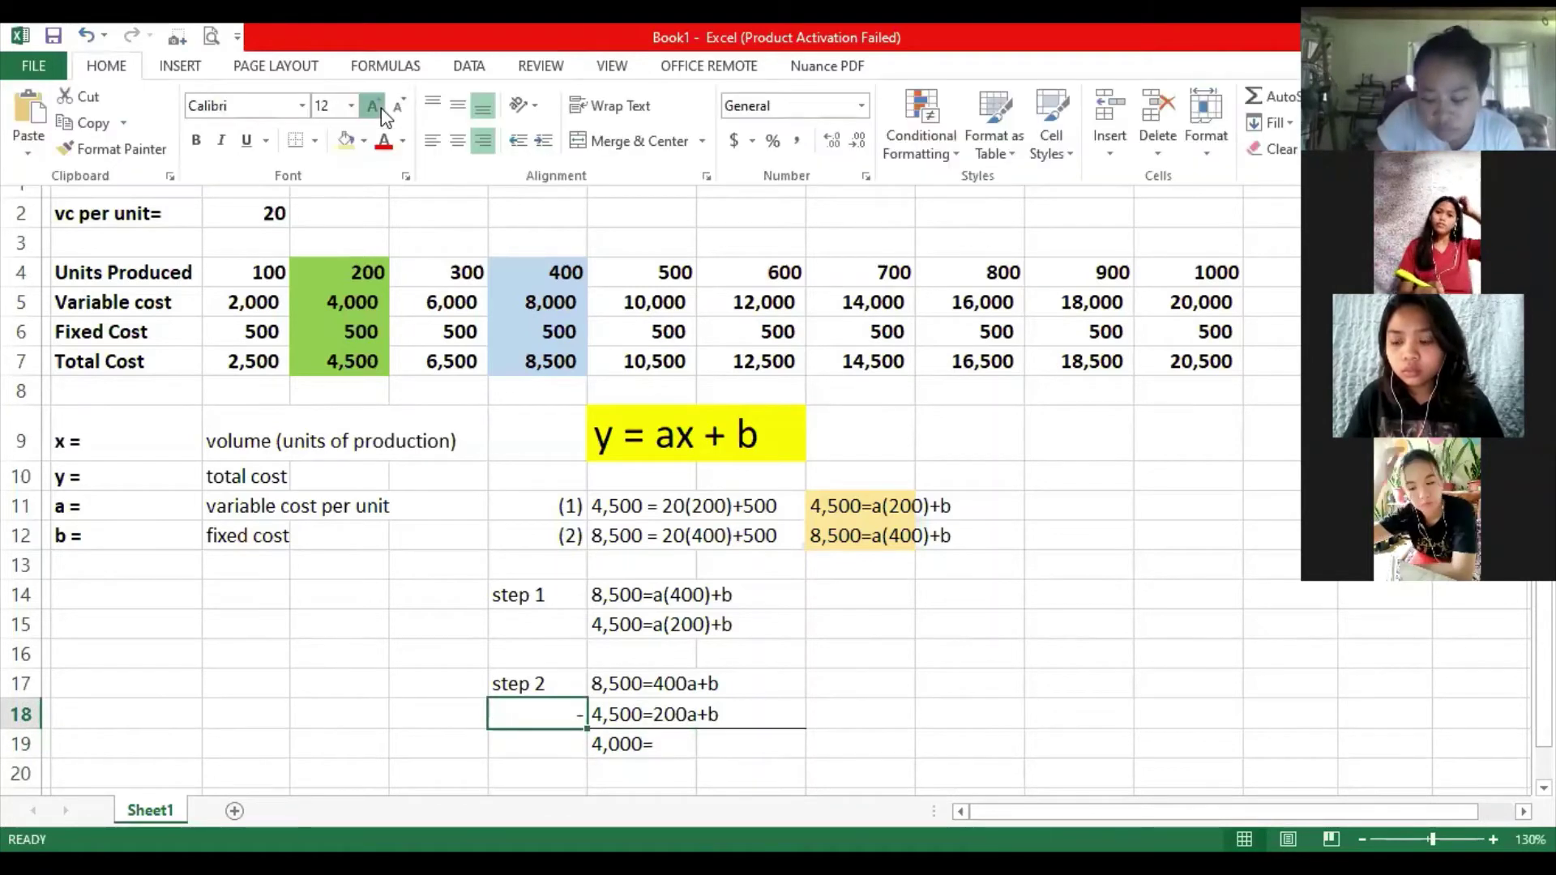
pyautogui.click(483, 141)
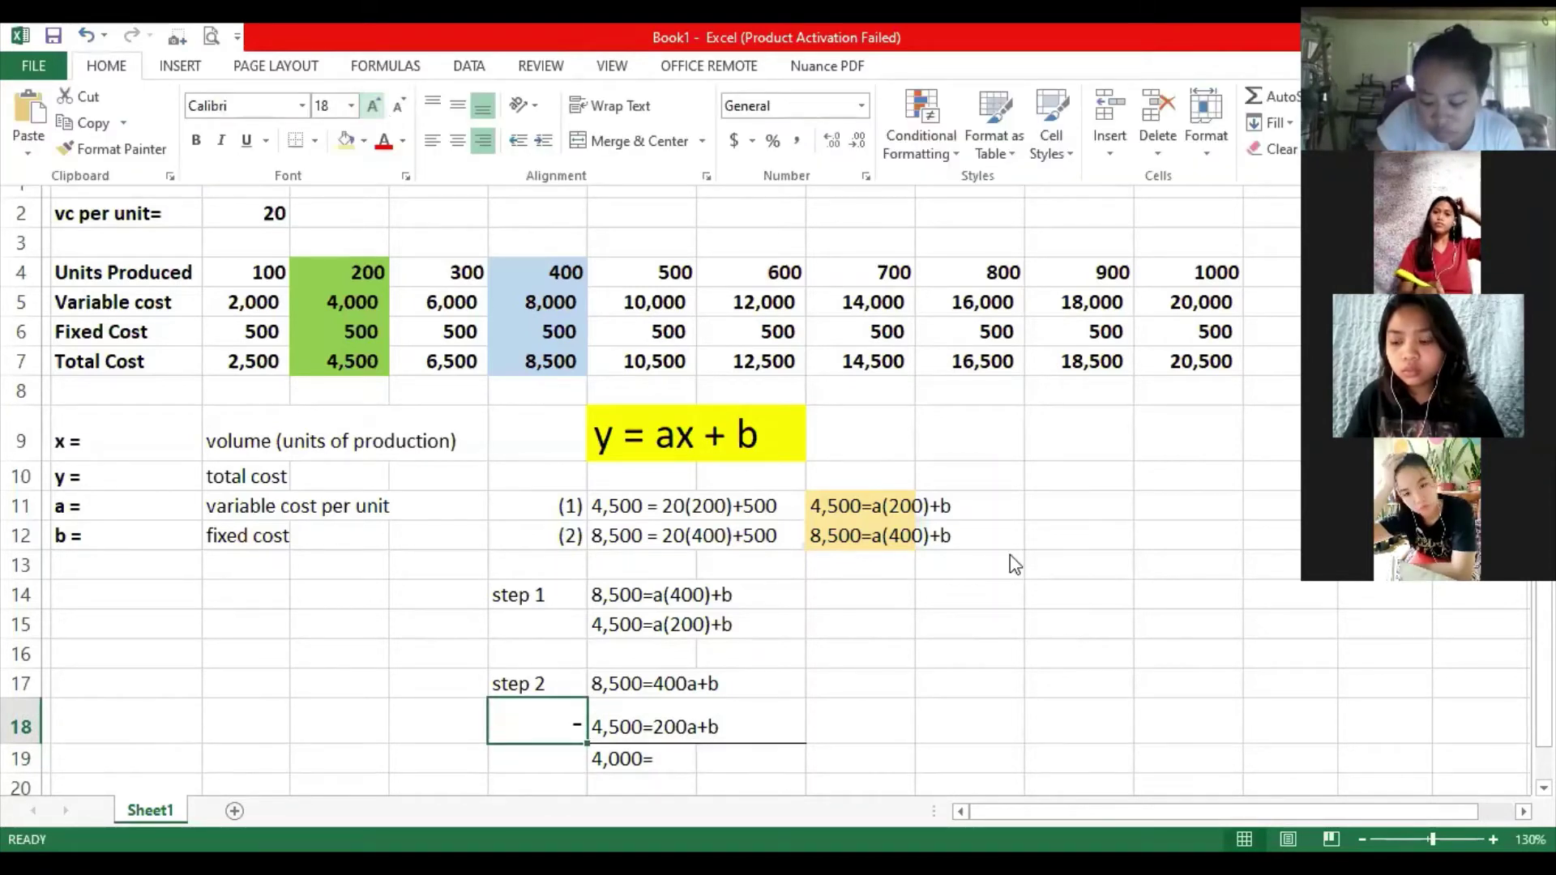
# Complete the difference equation in G19, below the subtraction line, so it reads "4,000=200a".
pyautogui.doubleClick(673, 760)
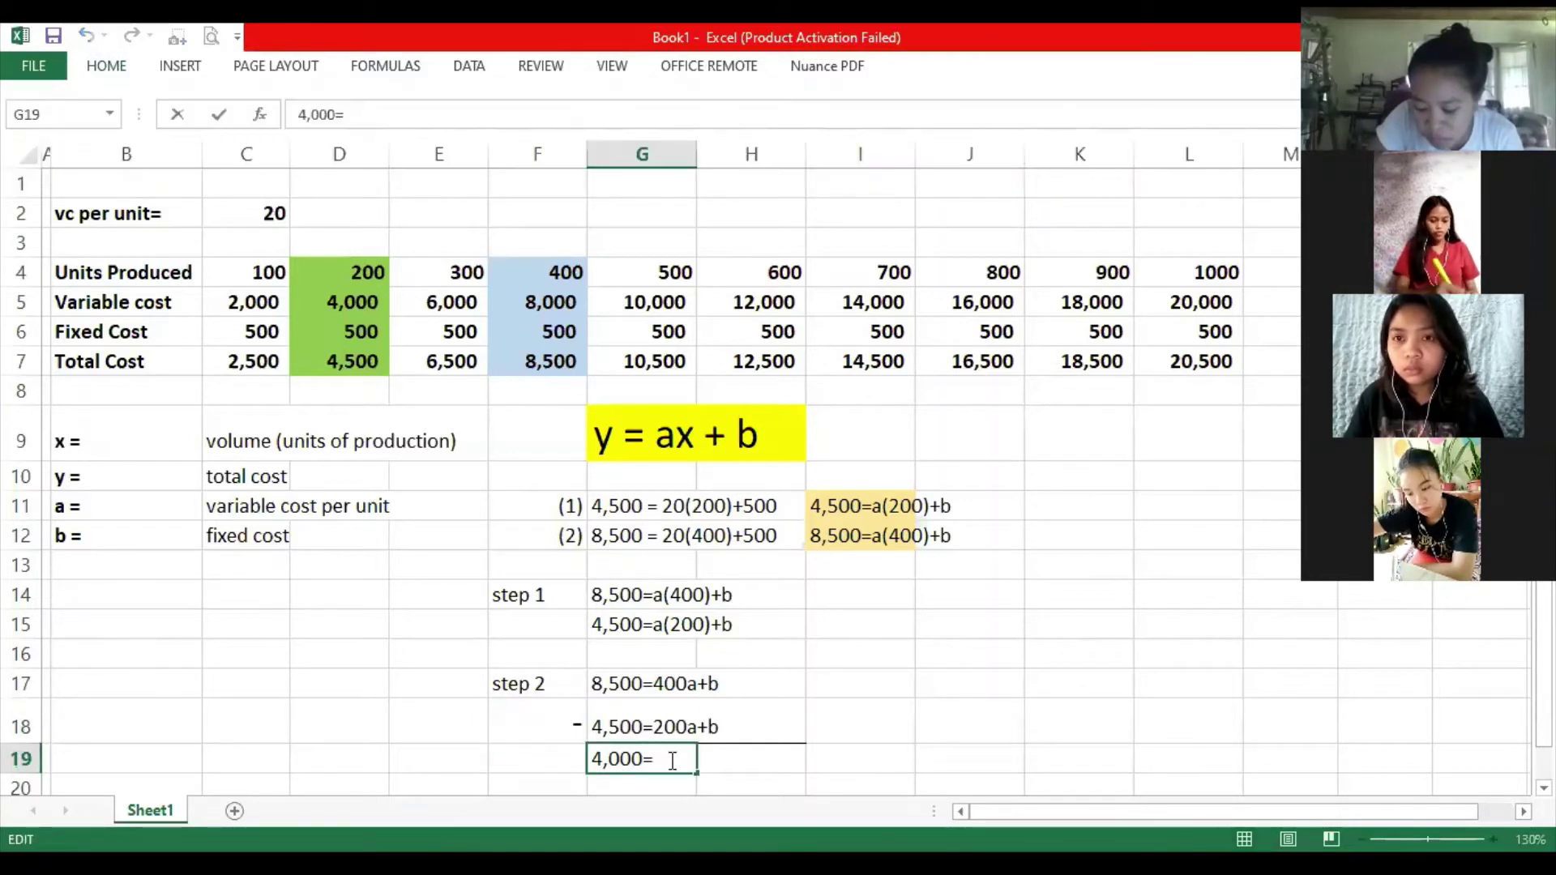
pyautogui.write('200a')
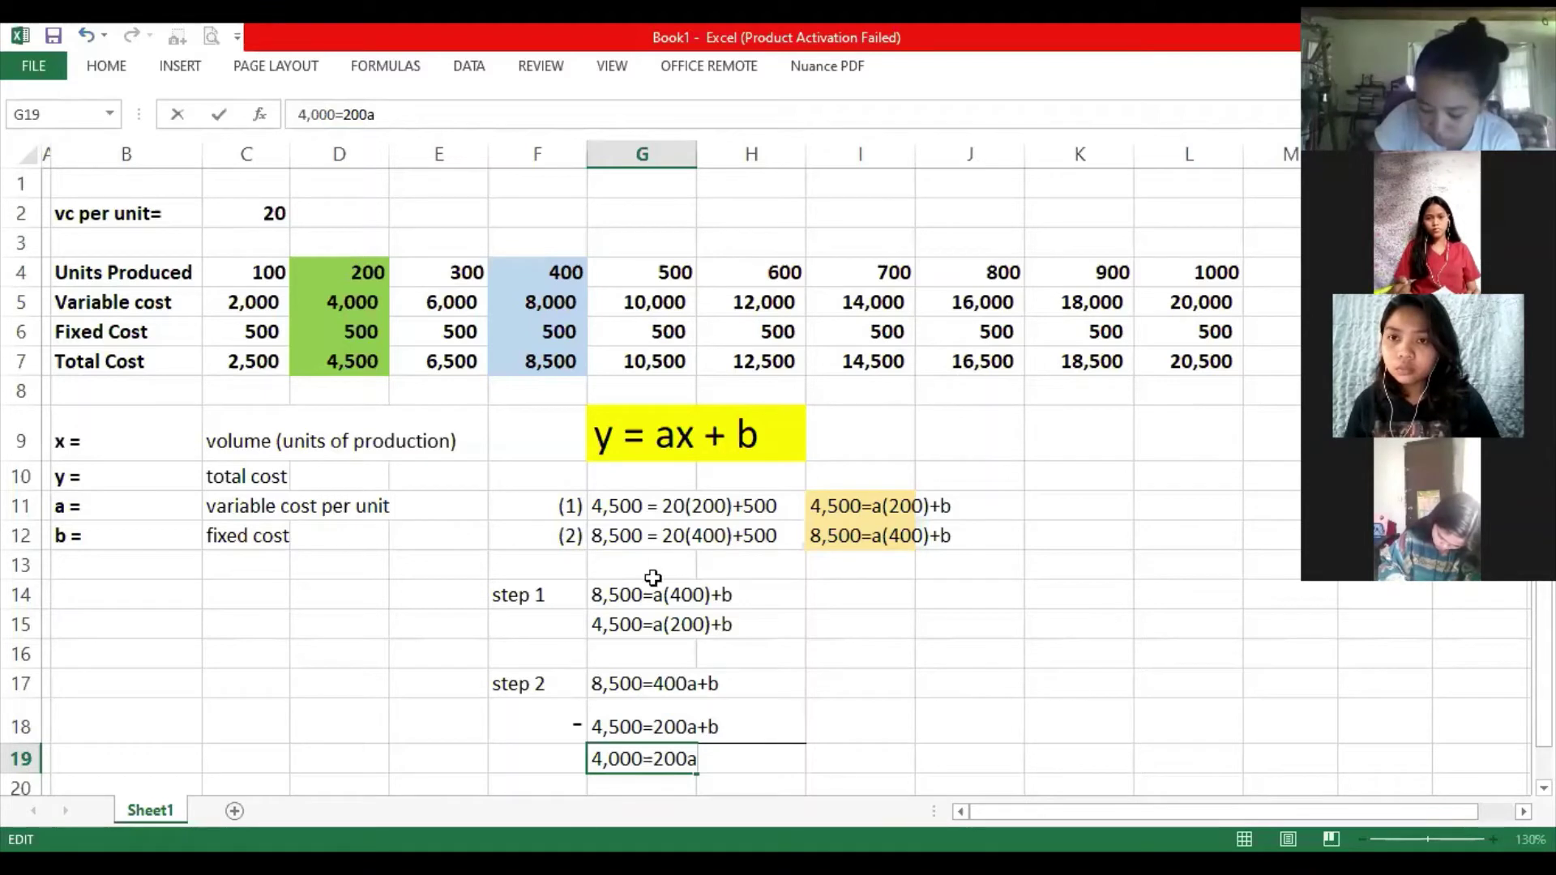
pyautogui.press('Return')
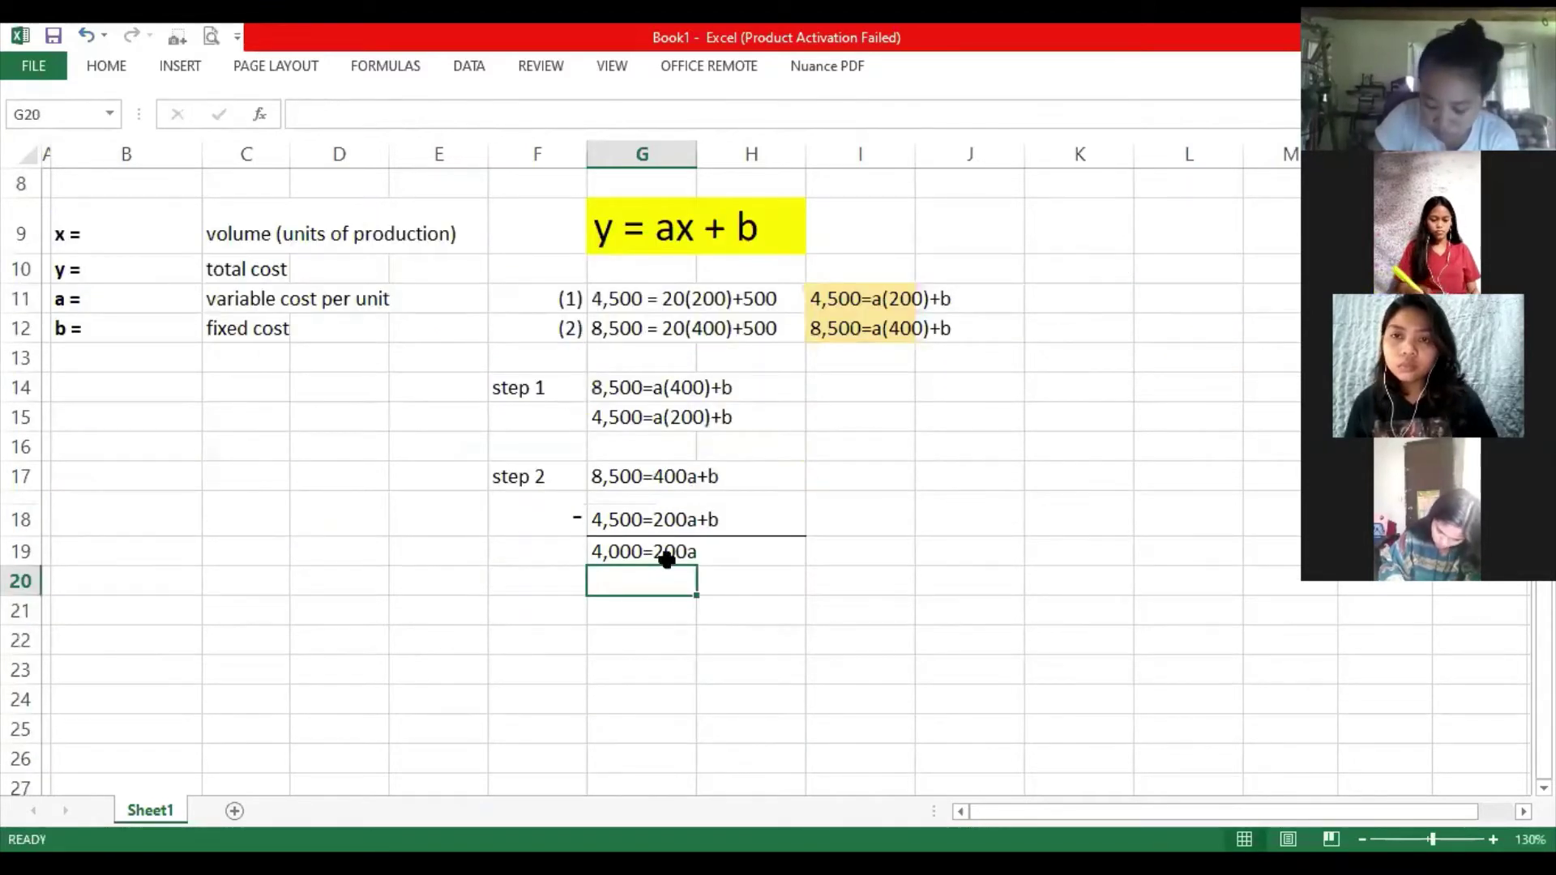
# Add a bottom border under G19 as the division line below "4,000=200a".
pyautogui.press('Up')
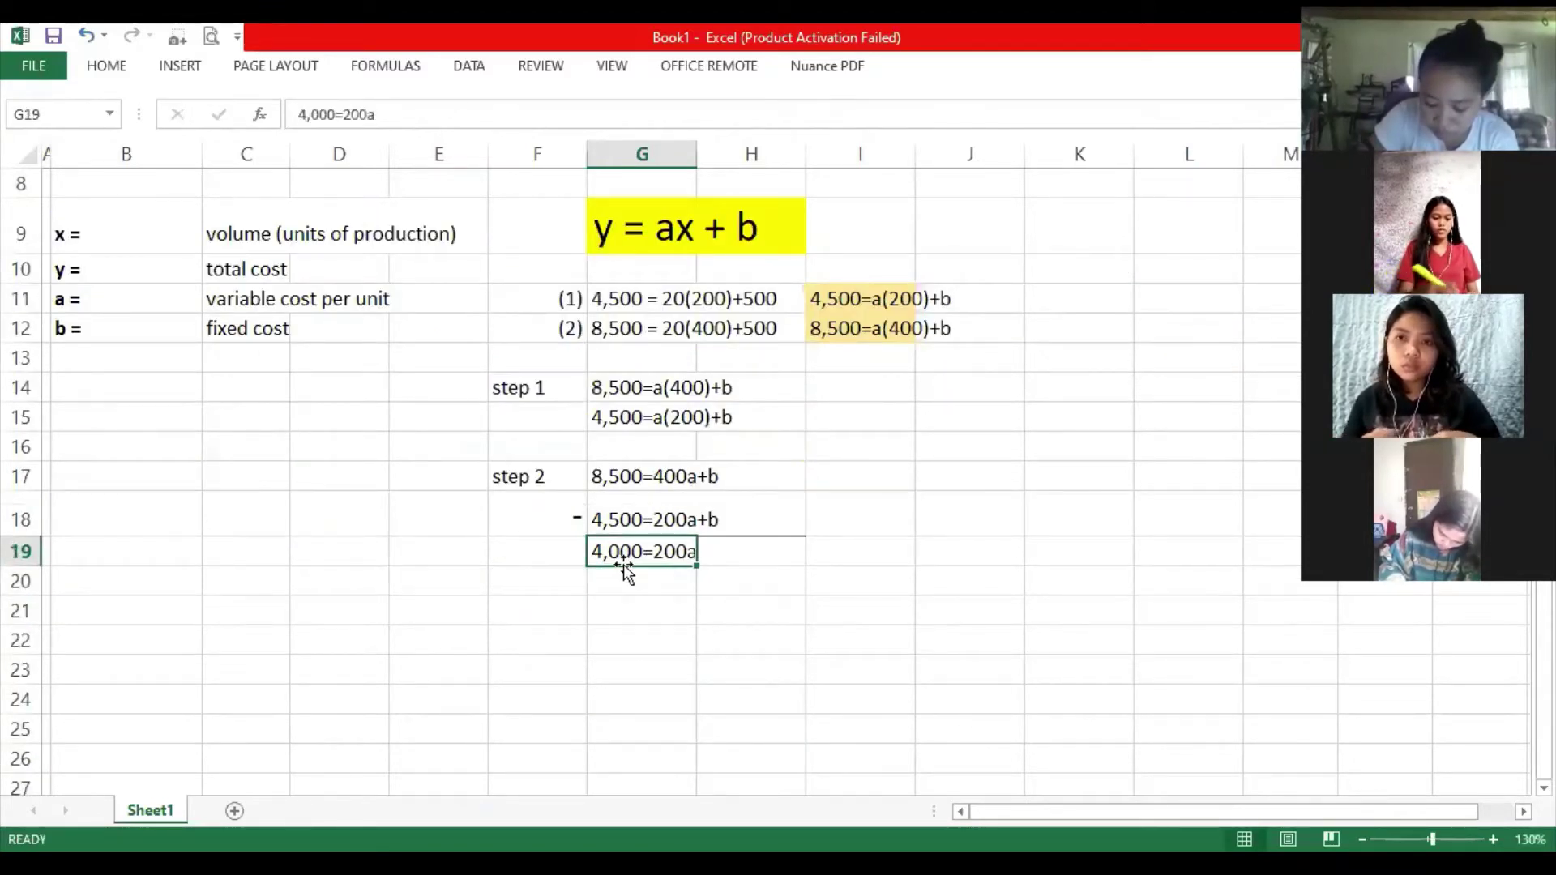
pyautogui.click(172, 71)
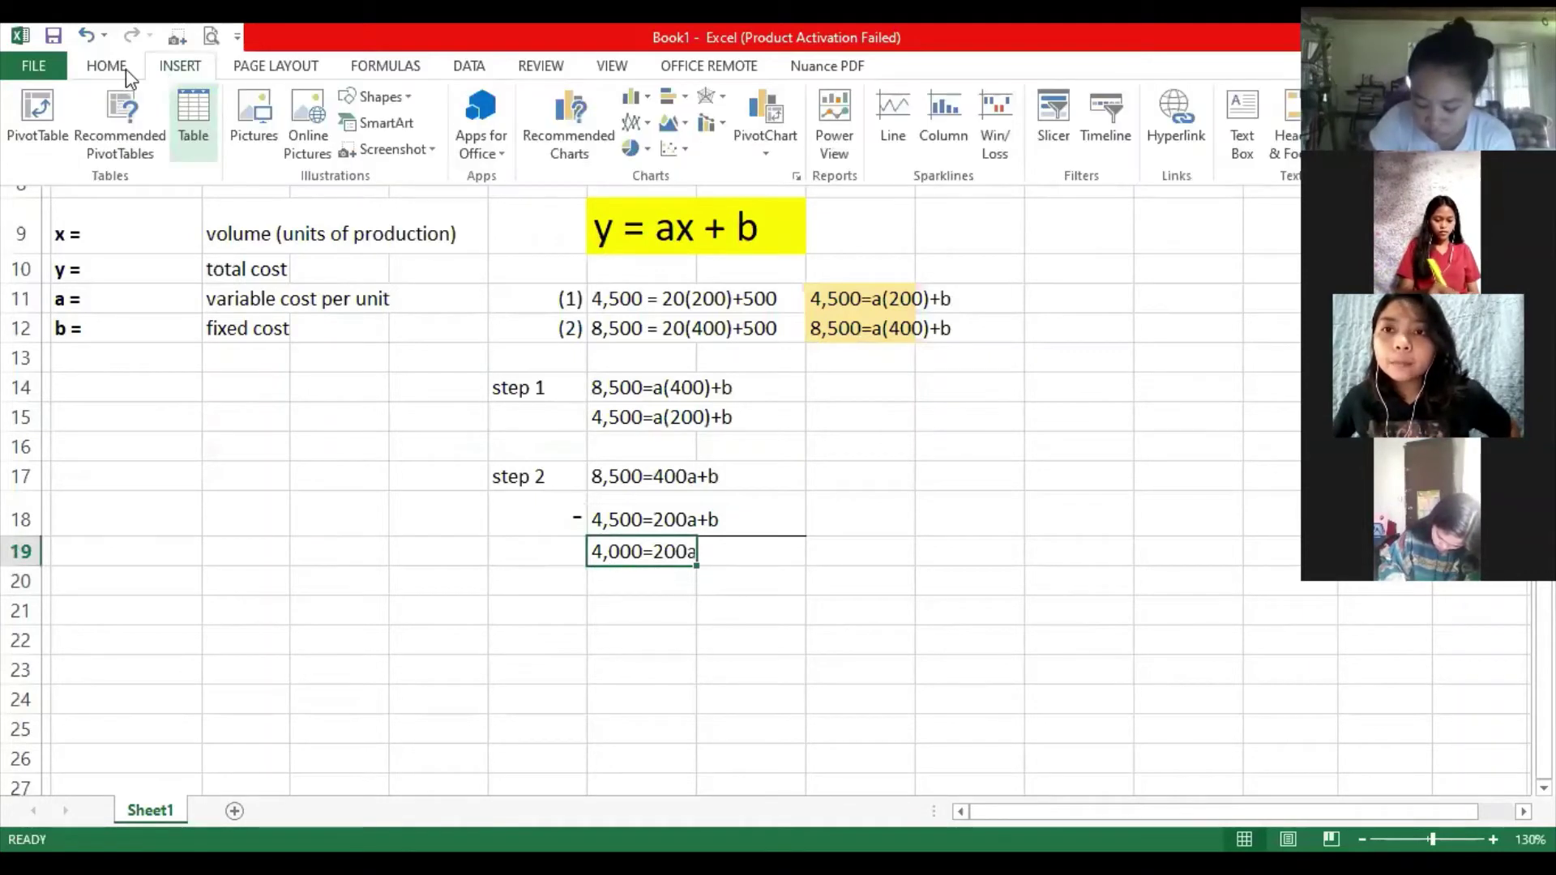
pyautogui.scroll(1, 331, 114)
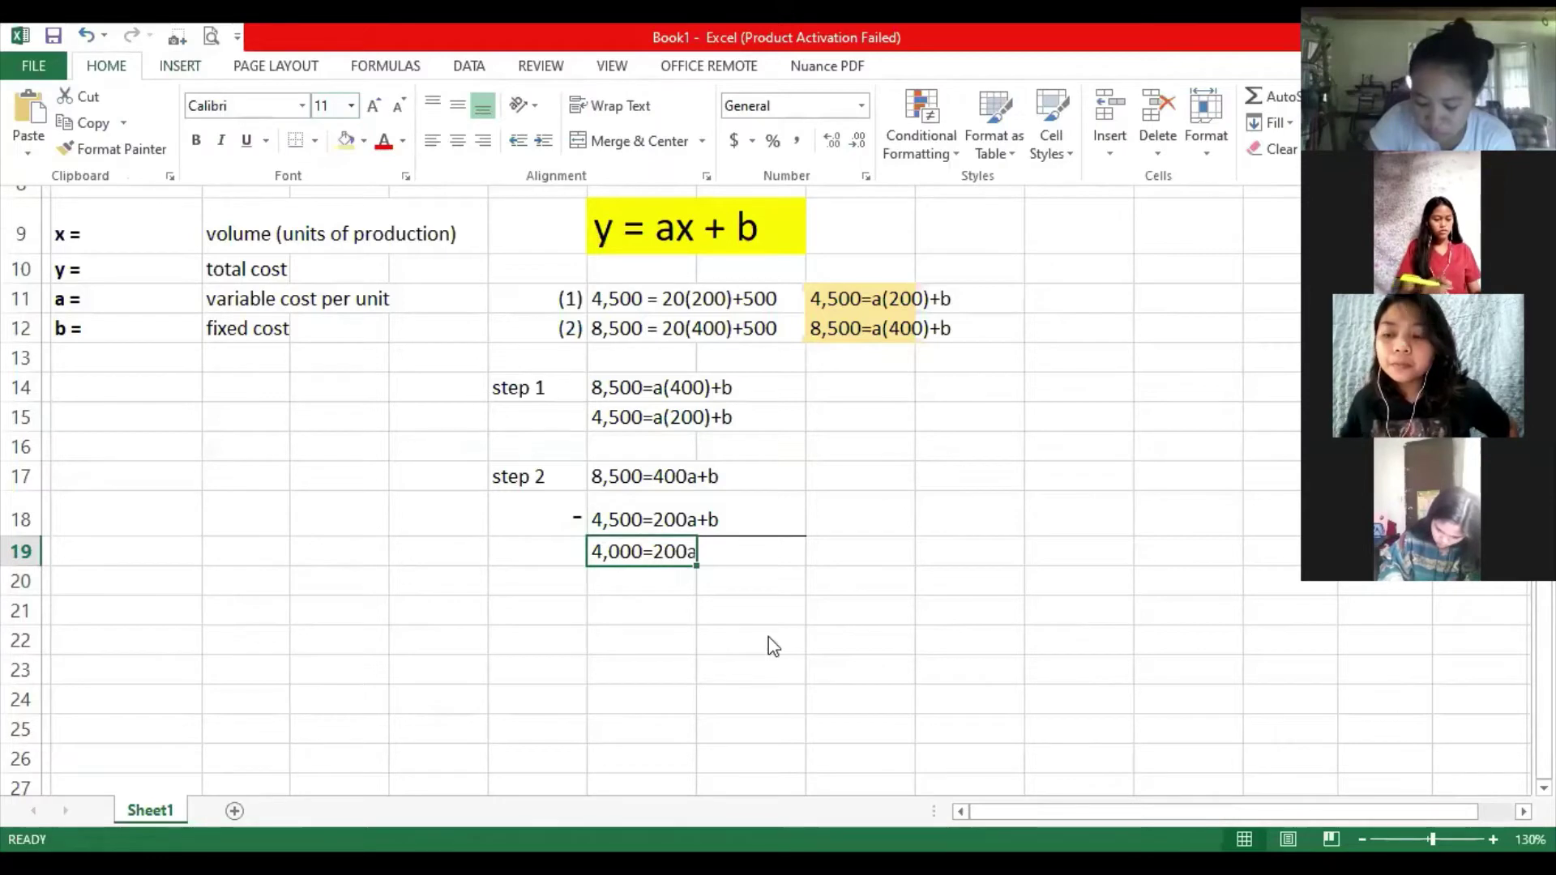
# Enter the divisor 200 twice in G20, spaced apart beneath both sides of the equation in G19.
pyautogui.click(620, 581)
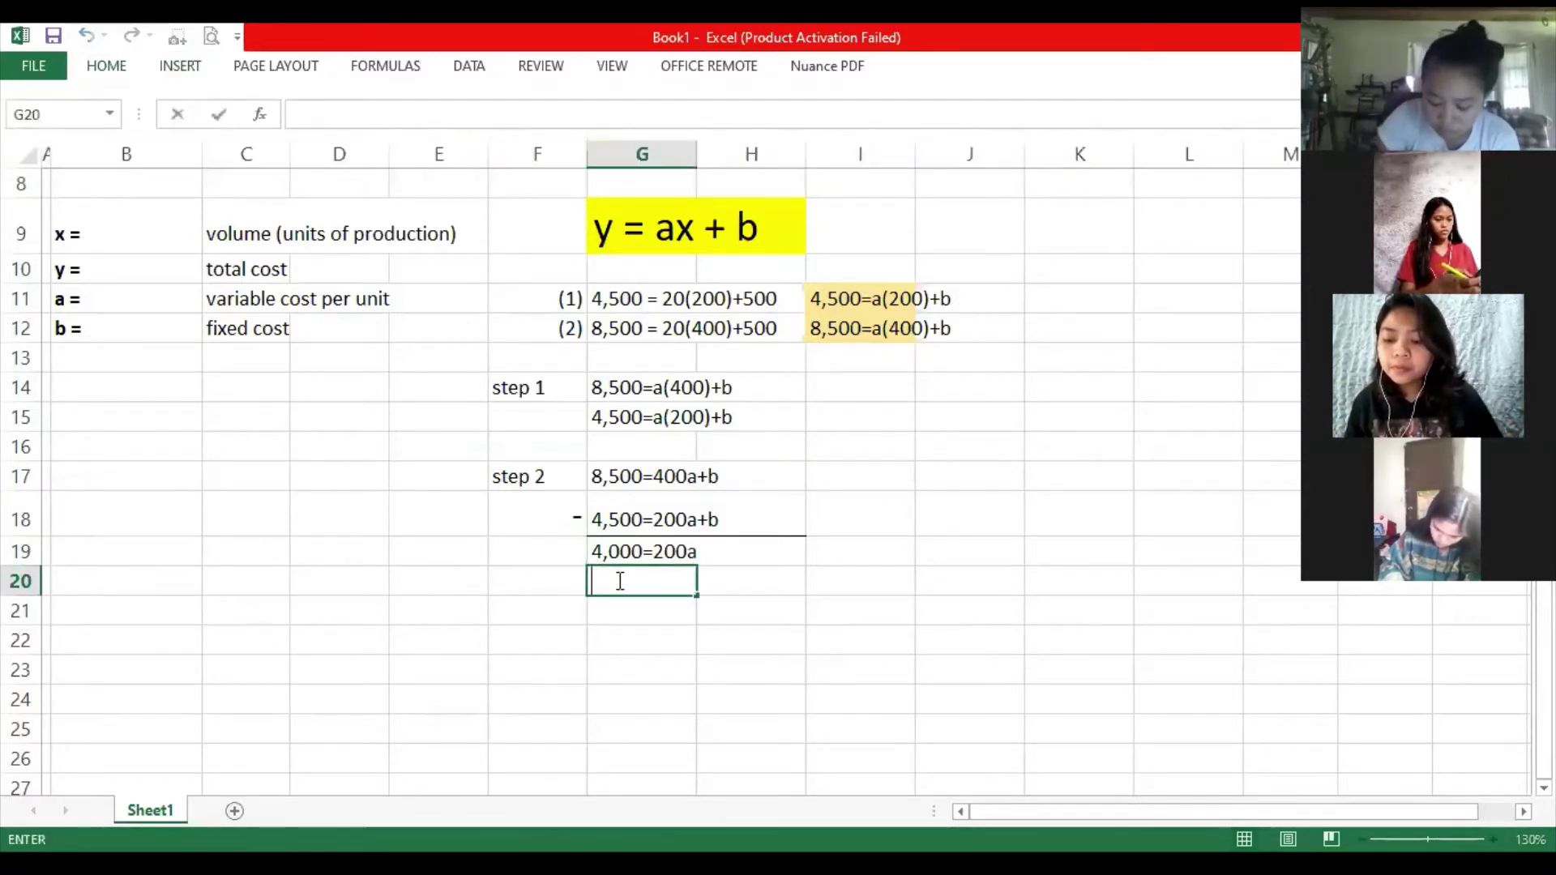
pyautogui.write('200')
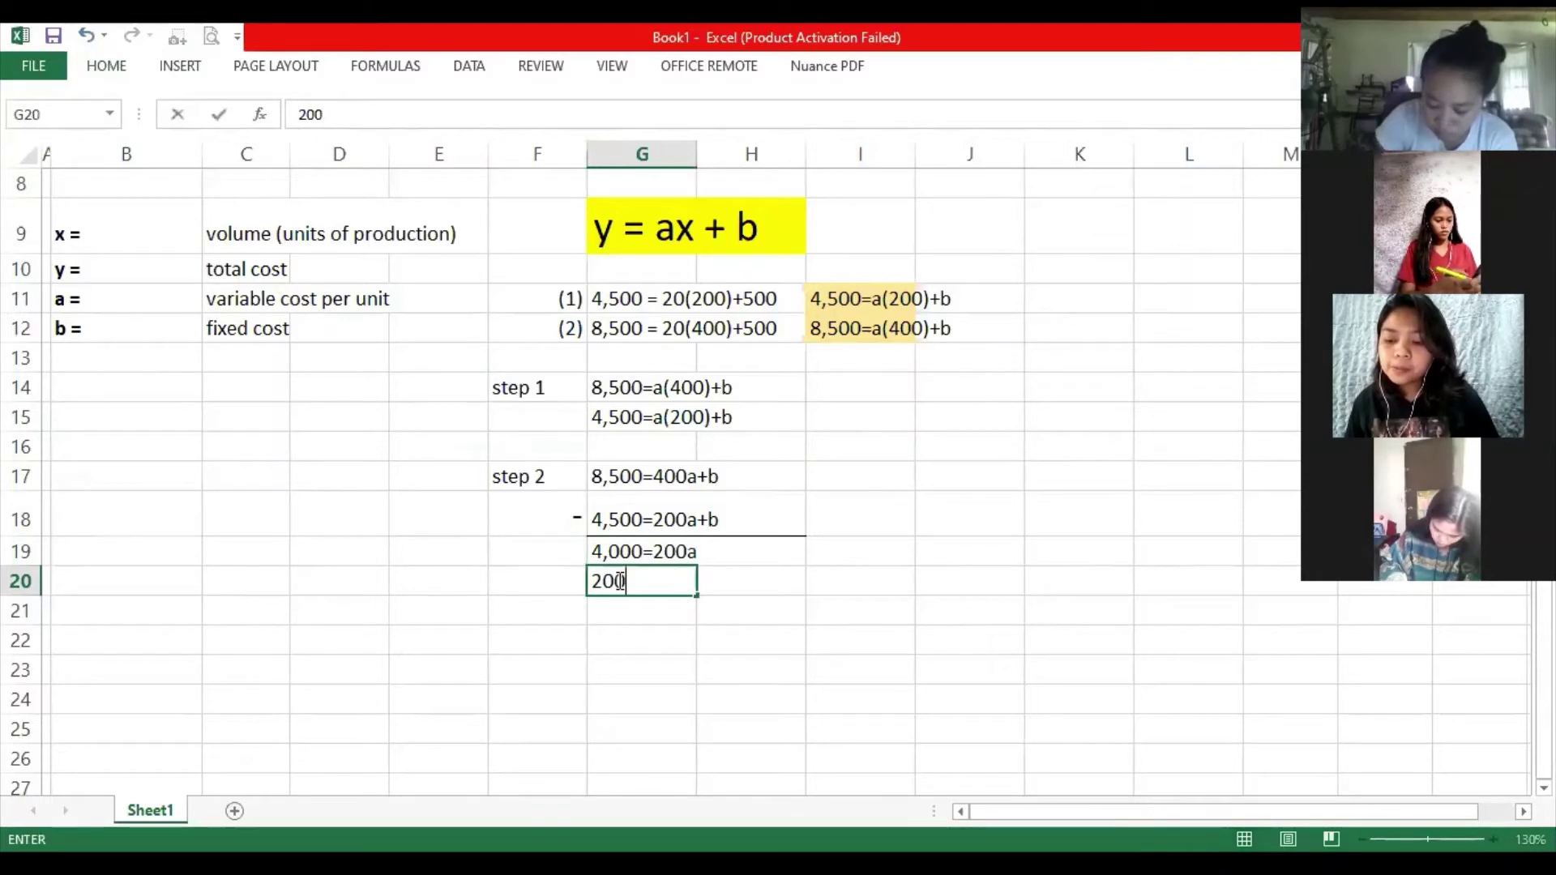
pyautogui.write('    200')
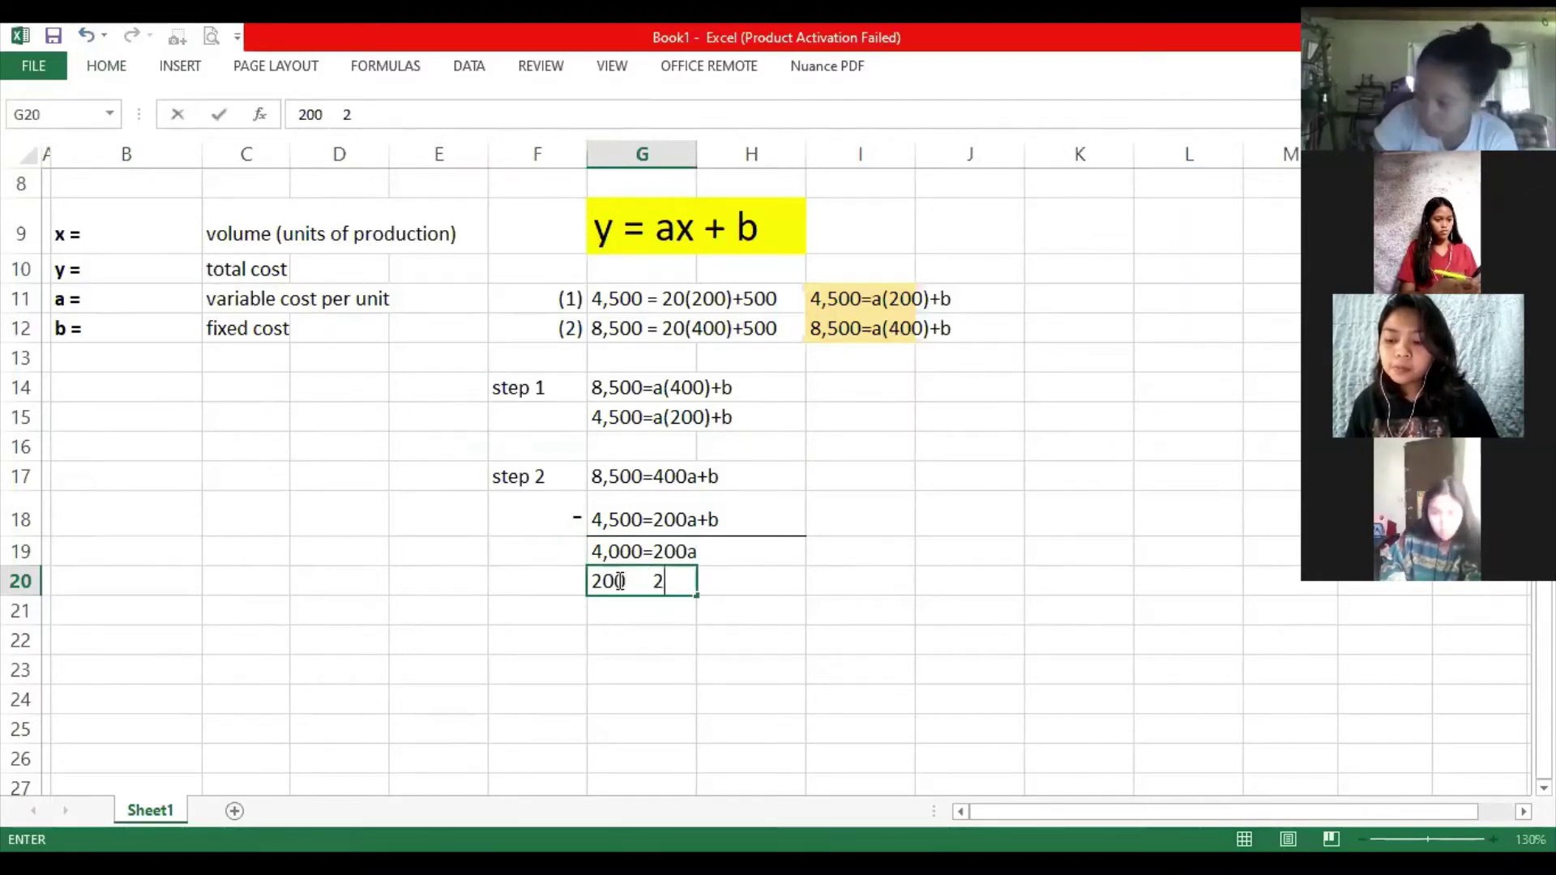
pyautogui.press('Return')
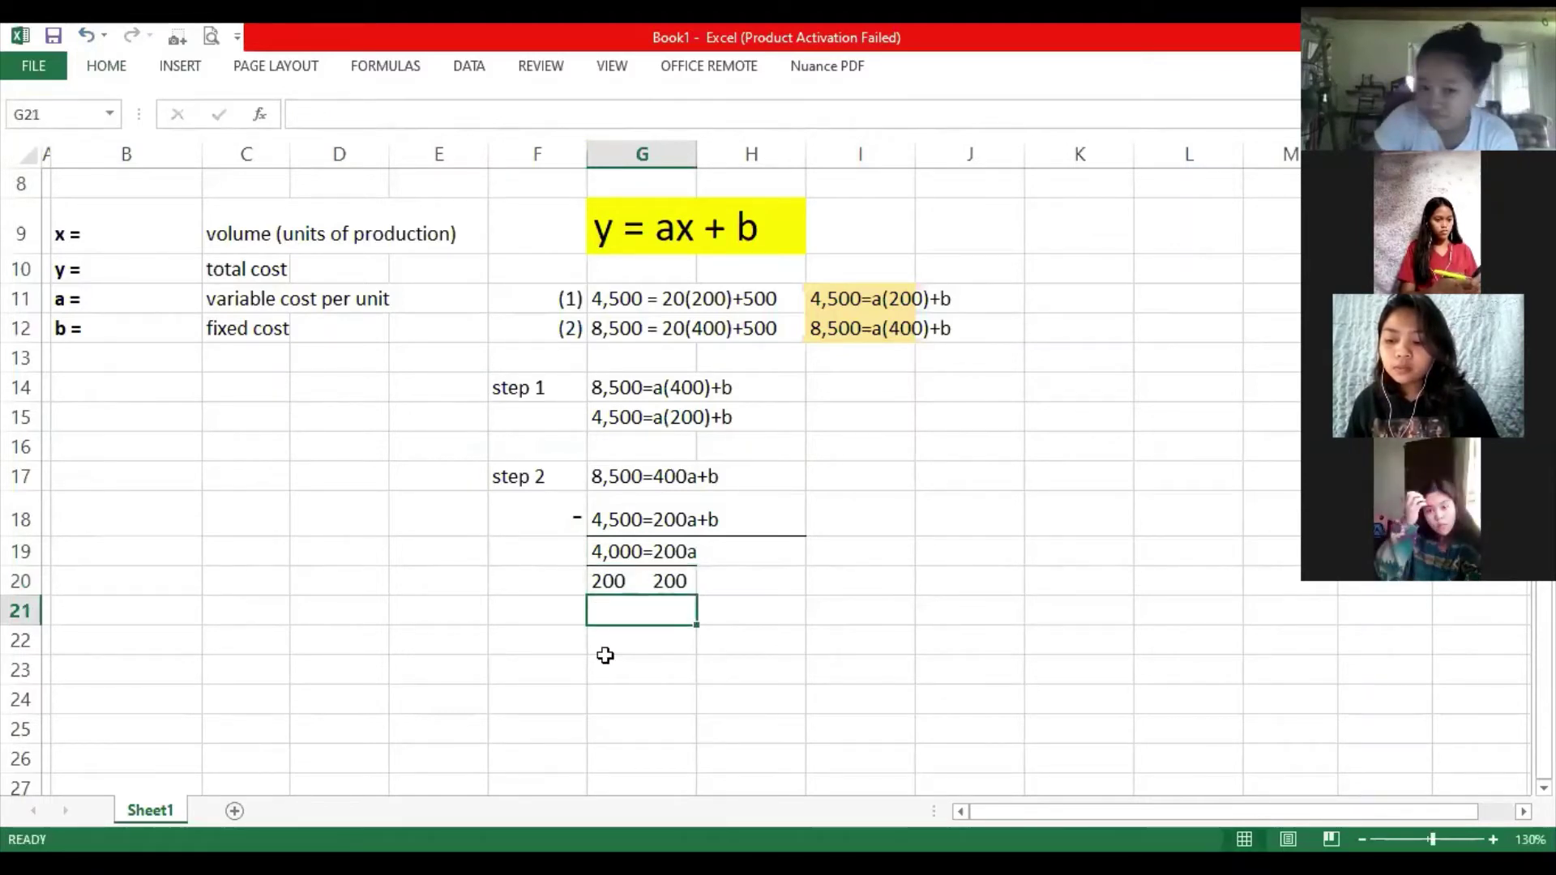
# Enter the solution "a= 20" as text in F21, below the divided equation.
pyautogui.click(559, 619)
pyautogui.write('a=')
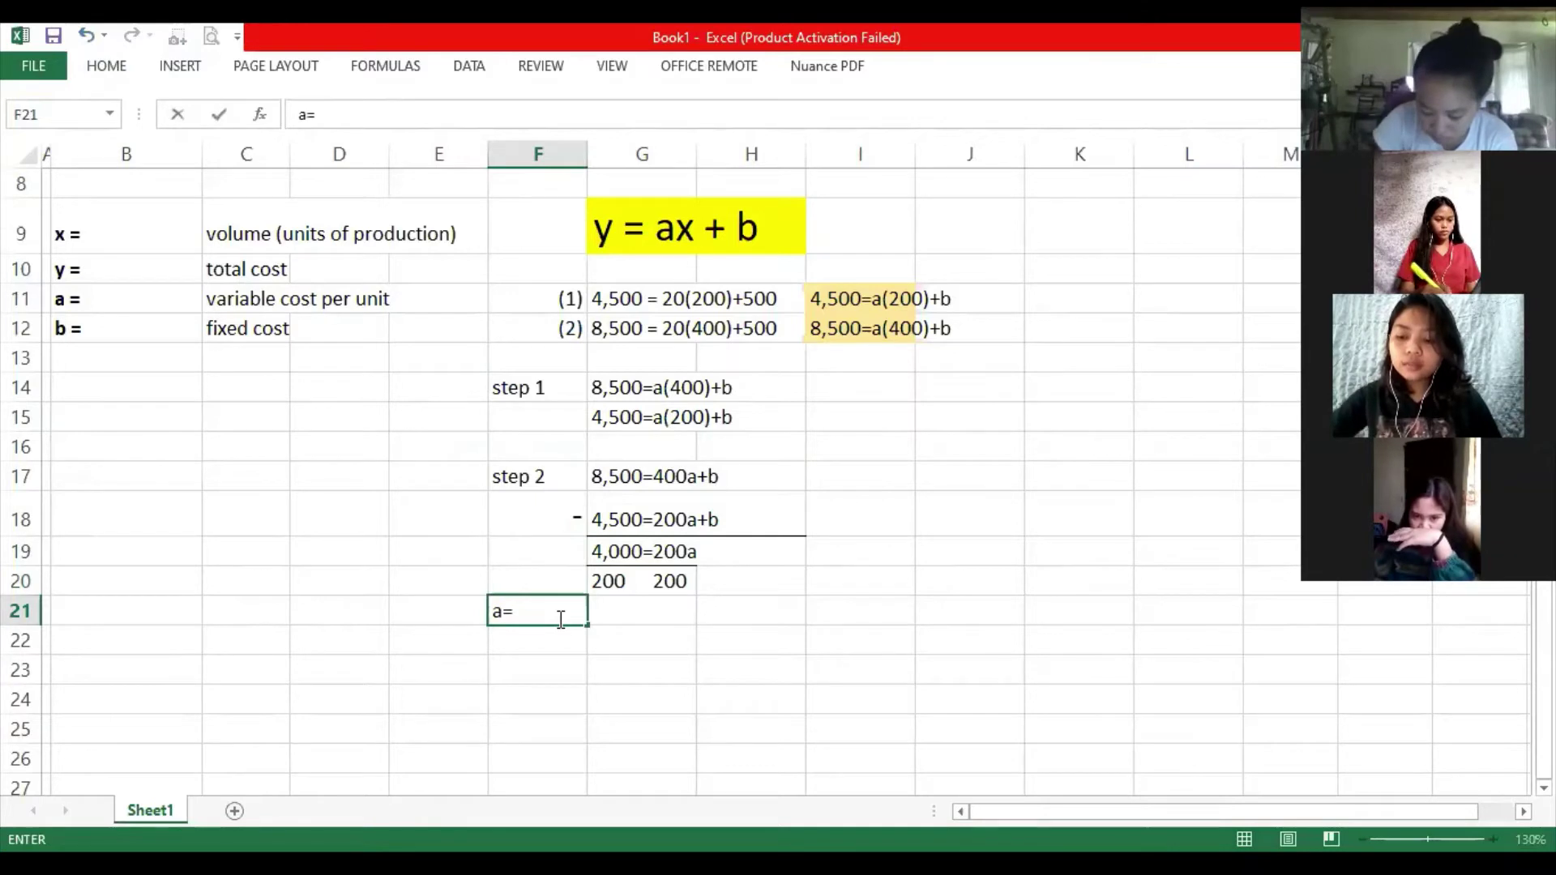
pyautogui.write('20')
pyautogui.press('Return')
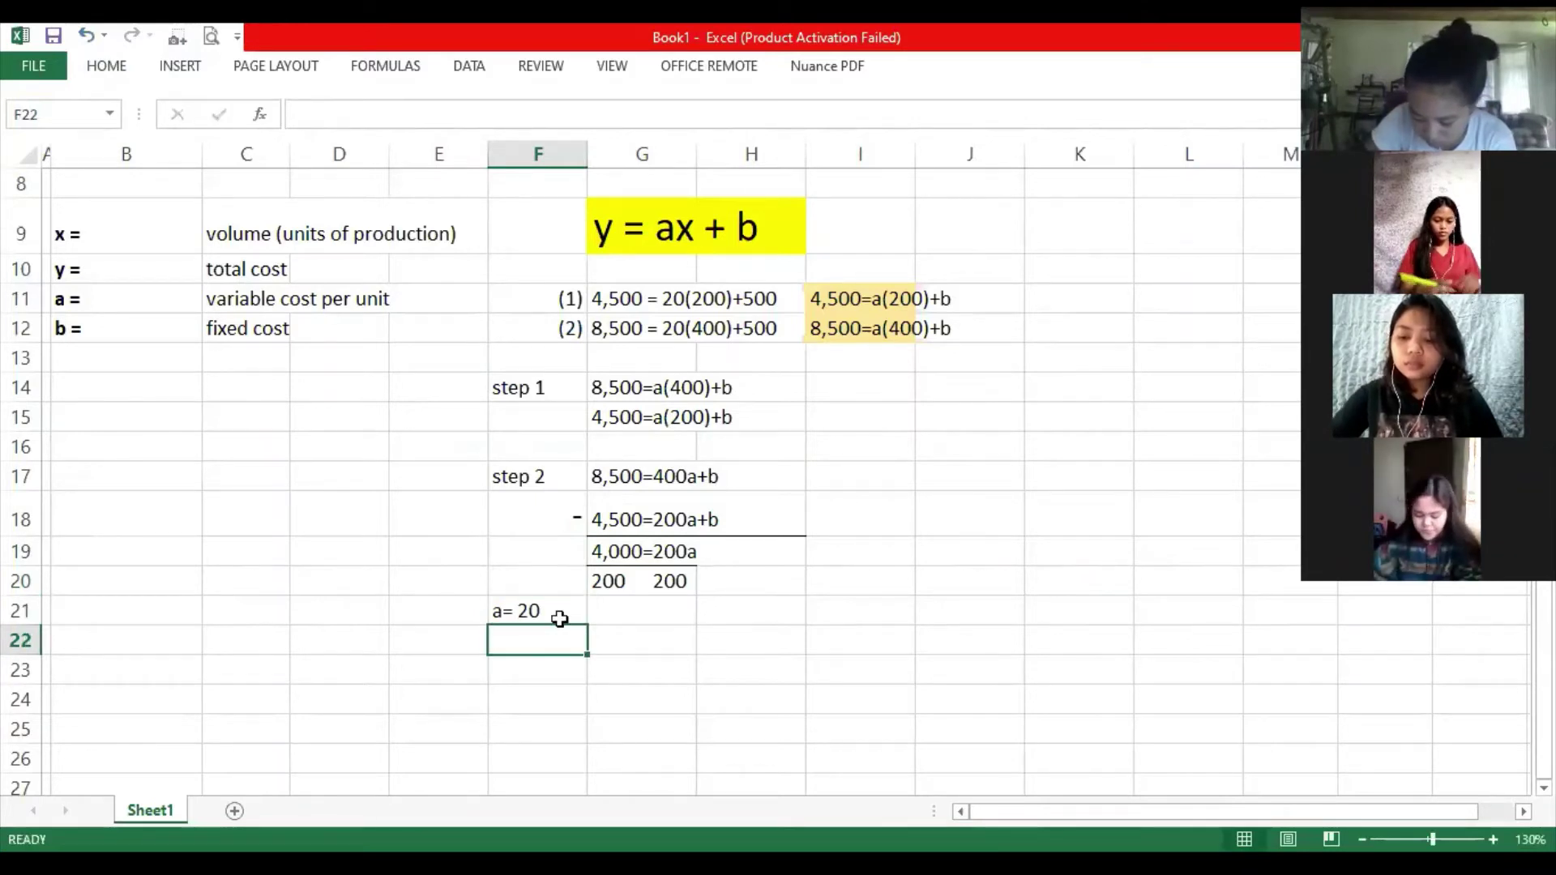
# Enter the label "step 3" in F23, leaving a blank row below the solution for a.
pyautogui.click(660, 654)
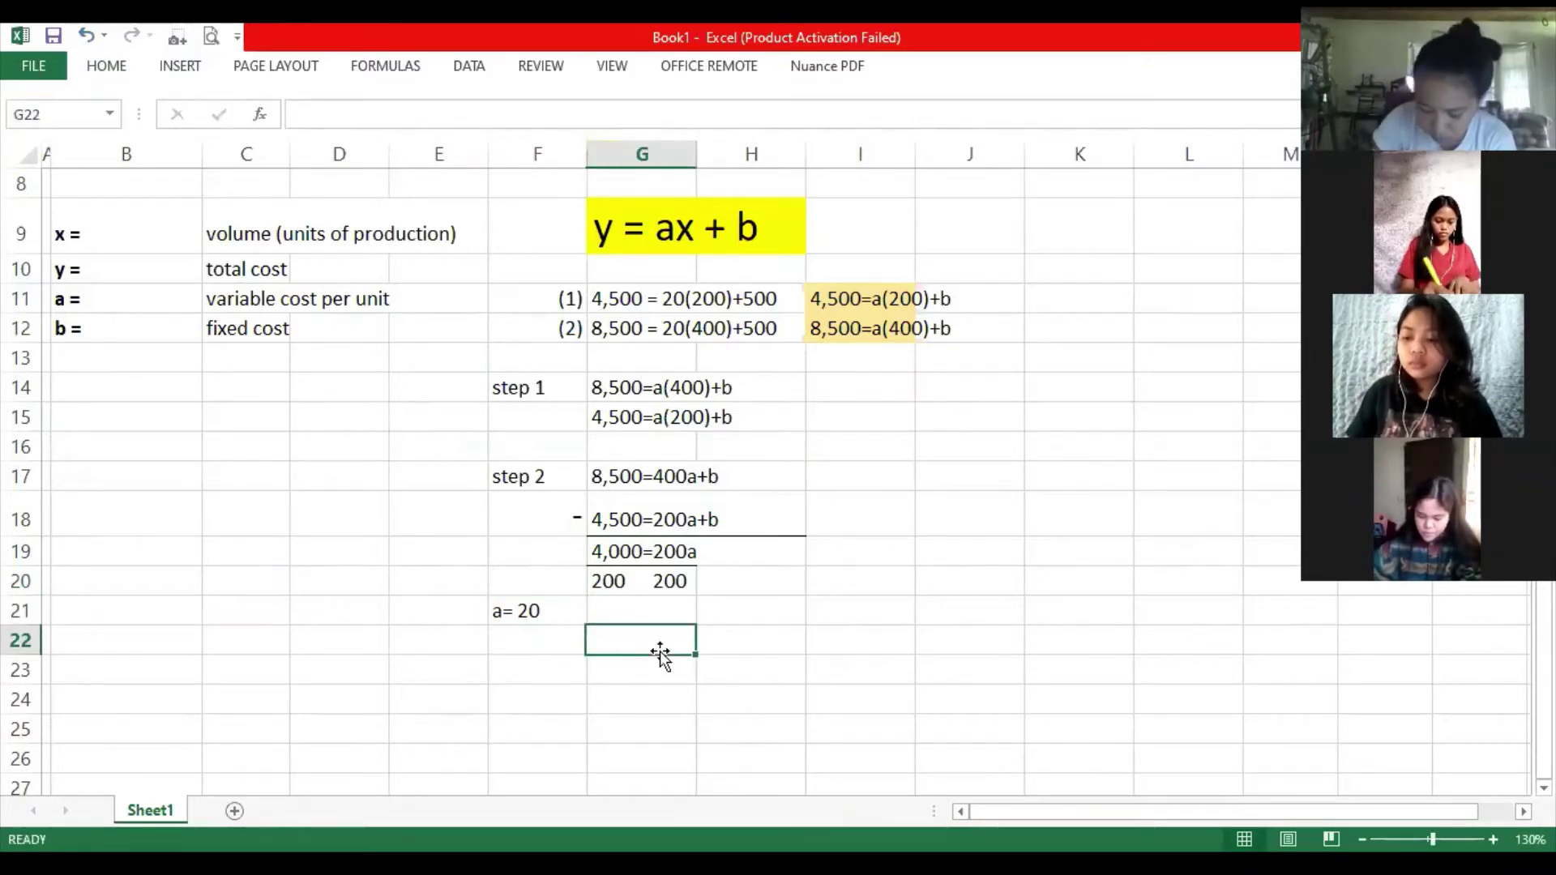
pyautogui.click(513, 679)
pyautogui.write('s')
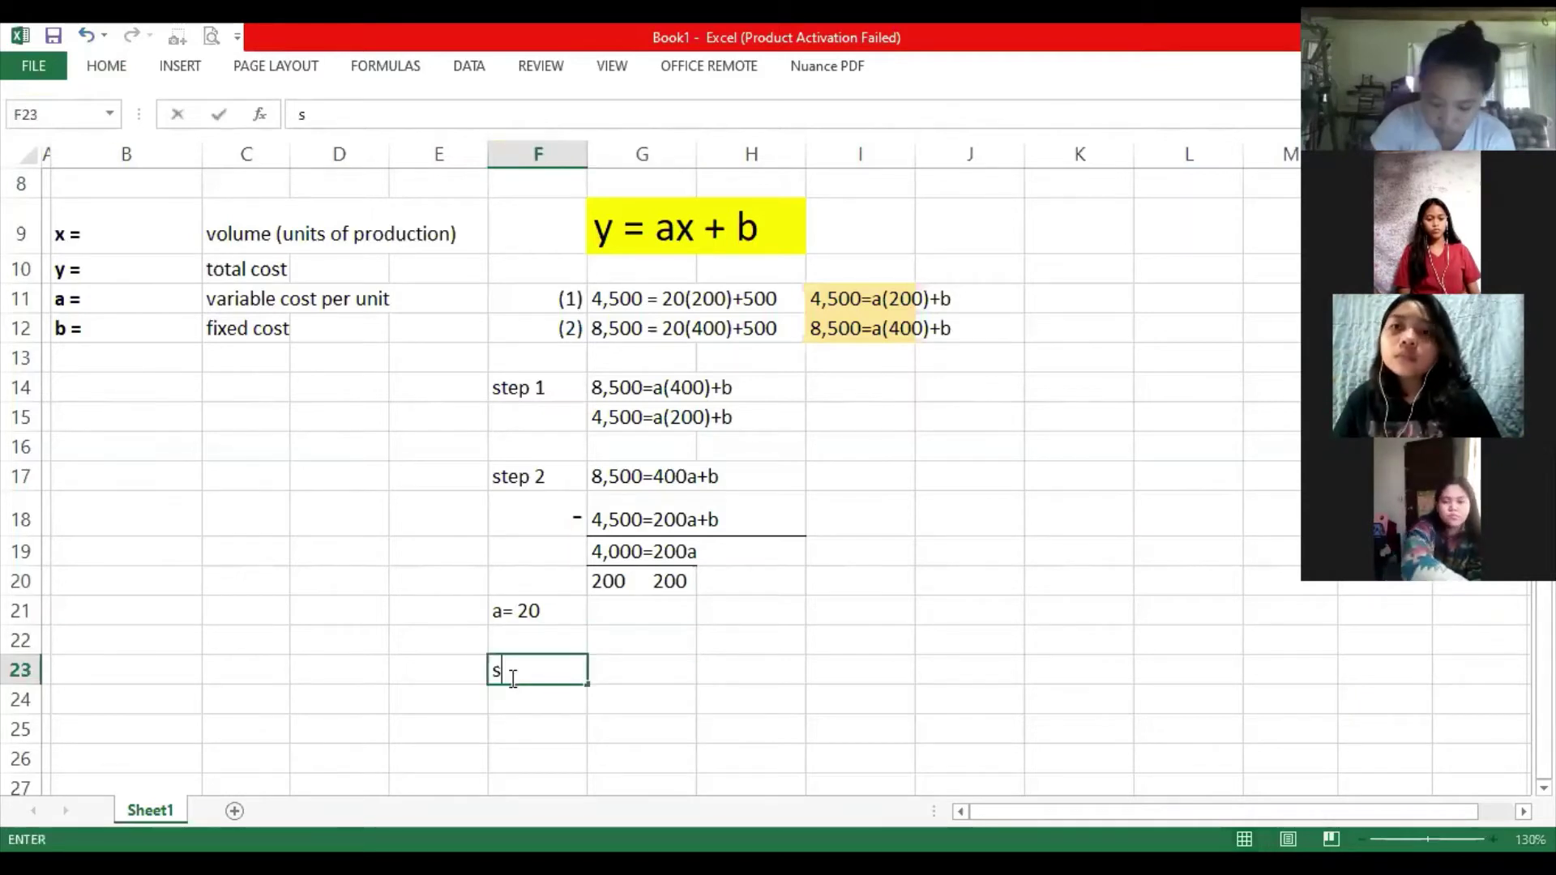
pyautogui.write('ye')
pyautogui.press('BackSpace')
pyautogui.press('BackSpace')
pyautogui.write('t')
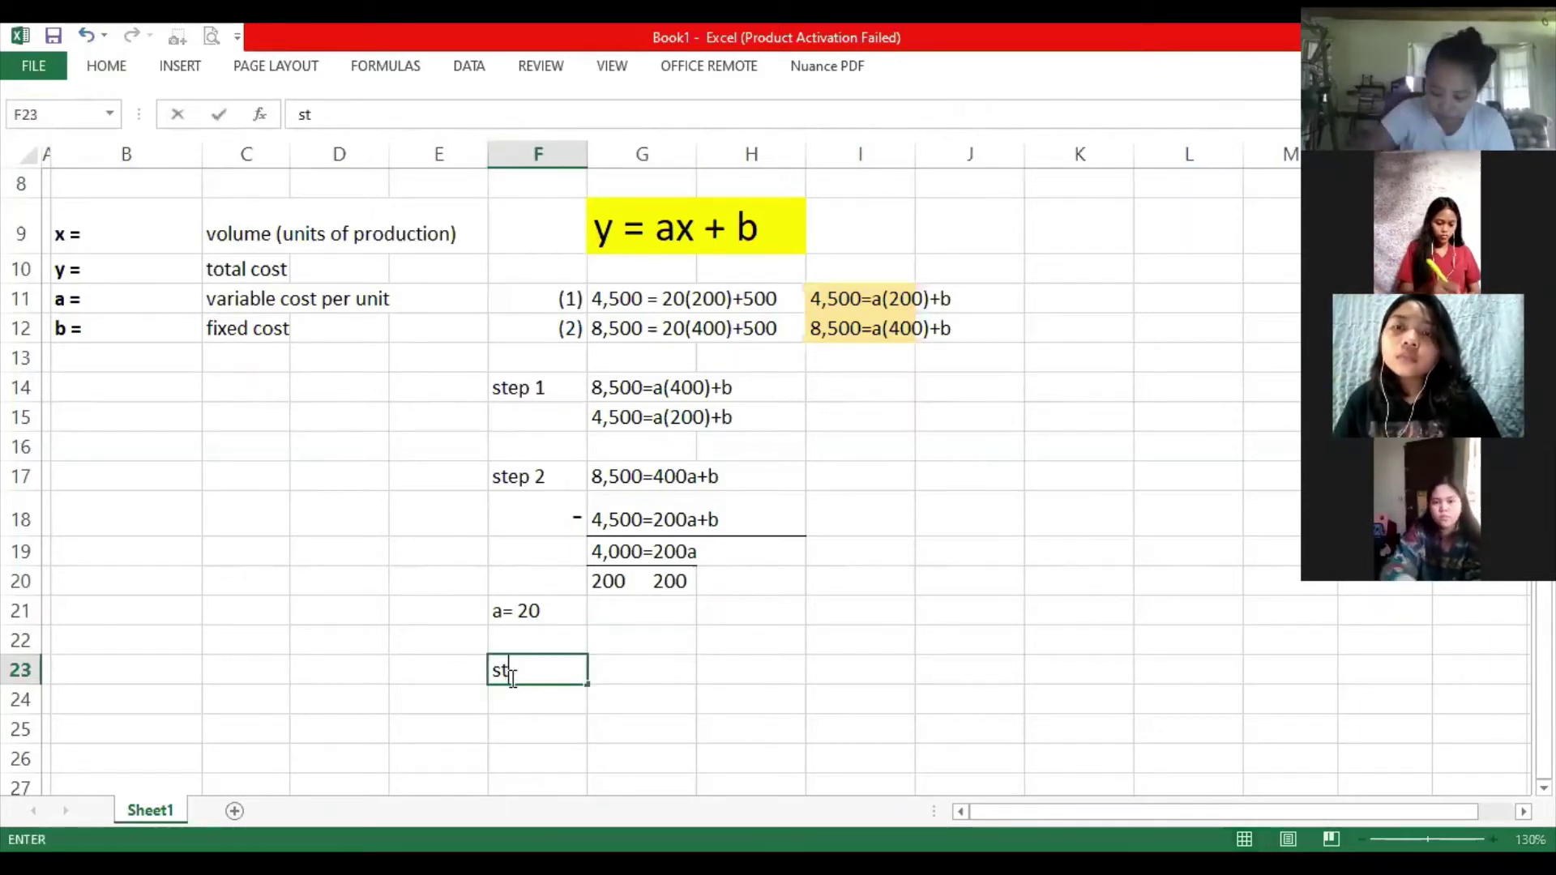
pyautogui.write('ep 3')
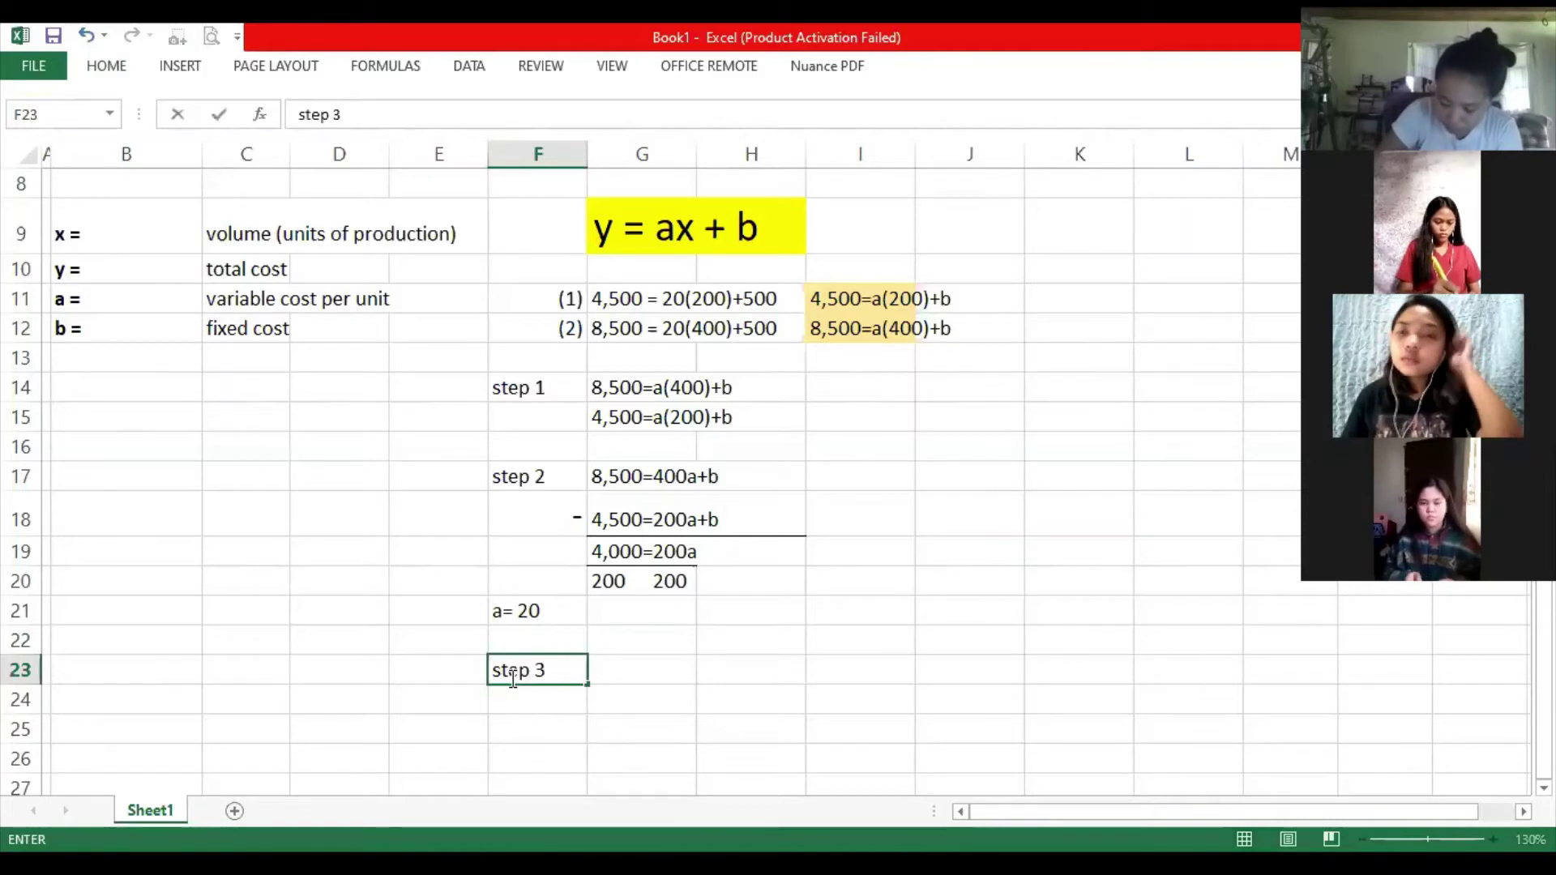
pyautogui.press('Tab')
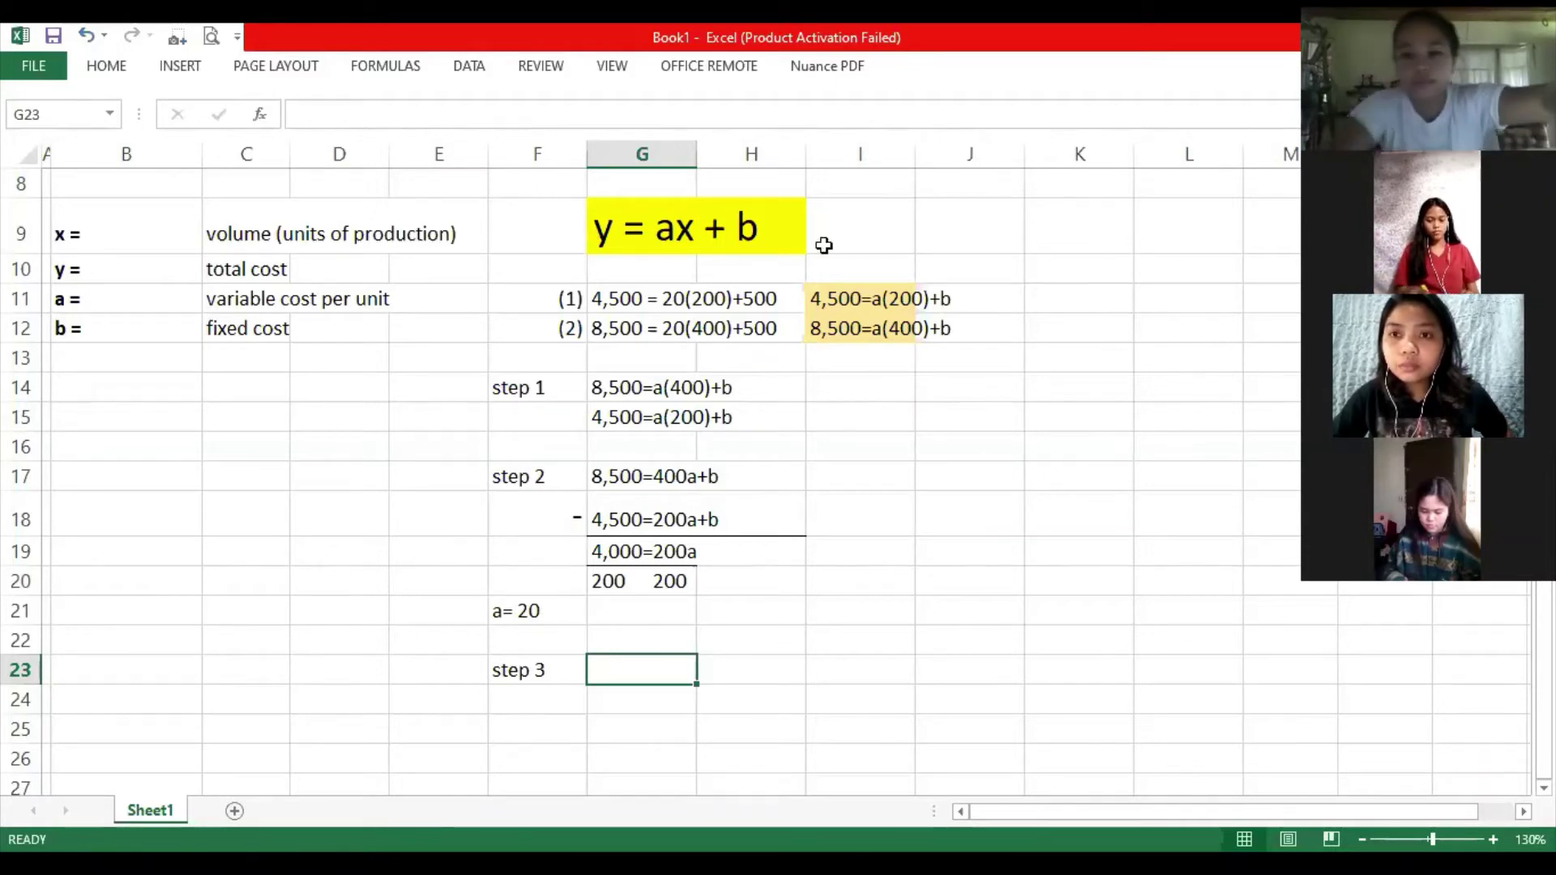
# Copy the 400-unit equation "8,500=a(400)+b" from G14 into G23, beside the step 3 label.
pyautogui.click(637, 393)
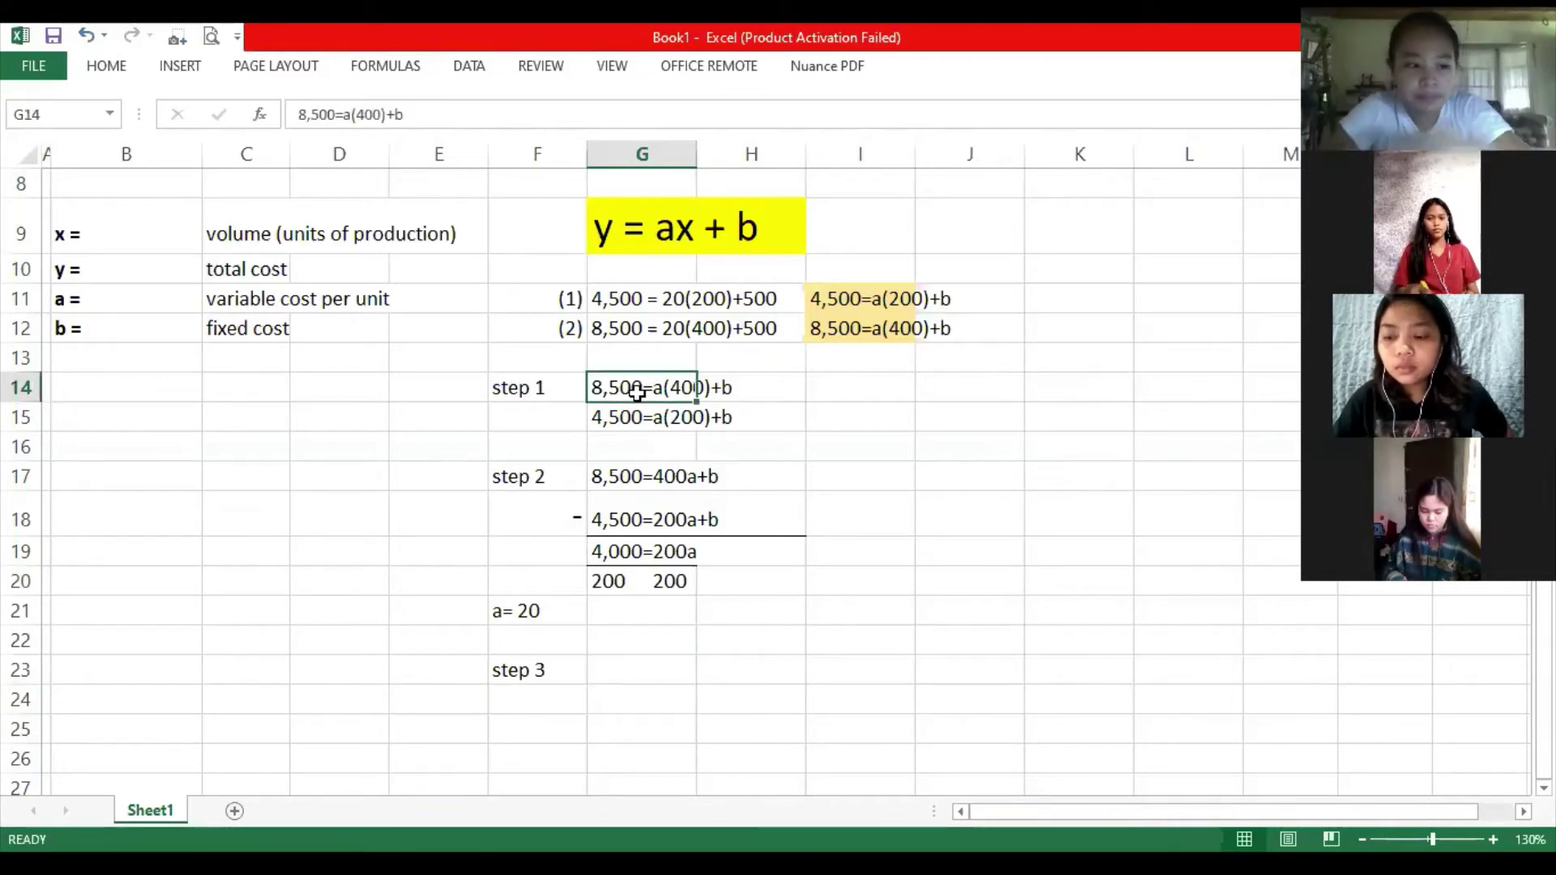
pyautogui.hotkey('ctrl', 'c')
pyautogui.click(623, 568)
pyautogui.click(617, 670)
pyautogui.press('Return')
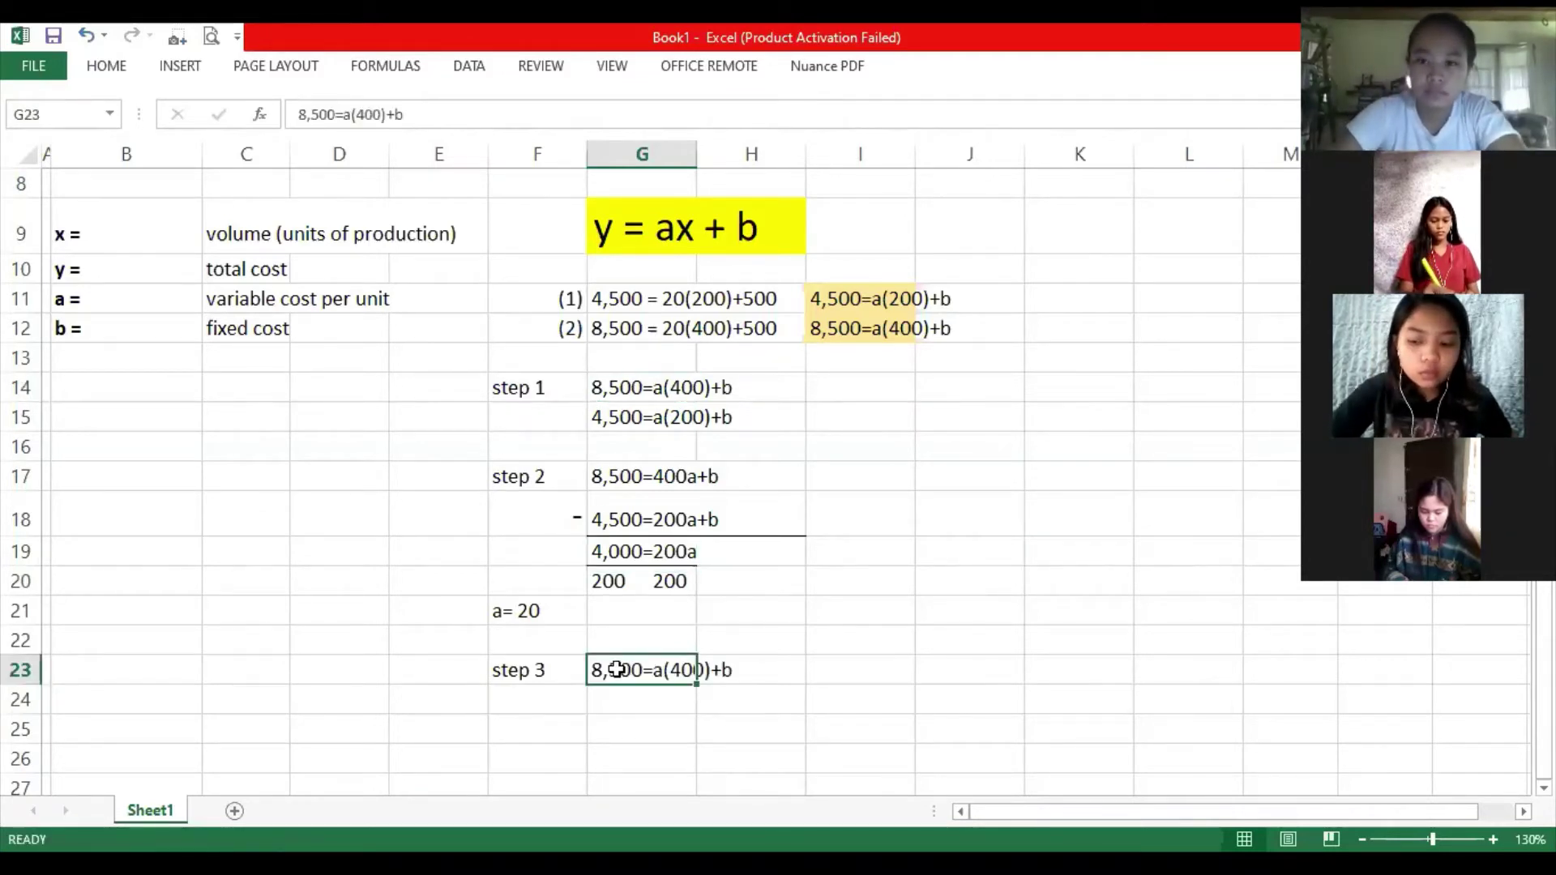
pyautogui.press('Return')
# Enter an equals sign as text in F24, below the step 3 label.
pyautogui.click(568, 700)
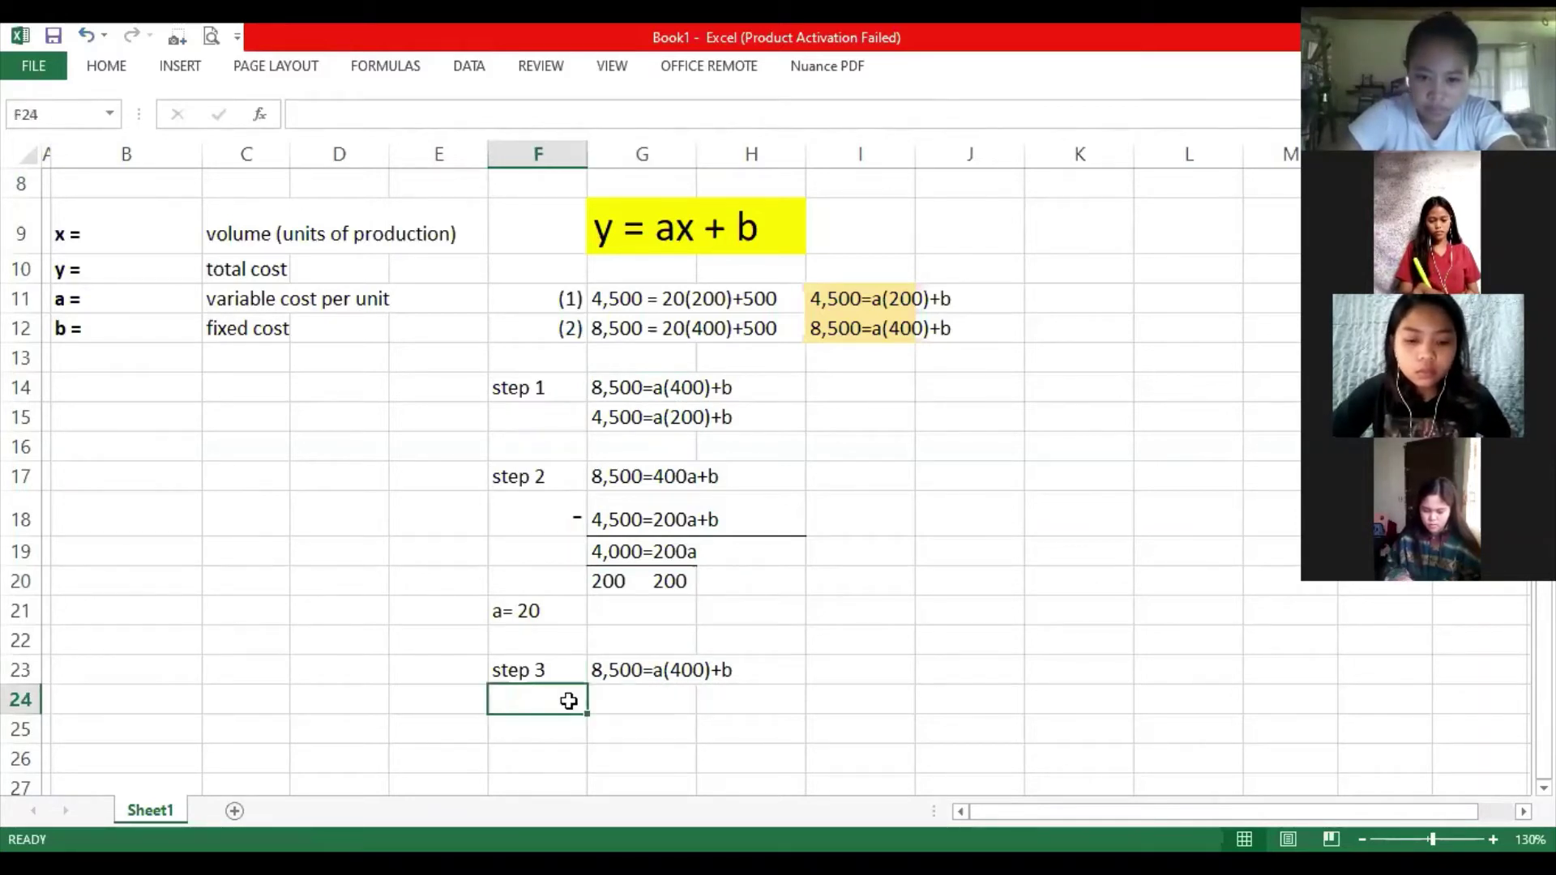
pyautogui.write('=')
pyautogui.press('Return')
# Enter "8,500=20(400)+b" in G24, substituting 20 for a in the step 3 equation.
pyautogui.press('Up')
pyautogui.press('Right')
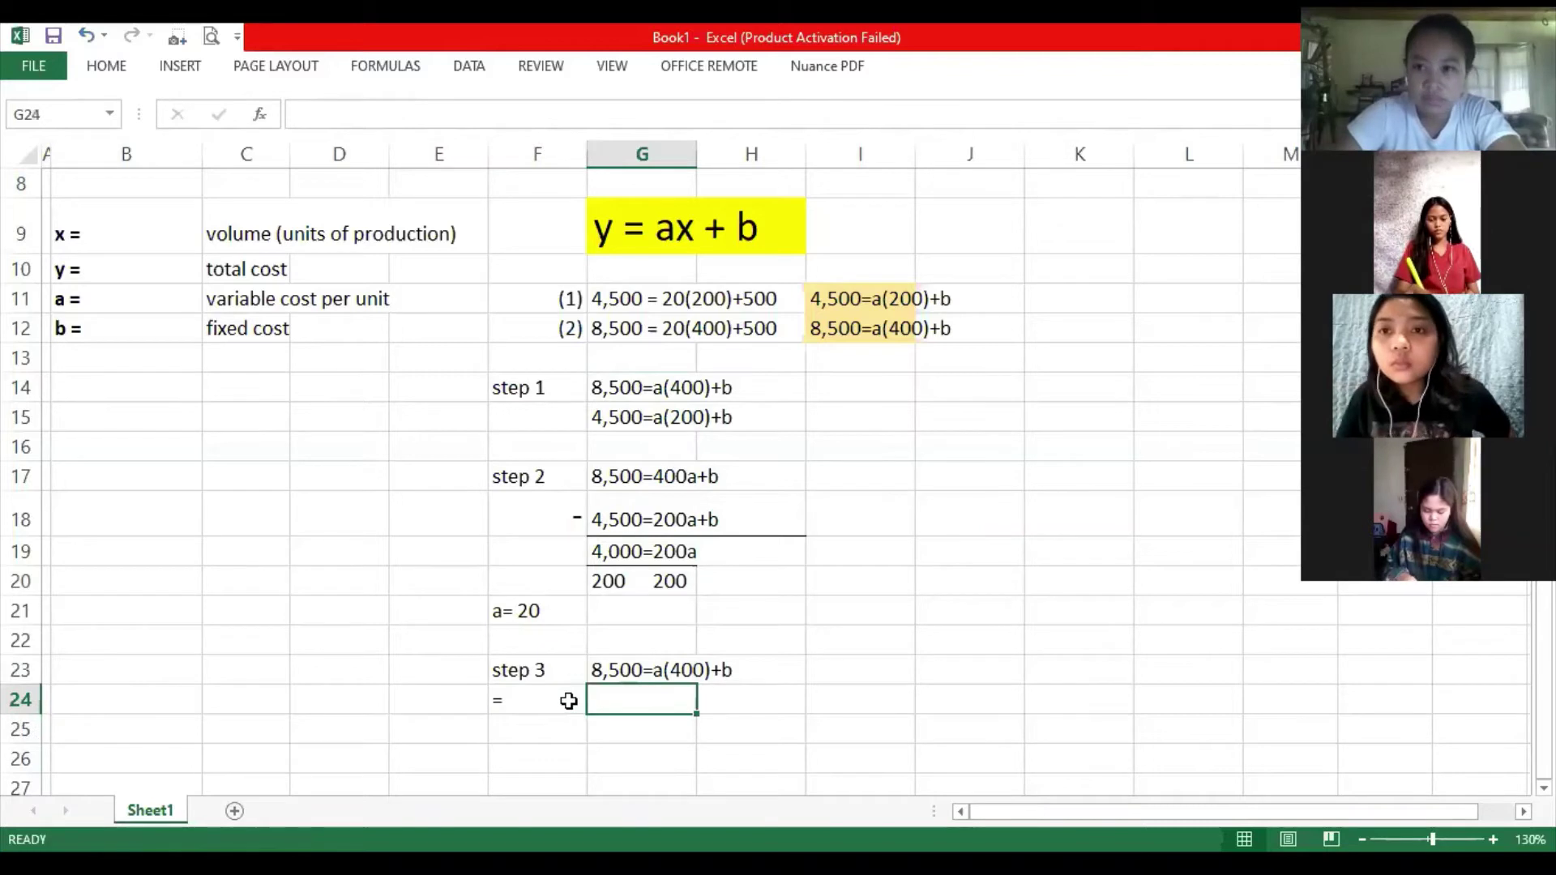
pyautogui.write('85')
pyautogui.press('BackSpace')
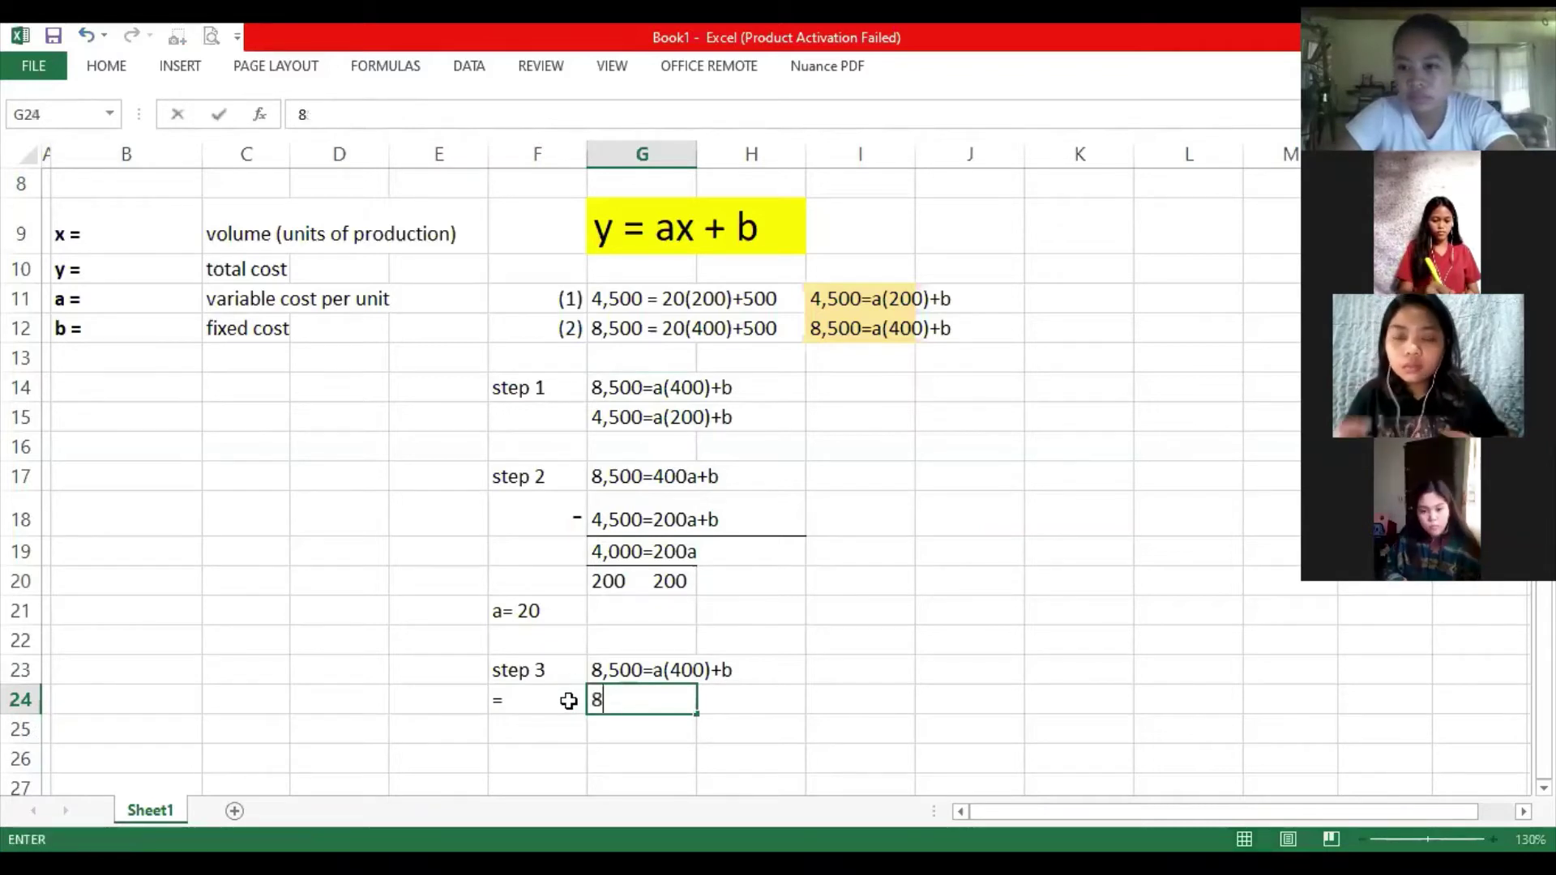
pyautogui.write(',500=')
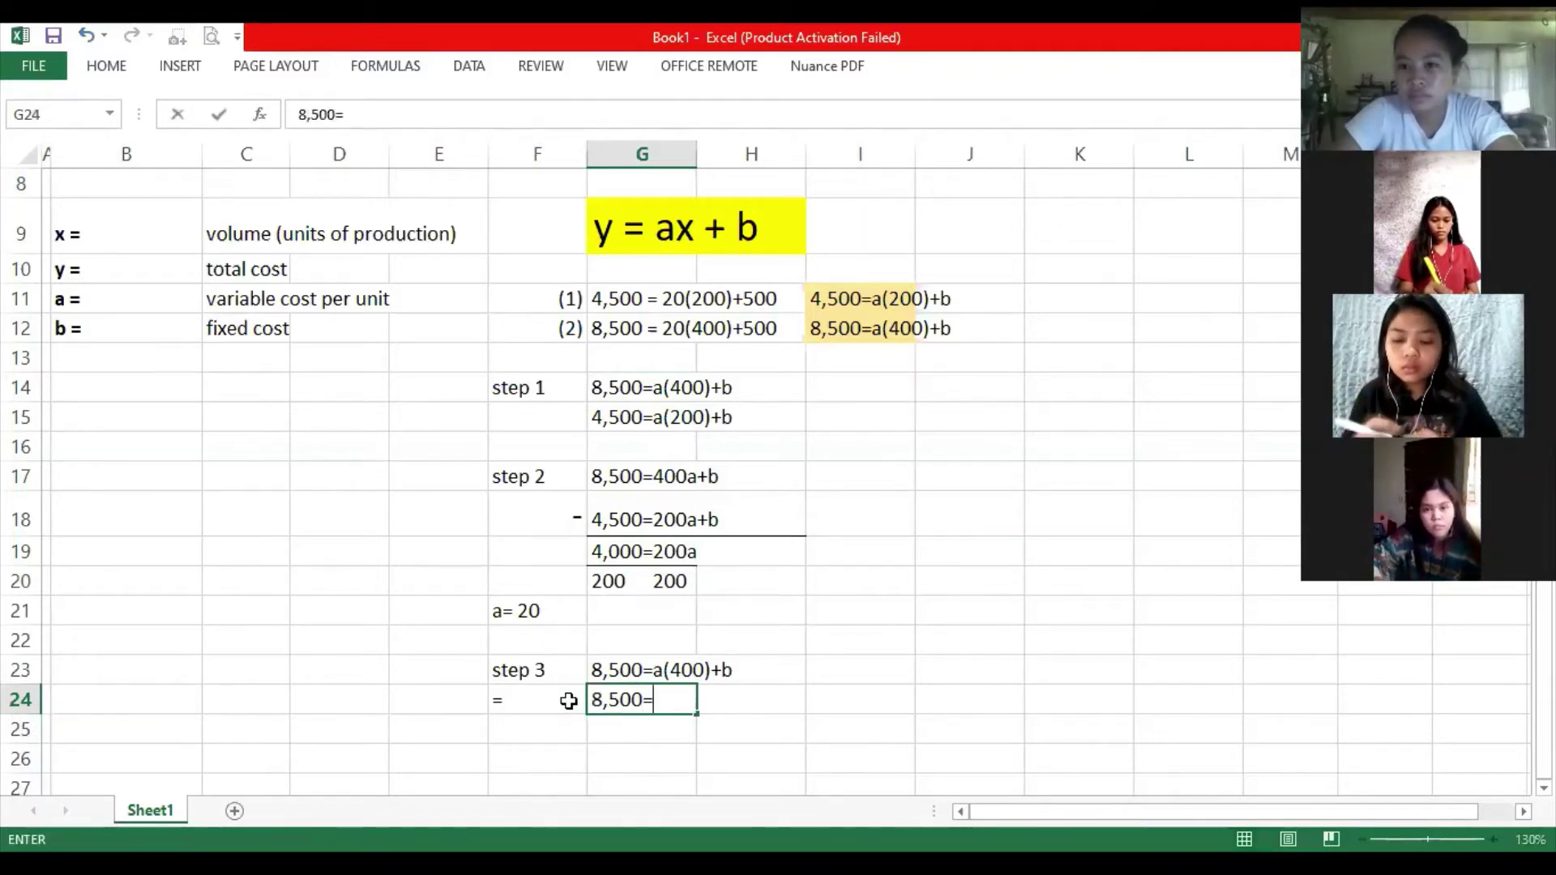
pyautogui.write('20')
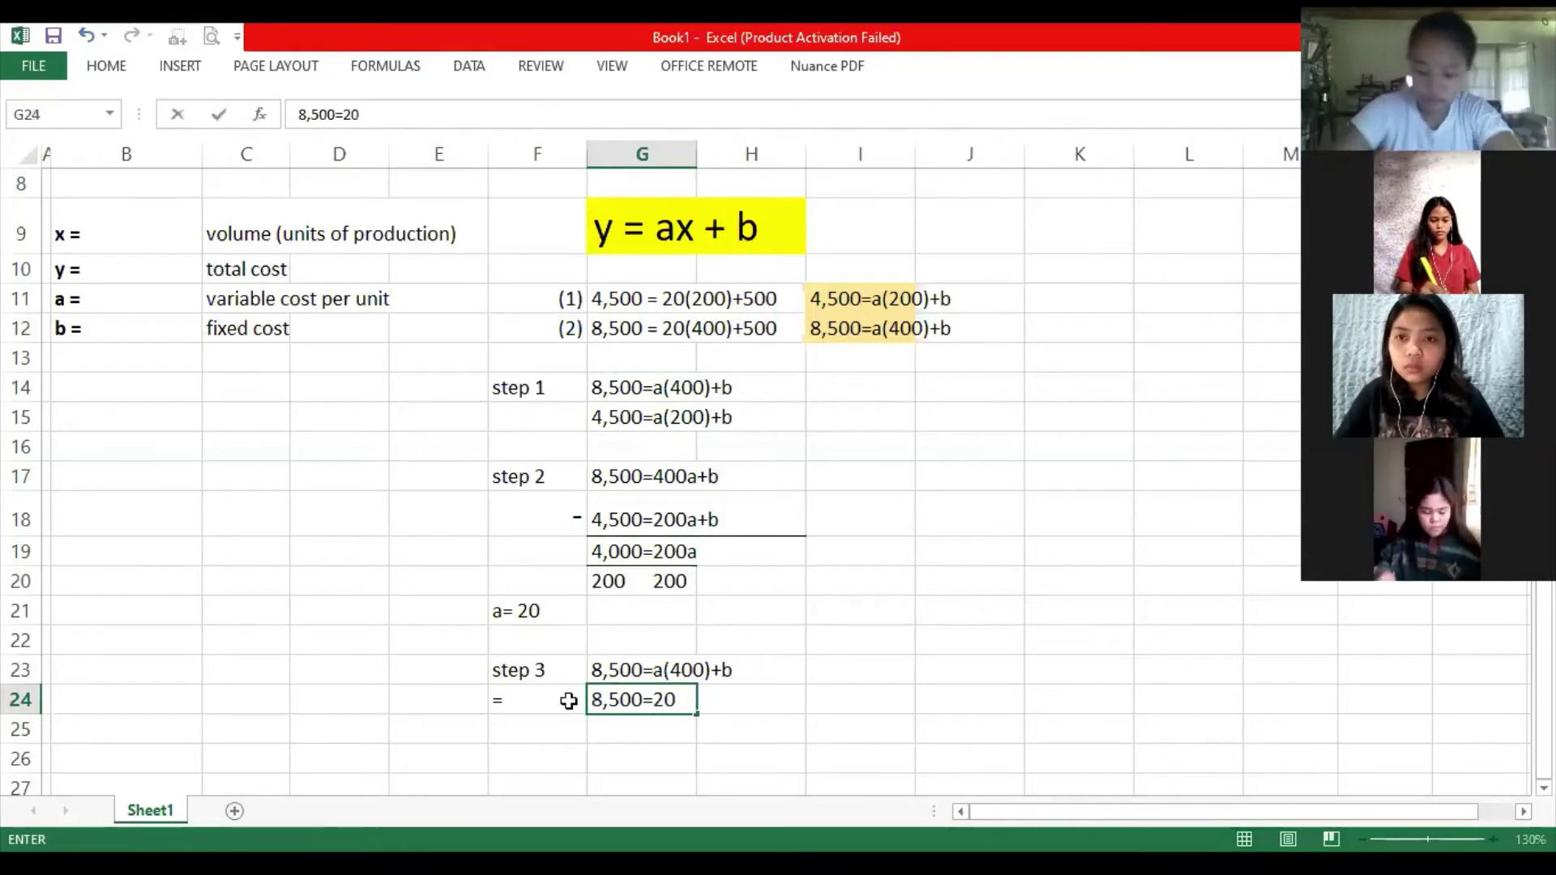
pyautogui.write('(')
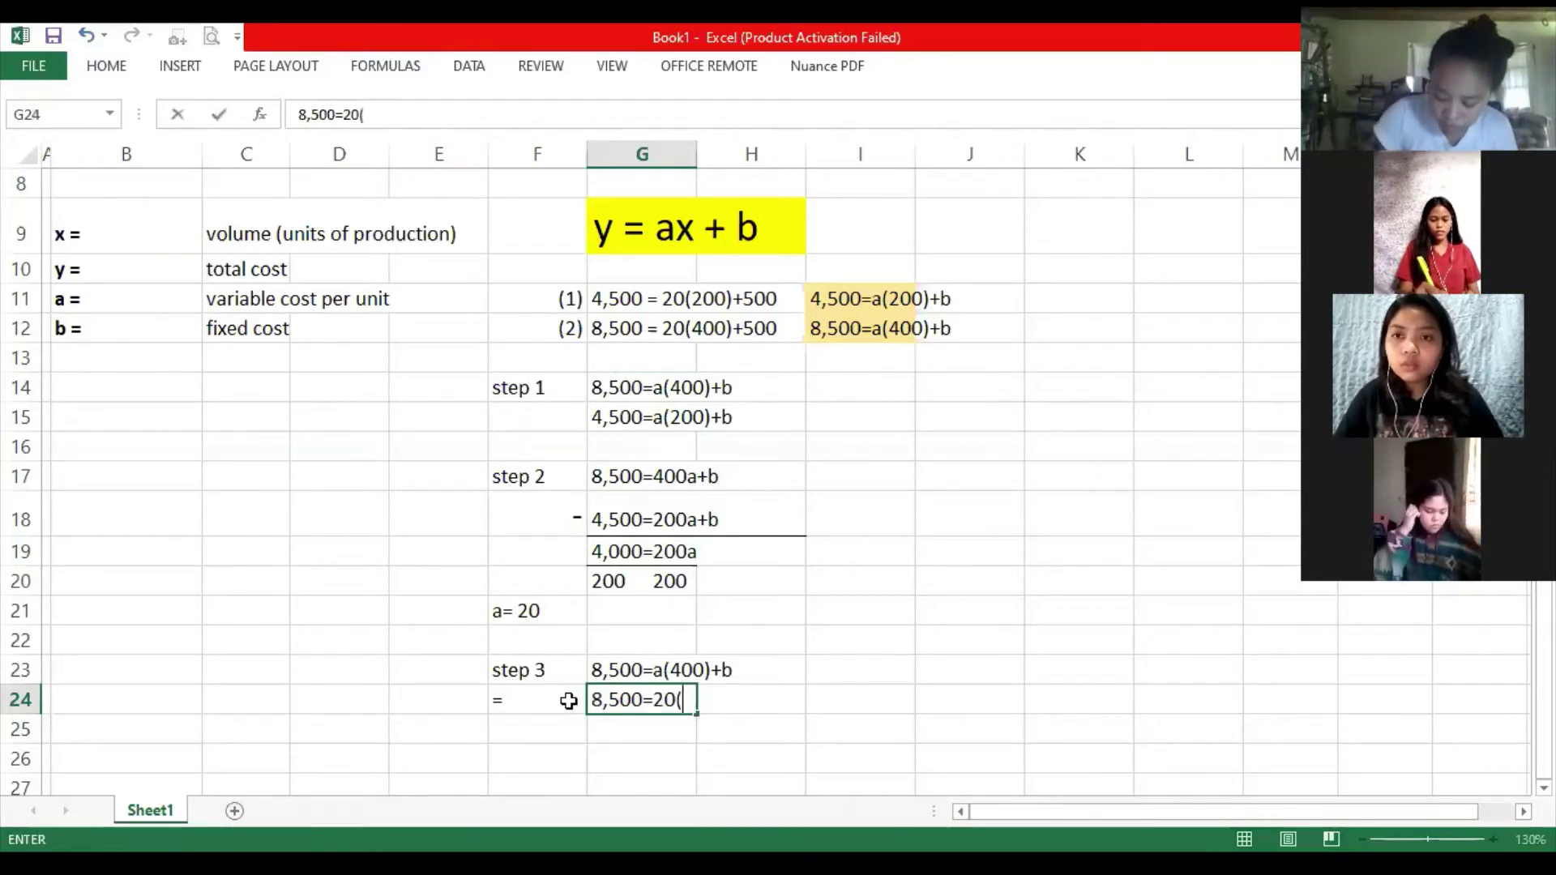
pyautogui.write('400)')
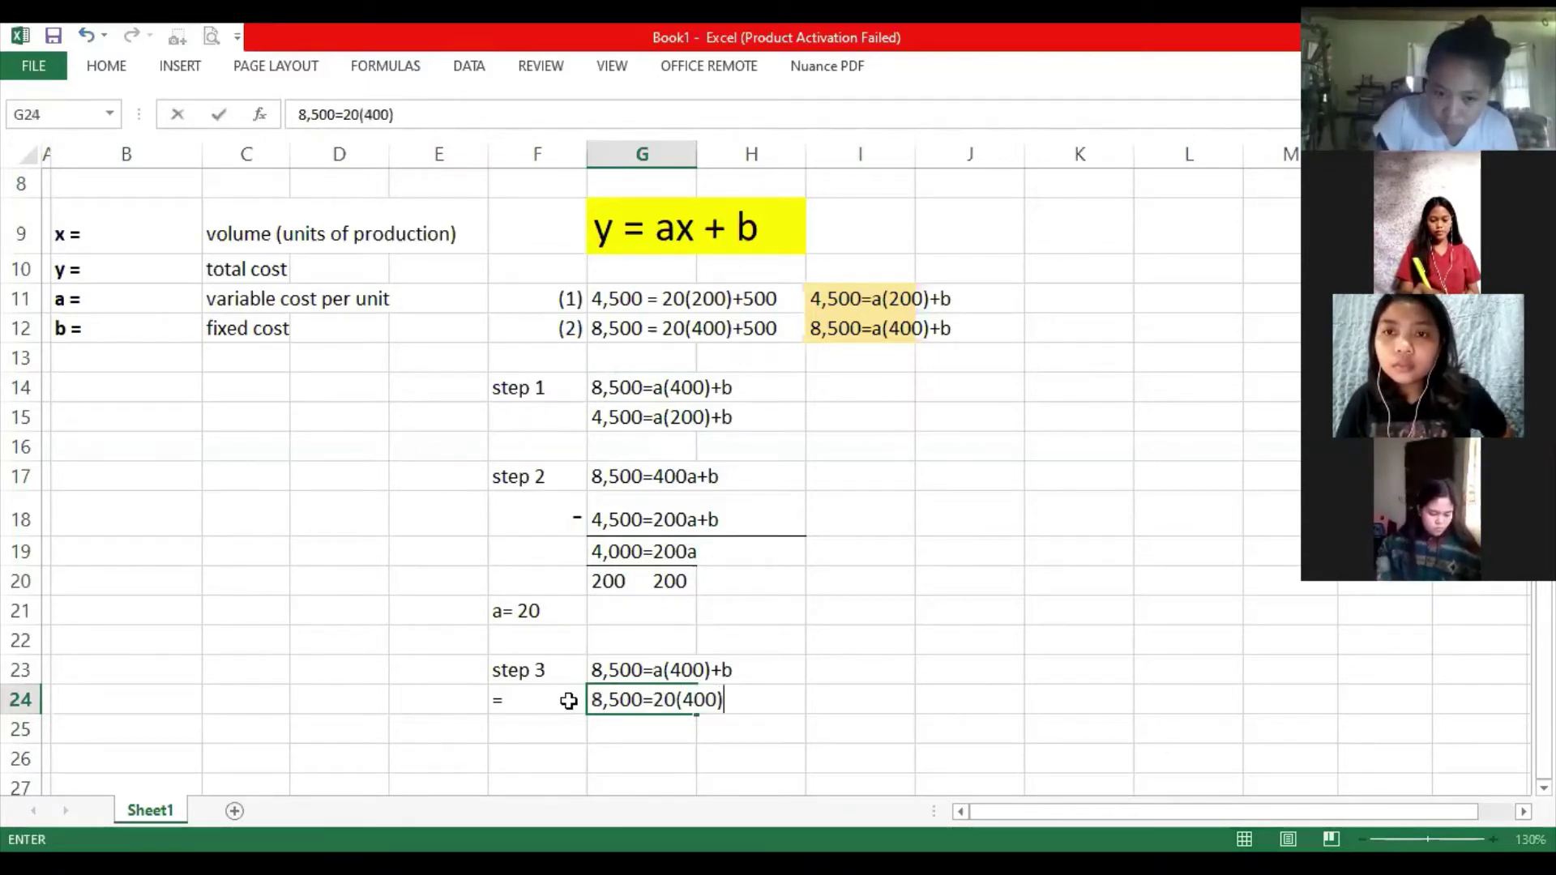
pyautogui.write('+b')
pyautogui.press('Return')
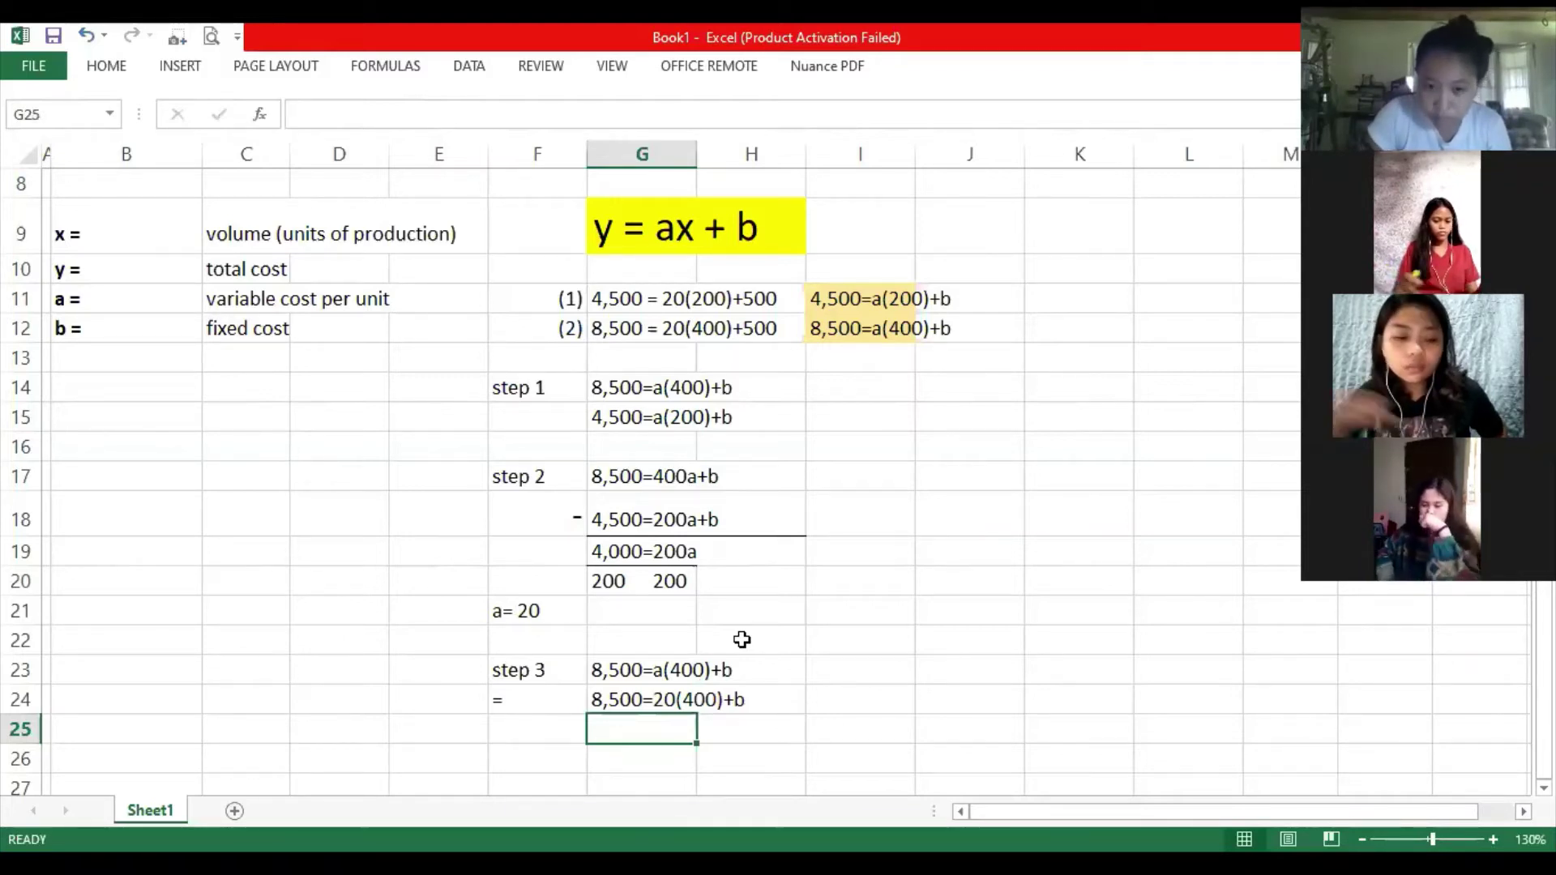
# Highlight the "a= 20" result in F21 with the same light orange fill as I11:I12.
pyautogui.click(556, 604)
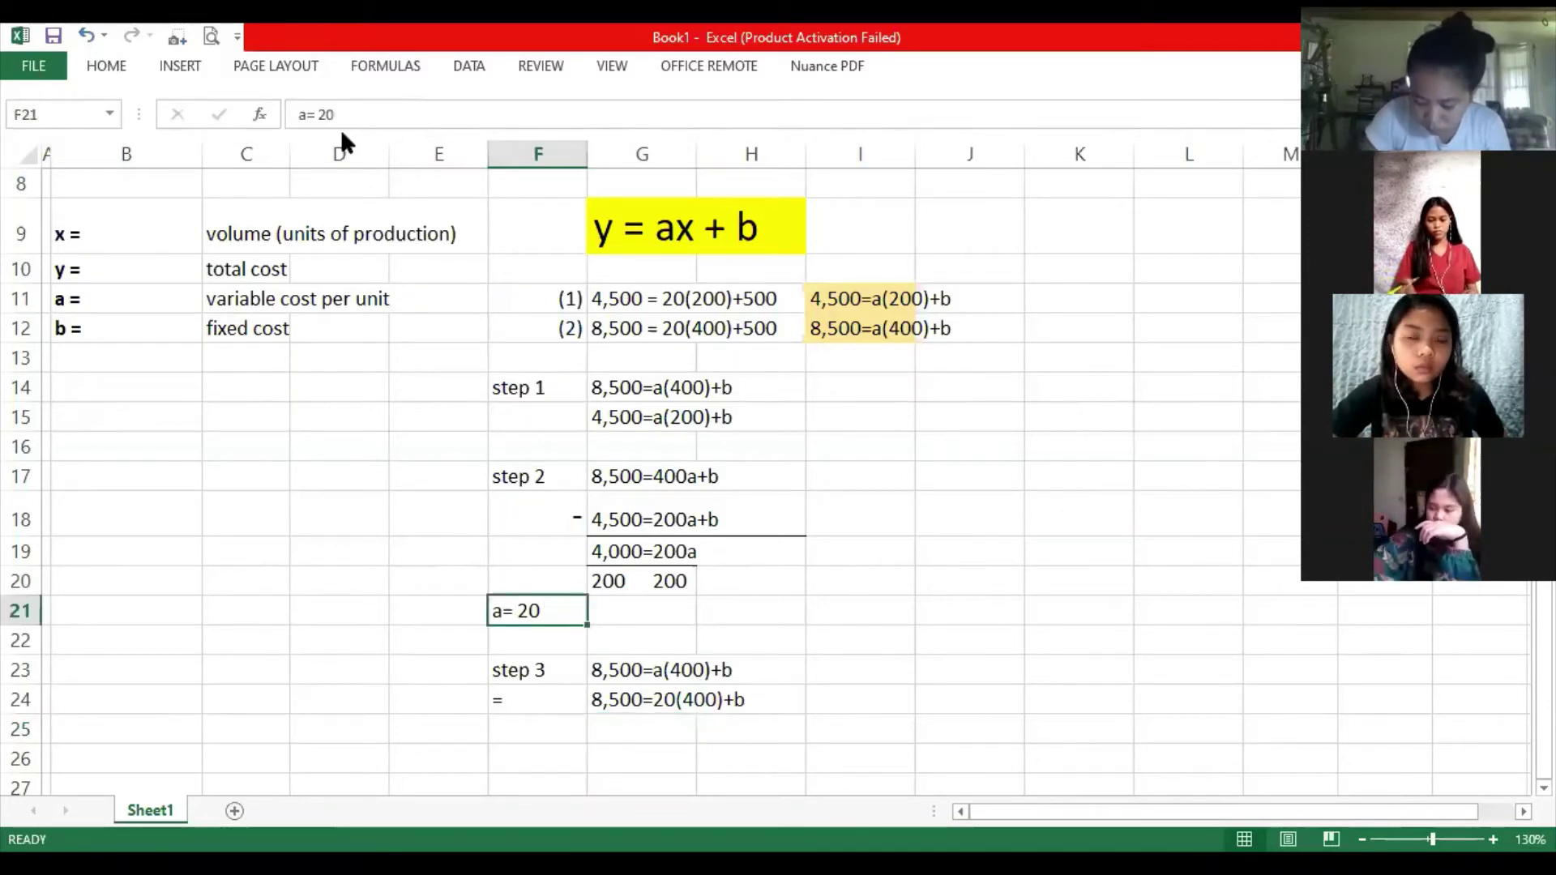
pyautogui.hotkey('alt', 'h')
pyautogui.press('h')
pyautogui.press('Return')
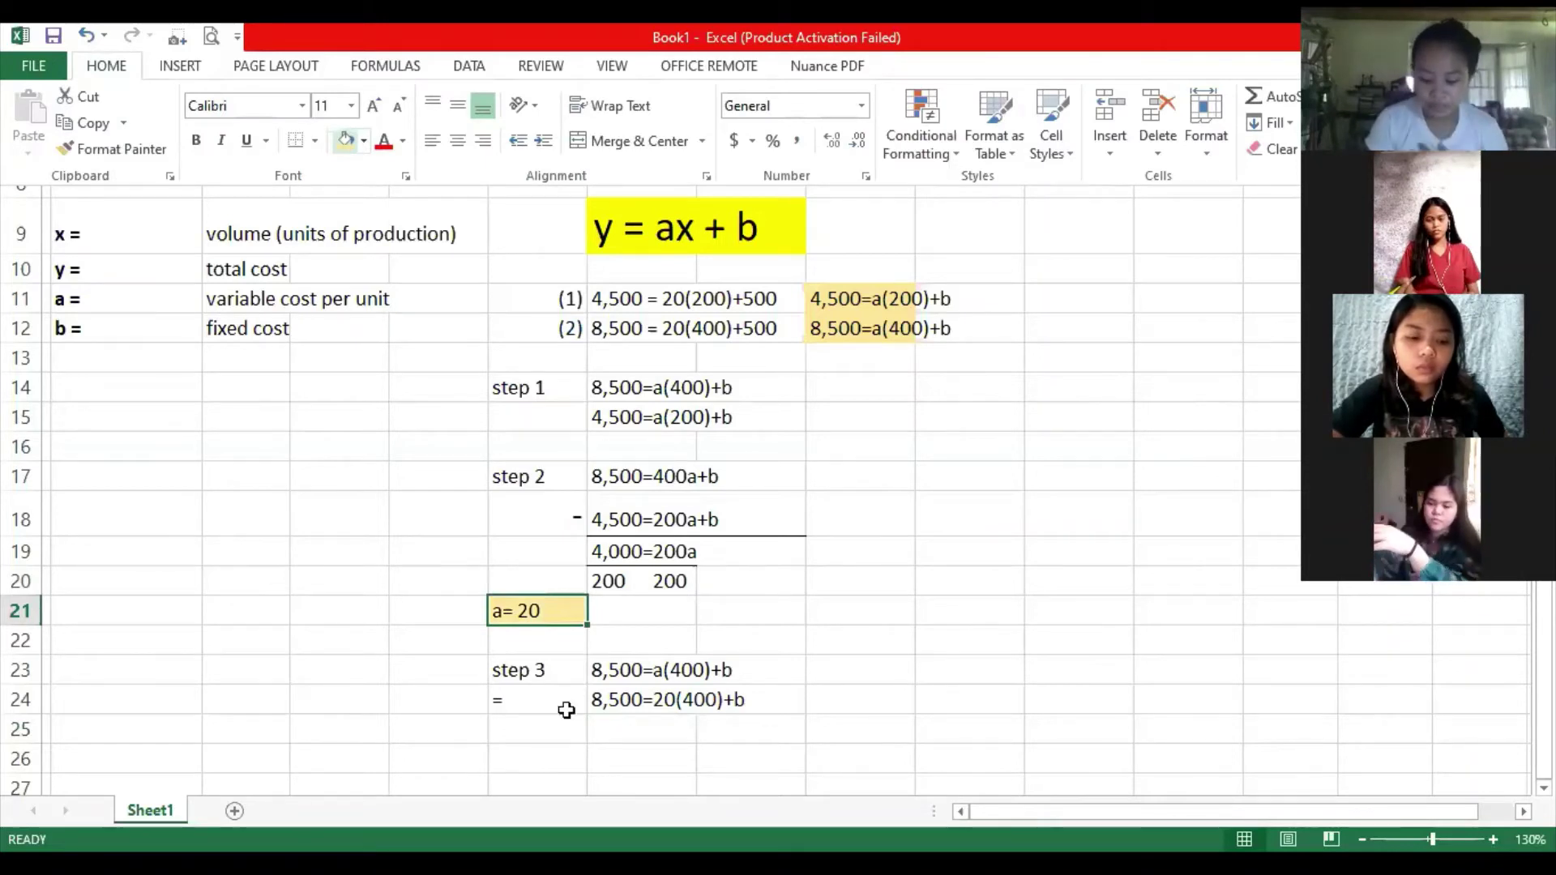
# Copy the equals sign from F24 down to F25 and enter "8,500=8,000+b" in G25.
pyautogui.click(561, 707)
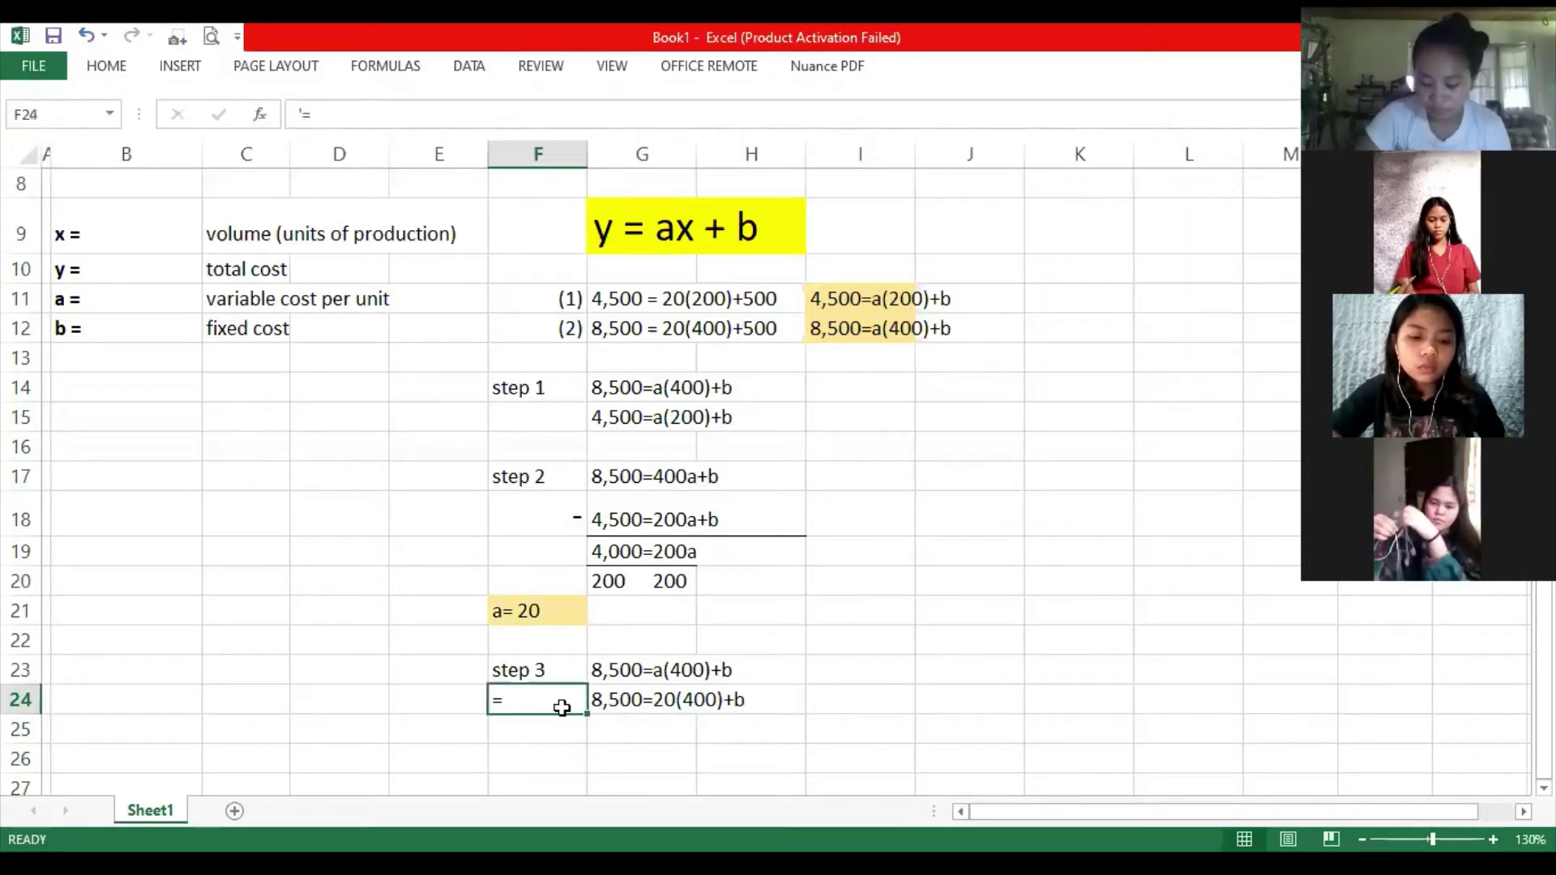
pyautogui.moveTo(590, 720); pyautogui.dragTo(590, 743)
pyautogui.click(600, 728)
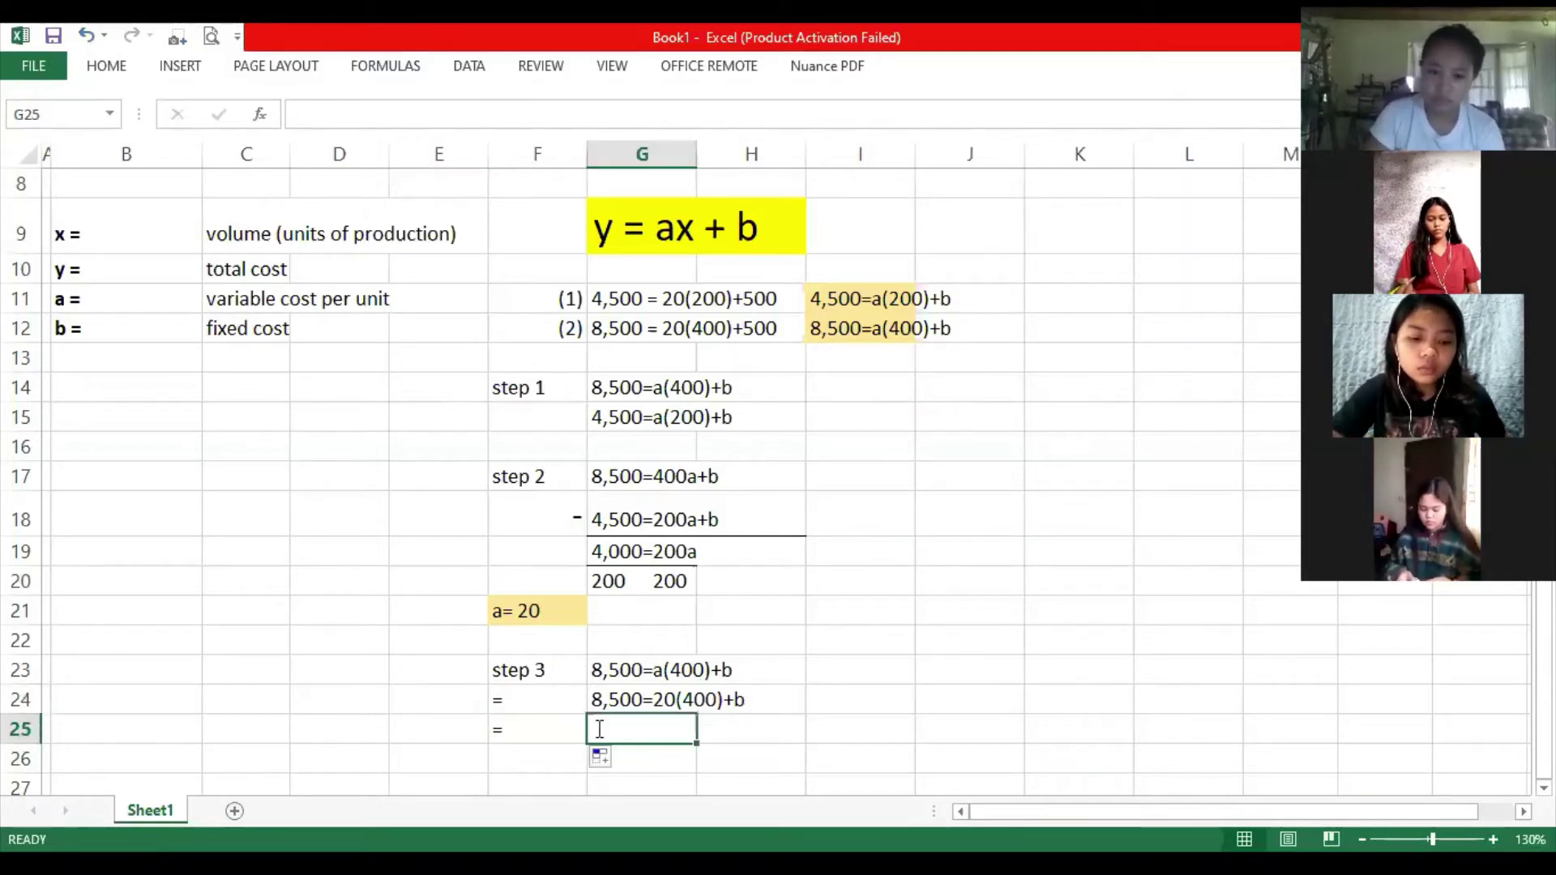
pyautogui.write('8,500=')
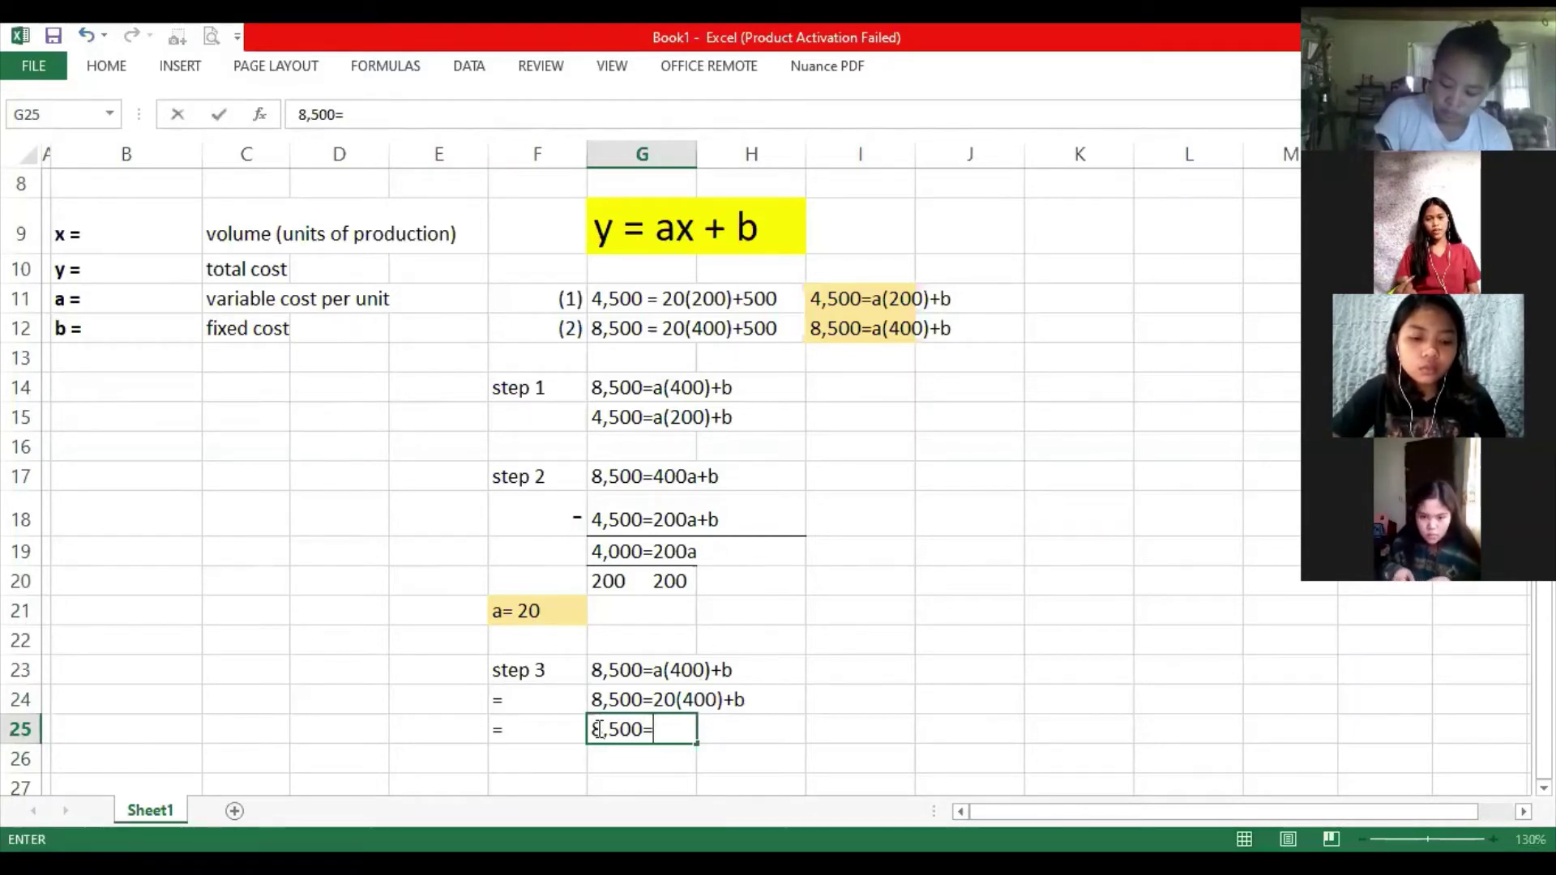
pyautogui.write('8')
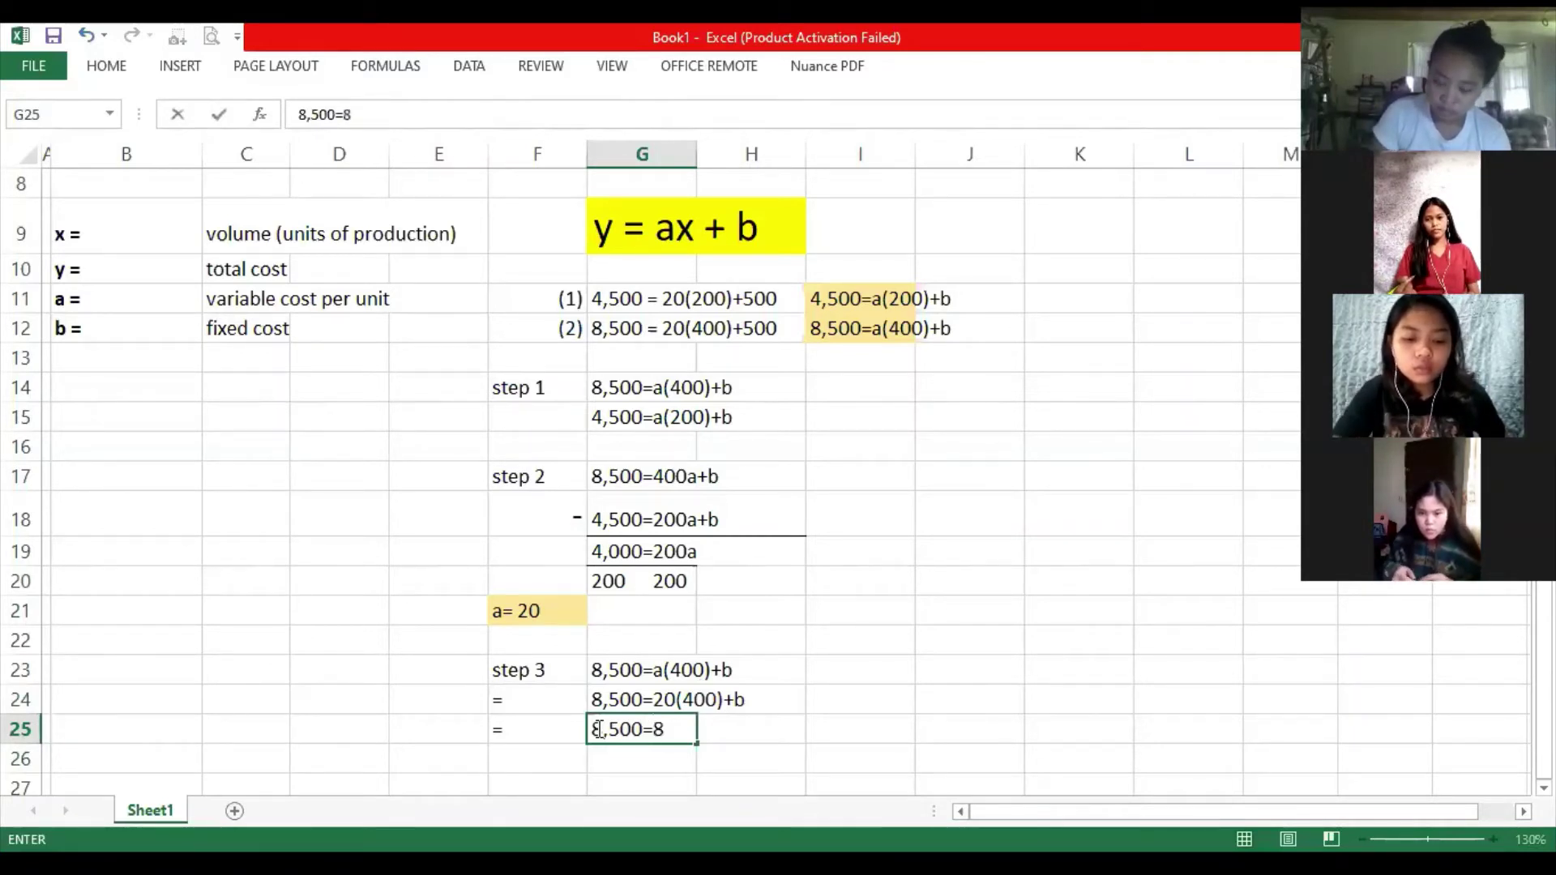
pyautogui.write(',000')
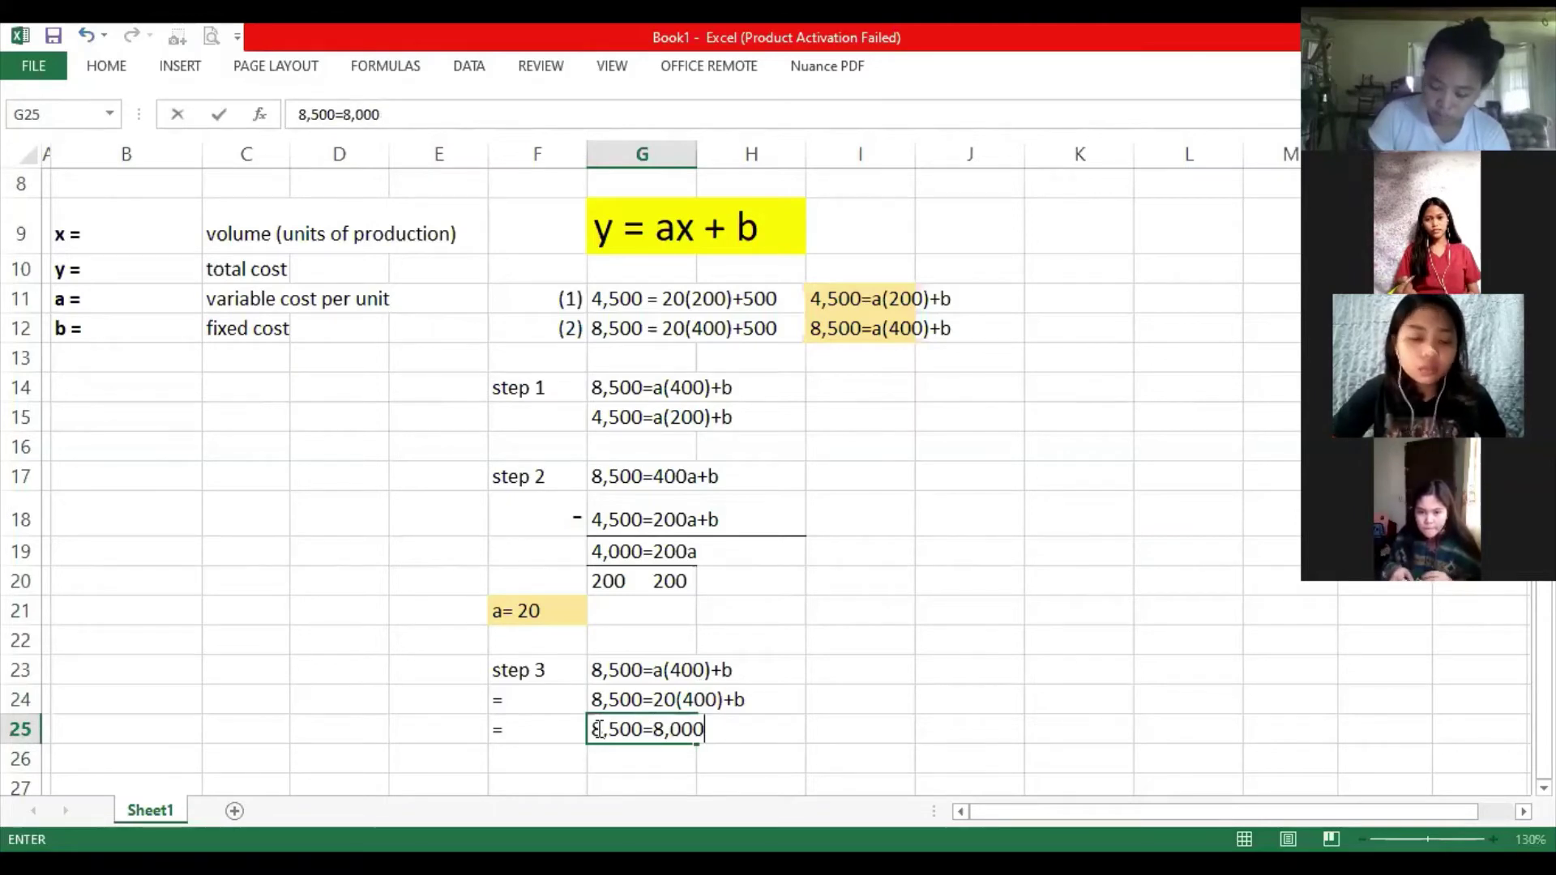
pyautogui.write('+')
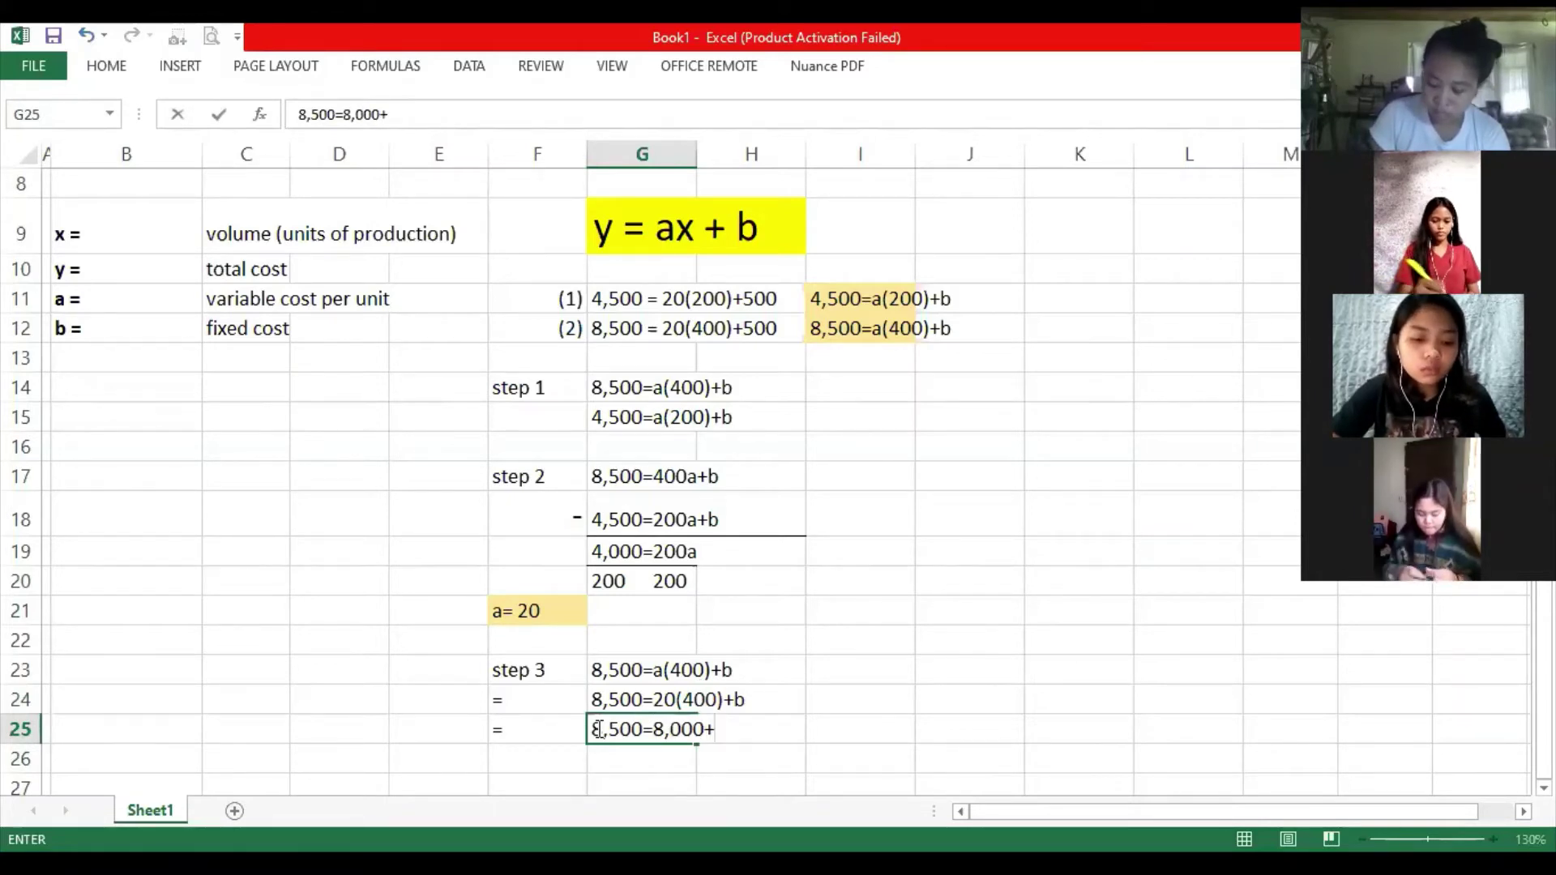
pyautogui.write('b')
pyautogui.press('Return')
# Copy the equals sign from F25 down to F26 and enter "8,500-8,000=b" in G26.
pyautogui.press('Left')
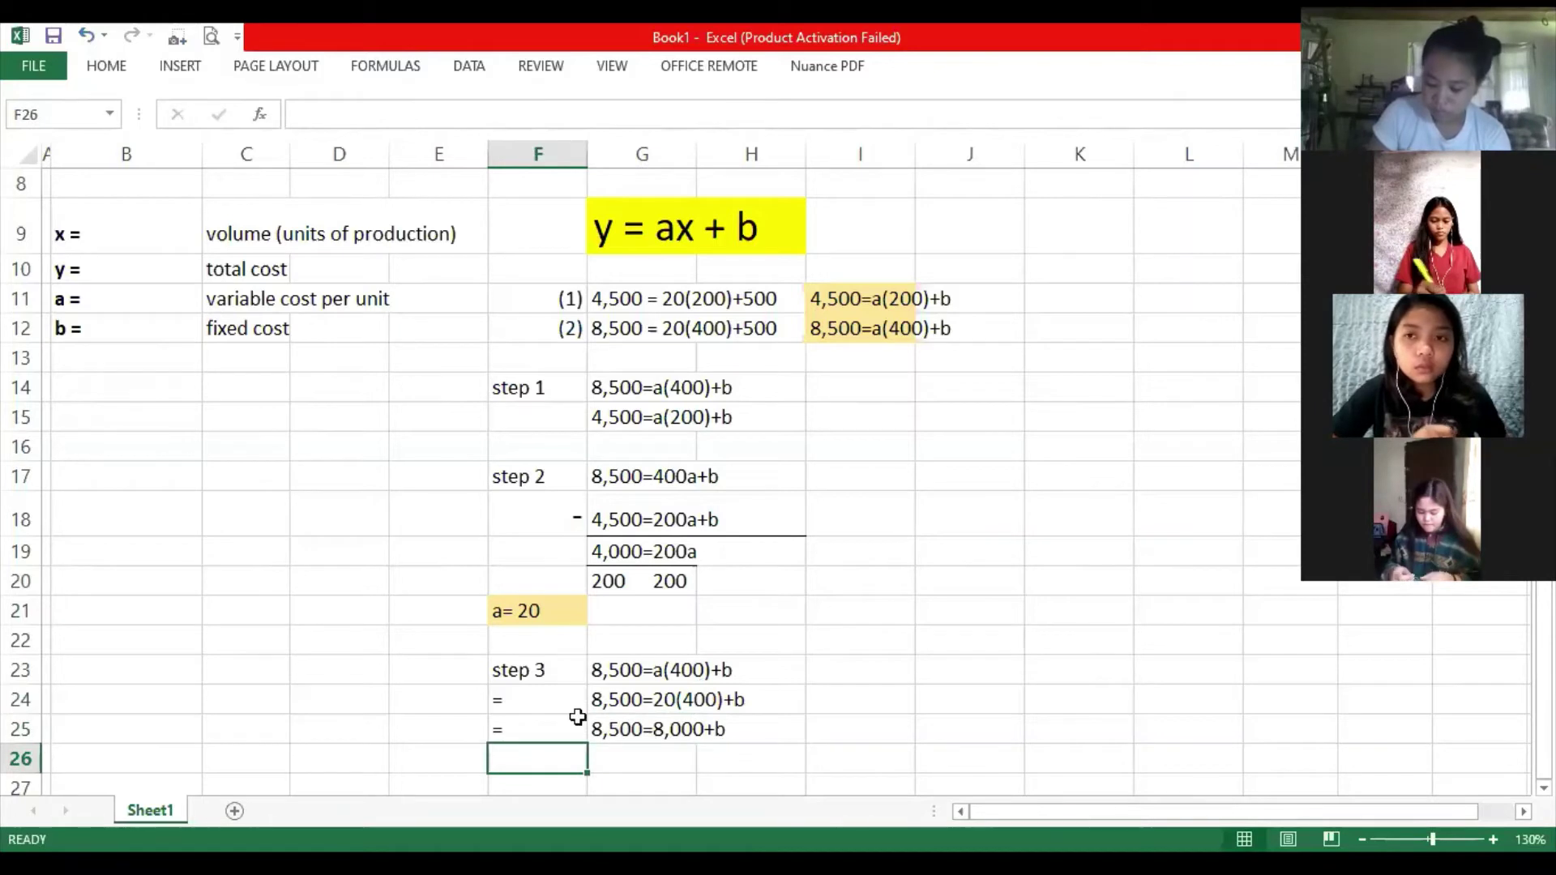
pyautogui.click(581, 739)
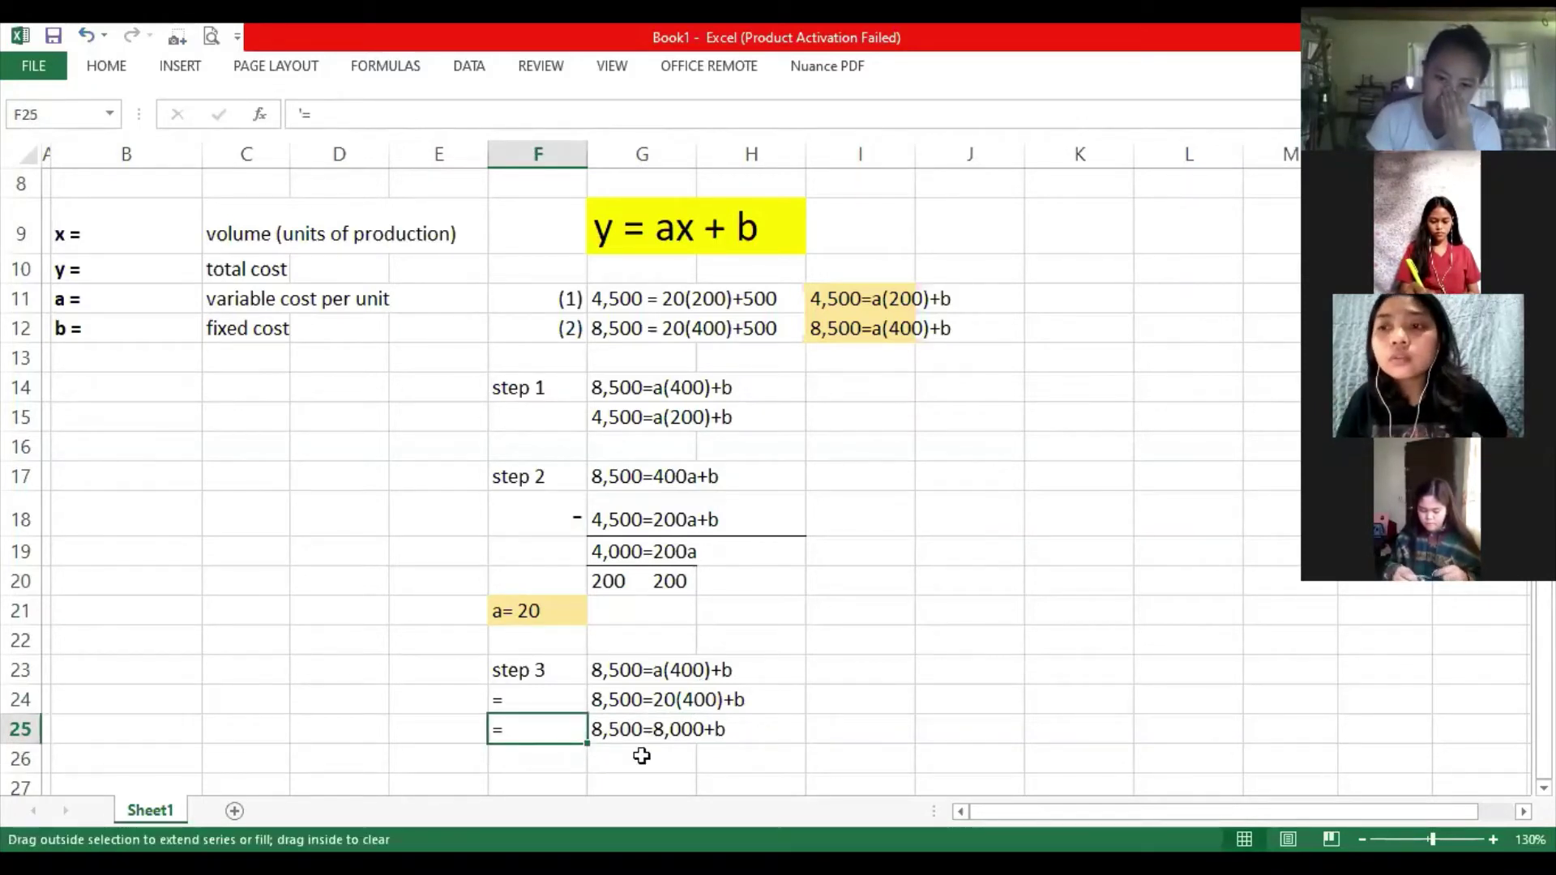
pyautogui.moveTo(642, 756); pyautogui.dragTo(641, 755)
pyautogui.click(642, 755)
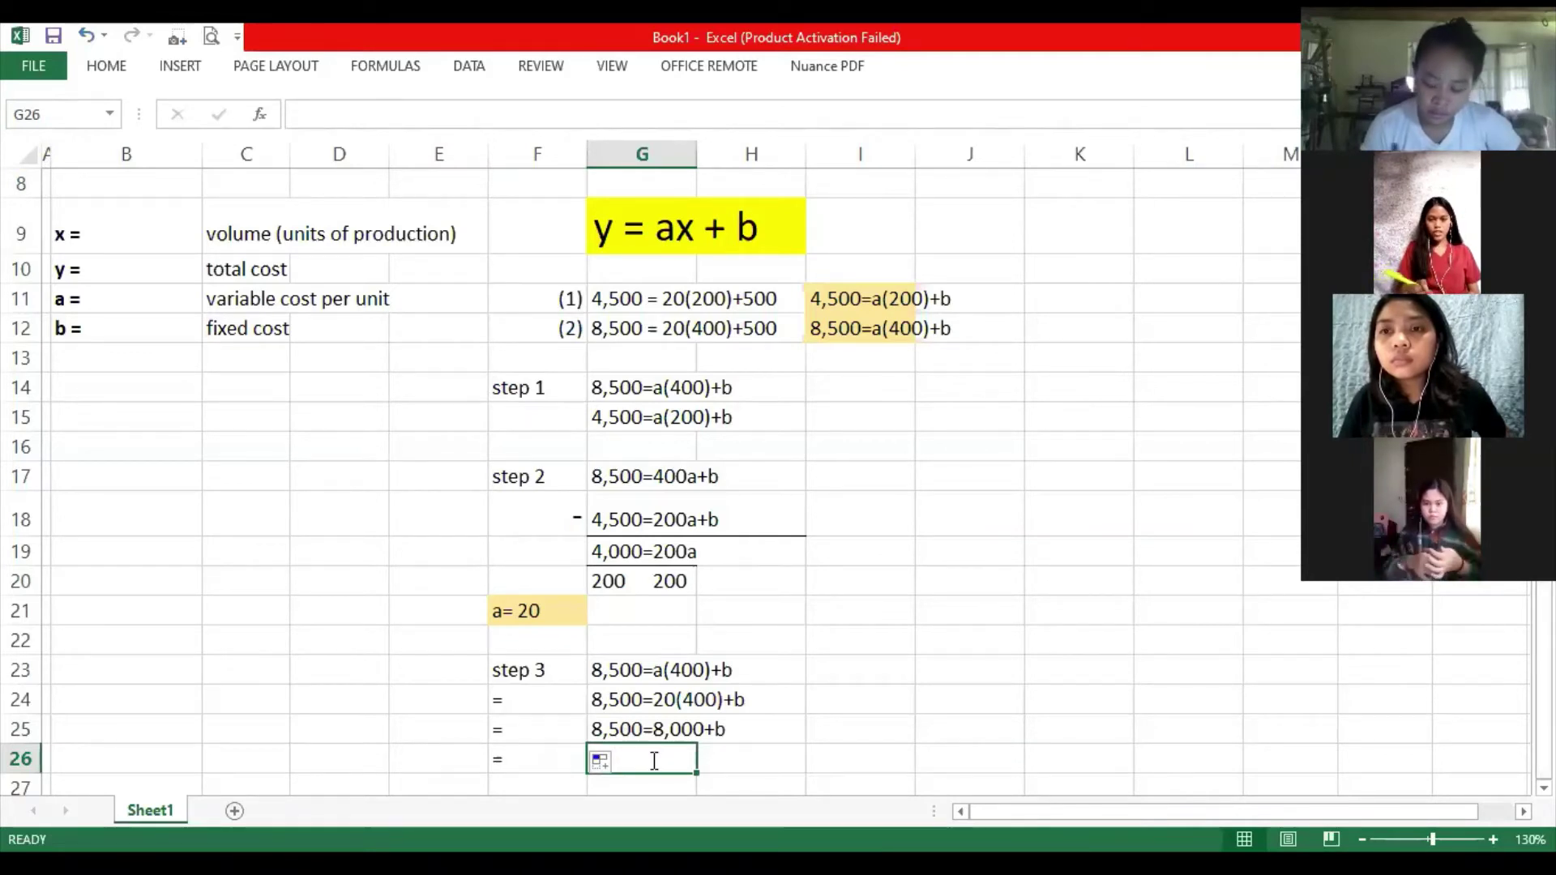
pyautogui.write('85')
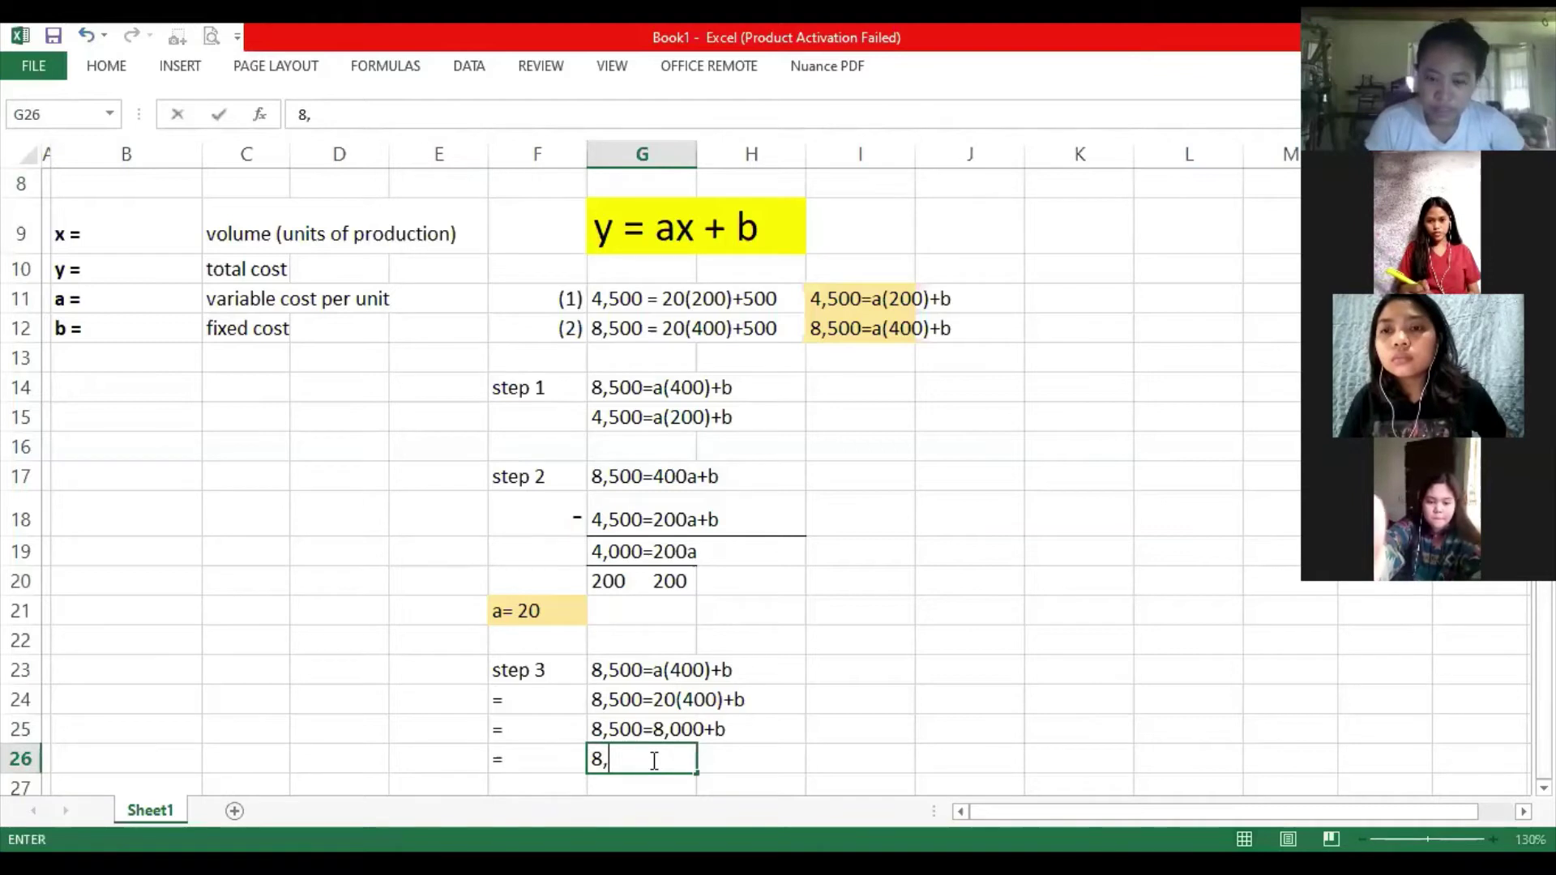
pyautogui.write('500')
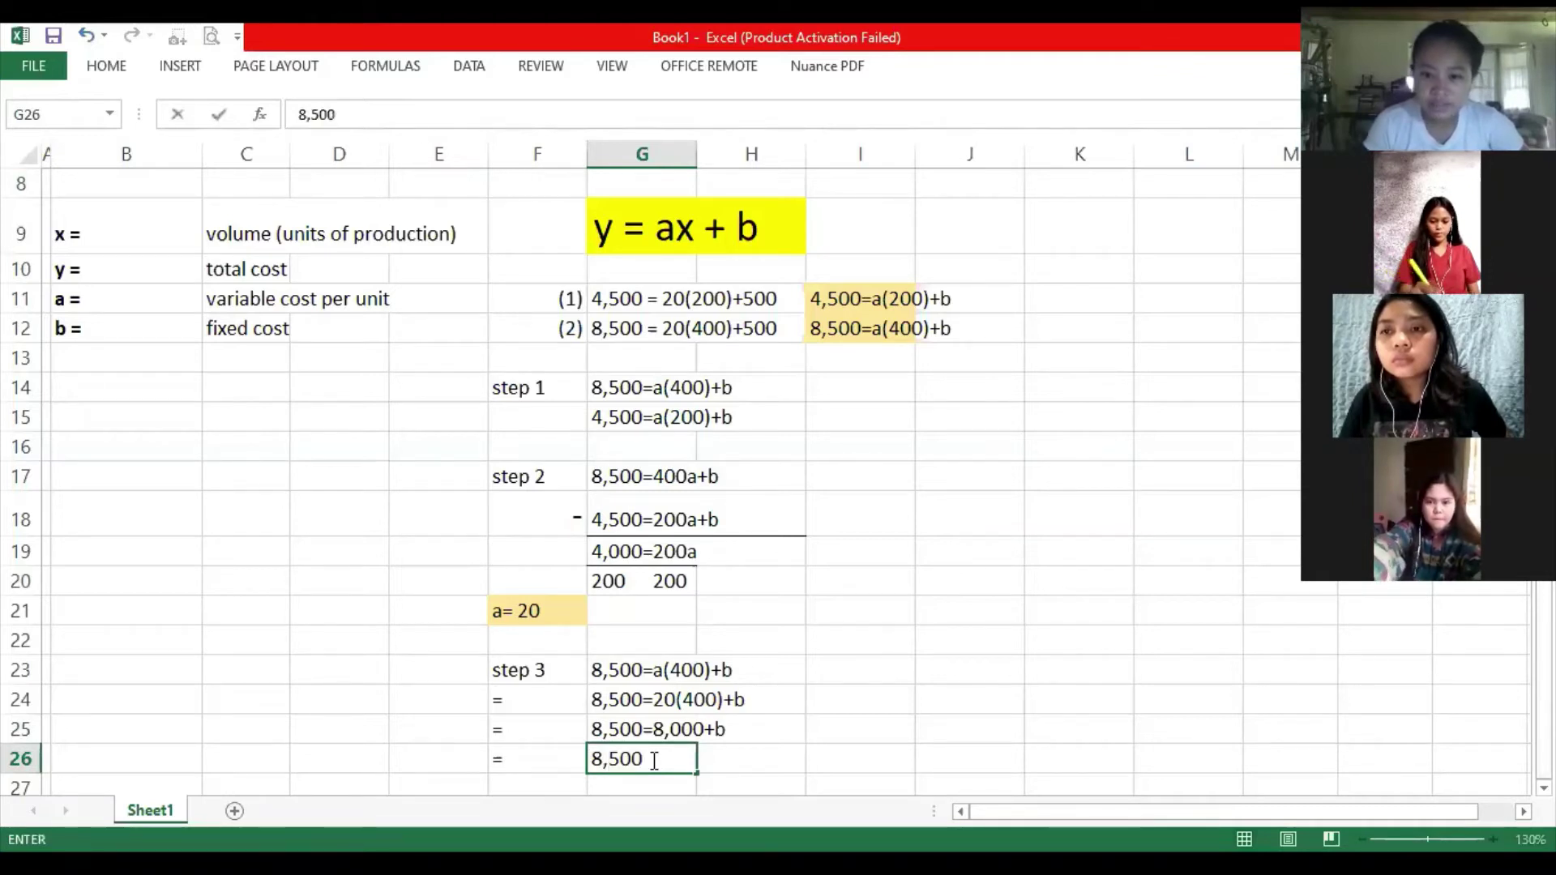
pyautogui.write('-8')
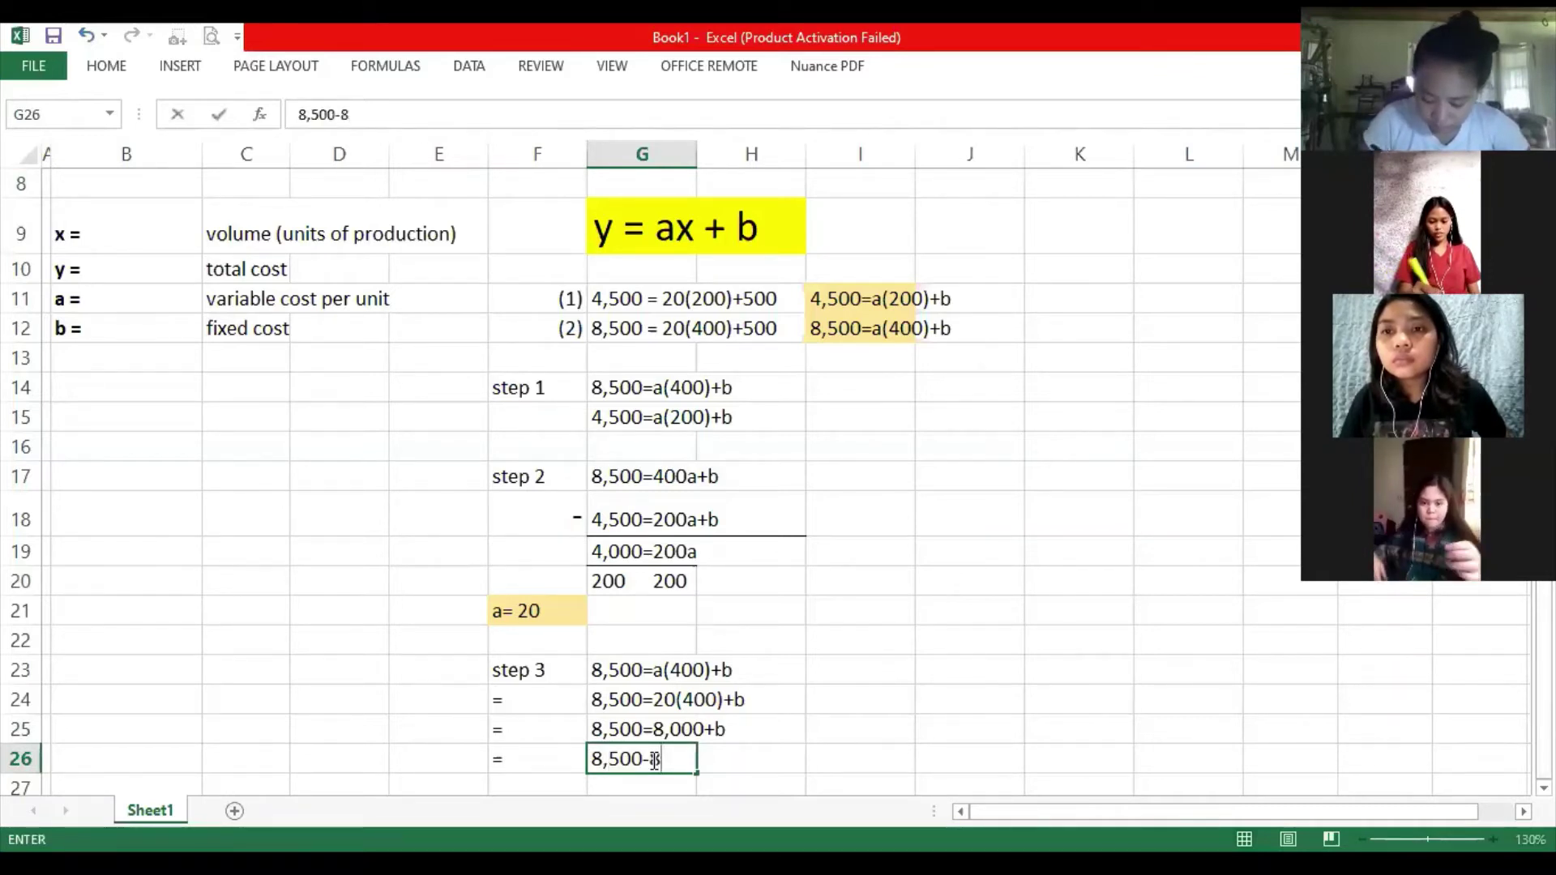
pyautogui.write(',000')
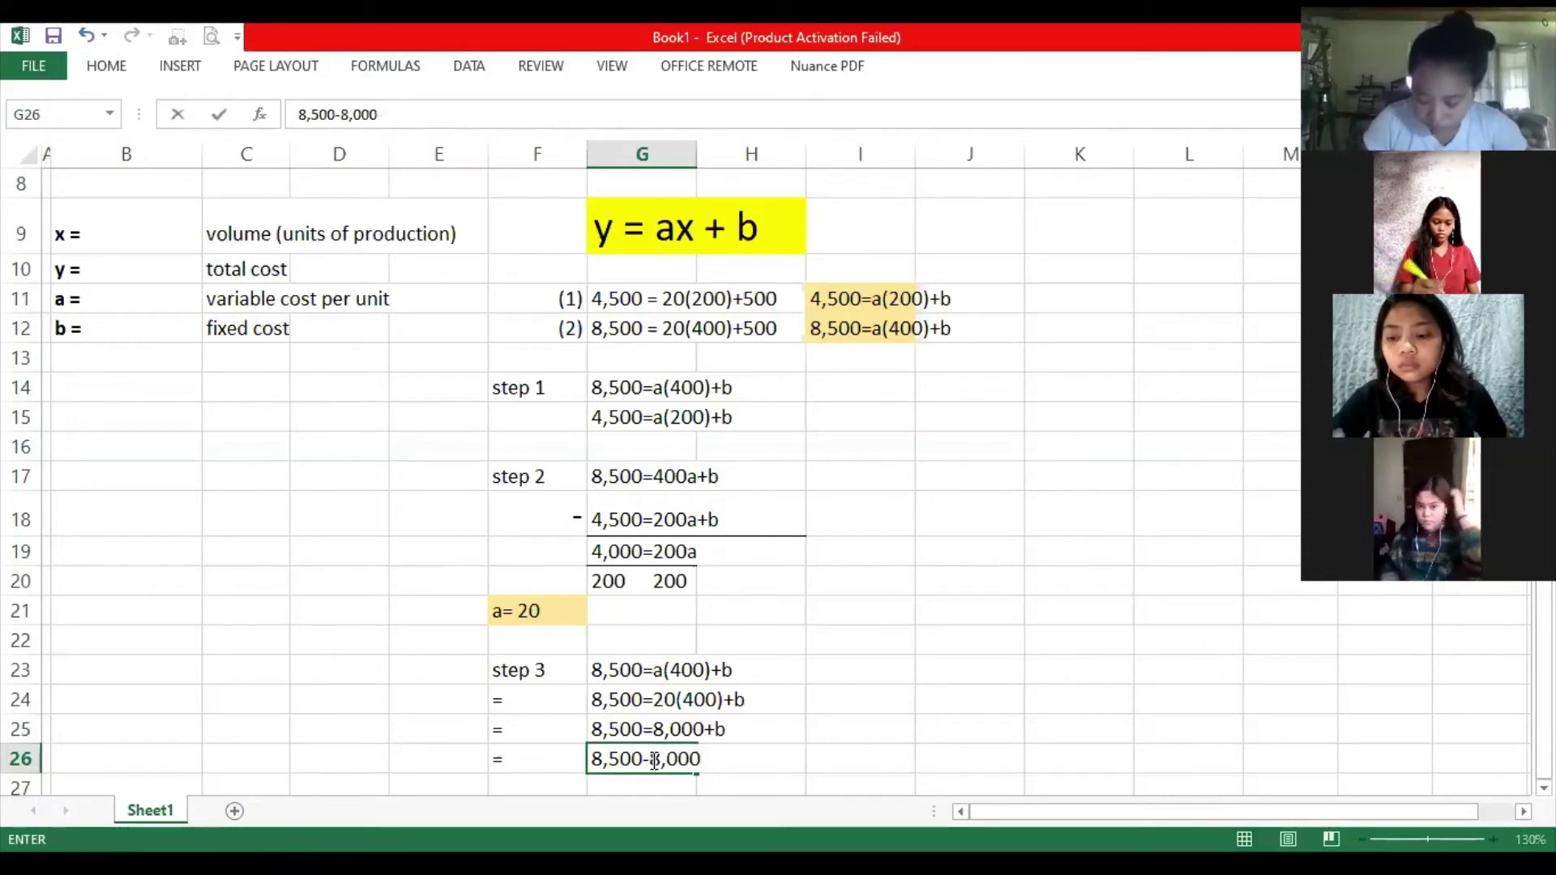
pyautogui.write('=b')
pyautogui.press('Return')
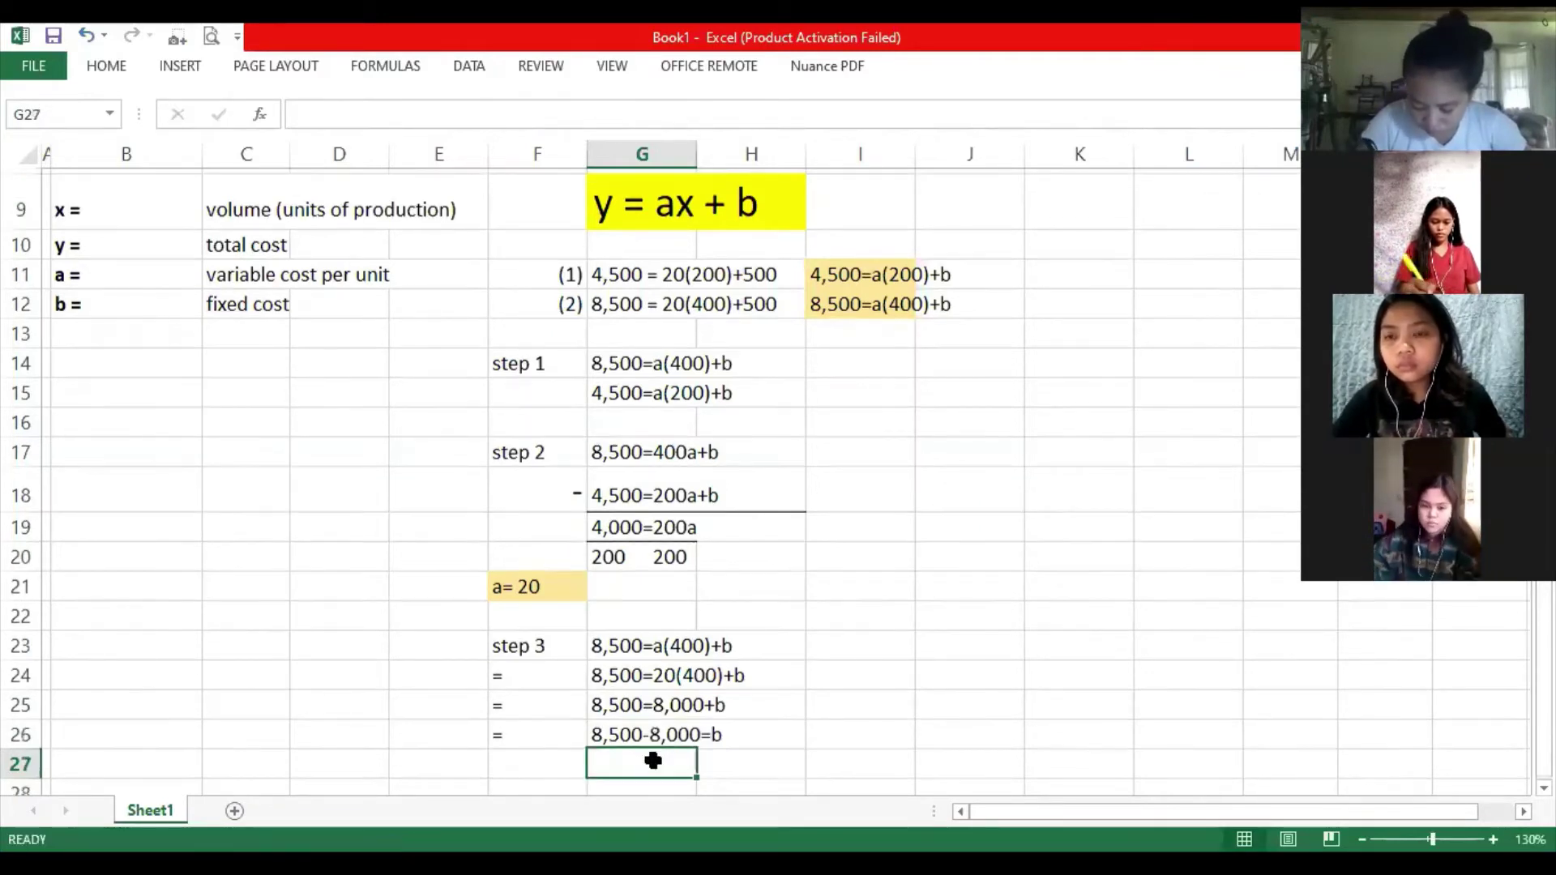
# Enter "b=" in F27 and 500 in G27, and highlight both cells with yellow fill.
pyautogui.press('Left')
pyautogui.write('b')
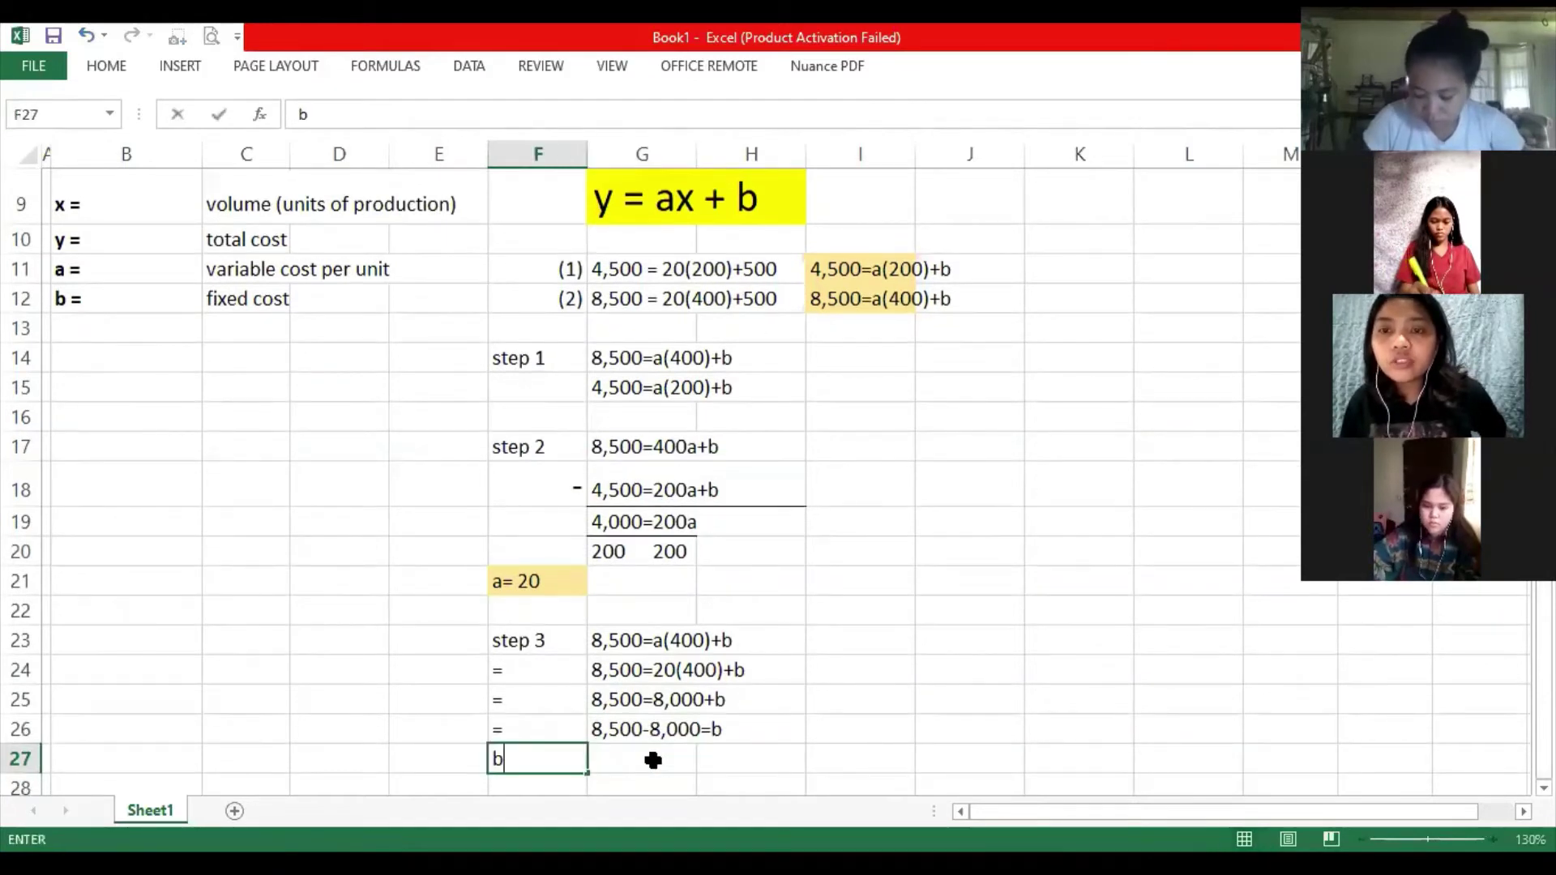
pyautogui.write('=')
pyautogui.click(653, 760)
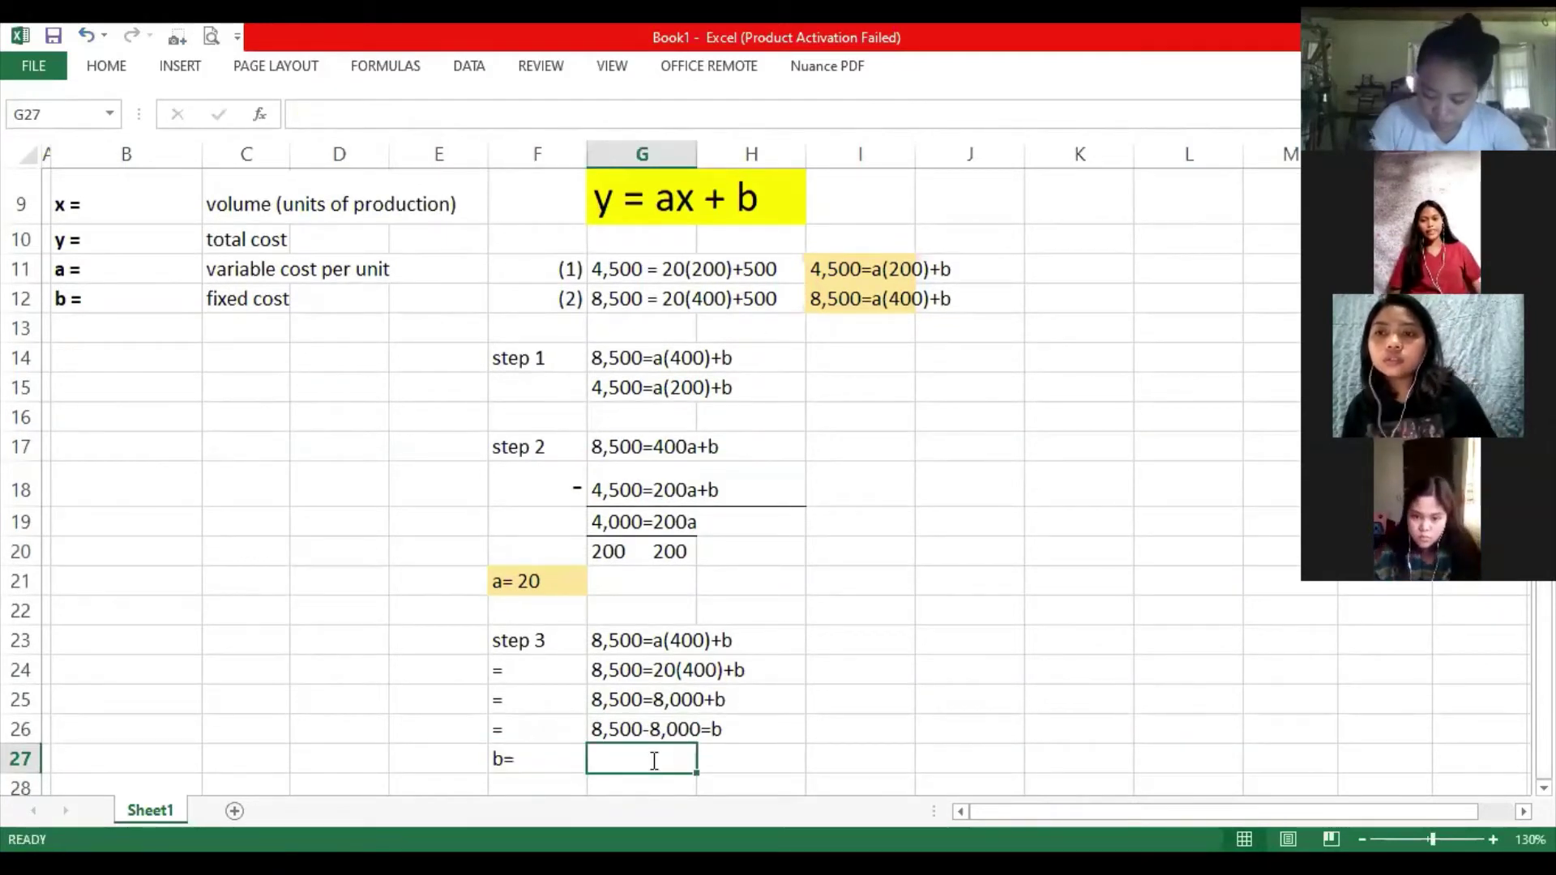
pyautogui.write('500')
pyautogui.press('Return')
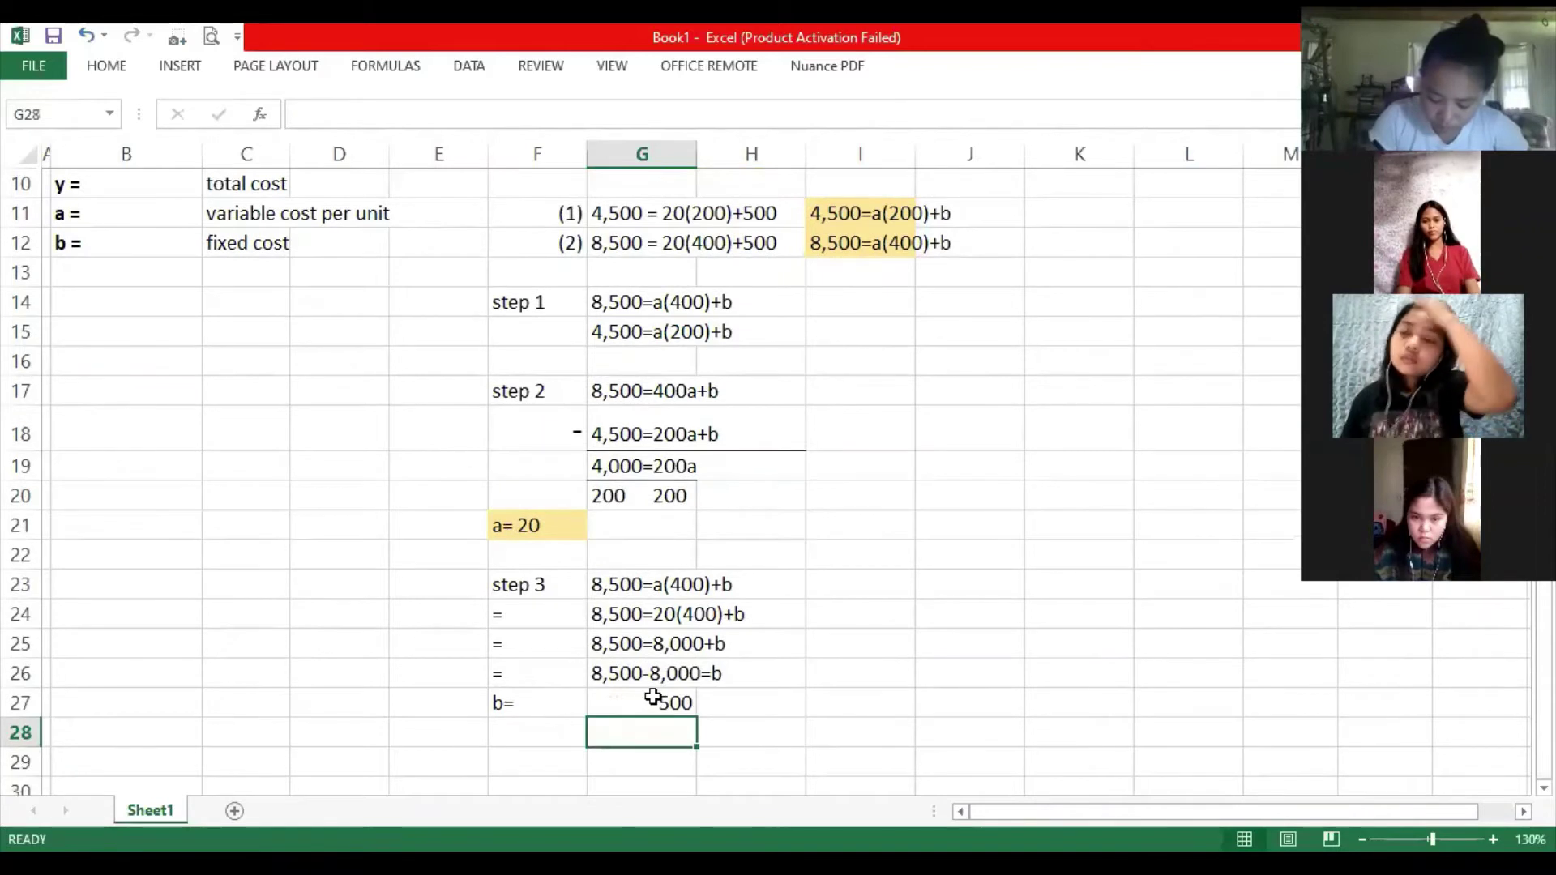
pyautogui.moveTo(535, 703); pyautogui.dragTo(653, 702)
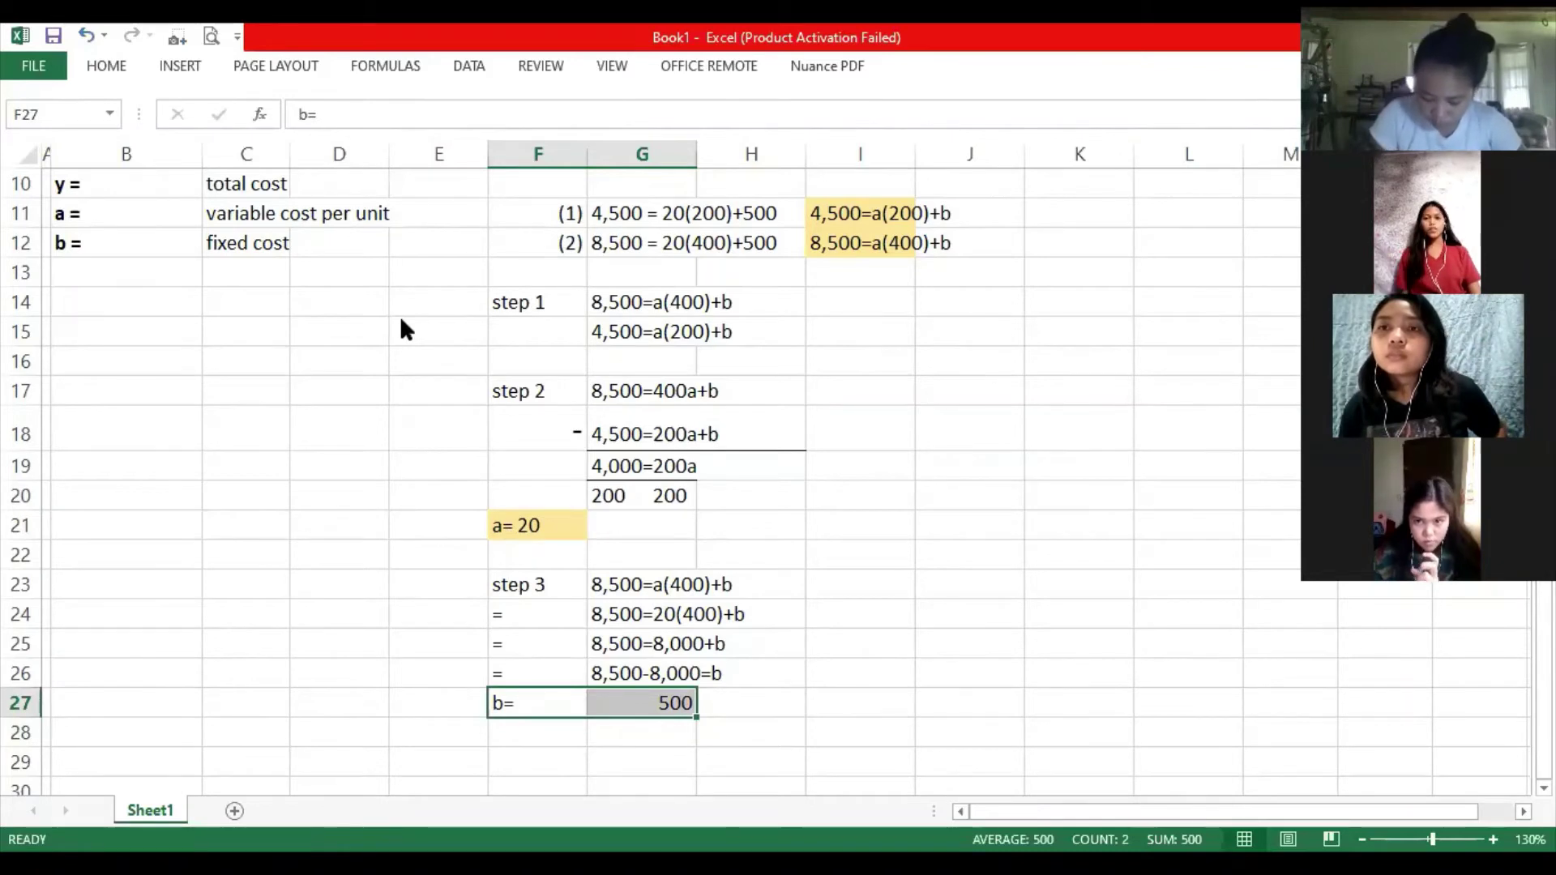
pyautogui.press('F4')
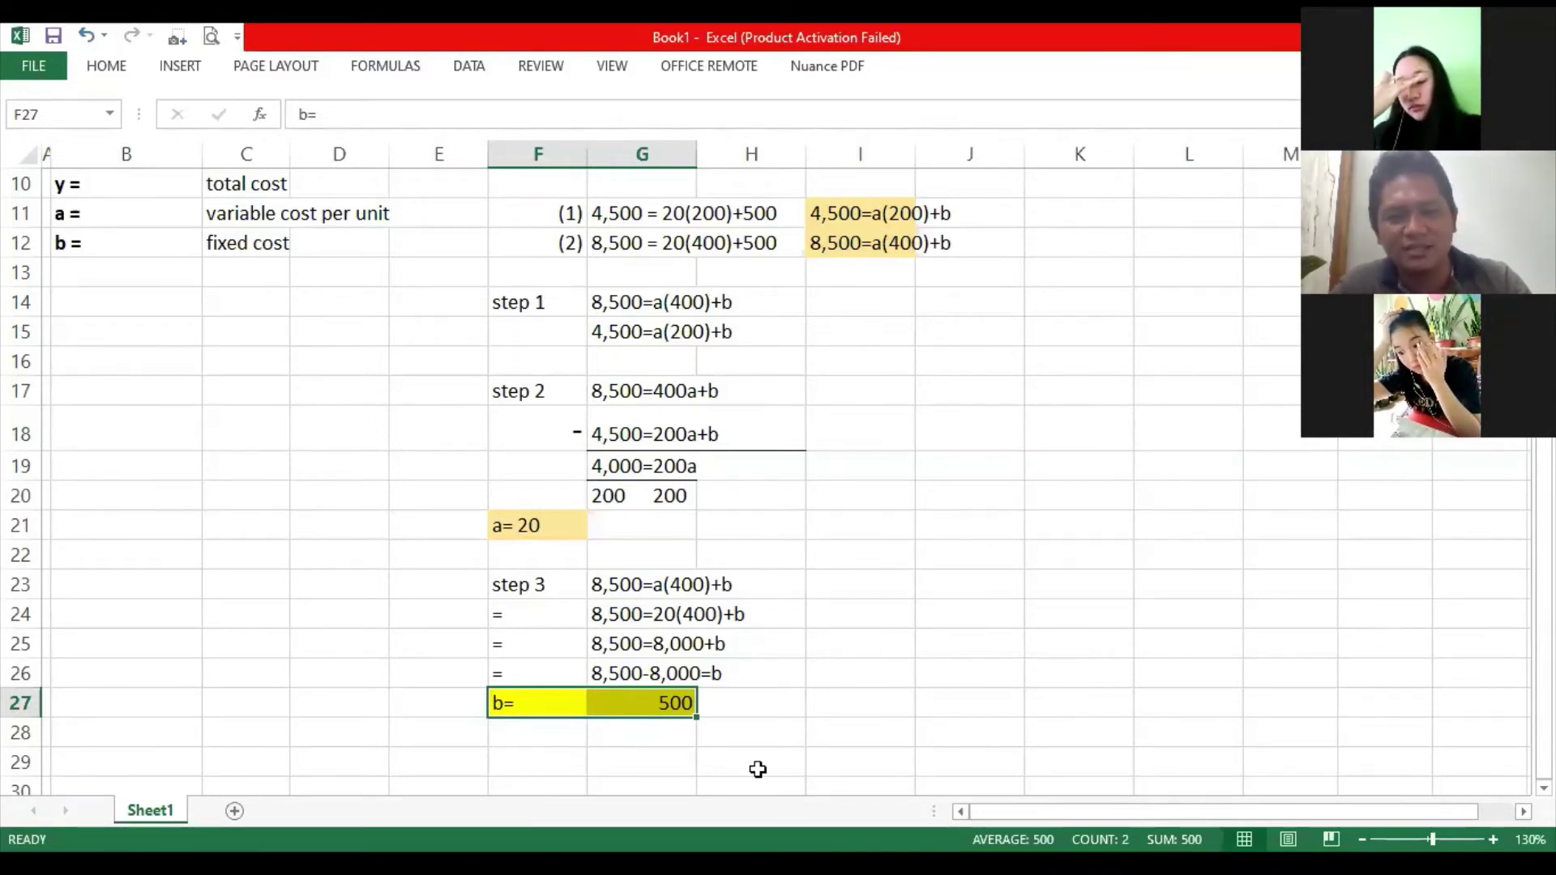
# Enter the label "step 4" in F29, leaving one empty row below the b result.
pyautogui.click(542, 762)
pyautogui.write('step 4')
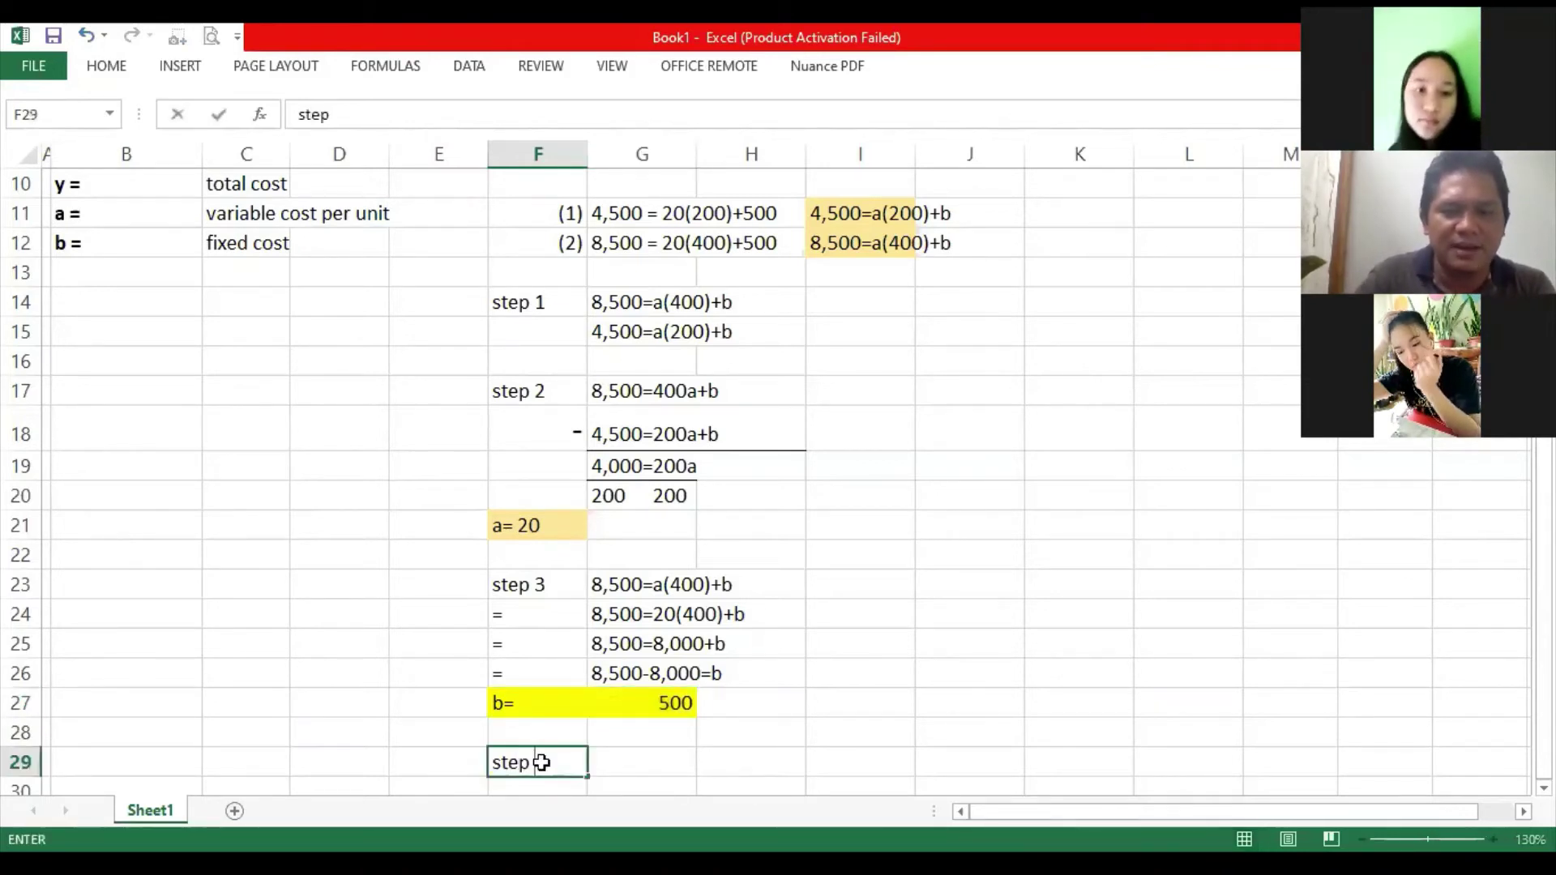
pyautogui.press('Return')
# Enter "=2,000 (20) +500" as text in G29, beside the step 4 label.
pyautogui.press('Right')
pyautogui.press('Right')
pyautogui.press('Up')
pyautogui.press('Left')
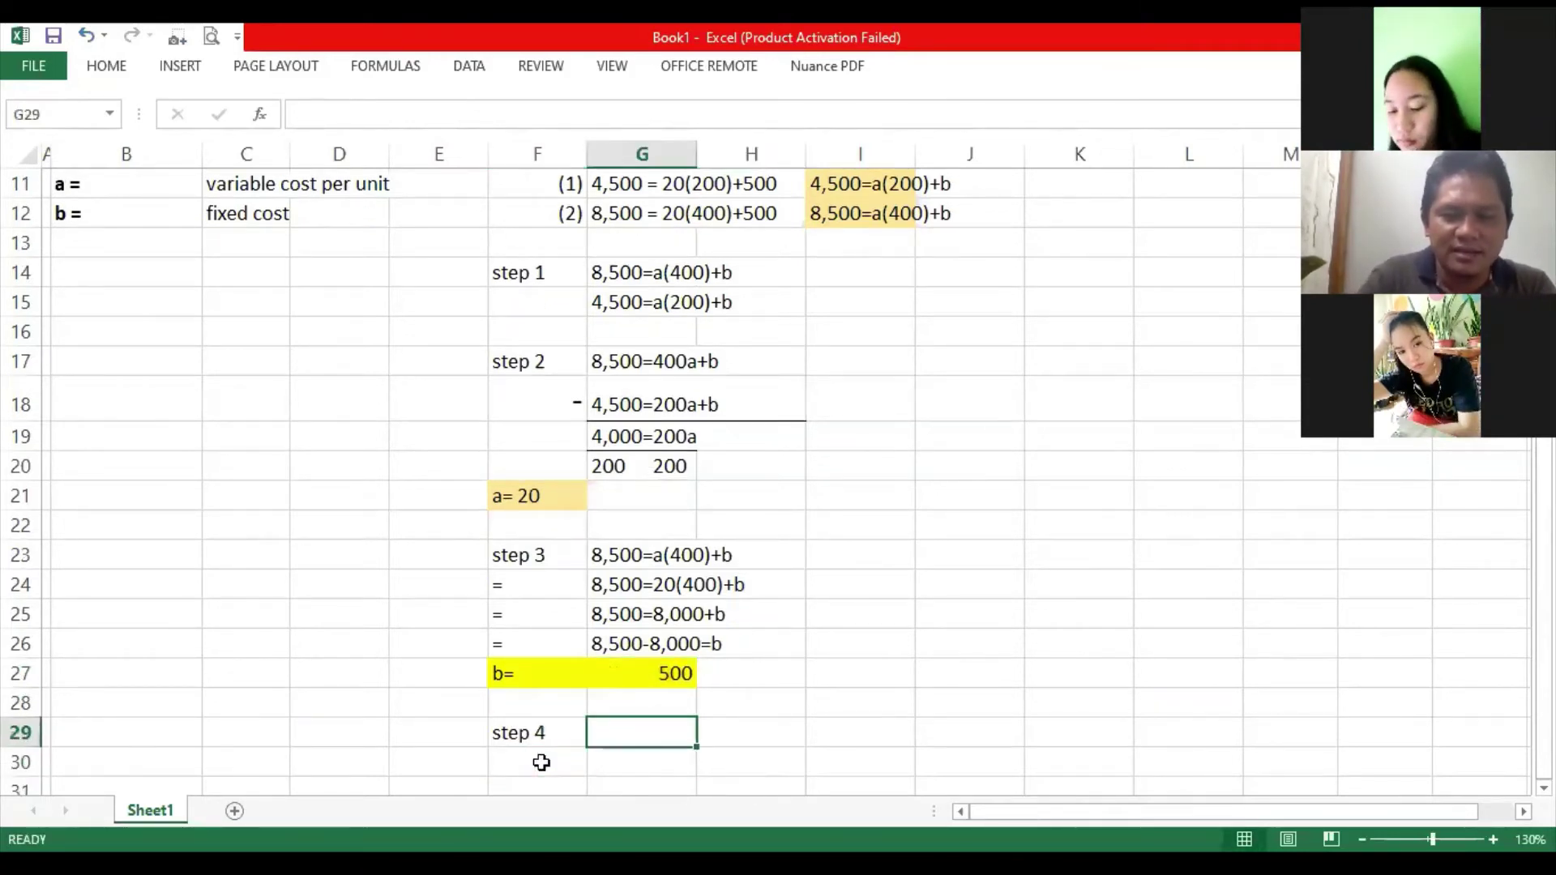
pyautogui.write('=')
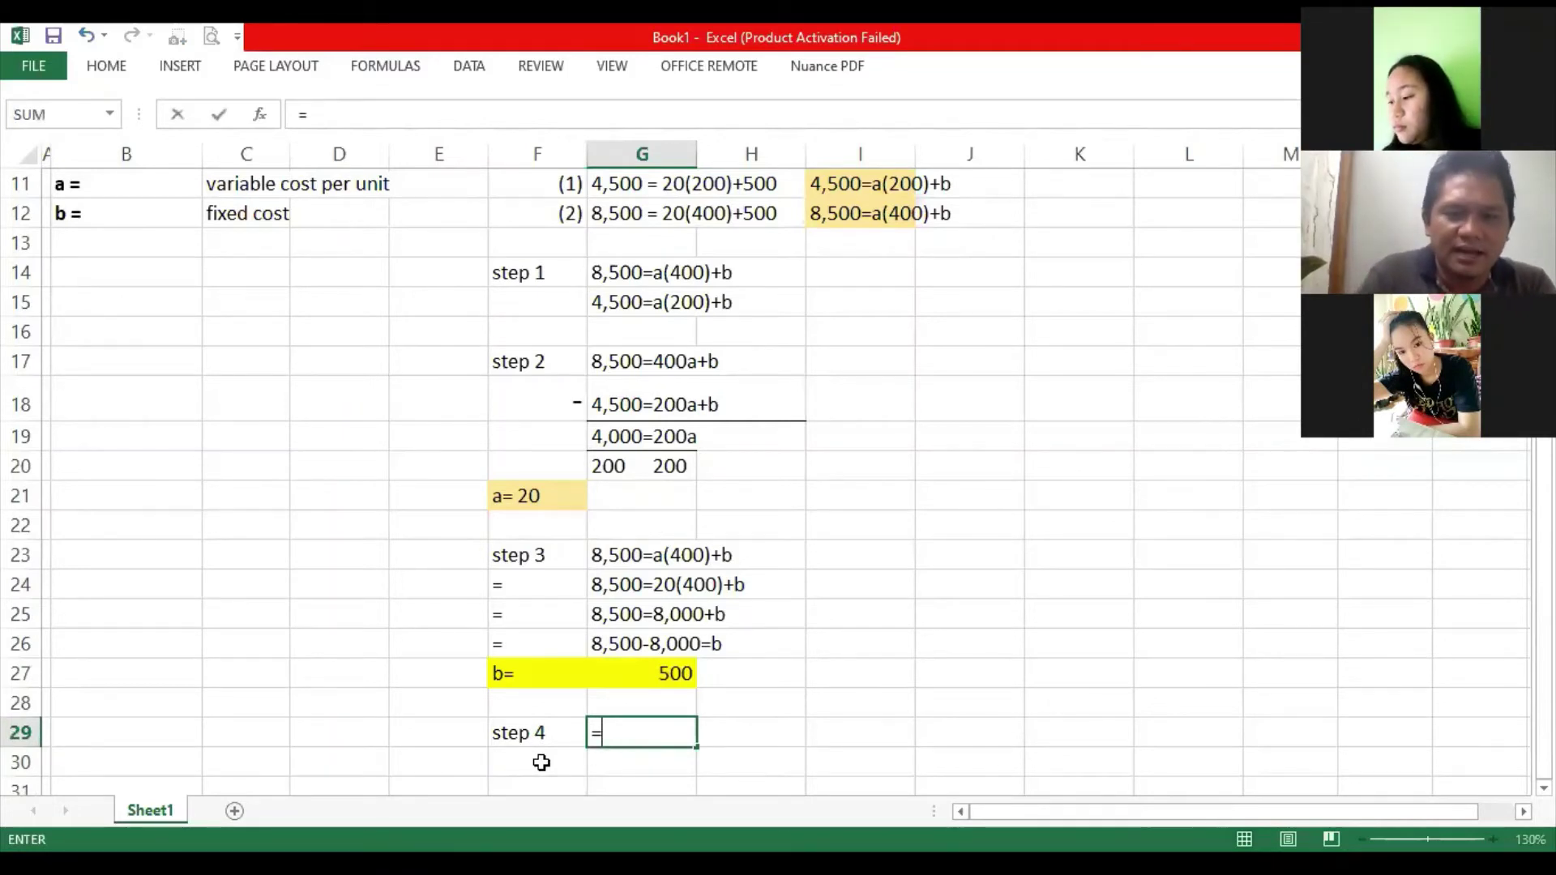
pyautogui.write('2,000')
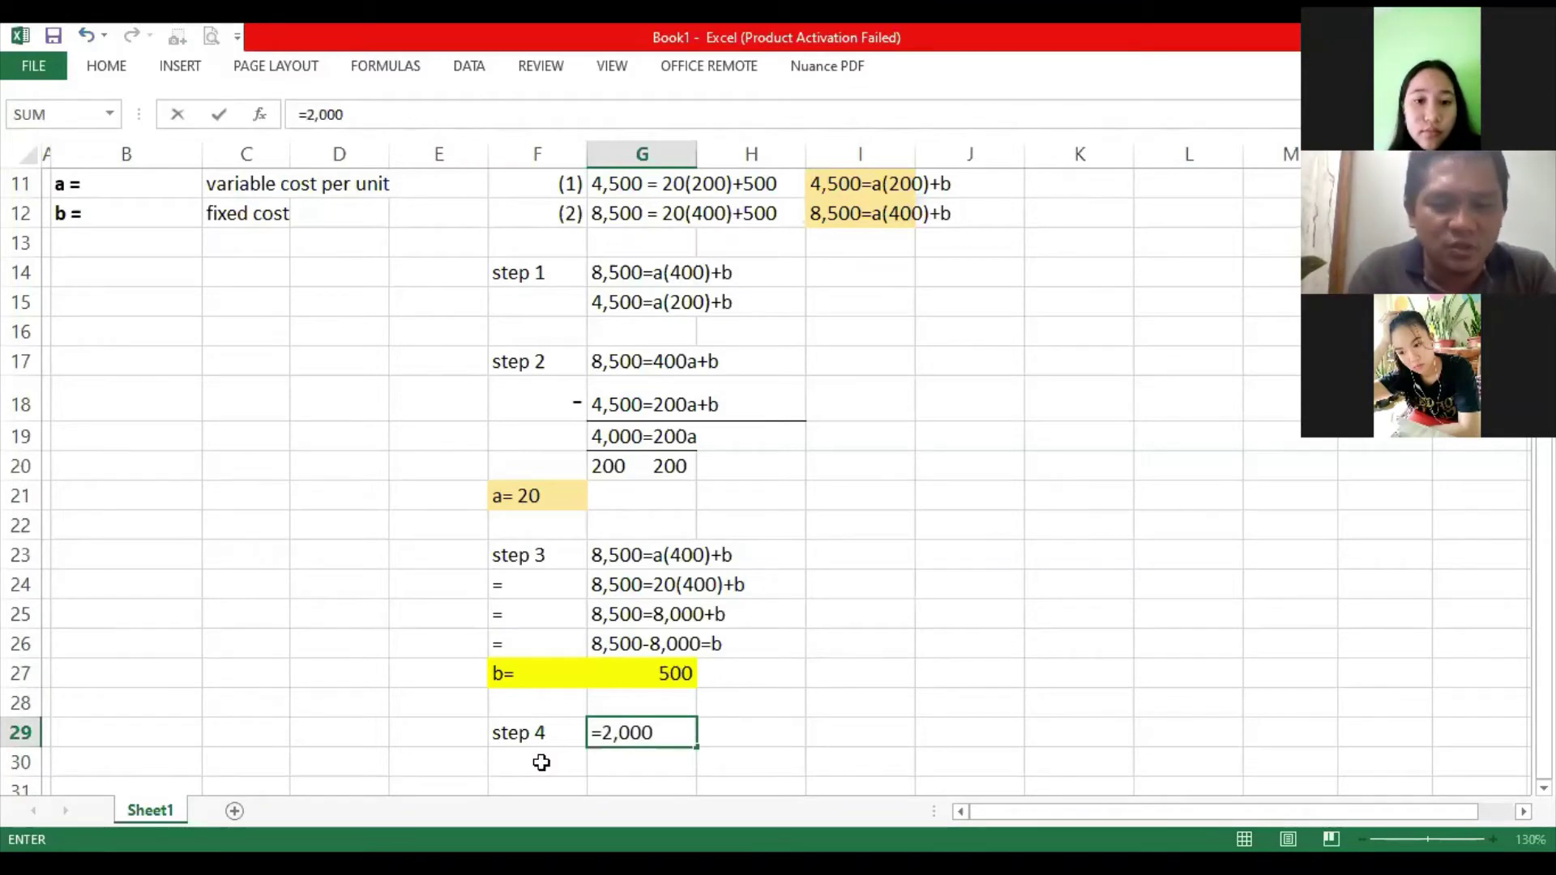
pyautogui.write(' (20)')
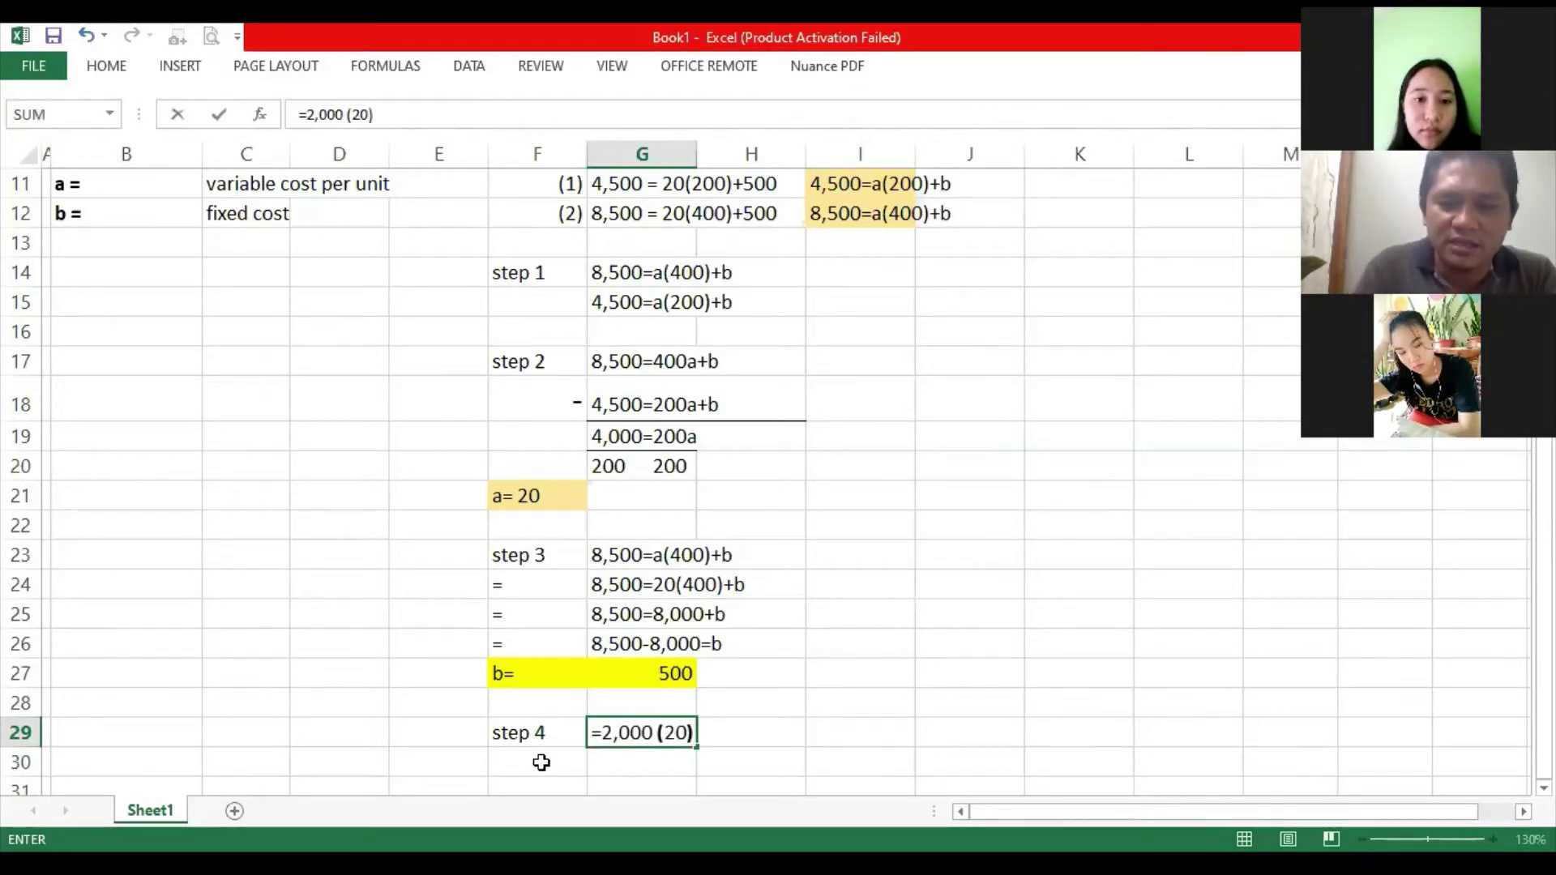
pyautogui.write(' +')
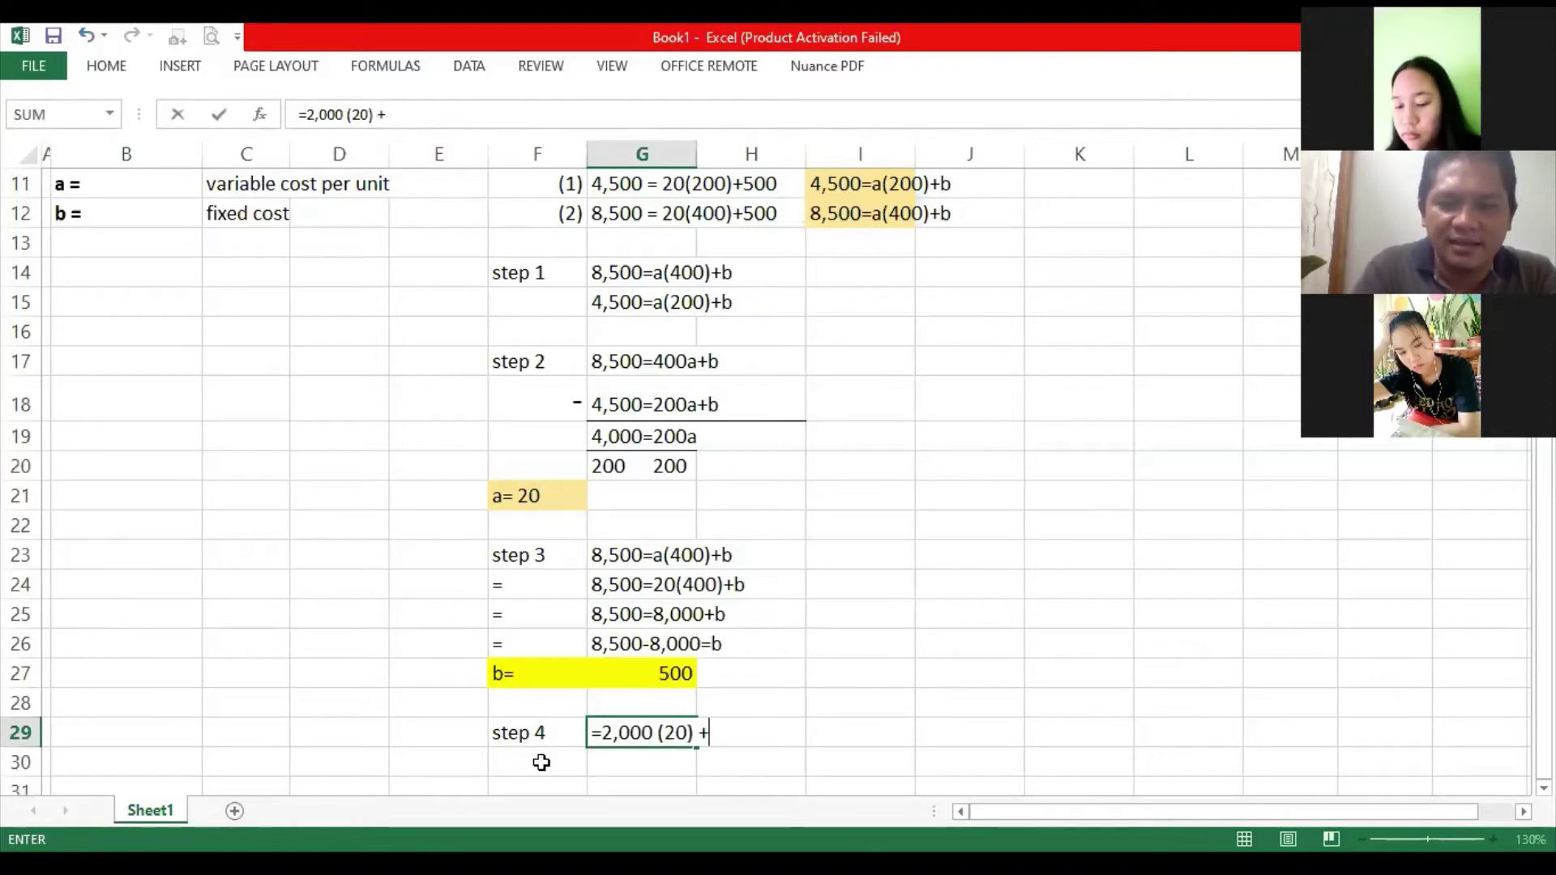
pyautogui.write('500')
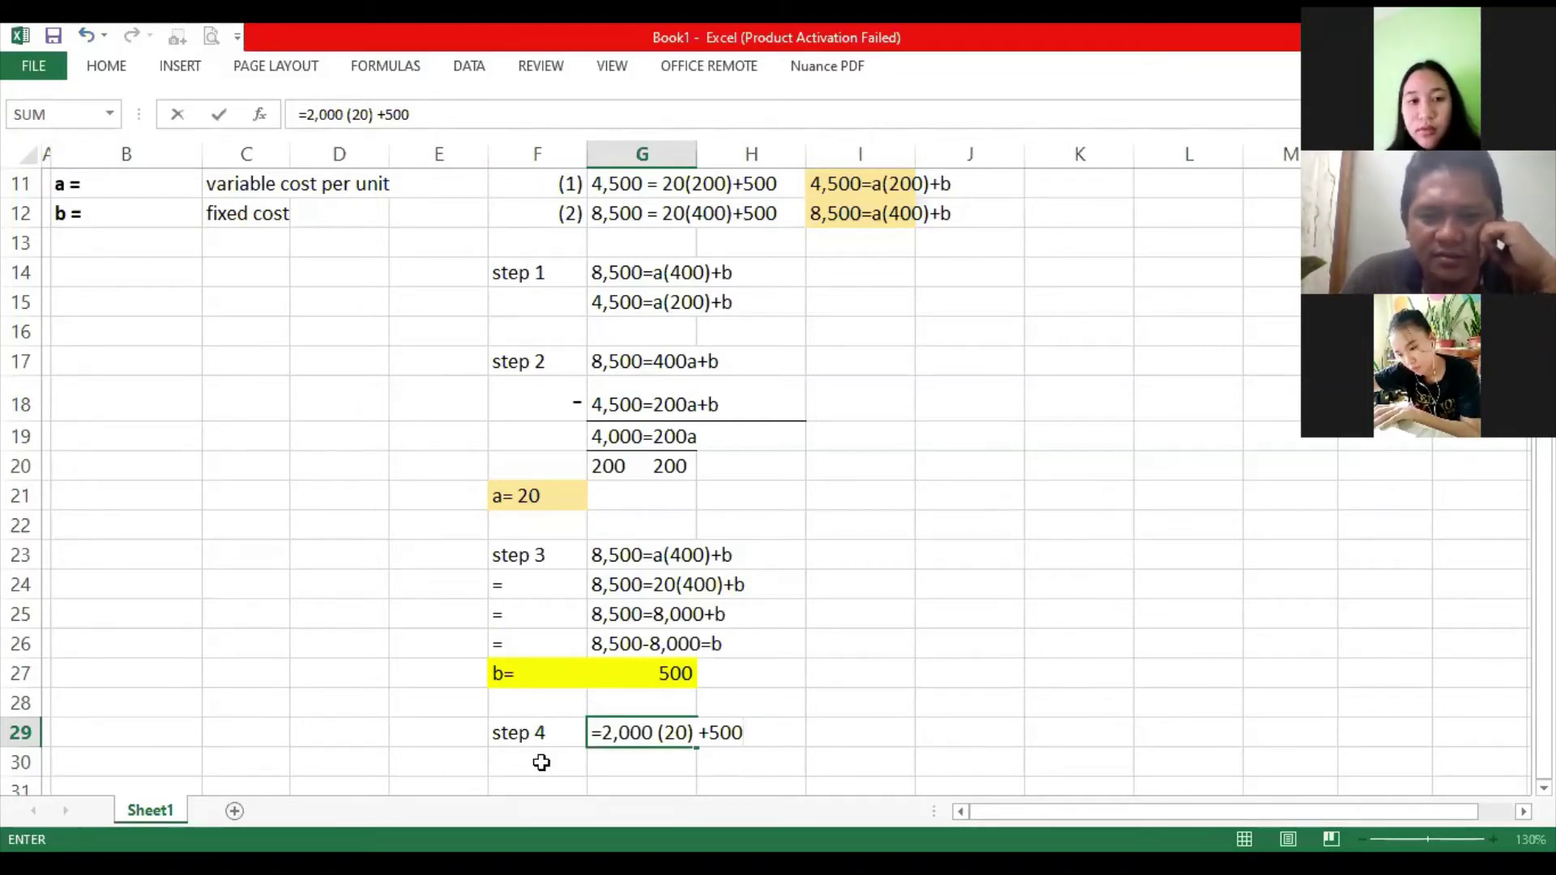
pyautogui.press('Return')
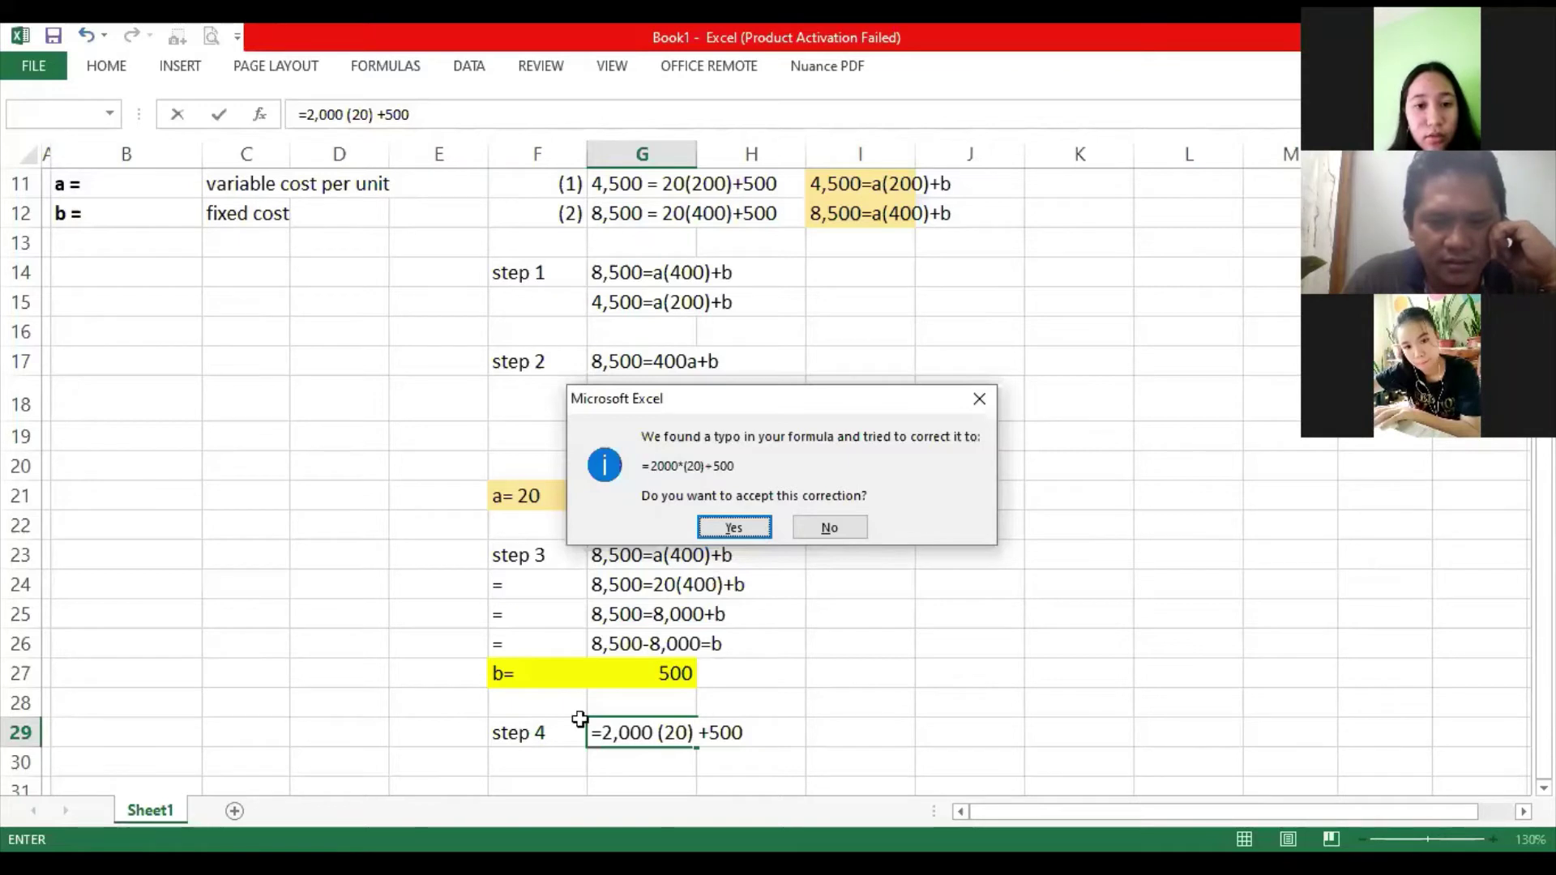
pyautogui.press('Escape')
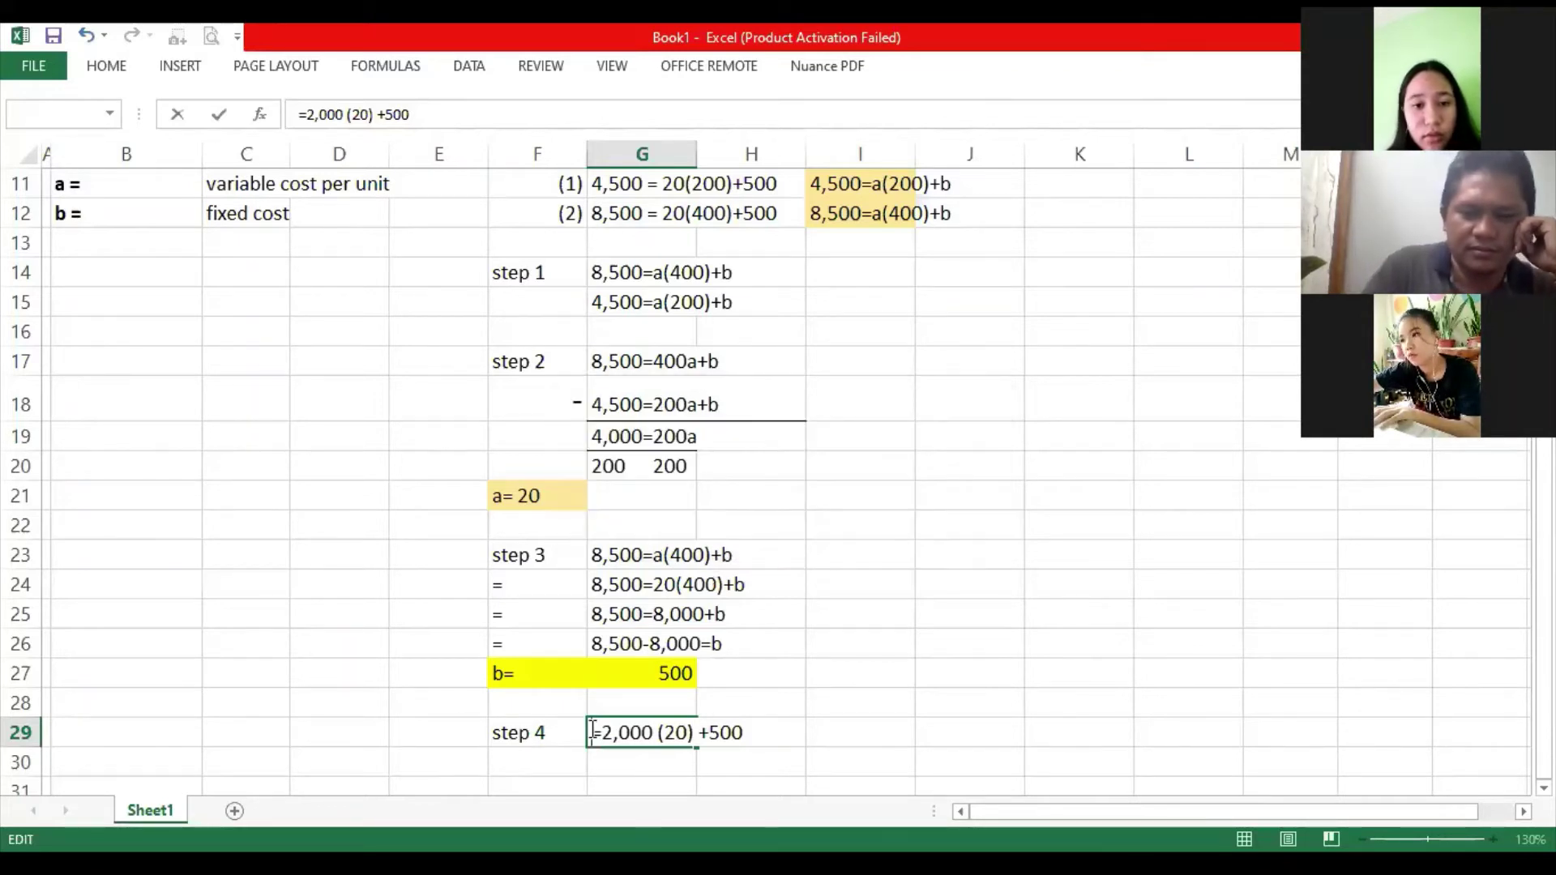
pyautogui.press('Return')
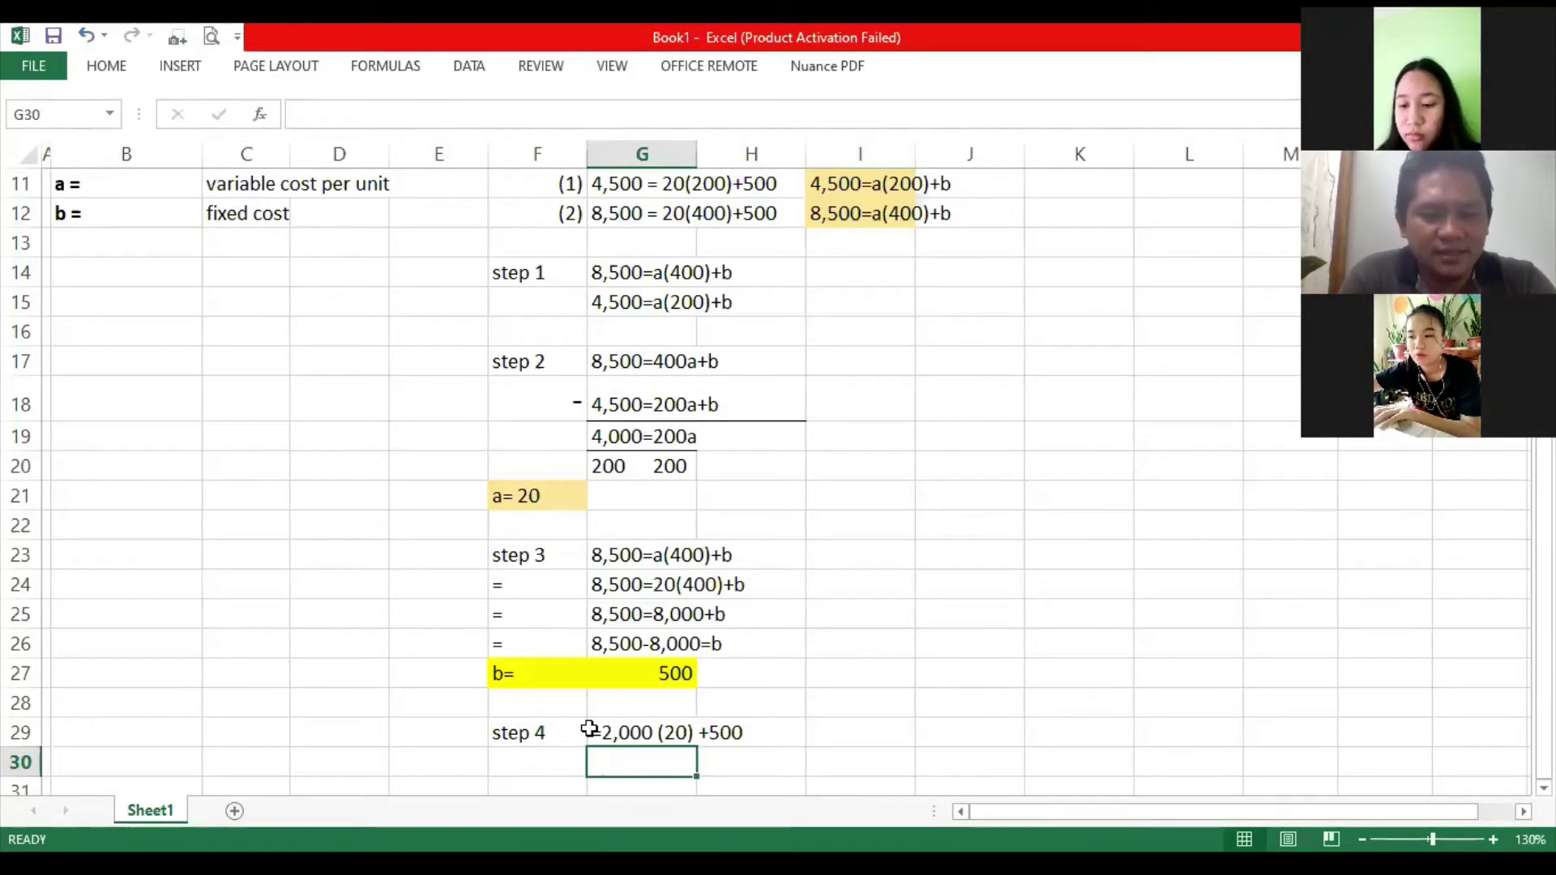
# Enter the total cost 40,500 in G30 and highlight the cell with yellow fill.
pyautogui.write('40')
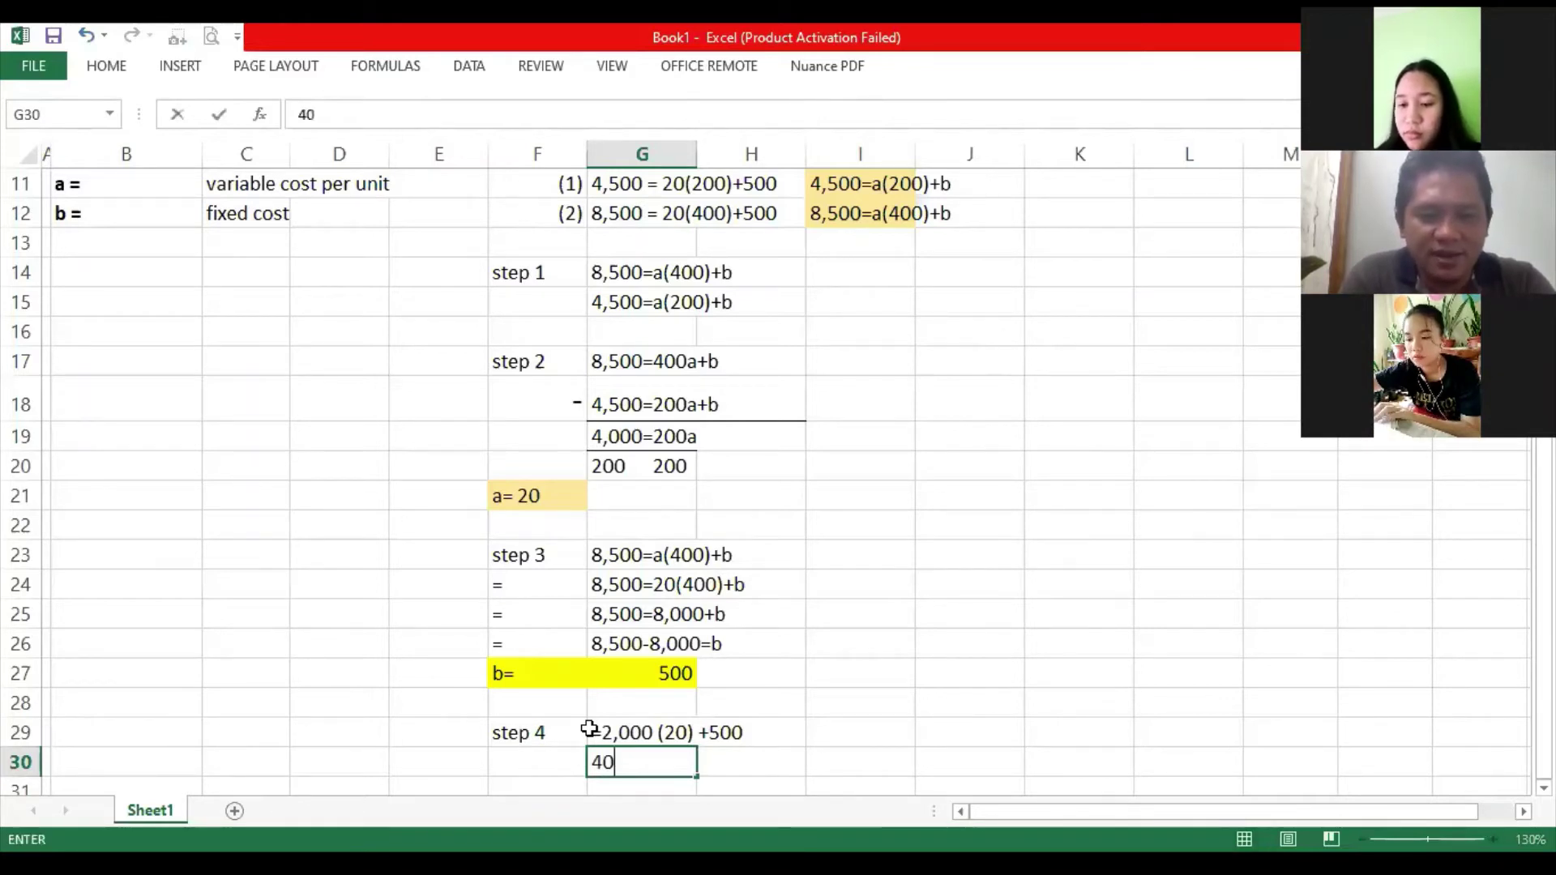
pyautogui.write(',500')
pyautogui.press('Return')
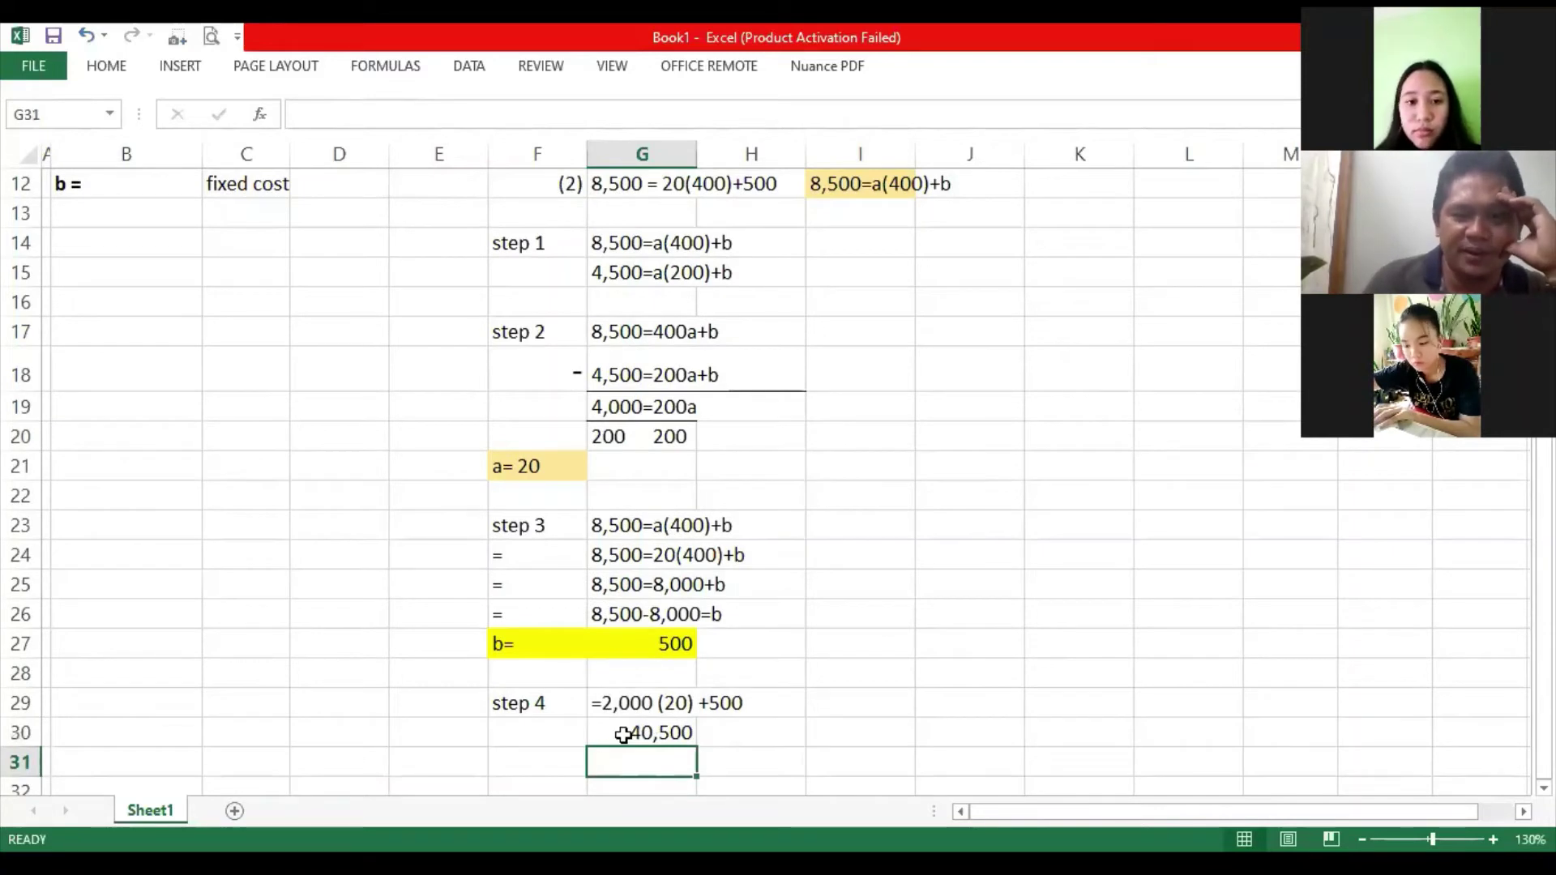
pyautogui.press('Up')
pyautogui.click(106, 66)
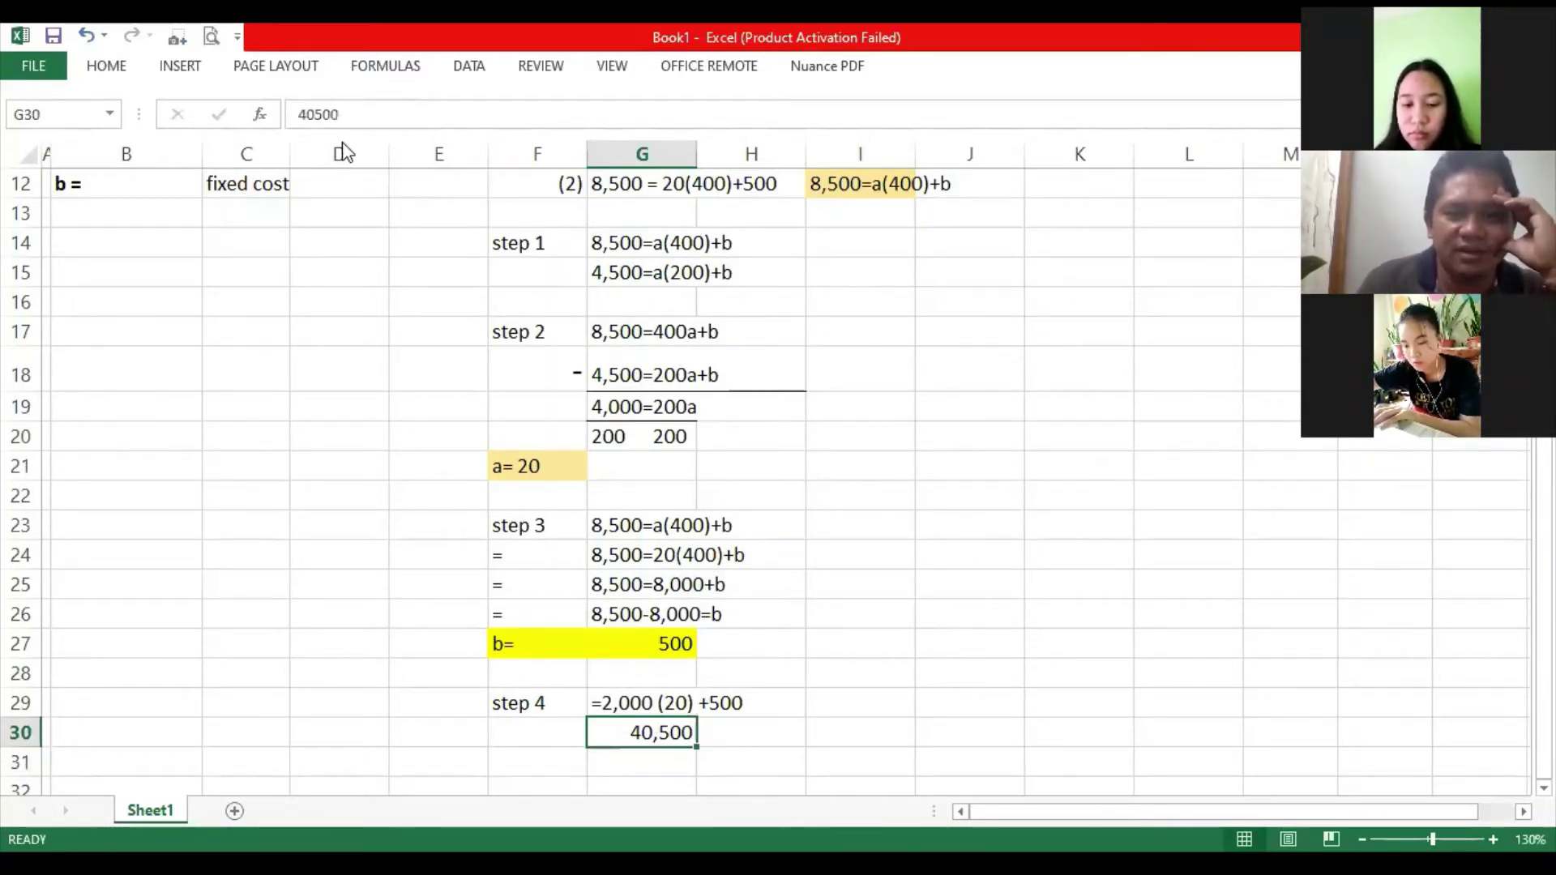
pyautogui.click(346, 141)
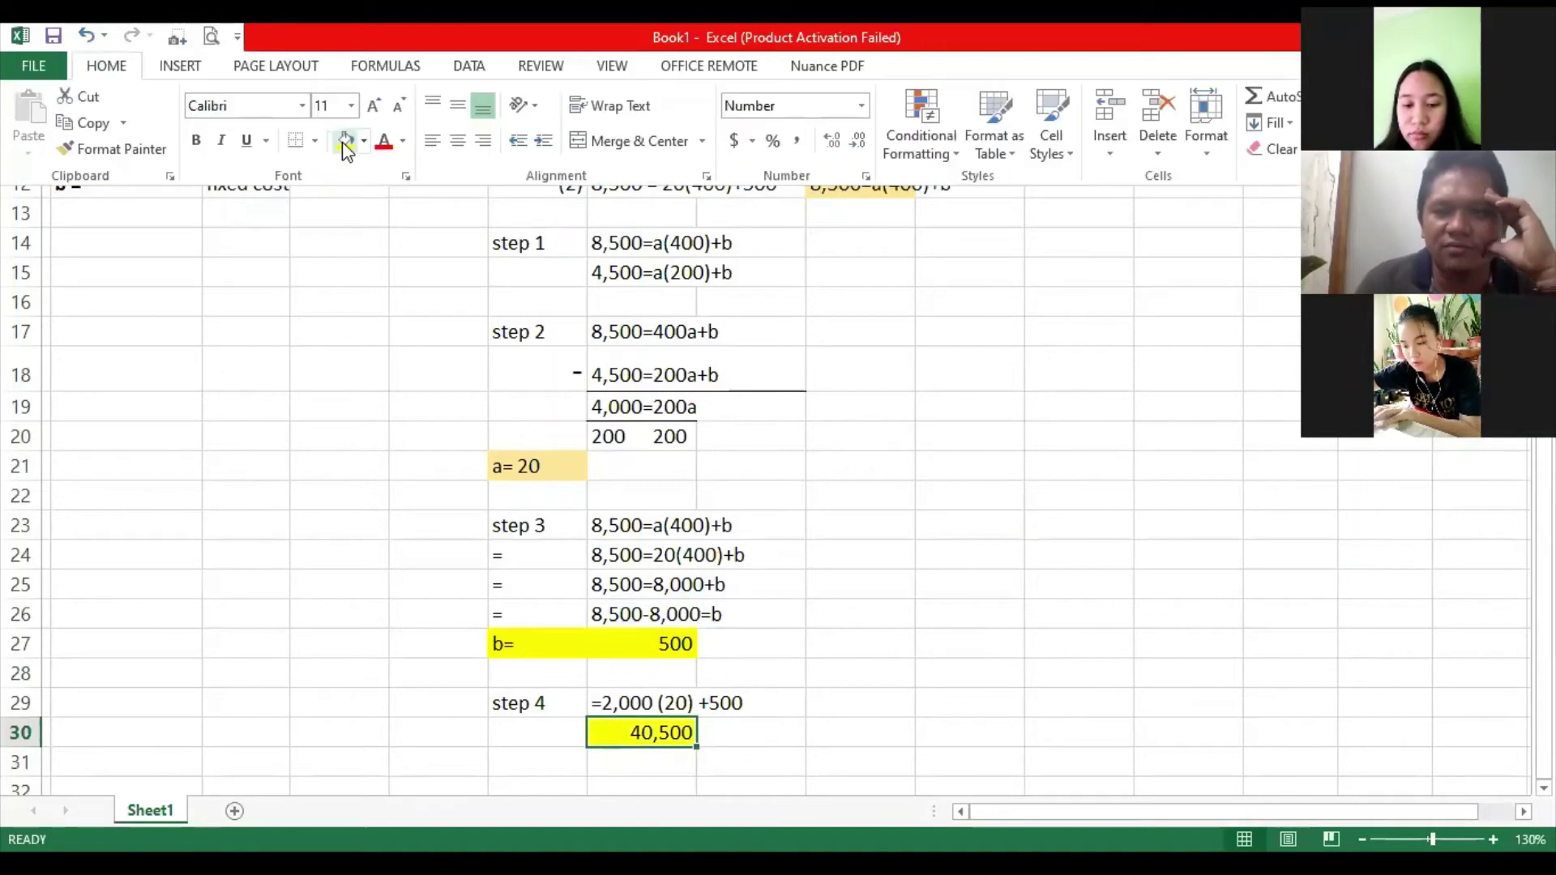
pyautogui.click(889, 421)
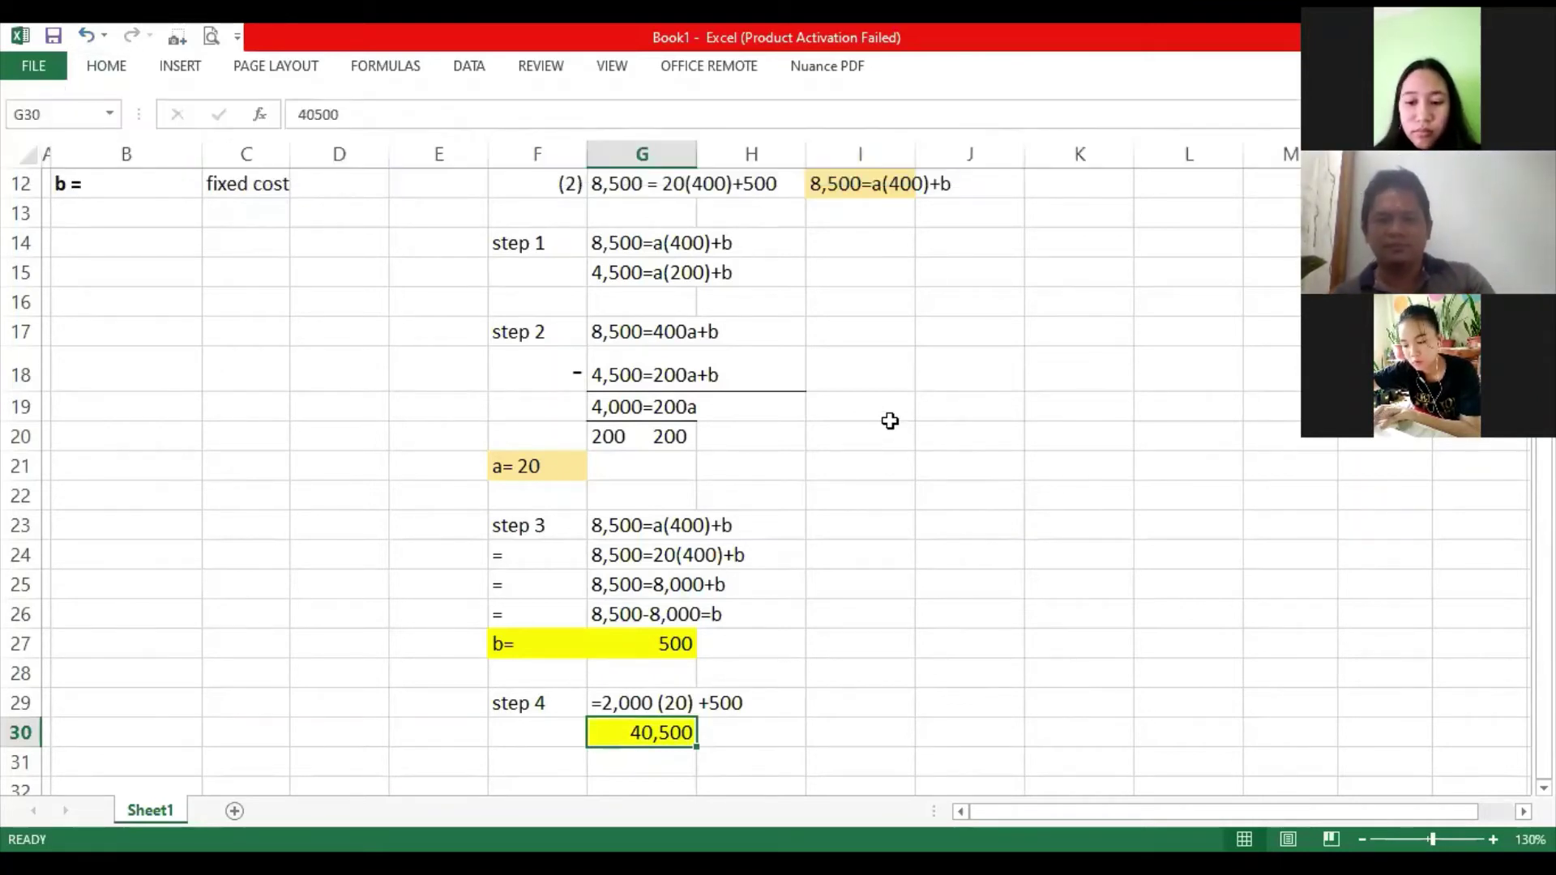